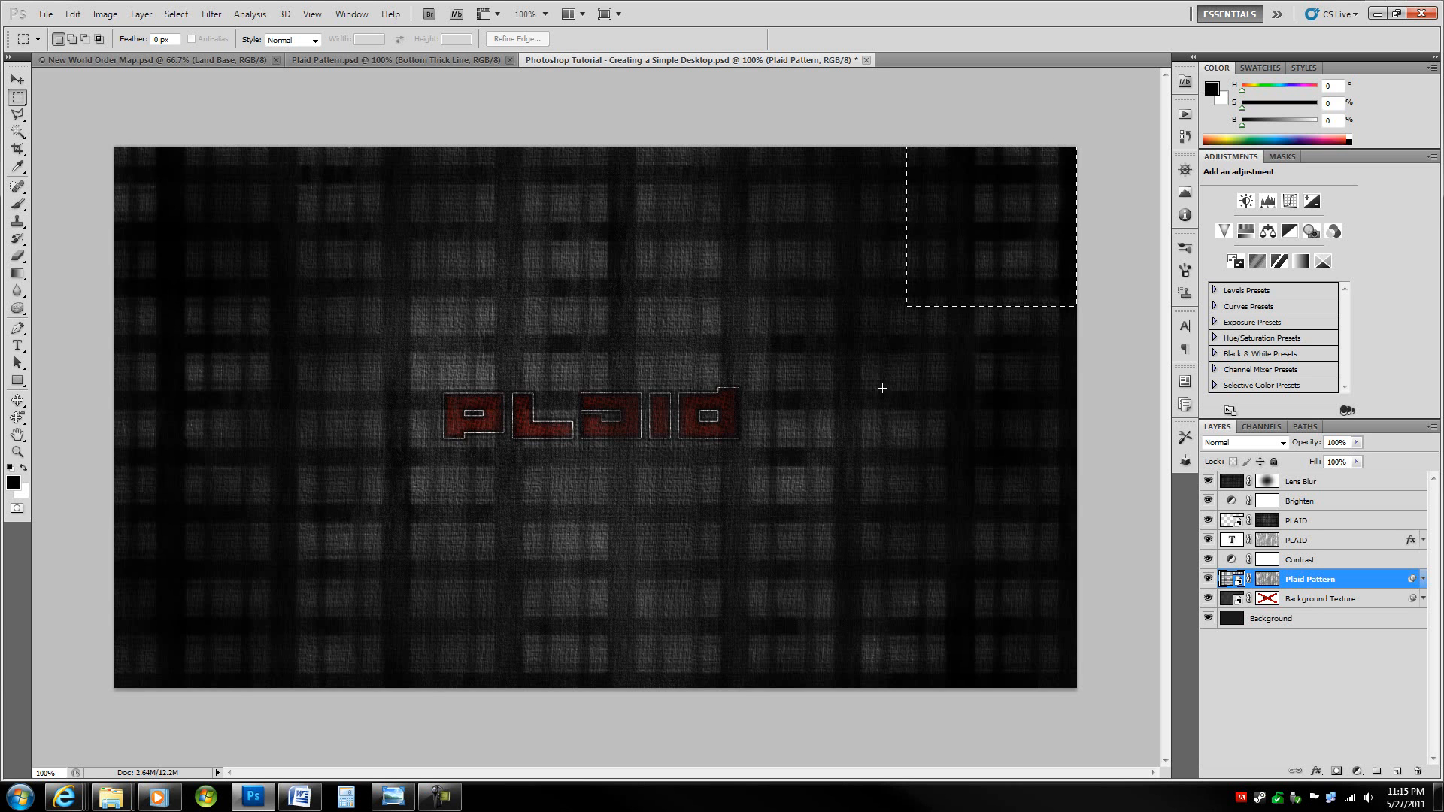
{"action": "left_click_drag", "start_coordinate": [762, 427], "coordinate": [107, 699]}
{"action": "left_click", "coordinate": [93, 691]}
Step: Go through the desktop document's layers one by one, from Contrast down to Background and back up to the smart object PLAID
{"action": "left_click", "coordinate": [1323, 560]}
{"action": "left_click", "coordinate": [1333, 578]}
{"action": "left_click", "coordinate": [1332, 541]}
{"action": "left_click", "coordinate": [1335, 579]}
{"action": "left_click", "coordinate": [1336, 600]}
{"action": "left_click", "coordinate": [1329, 621]}
{"action": "left_click", "coordinate": [1330, 601]}
{"action": "left_click", "coordinate": [1328, 582]}
{"action": "left_click", "coordinate": [1318, 543]}
{"action": "left_click", "coordinate": [1327, 523]}
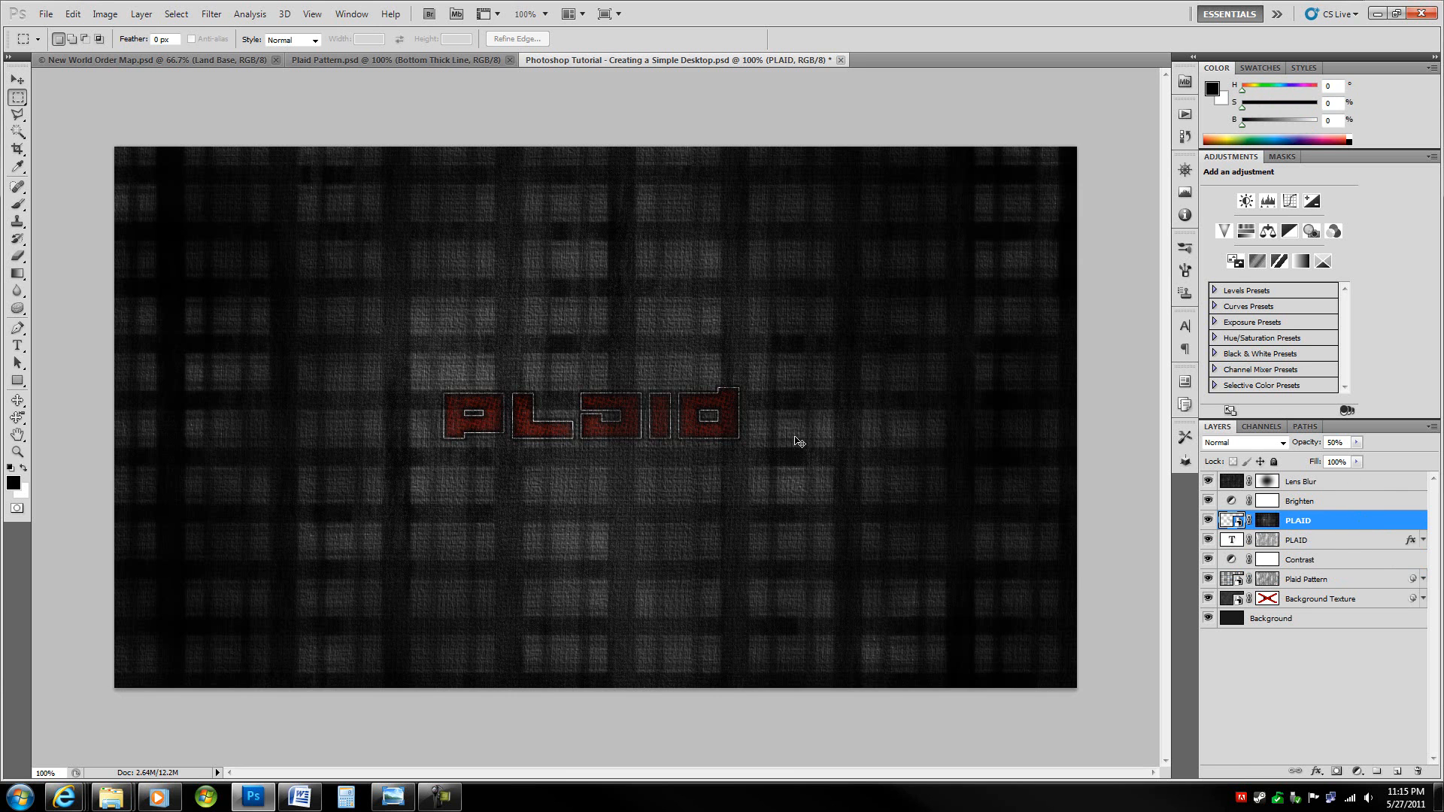
{"action": "key", "text": "ctrl+shift+Tab"}
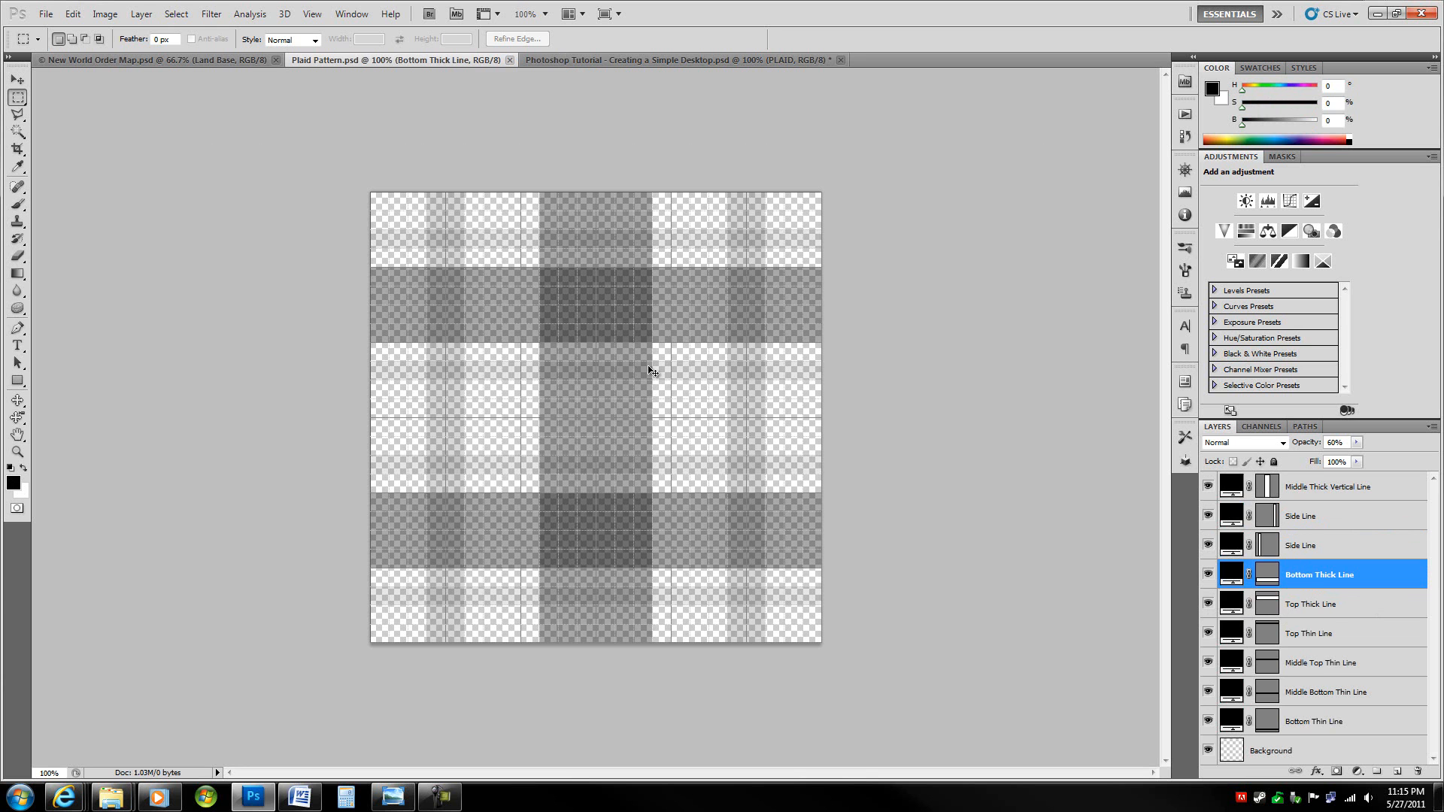
{"action": "key", "text": "ctrl+Tab"}
{"action": "left_click_drag", "start_coordinate": [979, 382], "coordinate": [784, 542]}
{"action": "left_click", "coordinate": [719, 584]}
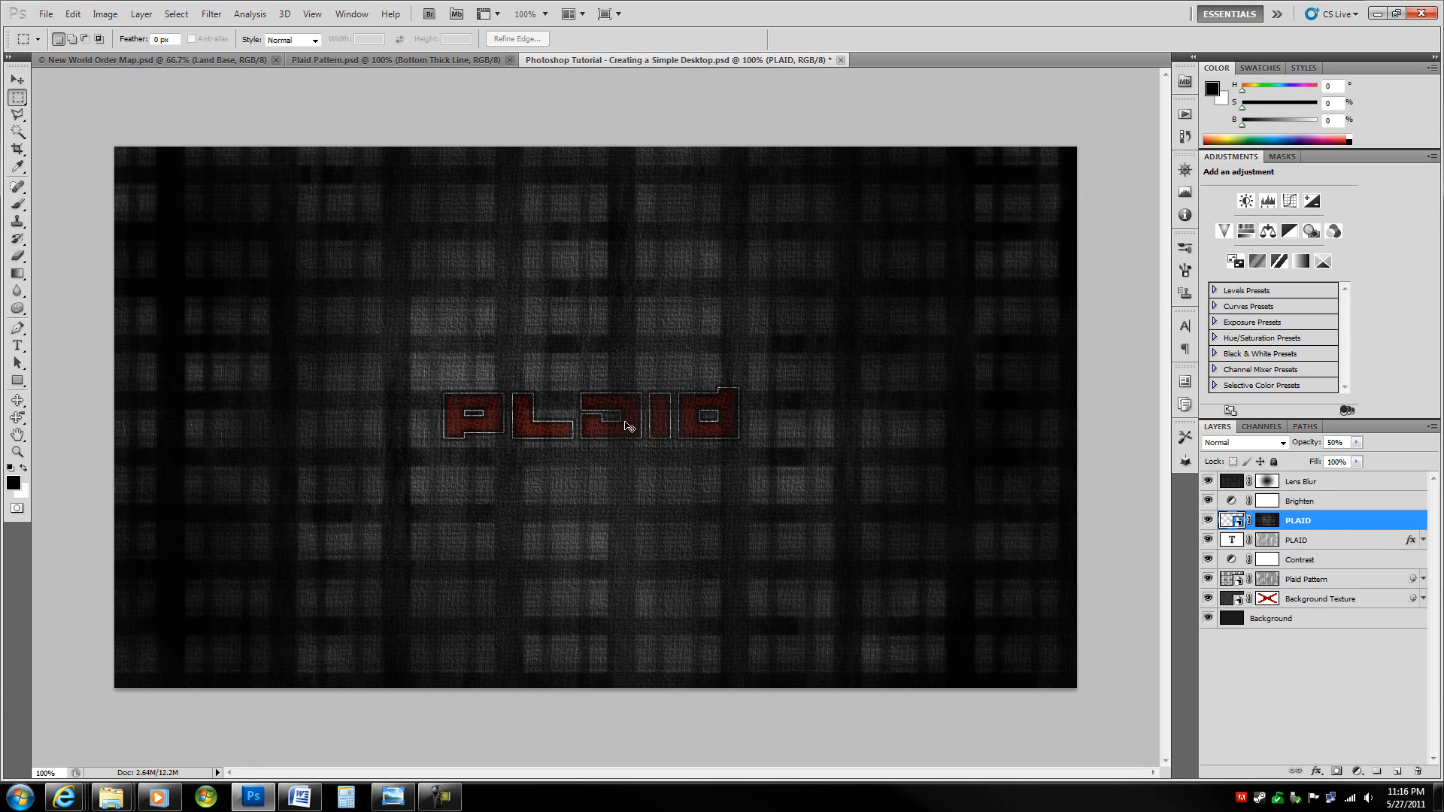
Step: Switch to Plaid Pattern.psd, hide all the line layers above the Background and select the topmost Middle Thick Vertical Line layer
{"action": "key", "text": "ctrl+shift+Tab"}
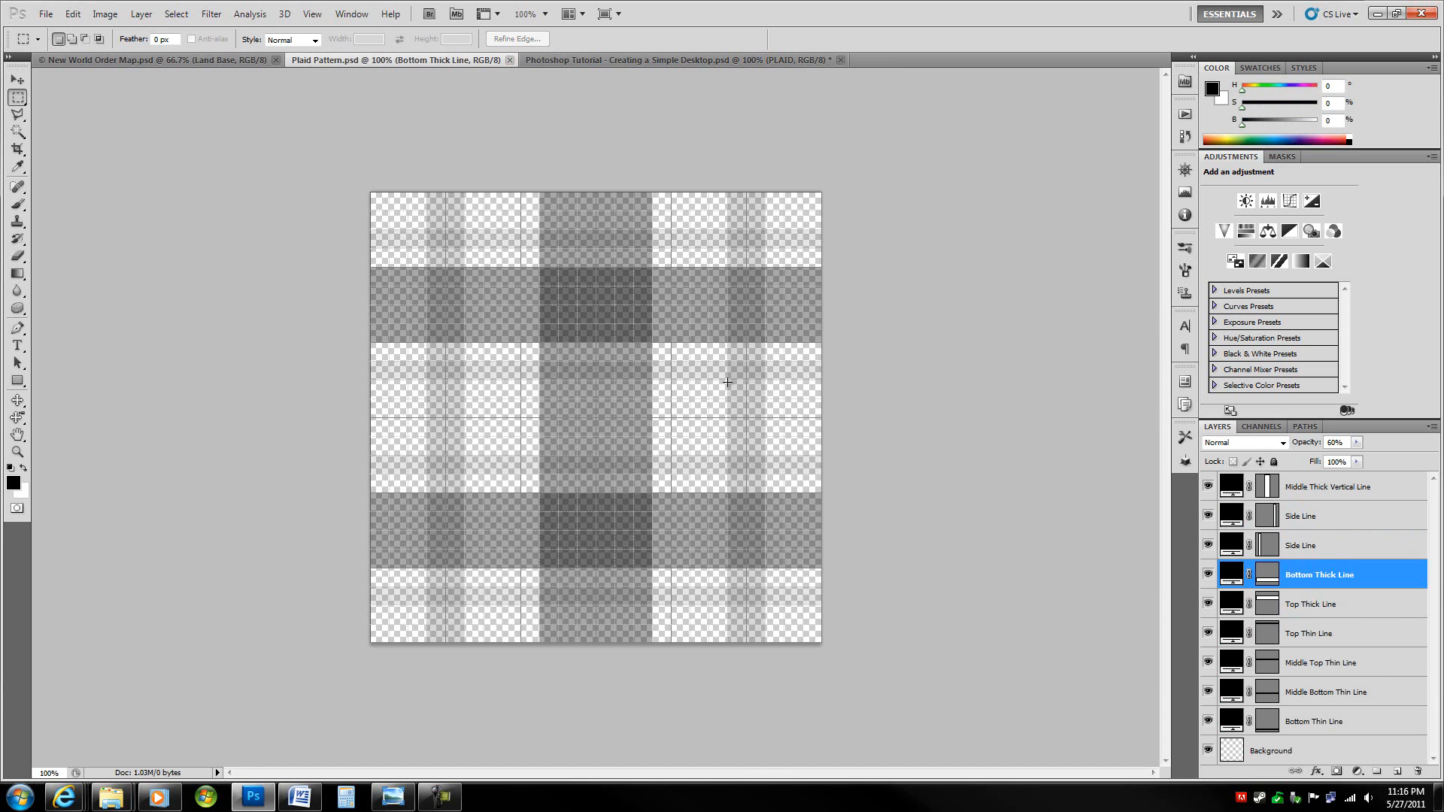
{"action": "left_click_drag", "start_coordinate": [1208, 722], "coordinate": [1228, 489]}
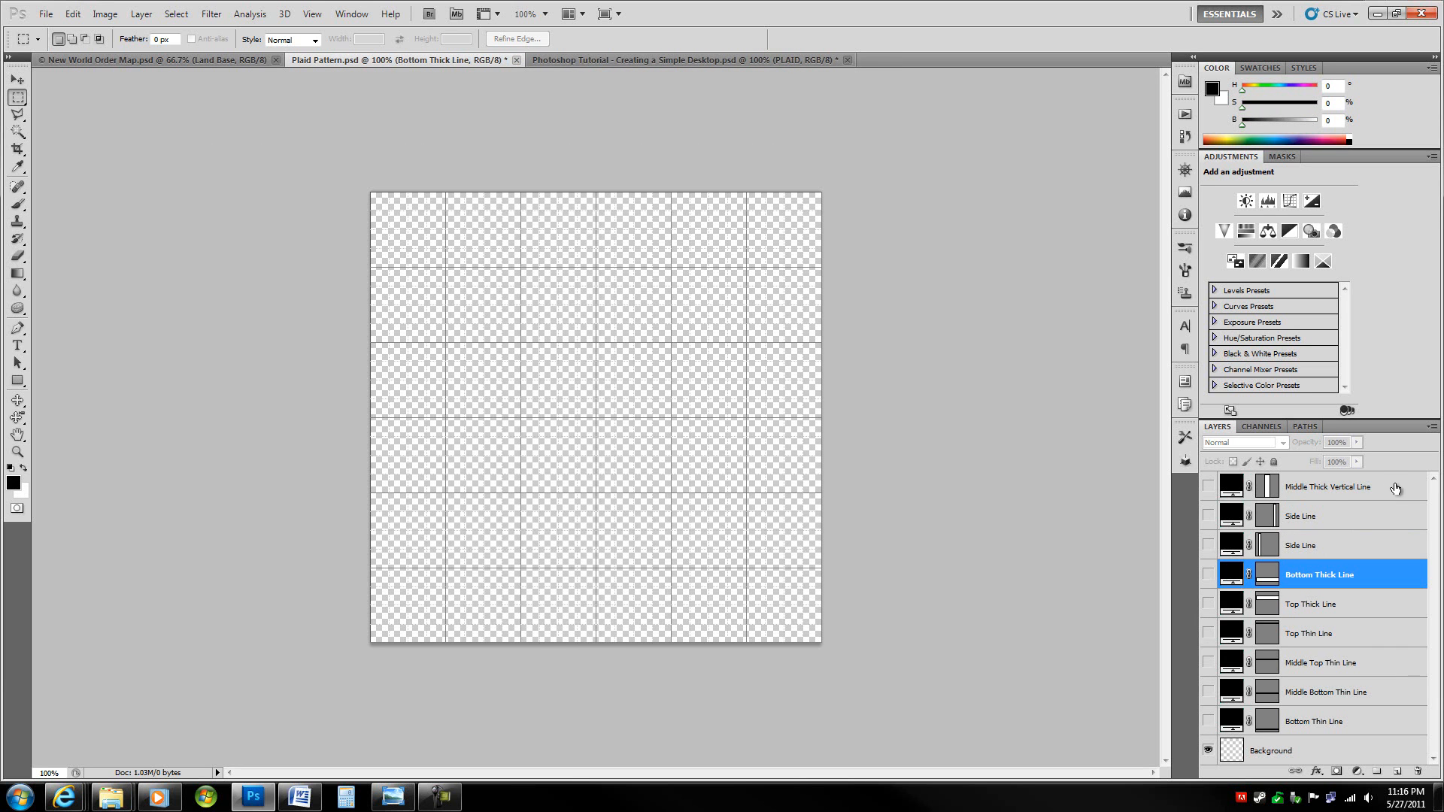
{"action": "left_click", "coordinate": [1394, 488]}
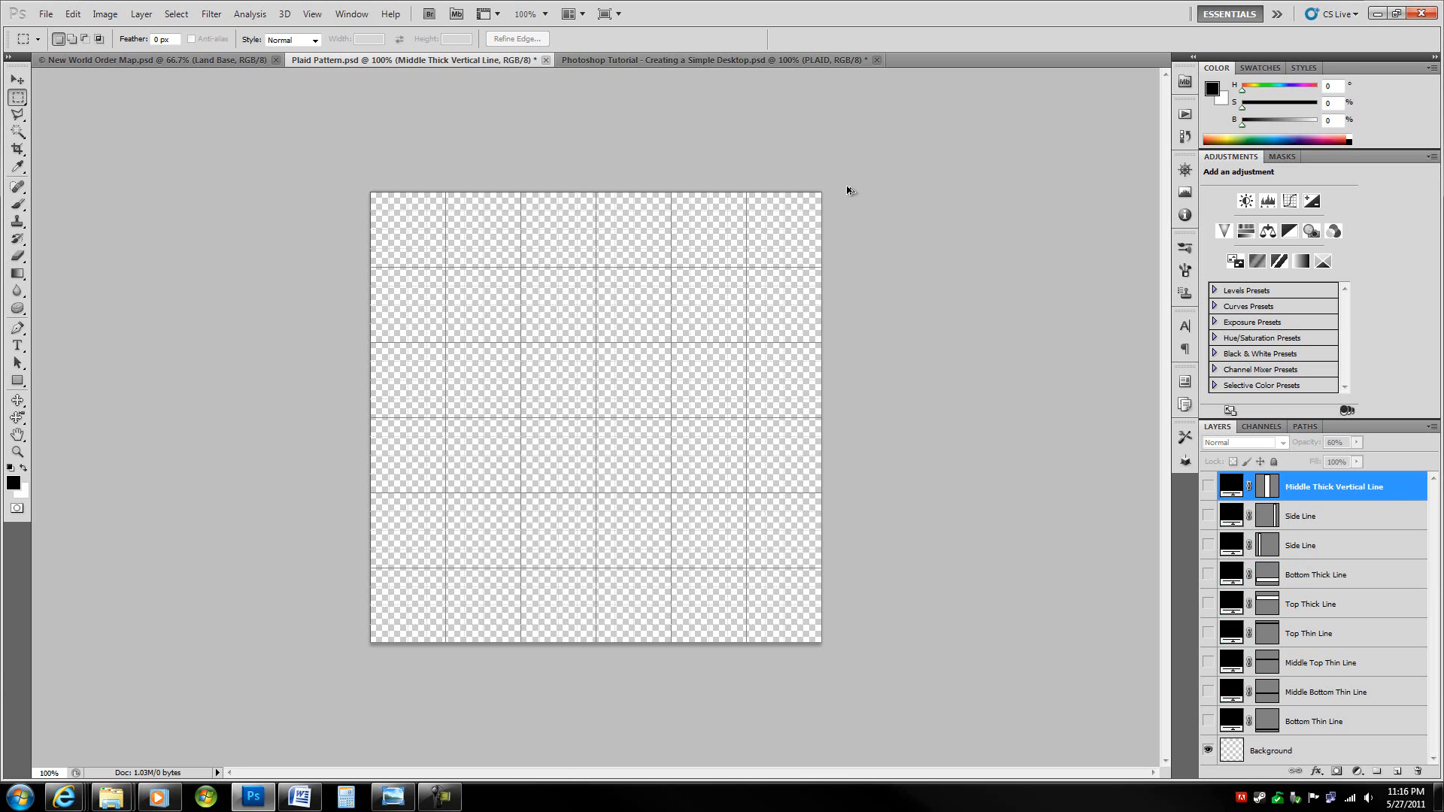
Step: Check the pattern document's pixel dimensions and its grid display option, leaving both settings as they are
{"action": "key", "text": "ctrl+alt+i"}
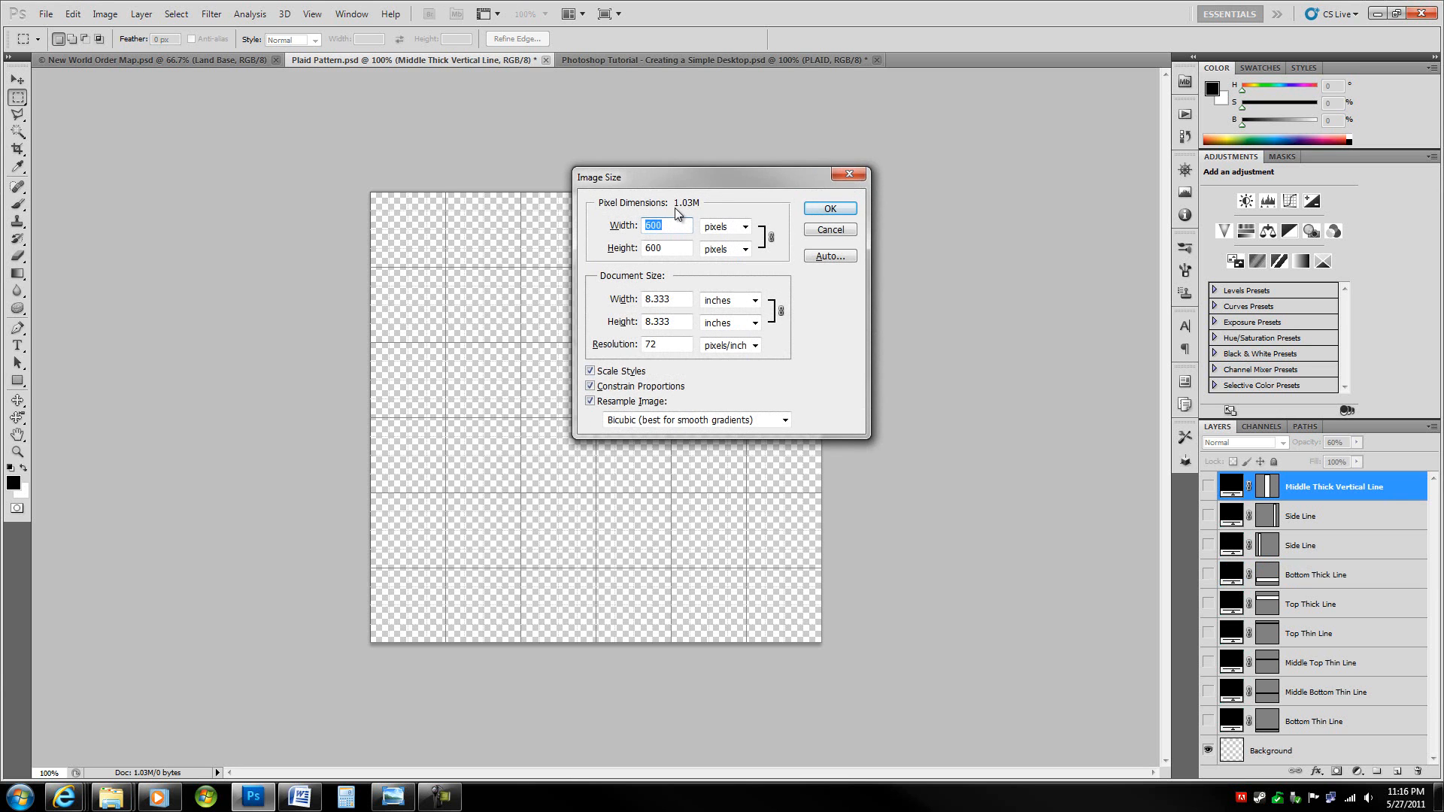
{"action": "left_click", "coordinate": [830, 229]}
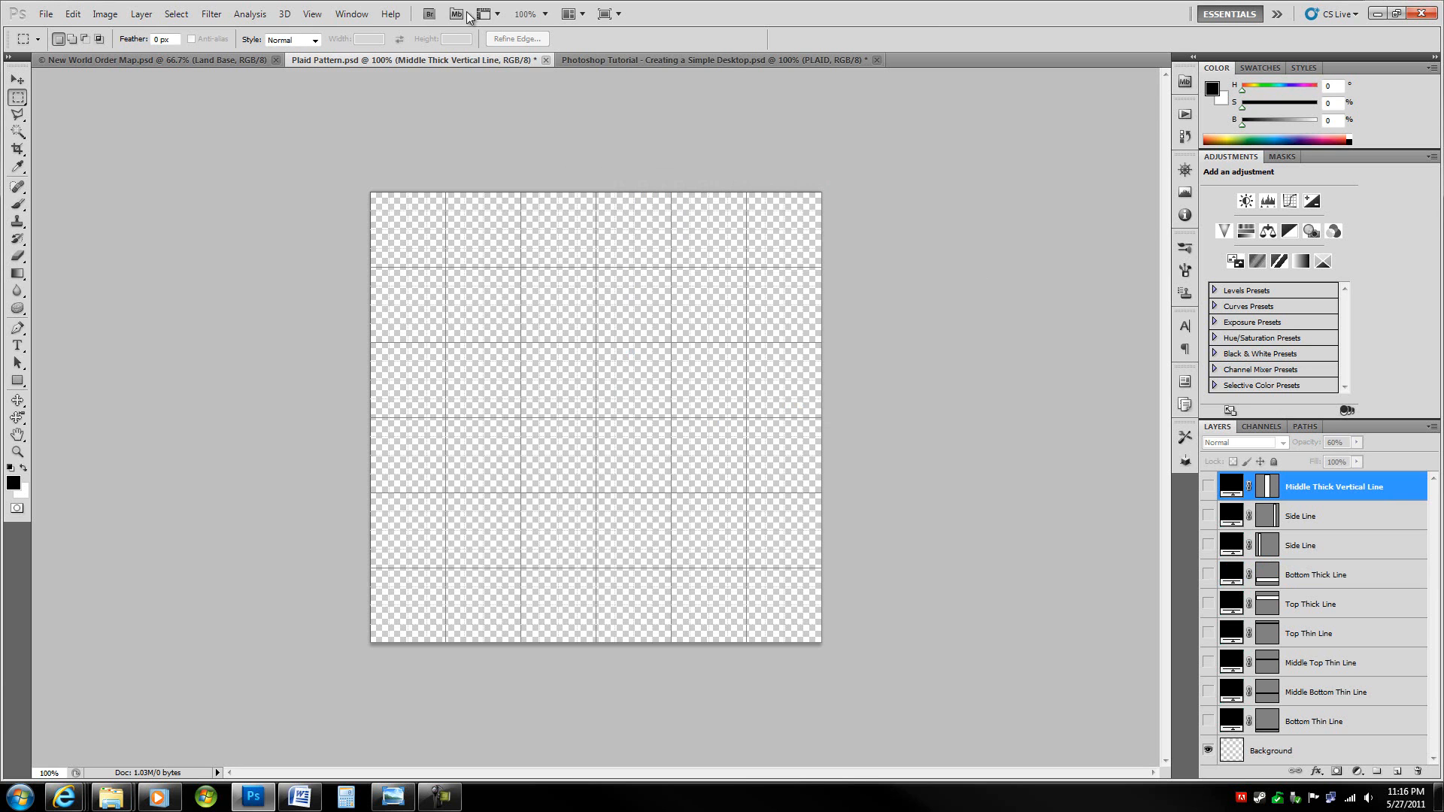
{"action": "left_click", "coordinate": [312, 13]}
{"action": "mouse_move", "coordinate": [352, 13]}
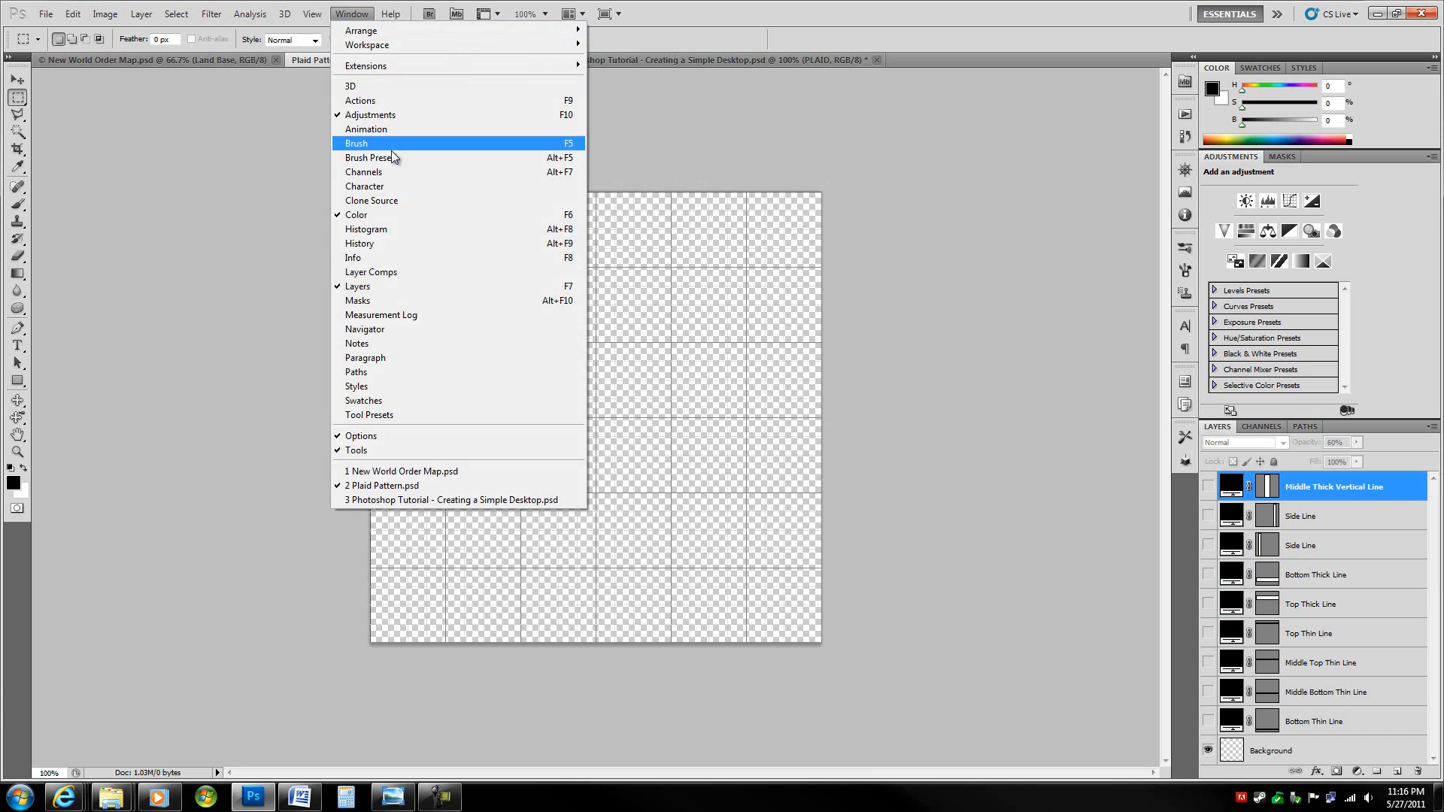
{"action": "mouse_move", "coordinate": [381, 237]}
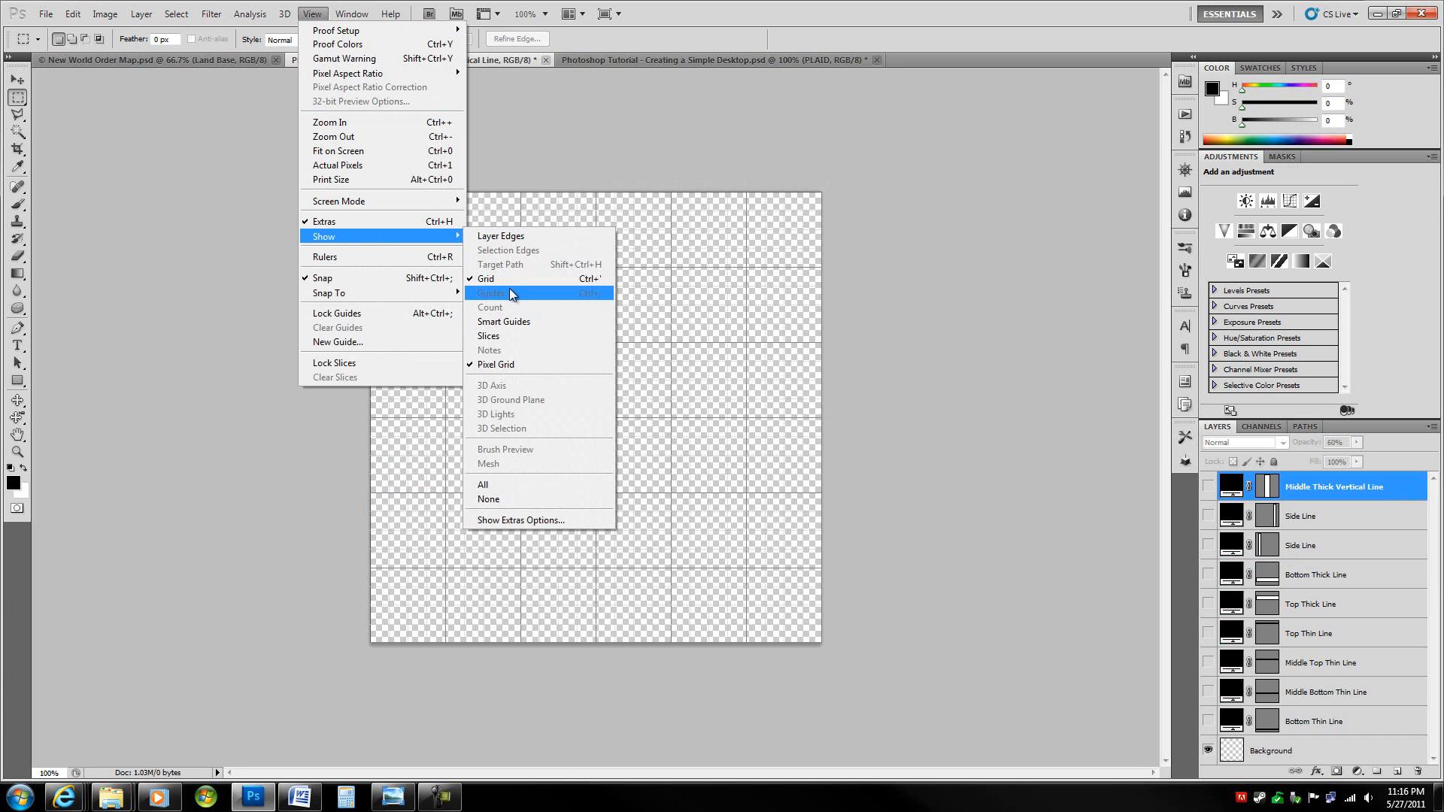
{"action": "left_click", "coordinate": [779, 282]}
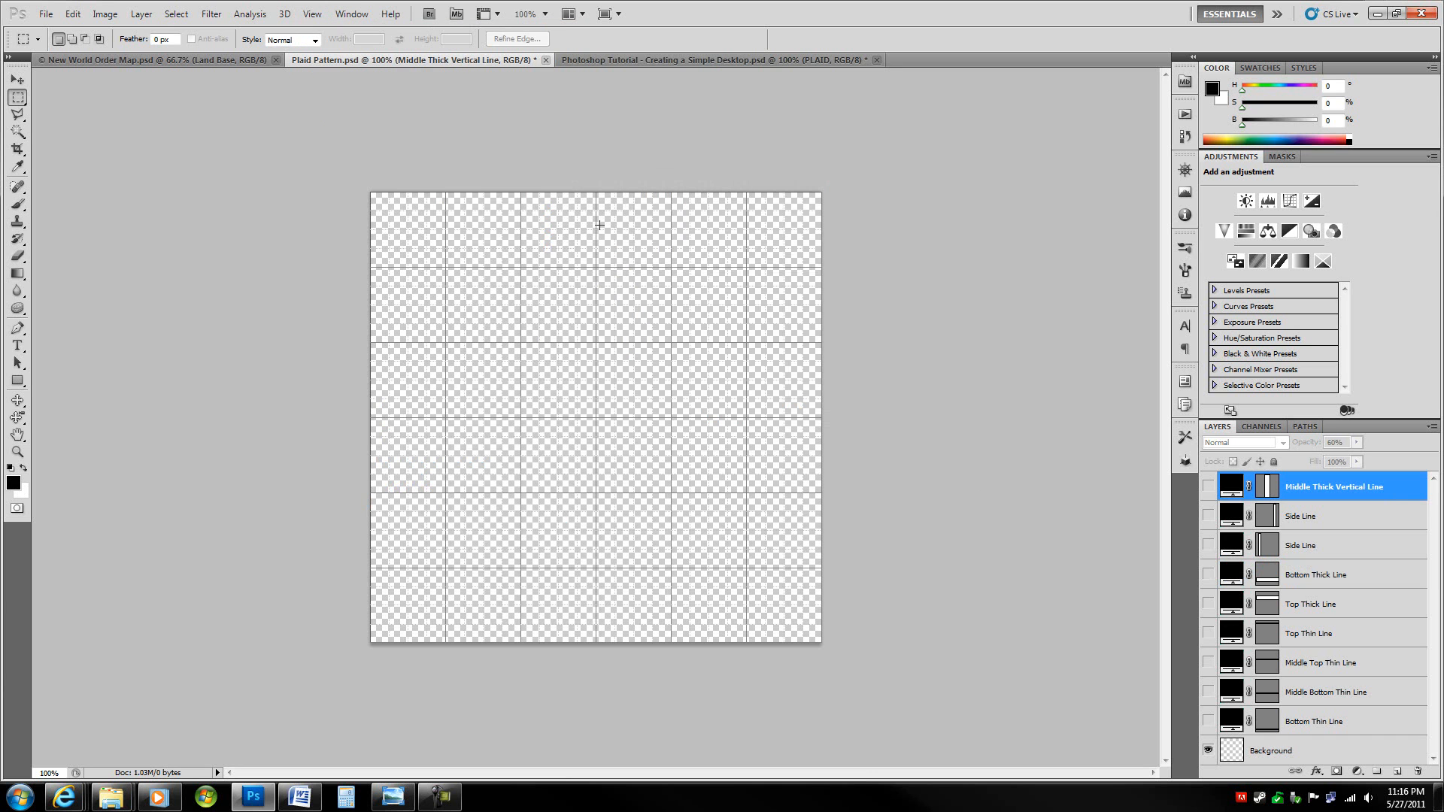
{"action": "left_click_drag", "start_coordinate": [372, 182], "coordinate": [967, 634]}
{"action": "left_click", "coordinate": [971, 576]}
Step: Draw a full-height vertical rectangle as a shape layer centred on the canvas and widen it symmetrically to 150%
{"action": "key", "text": "u"}
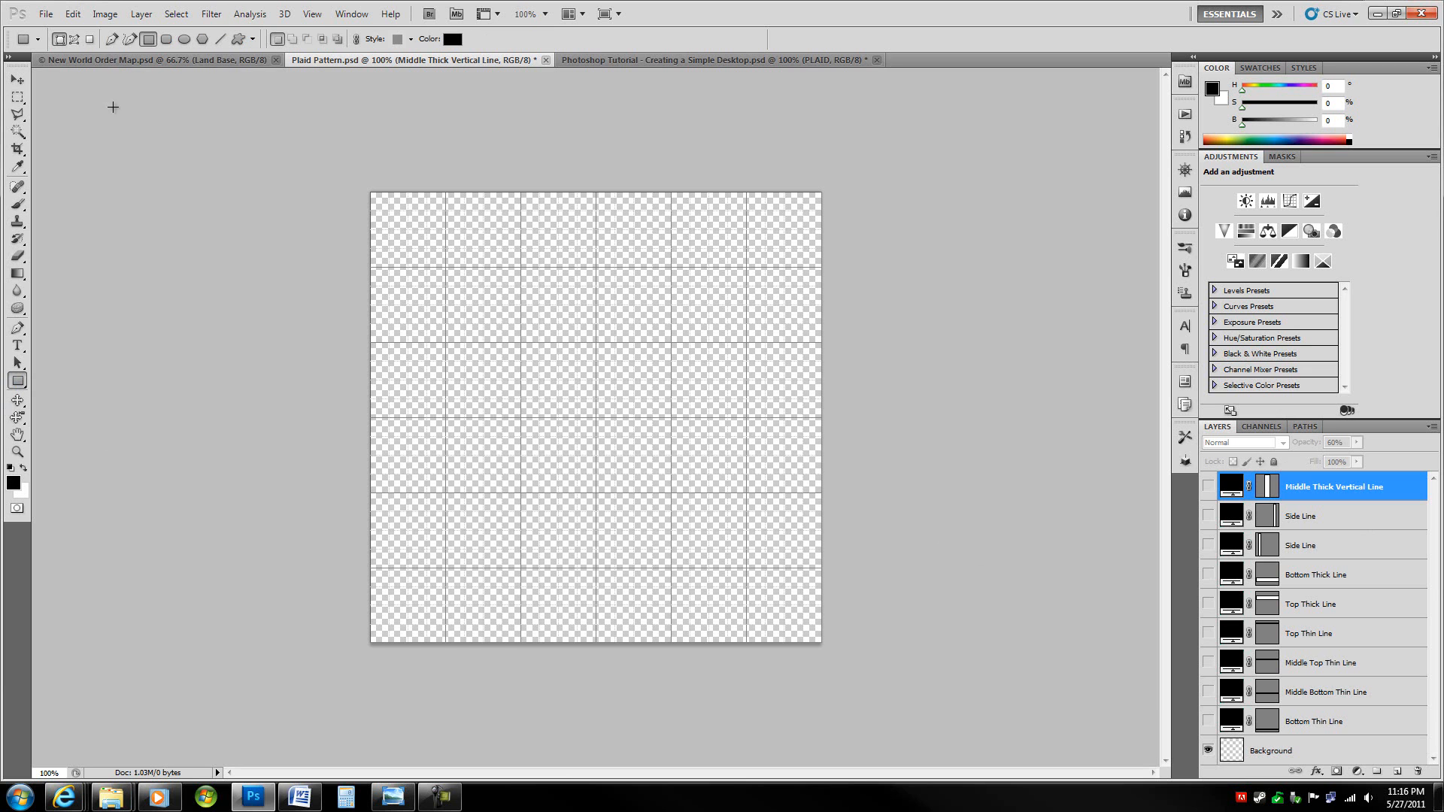
{"action": "left_click", "coordinate": [75, 40]}
{"action": "left_click", "coordinate": [58, 40]}
{"action": "left_click_drag", "start_coordinate": [558, 185], "coordinate": [632, 664]}
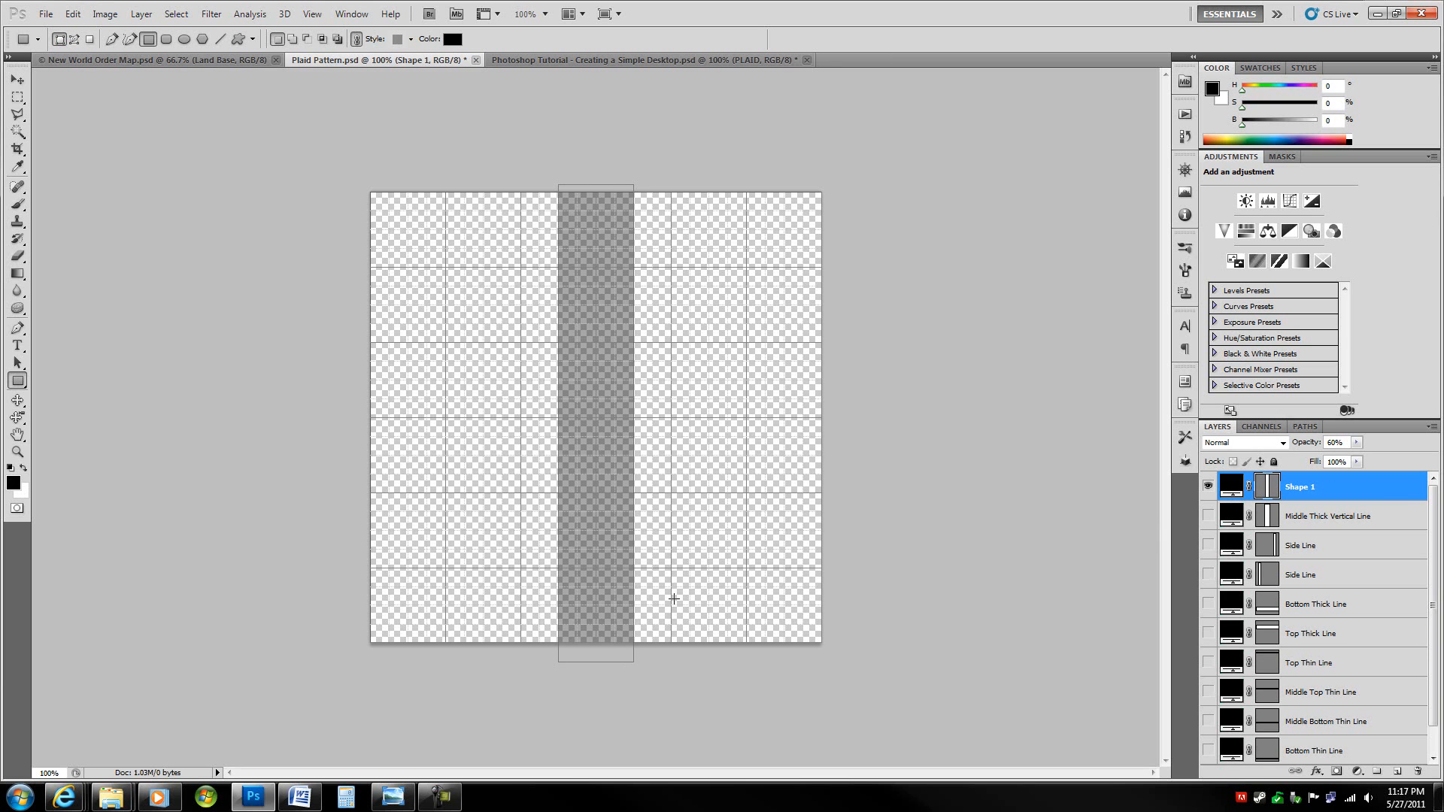
{"action": "key", "text": "ctrl+t"}
{"action": "left_click_drag", "start_coordinate": [633, 422], "coordinate": [651, 422]}
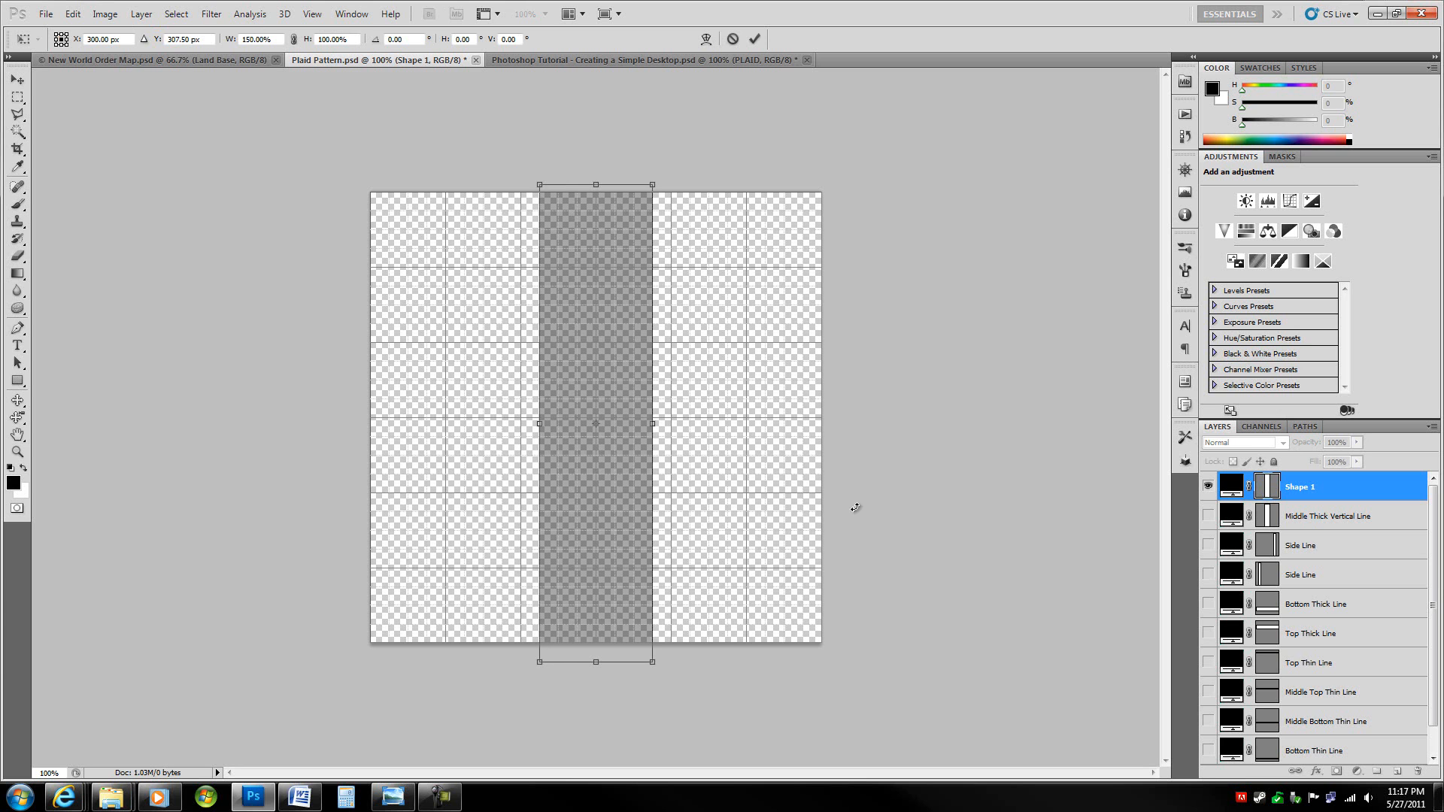
{"action": "key", "text": "Return"}
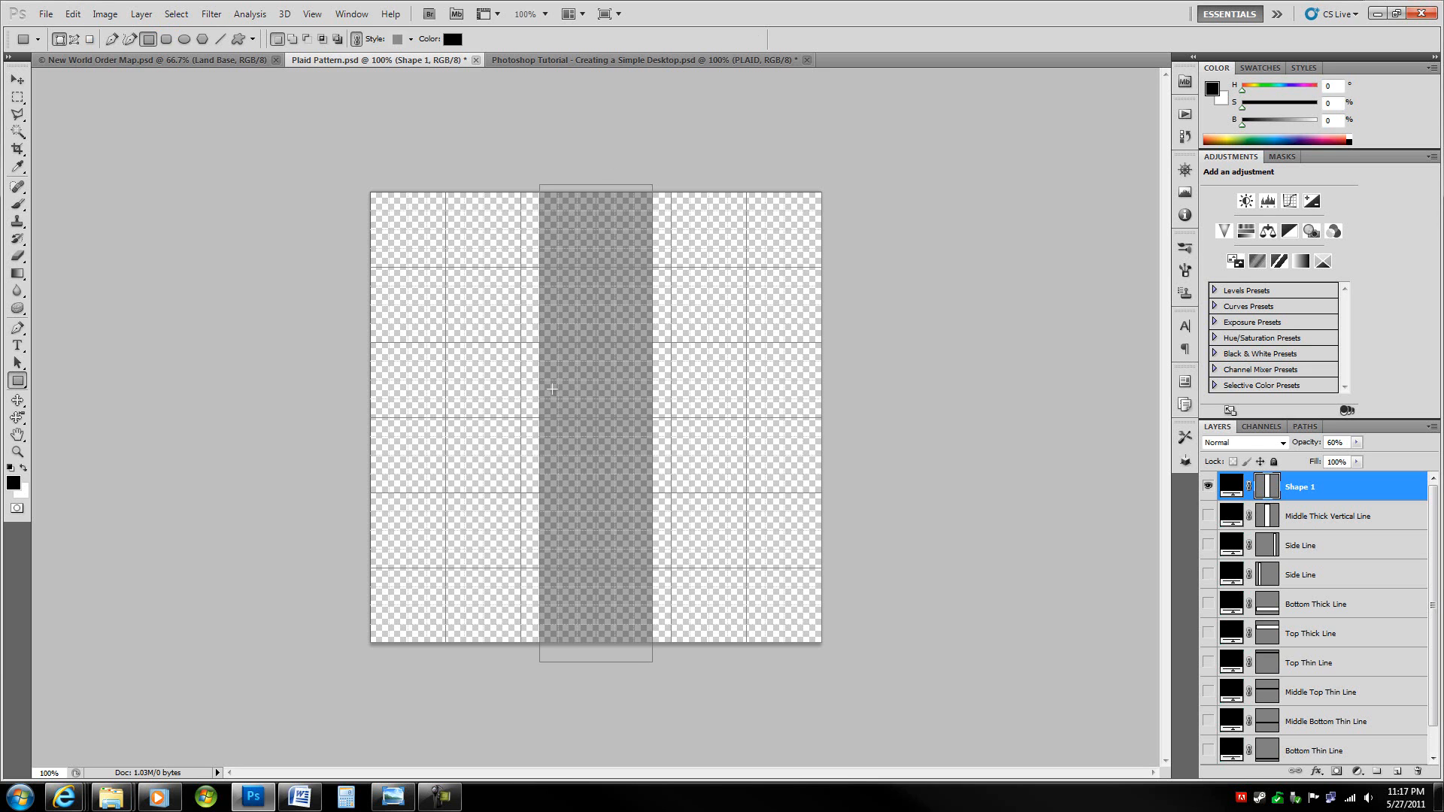
{"action": "left_click", "coordinate": [312, 13]}
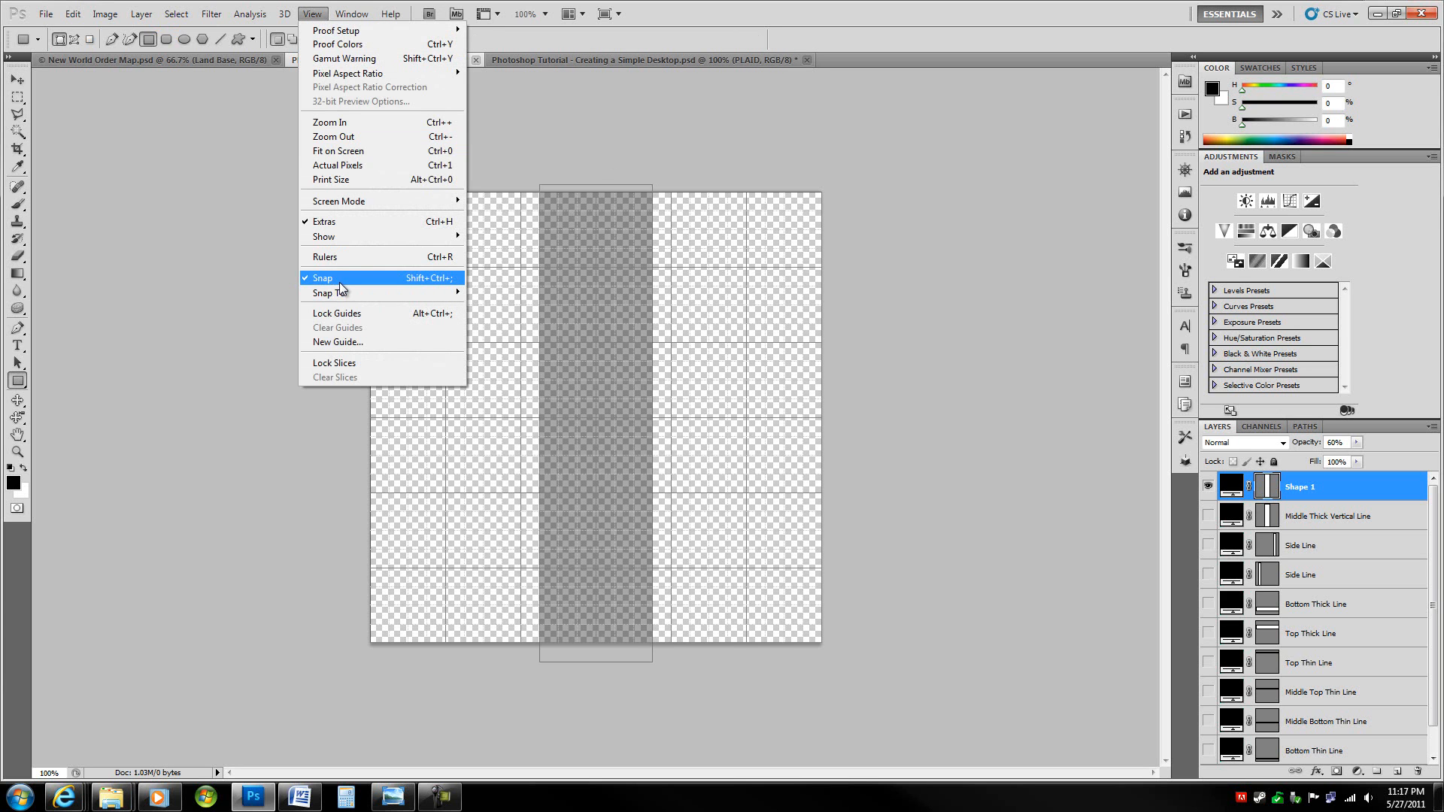
{"action": "left_click", "coordinate": [674, 310]}
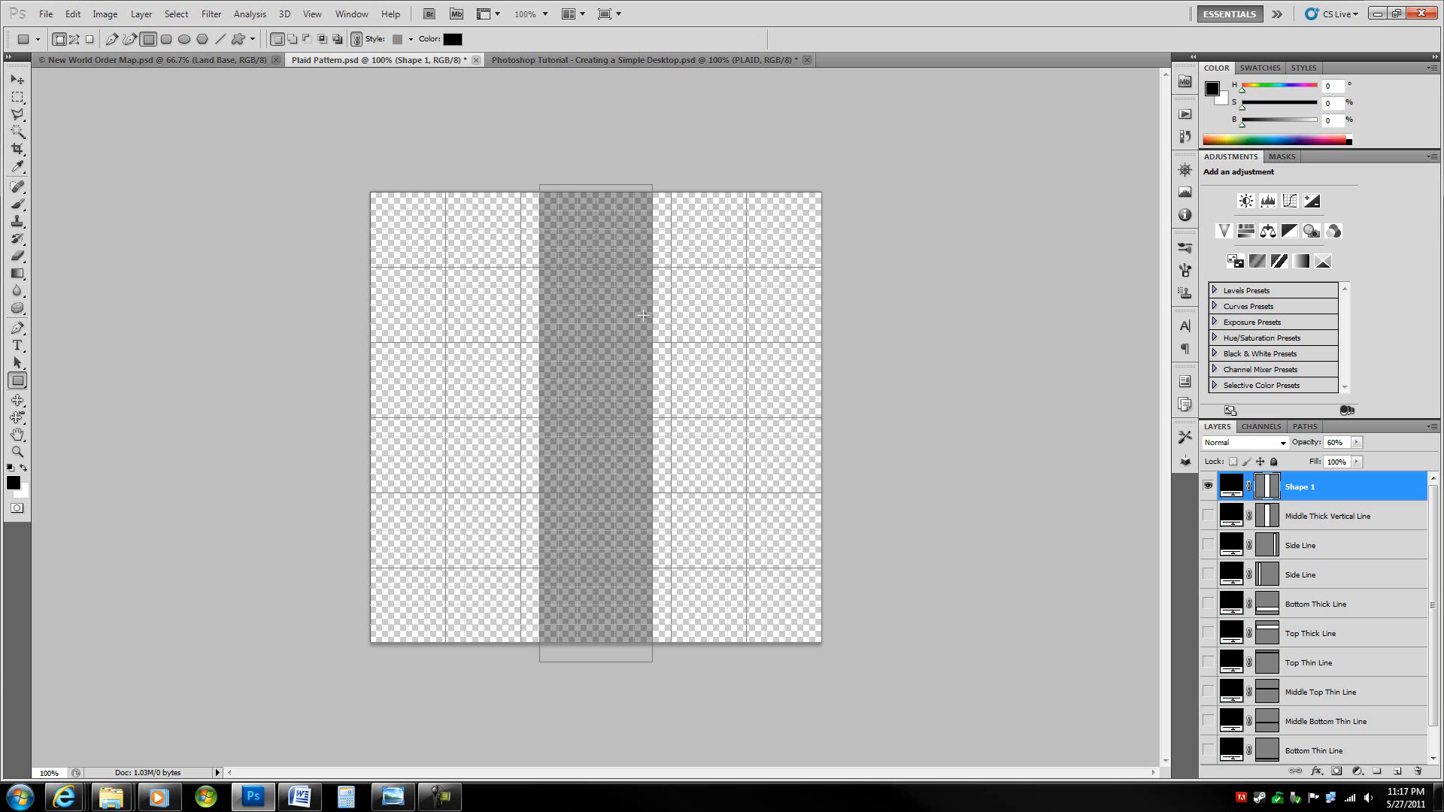
Step: Hide the vertical bar's path outline and set its layer opacity to 60%
{"action": "left_click", "coordinate": [1268, 494]}
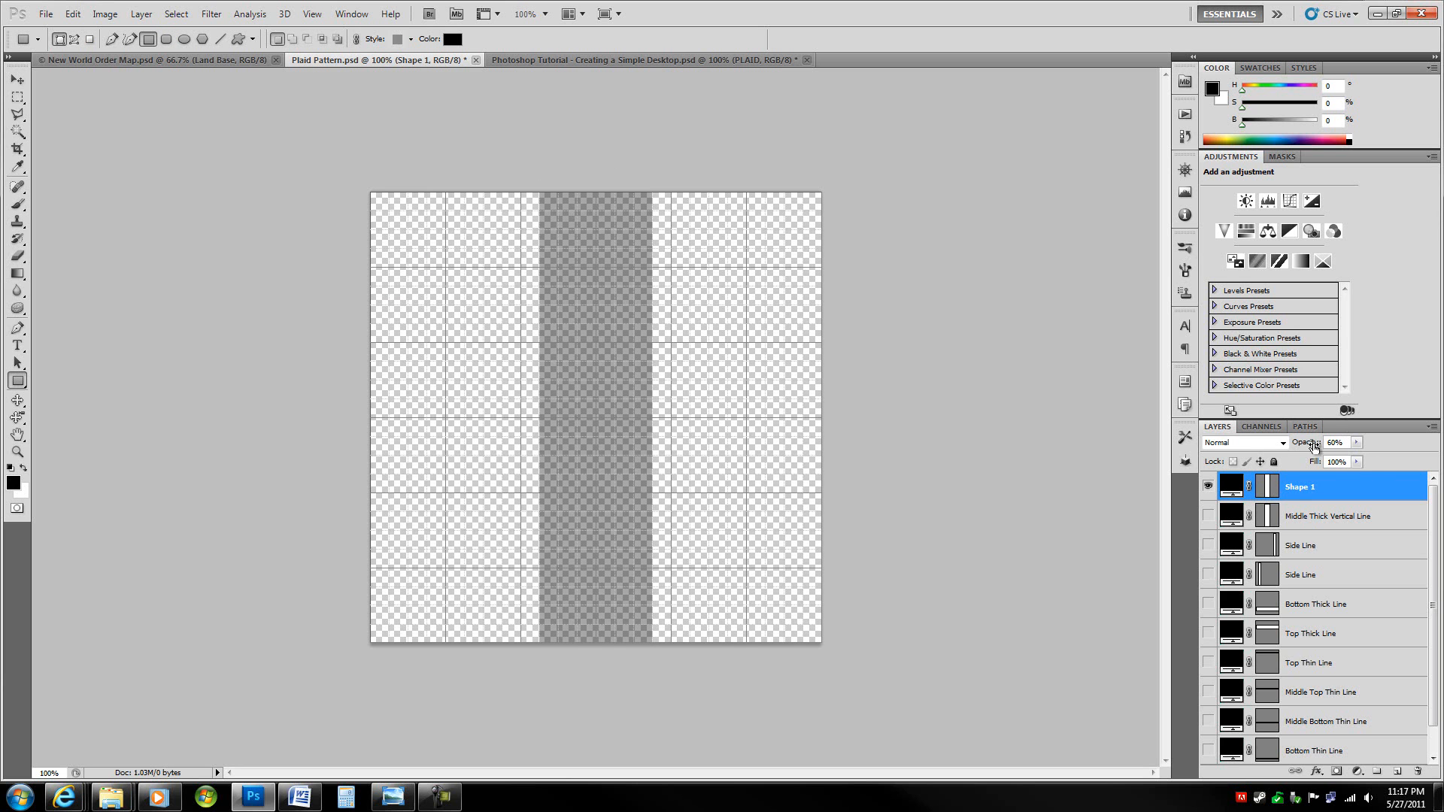
{"action": "key", "text": "0"}
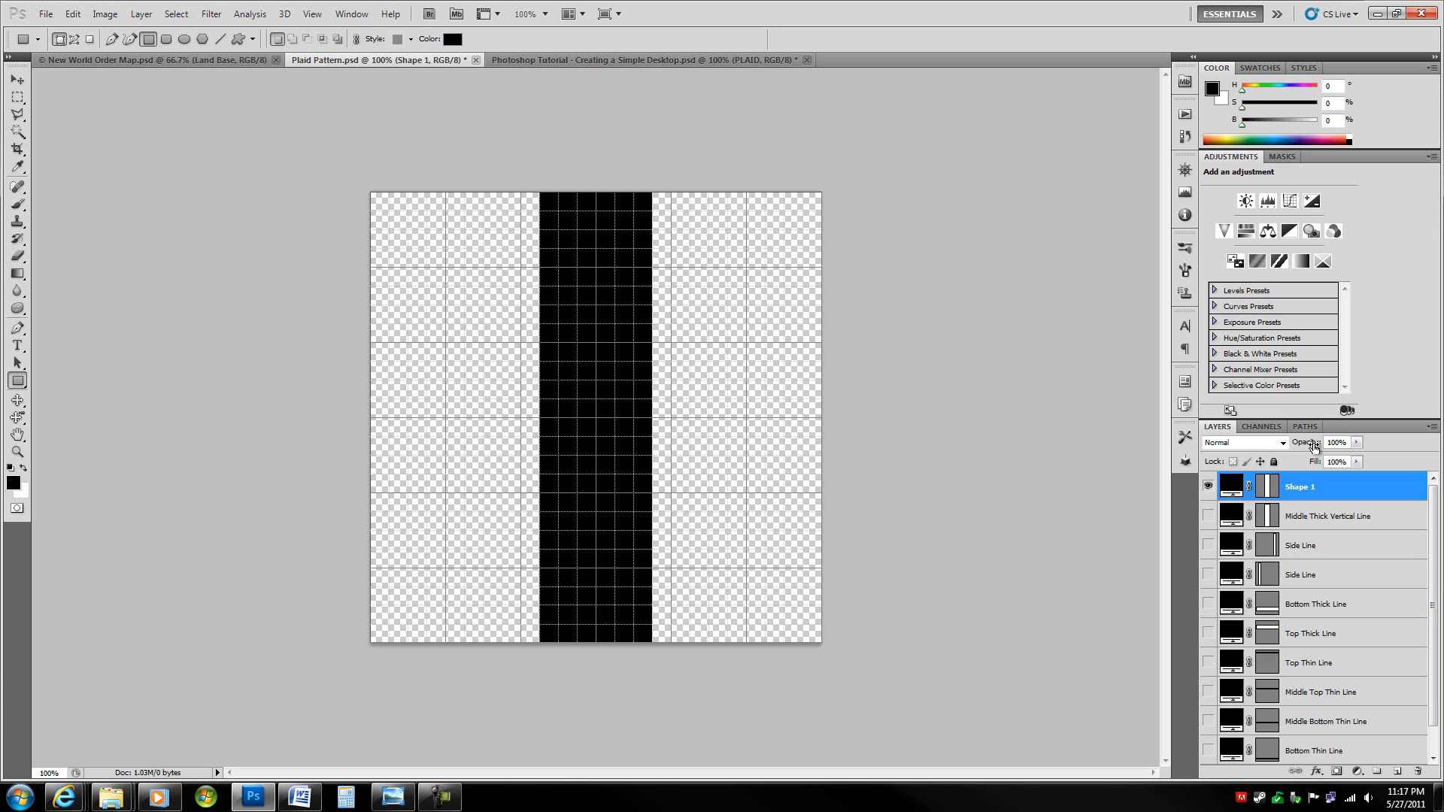
{"action": "key", "text": "6"}
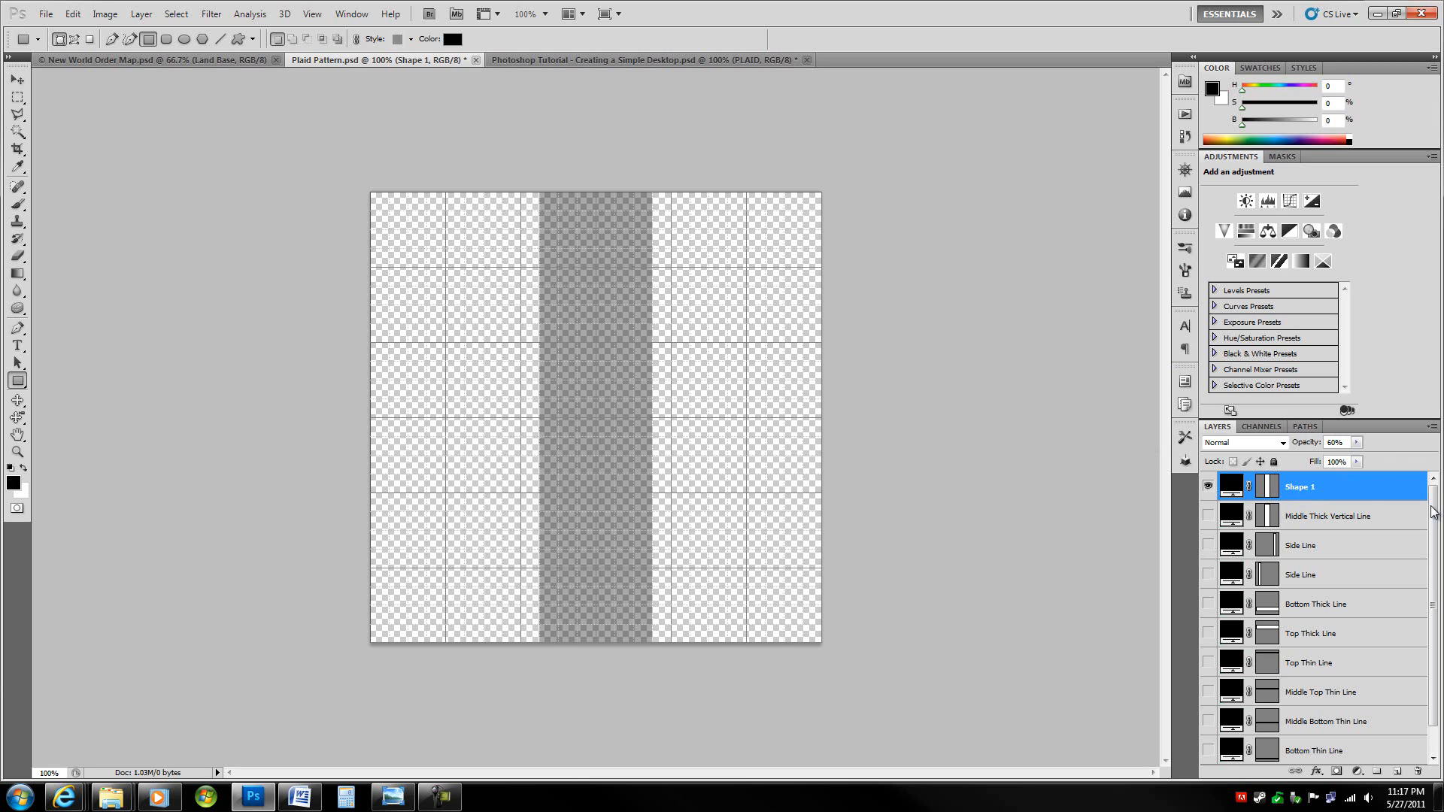
Step: Rename the new vertical bar's layer as Middle Thick Vertical Line
{"action": "double_click", "coordinate": [1309, 489]}
{"action": "key", "text": "BackSpace"}
{"action": "type", "text": "Middle Thick Vertical"}
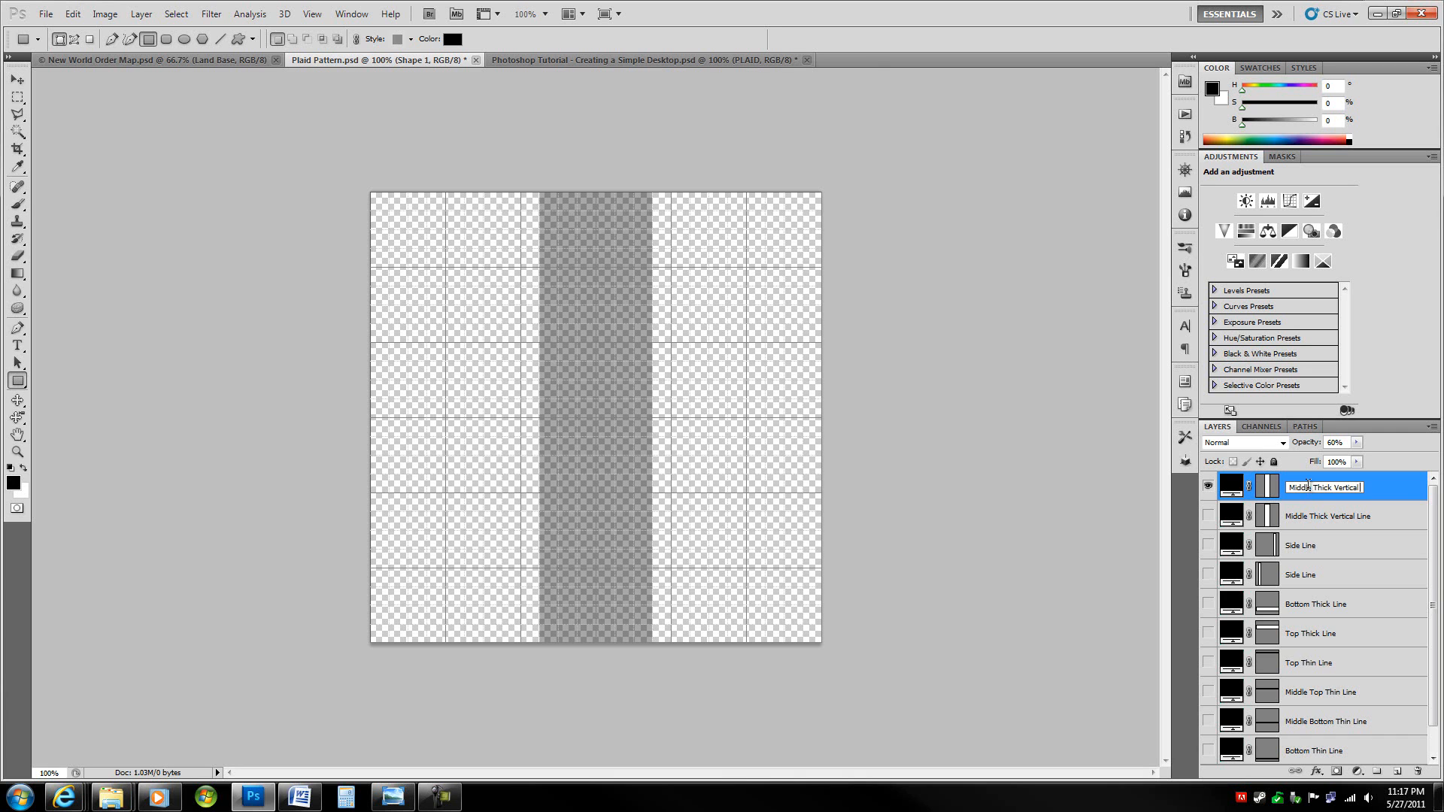
{"action": "type", "text": " Line"}
{"action": "key", "text": "Return"}
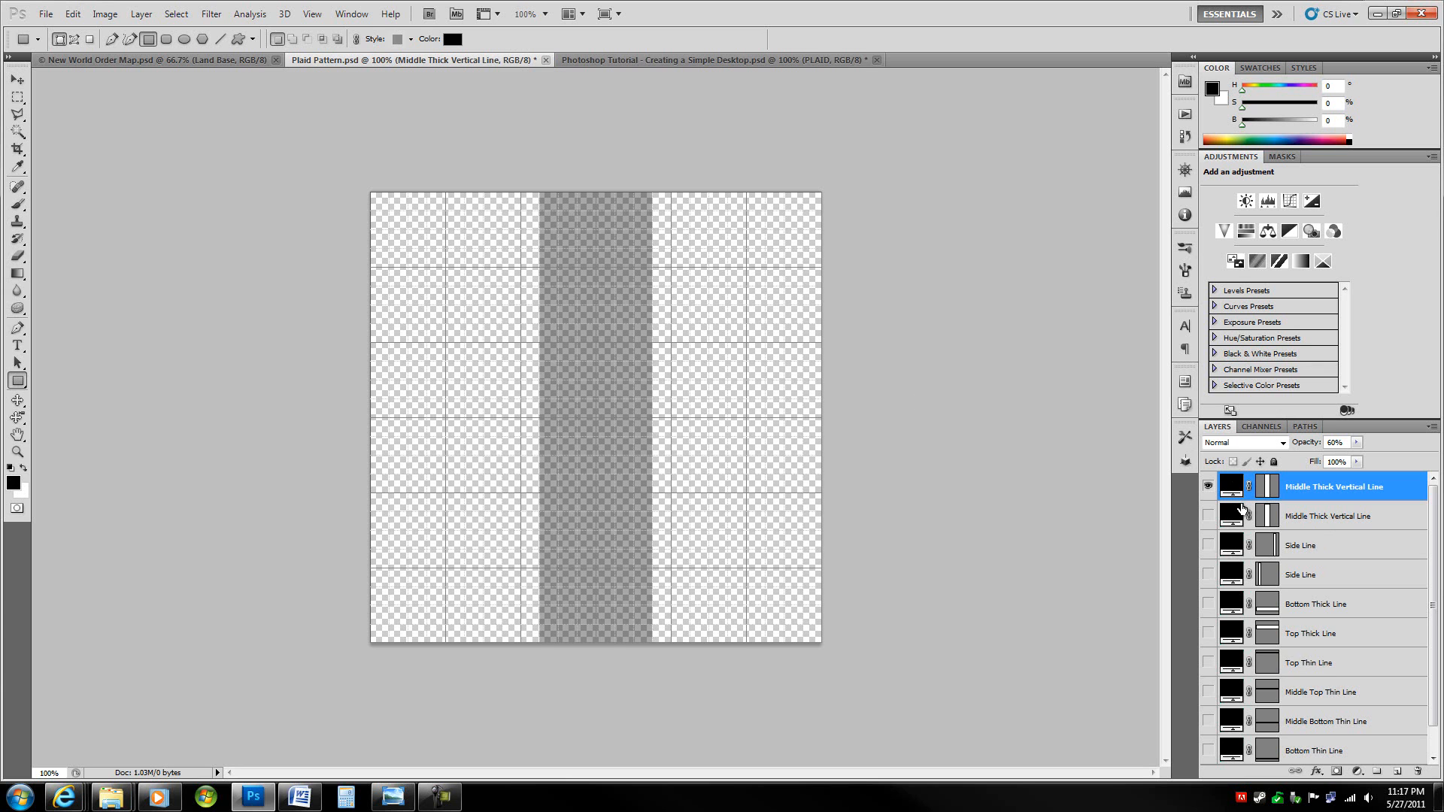
Step: Make a transformed copy of the vertical bar, rotated 90° clockwise, scaled to 66.67% in thickness and positioned at Y 150 px
{"action": "key", "text": "ctrl+t"}
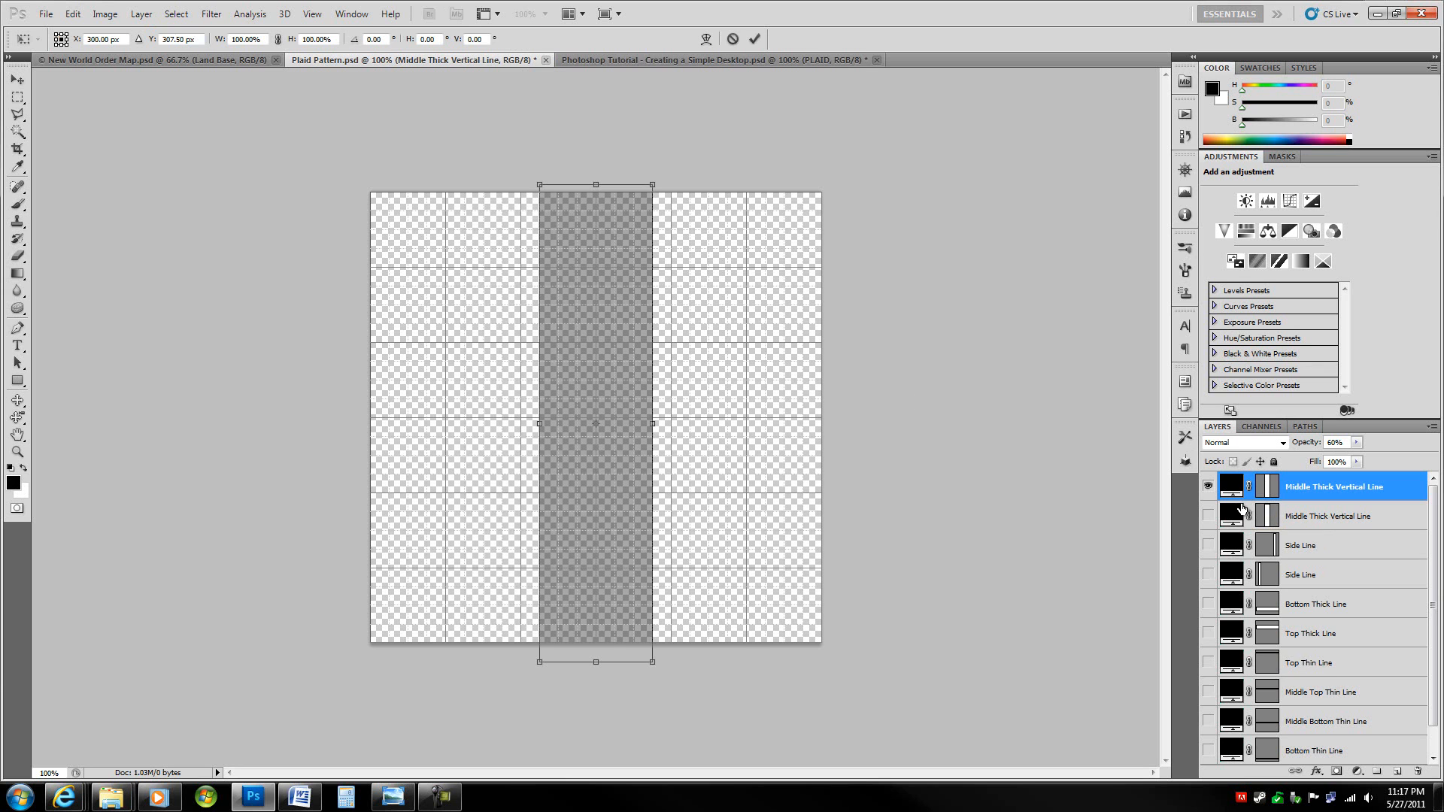
{"action": "right_click", "coordinate": [625, 413]}
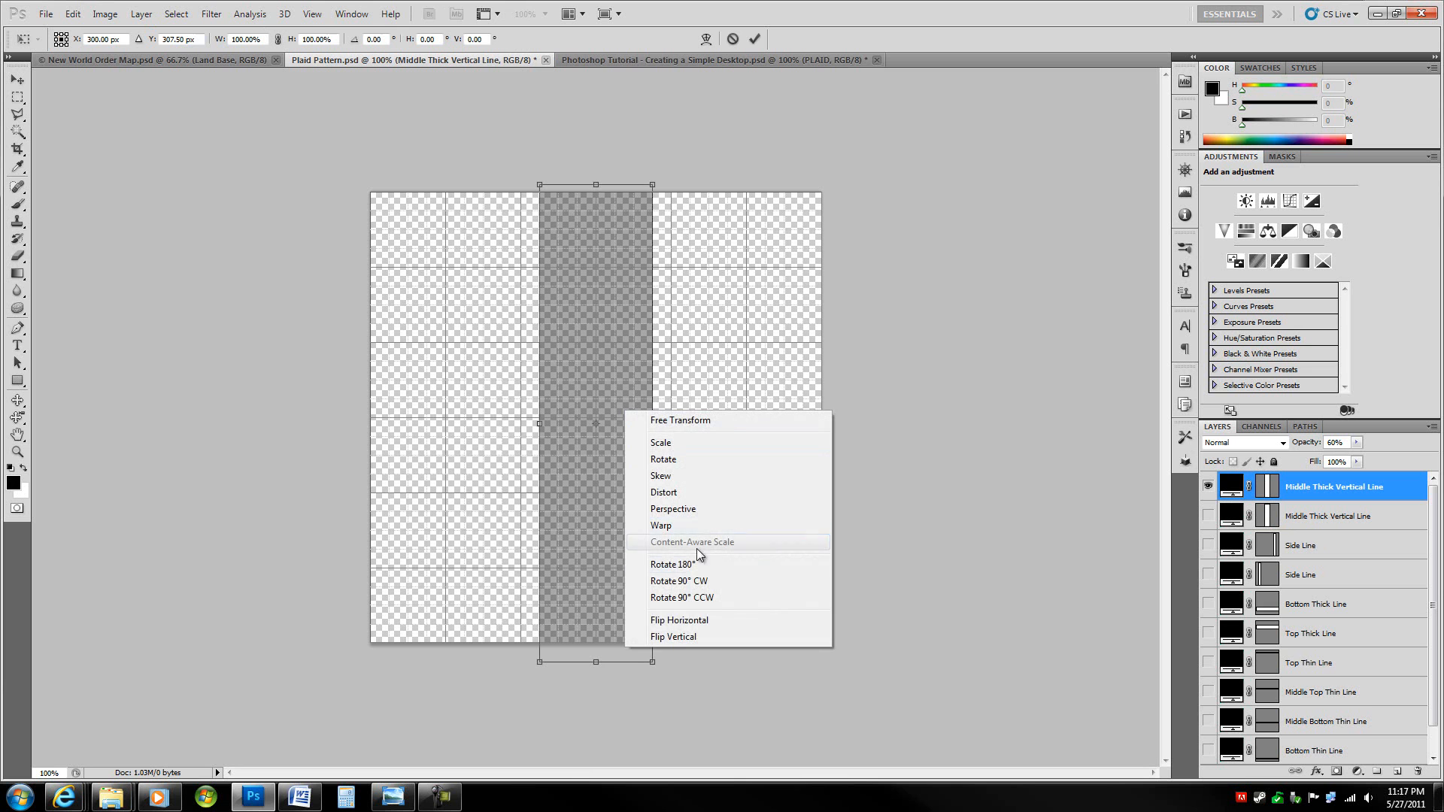
{"action": "left_click", "coordinate": [686, 582]}
{"action": "left_click_drag", "start_coordinate": [727, 445], "coordinate": [768, 347]}
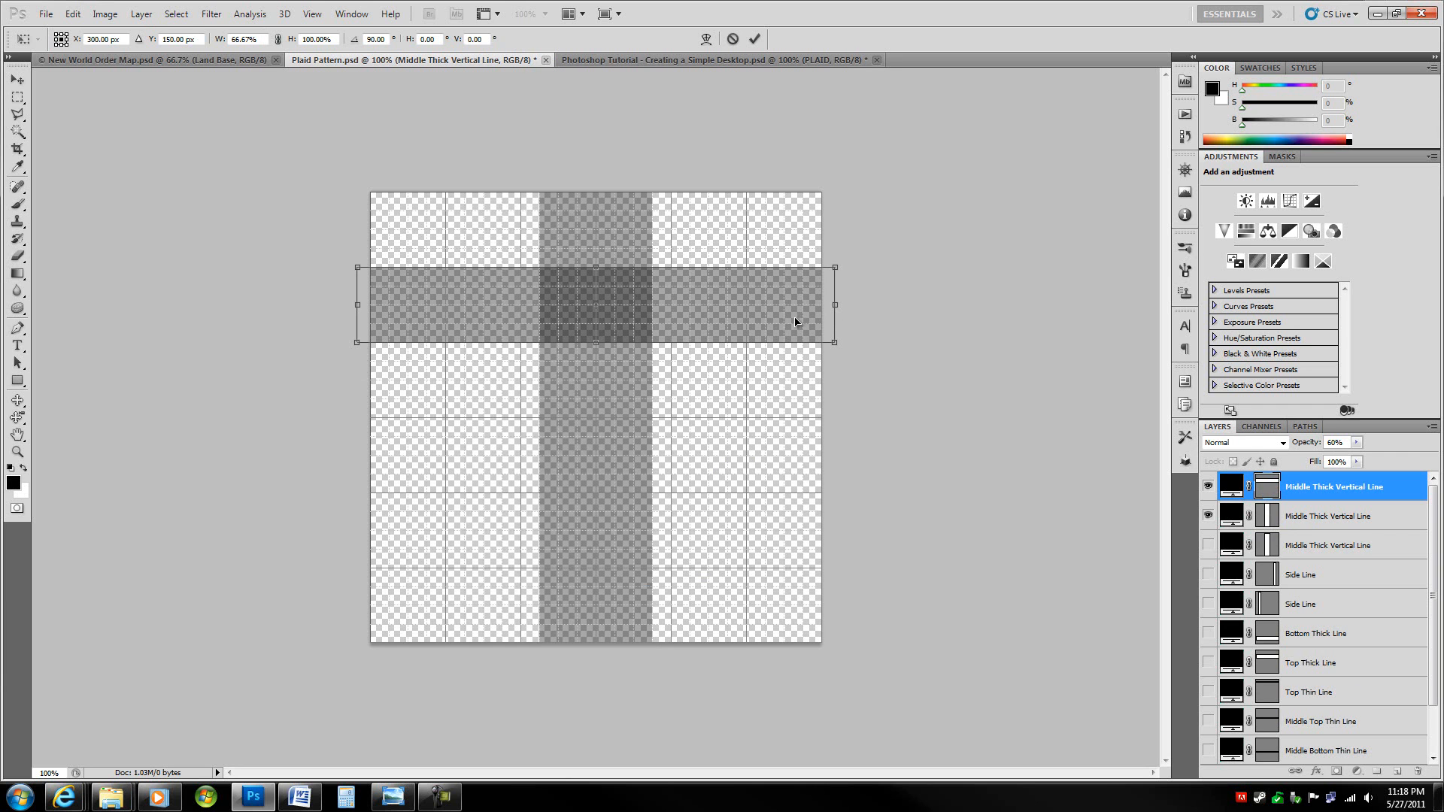
Step: Fit both ends of the horizontal bar to the canvas's side edges and apply the transformation
{"action": "left_click_drag", "start_coordinate": [795, 323], "coordinate": [773, 291]}
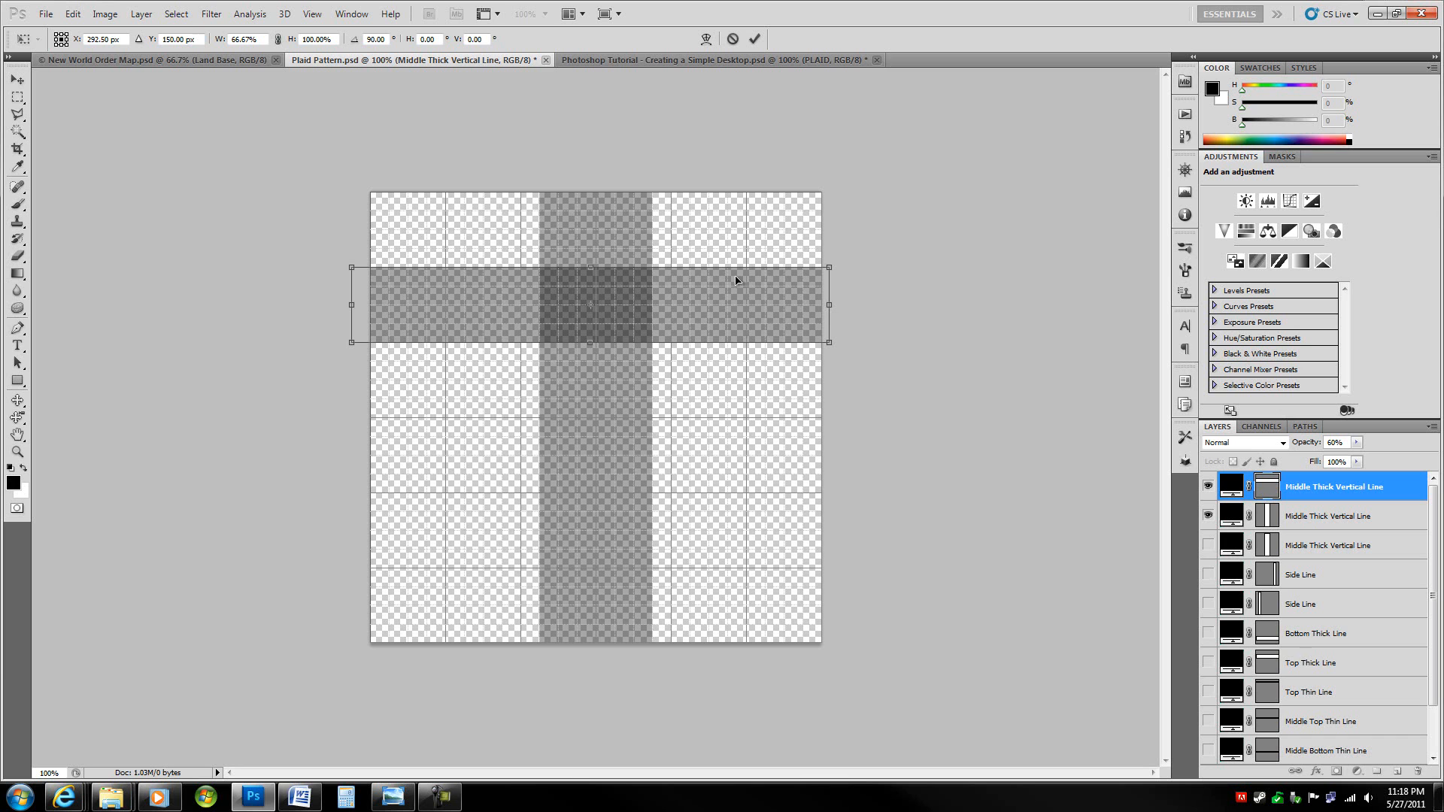
{"action": "left_click_drag", "start_coordinate": [830, 303], "coordinate": [821, 304]}
{"action": "left_click_drag", "start_coordinate": [351, 304], "coordinate": [369, 303]}
{"action": "key", "text": "Return"}
Step: Rename the horizontal bar's layer as Top Thick Line
{"action": "double_click", "coordinate": [1345, 487]}
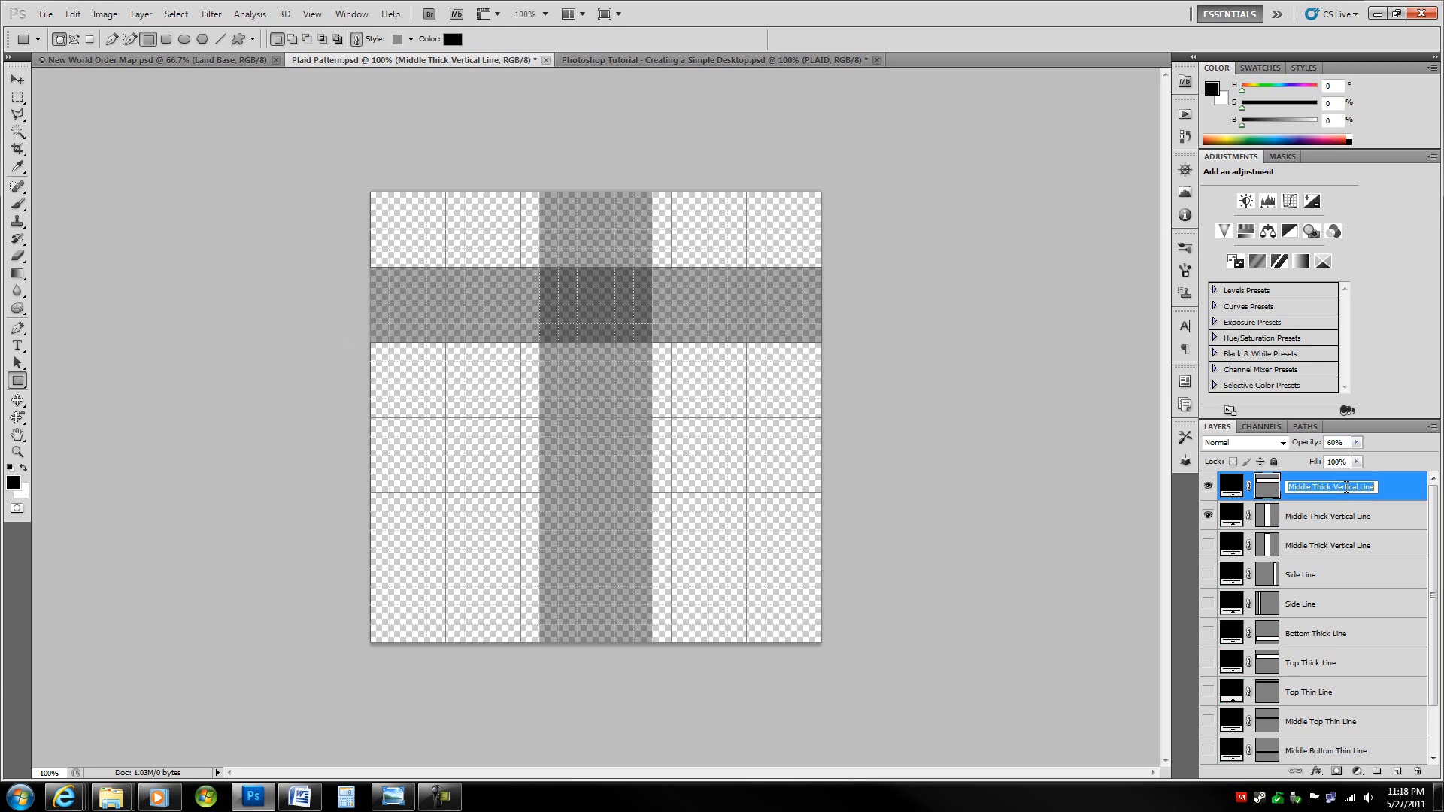
{"action": "key", "text": "BackSpace"}
{"action": "type", "text": "Top Thick Line"}
{"action": "key", "text": "Return"}
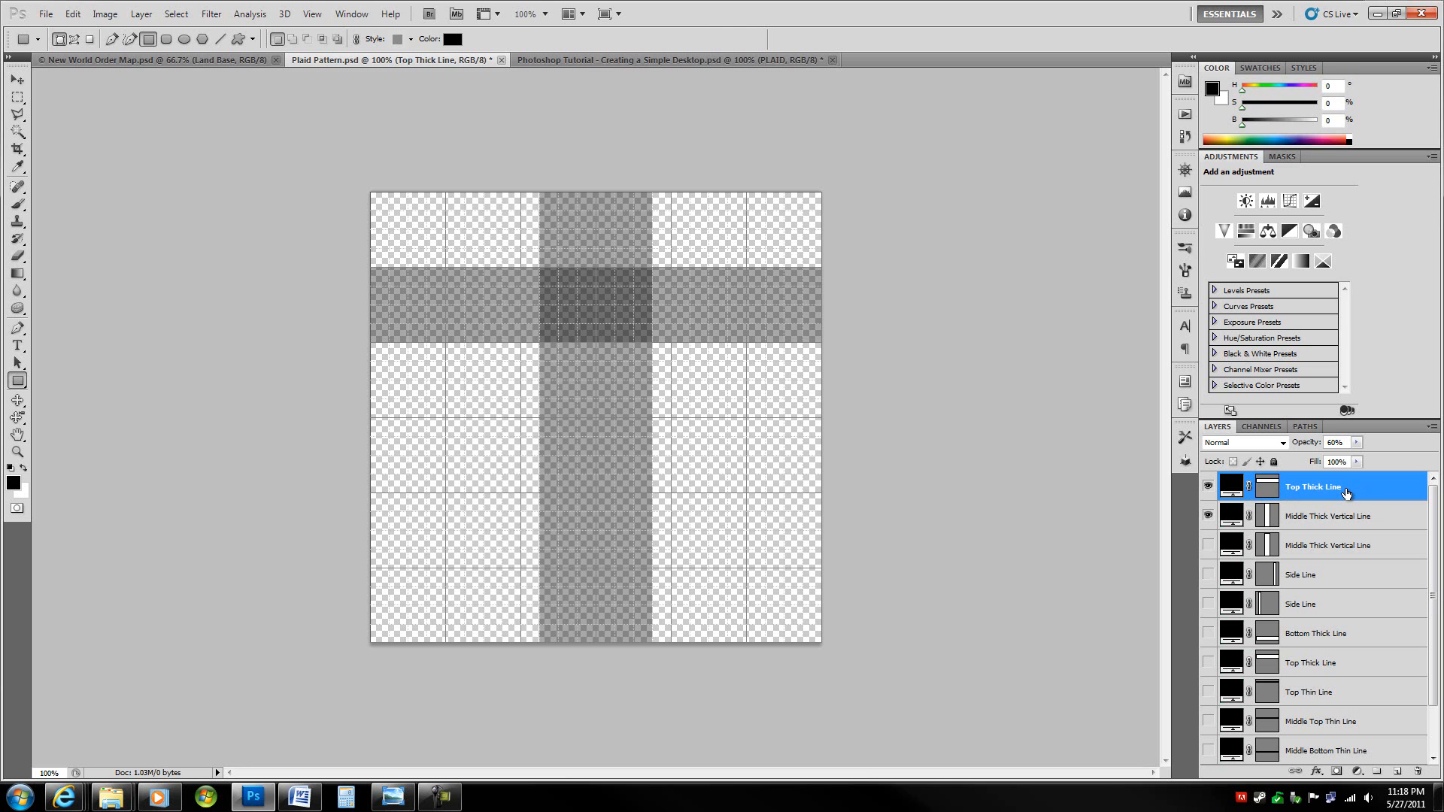
Step: Make a copy of the top thick bar and move it straight down to Y 450 px
{"action": "key", "text": "ctrl+t"}
{"action": "left_click_drag", "start_coordinate": [737, 313], "coordinate": [748, 534]}
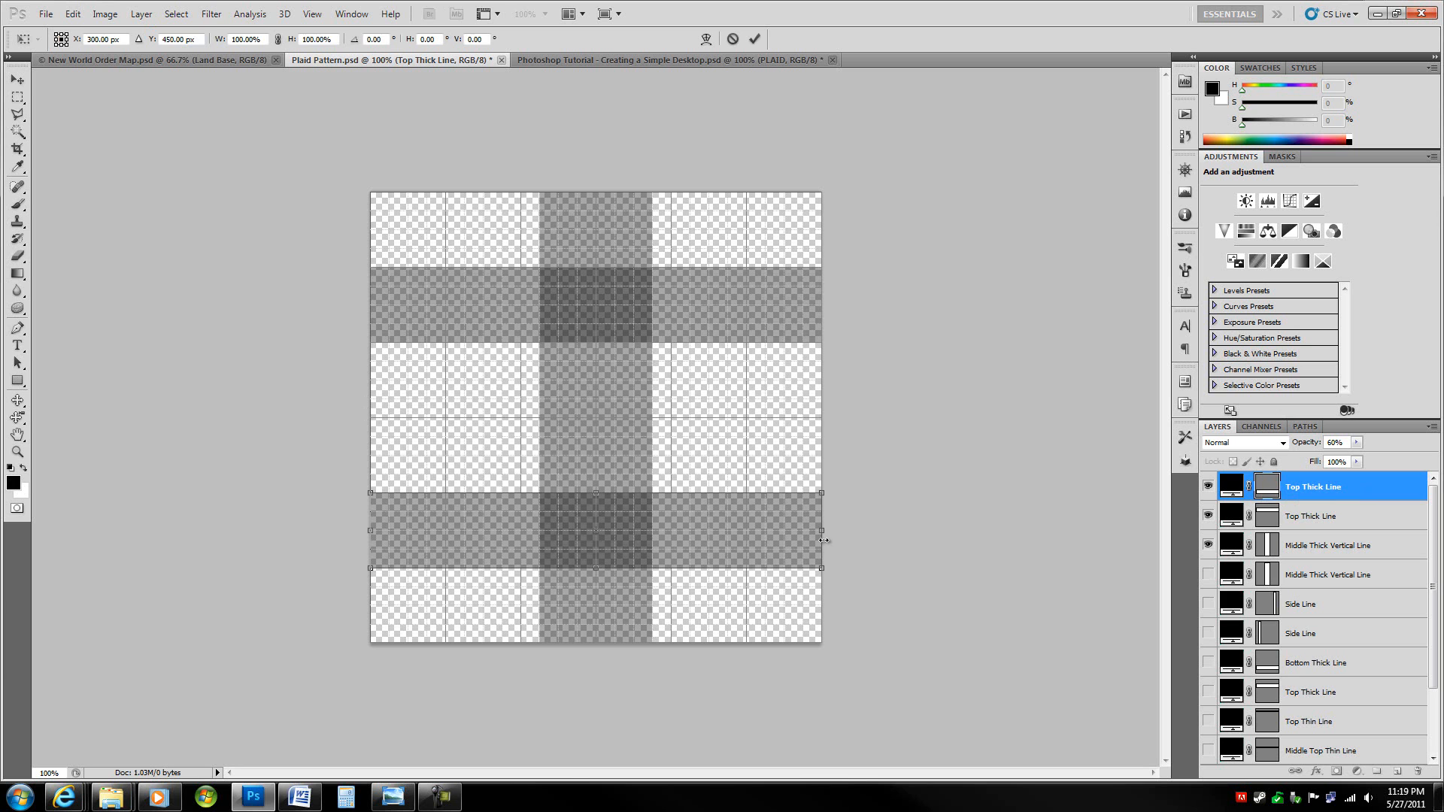
{"action": "key", "text": "Return"}
Step: Rename the lower horizontal bar's layer as Bottom Thick Line
{"action": "double_click", "coordinate": [1297, 488]}
{"action": "key", "text": "Home"}
{"action": "key", "text": "Delete"}
{"action": "key", "text": "Delete"}
{"action": "key", "text": "Delete"}
{"action": "key", "text": "Delete"}
{"action": "type", "text": "Bottom"}
{"action": "key", "text": "Return"}
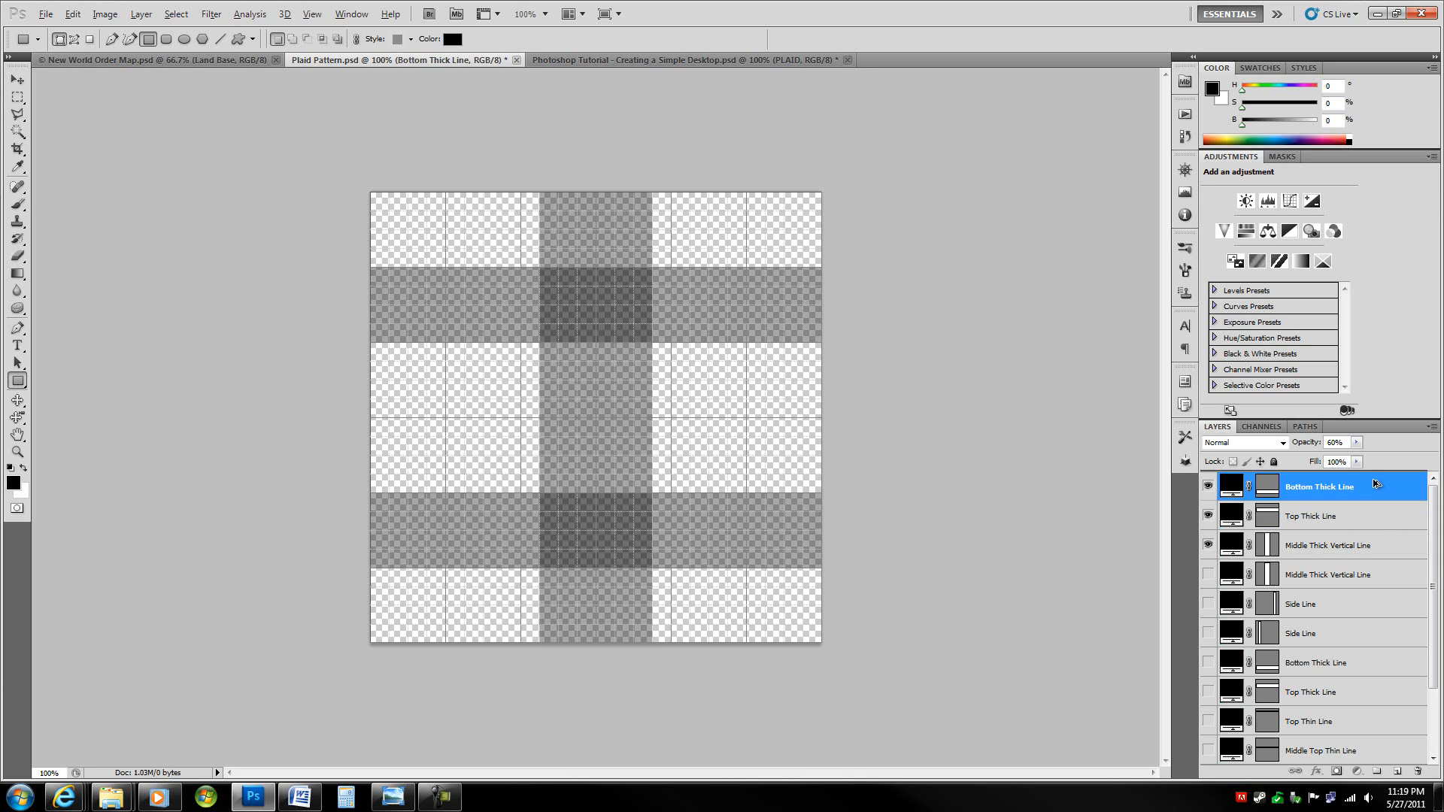
Step: Make a copy of the lower thick bar, rotated 90° clockwise and centred at X 100 px, Y 300 px
{"action": "key", "text": "ctrl+j"}
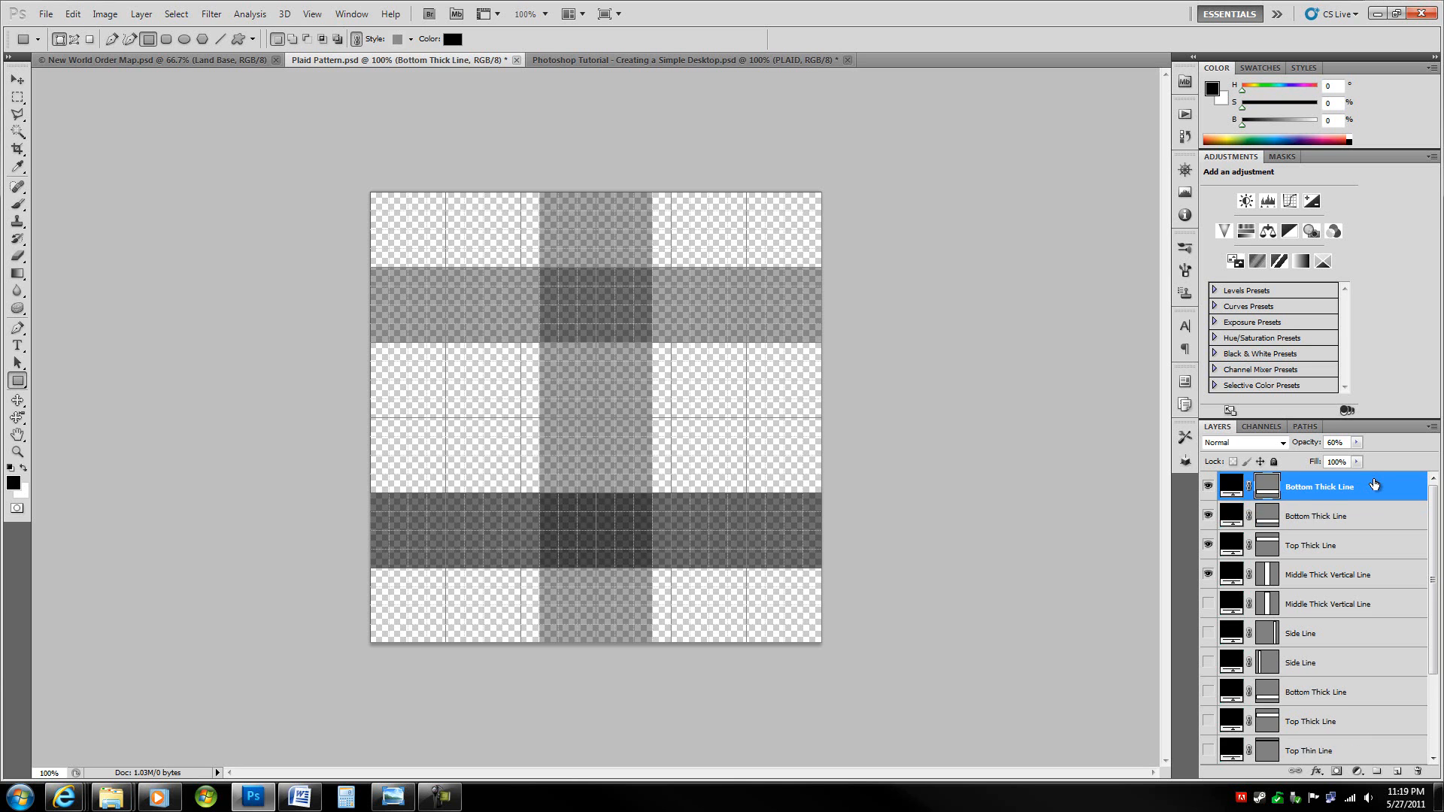
{"action": "key", "text": "ctrl+alt+z"}
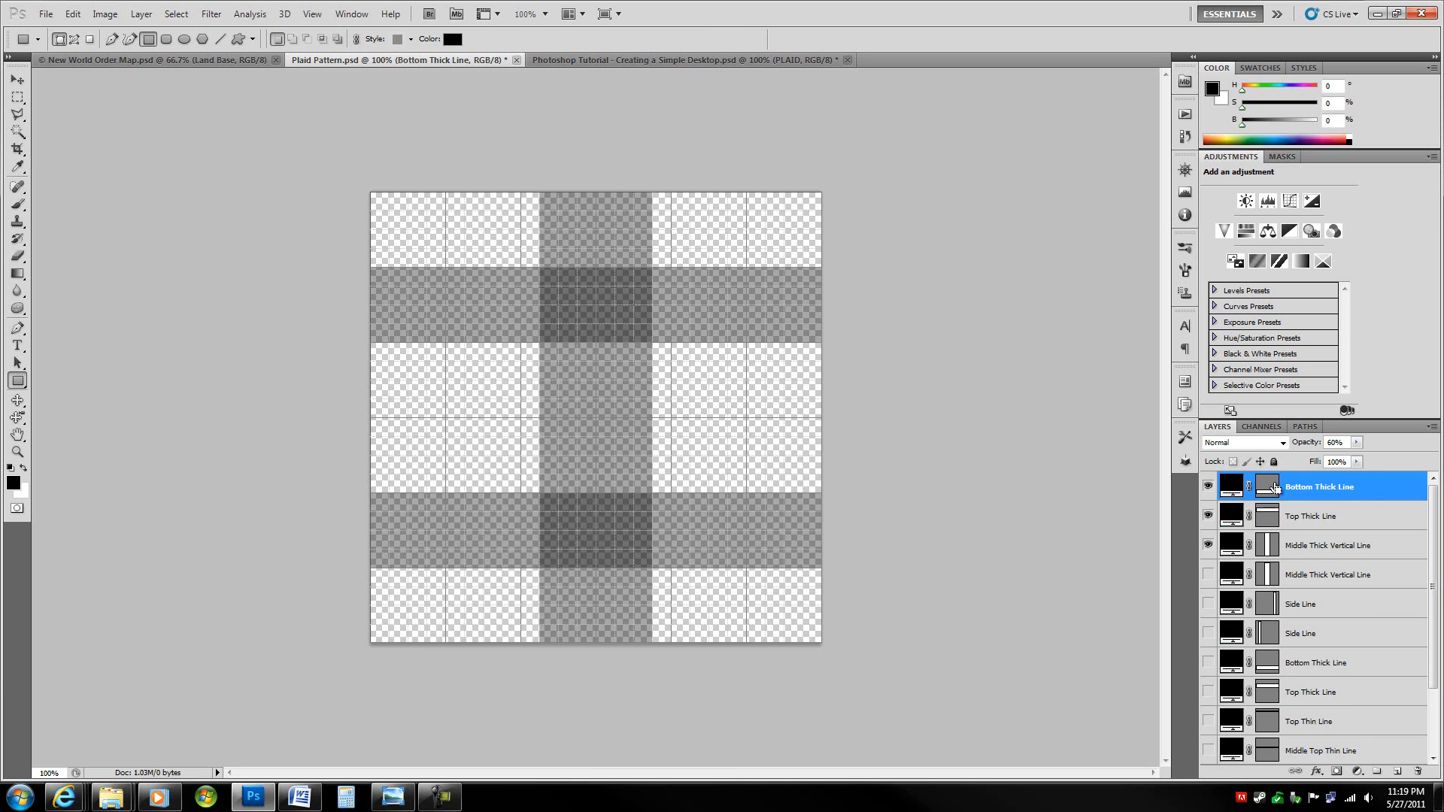
{"action": "key", "text": "ctrl+t"}
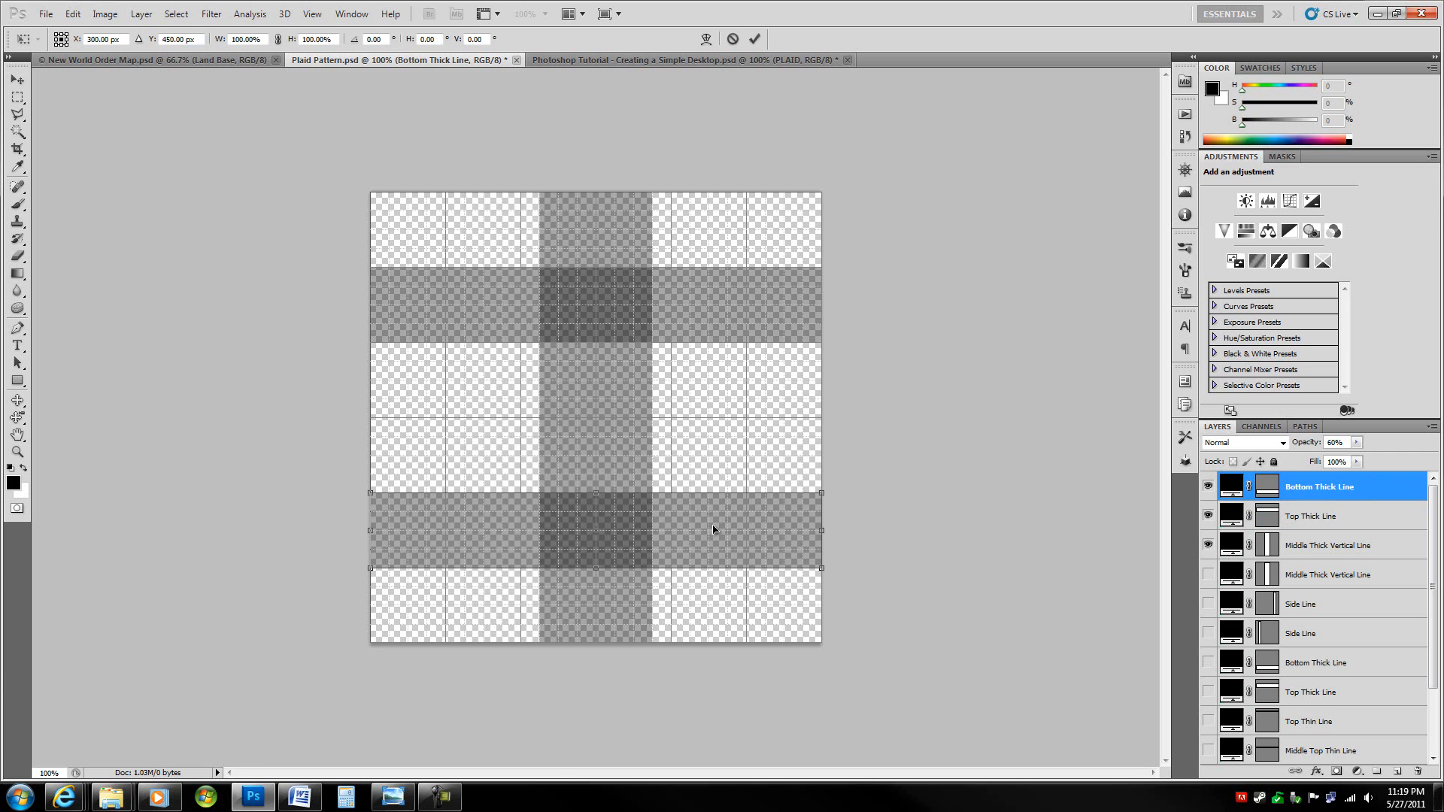
{"action": "left_click_drag", "start_coordinate": [739, 541], "coordinate": [743, 435]}
{"action": "right_click", "coordinate": [743, 435]}
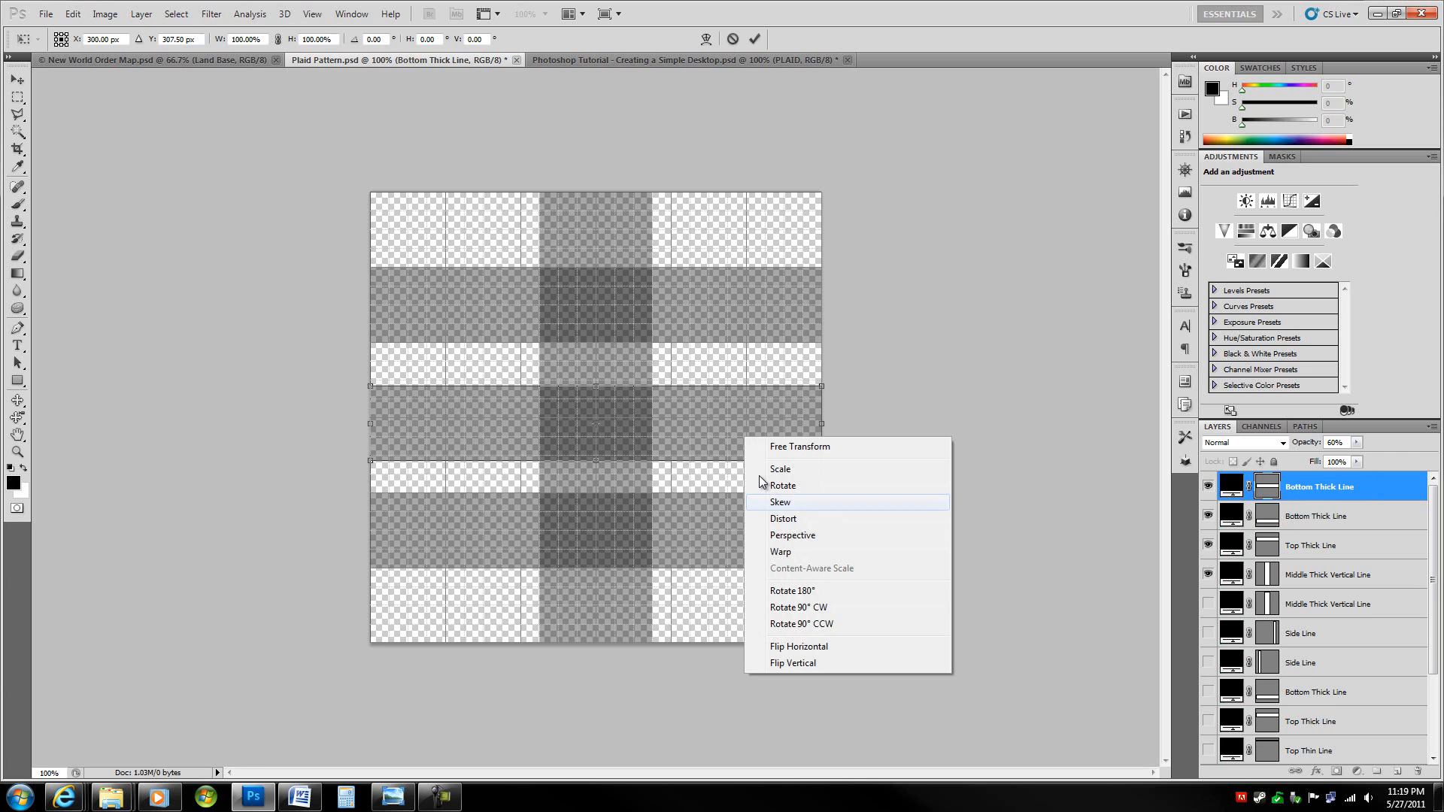
{"action": "left_click", "coordinate": [813, 615]}
{"action": "left_click_drag", "start_coordinate": [615, 462], "coordinate": [475, 461]}
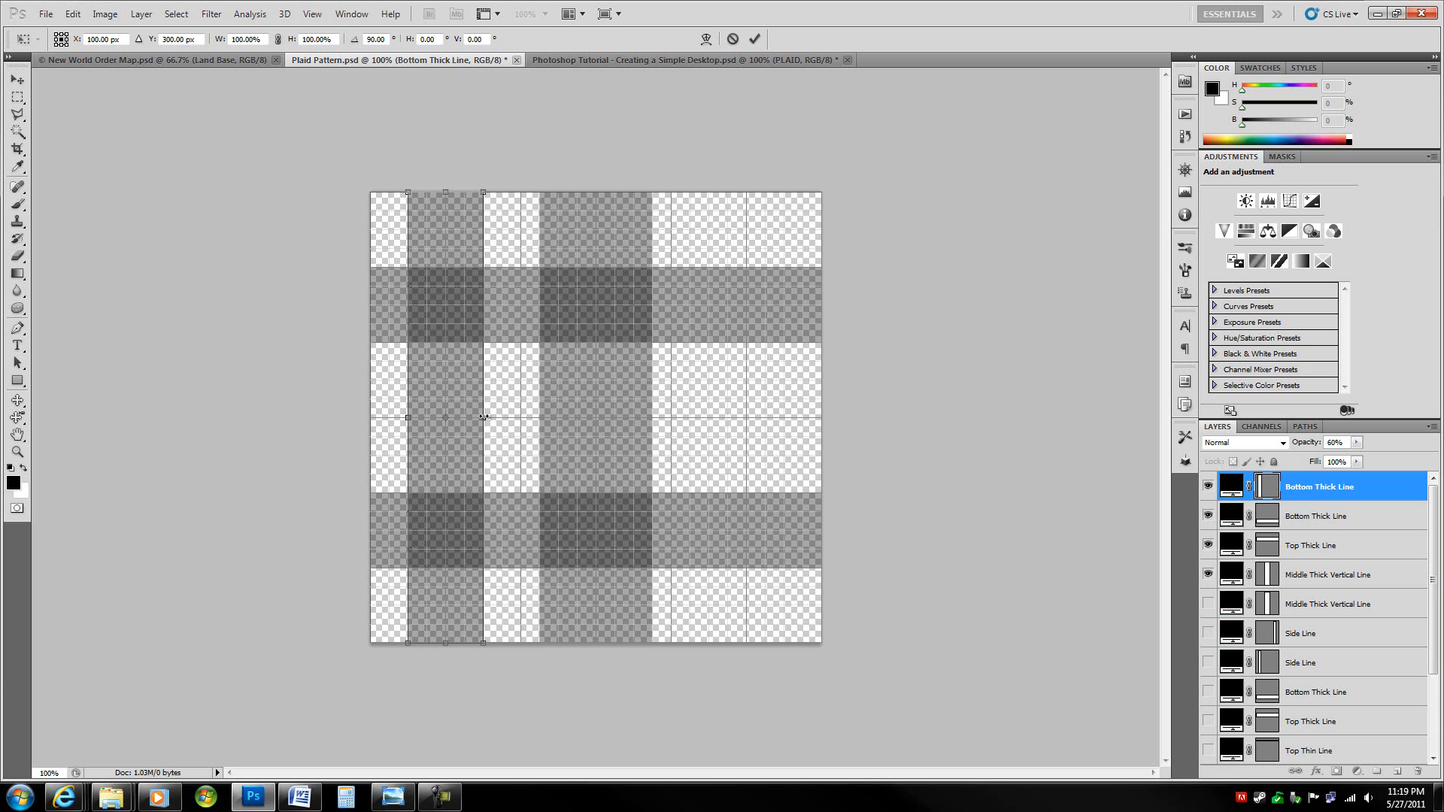
Step: Narrow the new vertical bar to 50% about its centre and set its layer opacity to 30%
{"action": "left_click_drag", "start_coordinate": [481, 418], "coordinate": [468, 417]}
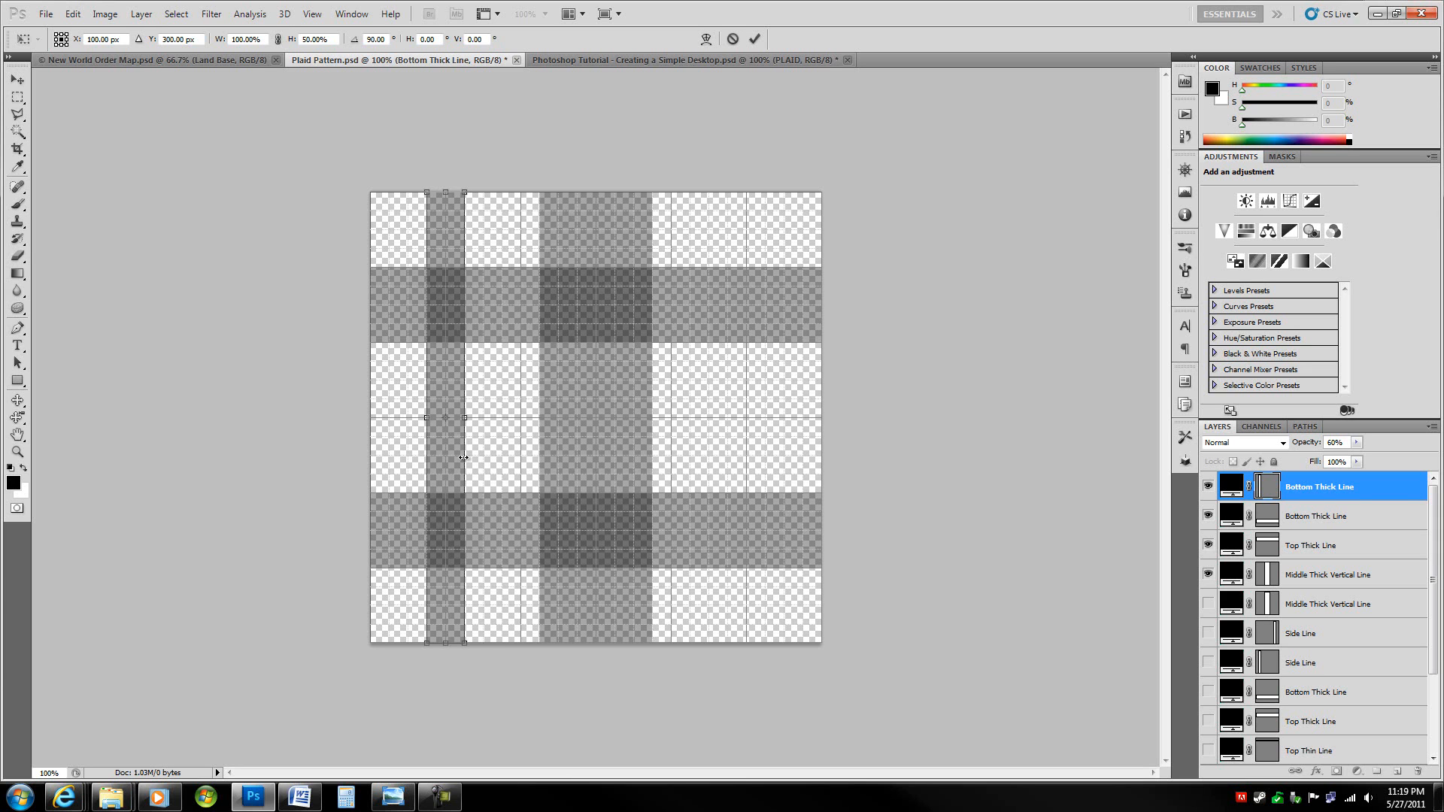
{"action": "key", "text": "Return"}
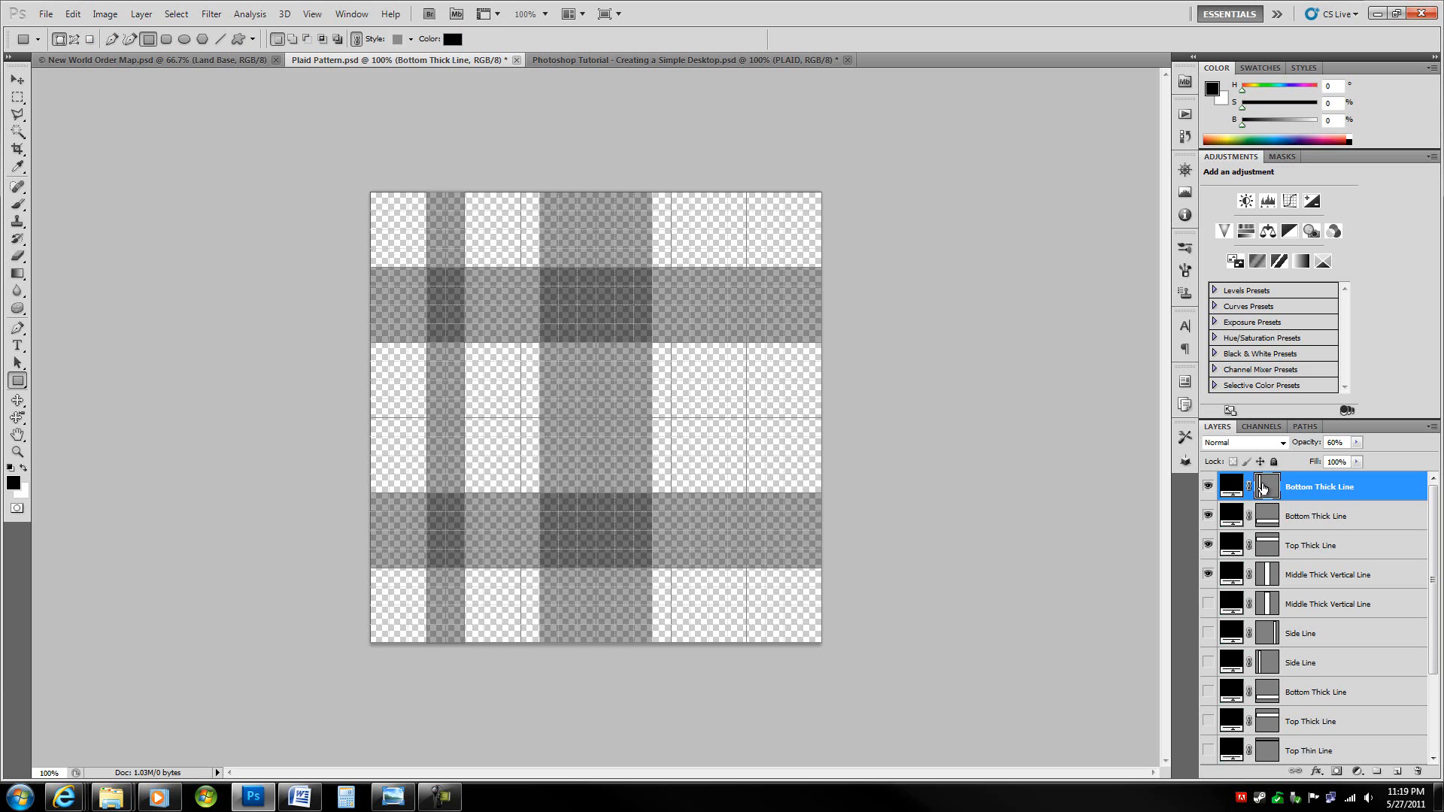
{"action": "key", "text": "3"}
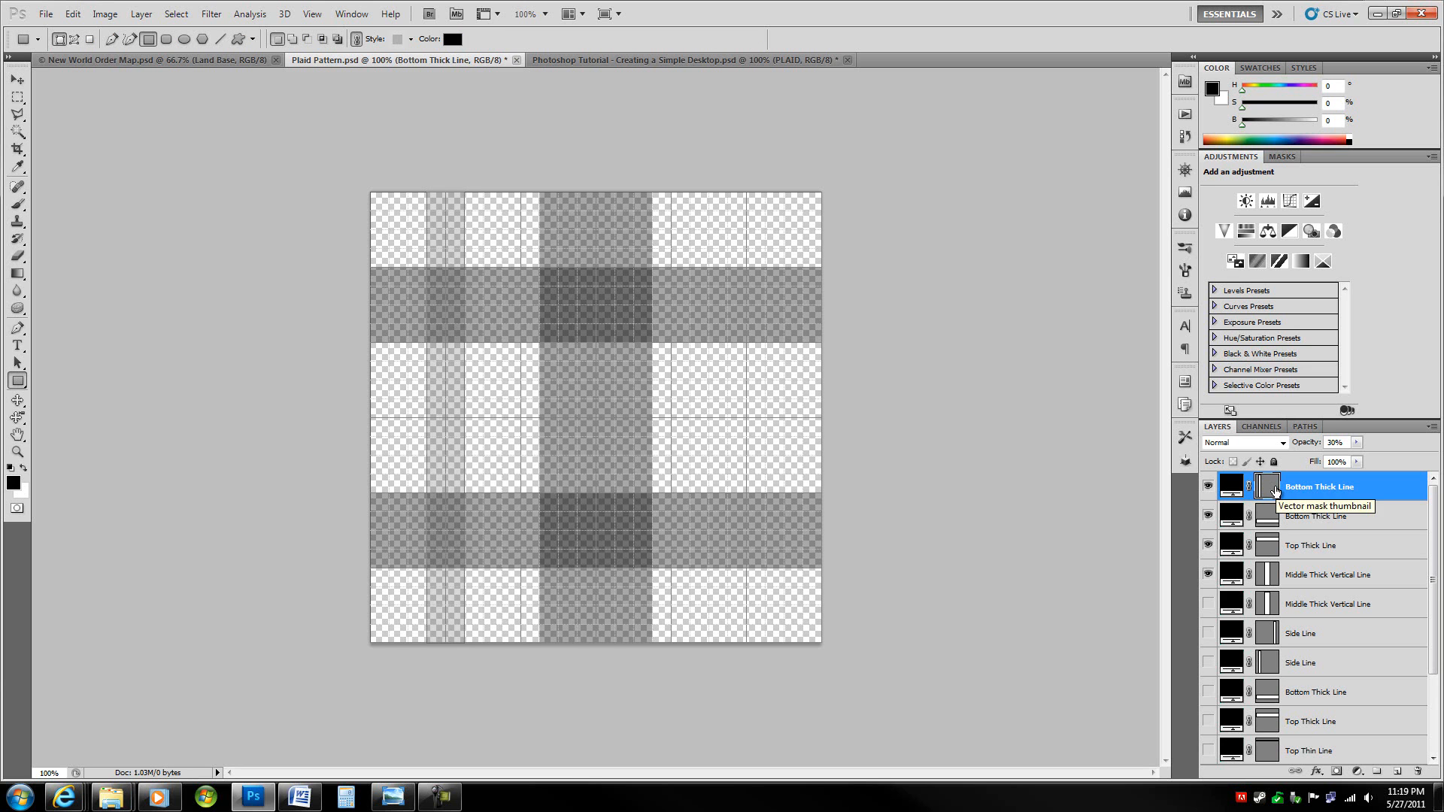
{"action": "left_click", "coordinate": [1267, 488]}
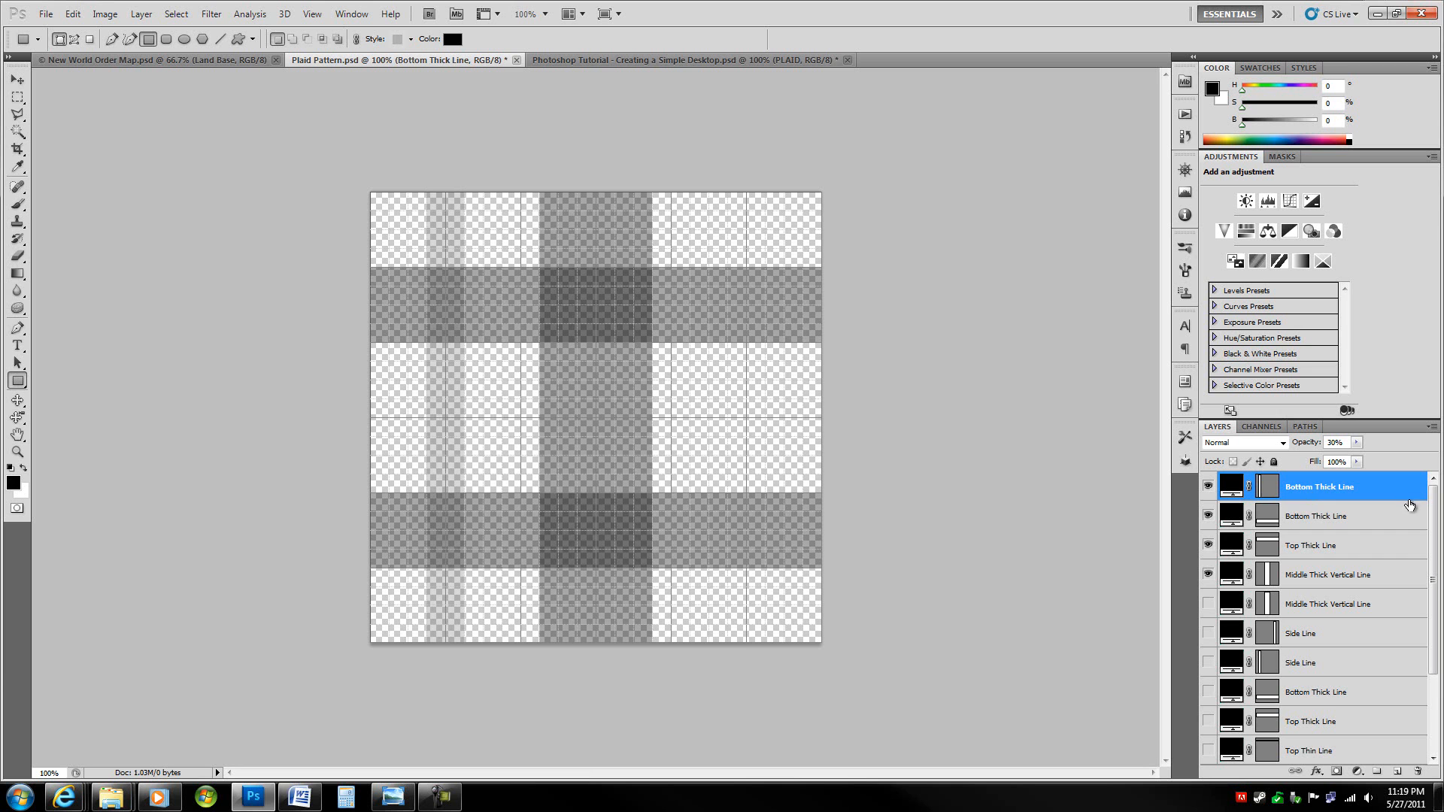
Step: Make a copy of the narrow vertical bar and move it straight across to X 500 px
{"action": "key", "text": "ctrl+j"}
{"action": "key", "text": "ctrl+t"}
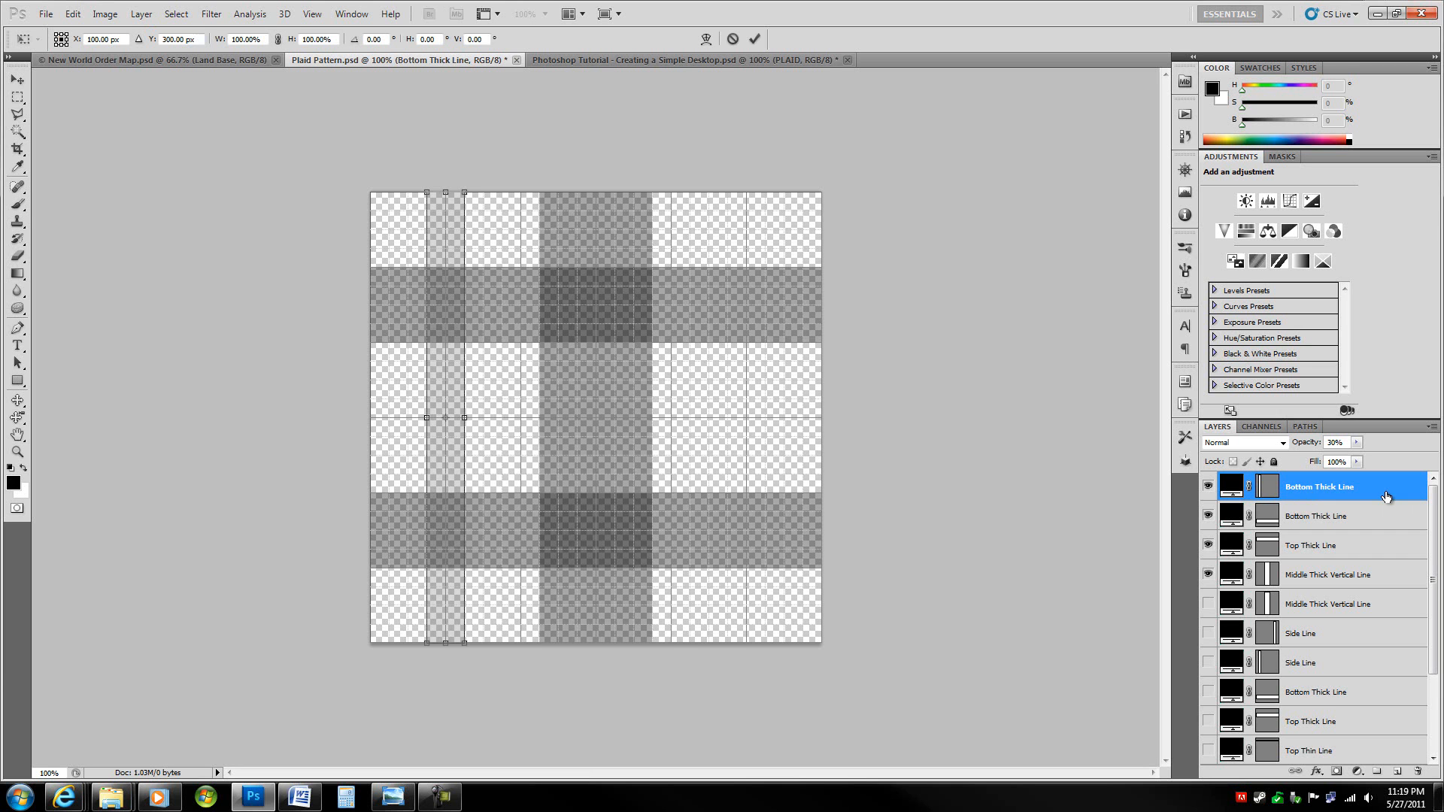
{"action": "left_click_drag", "start_coordinate": [455, 440], "coordinate": [747, 455]}
{"action": "key", "text": "Return"}
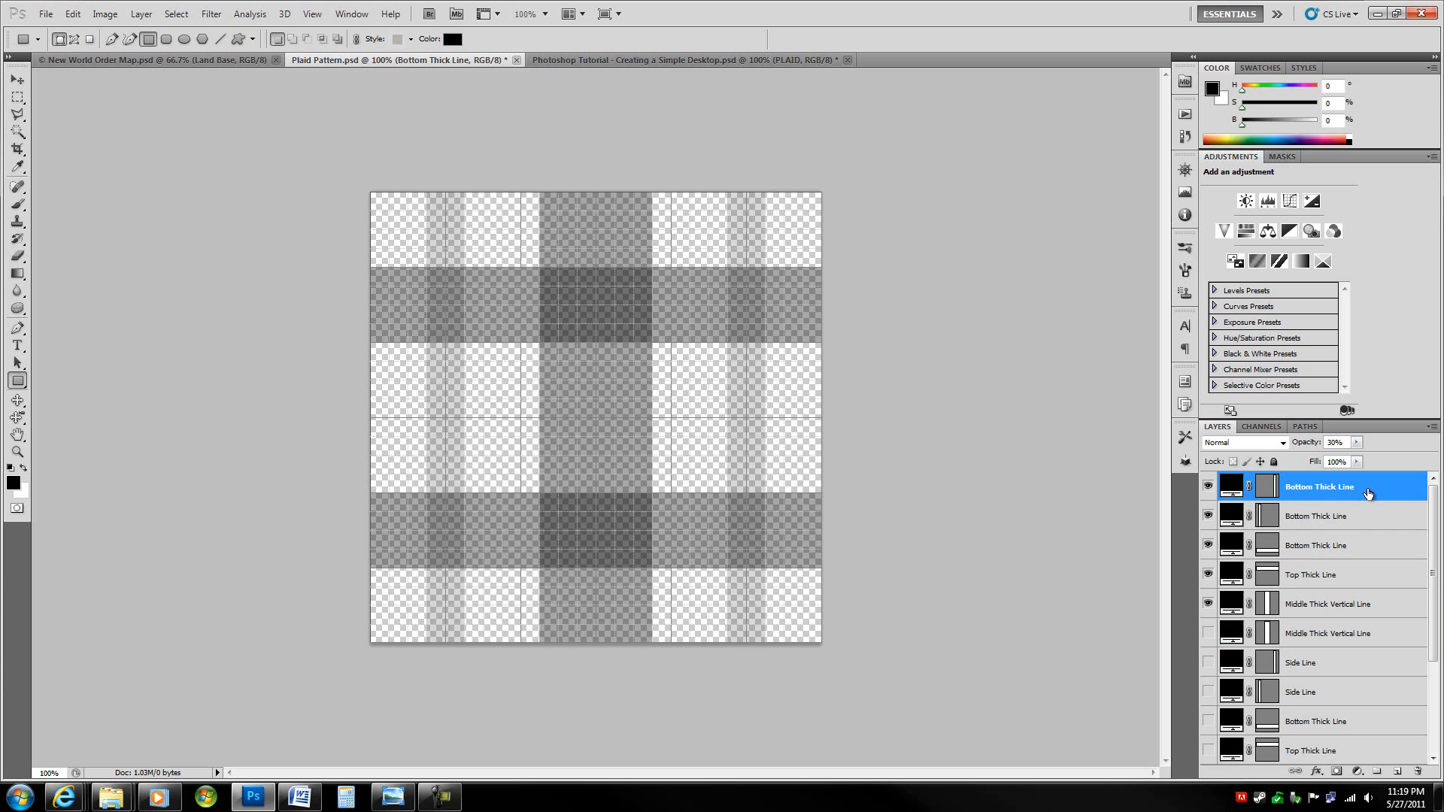
{"action": "key", "text": "ctrl+t"}
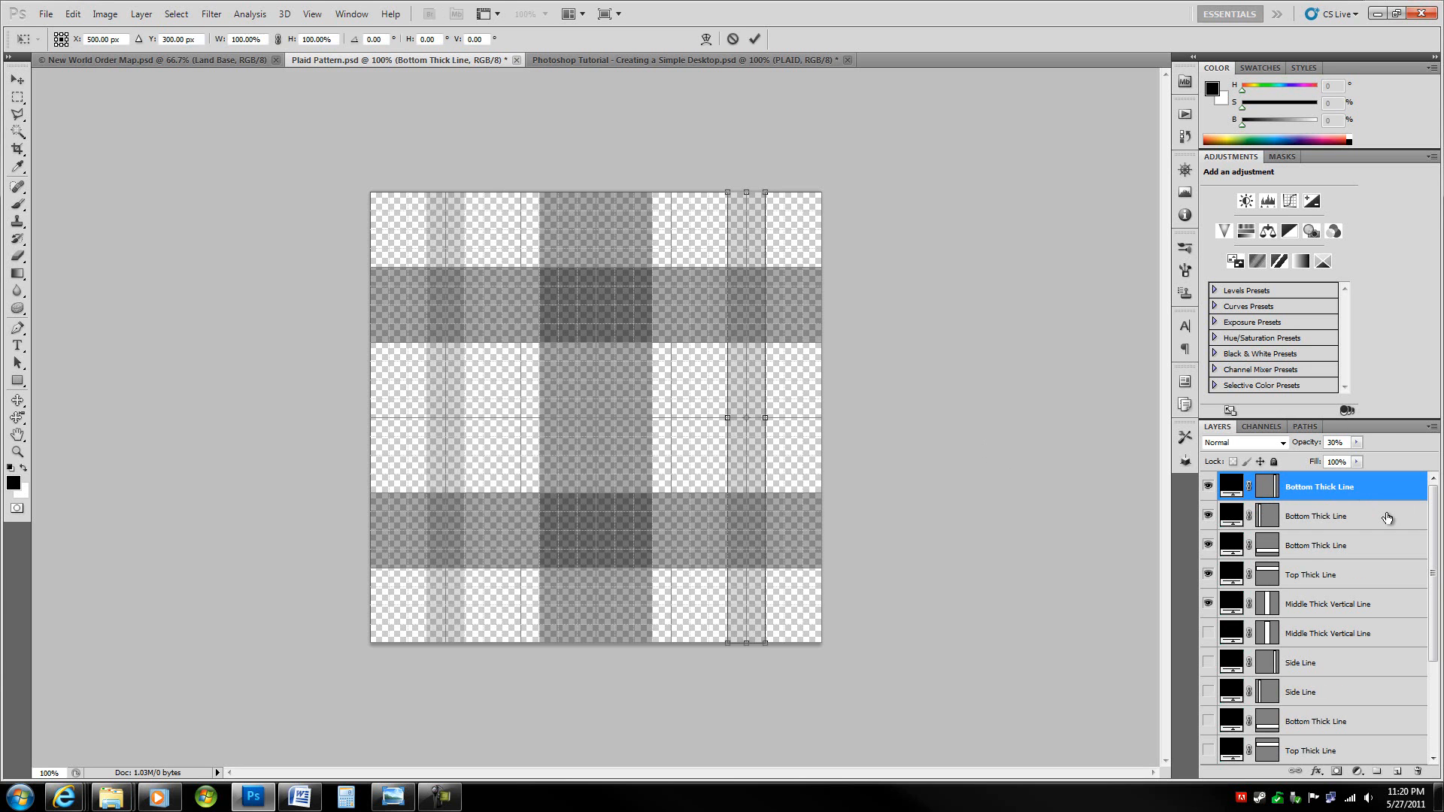
{"action": "key", "text": "Return"}
Step: Rename the two narrow vertical bars' layers as Left Side Line and Right Side Line
{"action": "double_click", "coordinate": [1310, 517]}
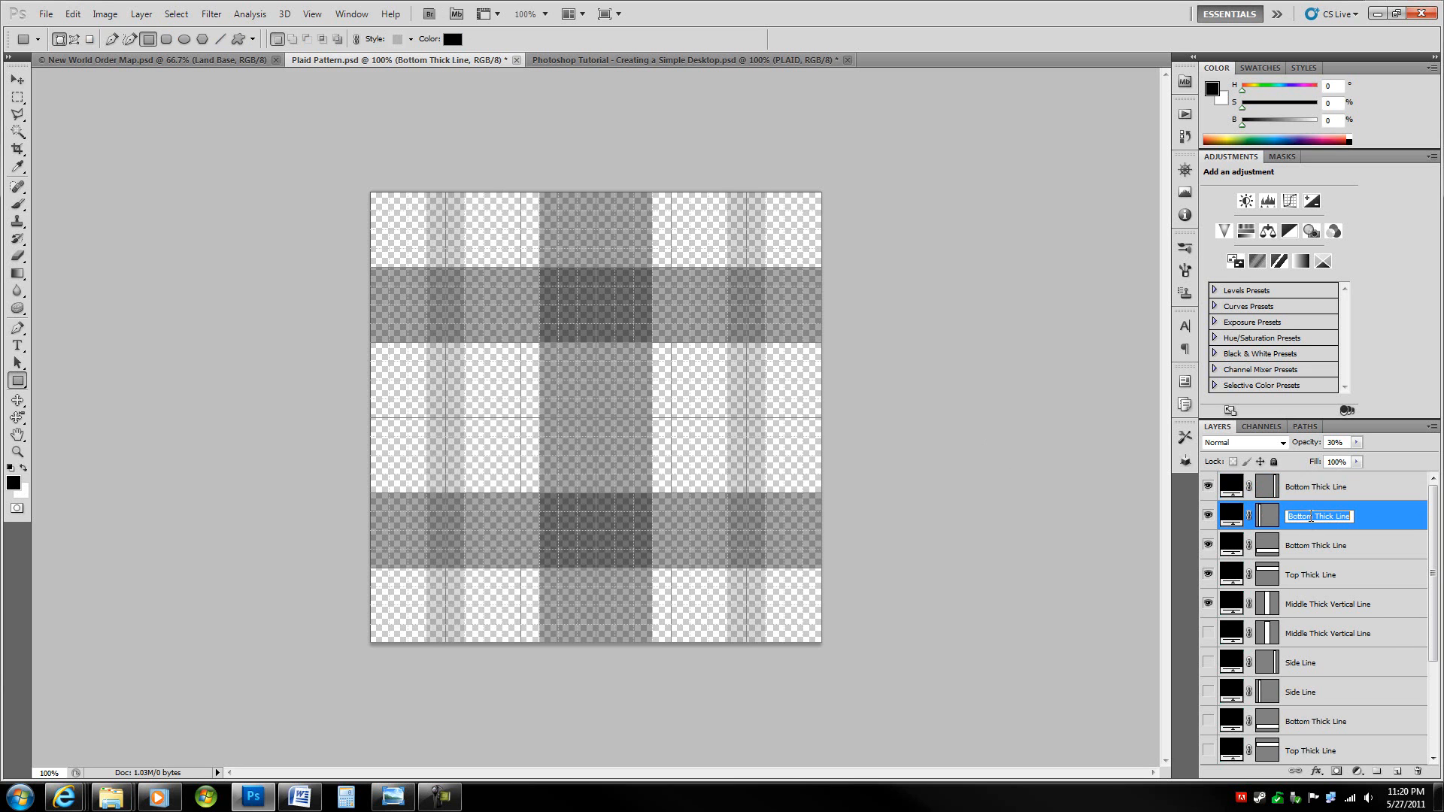
{"action": "key", "text": "BackSpace"}
{"action": "type", "text": "Left Side Line"}
{"action": "key", "text": "Return"}
{"action": "double_click", "coordinate": [1304, 487]}
{"action": "key", "text": "BackSpace"}
{"action": "type", "text": "Right Side Line"}
{"action": "key", "text": "Return"}
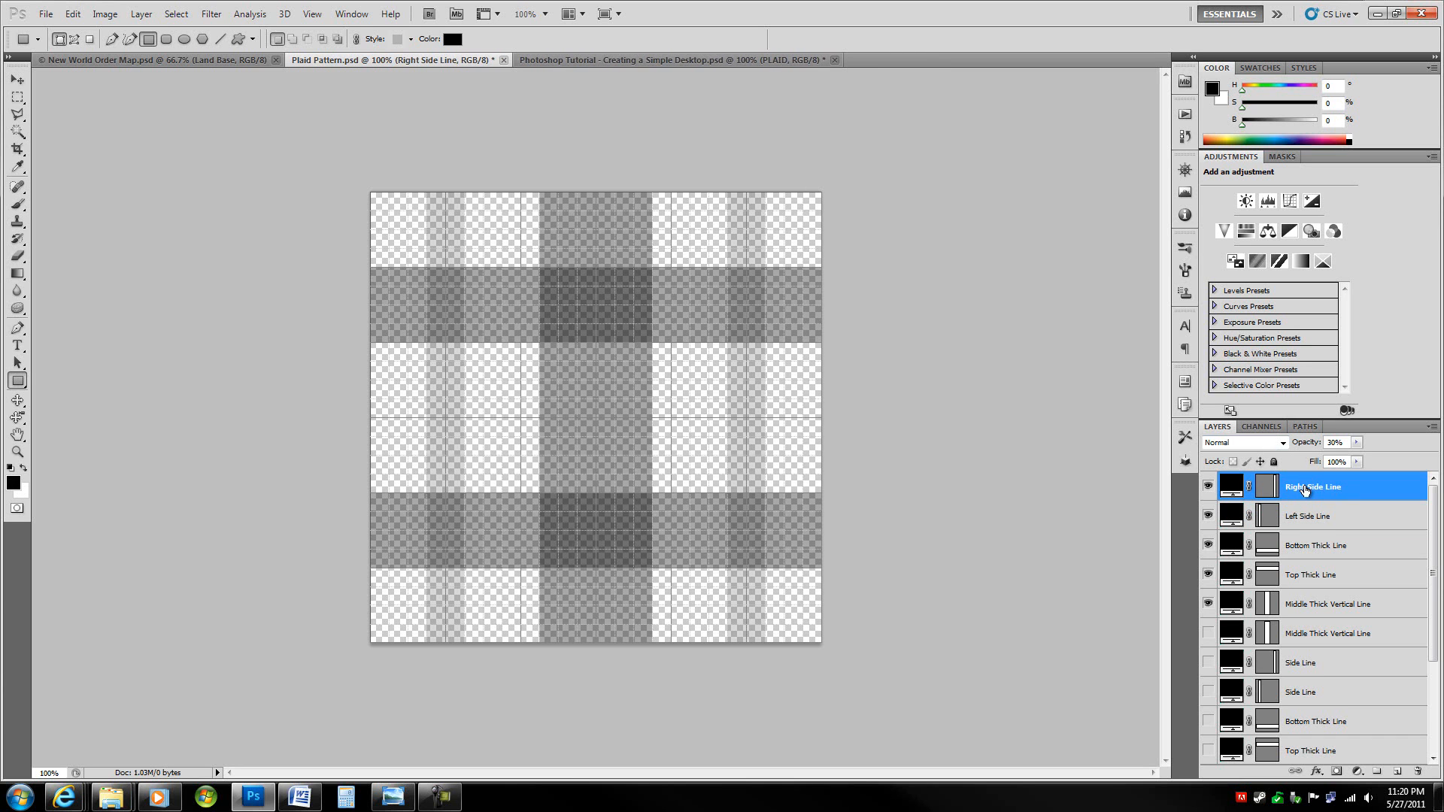
Step: Make a copy of the right side bar, rotated 90° to horizontal and positioned at X 300 px, Y 550 px
{"action": "key", "text": "ctrl+t"}
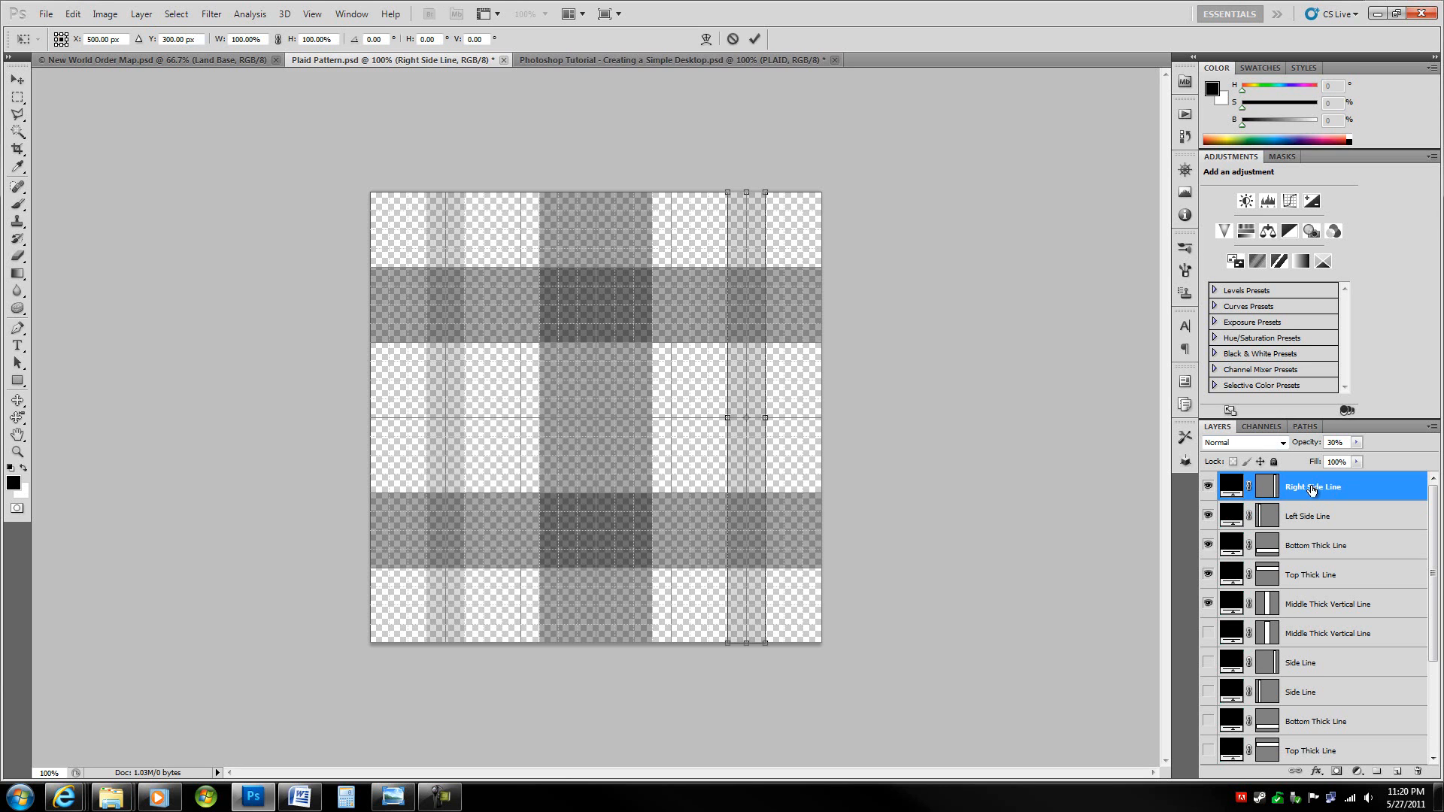
{"action": "right_click", "coordinate": [746, 482]}
{"action": "left_click", "coordinate": [800, 650]}
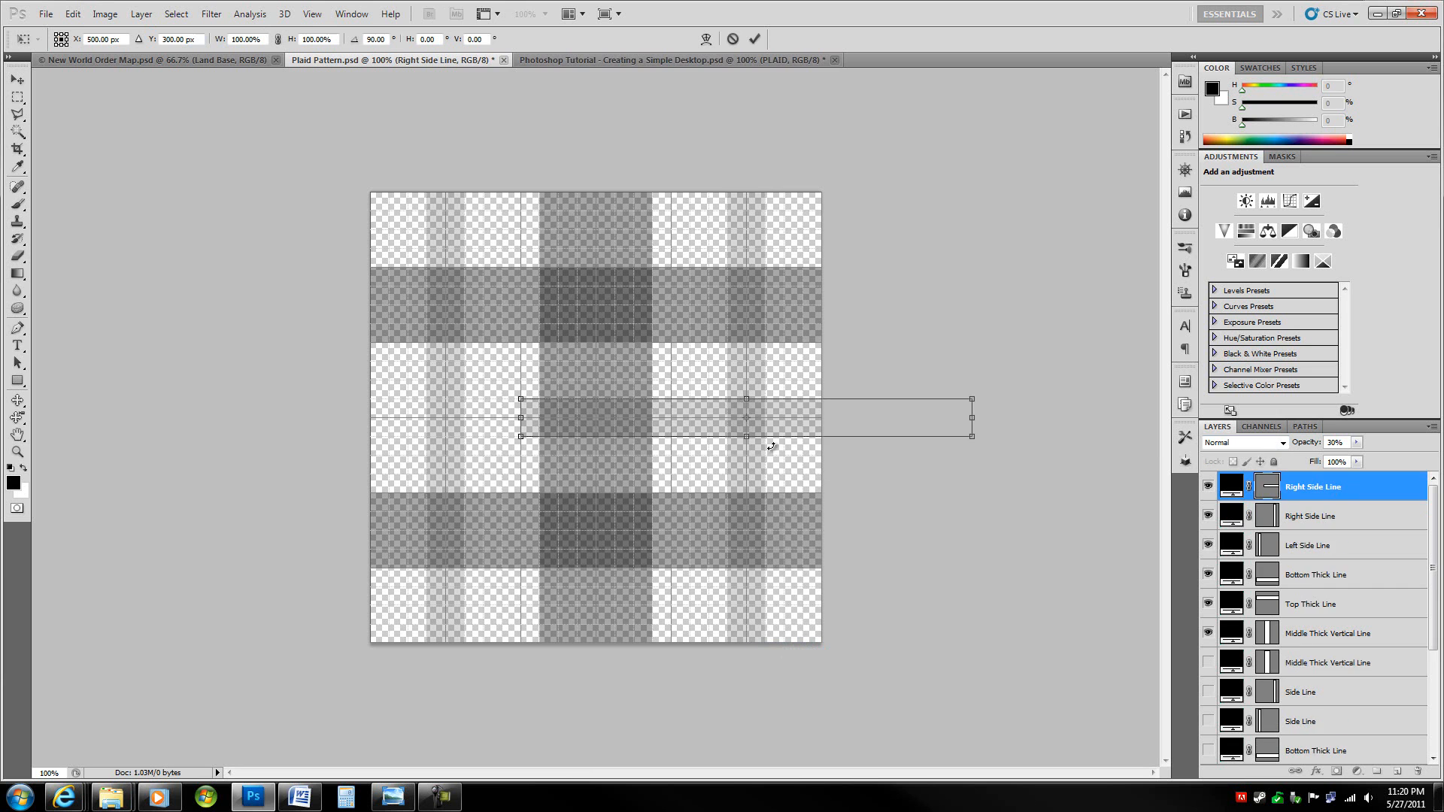
{"action": "left_click_drag", "start_coordinate": [805, 419], "coordinate": [657, 456]}
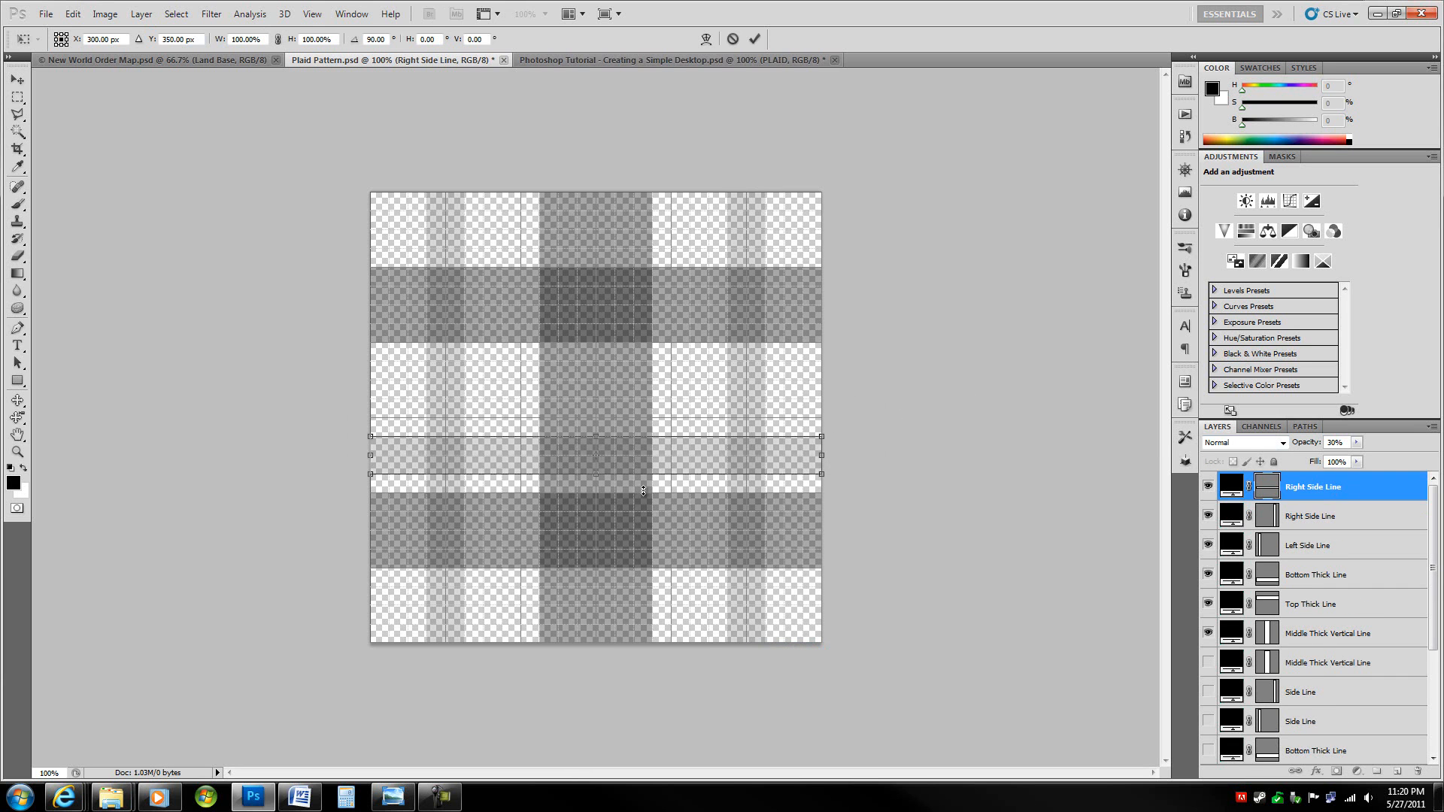
{"action": "left_click_drag", "start_coordinate": [617, 464], "coordinate": [635, 617]}
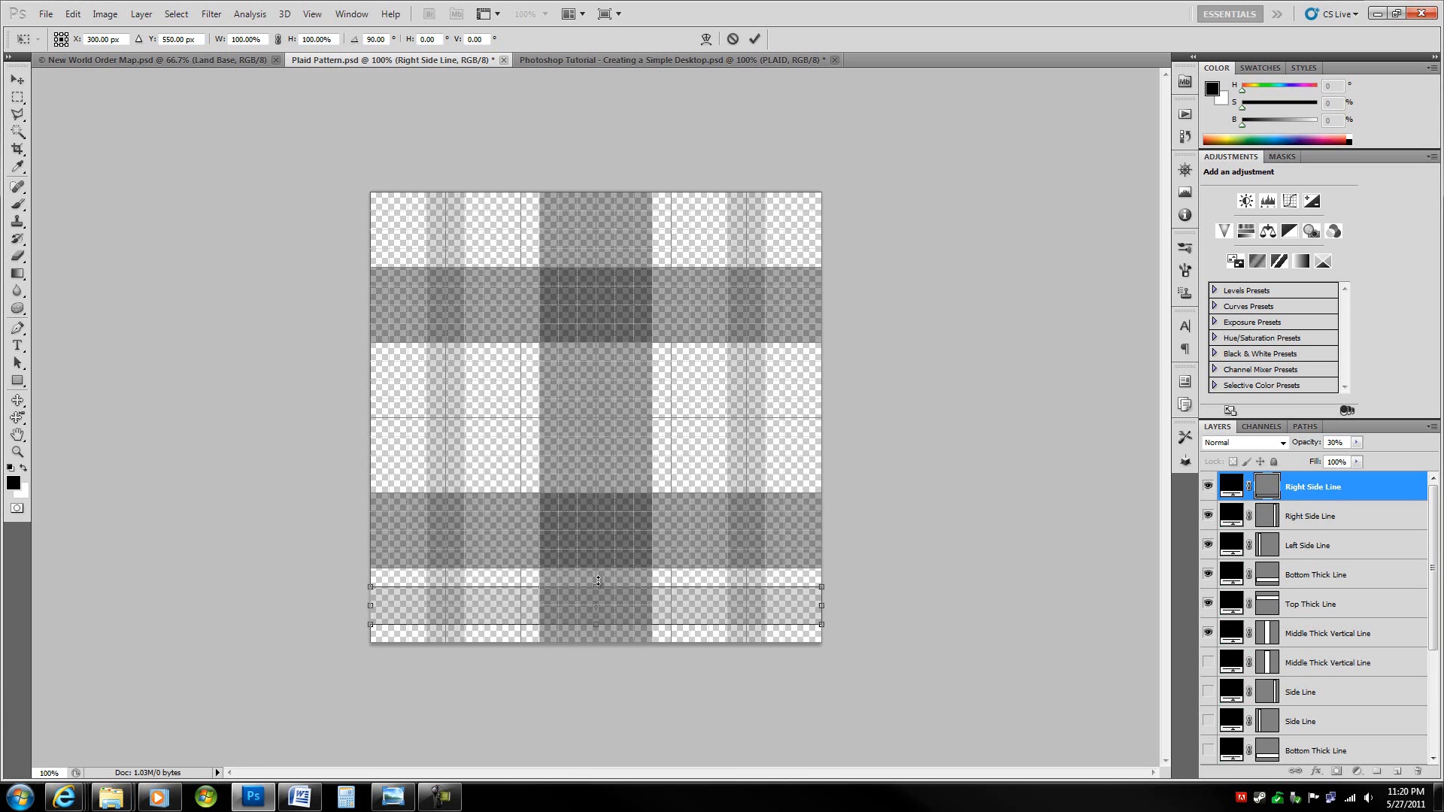
Step: Reduce the new horizontal bar's thickness to 50% by raising its lower edge, and rename its layer as Bottom Thin Line
{"action": "left_click_drag", "start_coordinate": [594, 624], "coordinate": [594, 610]}
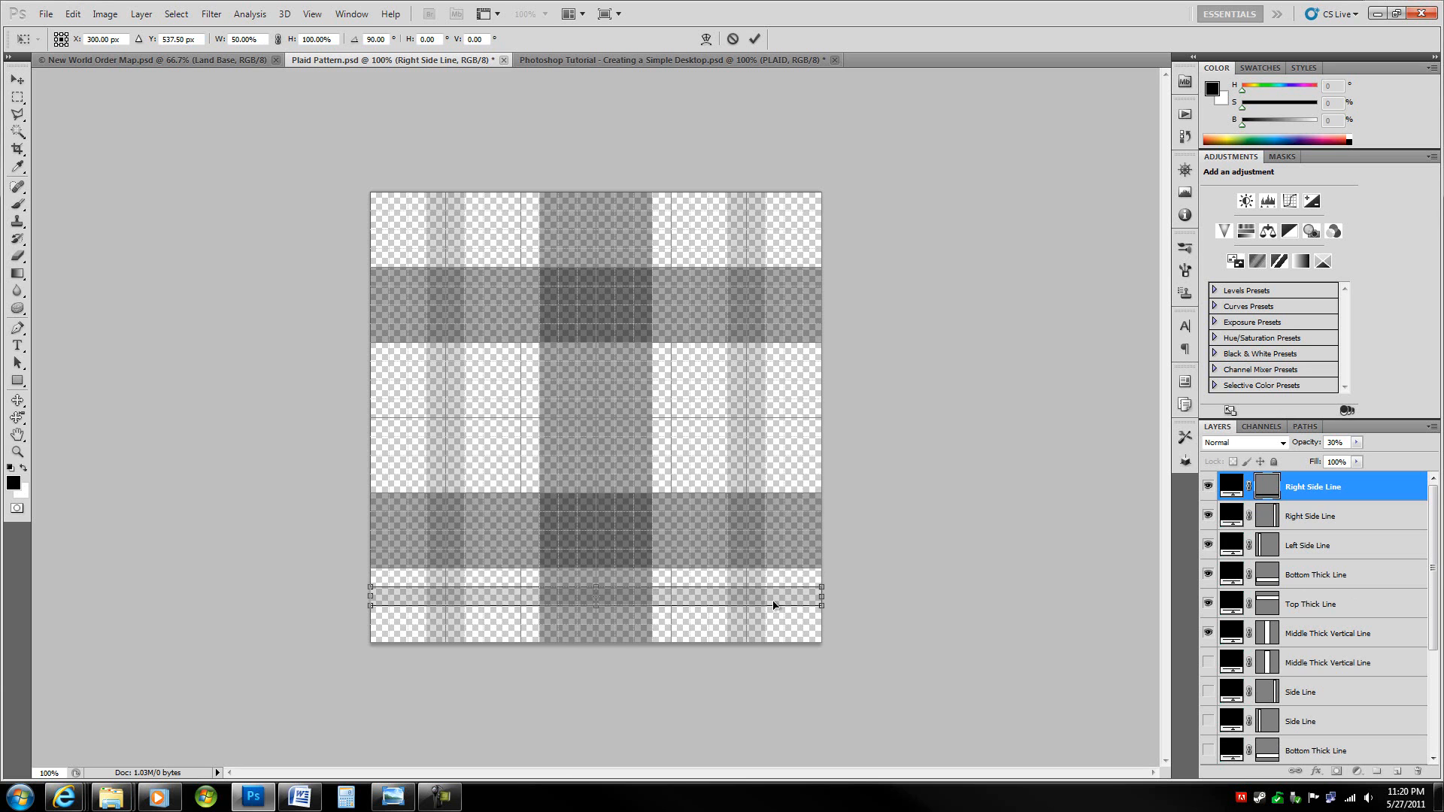
{"action": "key", "text": "Return"}
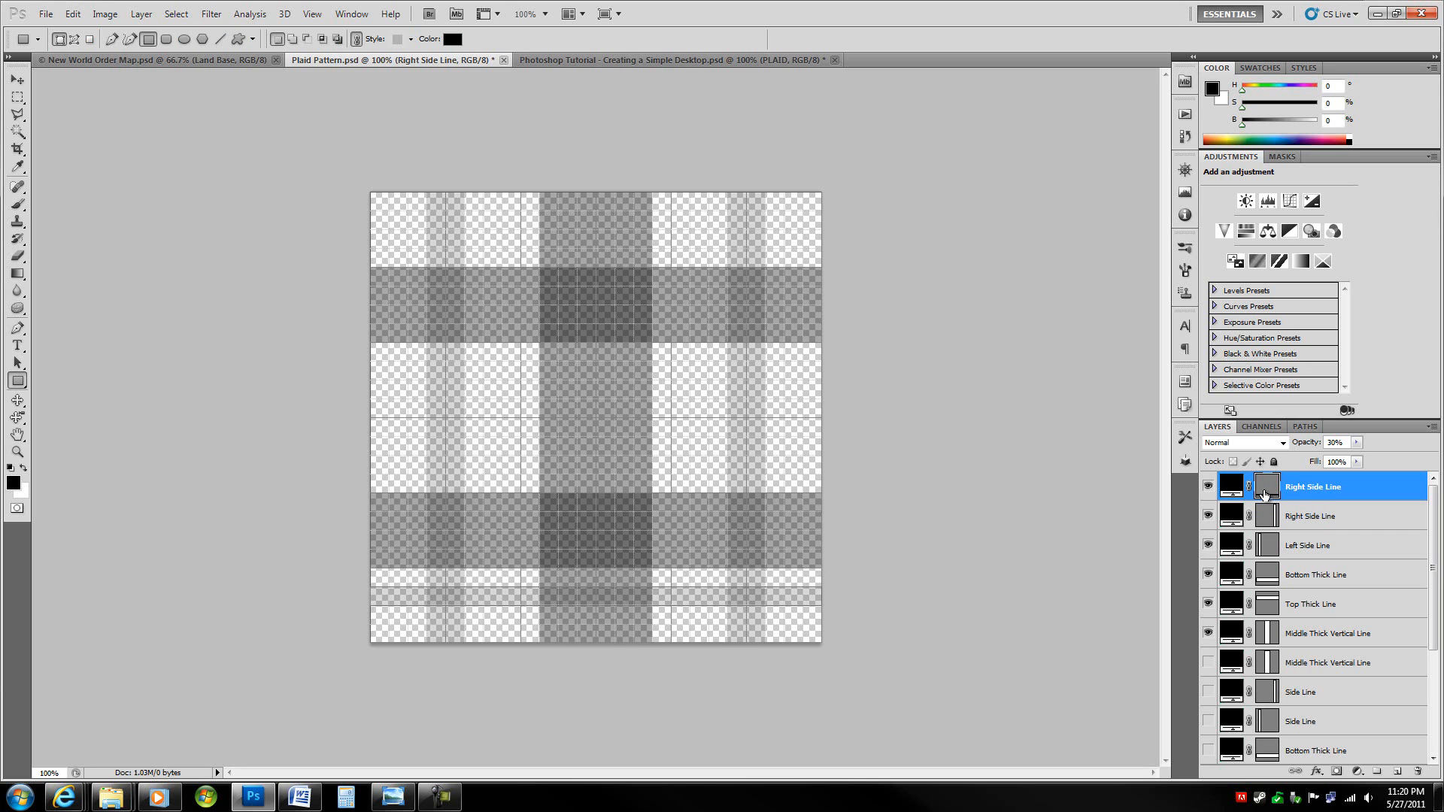
{"action": "double_click", "coordinate": [1313, 487]}
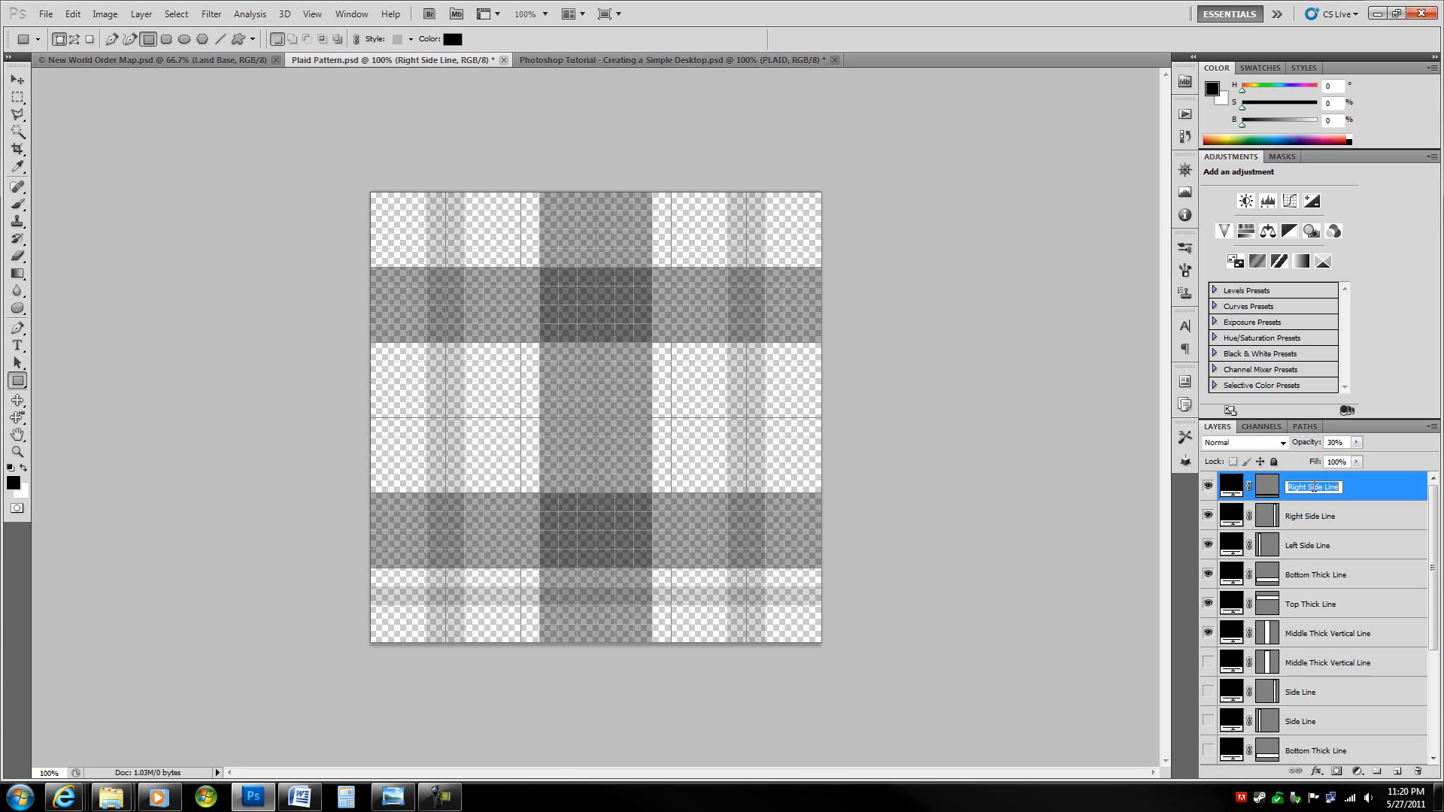
{"action": "key", "text": "BackSpace"}
{"action": "type", "text": "Bottom Thin Line"}
{"action": "key", "text": "Return"}
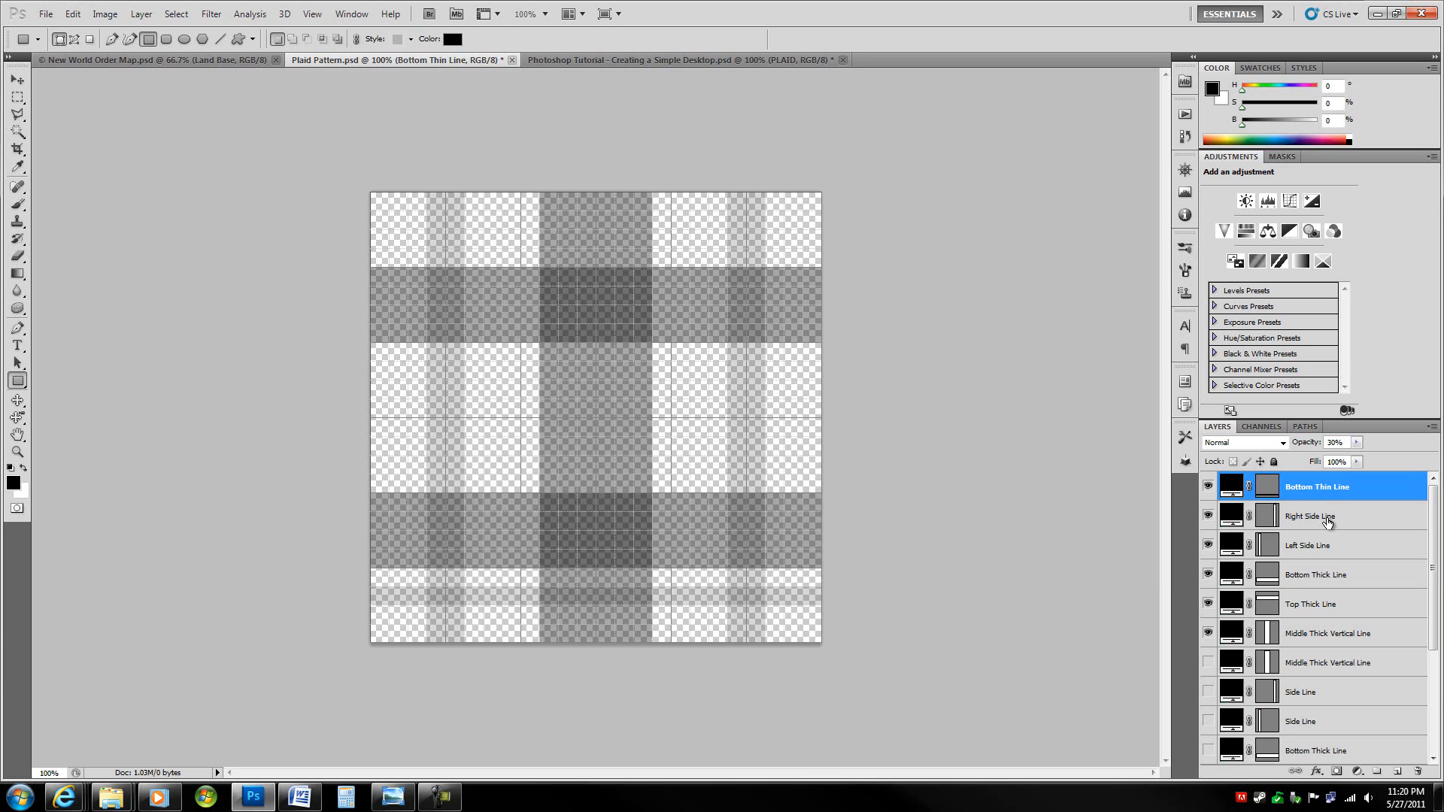
Step: Make a copy of the bottom thin bar at Y 362.5 px and rename its layer as Bottom Middle Thin Line
{"action": "key", "text": "ctrl+t"}
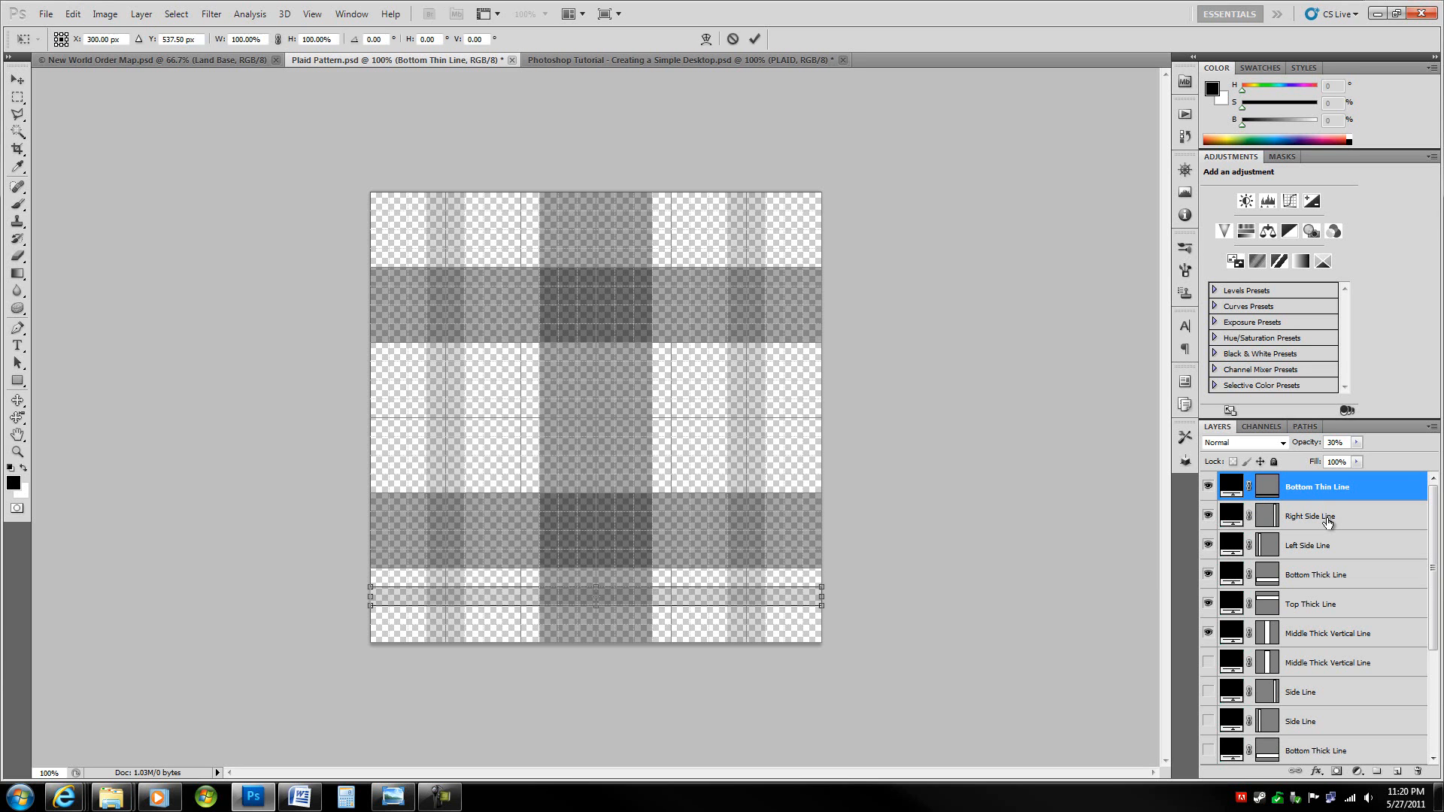
{"action": "left_click_drag", "start_coordinate": [777, 602], "coordinate": [785, 470]}
{"action": "key", "text": "Return"}
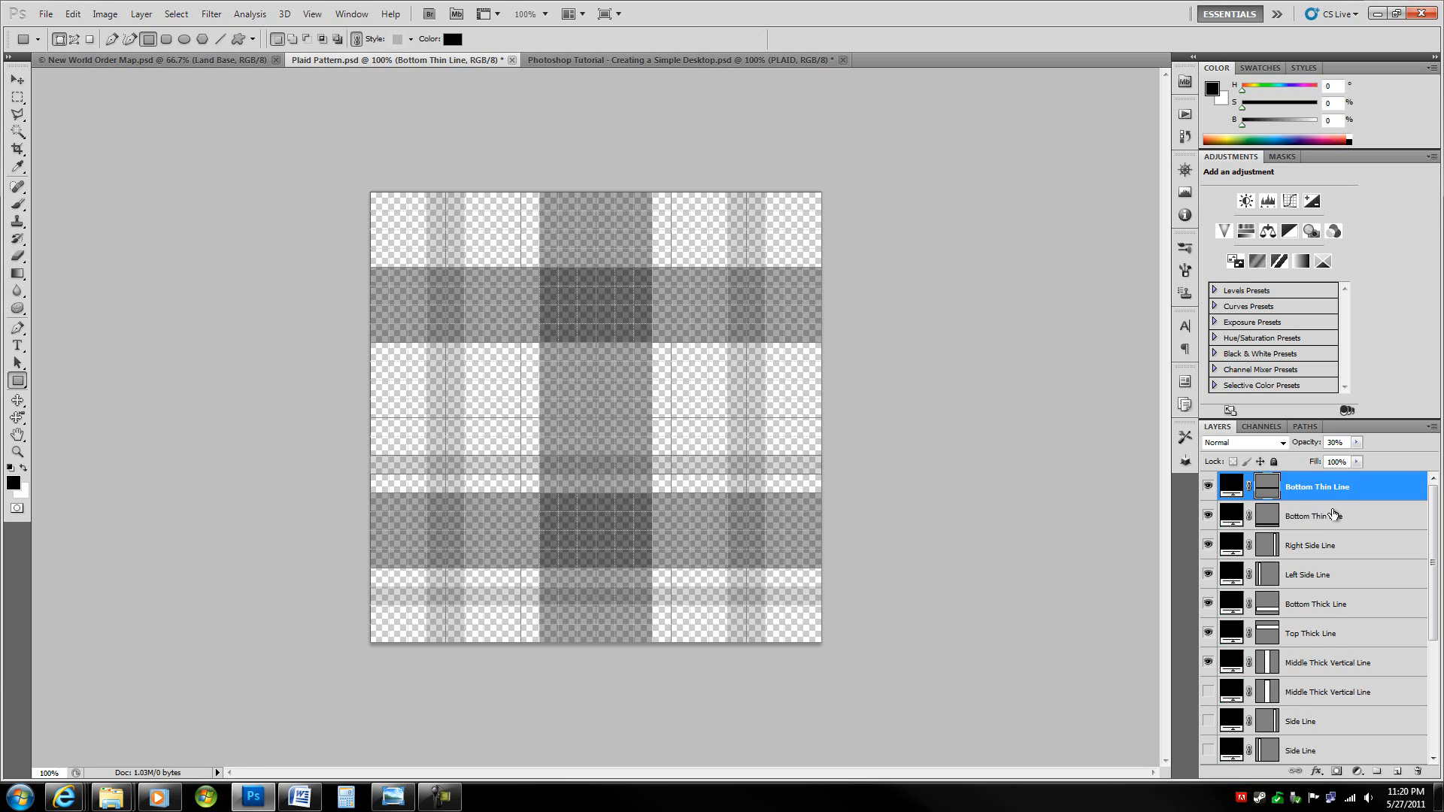
{"action": "double_click", "coordinate": [1318, 487]}
{"action": "left_click", "coordinate": [1306, 487]}
{"action": "type", "text": "Middle"}
{"action": "key", "text": "Return"}
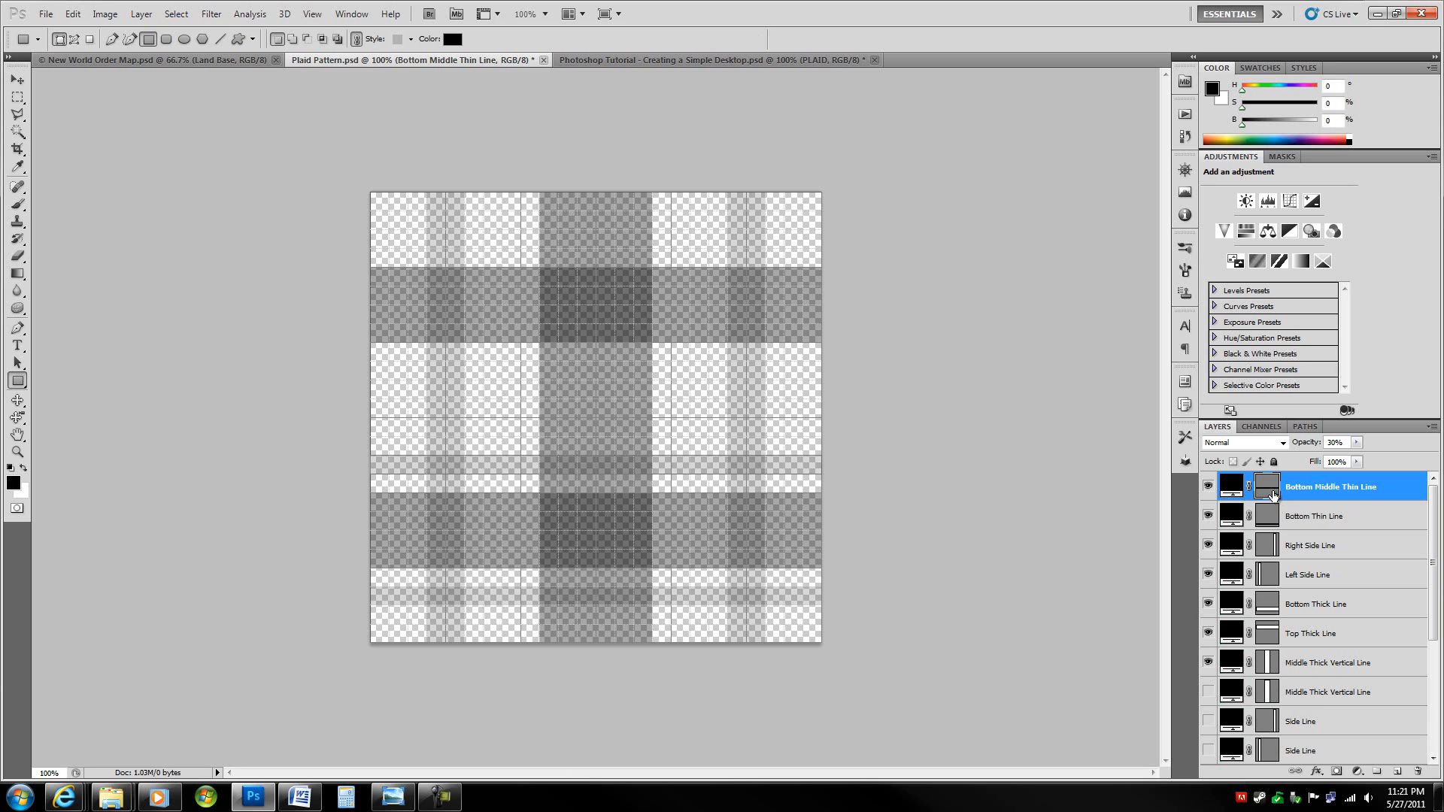
{"action": "left_click", "coordinate": [1268, 493]}
{"action": "left_click", "coordinate": [1268, 493]}
{"action": "left_click", "coordinate": [1268, 493]}
{"action": "left_click", "coordinate": [1267, 492]}
{"action": "left_click", "coordinate": [1268, 492]}
{"action": "left_click", "coordinate": [1268, 491]}
{"action": "left_click", "coordinate": [1267, 492]}
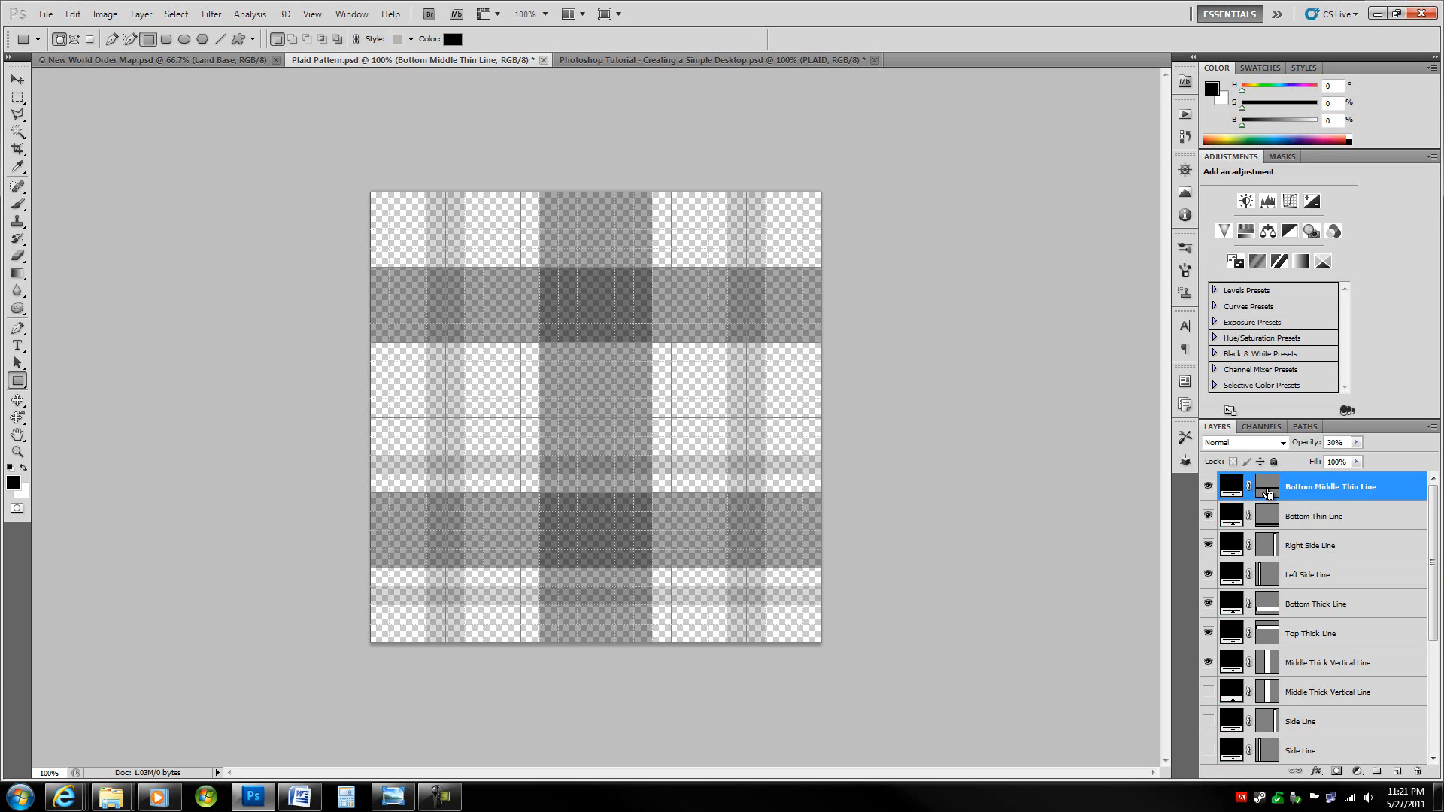
Step: Make a copy of the bottom middle thin bar at Y 237.5 px and rename its layer as Top Middle Thin Line
{"action": "key", "text": "ctrl+t"}
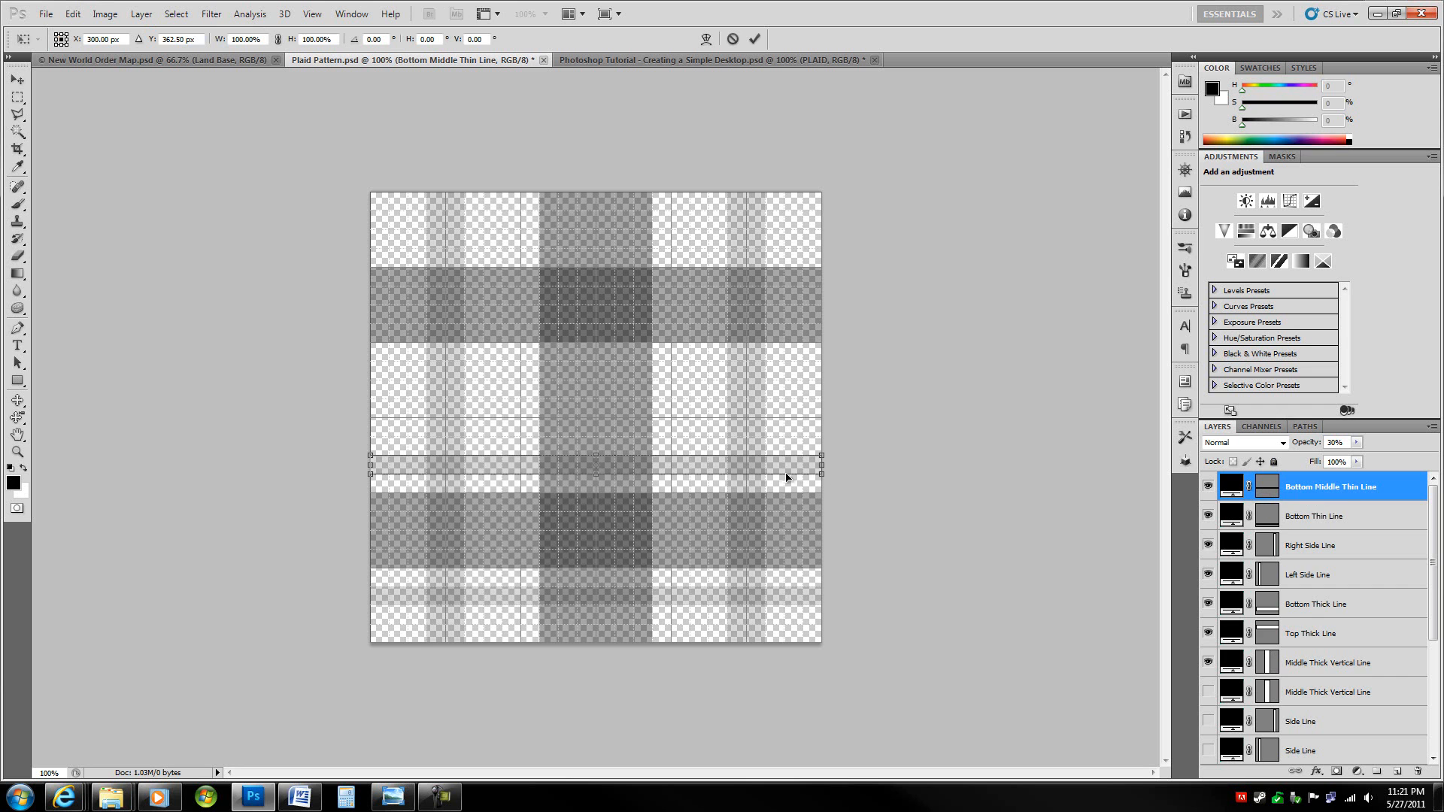
{"action": "left_click_drag", "start_coordinate": [782, 474], "coordinate": [782, 380]}
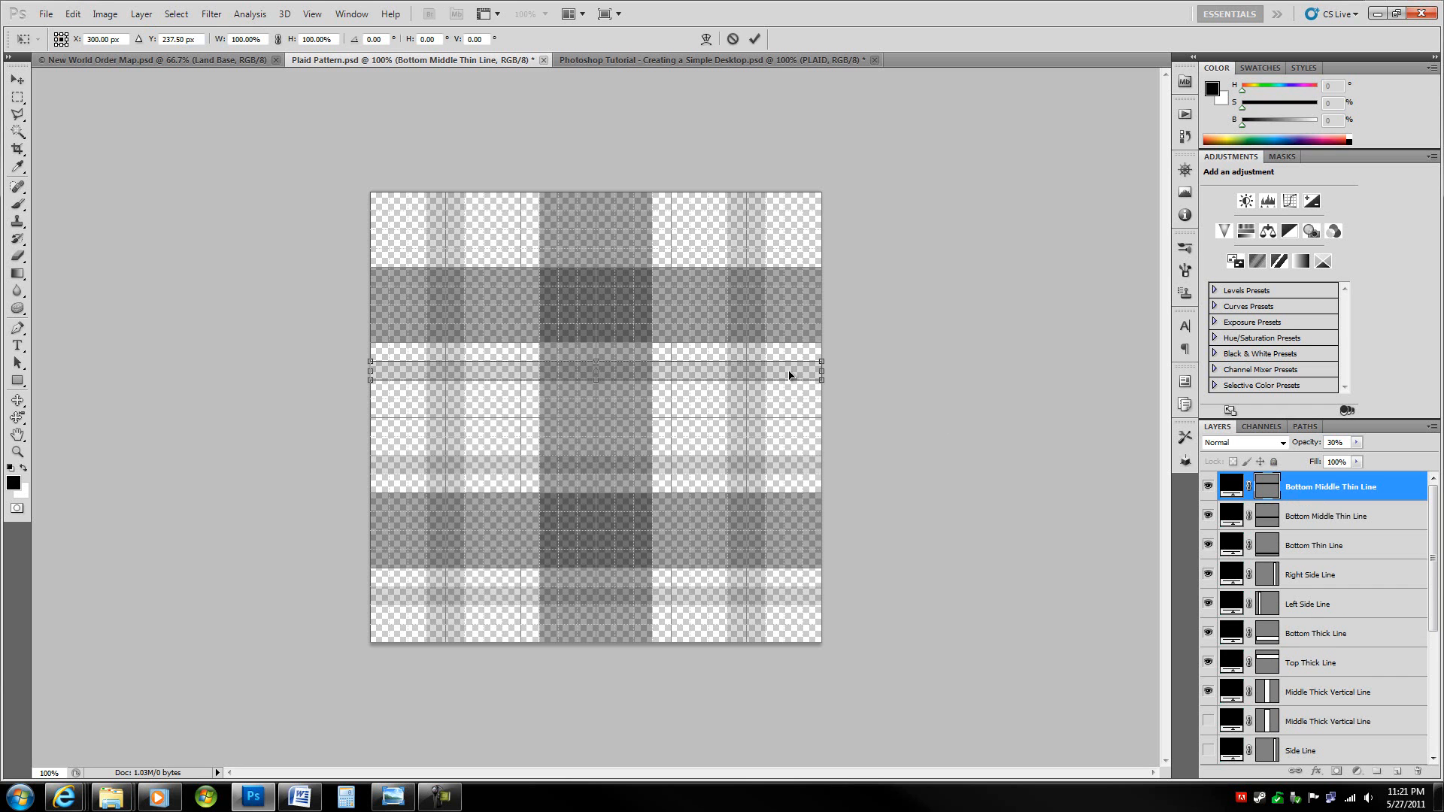
{"action": "key", "text": "Return"}
{"action": "double_click", "coordinate": [1312, 487]}
{"action": "left_click", "coordinate": [1312, 488]}
{"action": "double_click", "coordinate": [1311, 487]}
{"action": "type", "text": "Top"}
{"action": "key", "text": "Return"}
Step: Make a copy of the top middle thin bar at Y 62.5 px and rename its layer as Top Thin Line
{"action": "left_click", "coordinate": [1272, 490]}
{"action": "key", "text": "ctrl+alt+t"}
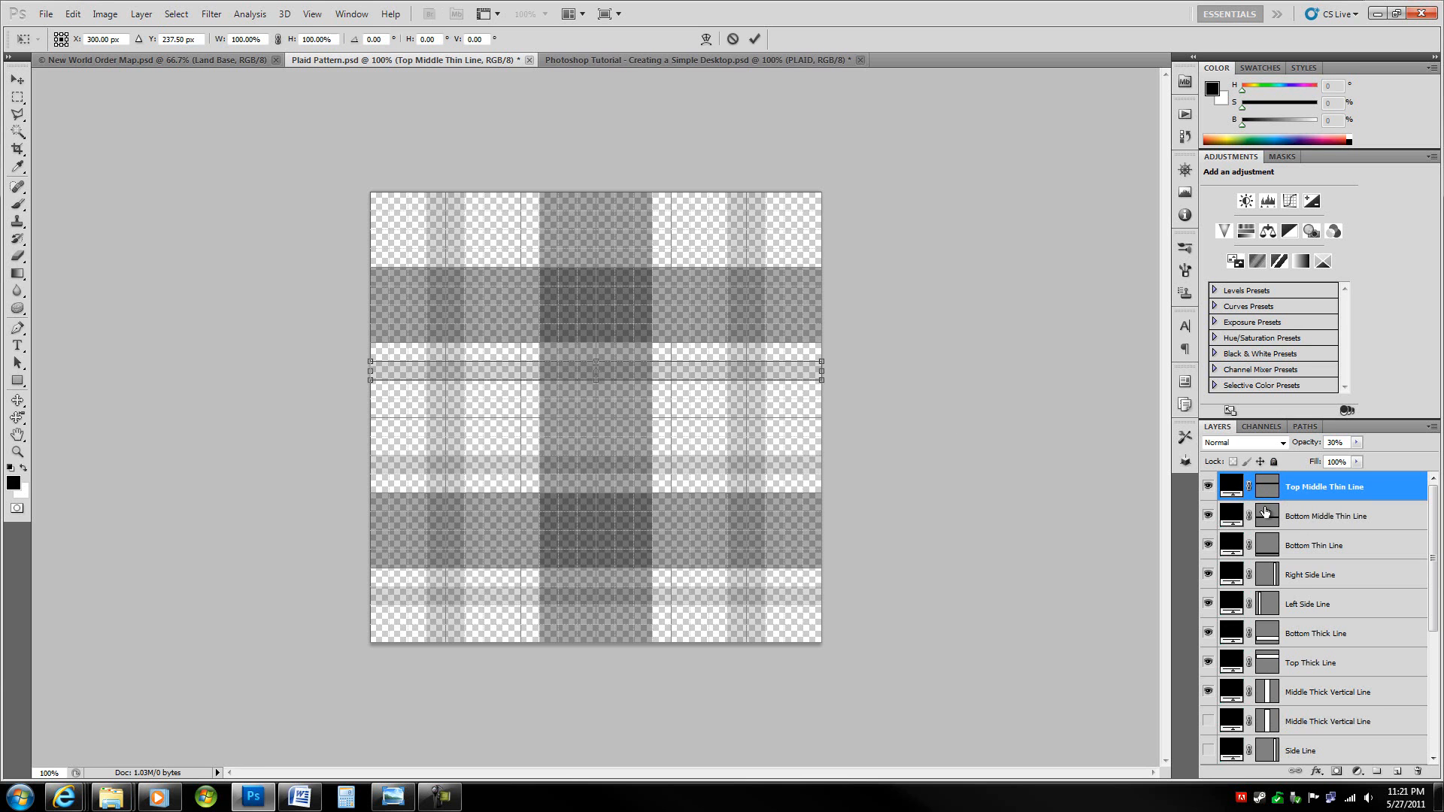
{"action": "left_click_drag", "start_coordinate": [757, 368], "coordinate": [767, 240]}
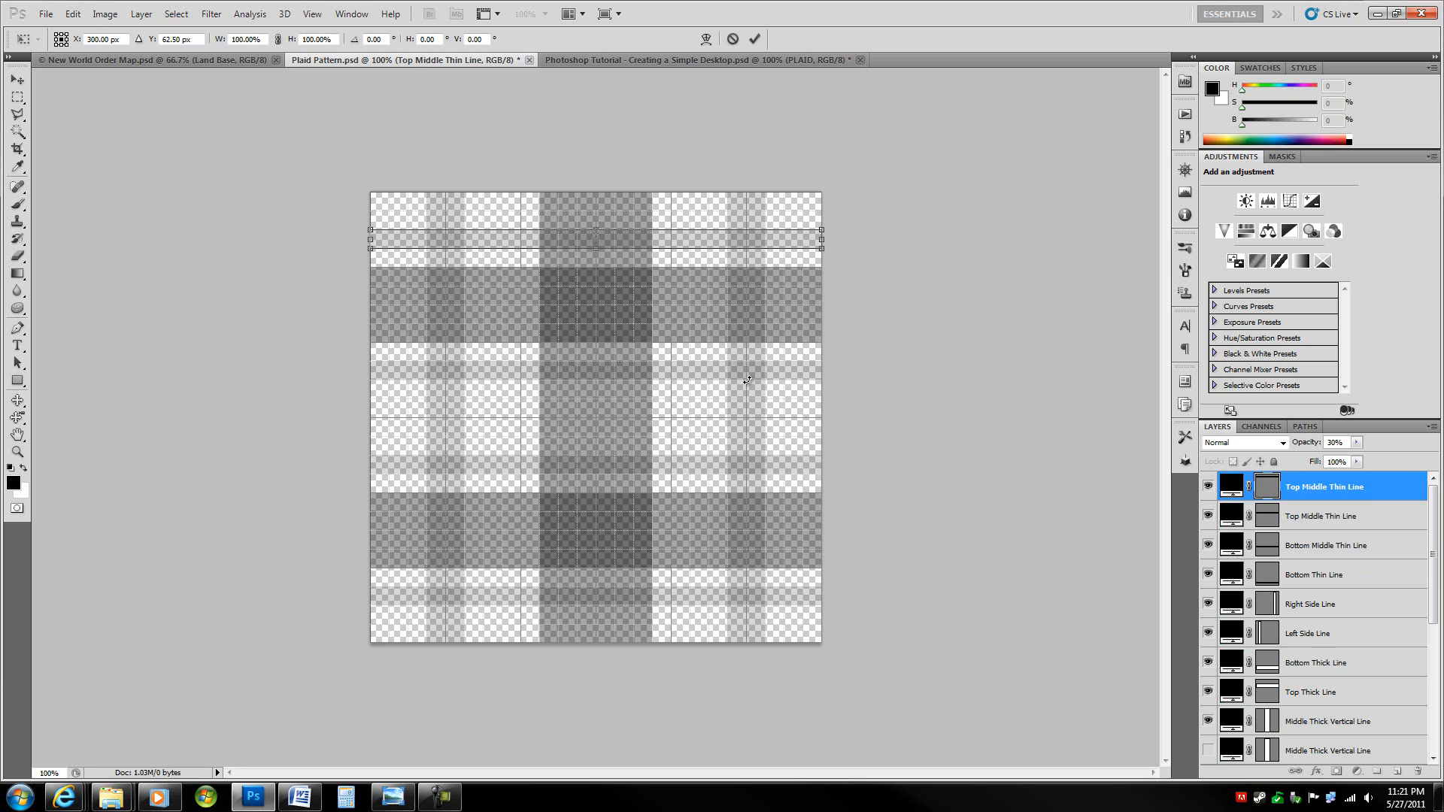
{"action": "key", "text": "Return"}
{"action": "double_click", "coordinate": [1296, 490]}
{"action": "left_click", "coordinate": [1305, 487]}
{"action": "double_click", "coordinate": [1306, 487]}
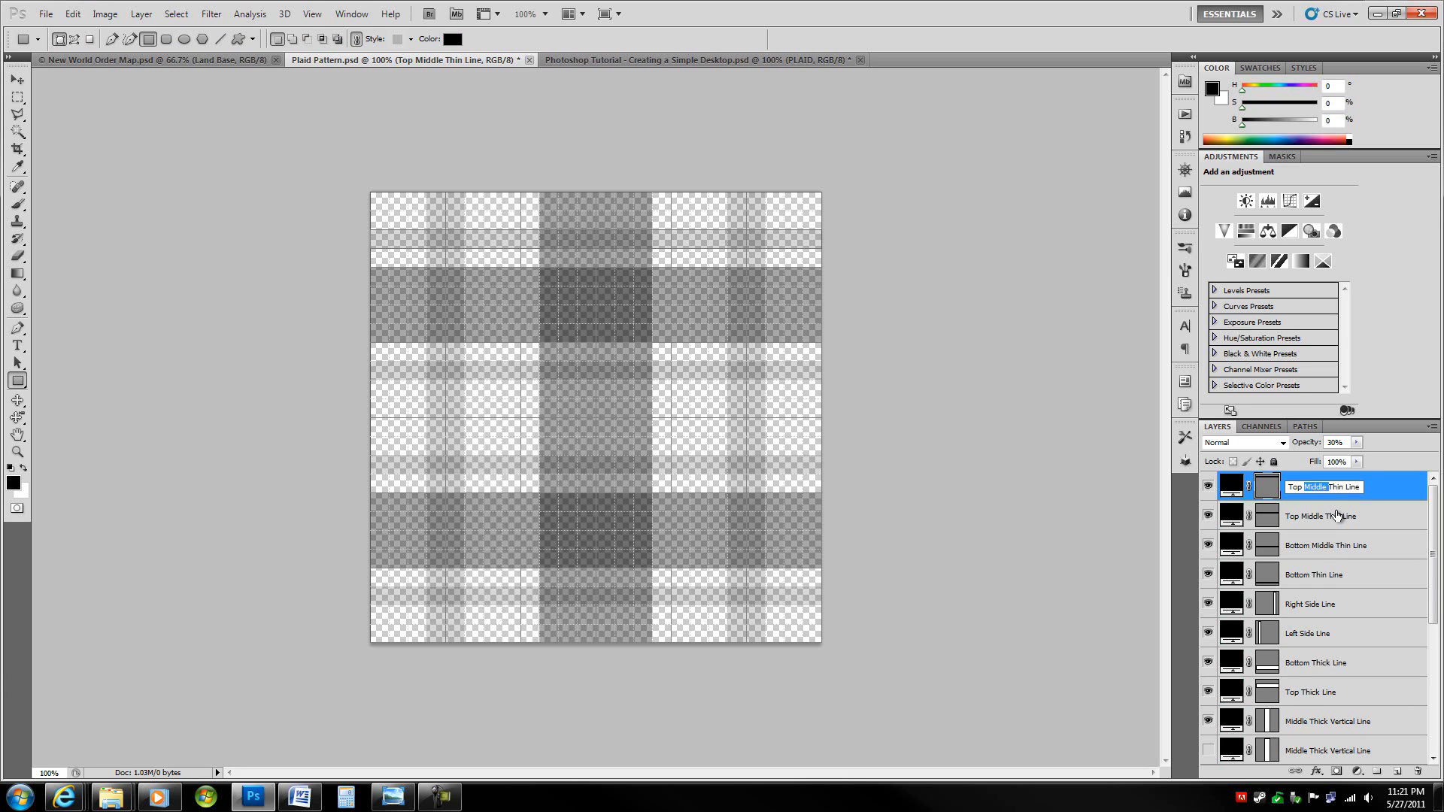
{"action": "key", "text": "BackSpace"}
{"action": "key", "text": "Return"}
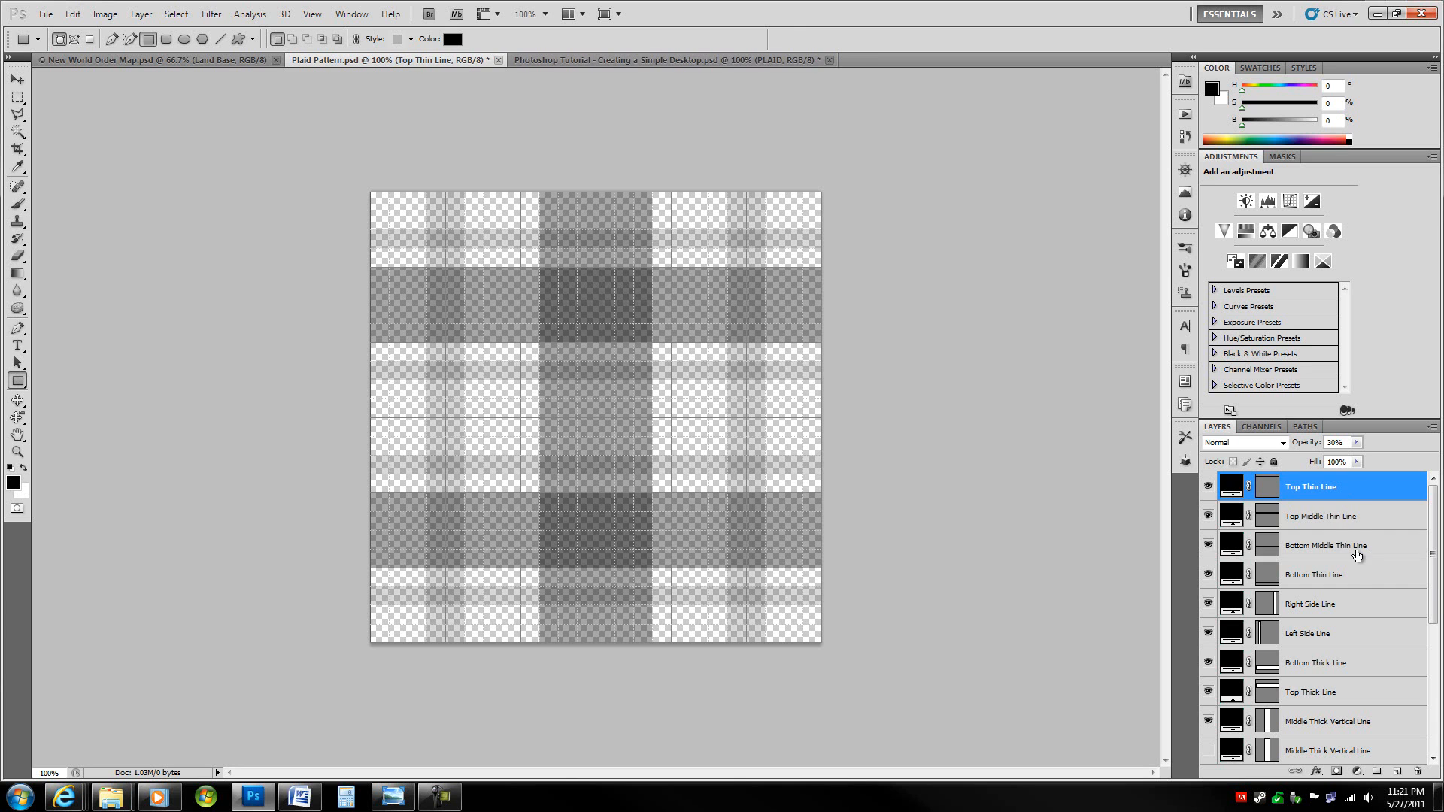
Step: Set the opacity of all four thin horizontal line layers to 20%, then select only Top Thin Line
{"action": "left_click", "coordinate": [1350, 578], "text": "shift"}
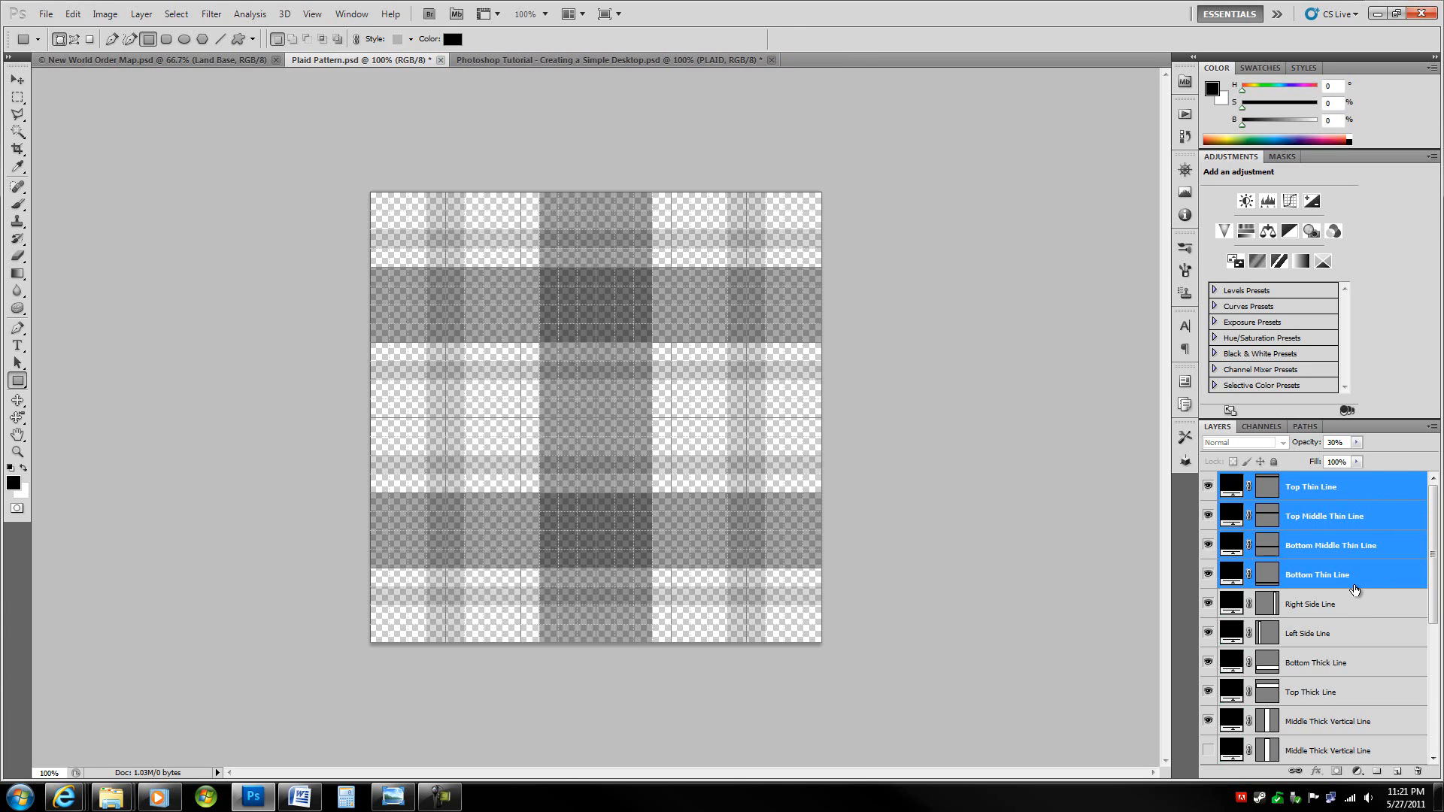
{"action": "key", "text": "2"}
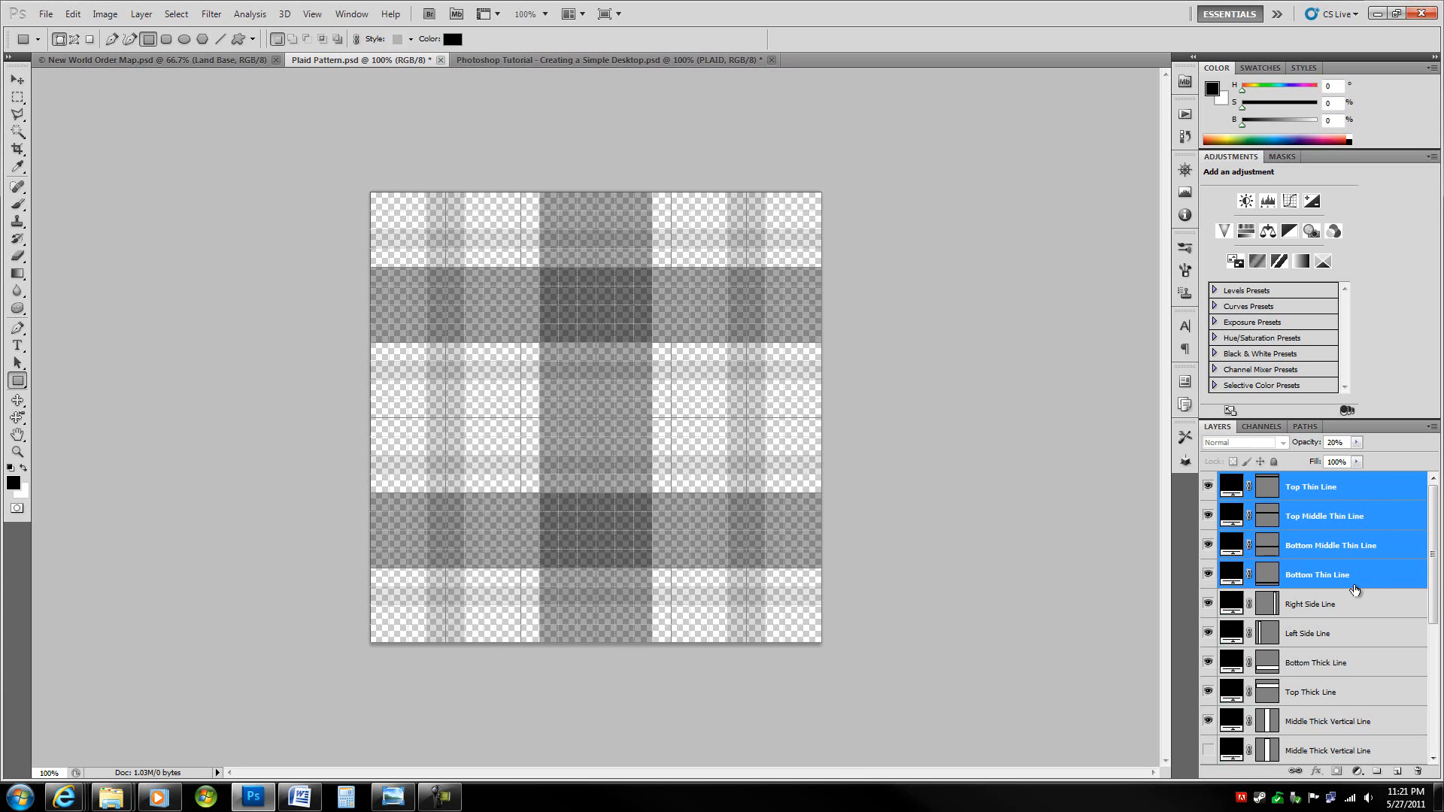
{"action": "left_click", "coordinate": [1371, 494]}
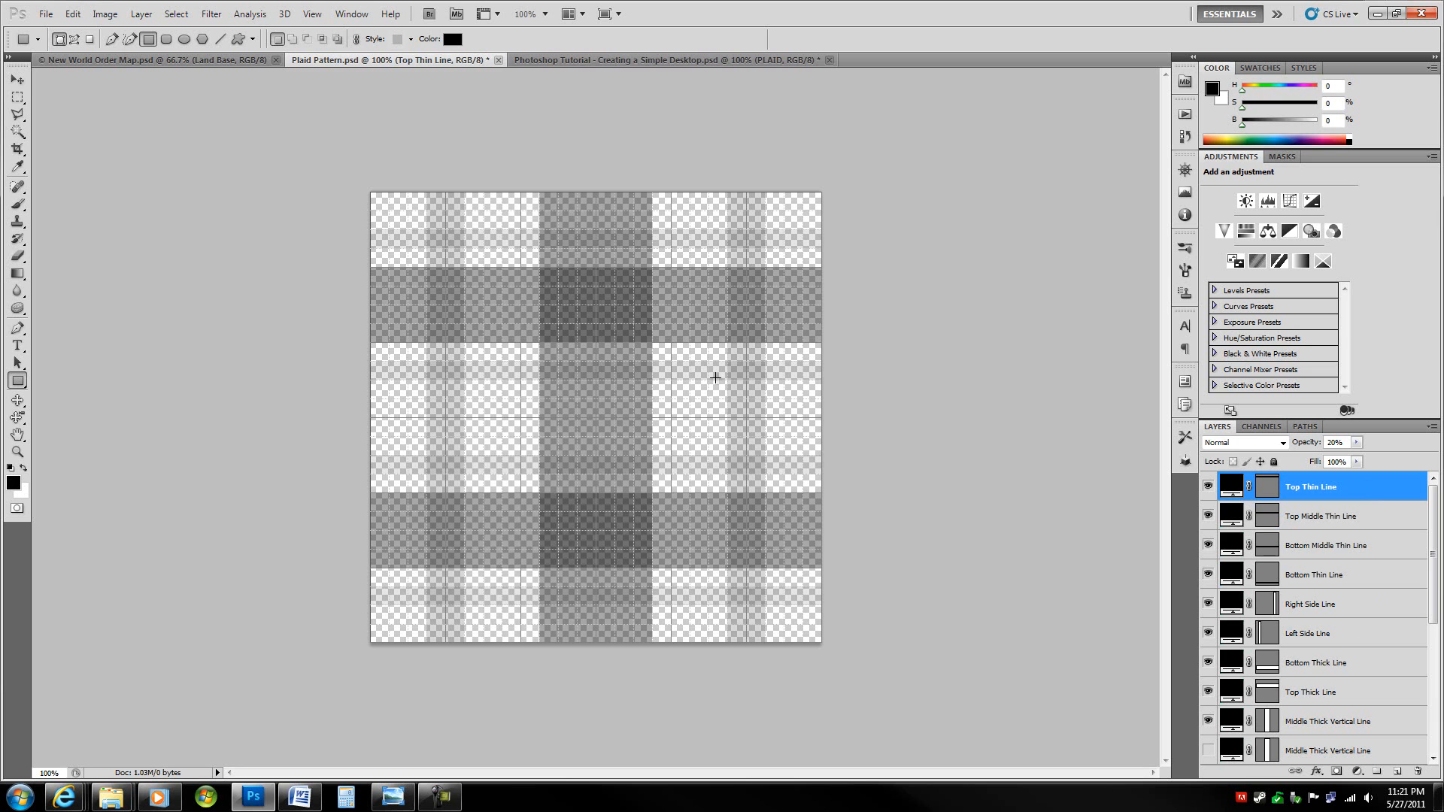
Step: Define the entire plaid canvas as a pattern named Plaid Pattern, then clear the selection
{"action": "key", "text": "ctrl+a"}
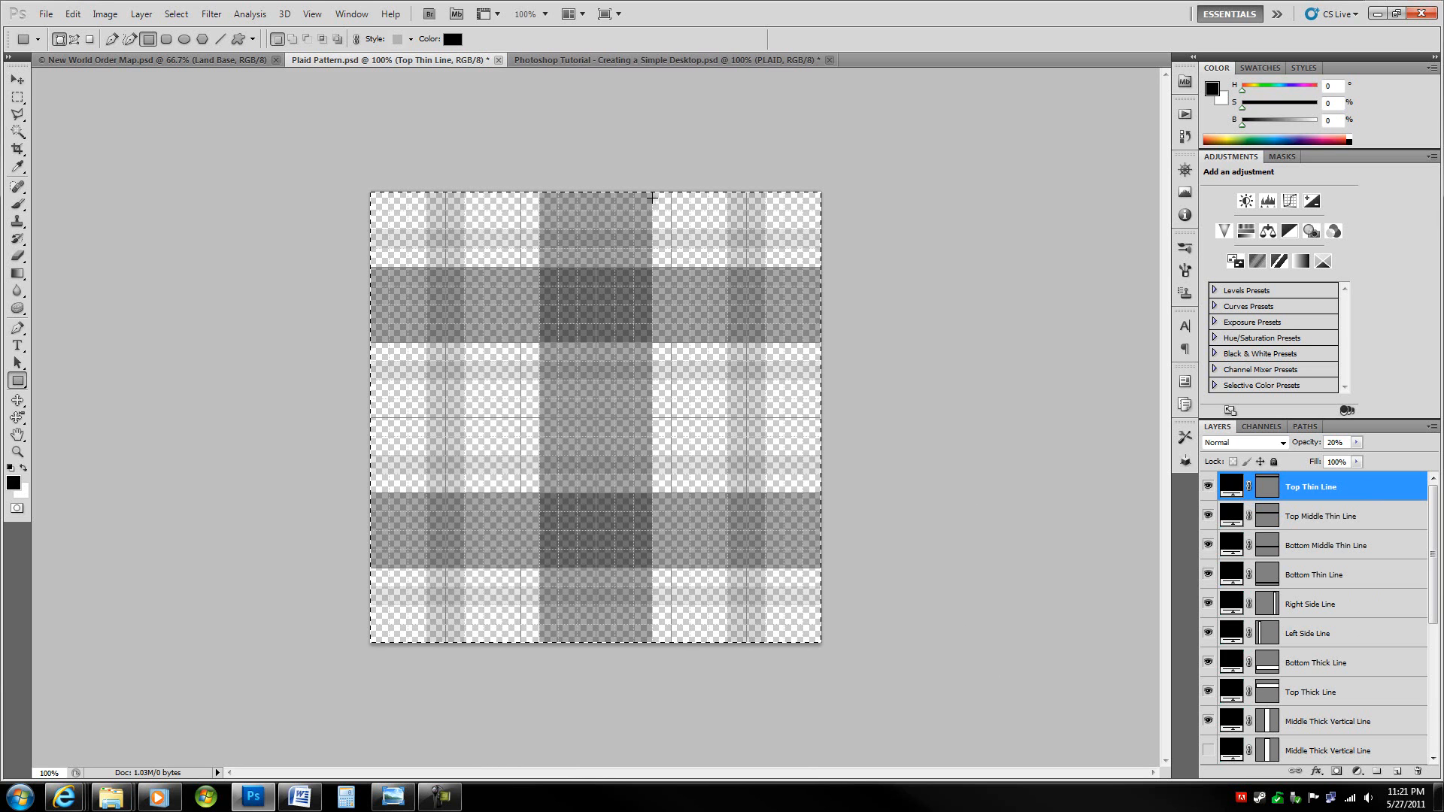
{"action": "left_click", "coordinate": [73, 13]}
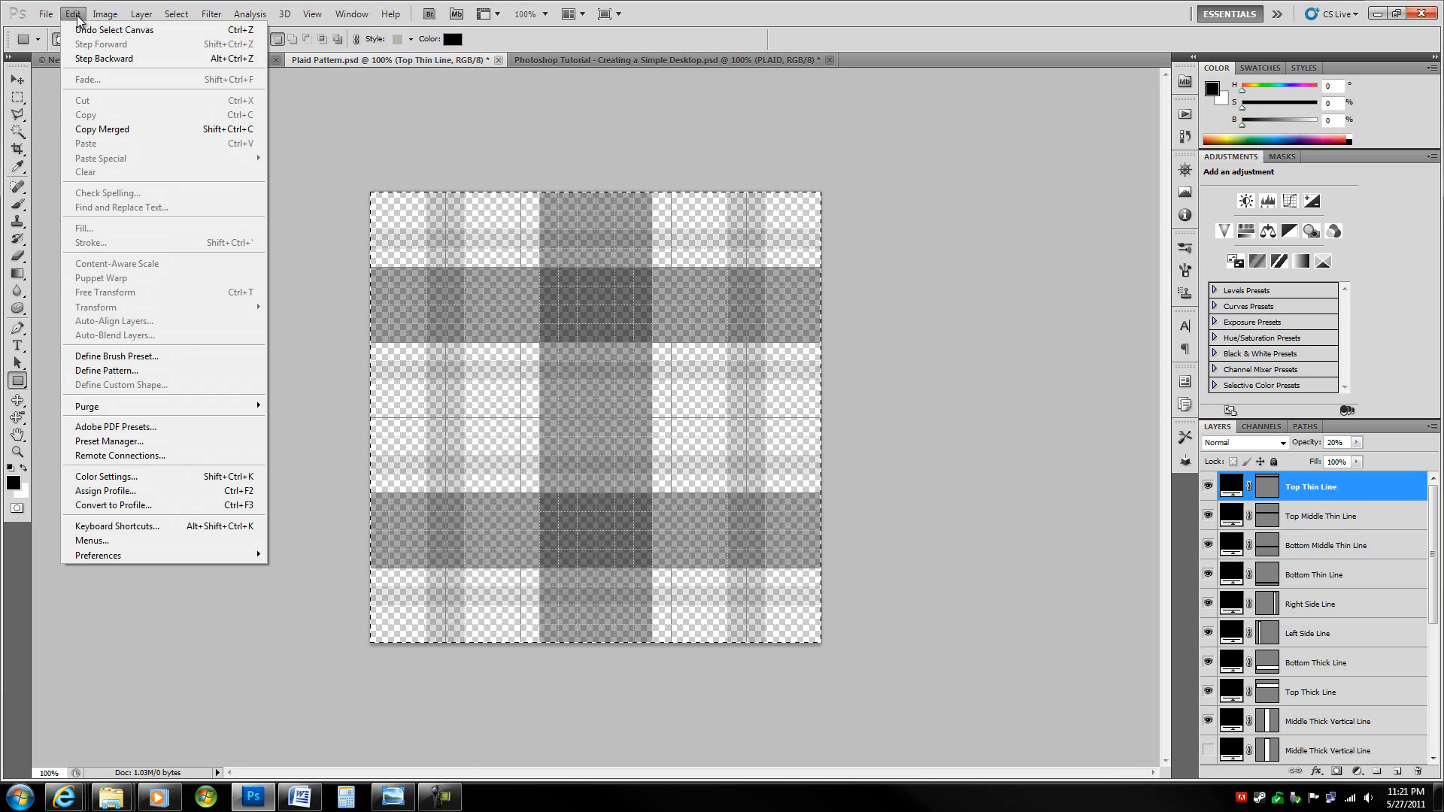
{"action": "left_click", "coordinate": [133, 368]}
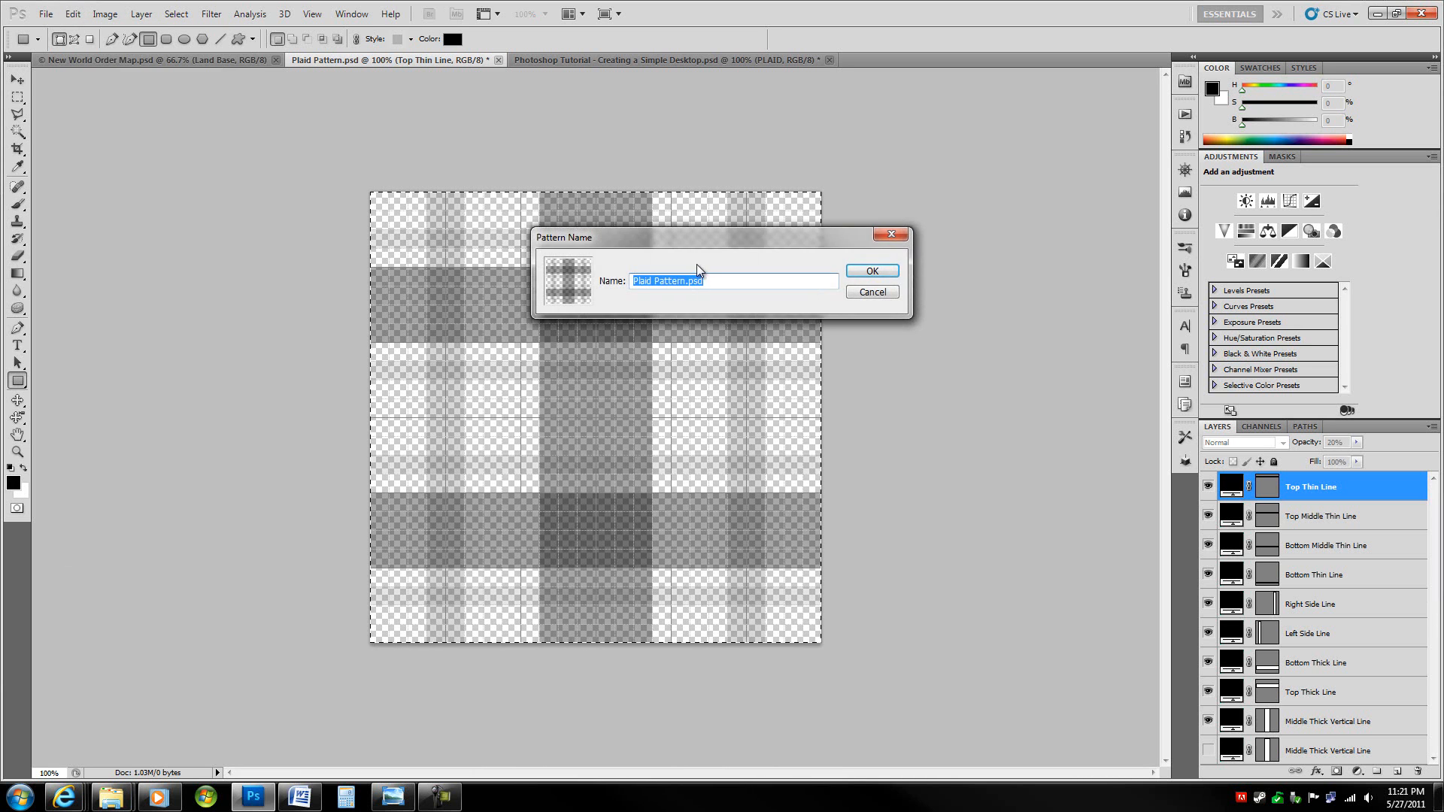
{"action": "left_click_drag", "start_coordinate": [691, 238], "coordinate": [954, 274]}
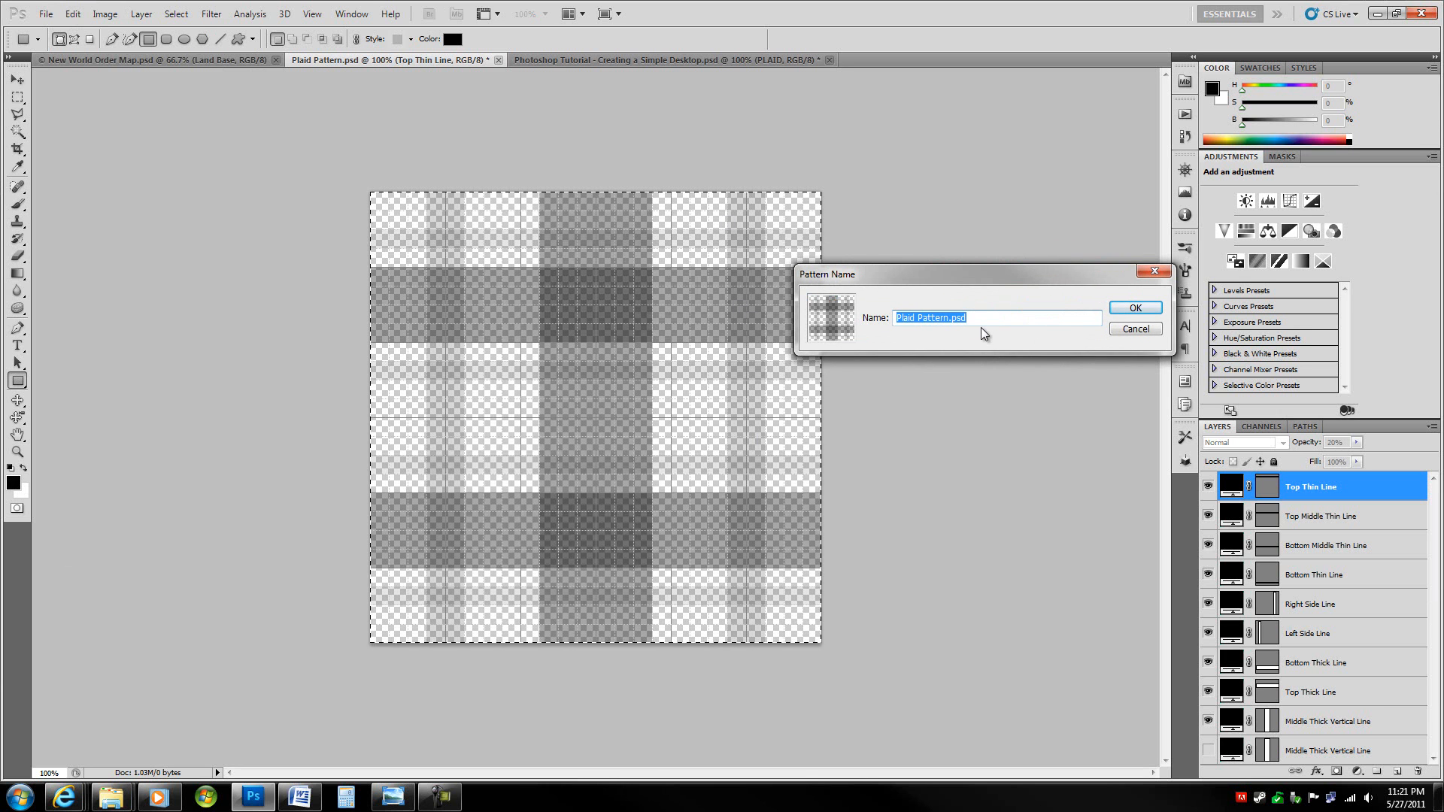
{"action": "key", "text": "BackSpace"}
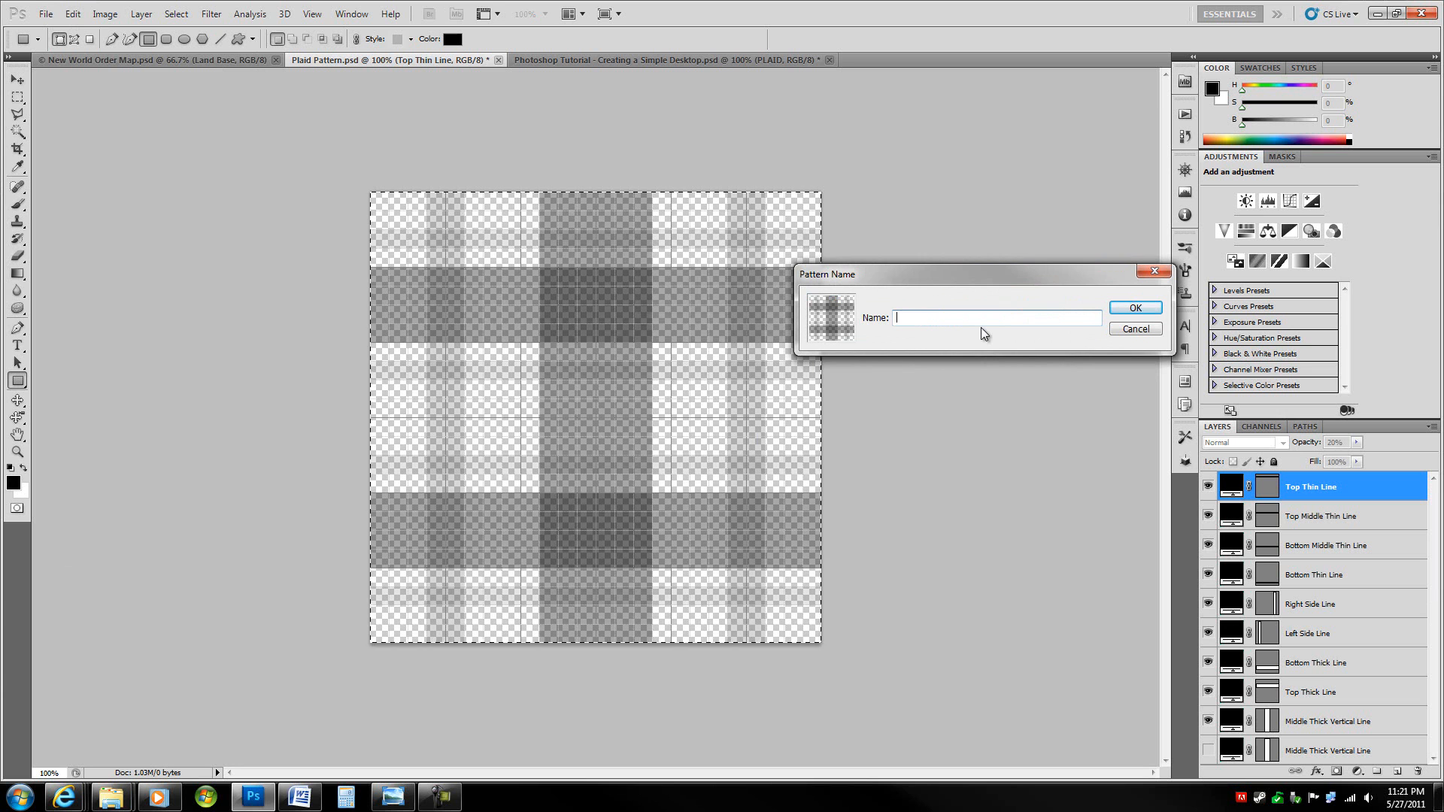
{"action": "type", "text": "laid Pattern"}
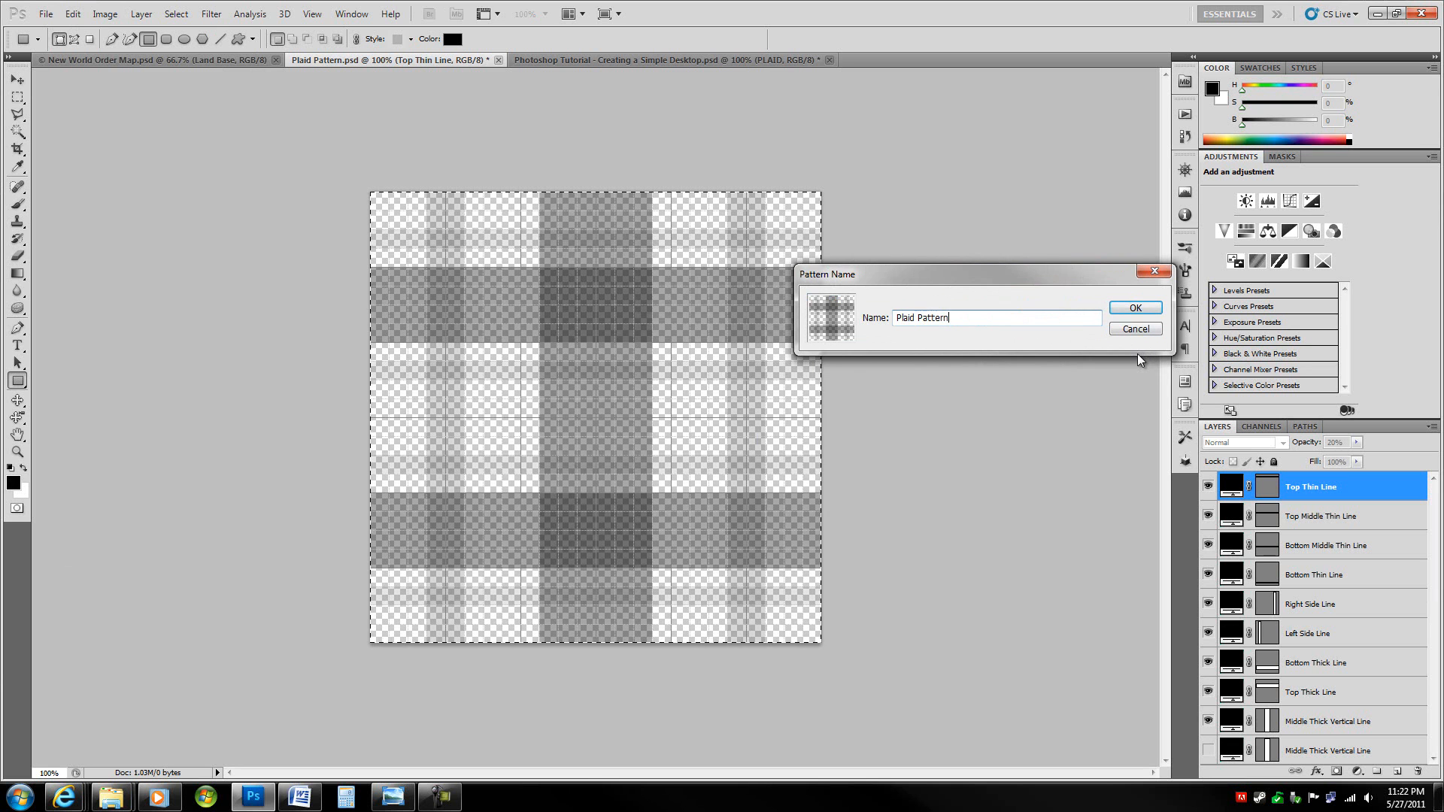
{"action": "key", "text": "Return"}
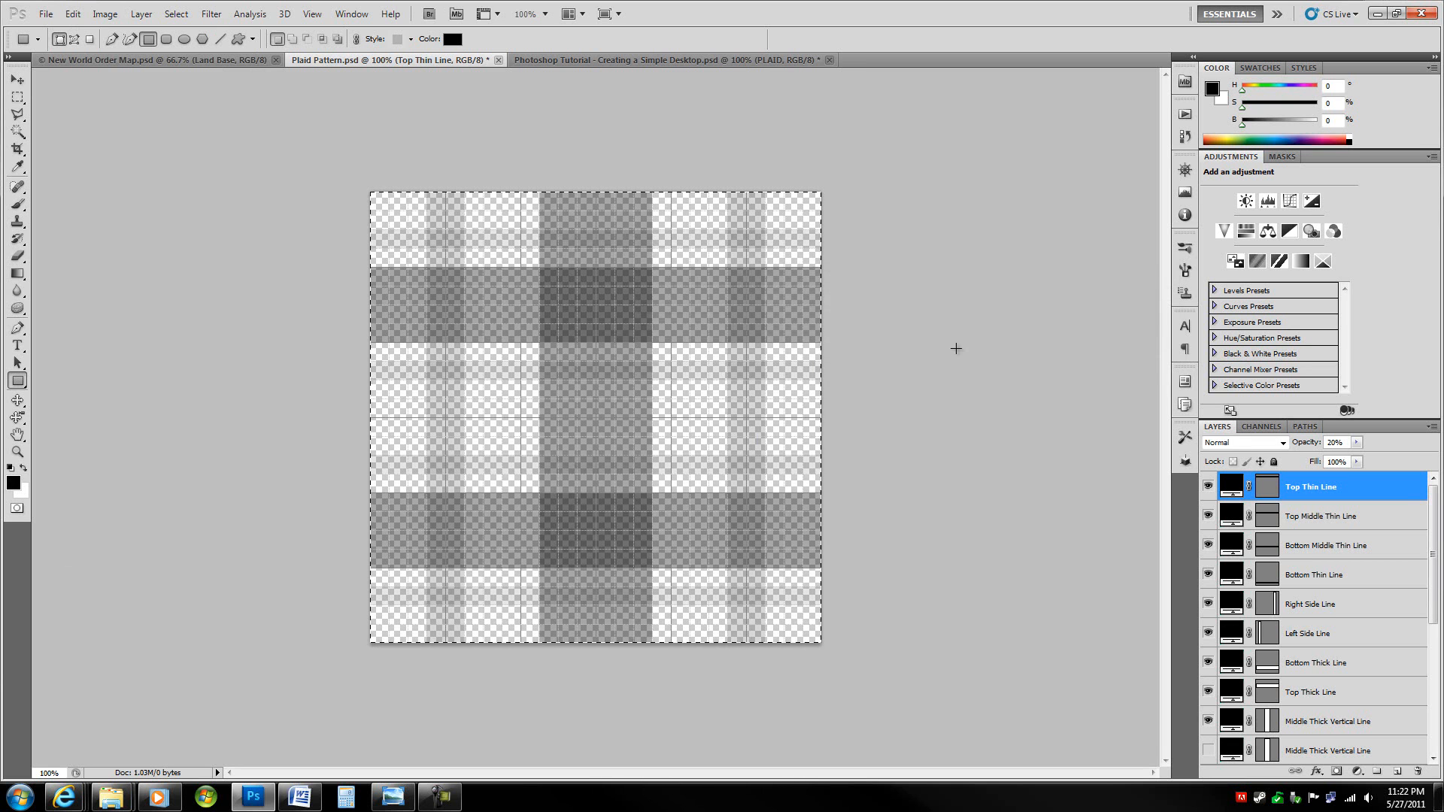
{"action": "key", "text": "ctrl+d"}
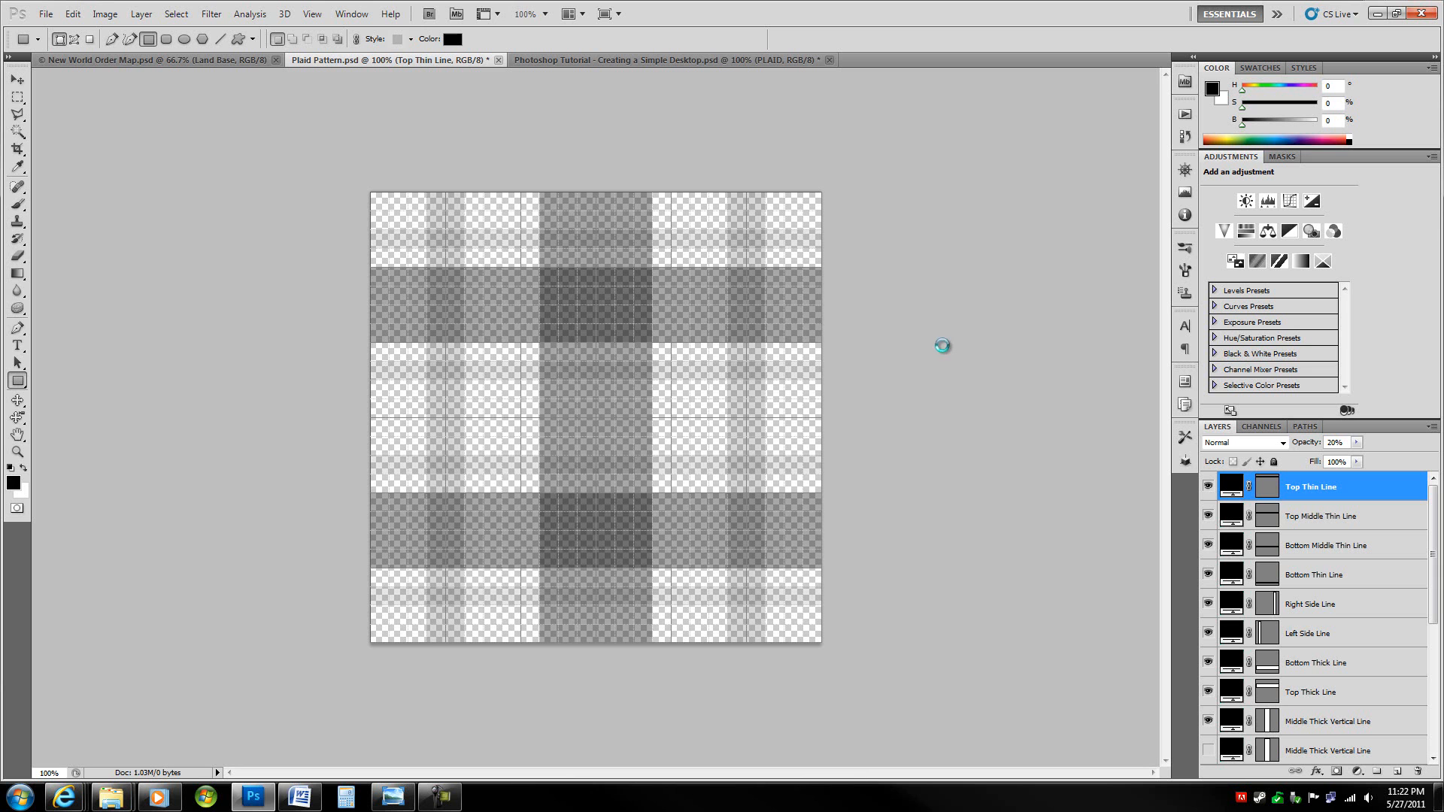
Step: Create a transparent 1280 x 720 px document named plaid desktop and hide its grid
{"action": "key", "text": "ctrl+n"}
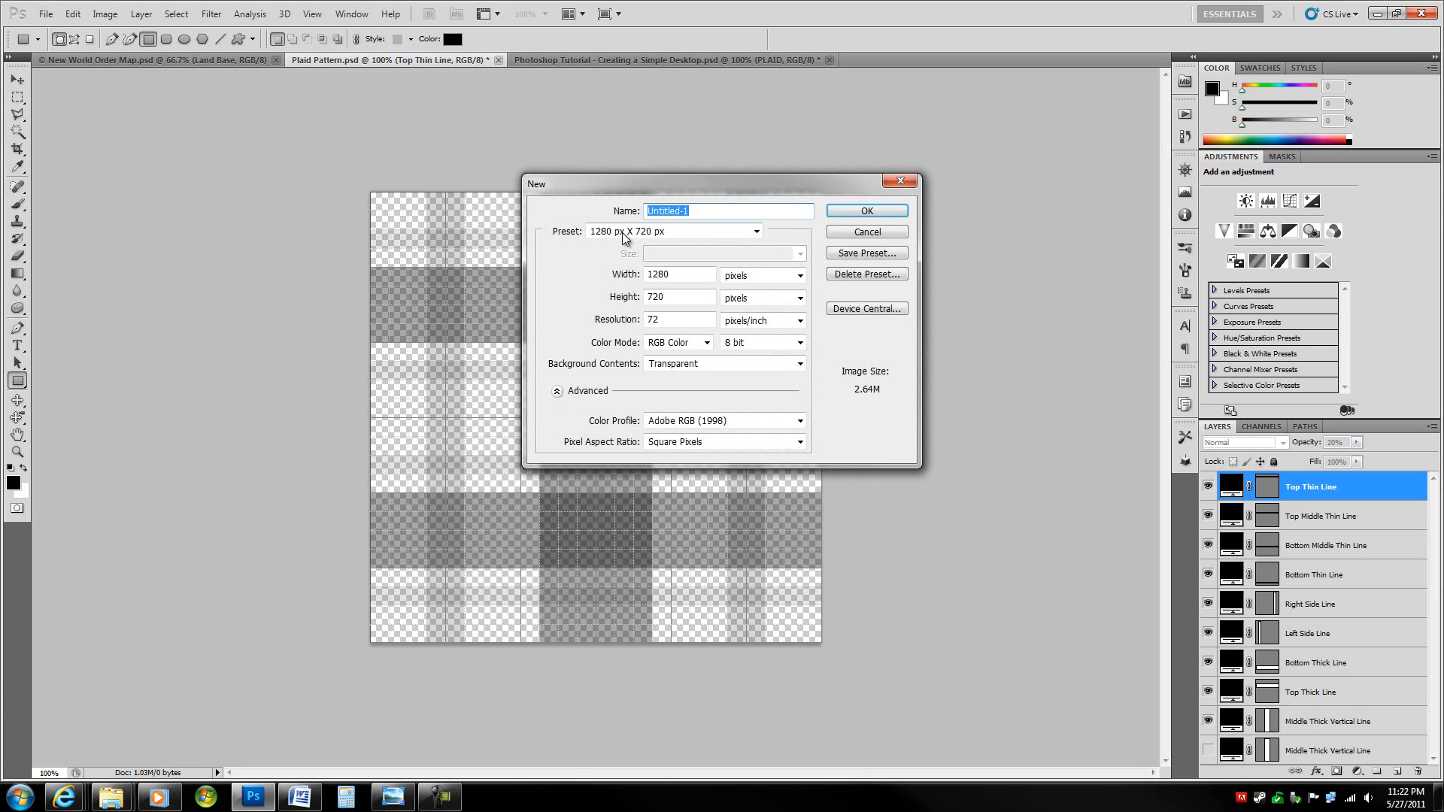
{"action": "left_click", "coordinate": [636, 276]}
{"action": "left_click", "coordinate": [669, 231]}
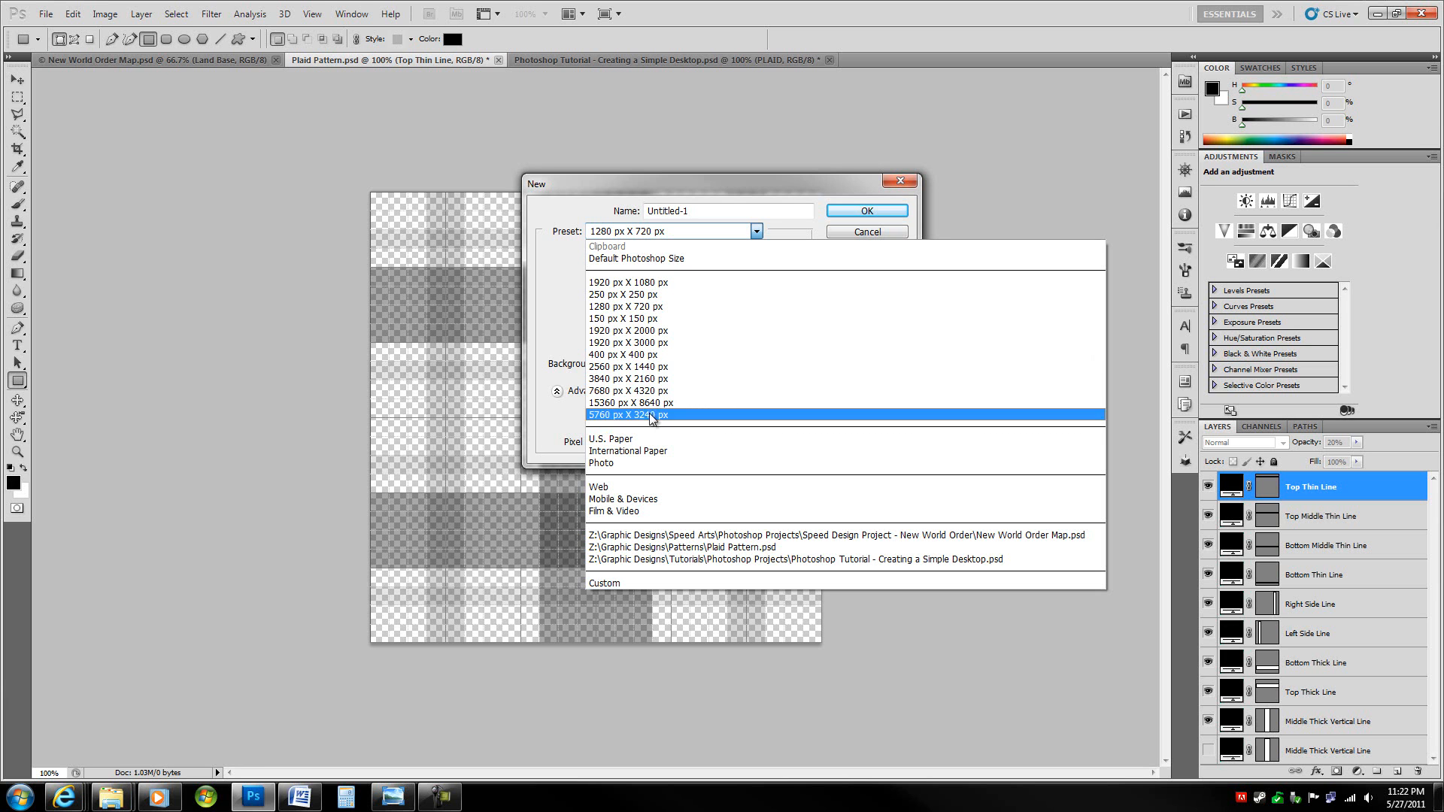
{"action": "left_click", "coordinate": [651, 308]}
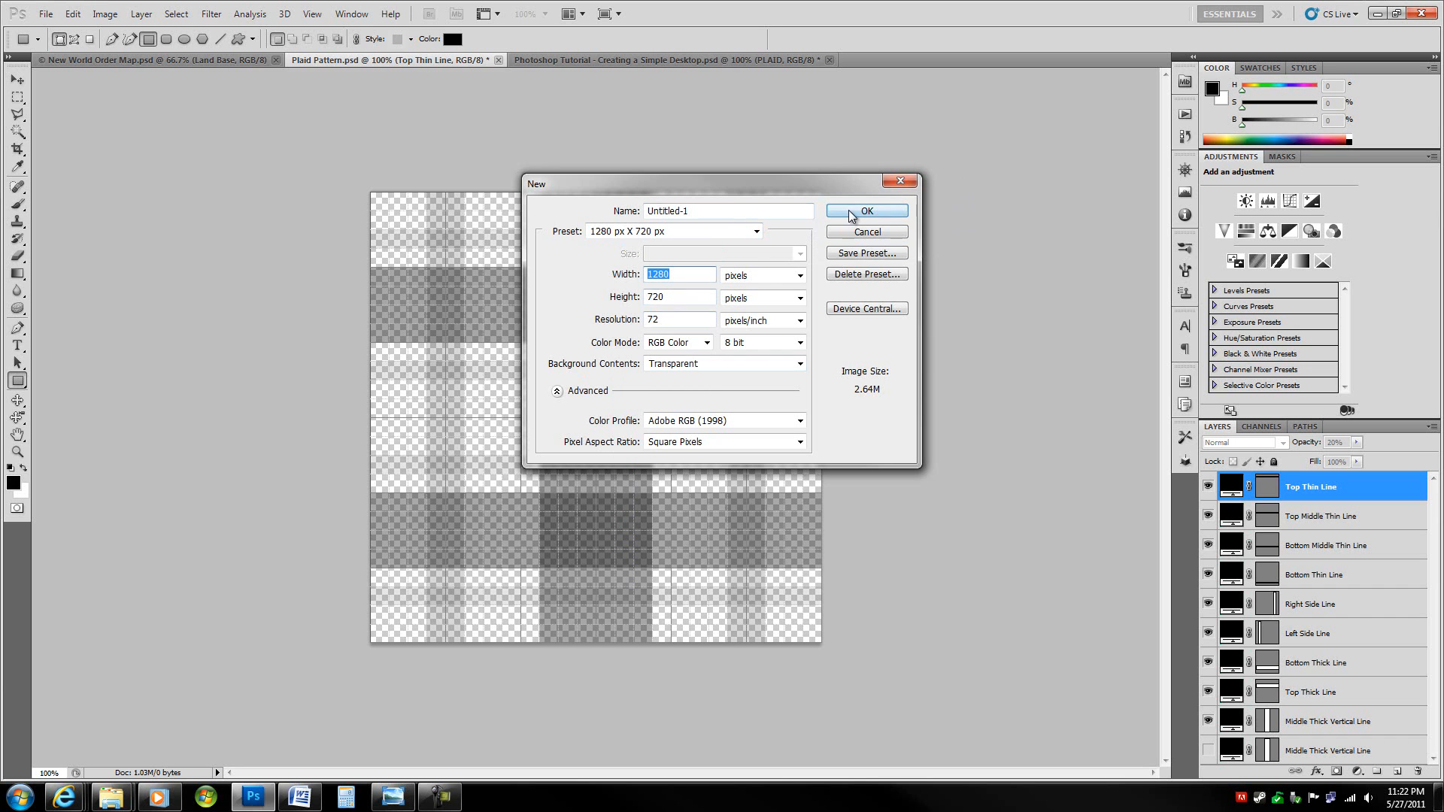
{"action": "left_click_drag", "start_coordinate": [752, 212], "coordinate": [489, 200]}
{"action": "key", "text": "BackSpace"}
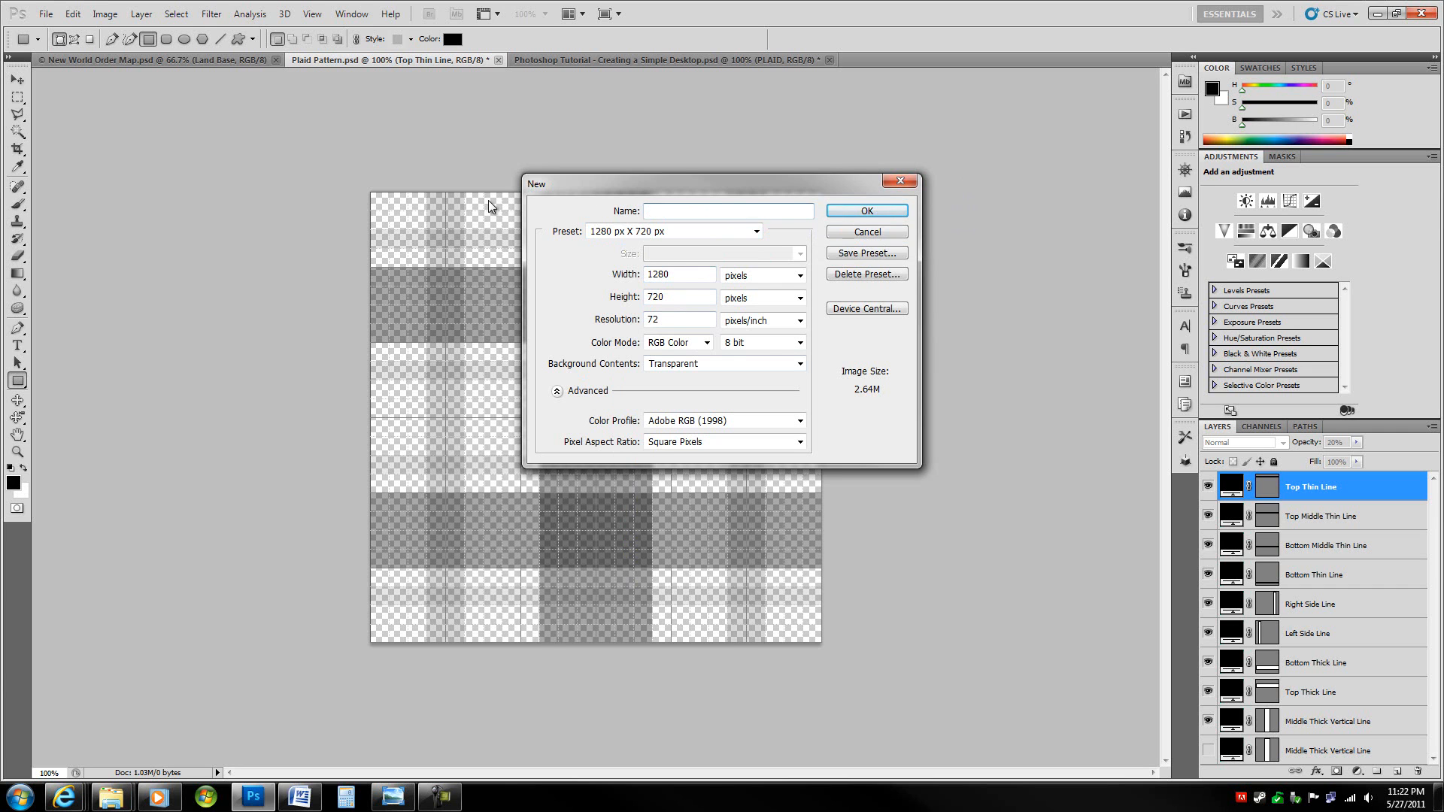
{"action": "type", "text": "plaid desktop"}
{"action": "key", "text": "Return"}
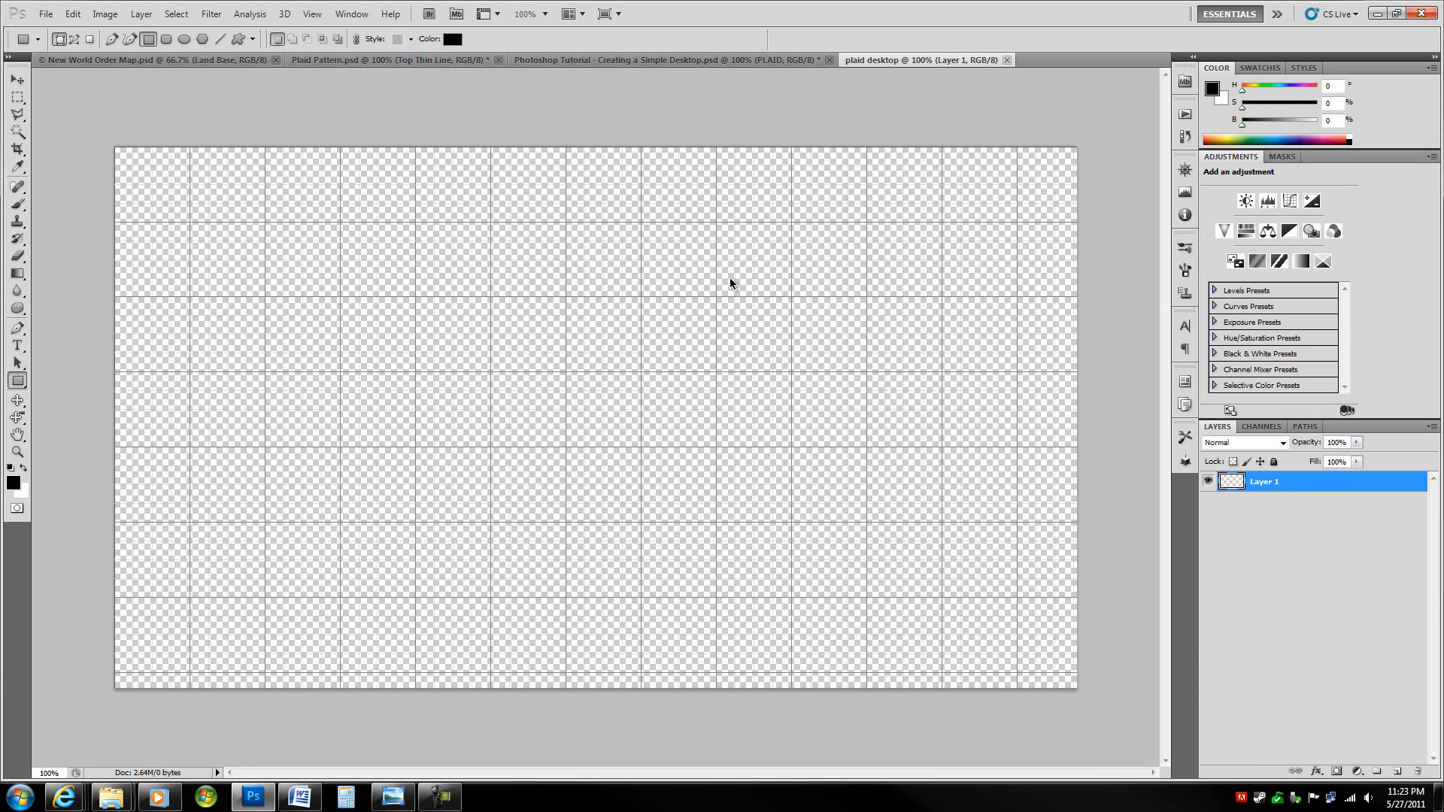
{"action": "key", "text": "ctrl+apostrophe"}
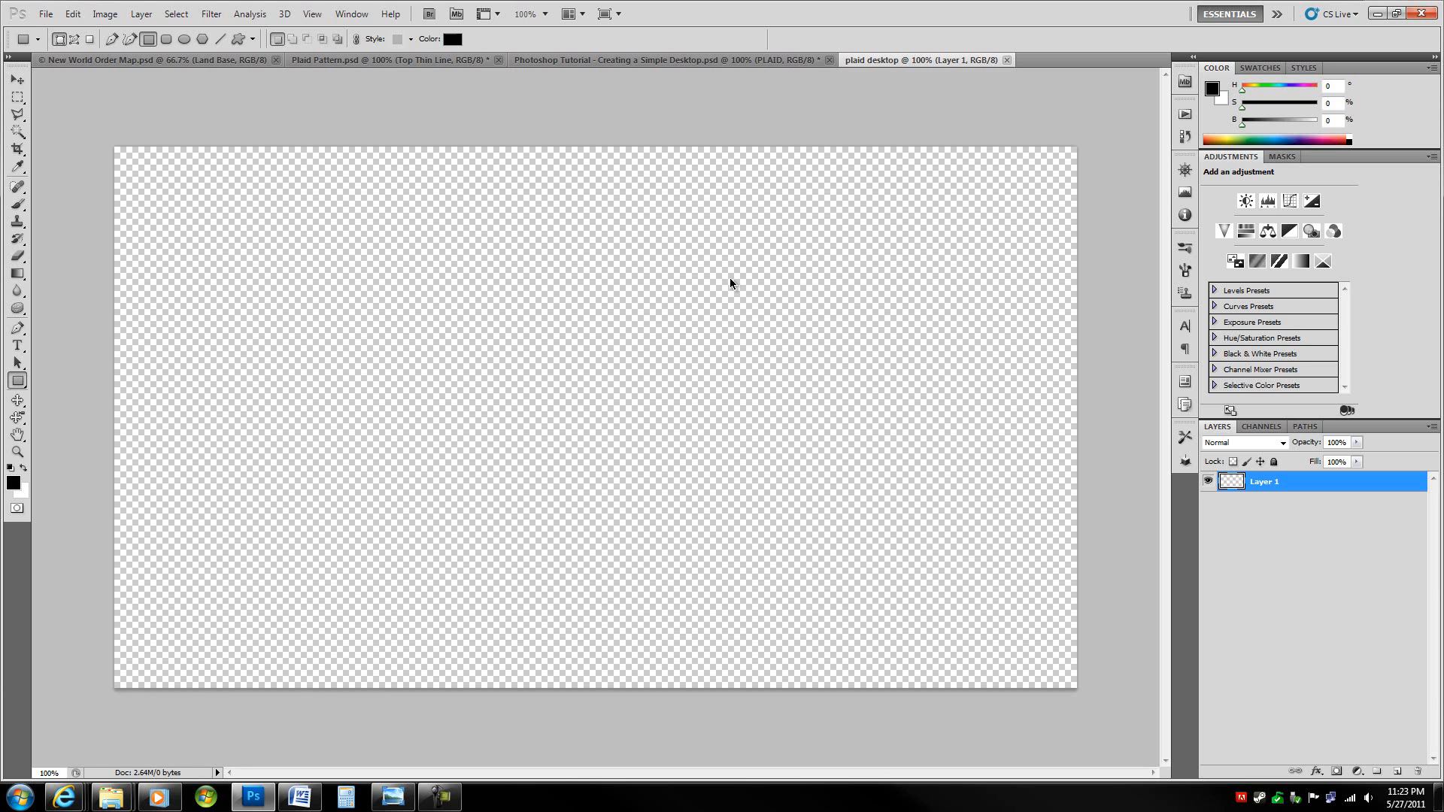
Step: Fill Layer 1 with the near-black colour #0d0d0d at 5% brightness and 100% opacity
{"action": "key", "text": "shift+F5"}
{"action": "left_click", "coordinate": [750, 248]}
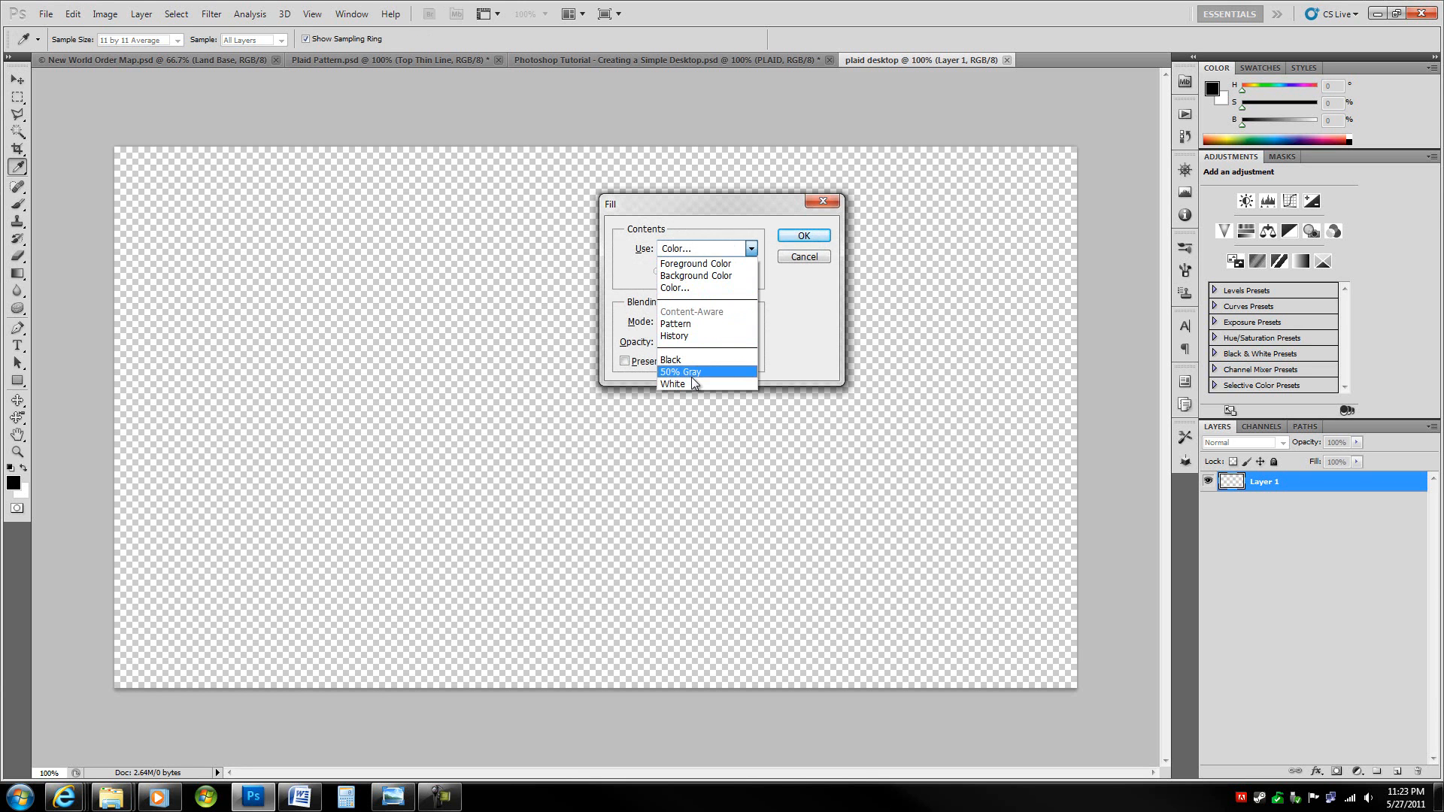
{"action": "left_click", "coordinate": [711, 289]}
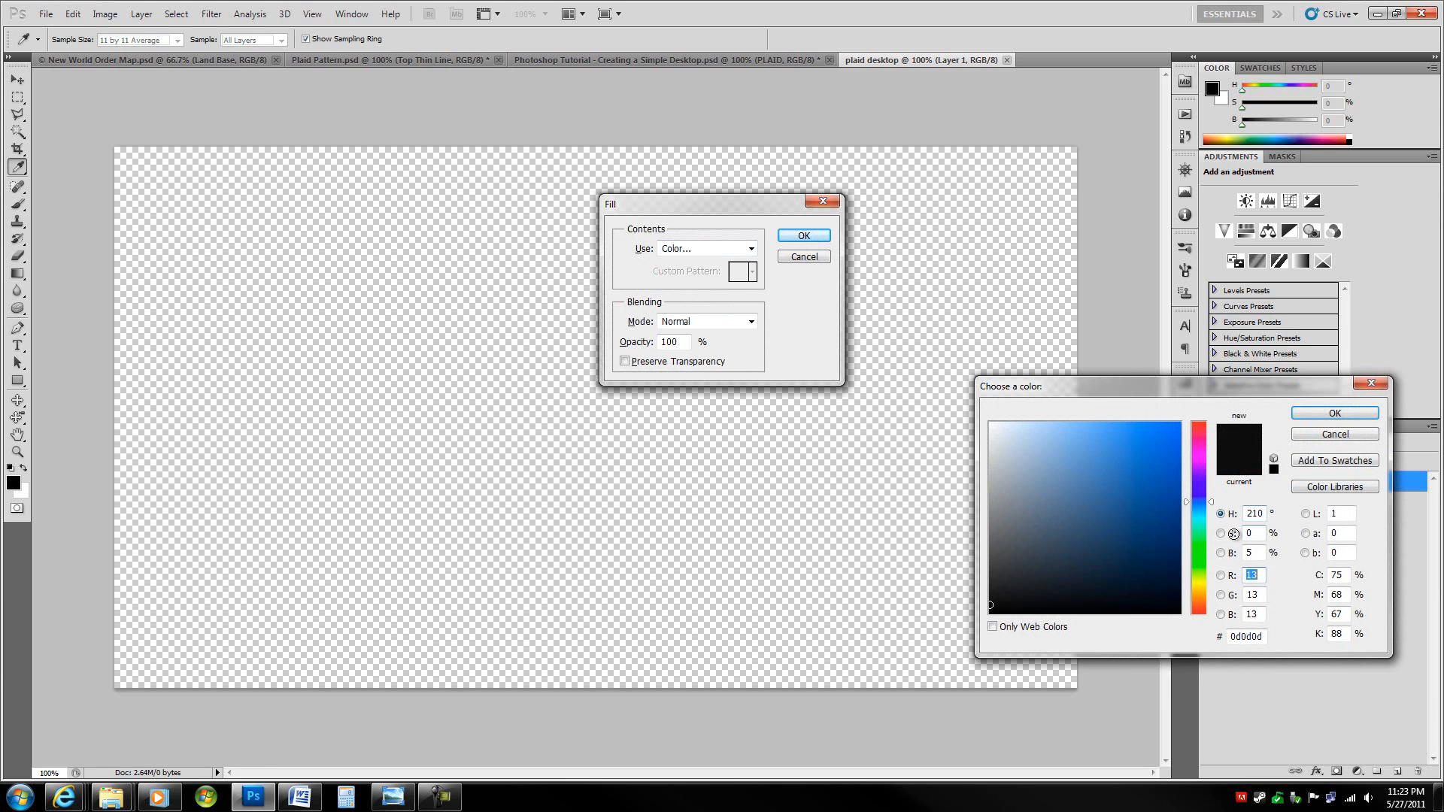
{"action": "left_click", "coordinate": [1252, 553]}
{"action": "left_click", "coordinate": [1335, 414]}
{"action": "left_click", "coordinate": [803, 236]}
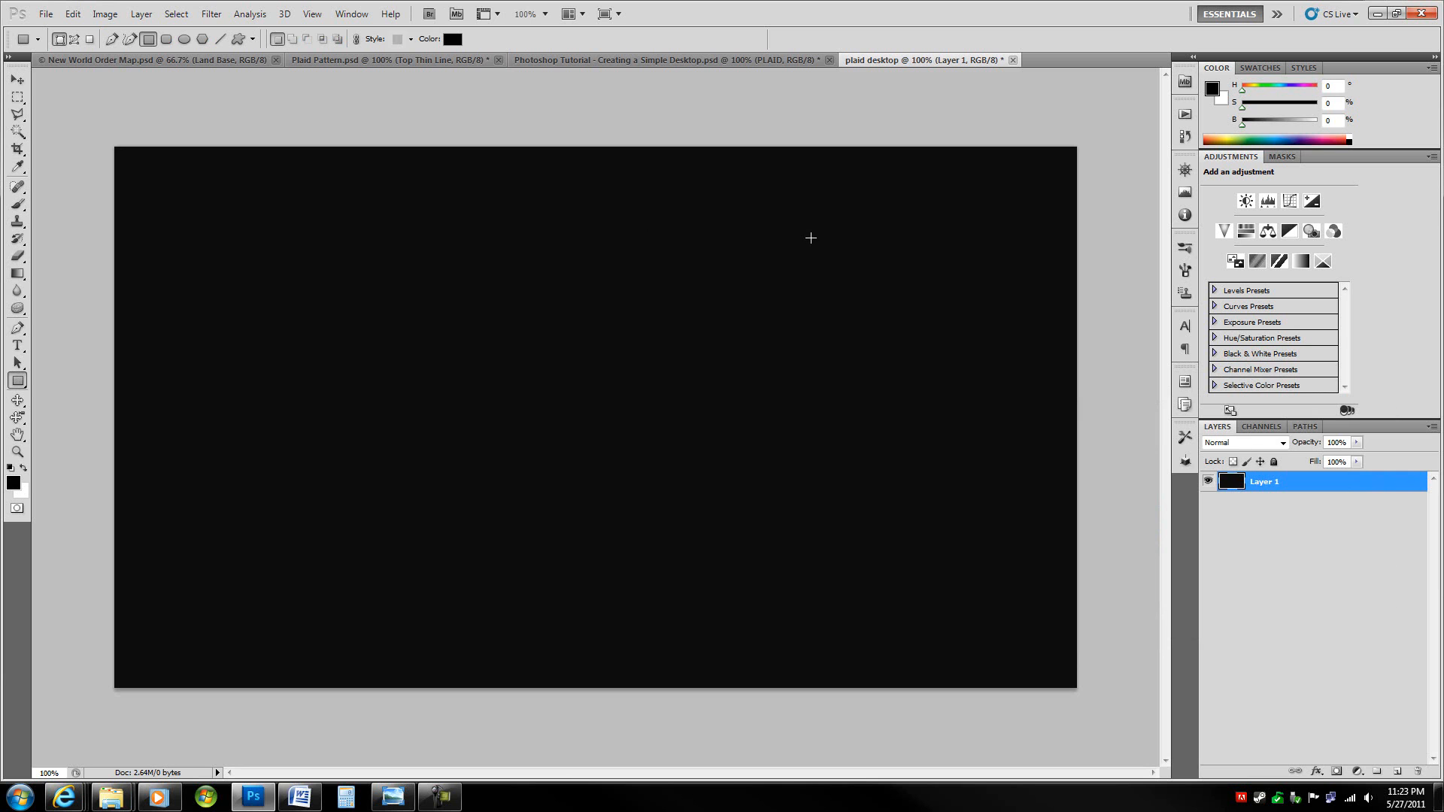
Step: Rename the filled layer as Background
{"action": "double_click", "coordinate": [1269, 481]}
{"action": "type", "text": "Background"}
{"action": "key", "text": "Return"}
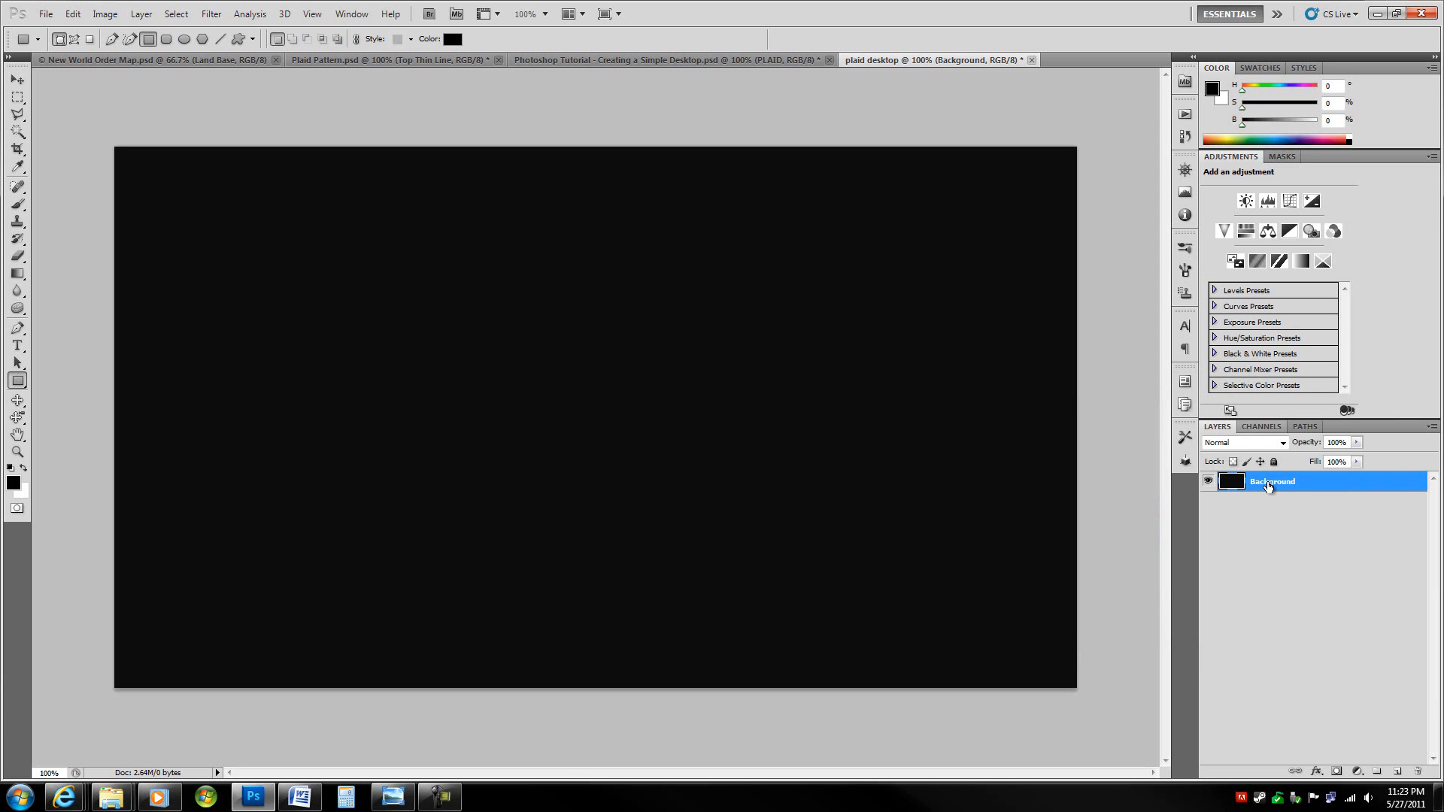
Step: Add a new layer named Background Texture above the Background layer
{"action": "key", "text": "ctrl+n"}
{"action": "key", "text": "Escape"}
{"action": "key", "text": "ctrl+shift+n"}
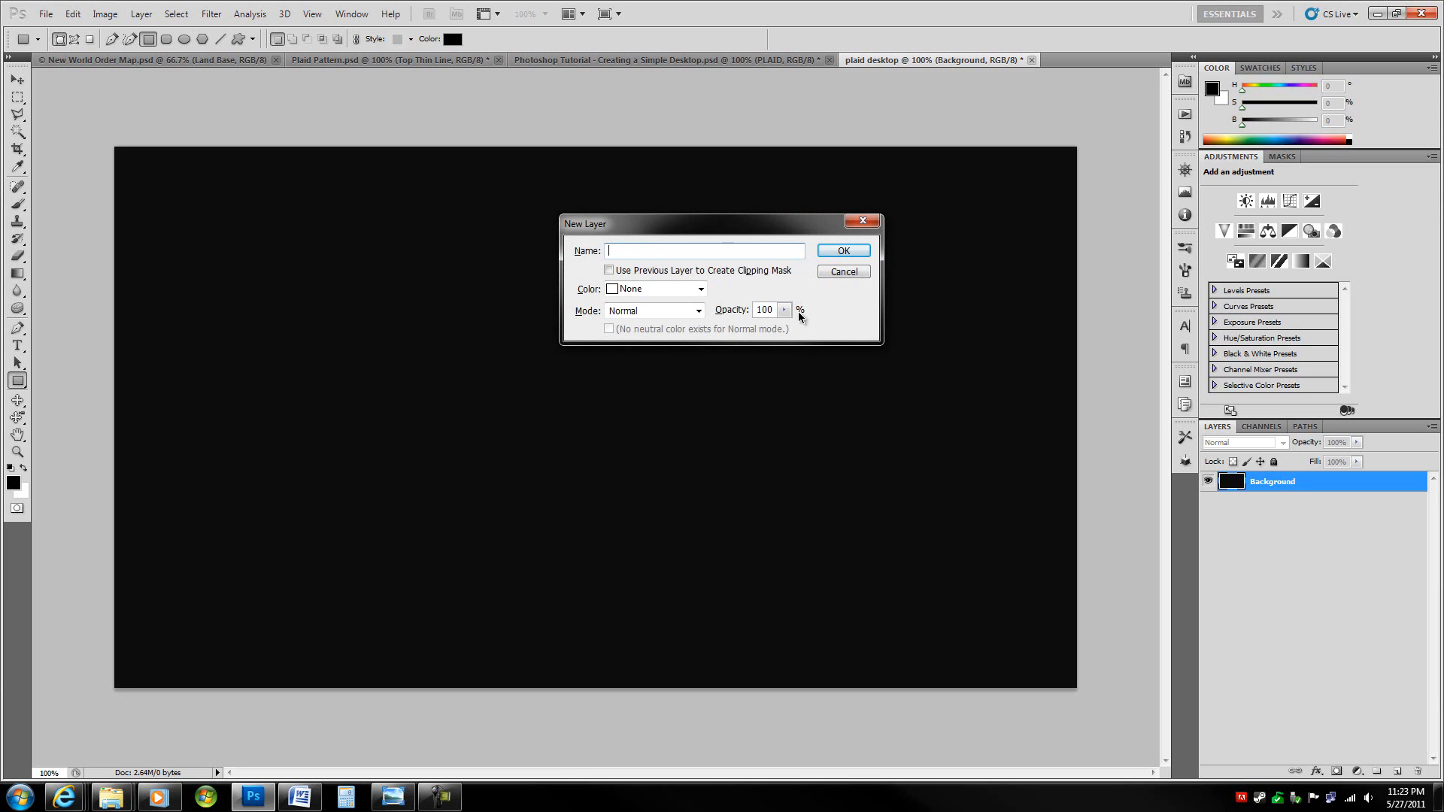
{"action": "type", "text": "Background Texture"}
{"action": "key", "text": "Return"}
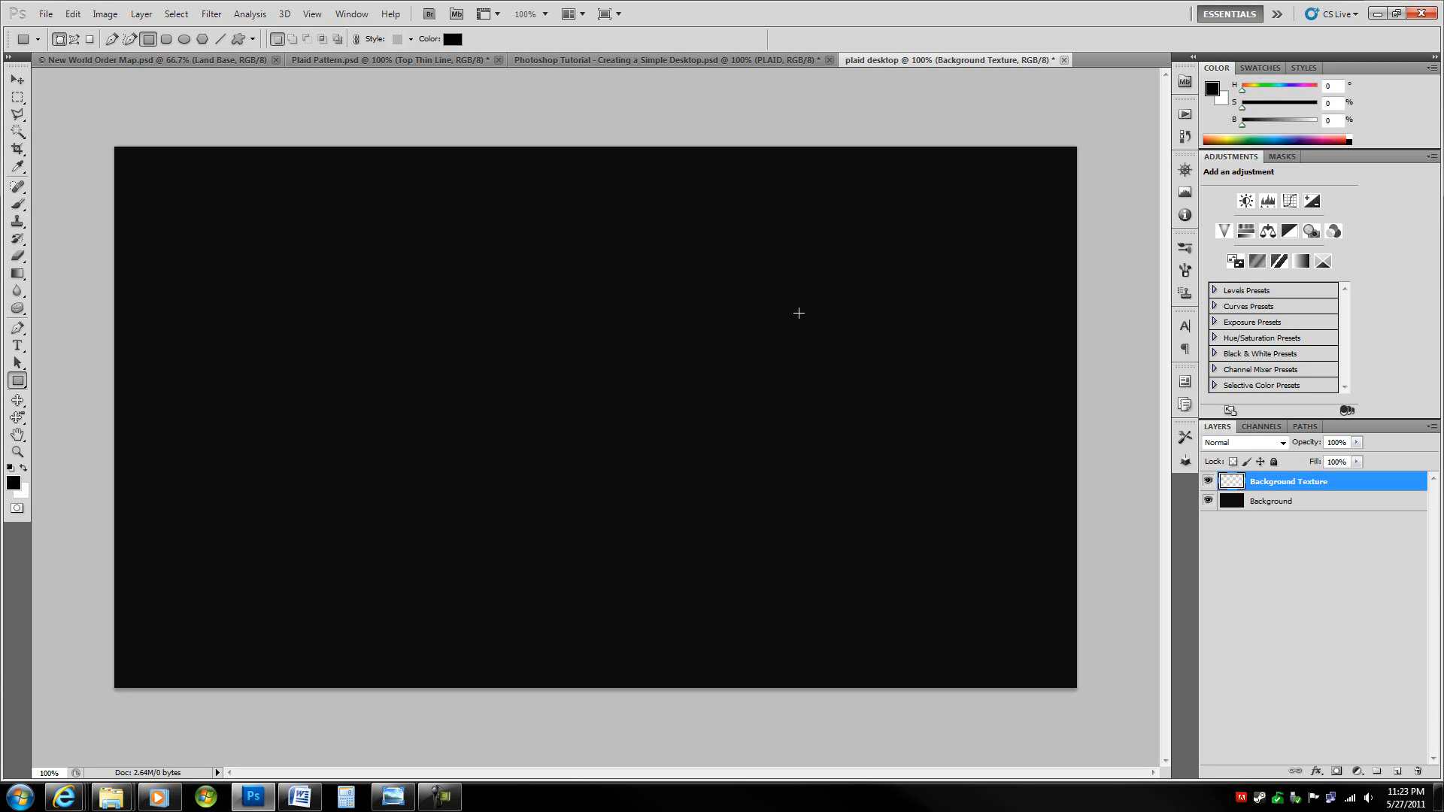
Step: Fill the Background Texture layer with dark gray #333333 by raising the fill colour's brightness to 20%
{"action": "key", "text": "shift+F5"}
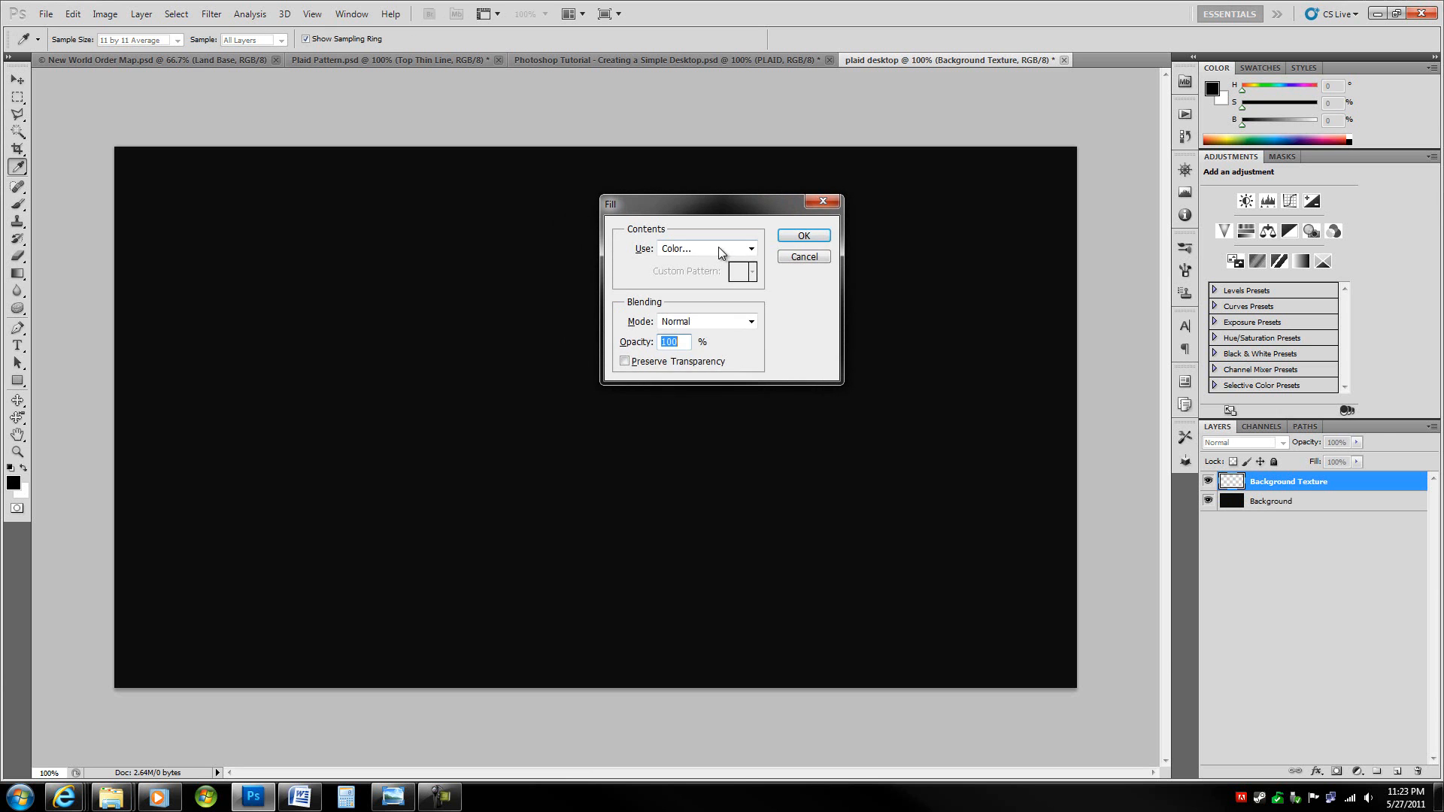
{"action": "left_click", "coordinate": [748, 249]}
{"action": "left_click", "coordinate": [674, 287]}
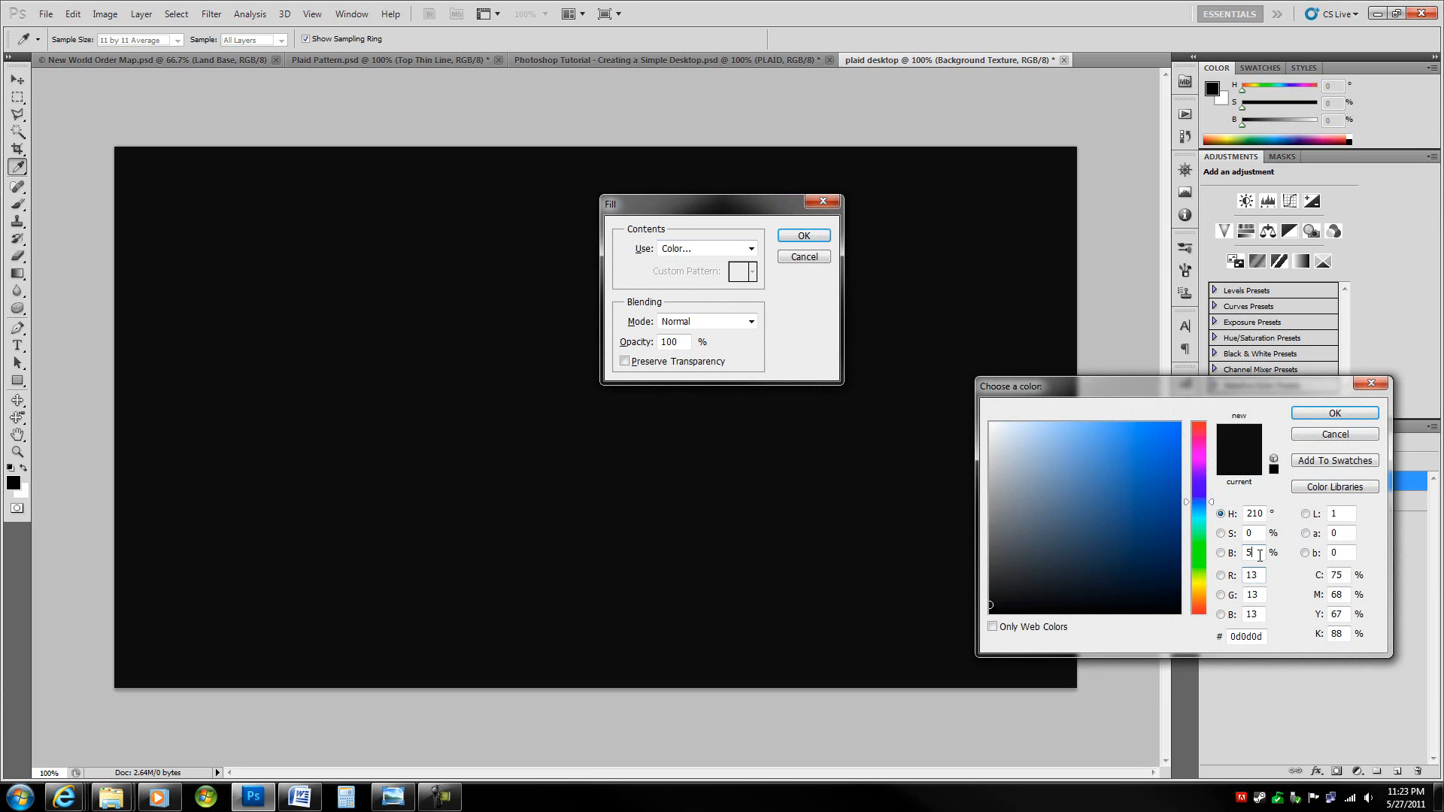
{"action": "key", "text": "Up"}
{"action": "key", "text": "Up"}
{"action": "key", "text": "Up"}
{"action": "key", "text": "Up"}
{"action": "key", "text": "Up"}
{"action": "key", "text": "Up"}
{"action": "key", "text": "Up"}
{"action": "key", "text": "Up"}
{"action": "key", "text": "Up"}
{"action": "key", "text": "Up"}
{"action": "key", "text": "Up"}
{"action": "key", "text": "Up"}
{"action": "key", "text": "Up"}
{"action": "key", "text": "Up"}
{"action": "key", "text": "Up"}
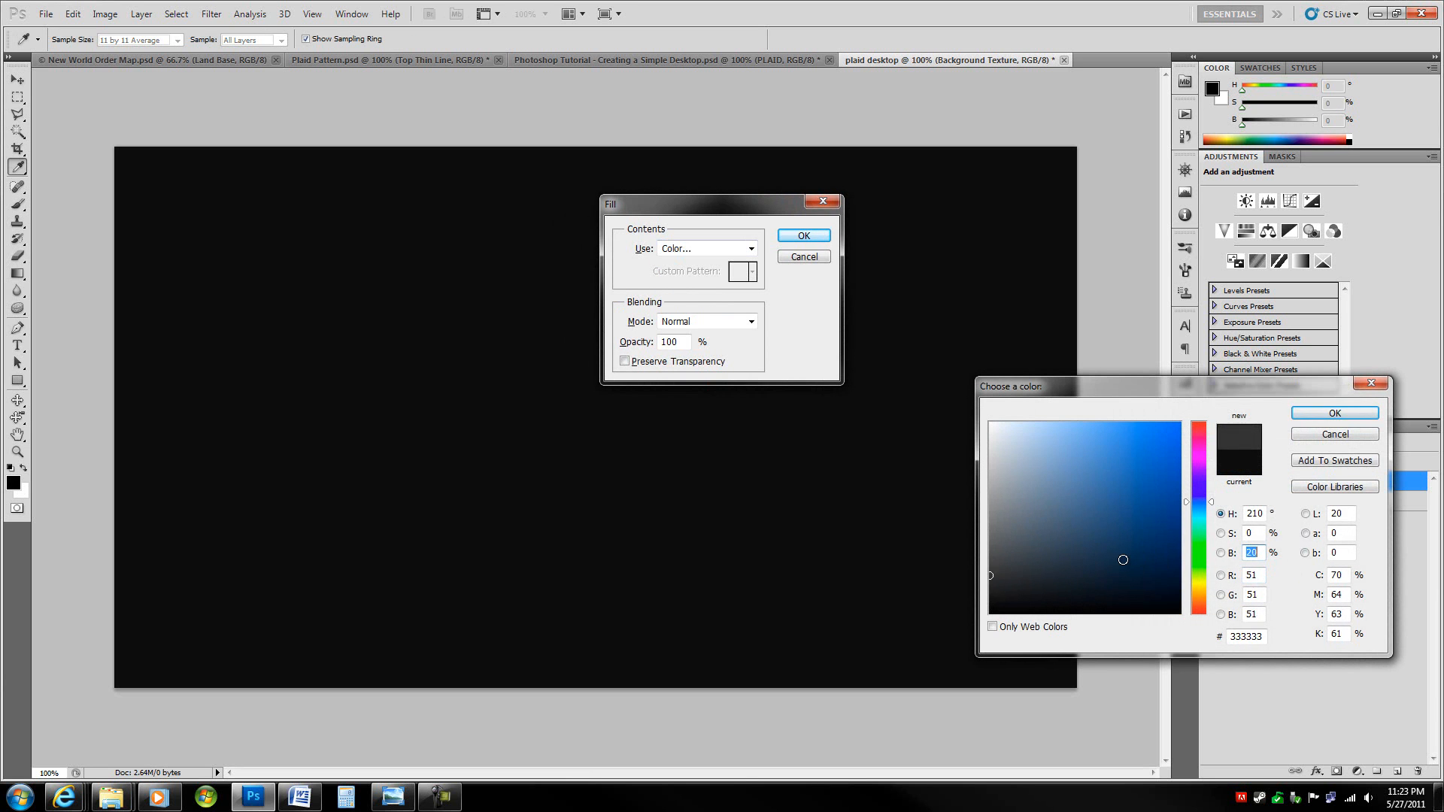
{"action": "key", "text": "Return"}
{"action": "key", "text": "Return"}
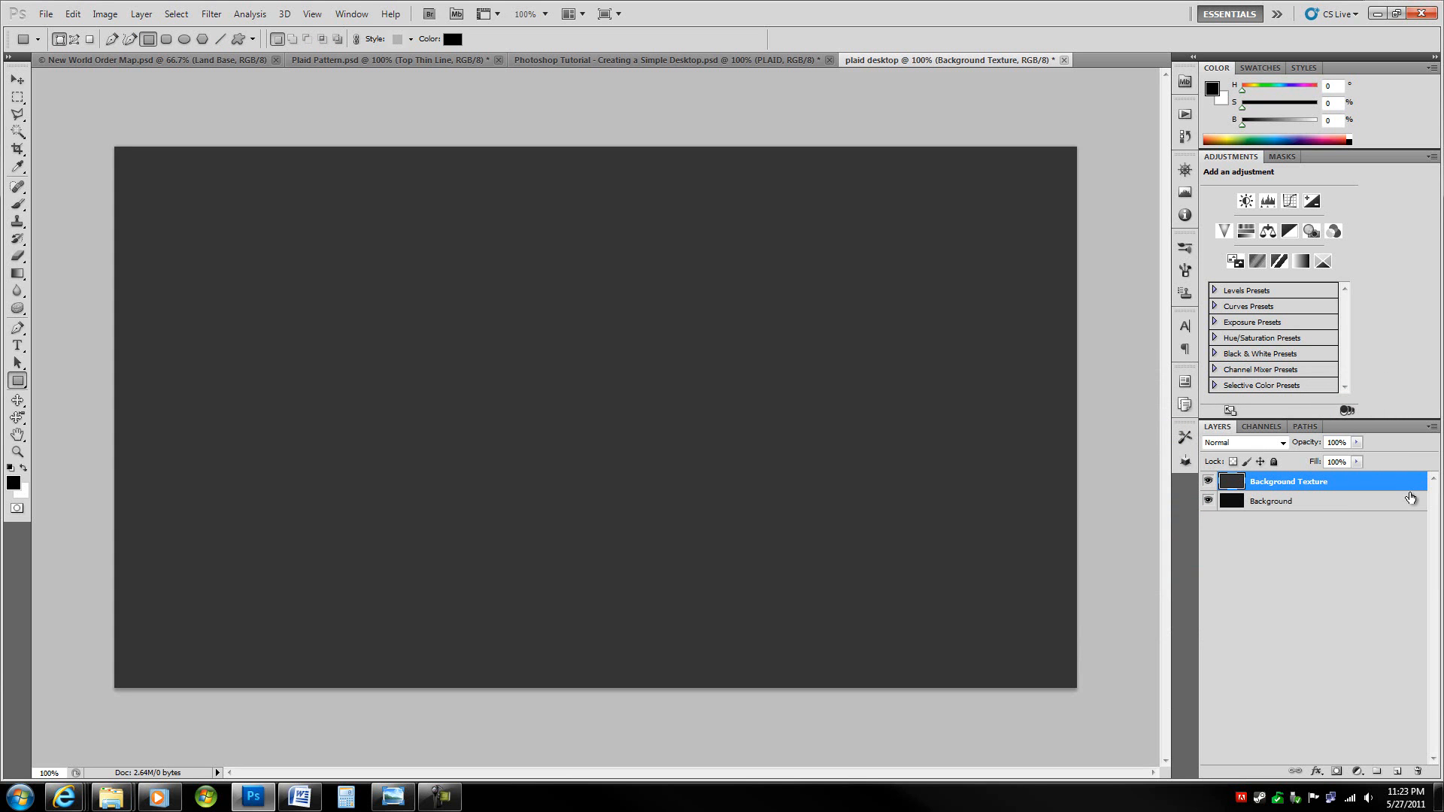
Step: Convert the Background Texture layer to a Smart Object and open the Craquelure texture filter for it
{"action": "right_click", "coordinate": [1391, 480]}
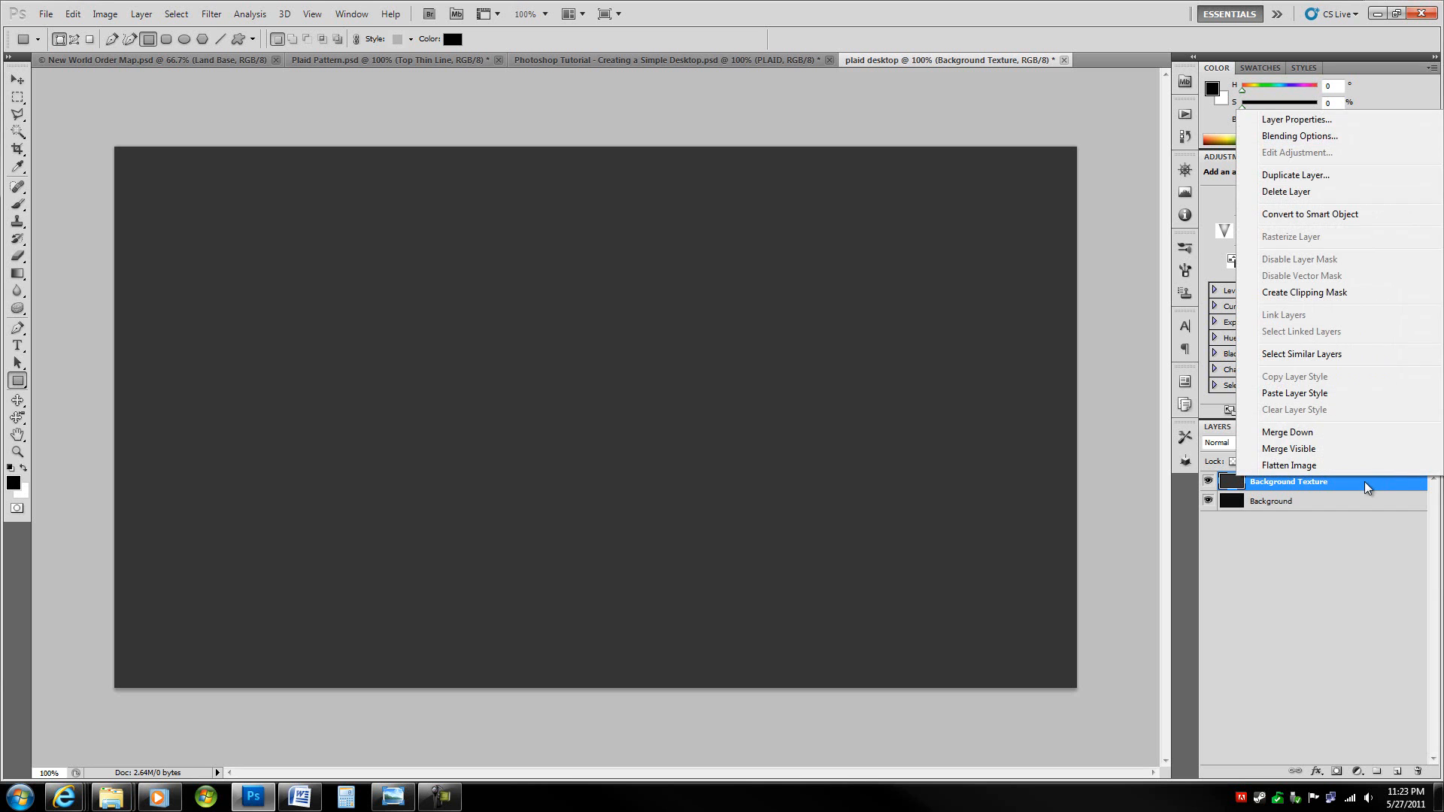
{"action": "left_click", "coordinate": [1329, 220]}
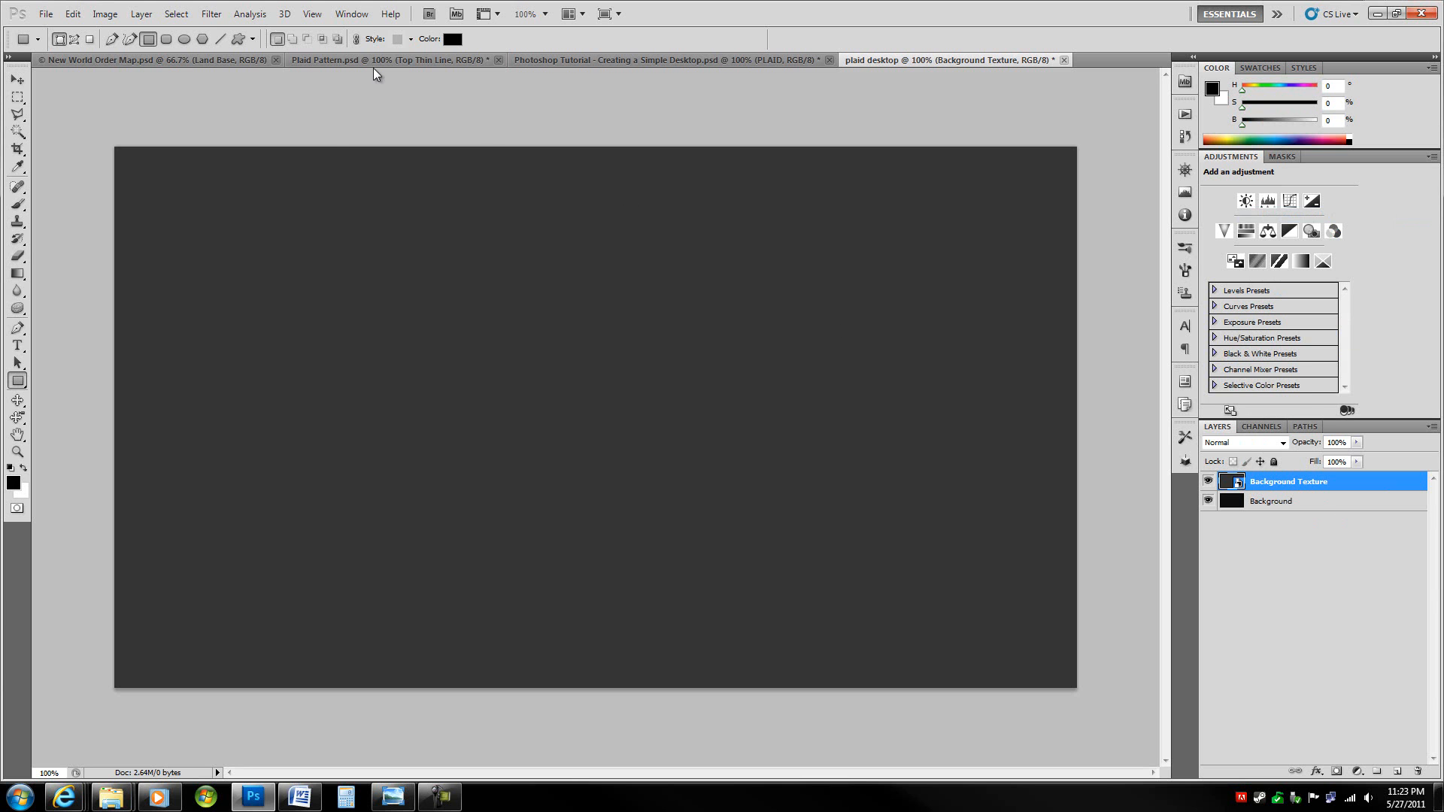
{"action": "left_click", "coordinate": [212, 15]}
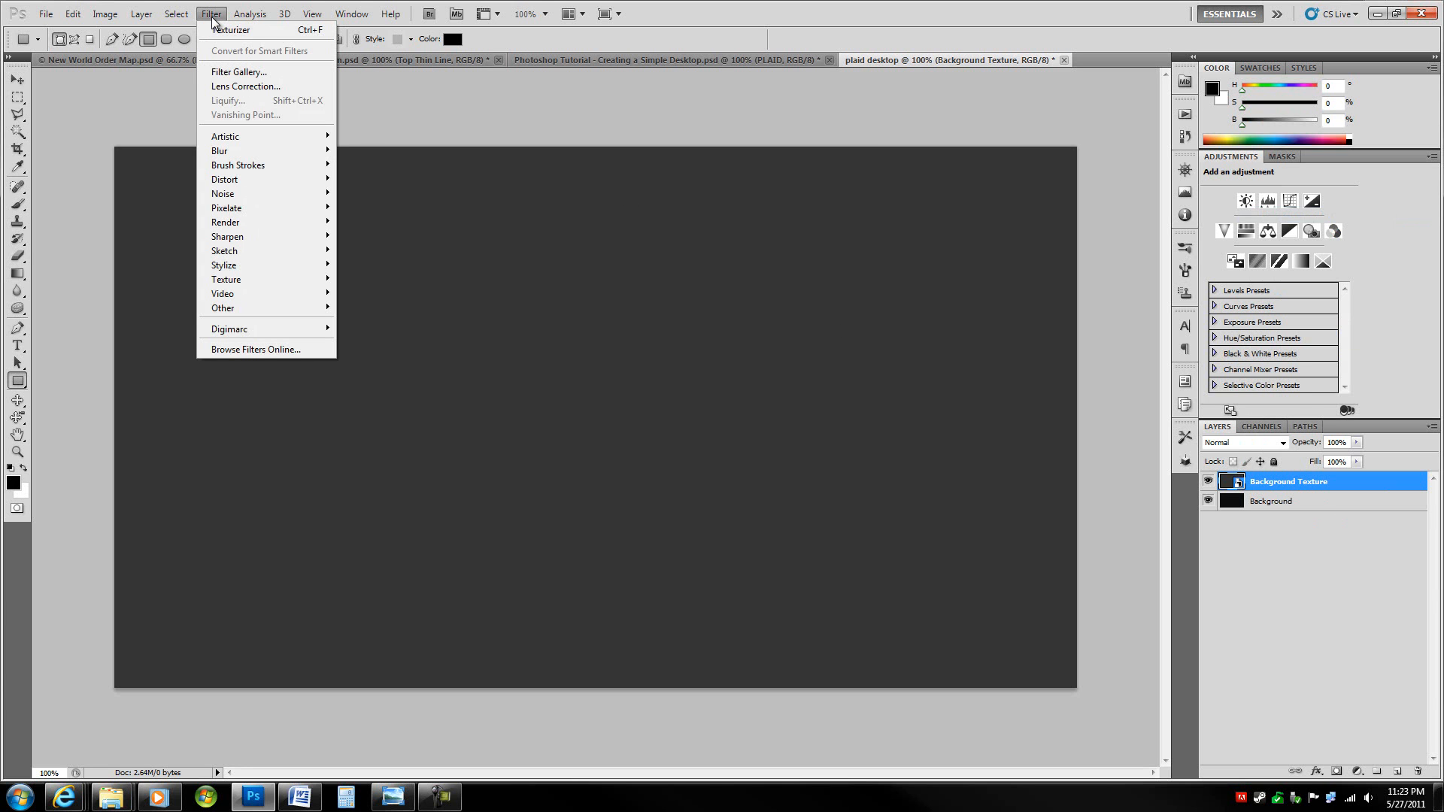
{"action": "mouse_move", "coordinate": [271, 301]}
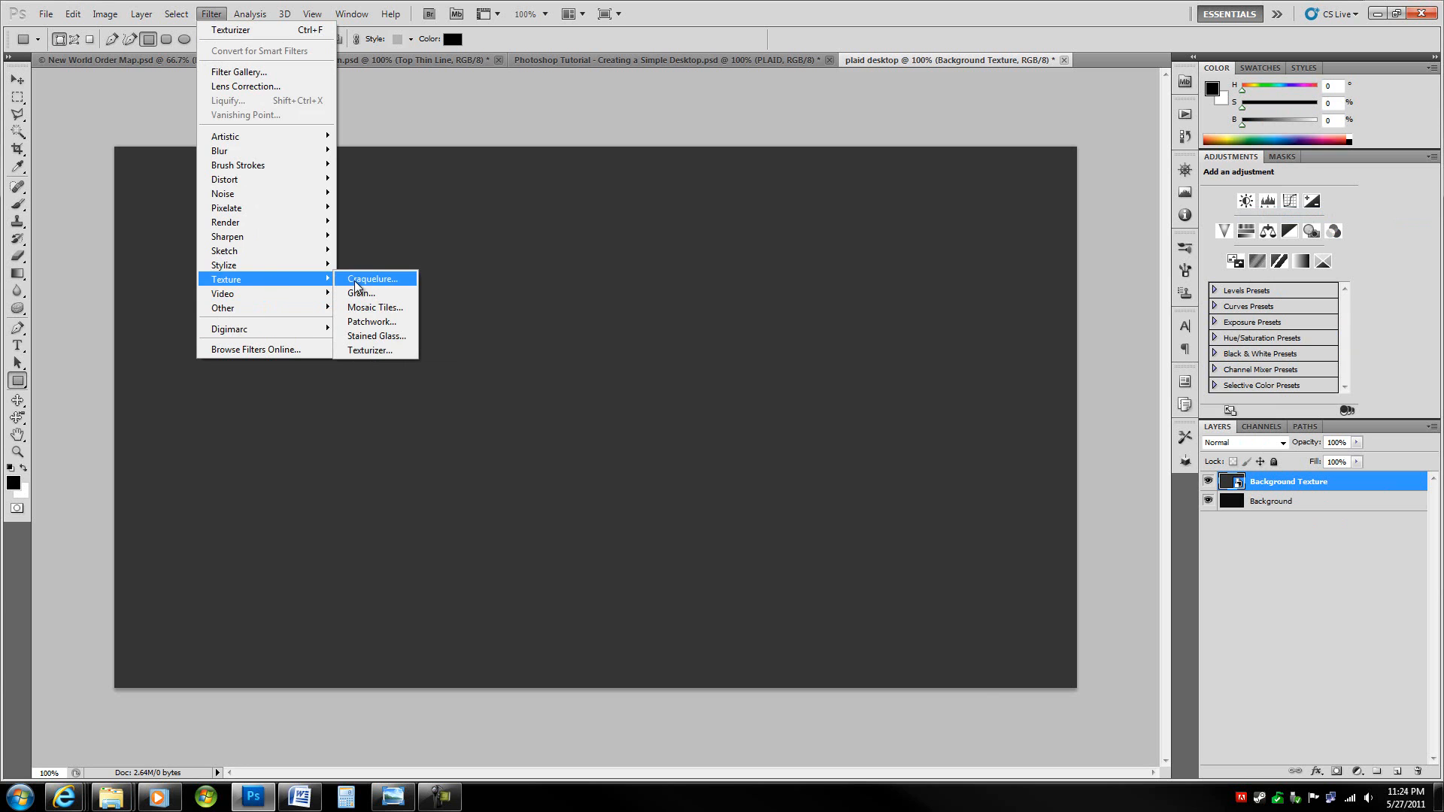
{"action": "left_click", "coordinate": [354, 282]}
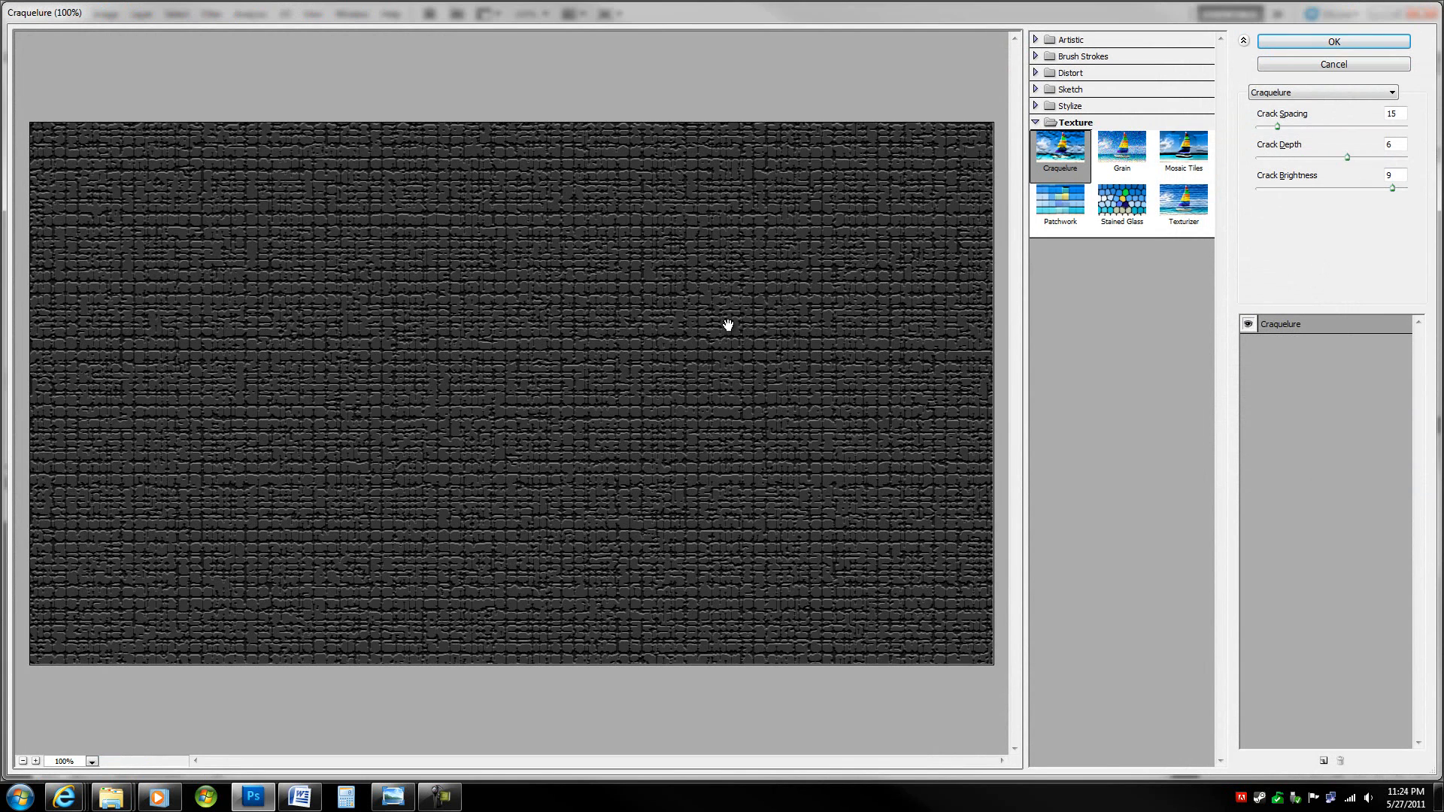
Step: Set Craquelure to crack spacing 11, crack depth 1 and crack brightness 10, then stack a second Craquelure effect on it
{"action": "mouse_move", "coordinate": [1277, 126]}
{"action": "left_mouse_down"}
{"action": "mouse_move", "coordinate": [1256, 129]}
{"action": "mouse_move", "coordinate": [1273, 126]}
{"action": "left_mouse_up"}
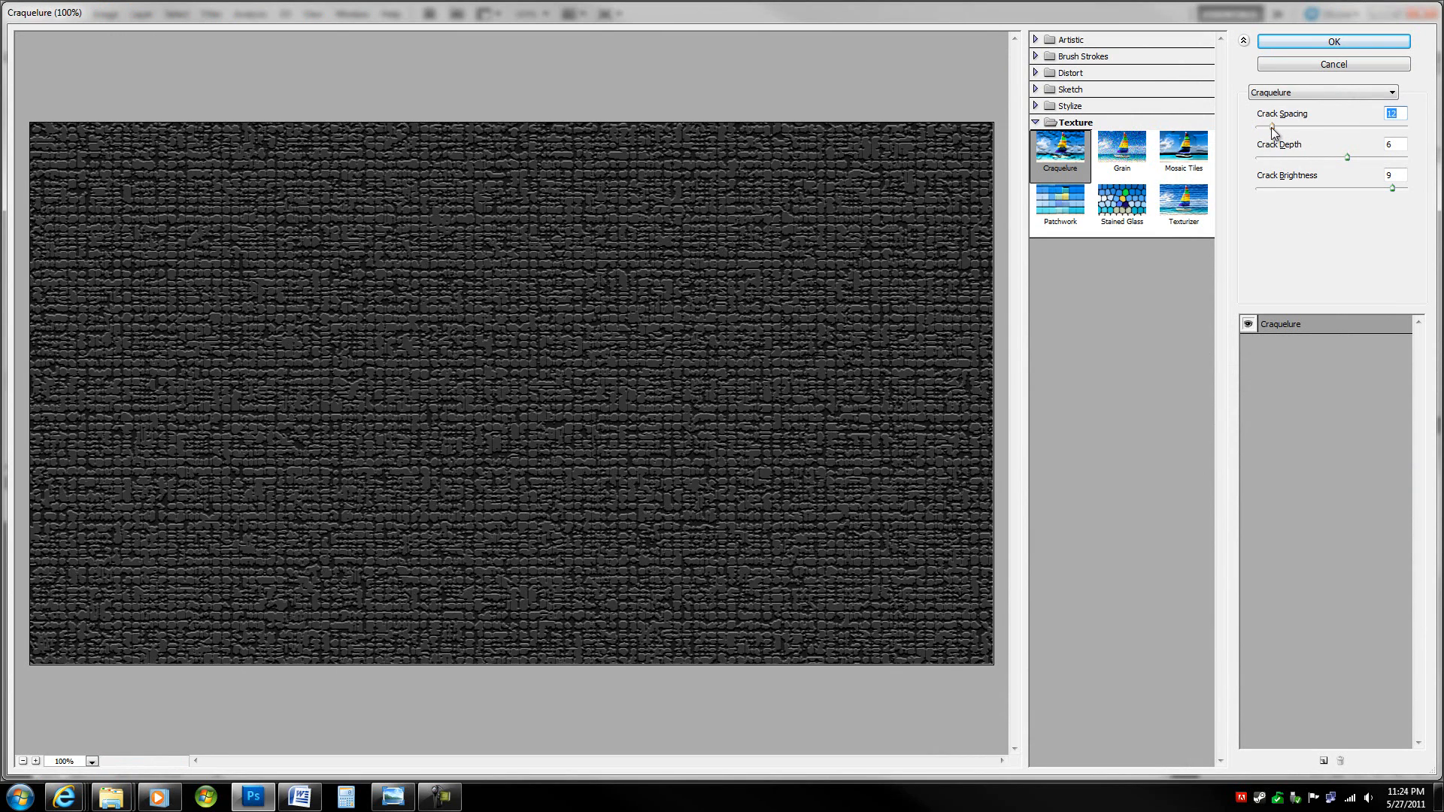
{"action": "left_click_drag", "start_coordinate": [1271, 128], "coordinate": [1271, 129]}
{"action": "left_click_drag", "start_coordinate": [1270, 128], "coordinate": [1271, 130]}
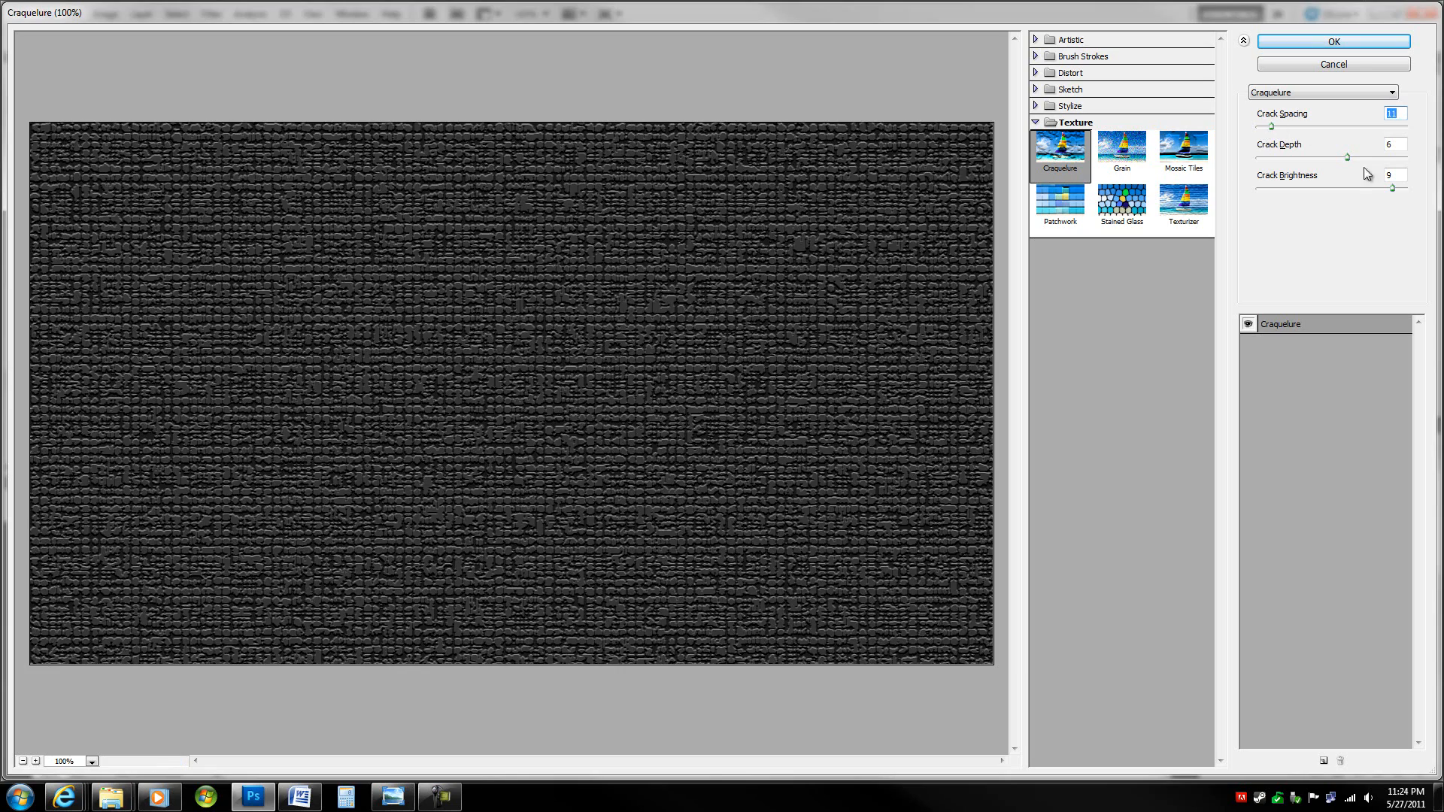
{"action": "left_click_drag", "start_coordinate": [1347, 156], "coordinate": [1274, 155]}
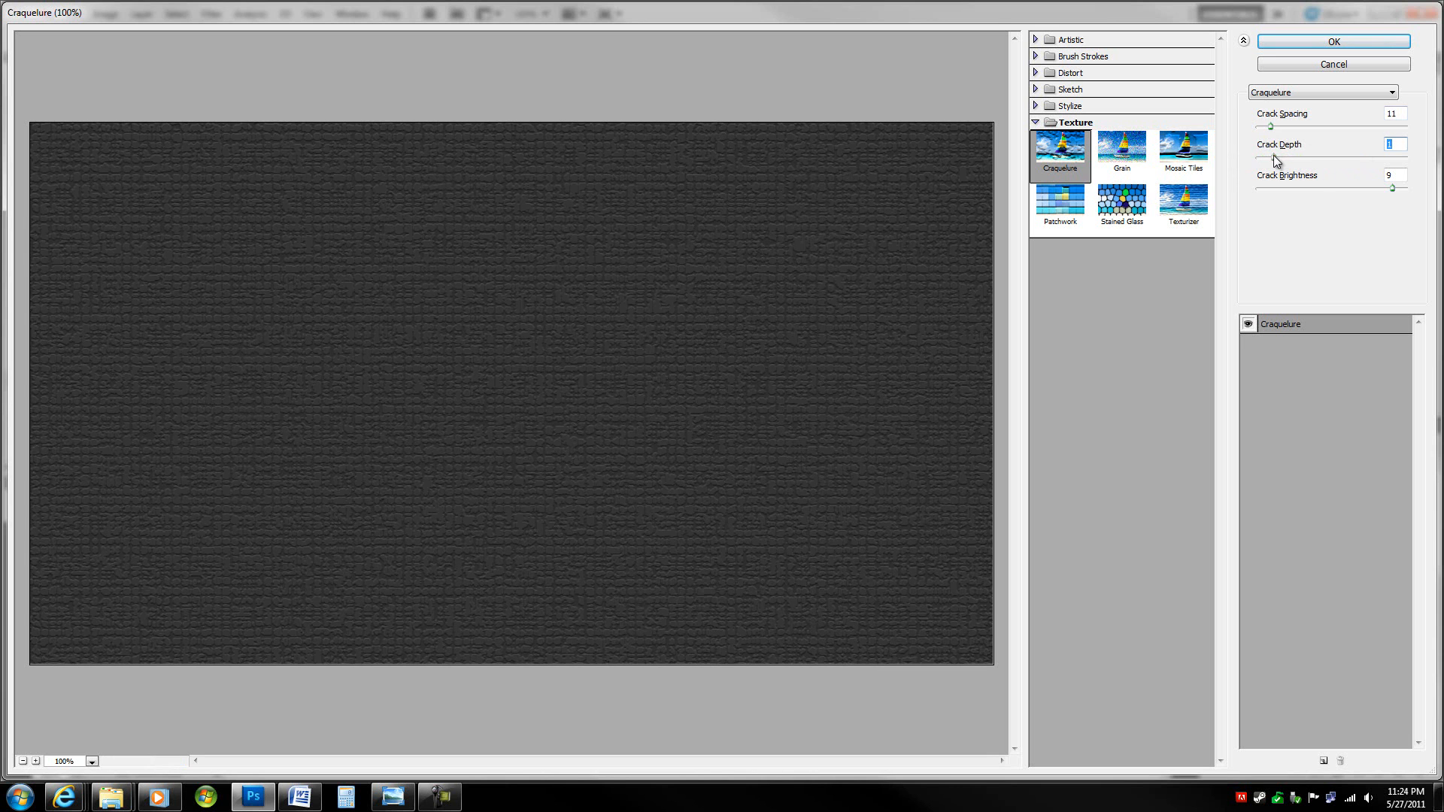
{"action": "left_click_drag", "start_coordinate": [1391, 191], "coordinate": [1442, 186]}
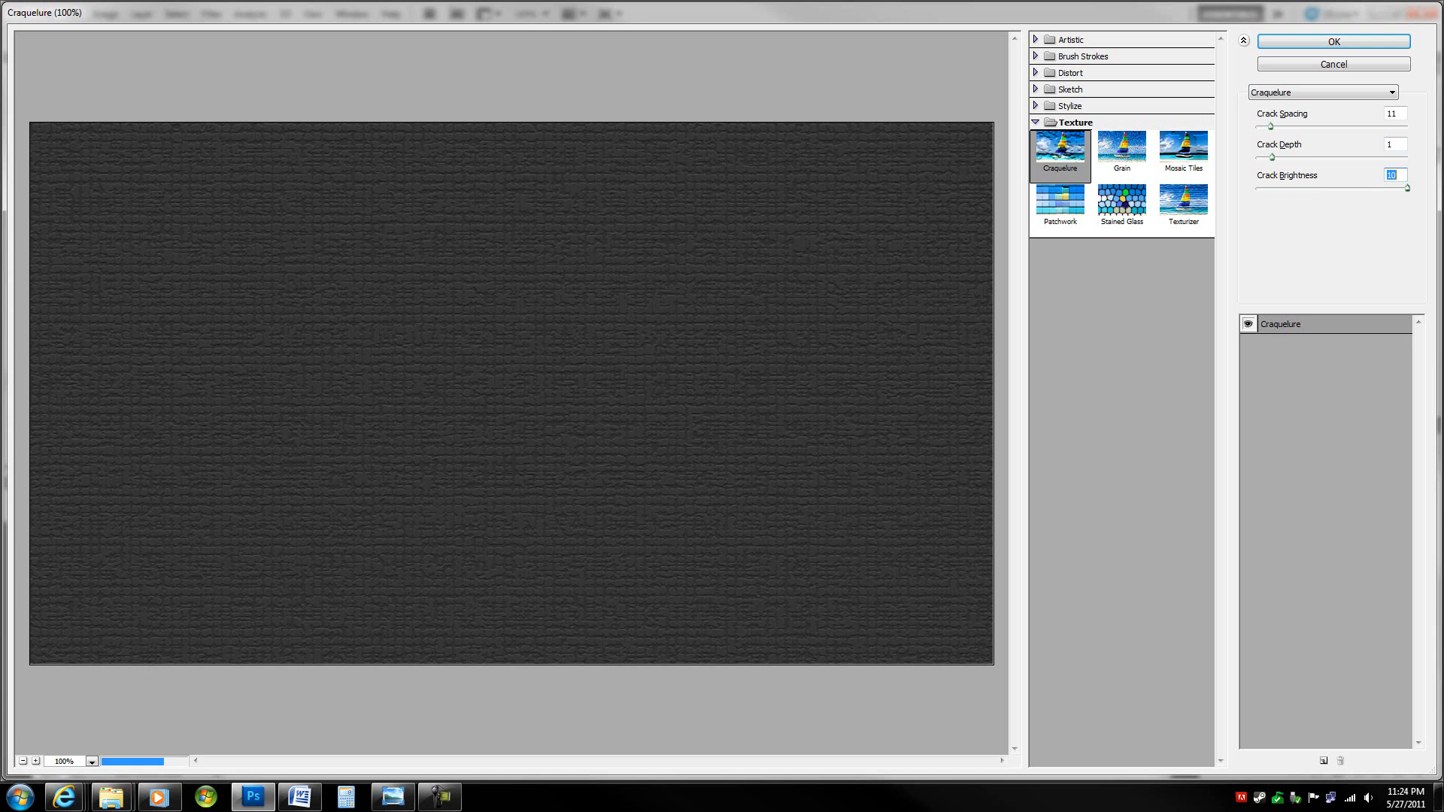
{"action": "left_click_drag", "start_coordinate": [1270, 157], "coordinate": [1274, 160]}
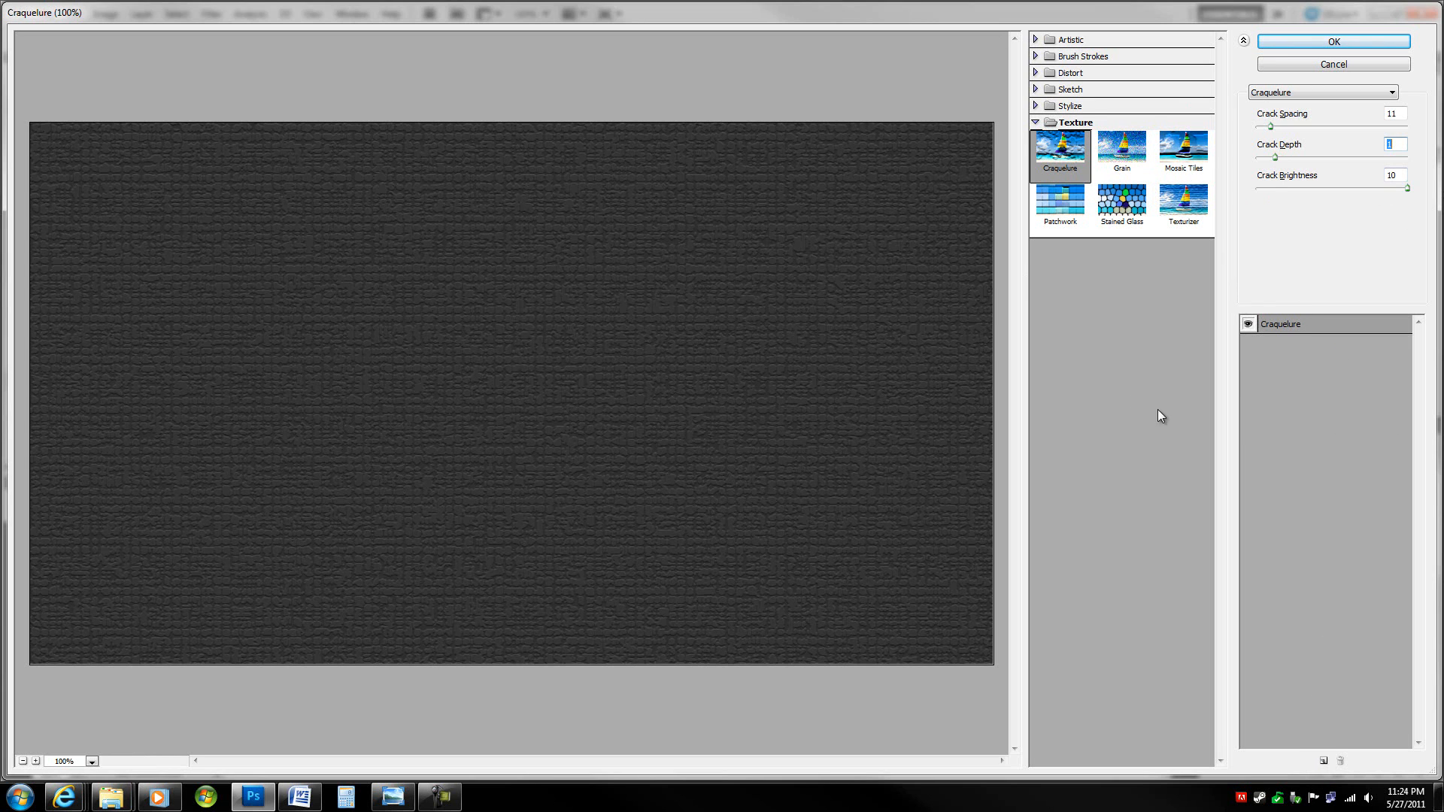
{"action": "left_click", "coordinate": [1323, 760]}
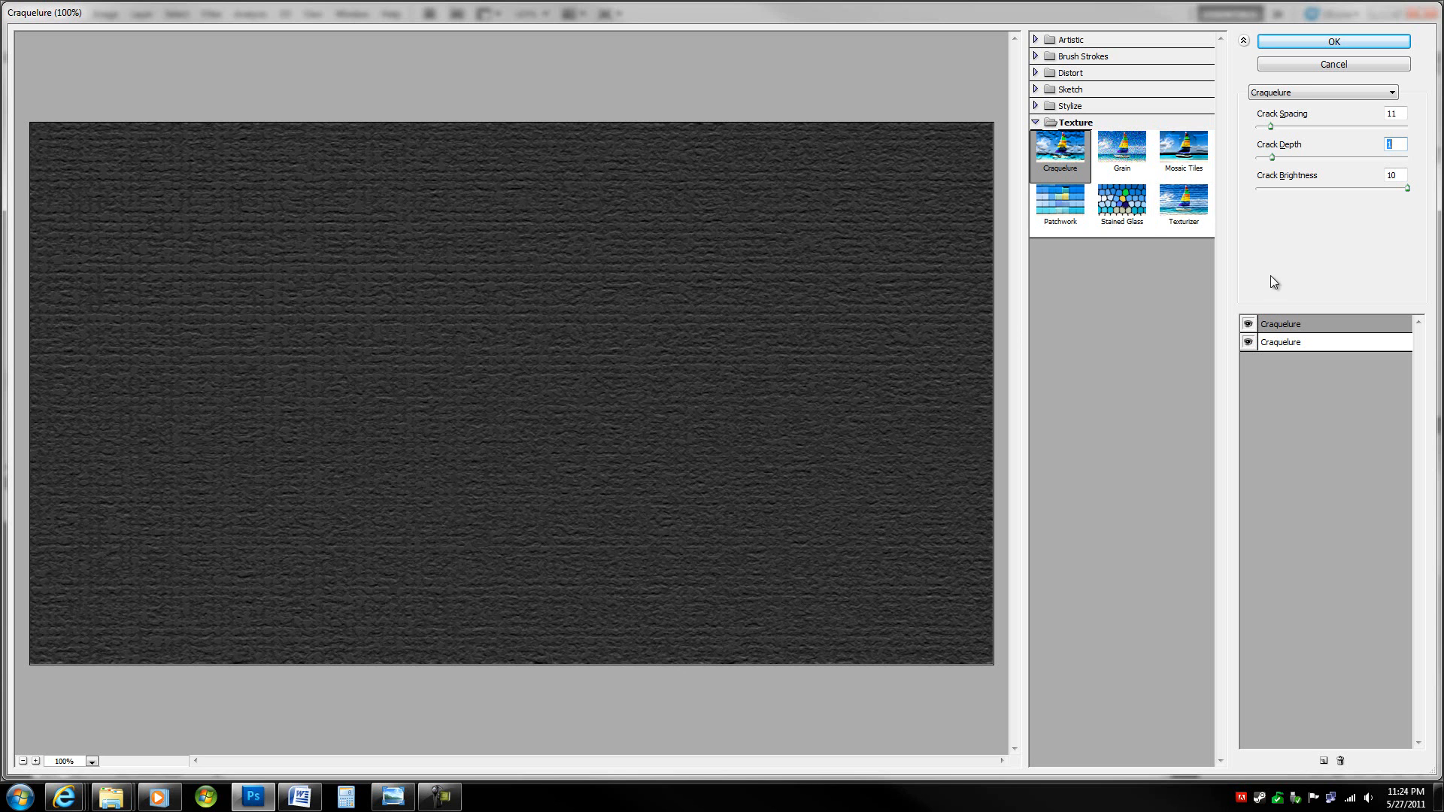
Step: Change the upper Craquelure effect to Texturizer with Canvas texture, scaling 75%, relief 2 and light from Top, and apply the filter stack
{"action": "left_click", "coordinate": [1177, 199]}
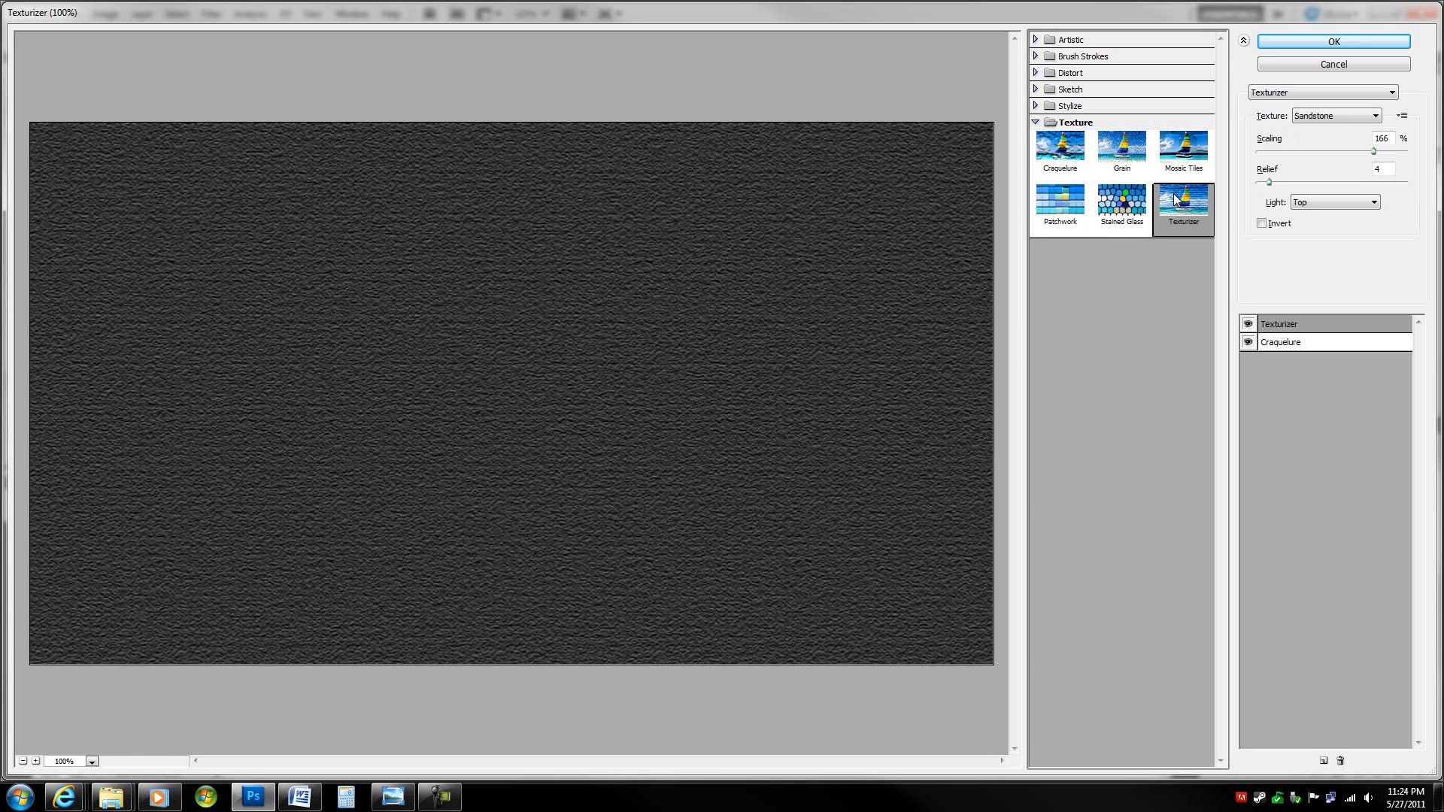
{"action": "left_click", "coordinate": [1326, 118]}
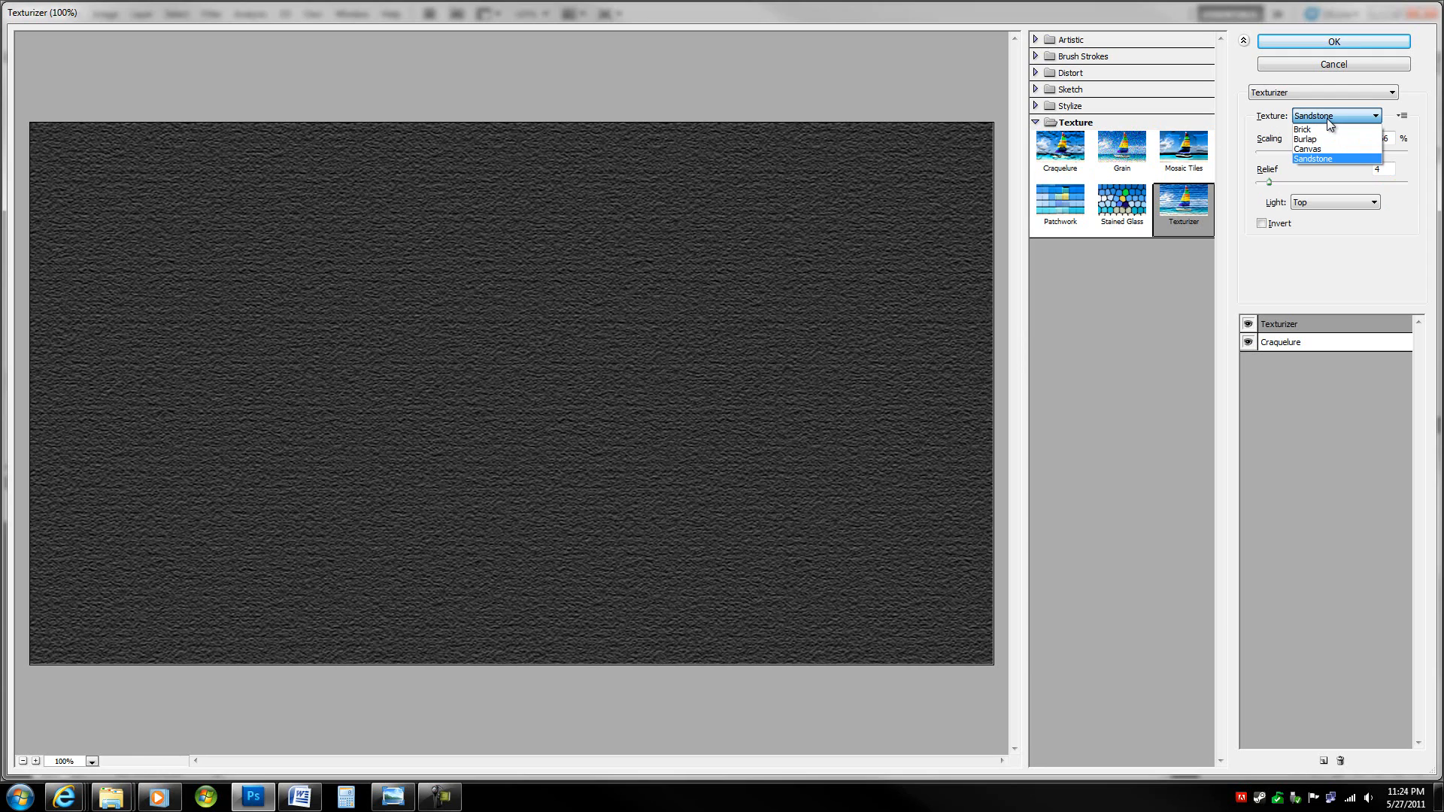
{"action": "left_click", "coordinate": [1330, 149]}
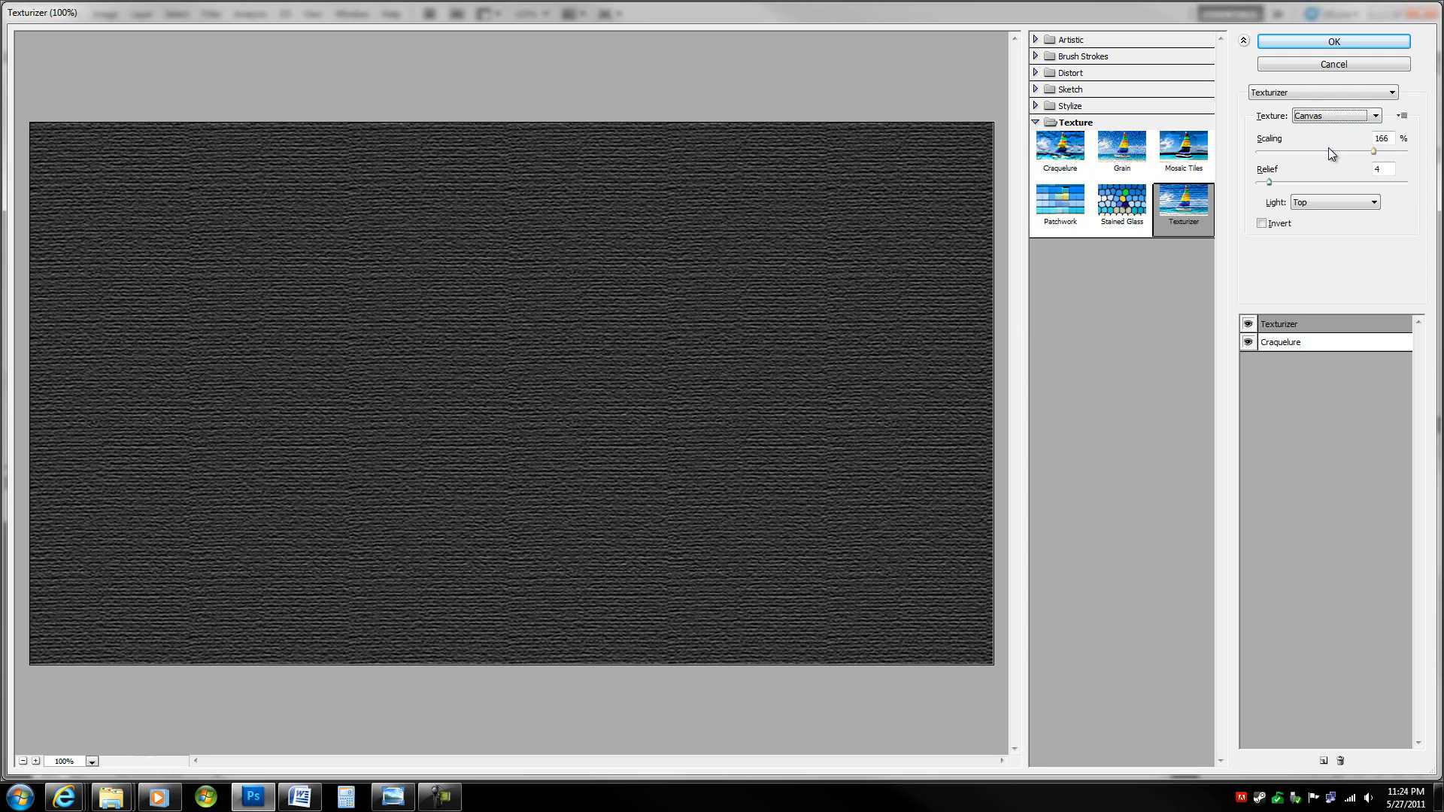
{"action": "left_click_drag", "start_coordinate": [1373, 151], "coordinate": [1264, 183]}
{"action": "left_click", "coordinate": [1268, 182]}
{"action": "left_click", "coordinate": [1251, 328]}
{"action": "left_click", "coordinate": [1250, 328]}
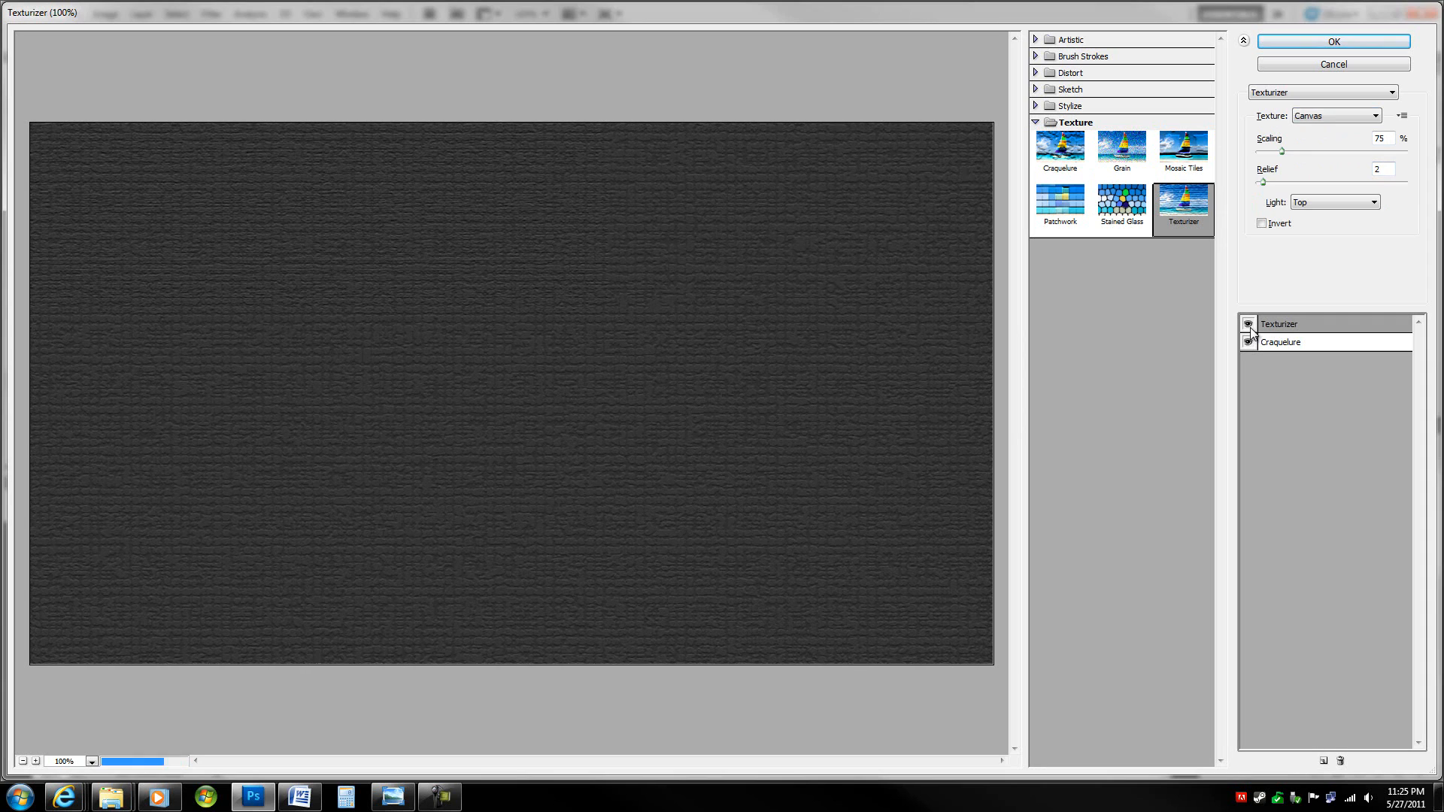
{"action": "left_click", "coordinate": [1330, 42]}
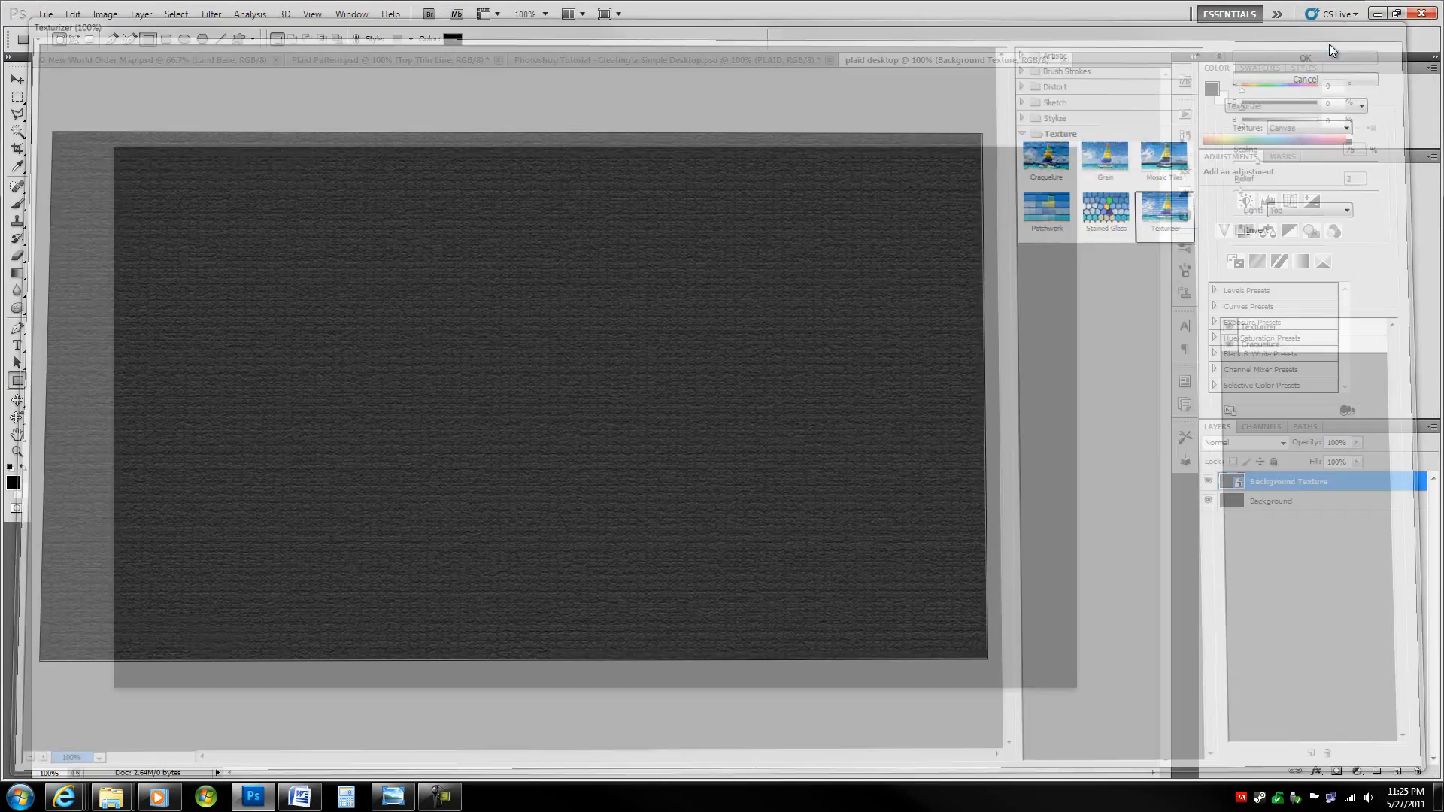
{"action": "left_click", "coordinate": [1423, 483]}
{"action": "left_click", "coordinate": [1422, 483]}
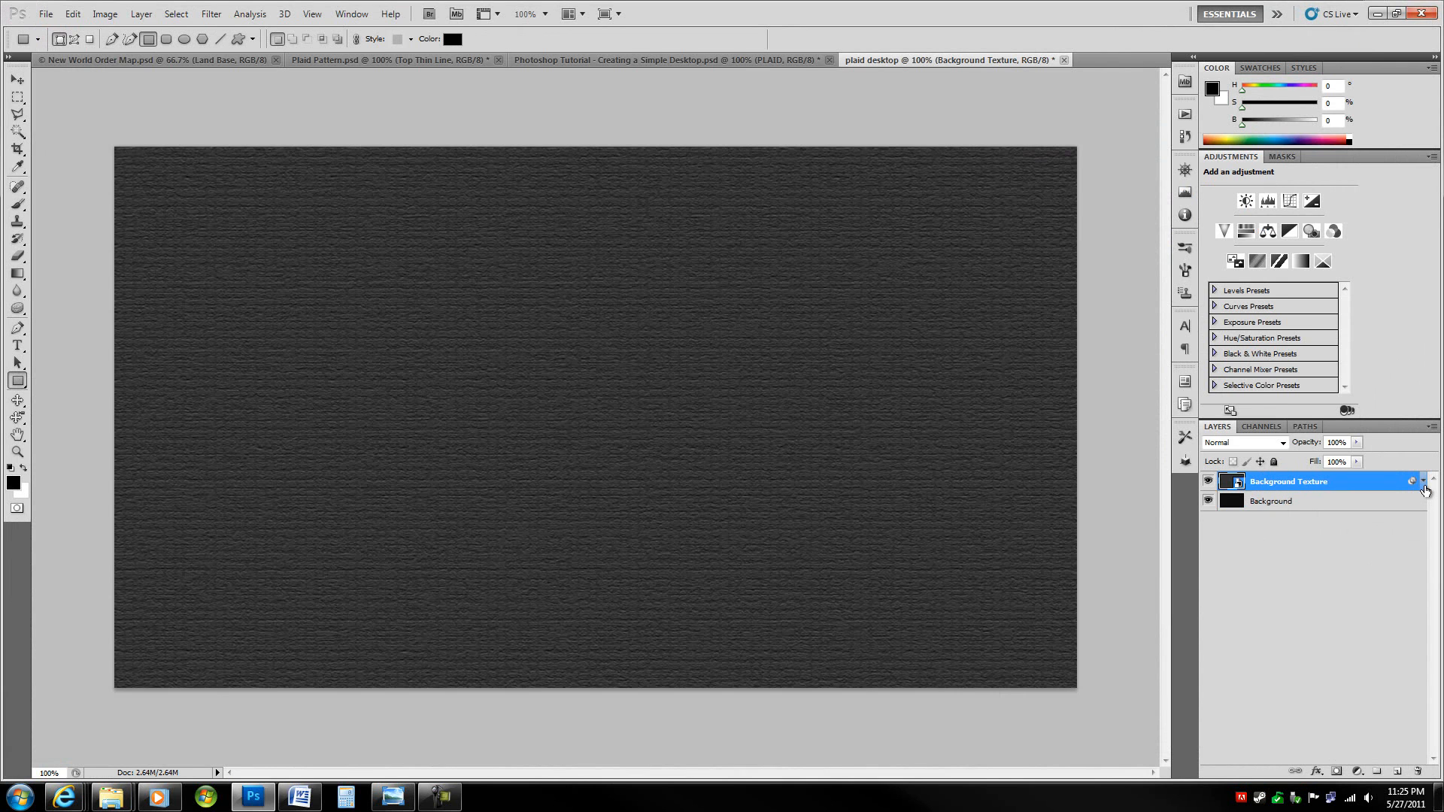
Step: Render Clouds as a smart filter on the Background Texture layer and expand the layer's smart filter list
{"action": "left_click", "coordinate": [214, 15]}
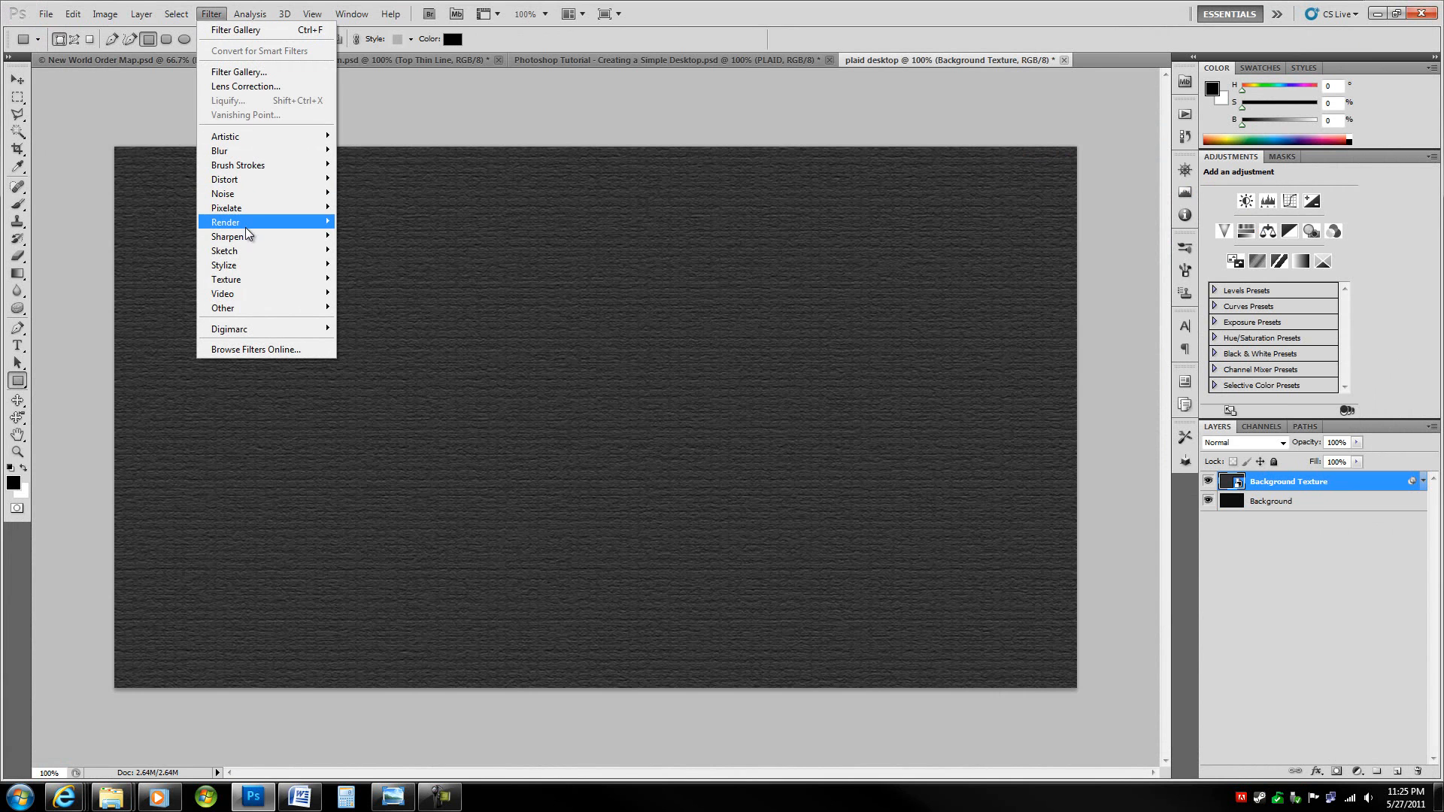
{"action": "mouse_move", "coordinate": [245, 225]}
{"action": "left_click", "coordinate": [366, 220]}
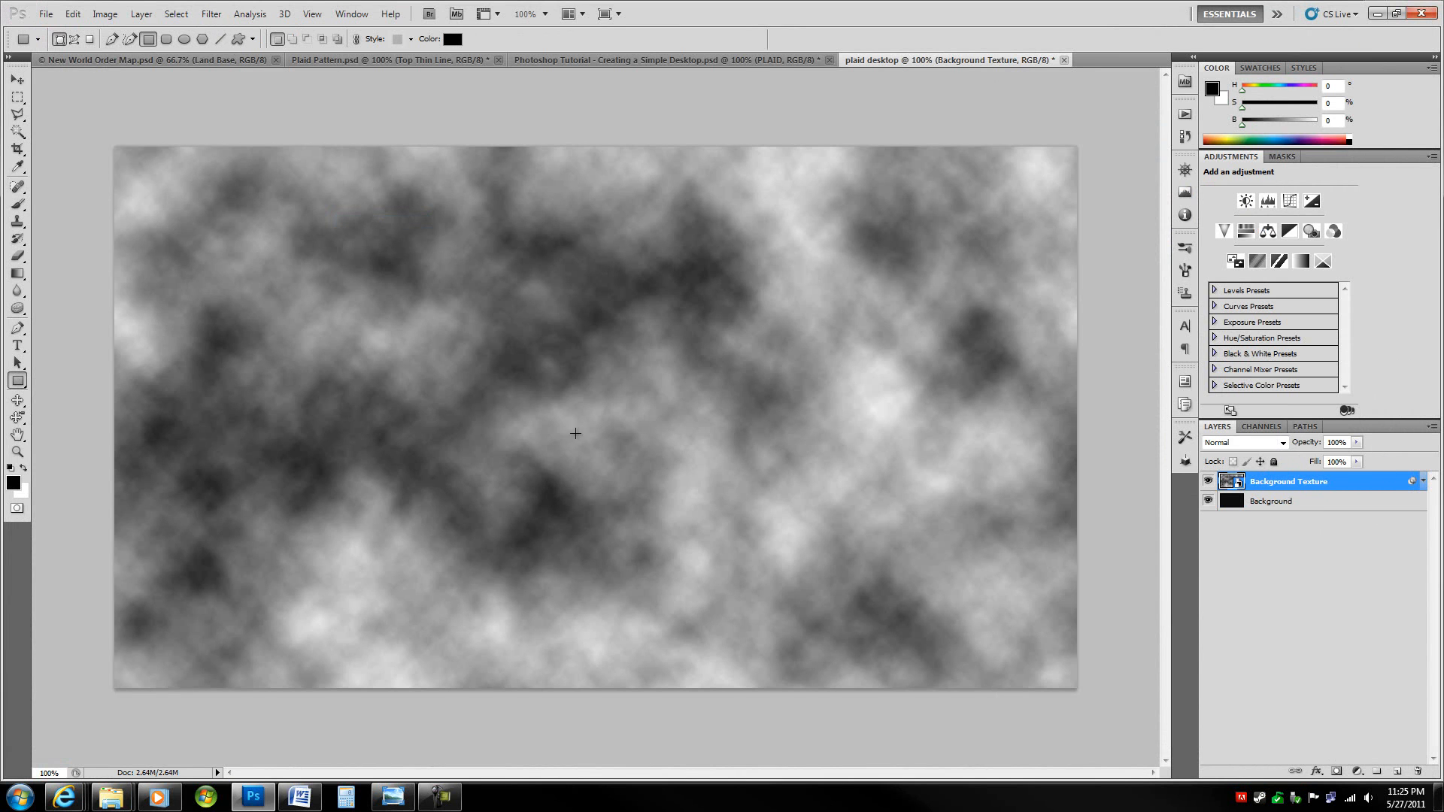
{"action": "left_click", "coordinate": [1423, 480]}
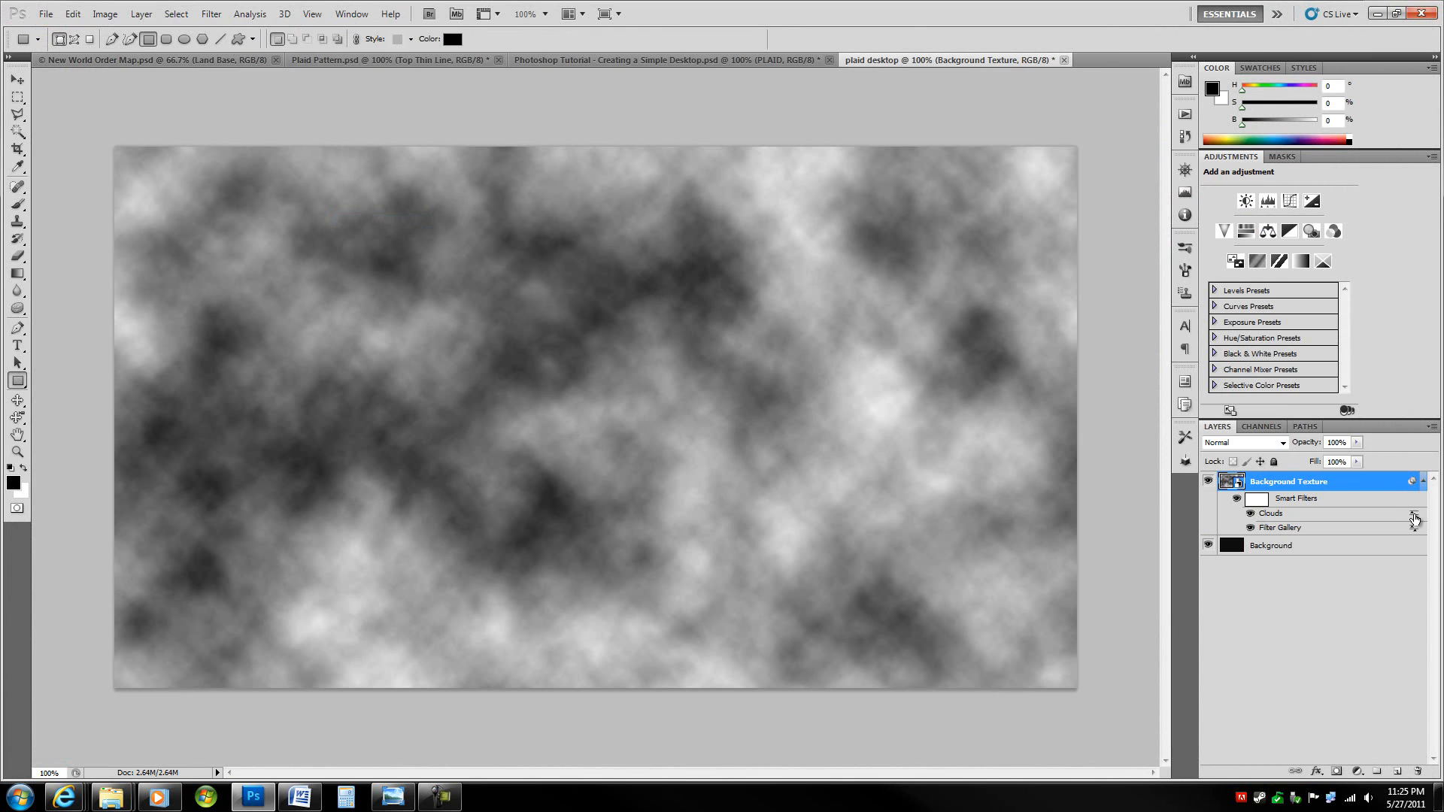
Step: Set the Clouds smart filter's blending options to Overlay mode at 30% opacity
{"action": "double_click", "coordinate": [1414, 519]}
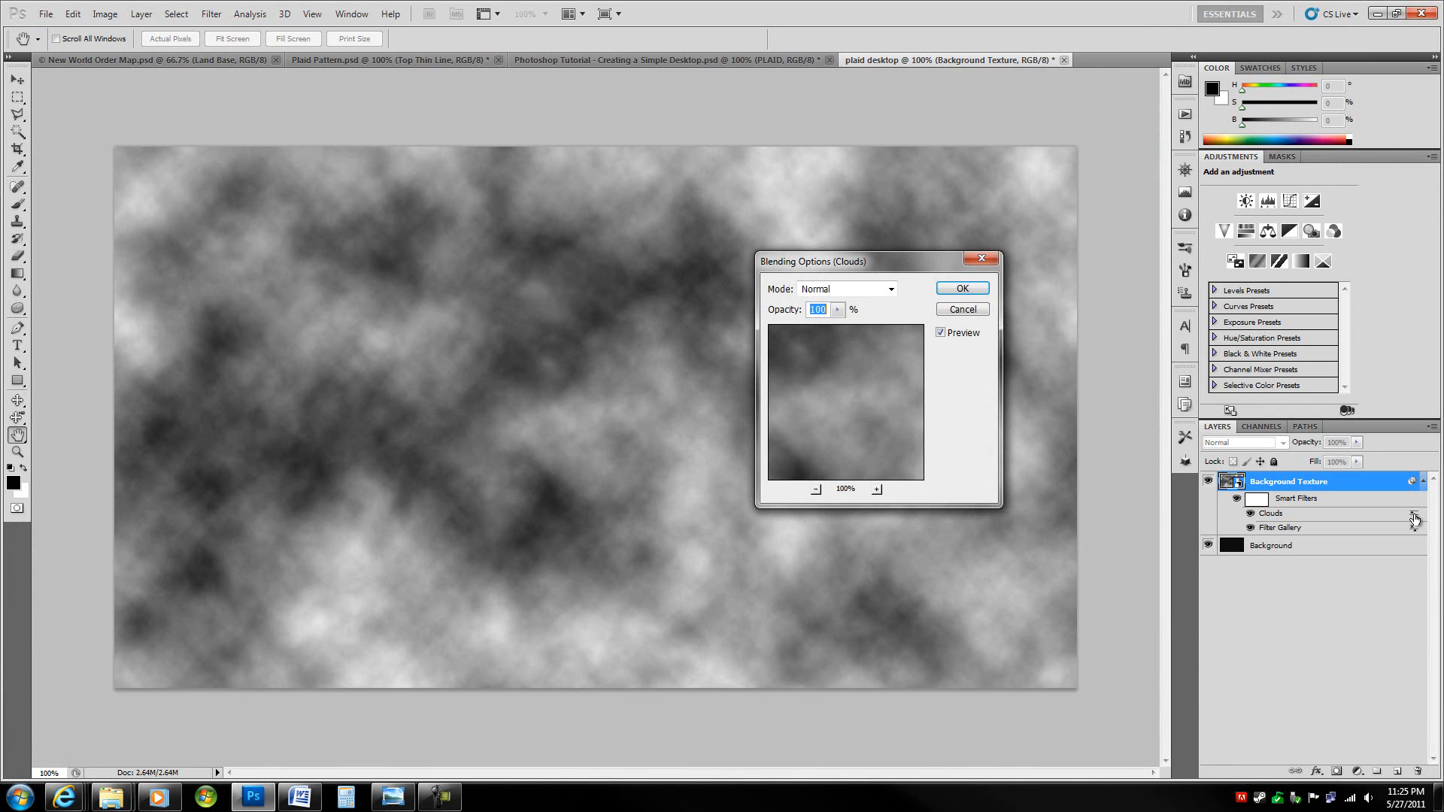
{"action": "left_click", "coordinate": [861, 293]}
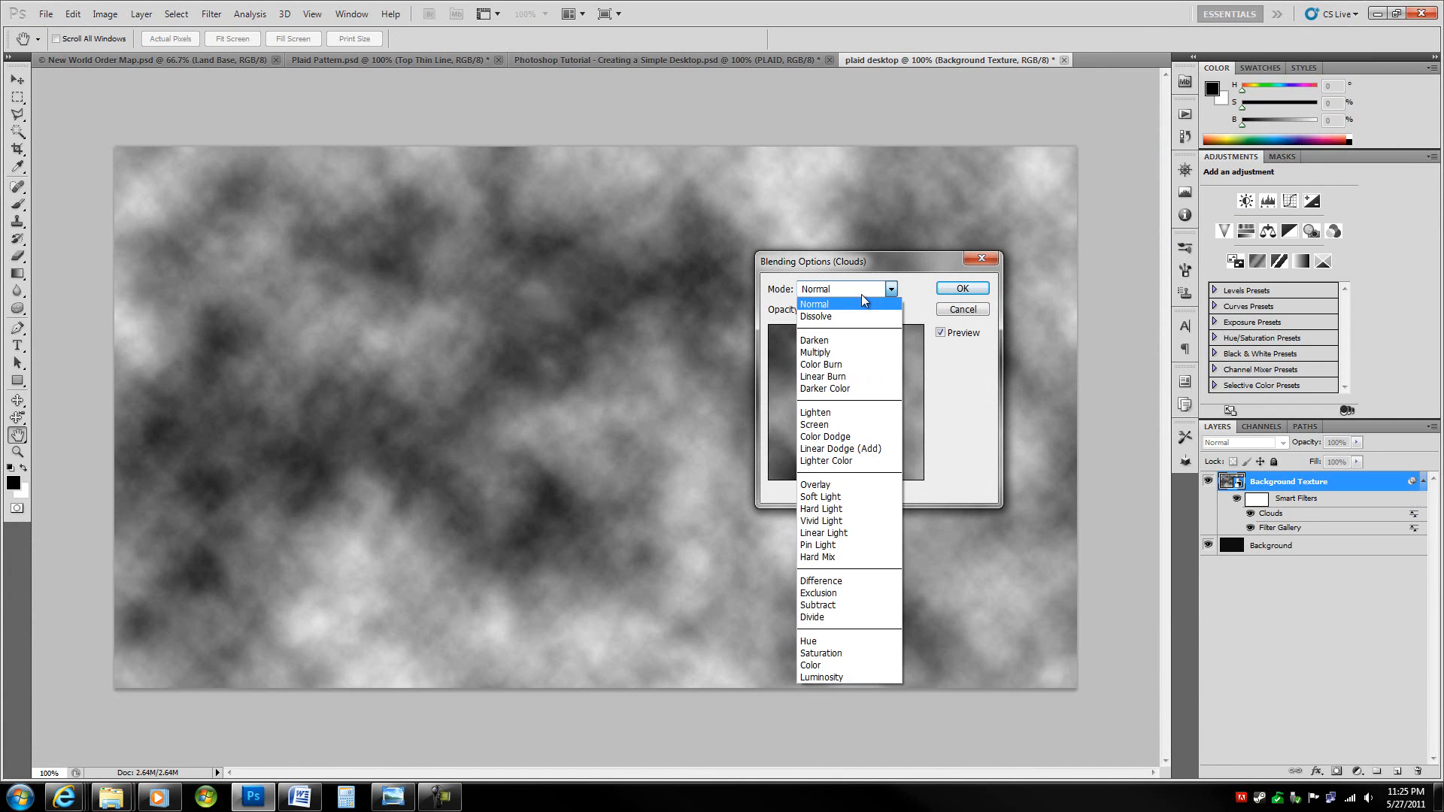
{"action": "left_click", "coordinate": [862, 303]}
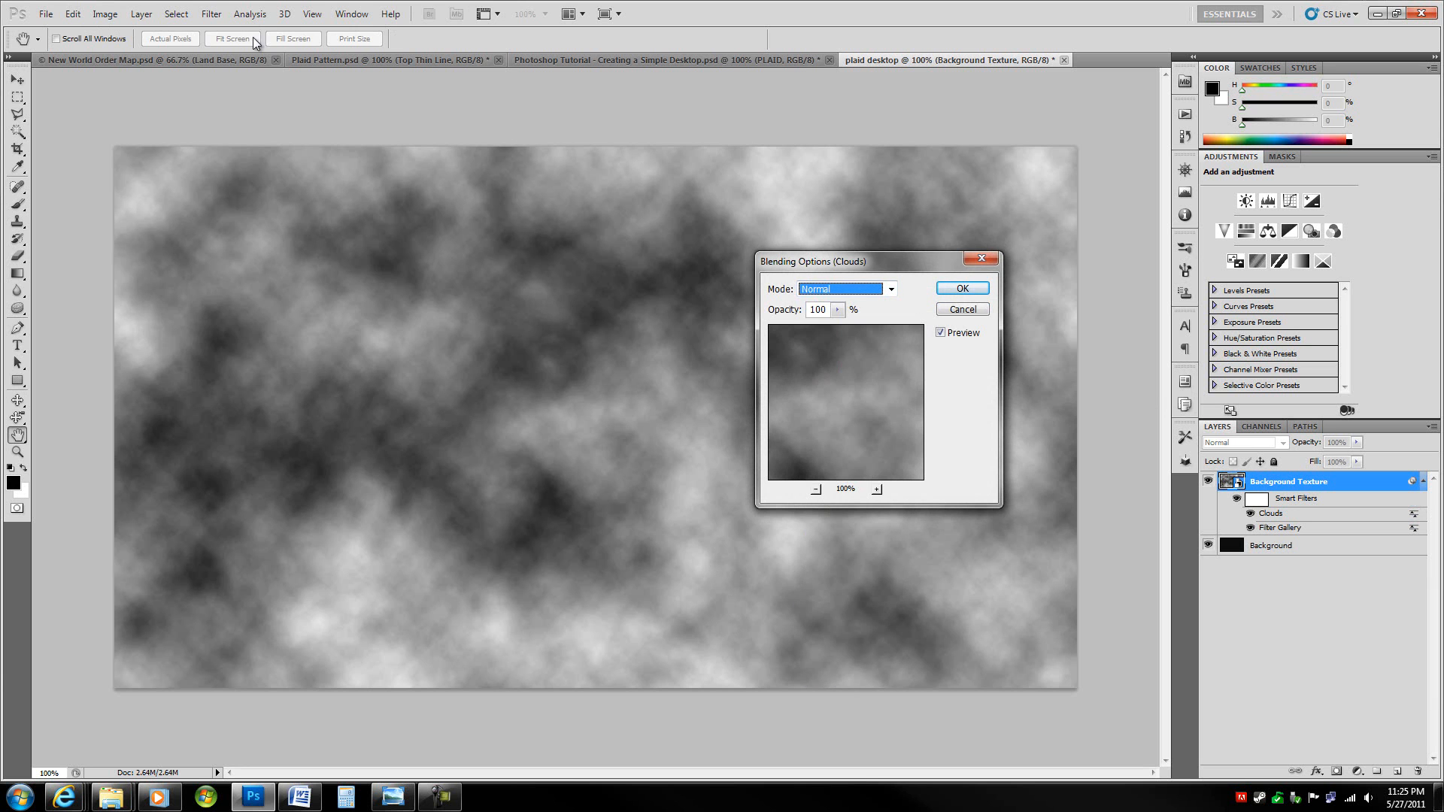
{"action": "left_click", "coordinate": [70, 15]}
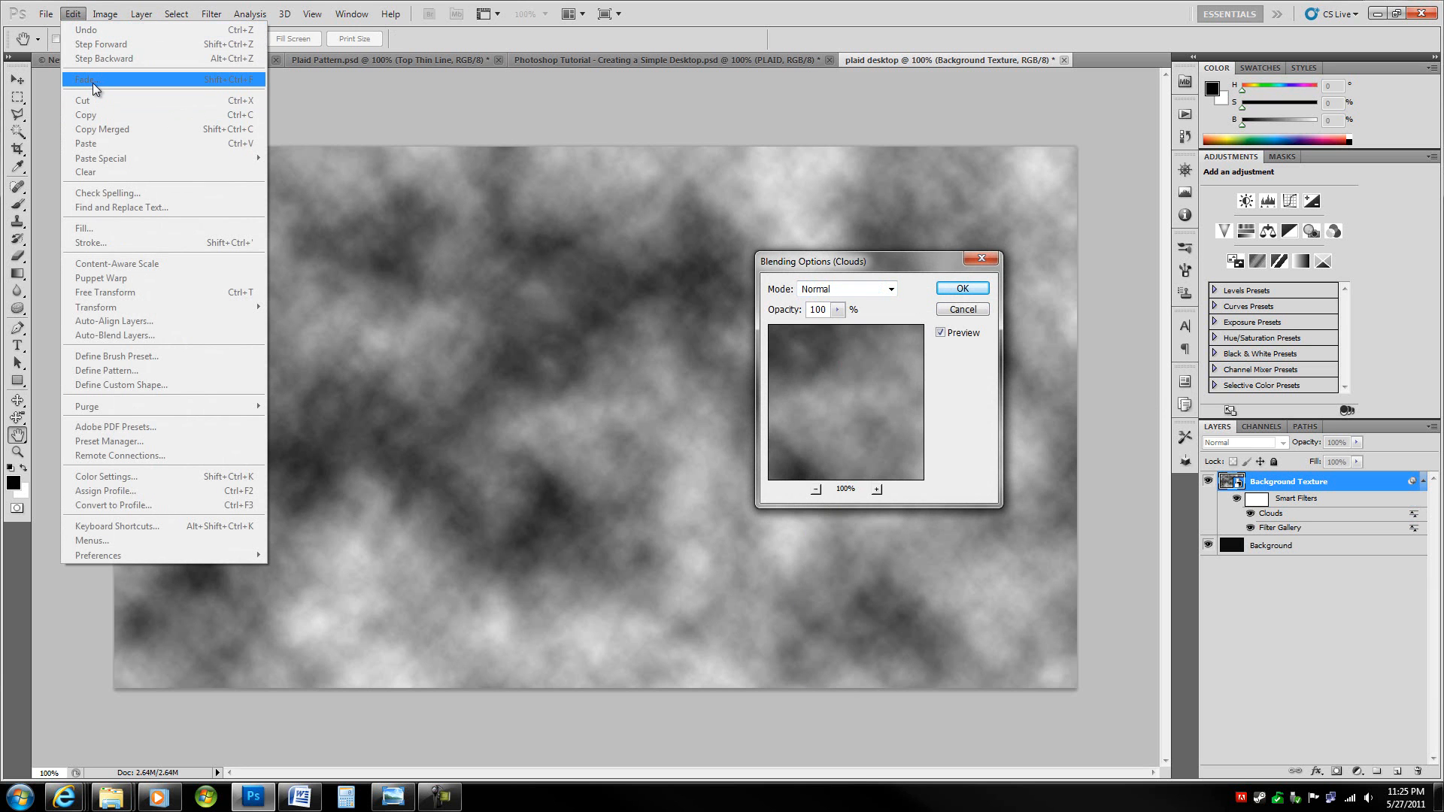
{"action": "left_click", "coordinate": [908, 314]}
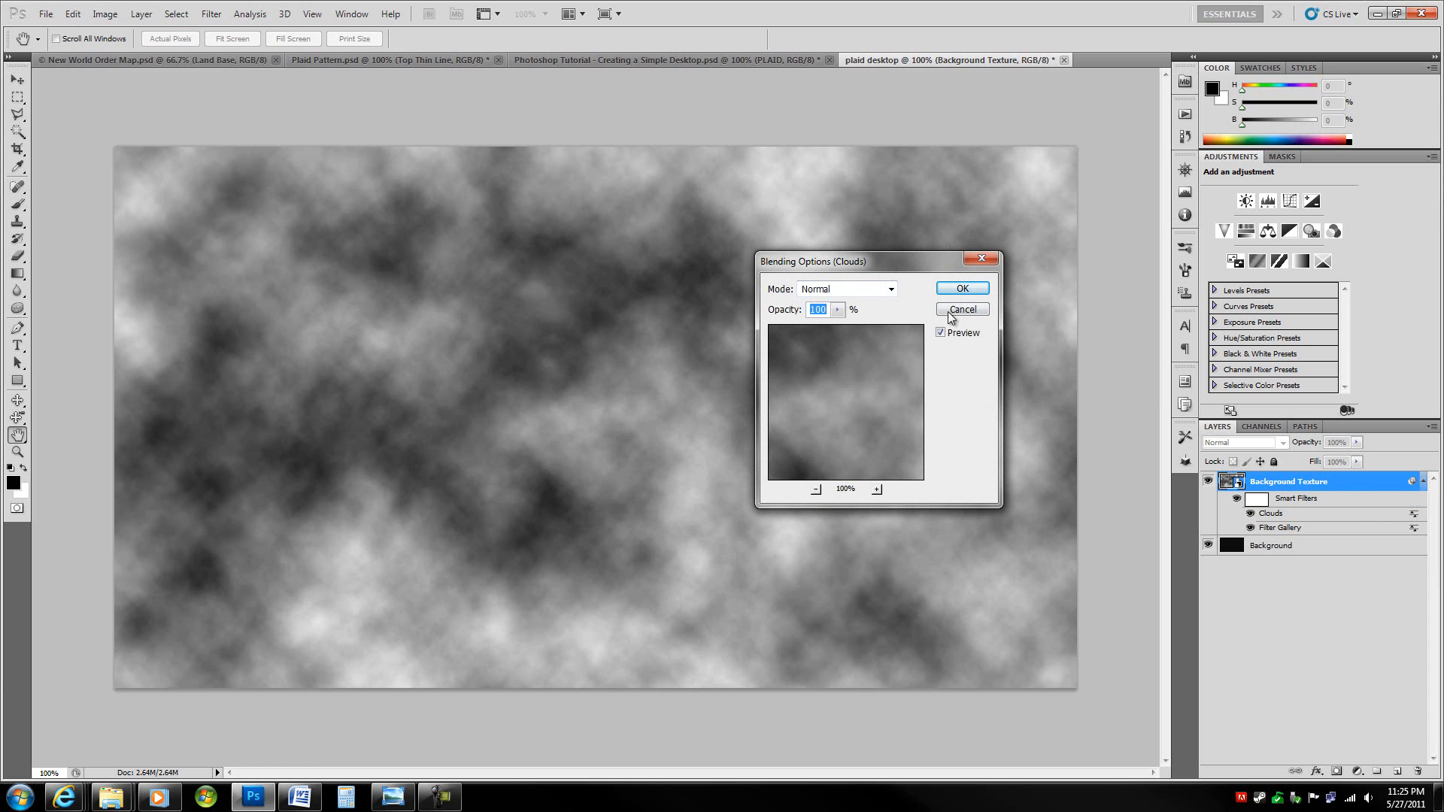
{"action": "left_click", "coordinate": [891, 291]}
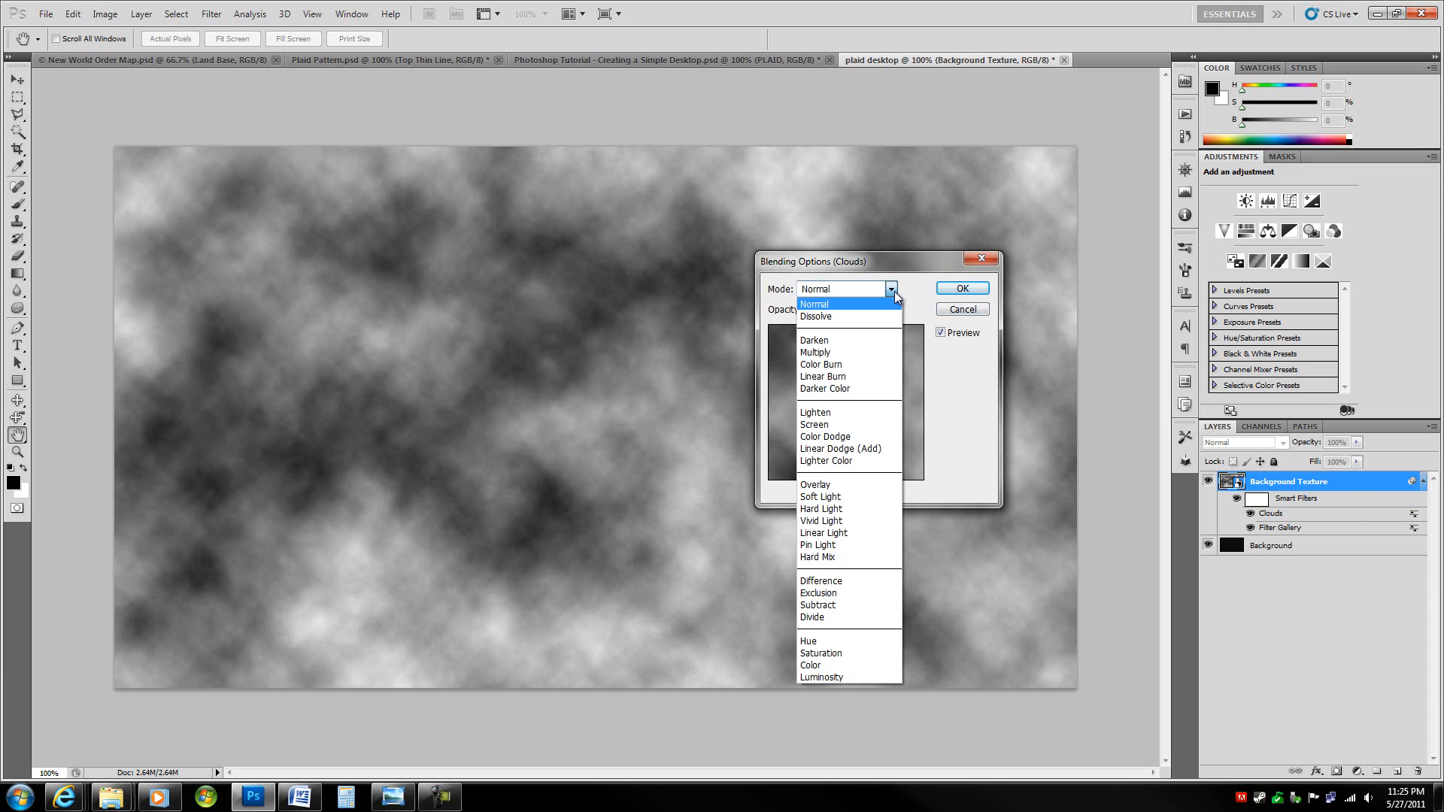
{"action": "left_click", "coordinate": [830, 484]}
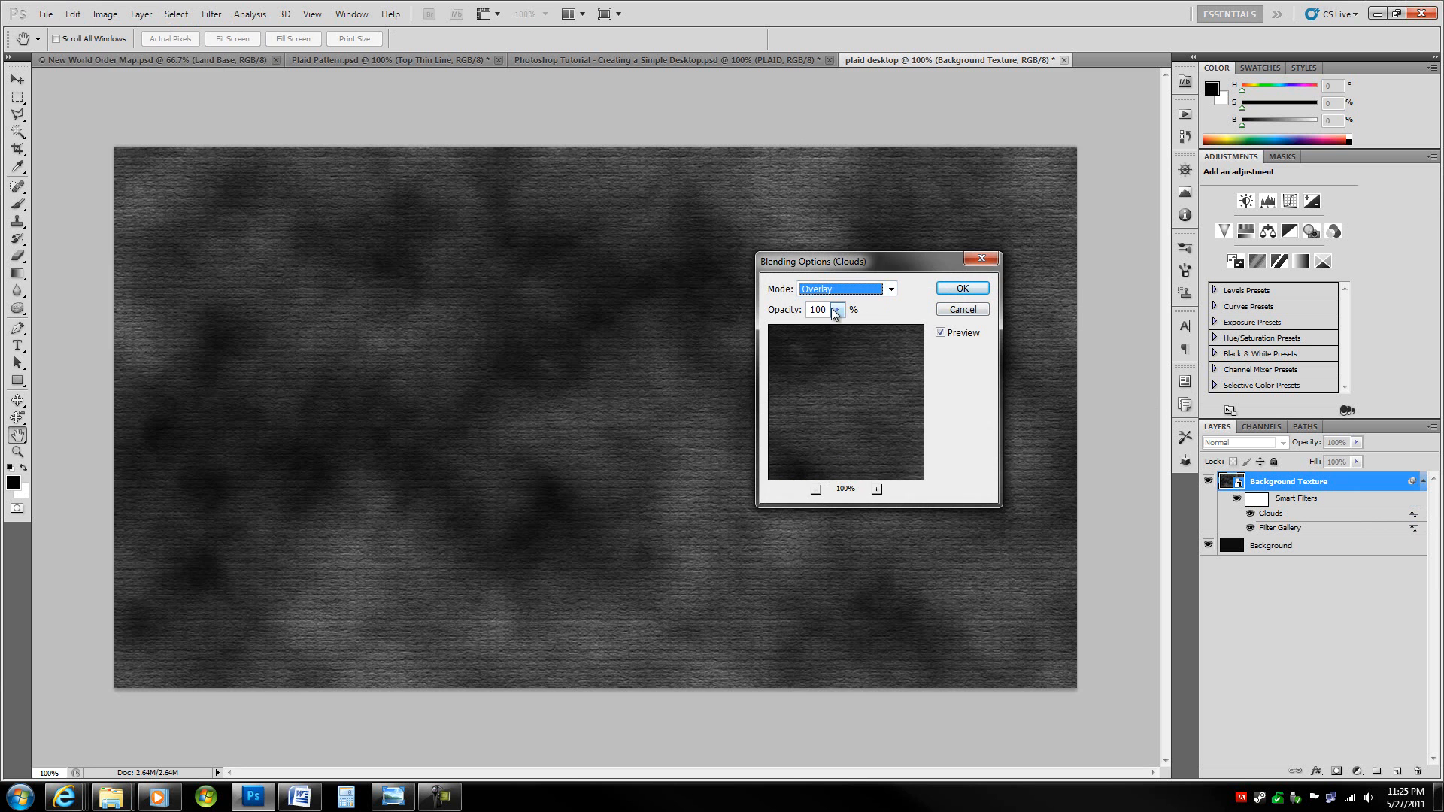
{"action": "left_click", "coordinate": [827, 309]}
{"action": "type", "text": "30"}
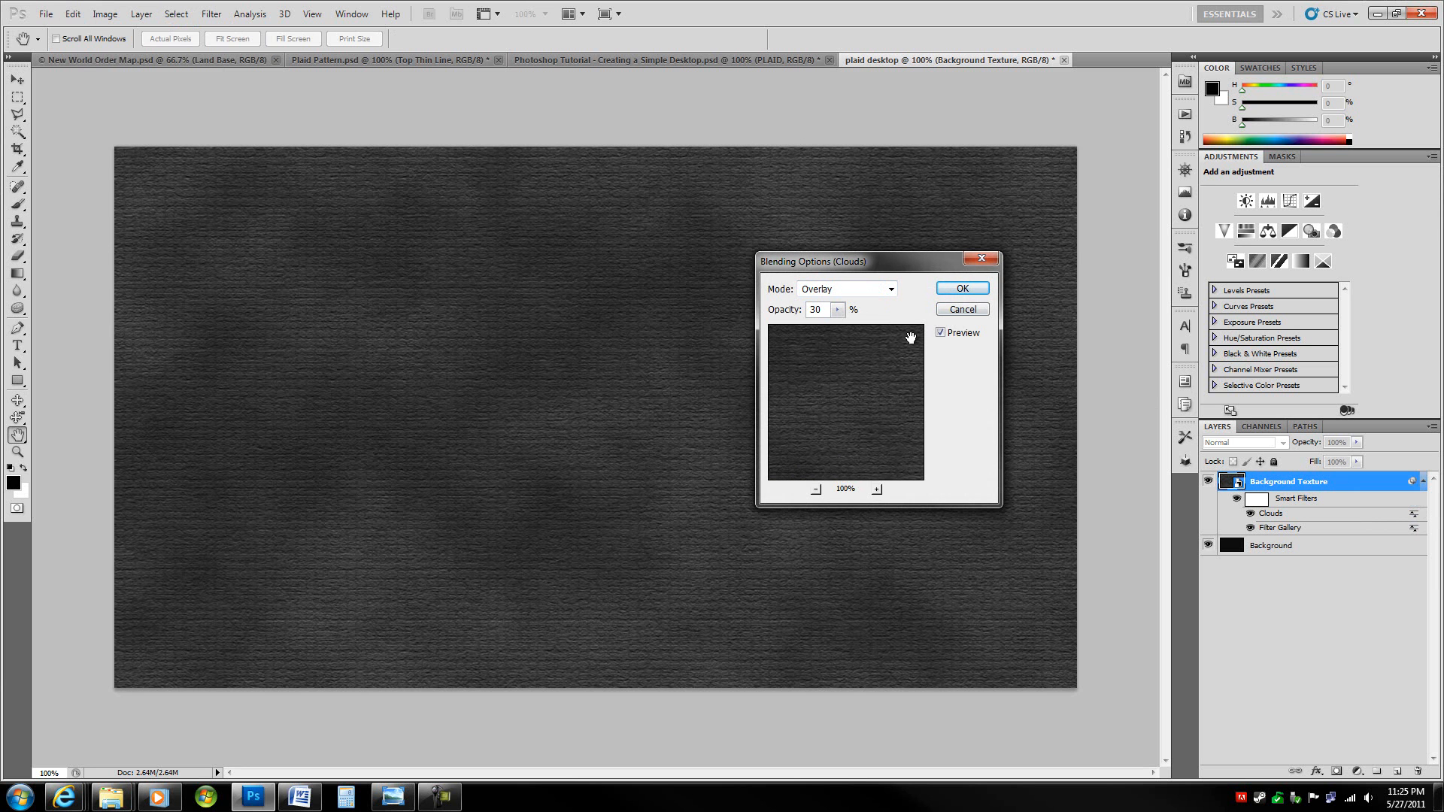
{"action": "key", "text": "Return"}
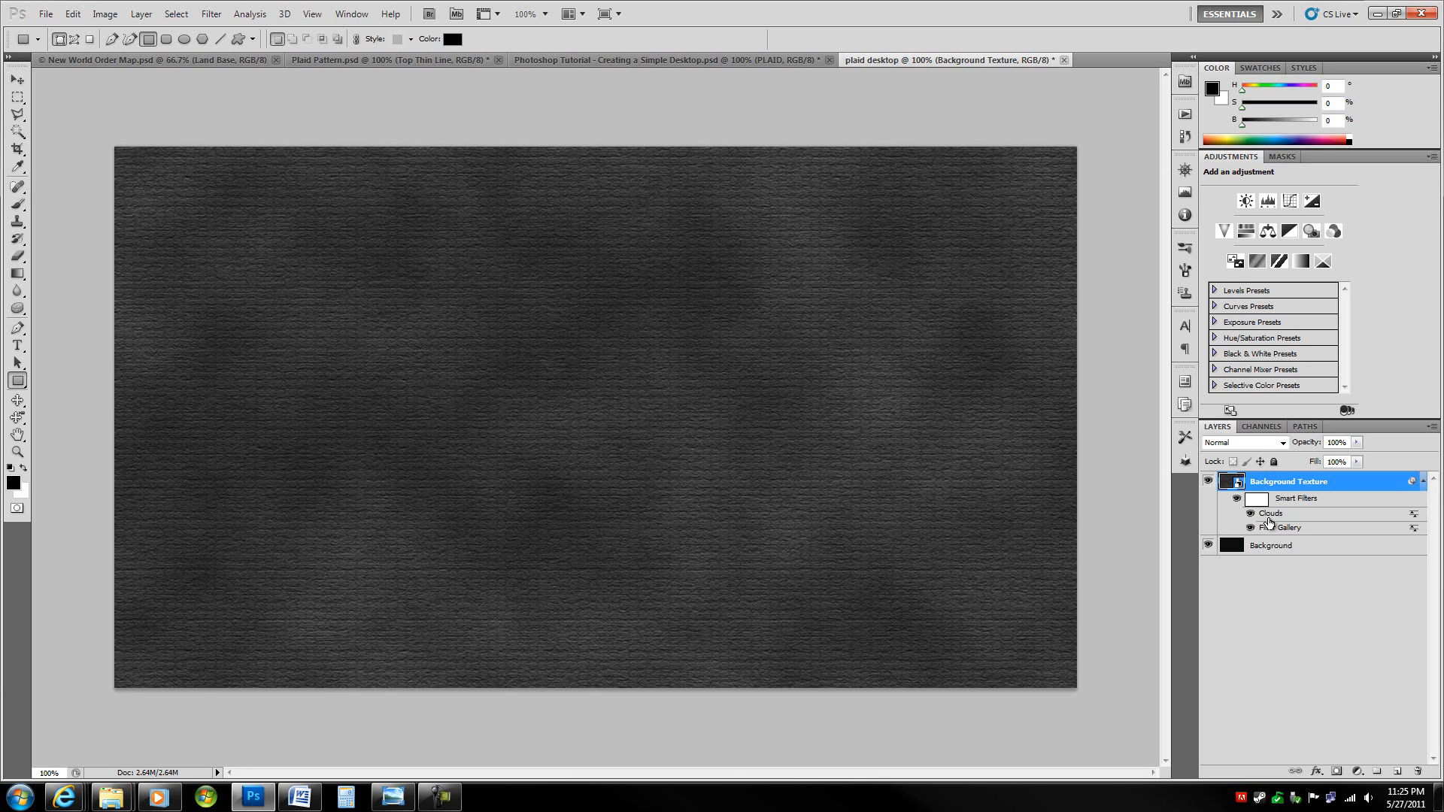
Step: Duplicate the Clouds smart filter and set the upper copy to Multiply mode at 25% opacity
{"action": "left_click_drag", "start_coordinate": [1275, 515], "coordinate": [1278, 508]}
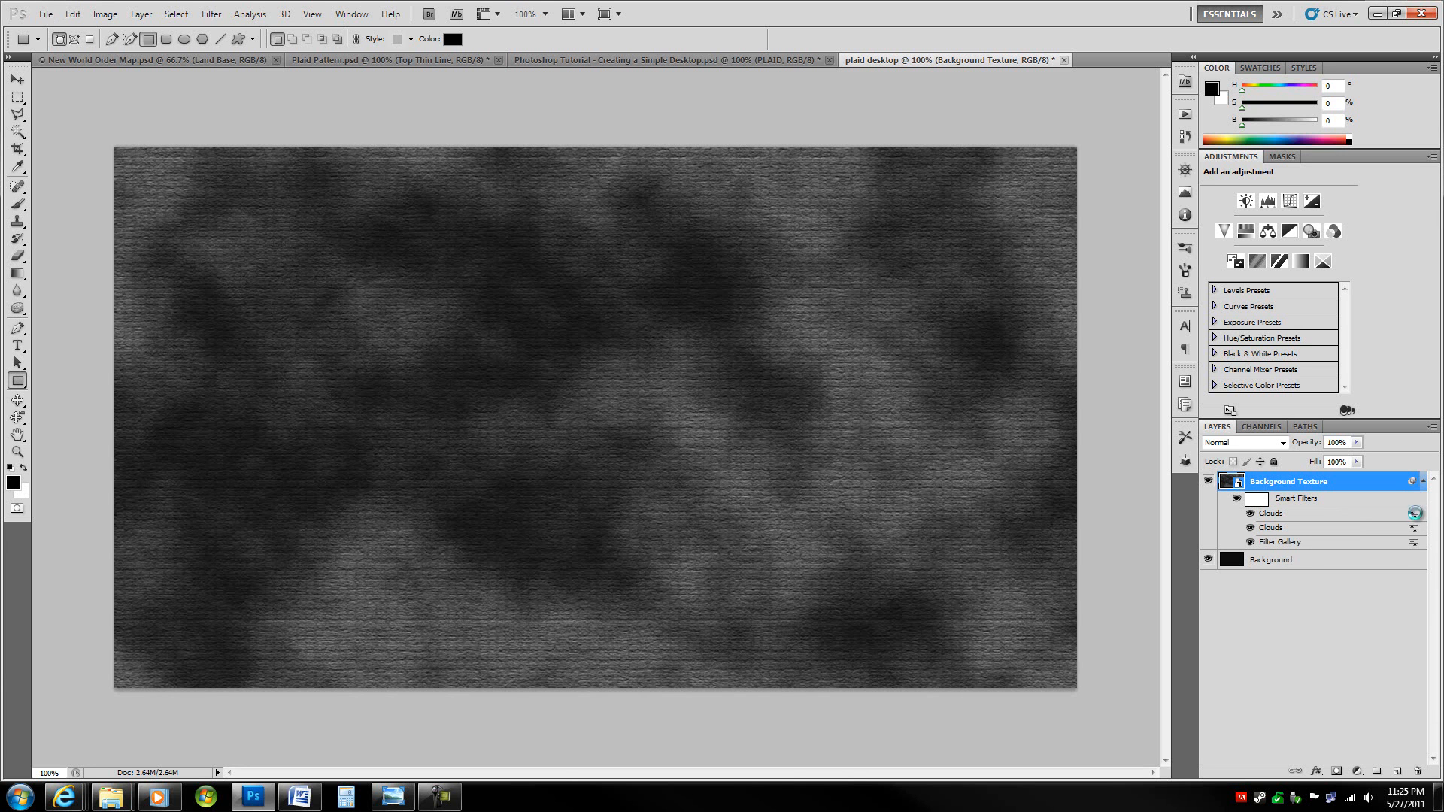
{"action": "double_click", "coordinate": [1414, 515]}
{"action": "left_click", "coordinate": [846, 292]}
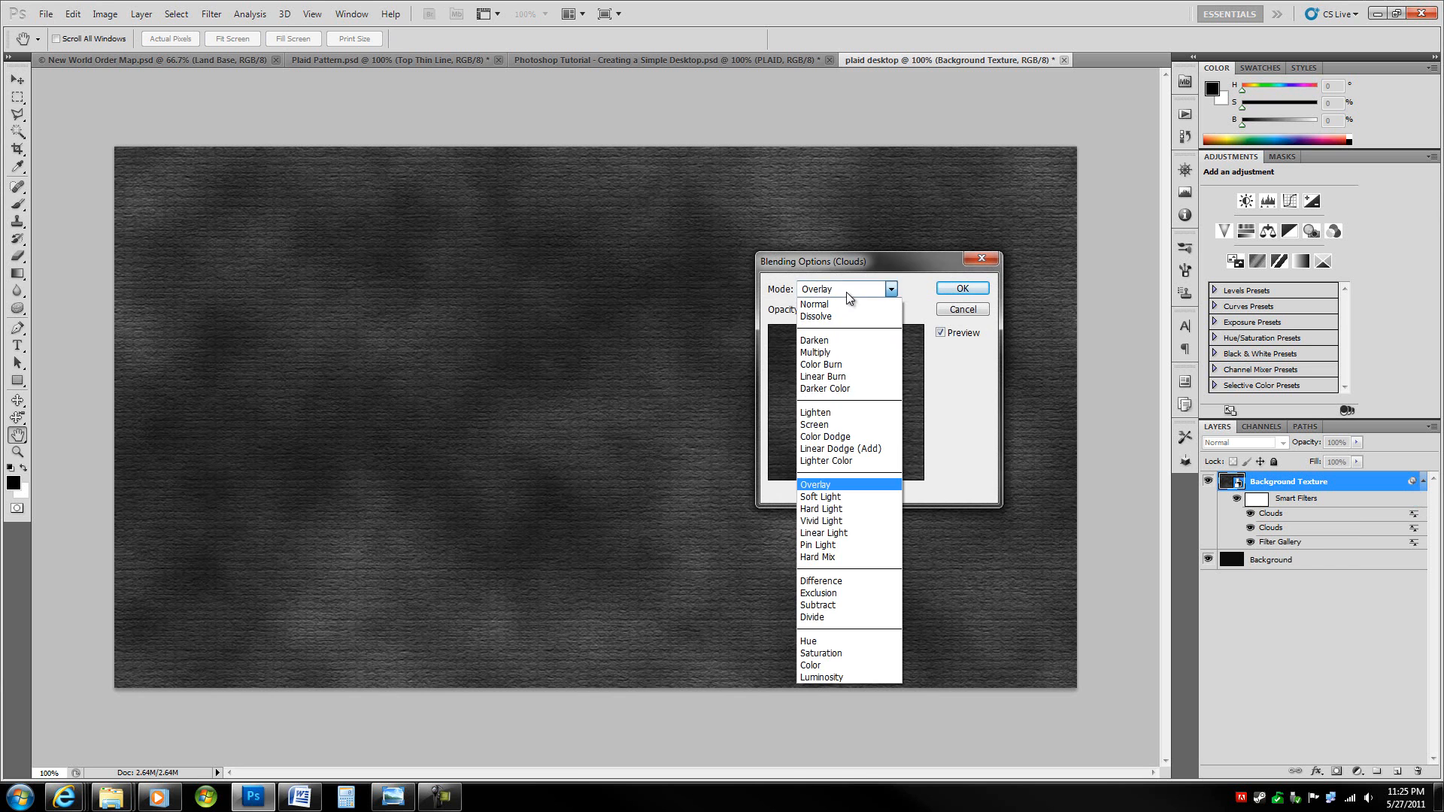
{"action": "left_click", "coordinate": [834, 351]}
{"action": "left_click", "coordinate": [822, 317]}
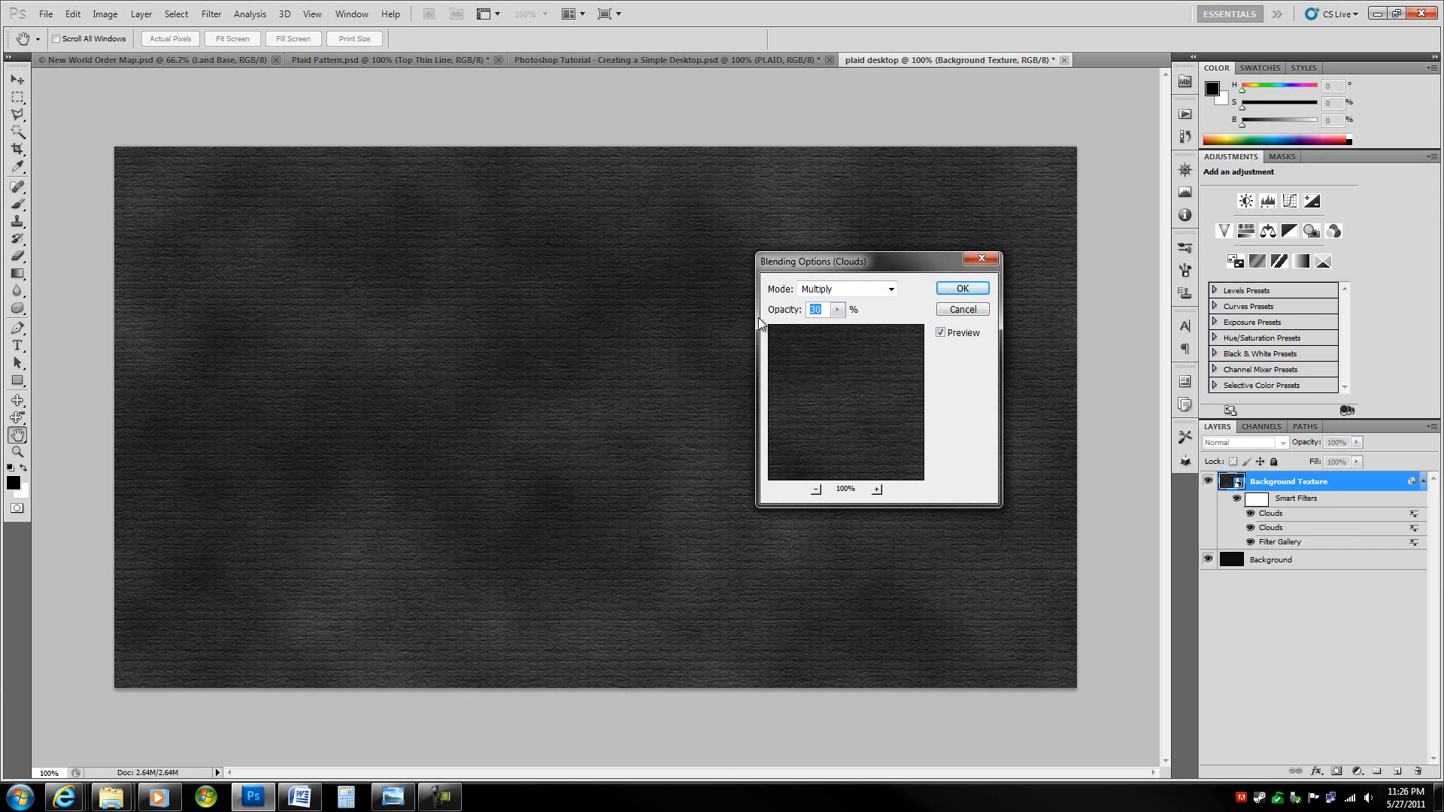
{"action": "type", "text": "25"}
{"action": "key", "text": "Return"}
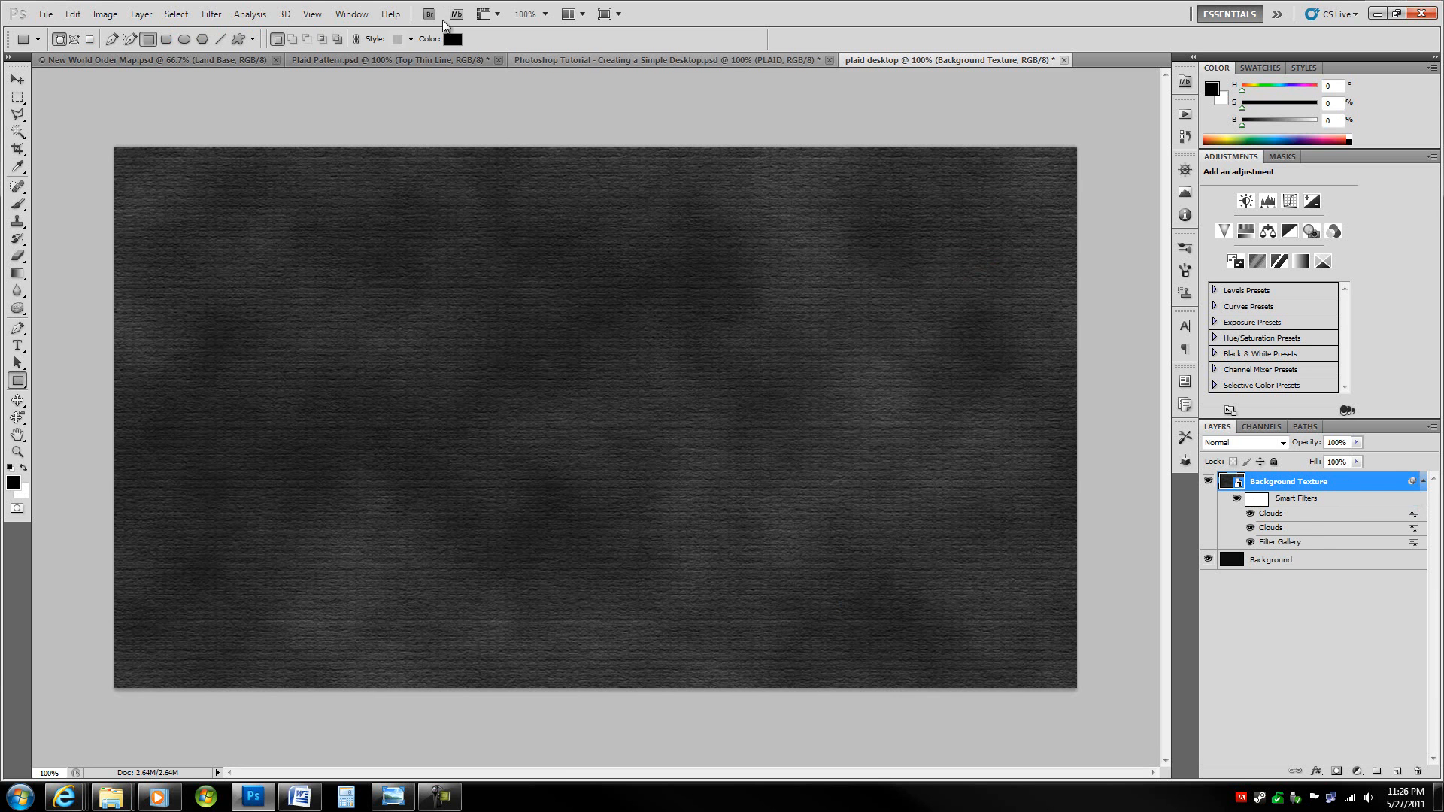
Step: Add a Texturizer smart filter to Background Texture with Canvas texture, scaling 75%, relief 2 and light from the Right
{"action": "left_click", "coordinate": [212, 14]}
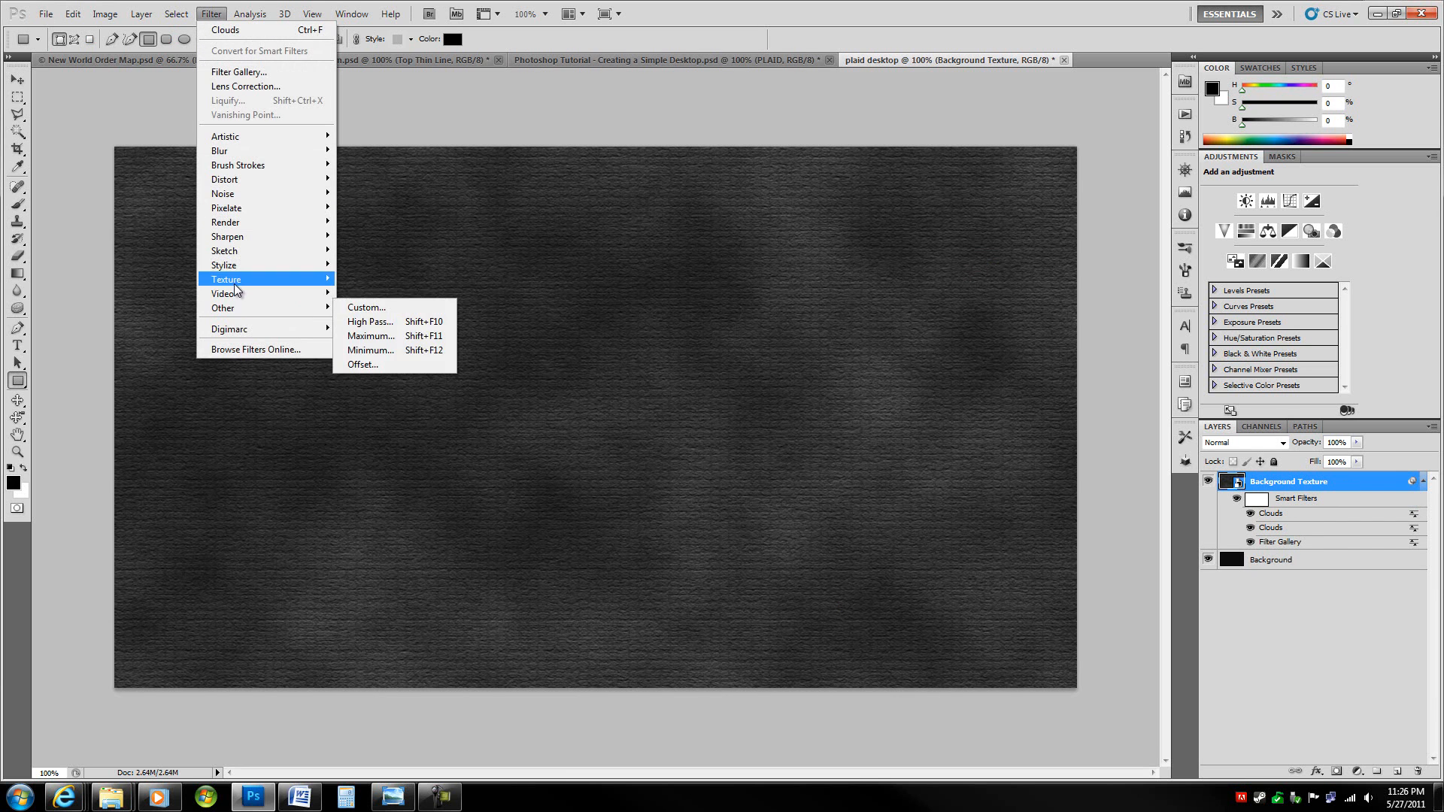
{"action": "left_click", "coordinate": [378, 363]}
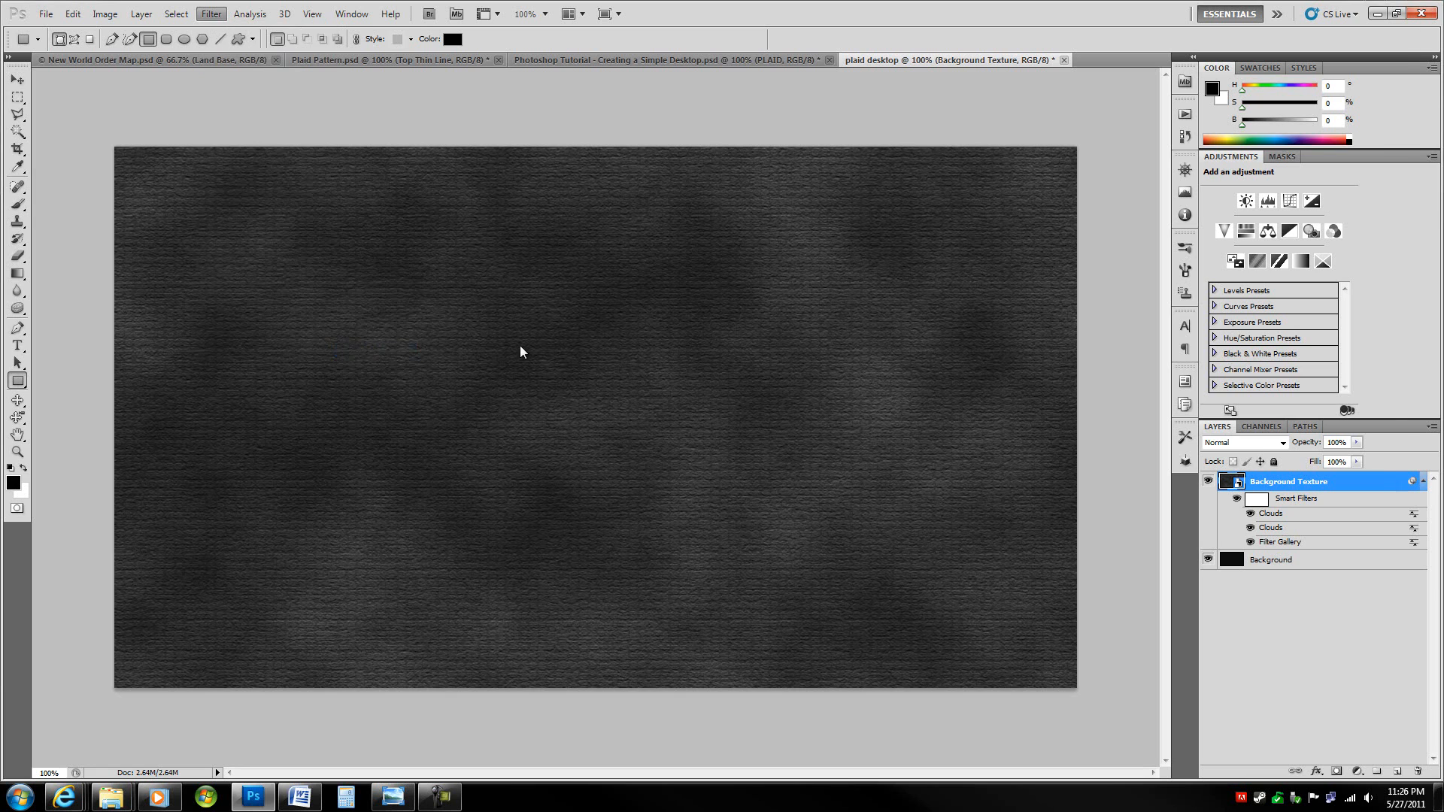
{"action": "left_click", "coordinate": [1382, 138]}
{"action": "type", "text": "75"}
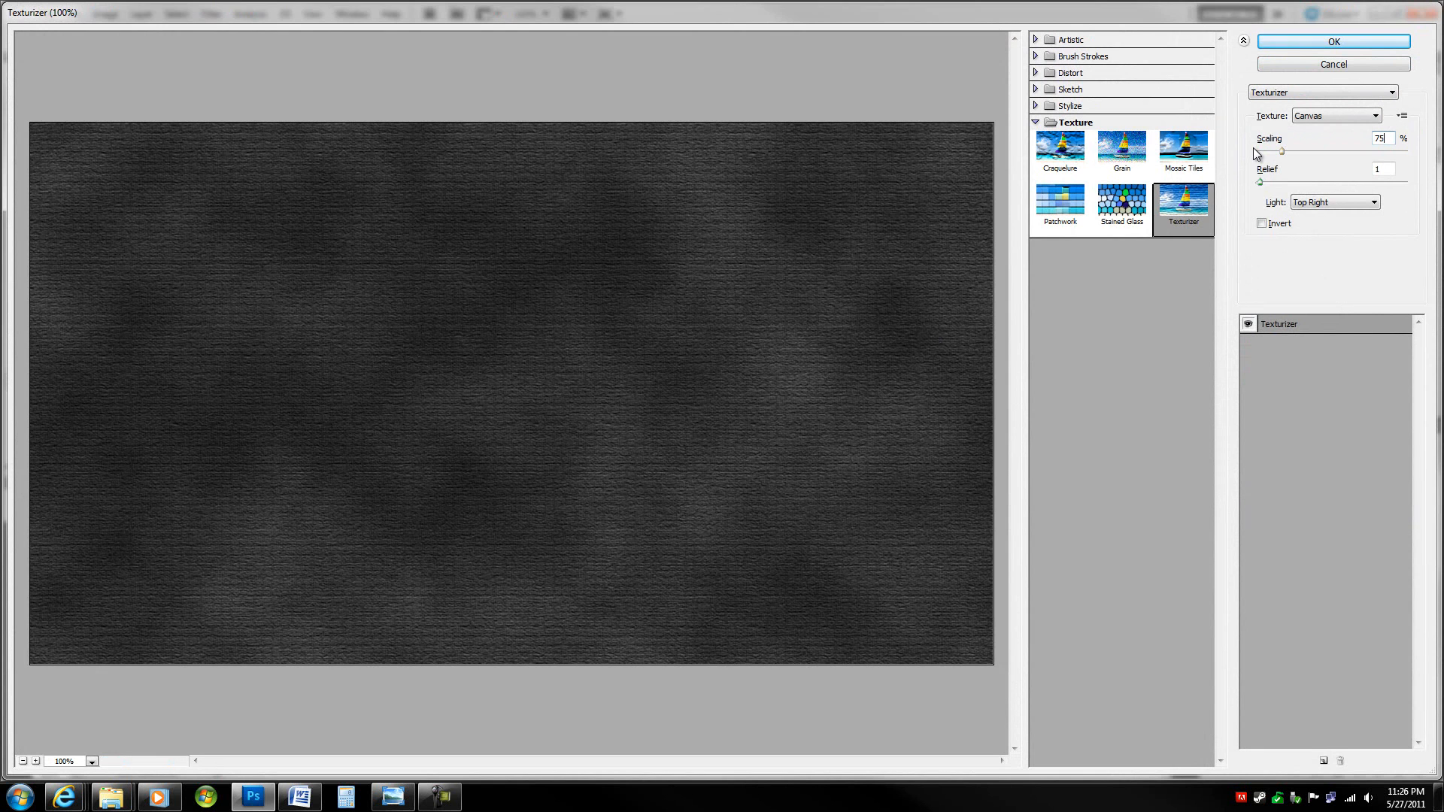
{"action": "left_click", "coordinate": [1319, 203]}
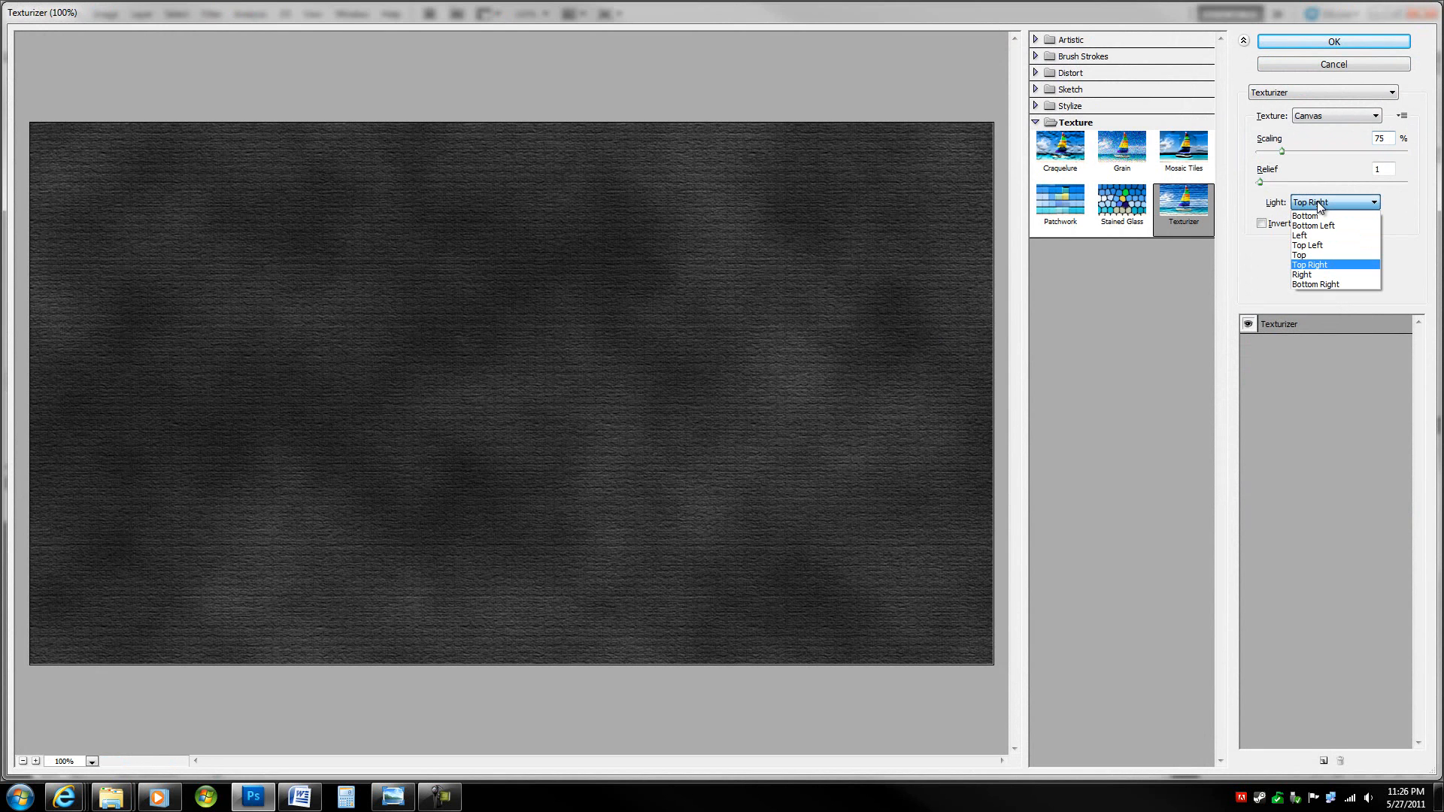
{"action": "left_click", "coordinate": [1308, 275]}
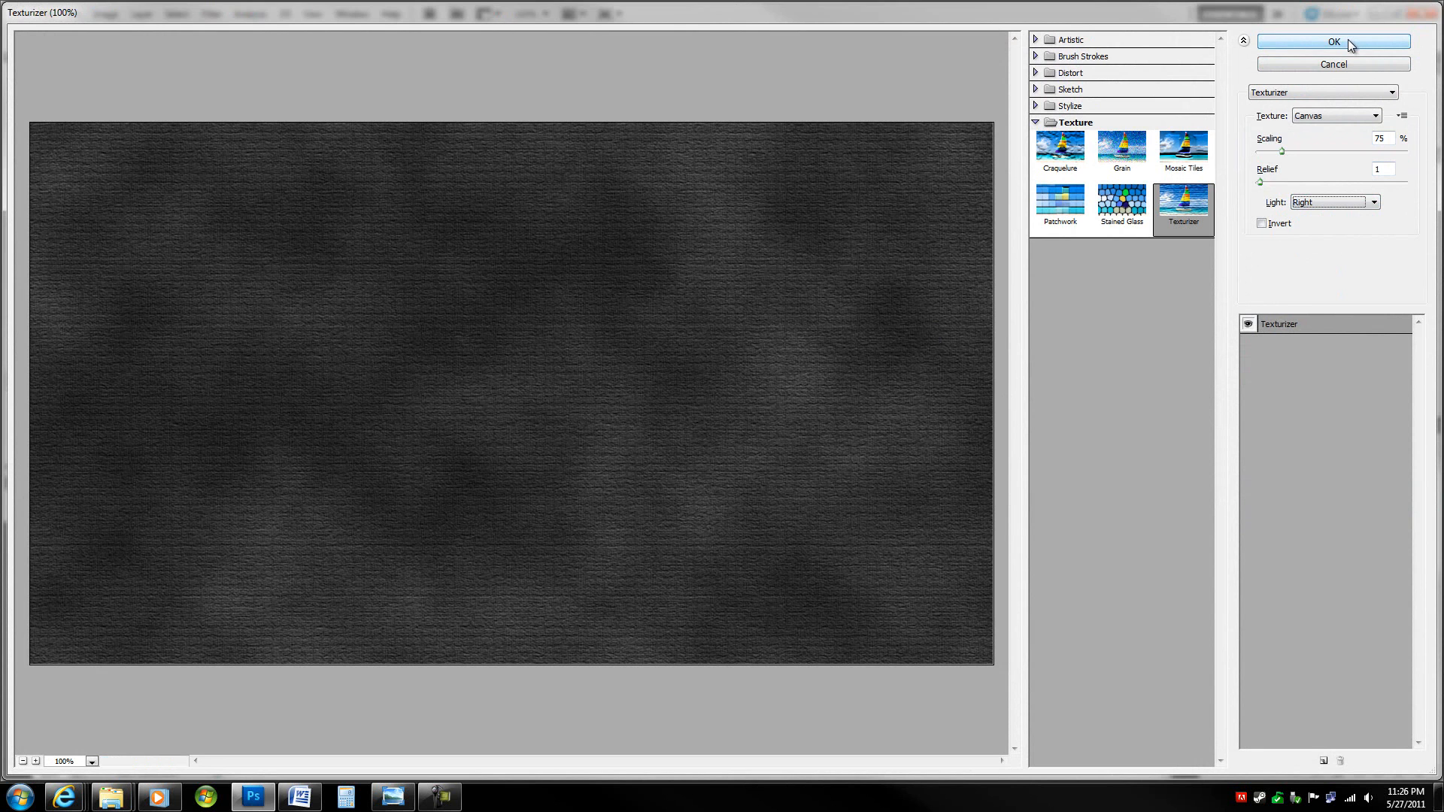
{"action": "left_click", "coordinate": [1260, 182]}
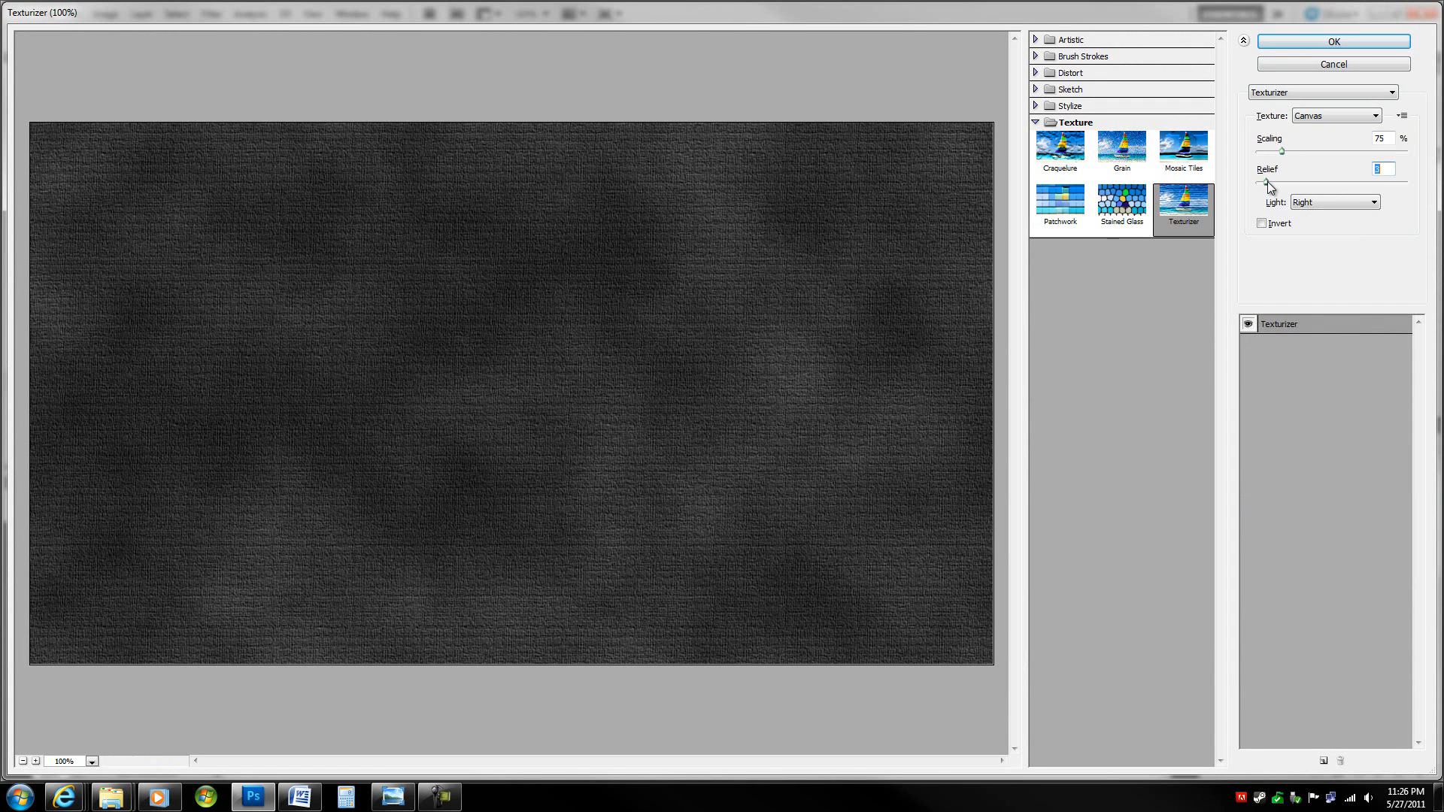
{"action": "left_click_drag", "start_coordinate": [1261, 182], "coordinate": [1265, 182]}
{"action": "left_click", "coordinate": [1332, 42]}
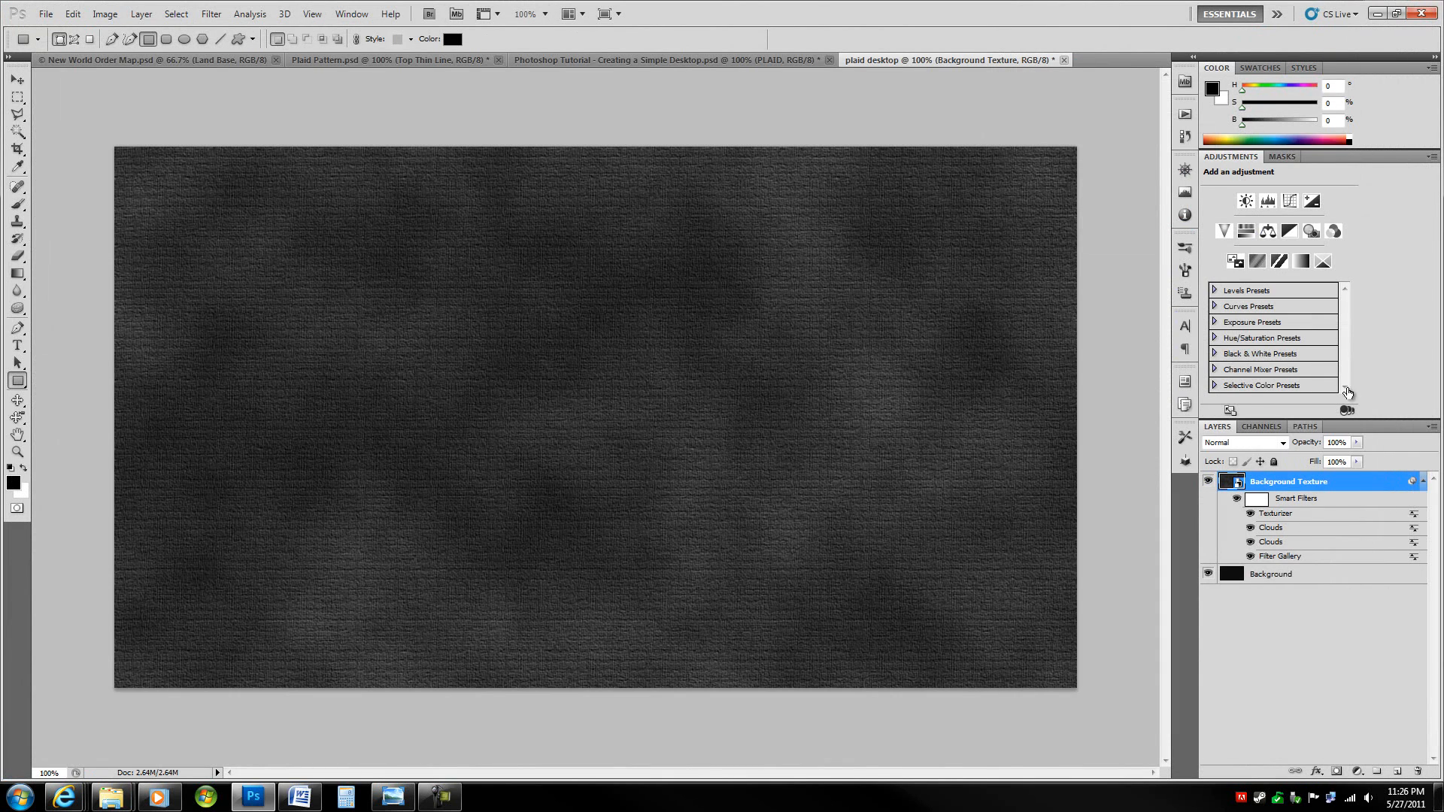
Step: Reopen the Filter Gallery smart filter to check its Texturizer light direction, and close it without changes
{"action": "double_click", "coordinate": [1280, 556]}
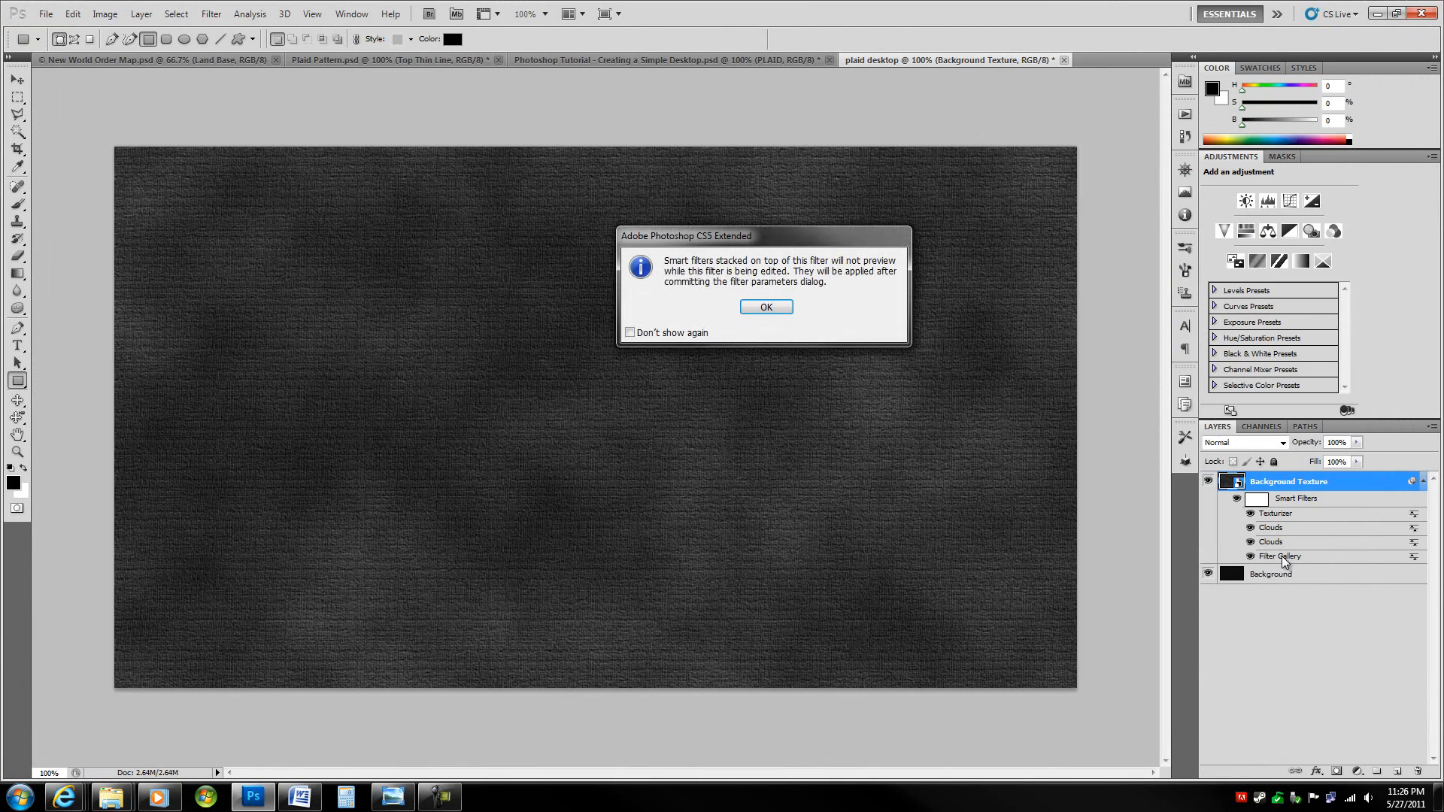
{"action": "left_click", "coordinate": [771, 355]}
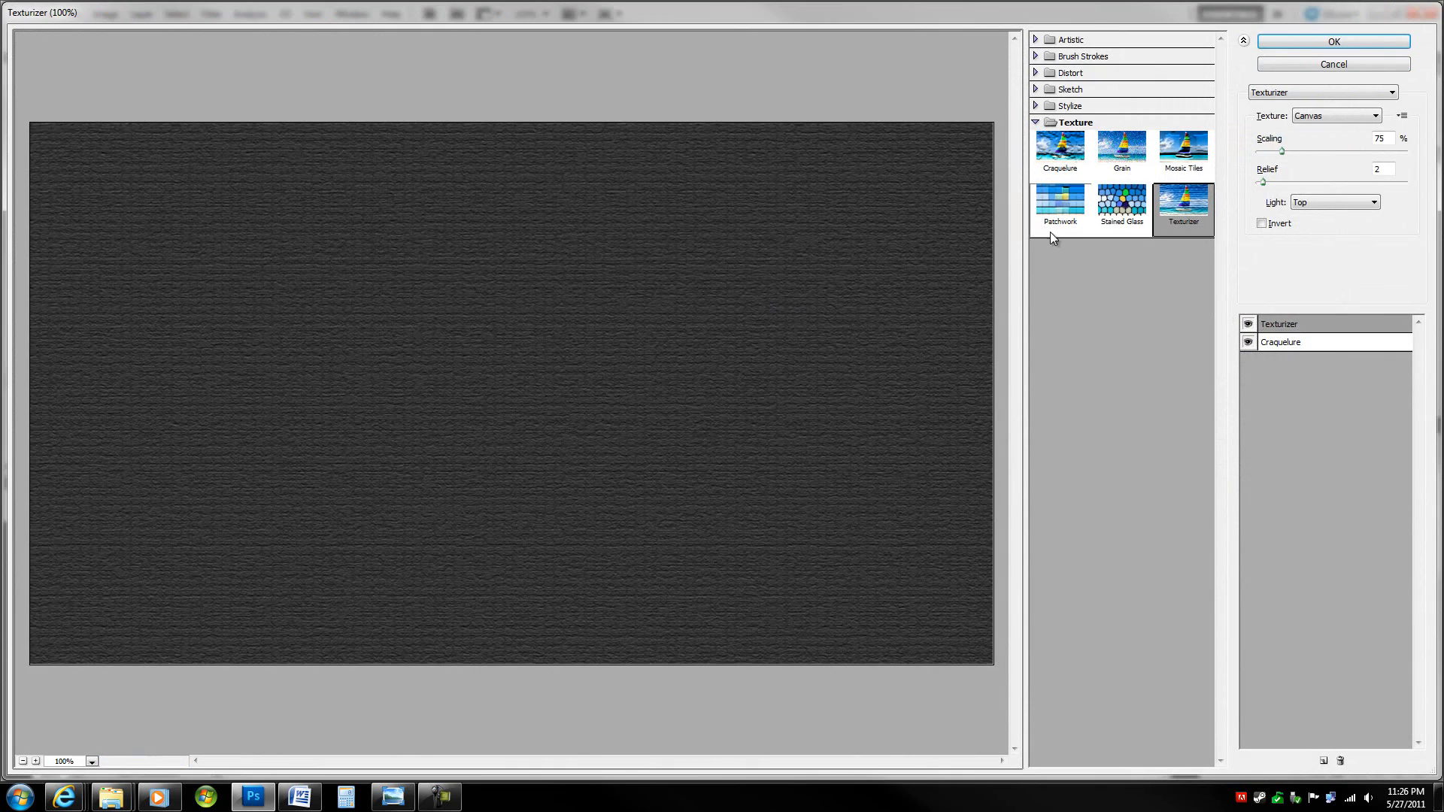
{"action": "left_click", "coordinate": [1310, 204]}
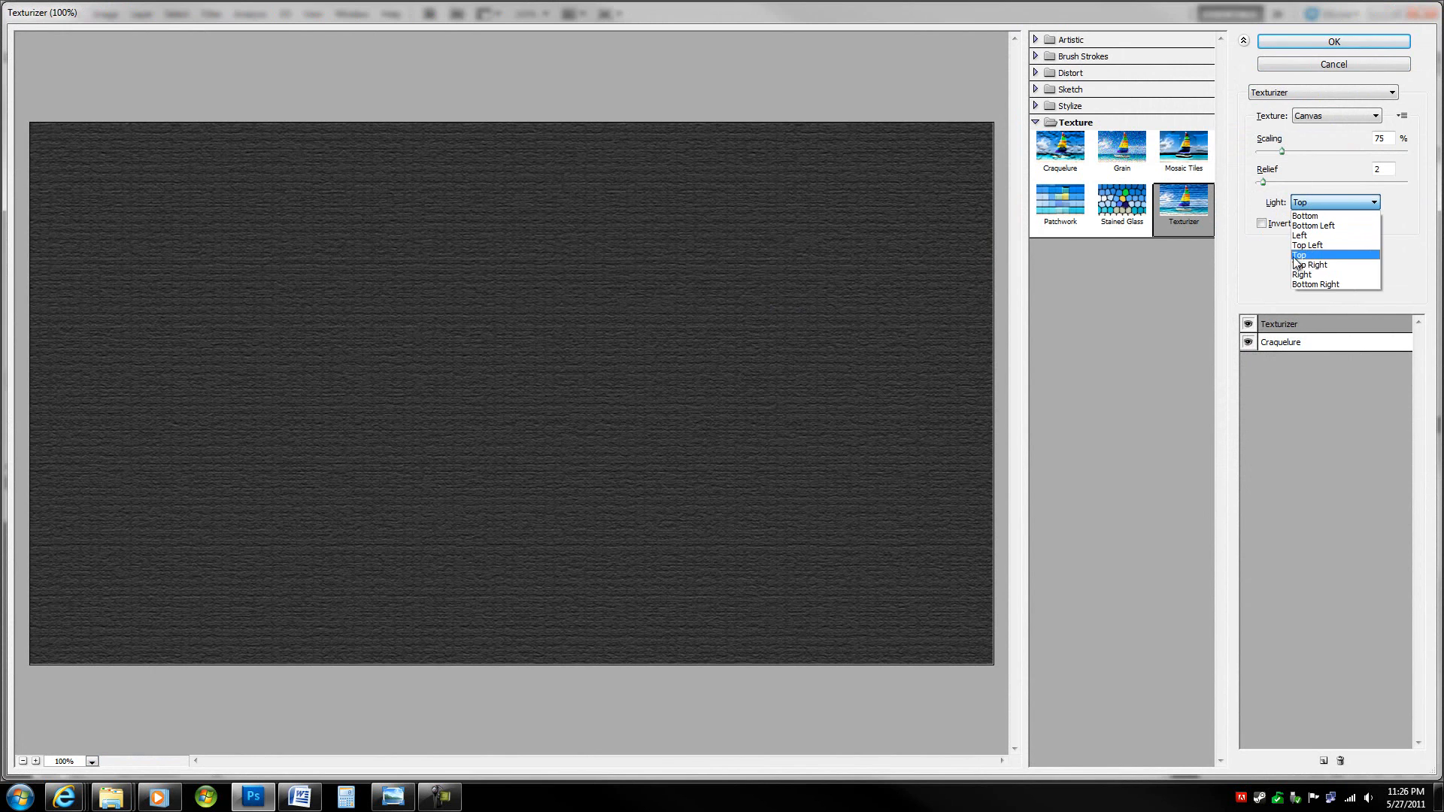
{"action": "left_click", "coordinate": [1310, 256]}
{"action": "left_click", "coordinate": [1361, 65]}
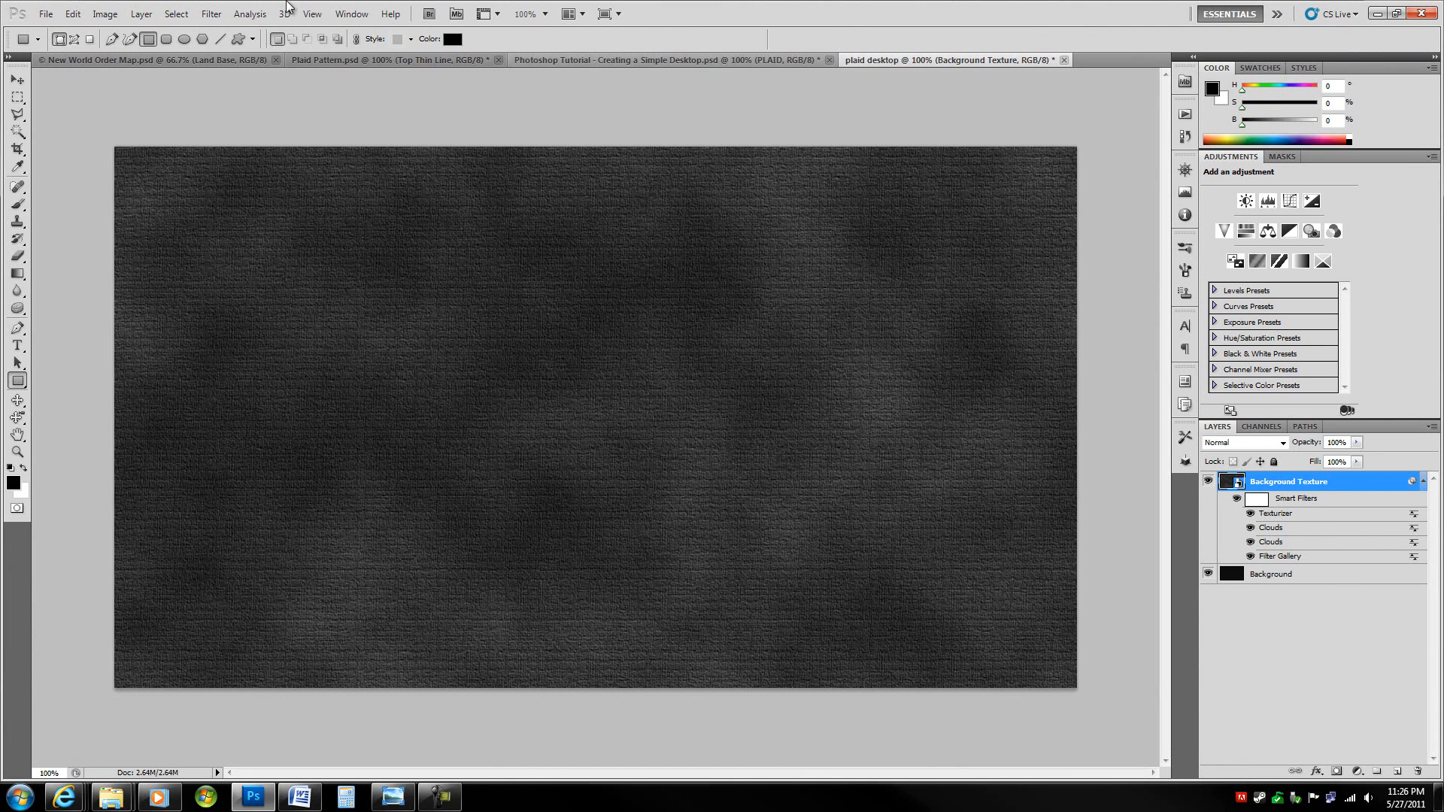
Step: Add a second Texturizer smart filter to Background Texture with Canvas texture, scaling 200%, relief 1 and light from the Right
{"action": "left_click", "coordinate": [212, 14]}
{"action": "mouse_move", "coordinate": [255, 279]}
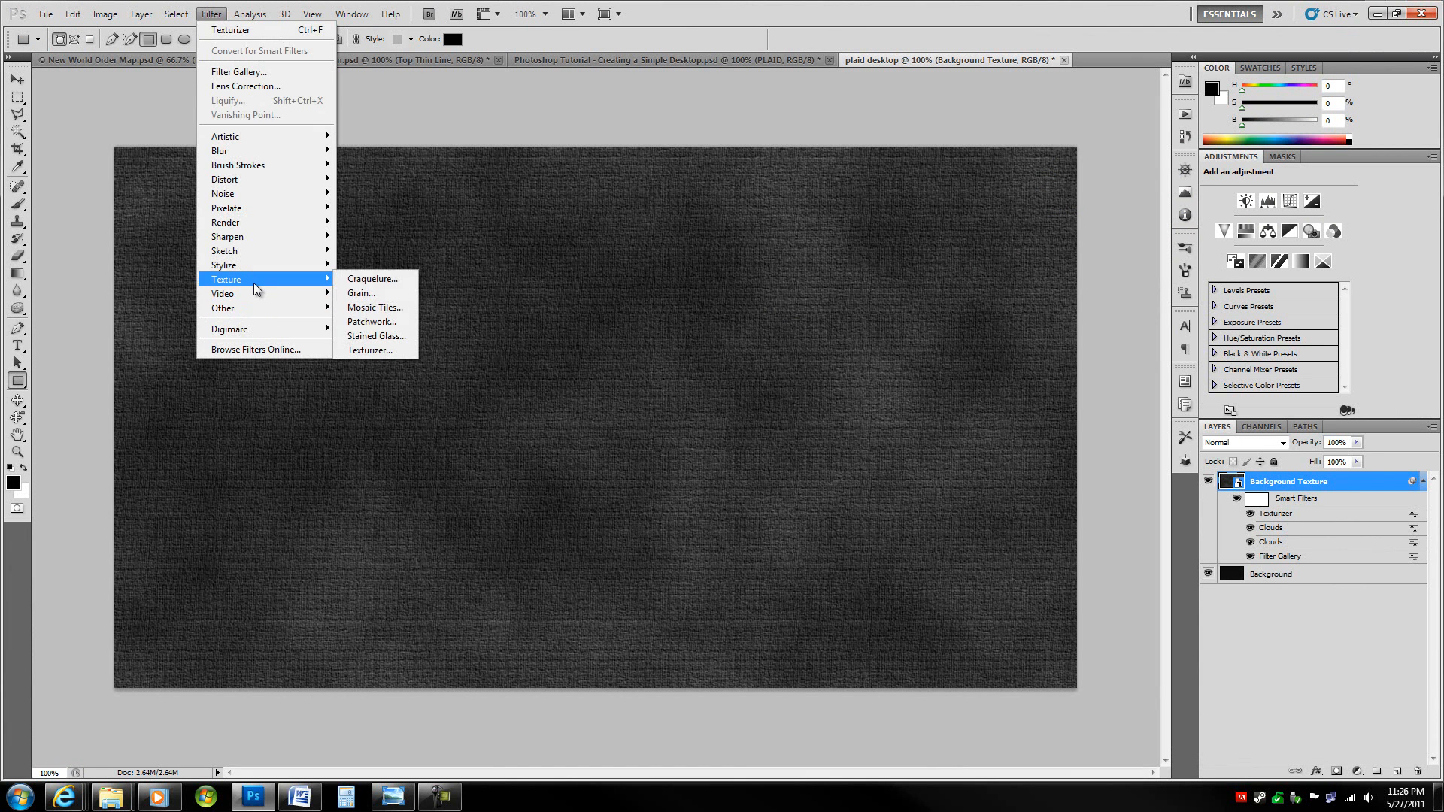
{"action": "left_click", "coordinate": [376, 352]}
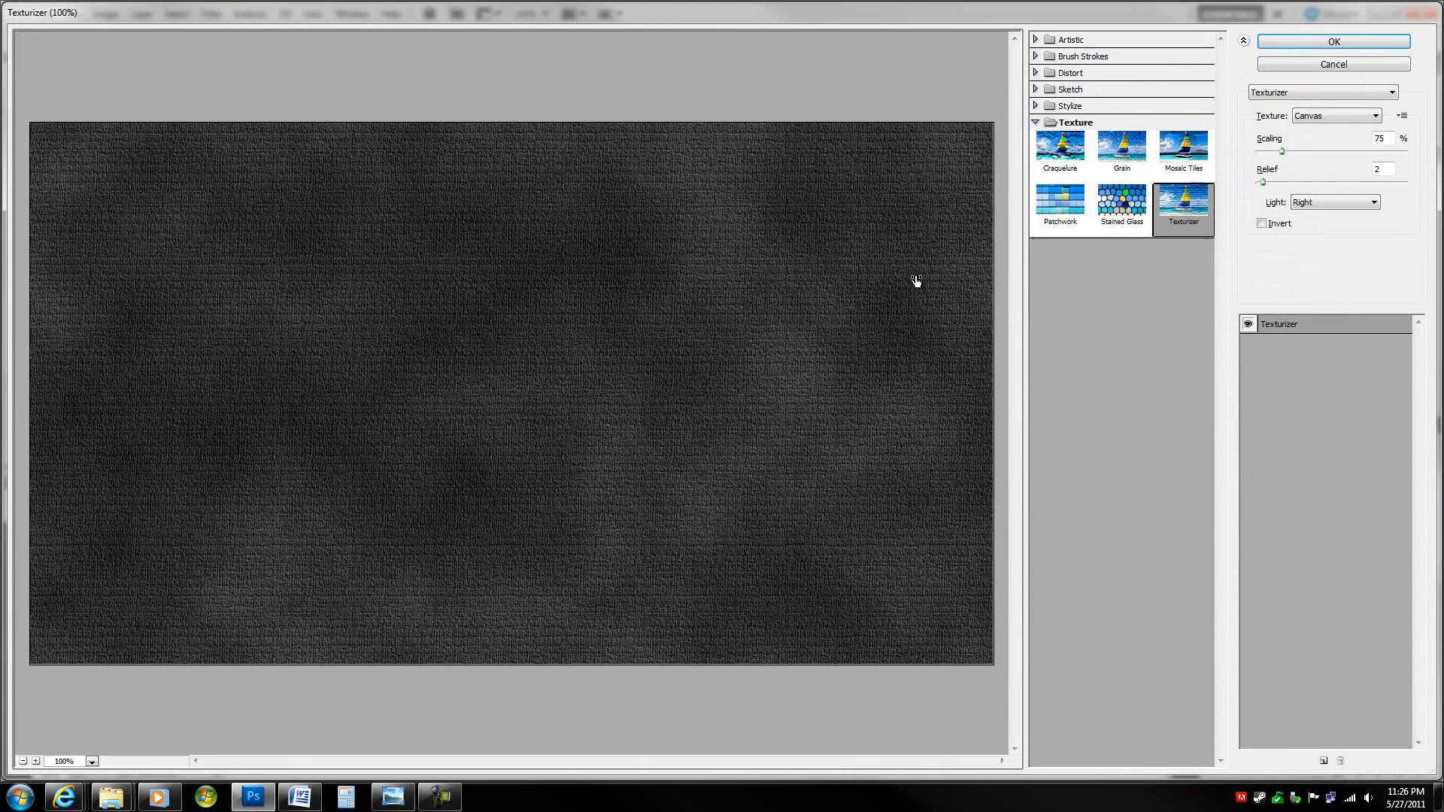
{"action": "left_click_drag", "start_coordinate": [1282, 151], "coordinate": [1420, 156]}
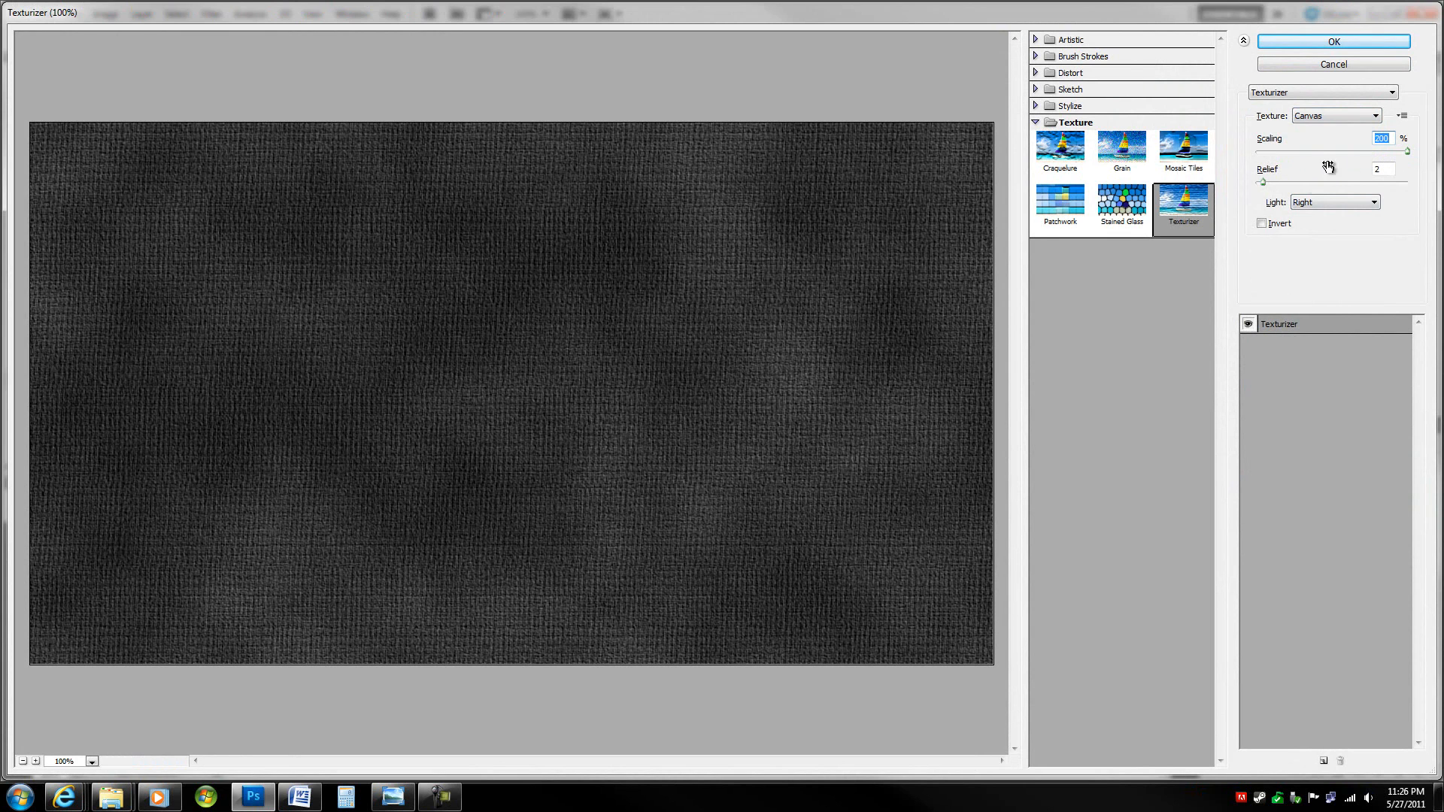
{"action": "left_click", "coordinate": [1309, 205]}
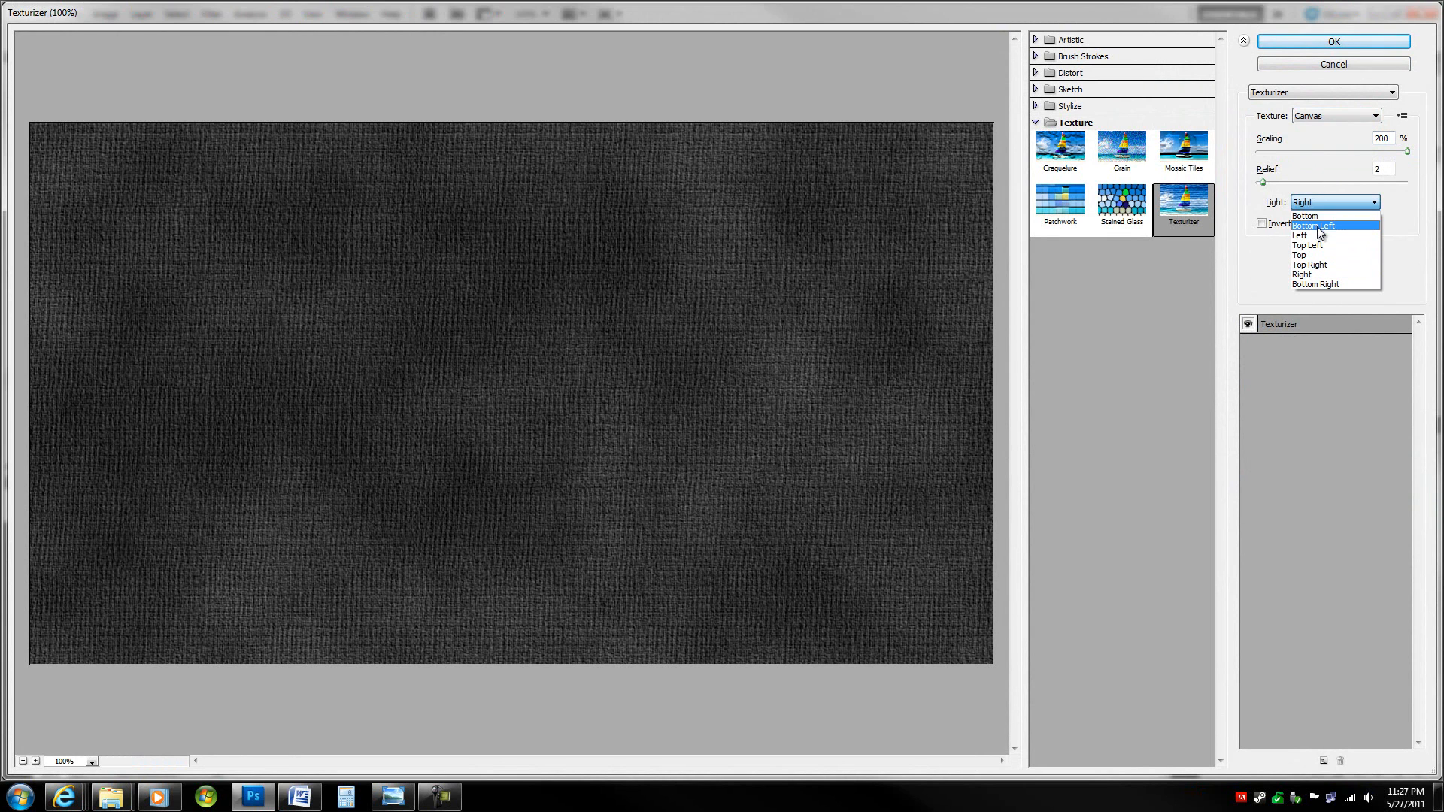
{"action": "left_click", "coordinate": [1326, 205]}
{"action": "left_click_drag", "start_coordinate": [1263, 182], "coordinate": [1260, 181]}
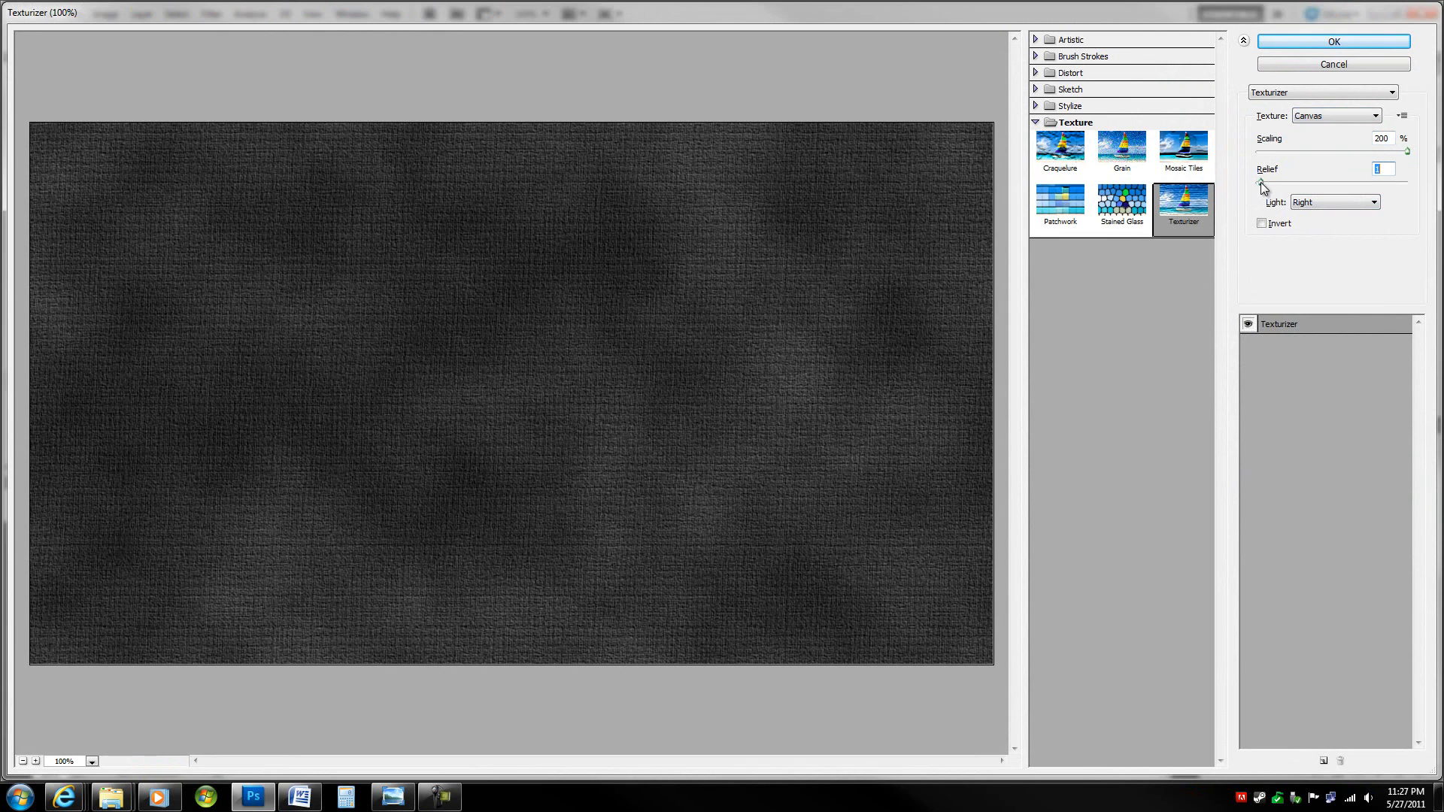
{"action": "left_click", "coordinate": [1337, 46]}
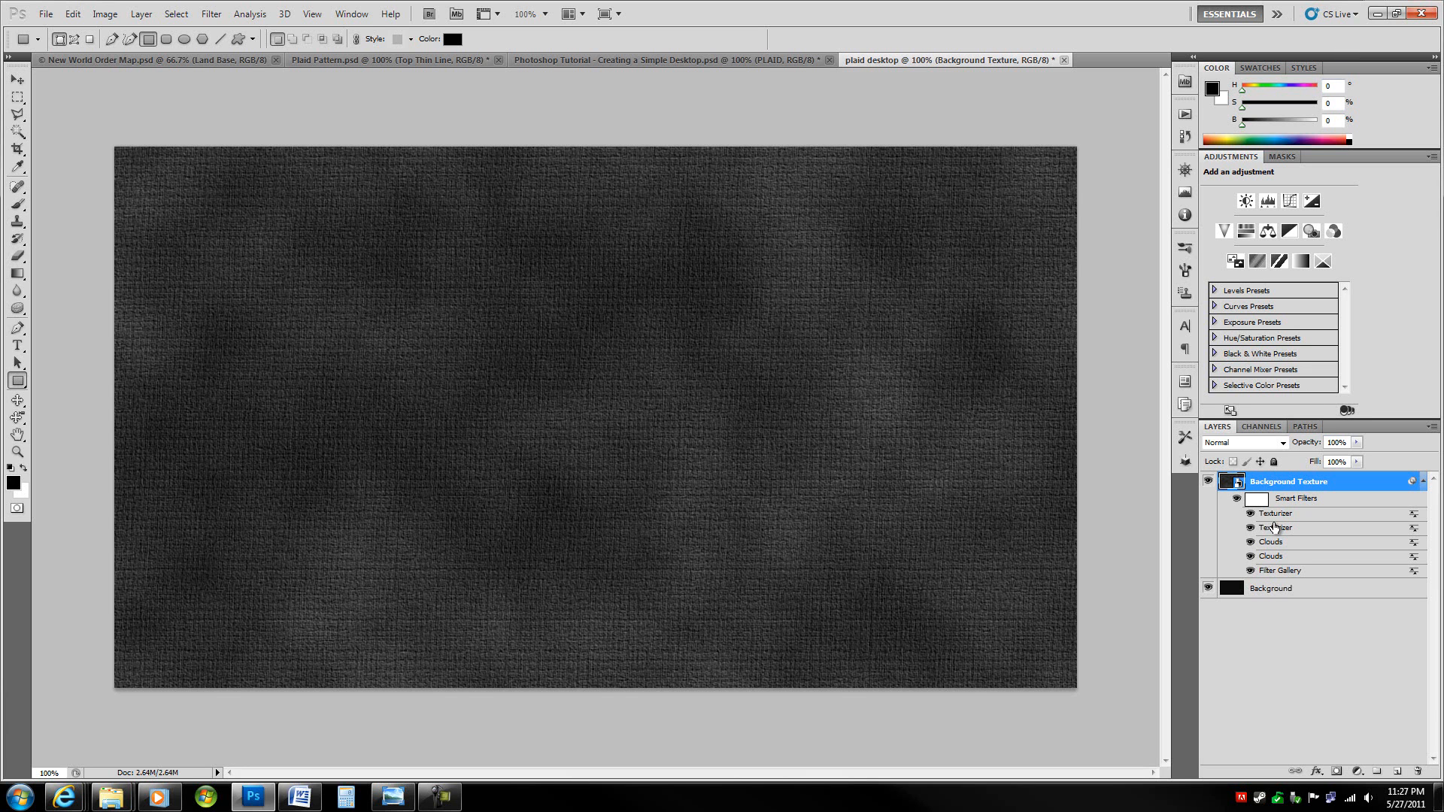
Step: Set the relief of the lower Texturizer smart filter on Background Texture to 1
{"action": "double_click", "coordinate": [1279, 530]}
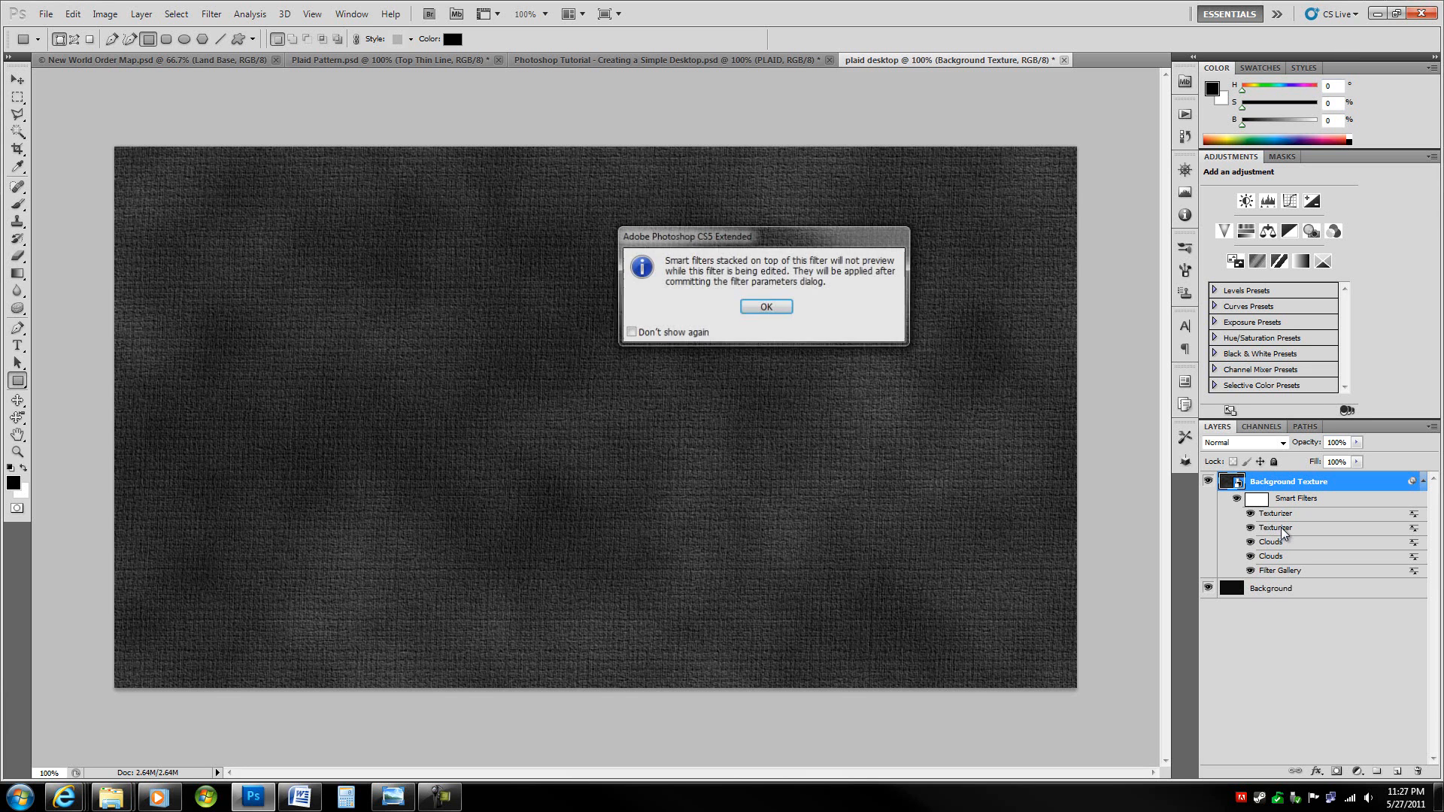
{"action": "left_click", "coordinate": [764, 312]}
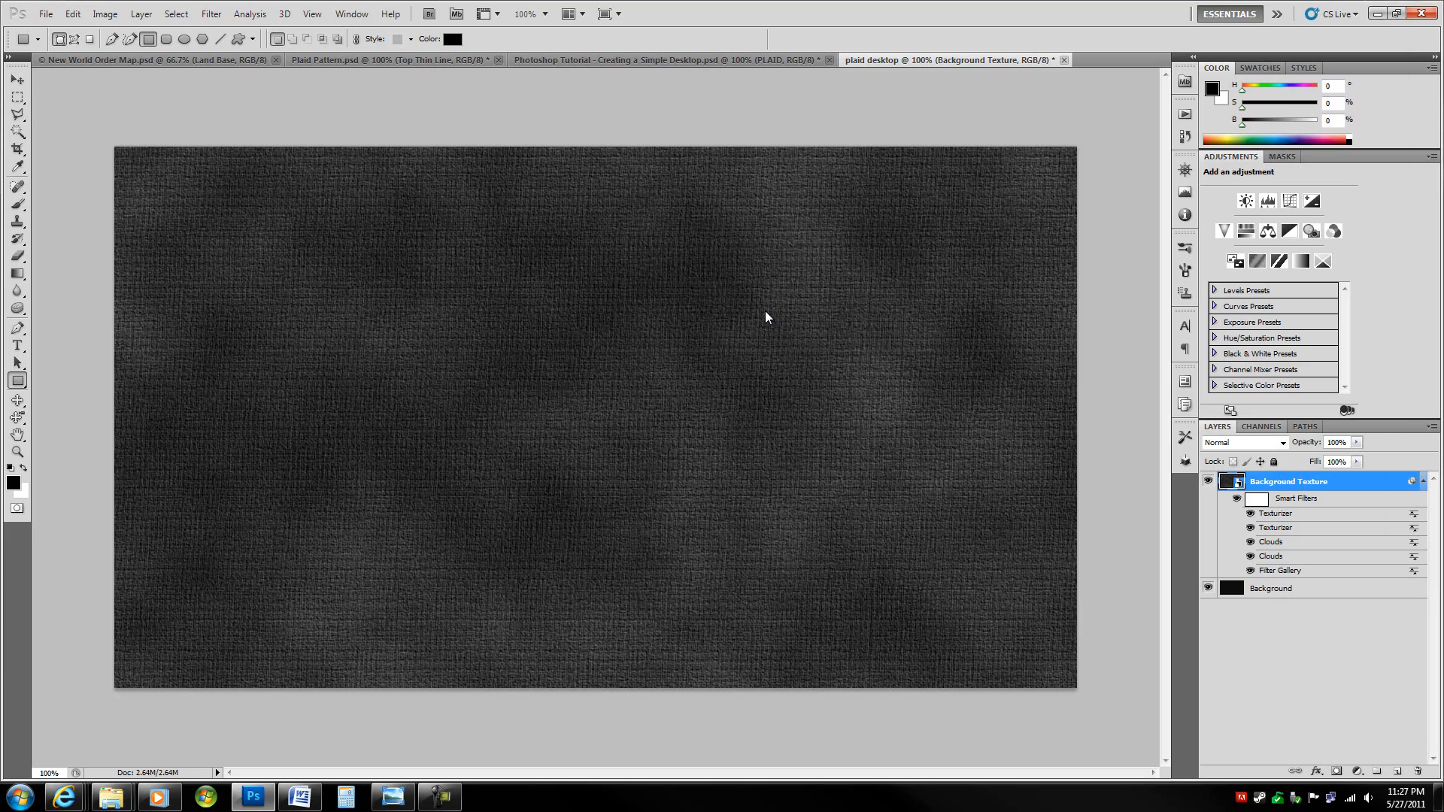
{"action": "left_click", "coordinate": [1264, 181]}
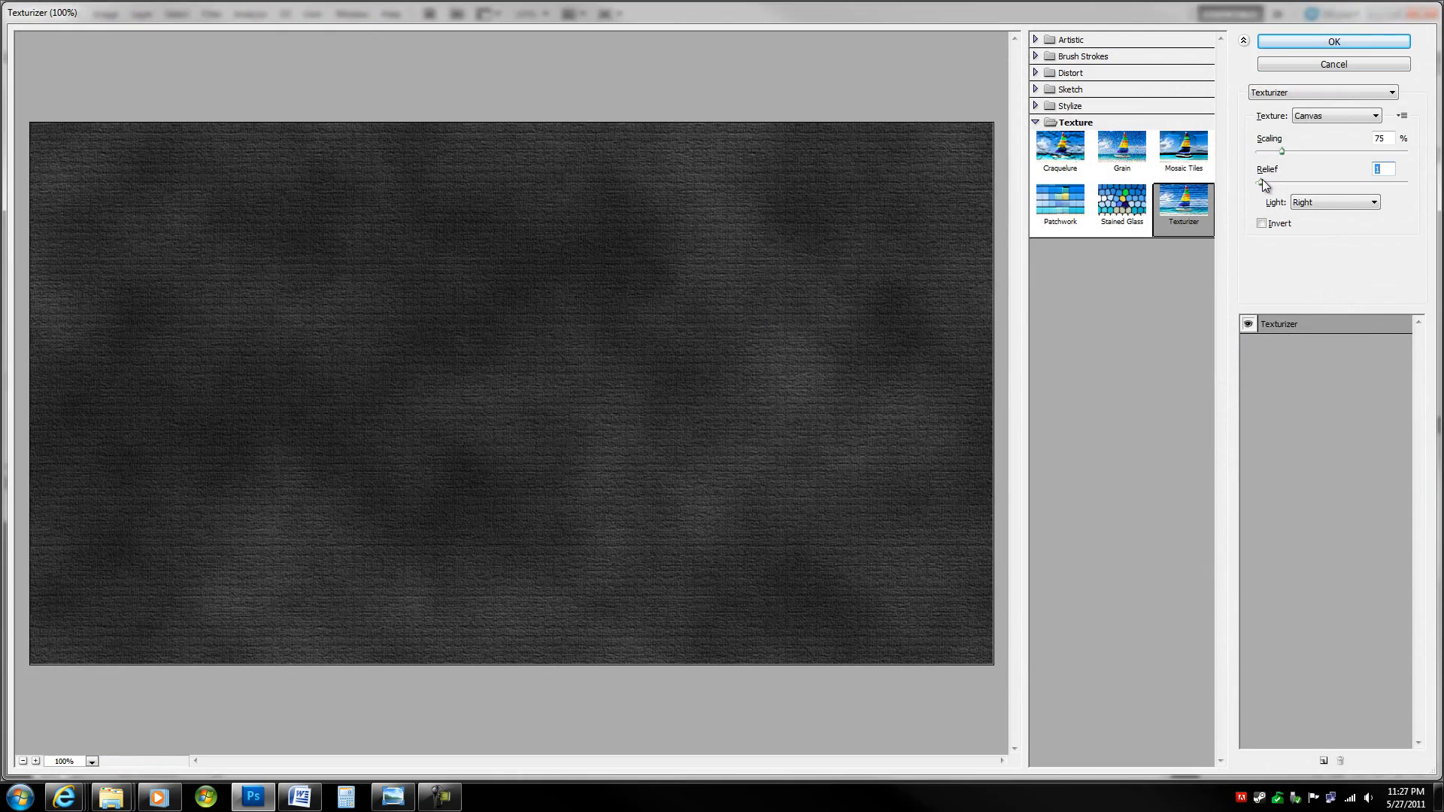
{"action": "left_click", "coordinate": [1312, 45]}
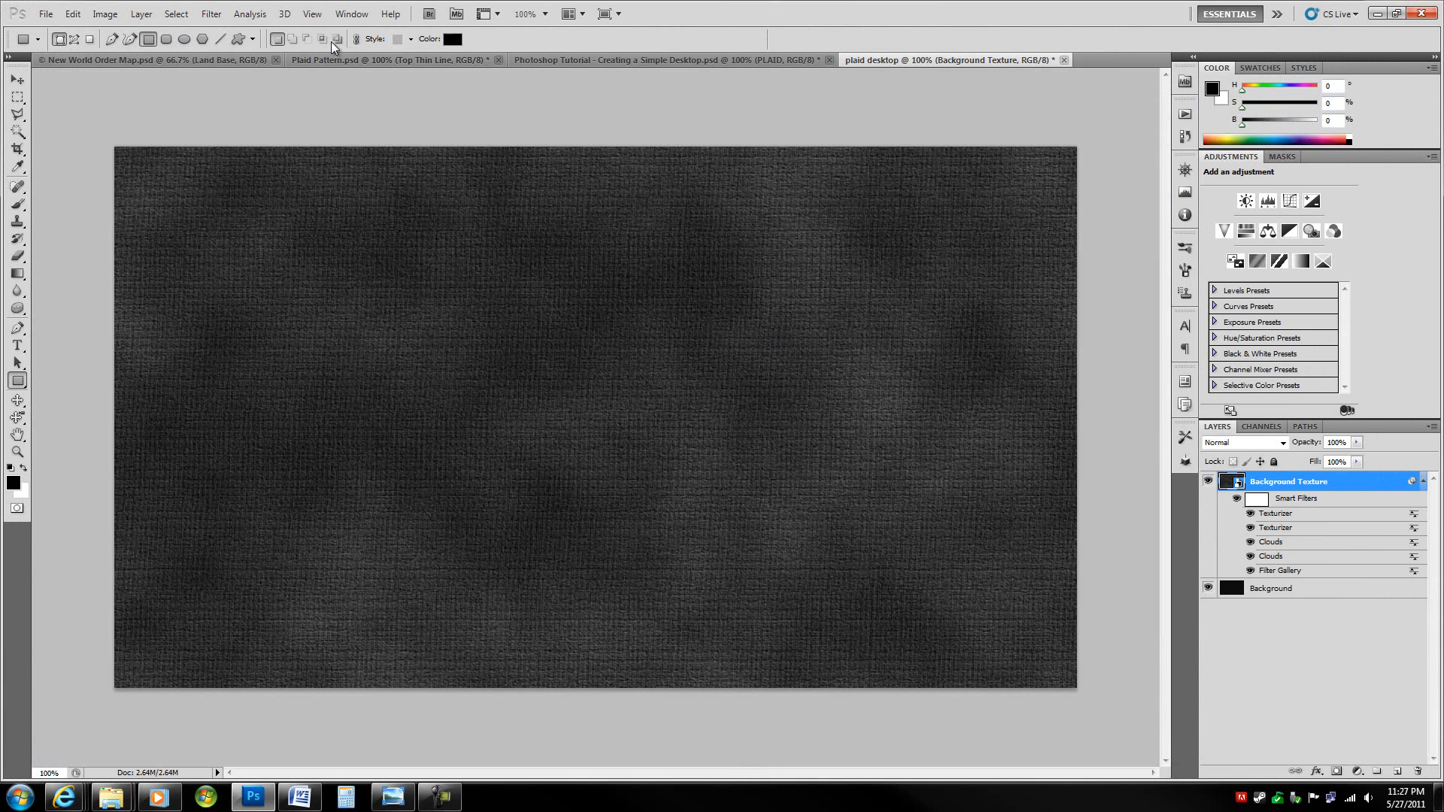
Step: Add a Smart Sharpen smart filter to Background Texture with amount 150%, radius 1.0 px and Lens Blur removal
{"action": "left_click", "coordinate": [211, 13]}
{"action": "mouse_move", "coordinate": [233, 246]}
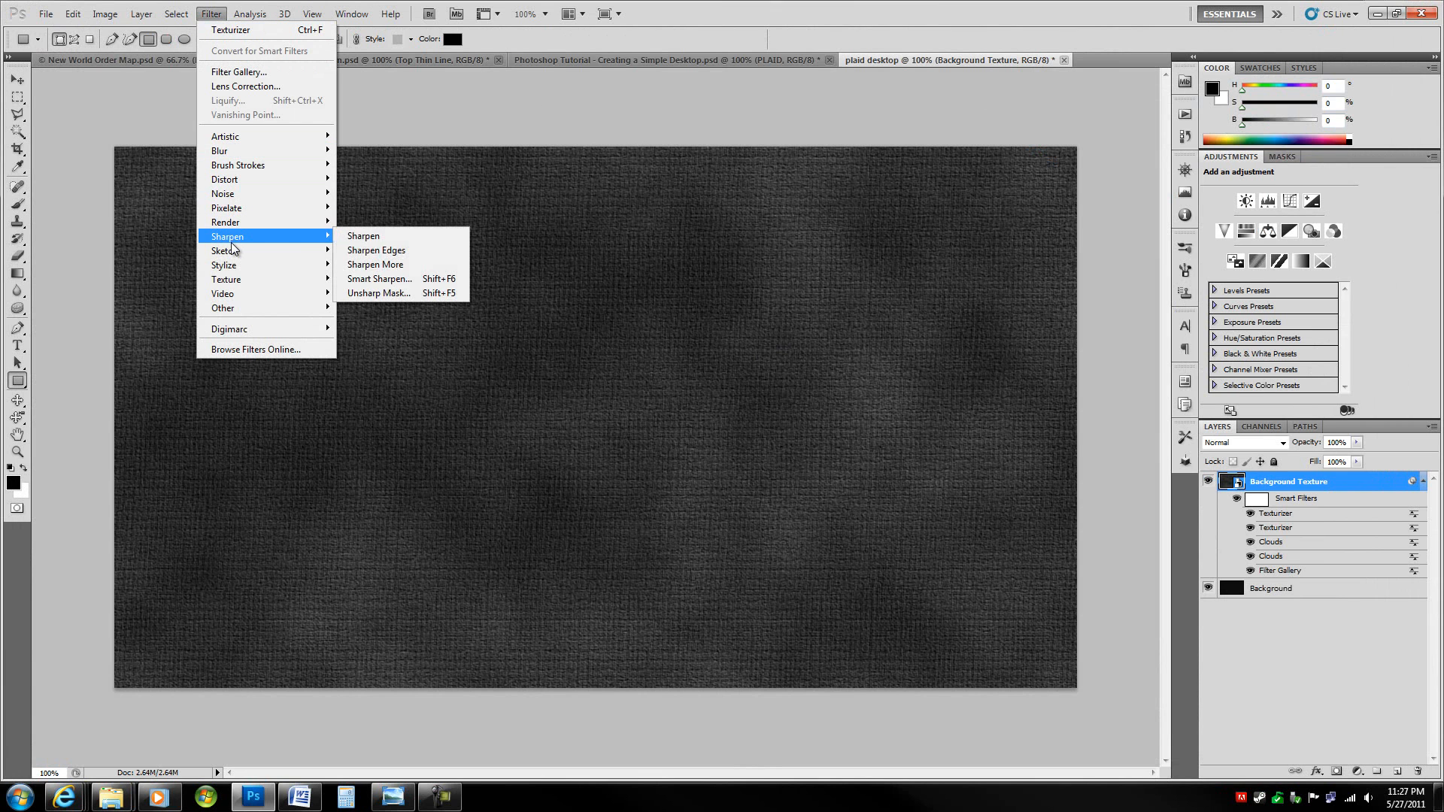
{"action": "left_click", "coordinate": [447, 284]}
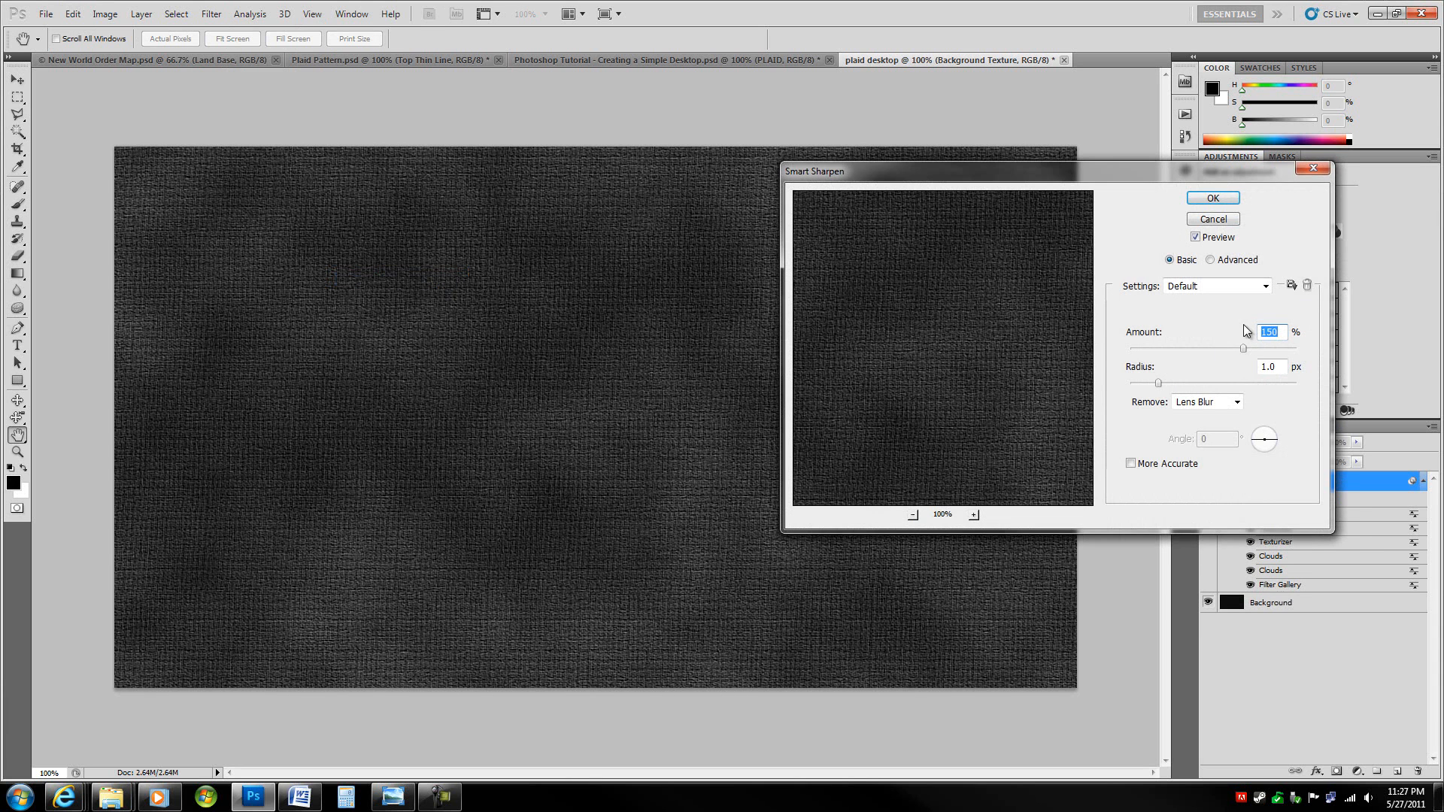
{"action": "left_click_drag", "start_coordinate": [1270, 333], "coordinate": [1276, 339]}
{"action": "key", "text": "Tab"}
{"action": "left_click", "coordinate": [1195, 239]}
{"action": "left_click", "coordinate": [1212, 197]}
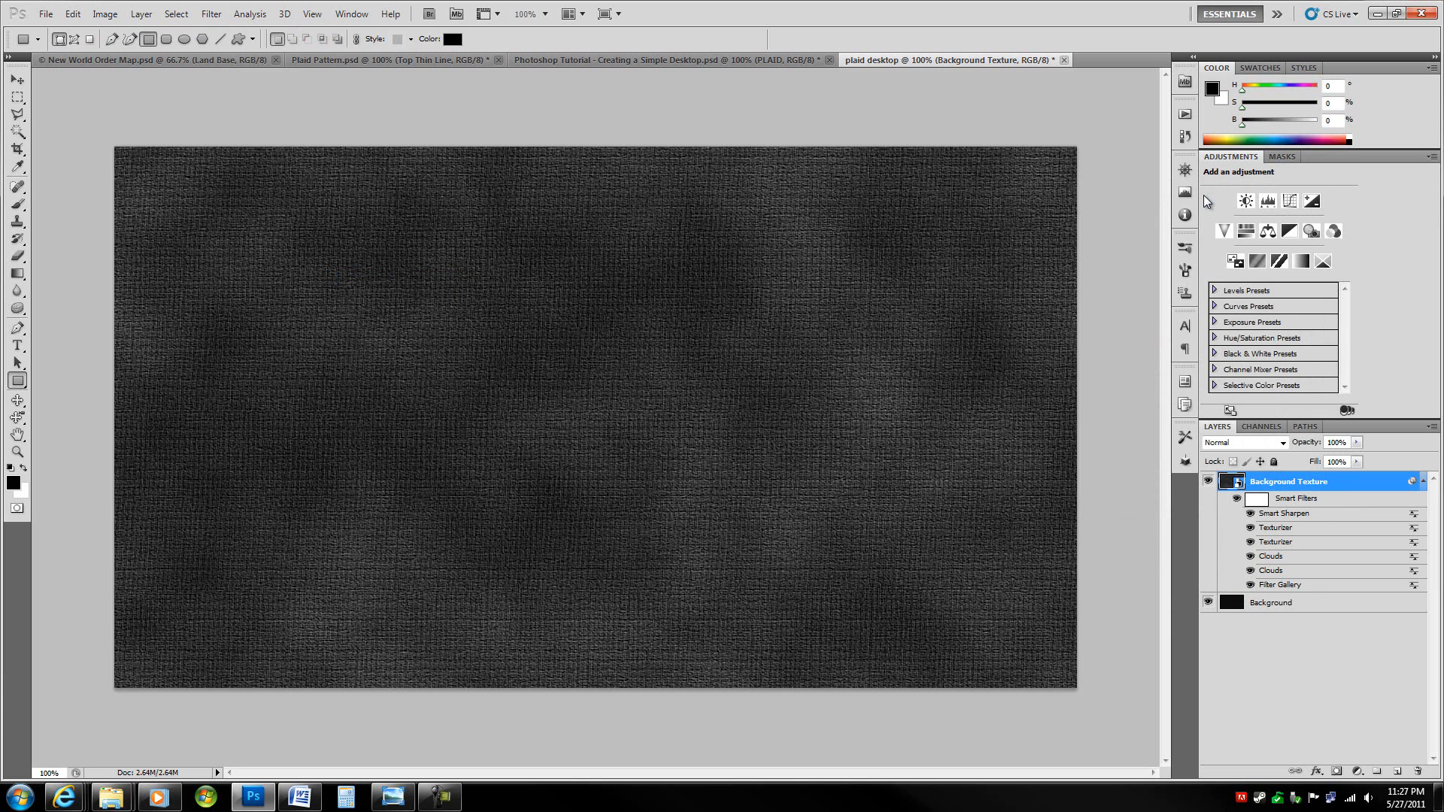
{"action": "left_click_drag", "start_coordinate": [1064, 148], "coordinate": [896, 400]}
{"action": "key", "text": "3"}
{"action": "key", "text": "ctrl+z"}
{"action": "key", "text": "m"}
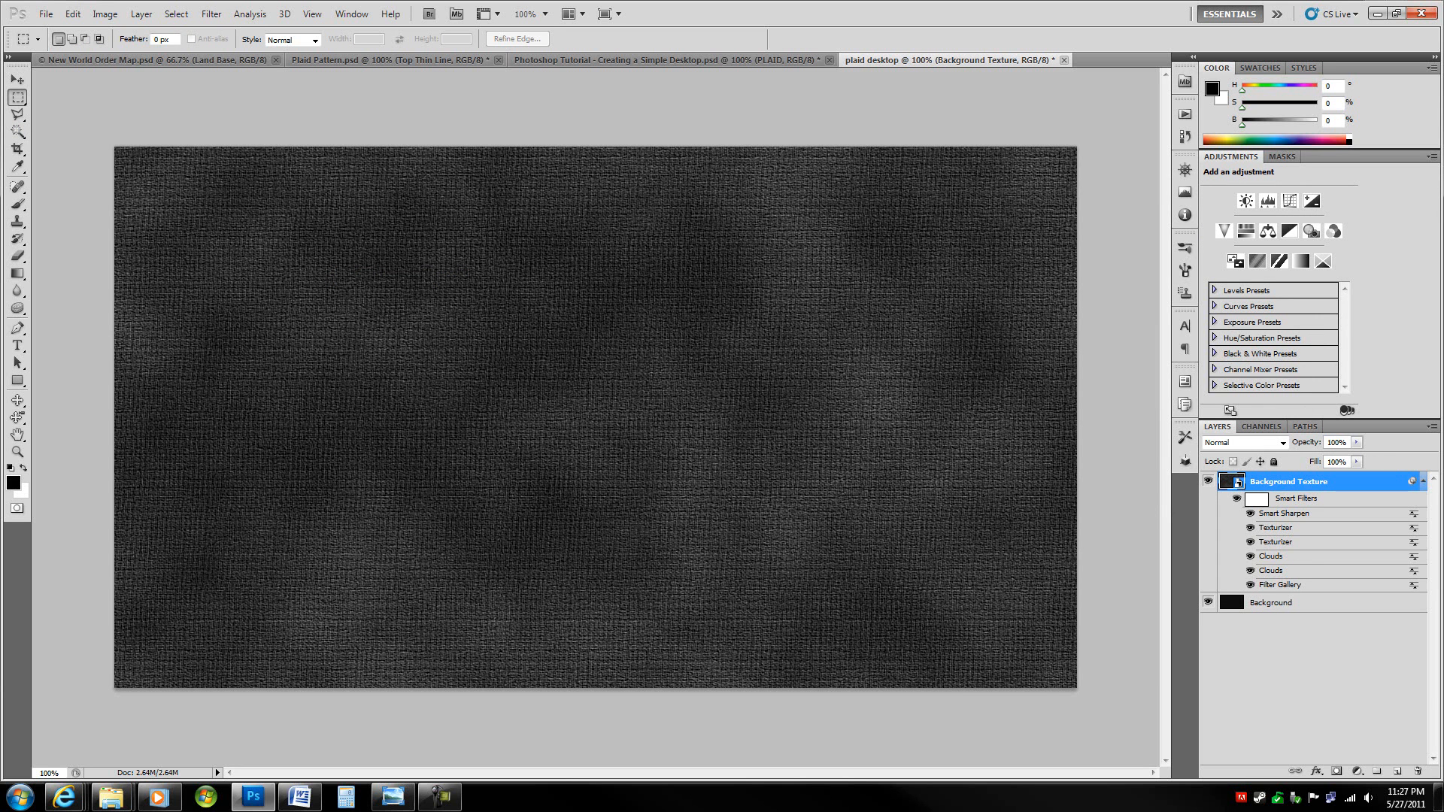
Step: Collapse the smart filter list of Background Texture and create a new layer above it named Plaid Pattern
{"action": "left_click", "coordinate": [1422, 480]}
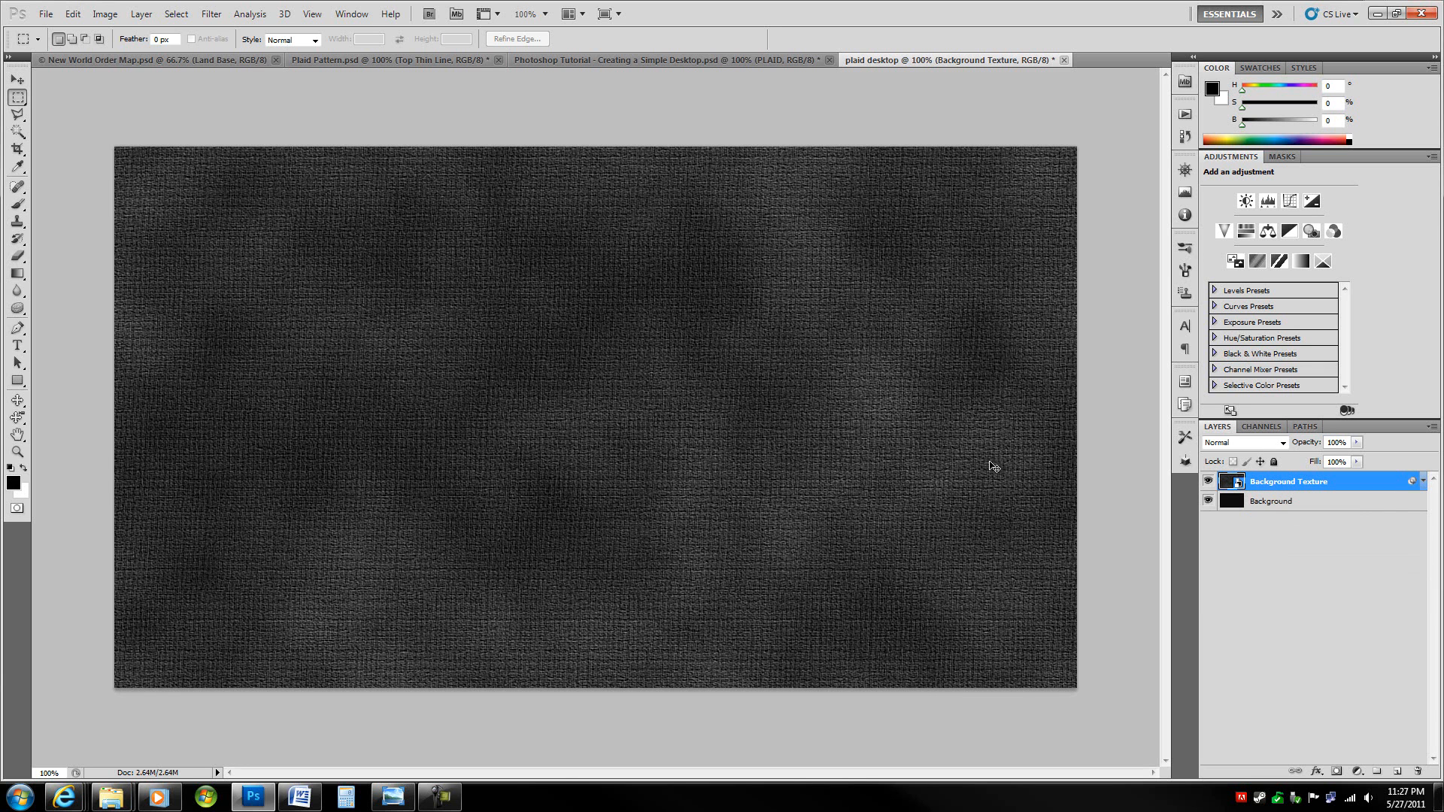
{"action": "key", "text": "ctrl+shift+n"}
{"action": "key", "text": "BackSpace"}
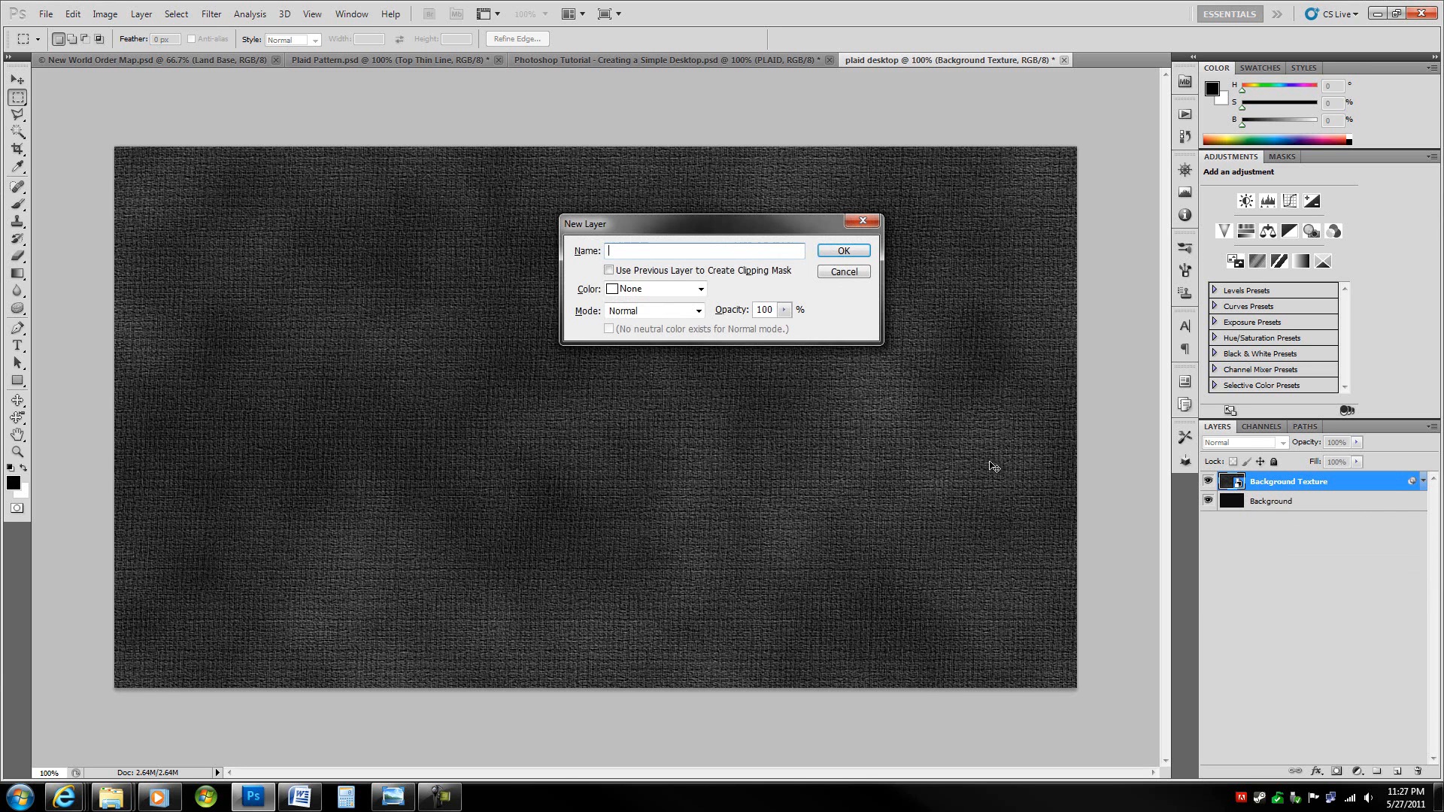
{"action": "type", "text": "Plaid Pat"}
{"action": "key", "text": "Return"}
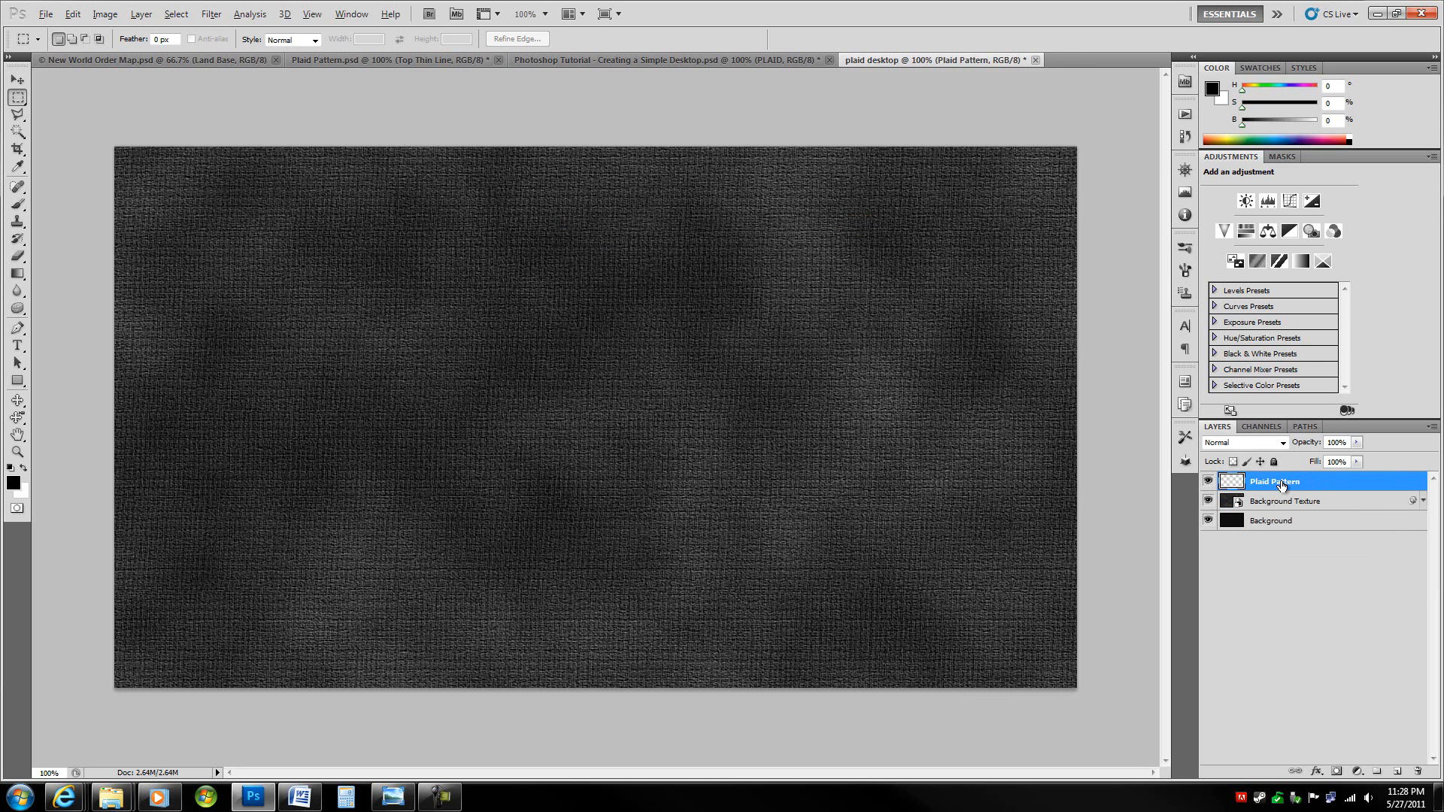
Step: Fill the Plaid Pattern layer with the black foreground color and set its fill opacity to 0%
{"action": "key", "text": "alt+BackSpace"}
{"action": "left_click", "coordinate": [1356, 463]}
{"action": "left_click_drag", "start_coordinate": [1355, 477], "coordinate": [1148, 472]}
Step: Add a Pattern Overlay style to Plaid Pattern using the last plaid pattern in the set, scaled to 25%
{"action": "left_click", "coordinate": [1397, 484]}
{"action": "double_click", "coordinate": [1397, 485]}
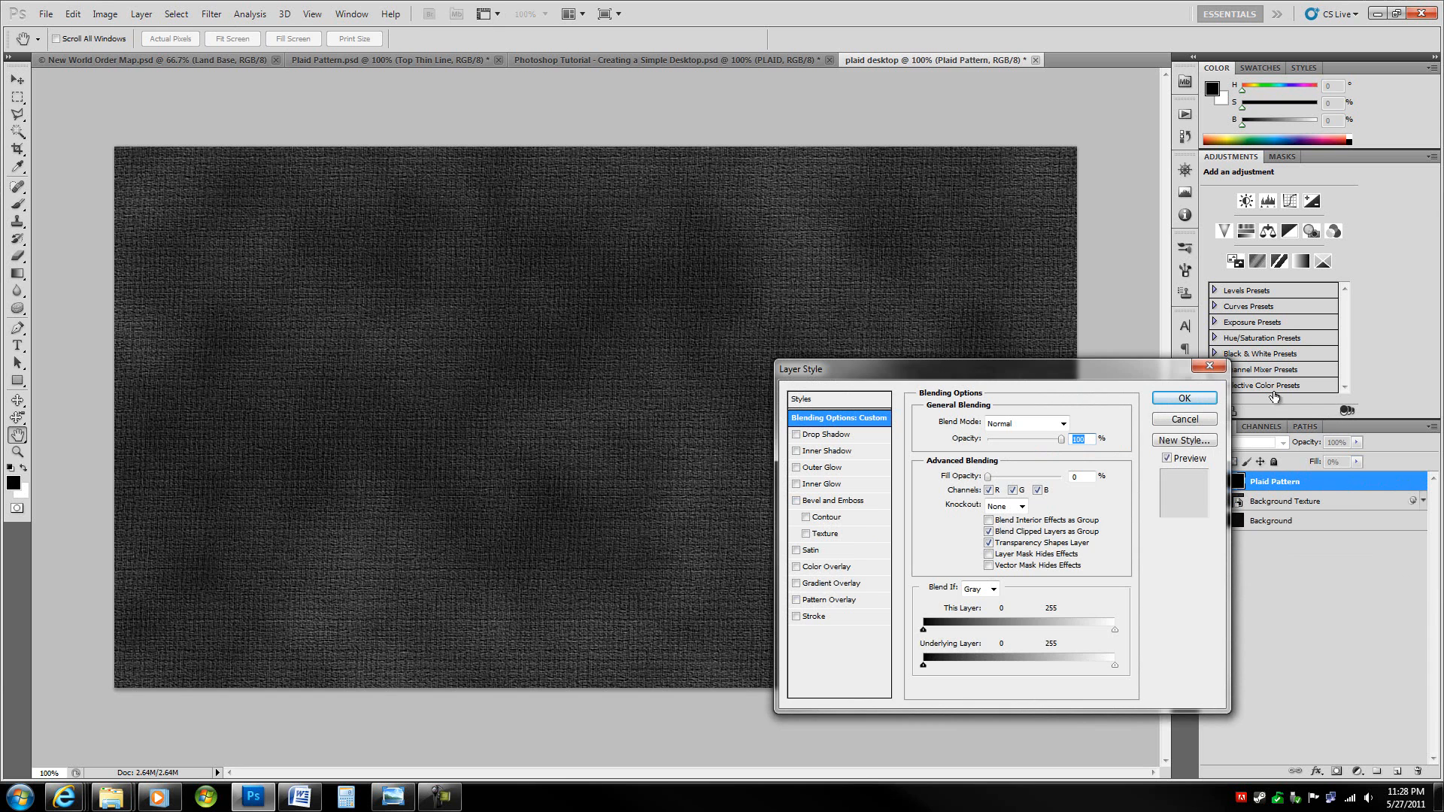
{"action": "left_click_drag", "start_coordinate": [1113, 370], "coordinate": [970, 384]}
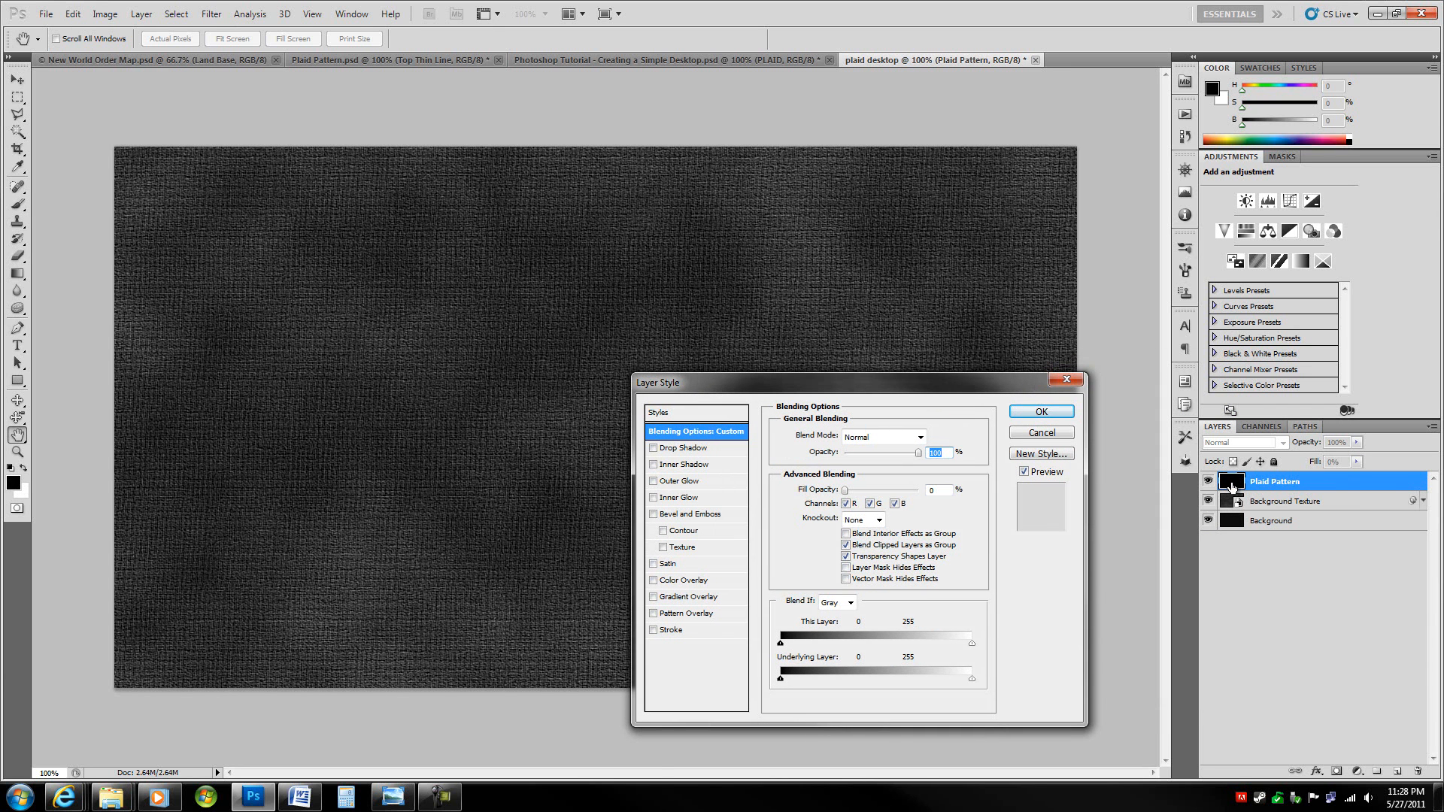
{"action": "left_click", "coordinate": [701, 615]}
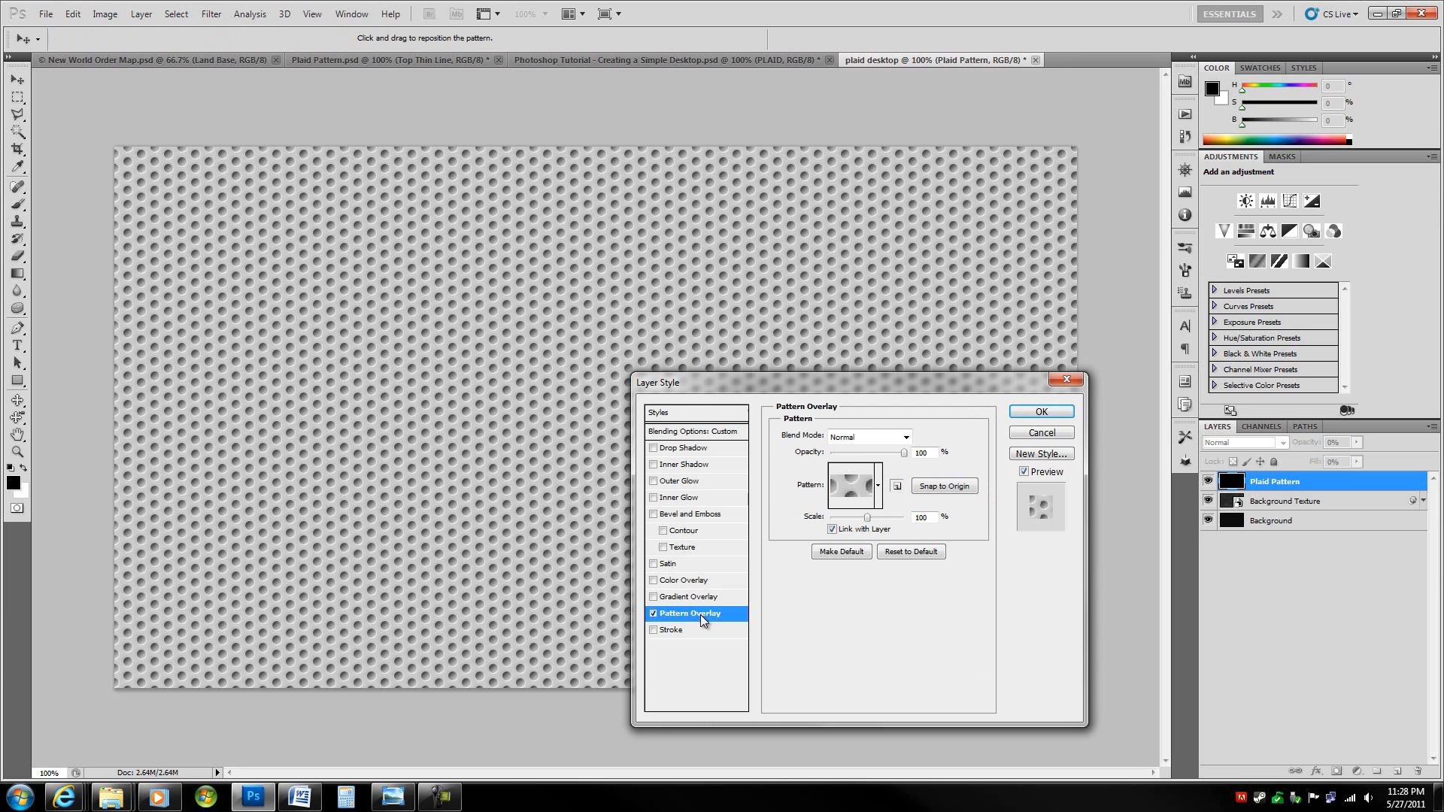
{"action": "left_click", "coordinate": [879, 499]}
{"action": "left_click_drag", "start_coordinate": [920, 540], "coordinate": [919, 606]}
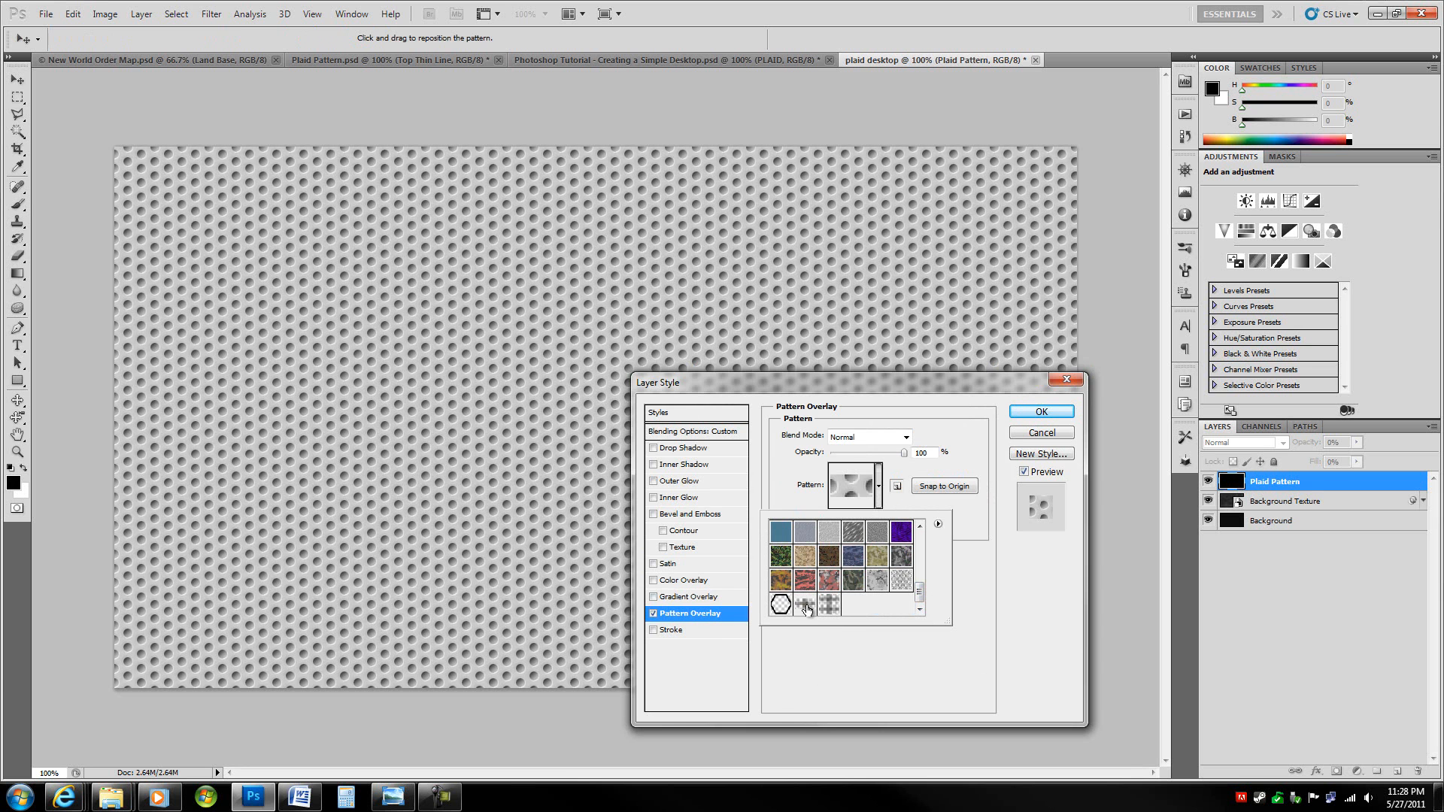
{"action": "left_click", "coordinate": [831, 609]}
{"action": "left_click", "coordinate": [1045, 566]}
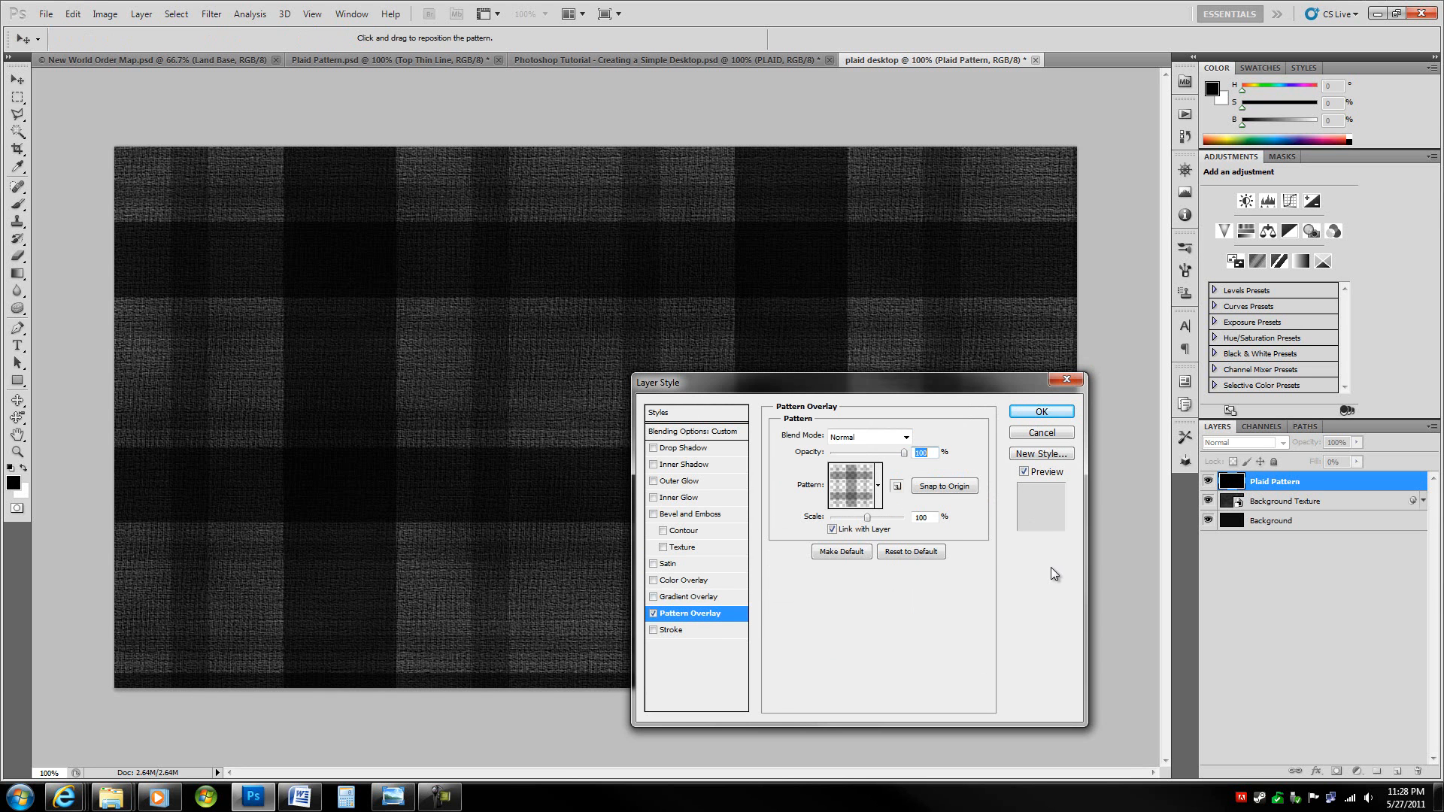
{"action": "left_click_drag", "start_coordinate": [931, 519], "coordinate": [907, 520]}
{"action": "type", "text": "25"}
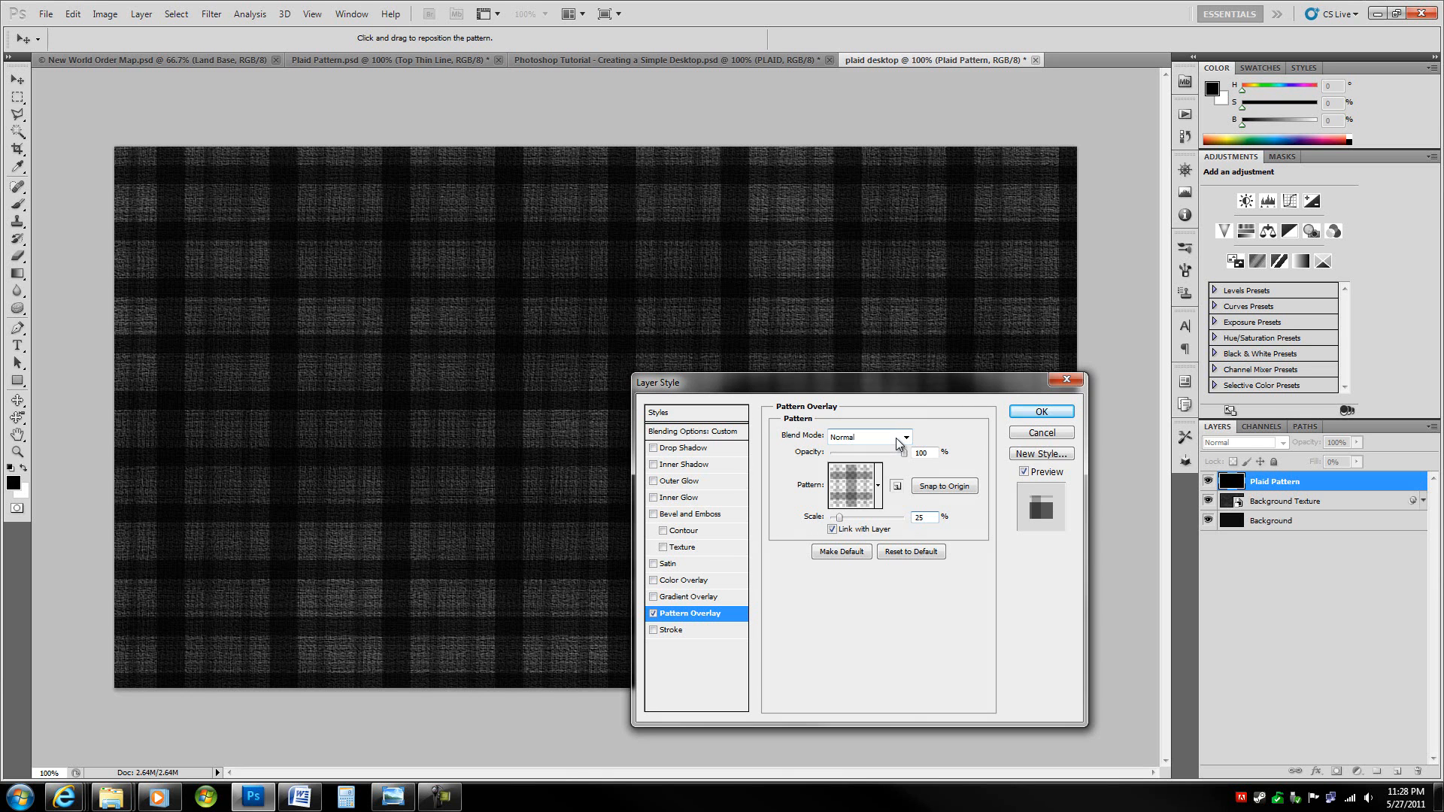
Step: Compare Soft Light, Normal and Overlay as the Pattern Overlay's blend mode and apply the style with Soft Light
{"action": "left_click", "coordinate": [897, 443]}
{"action": "left_click", "coordinate": [853, 242]}
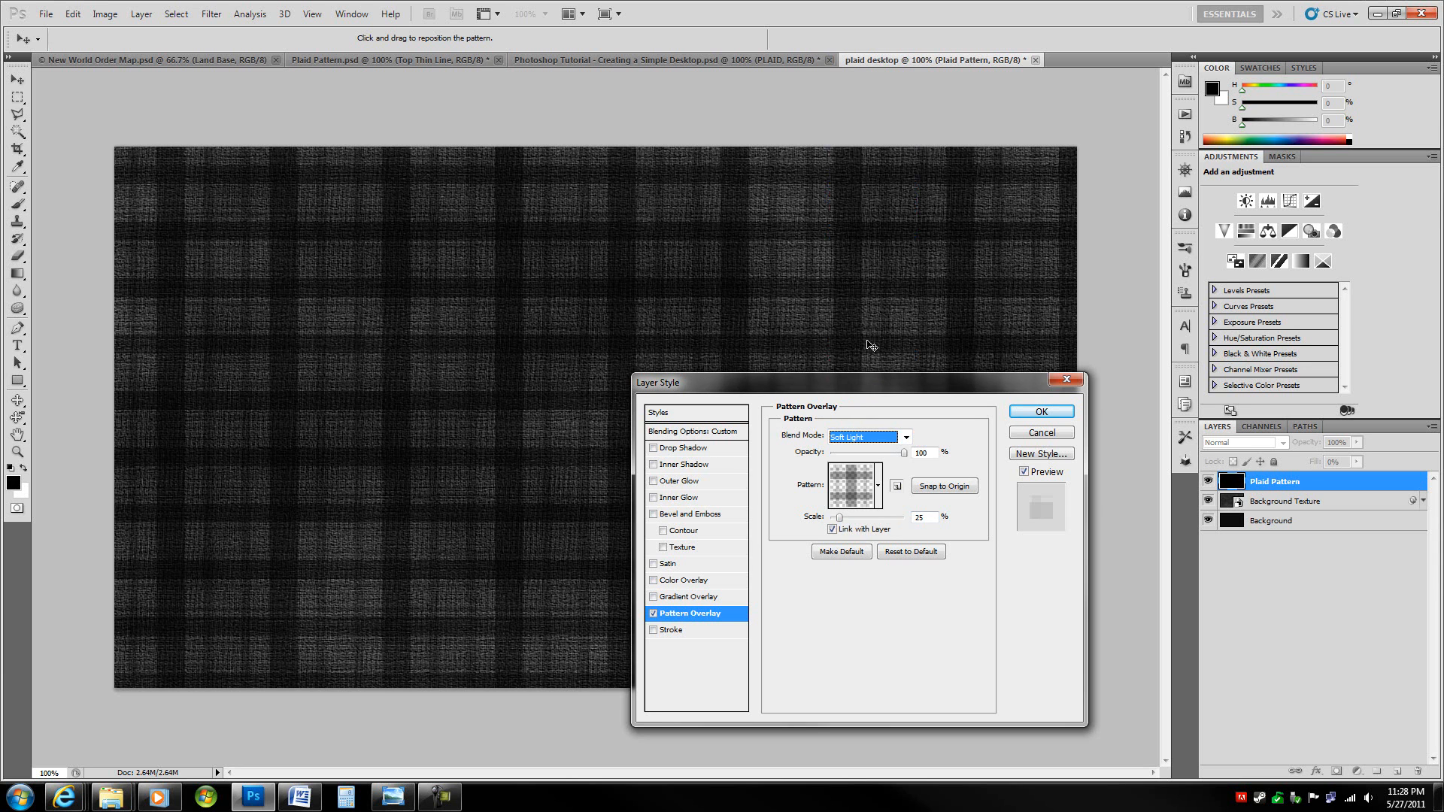
{"action": "left_click", "coordinate": [861, 436]}
{"action": "left_click", "coordinate": [883, 49]}
{"action": "left_click", "coordinate": [855, 443]}
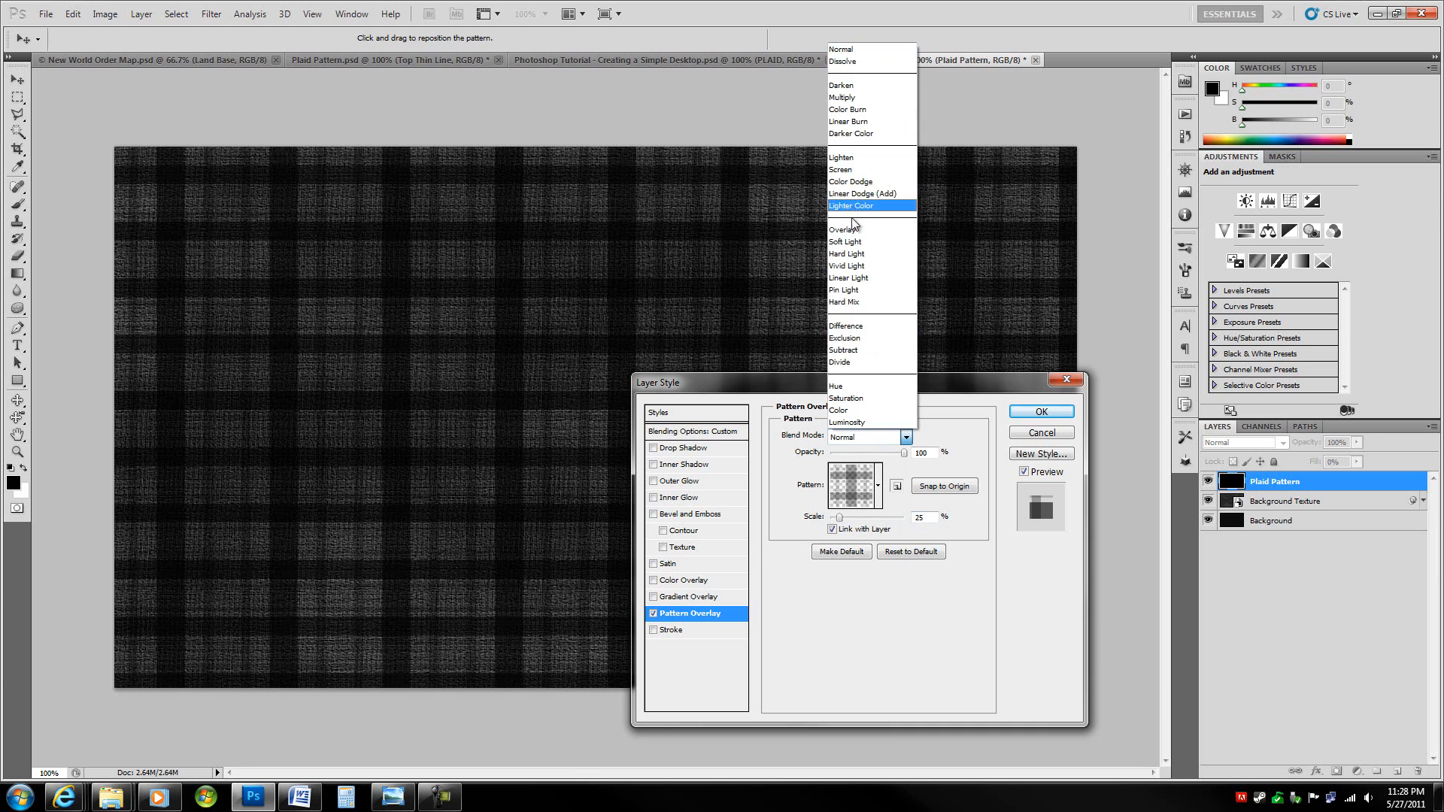
{"action": "left_click", "coordinate": [858, 241]}
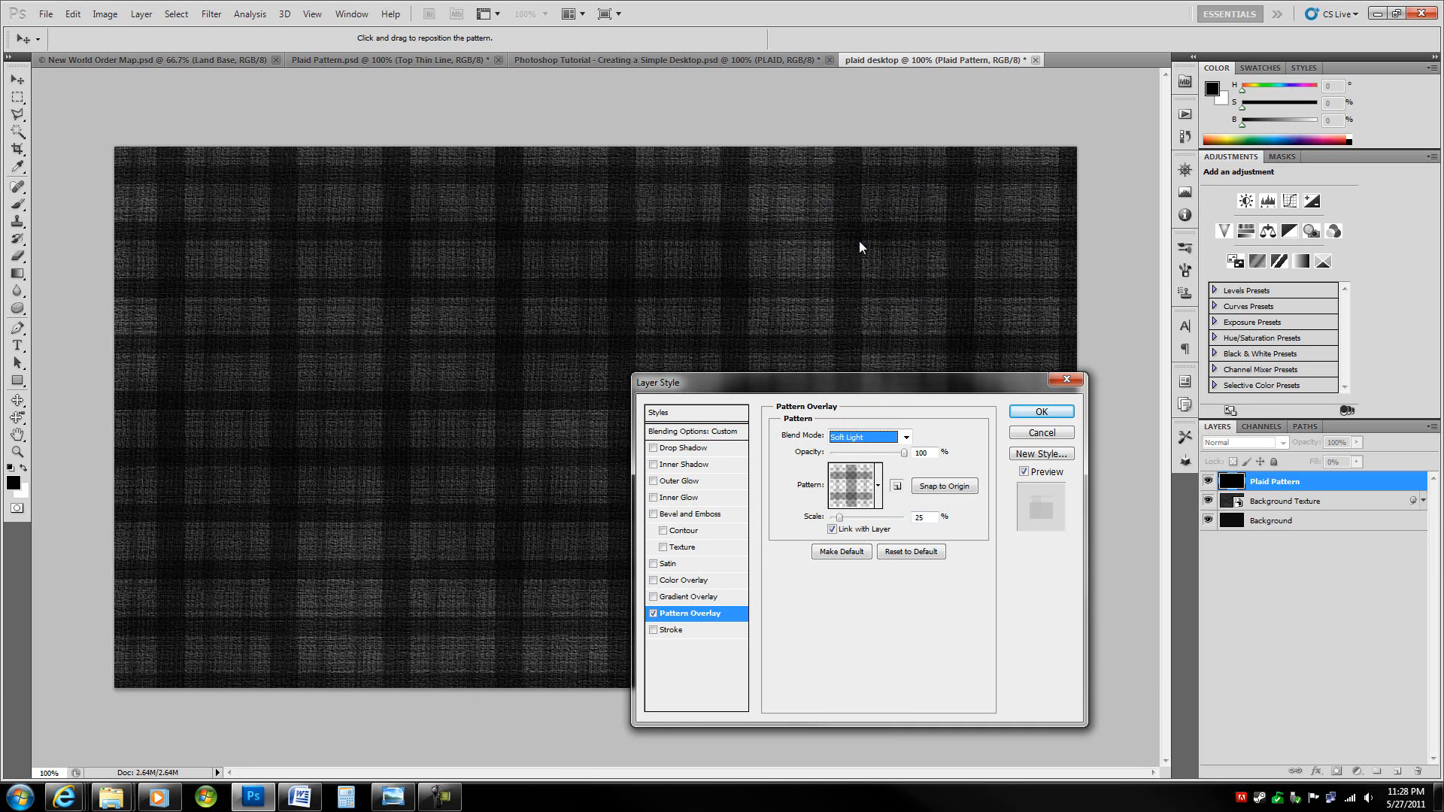
{"action": "key", "text": "Tab"}
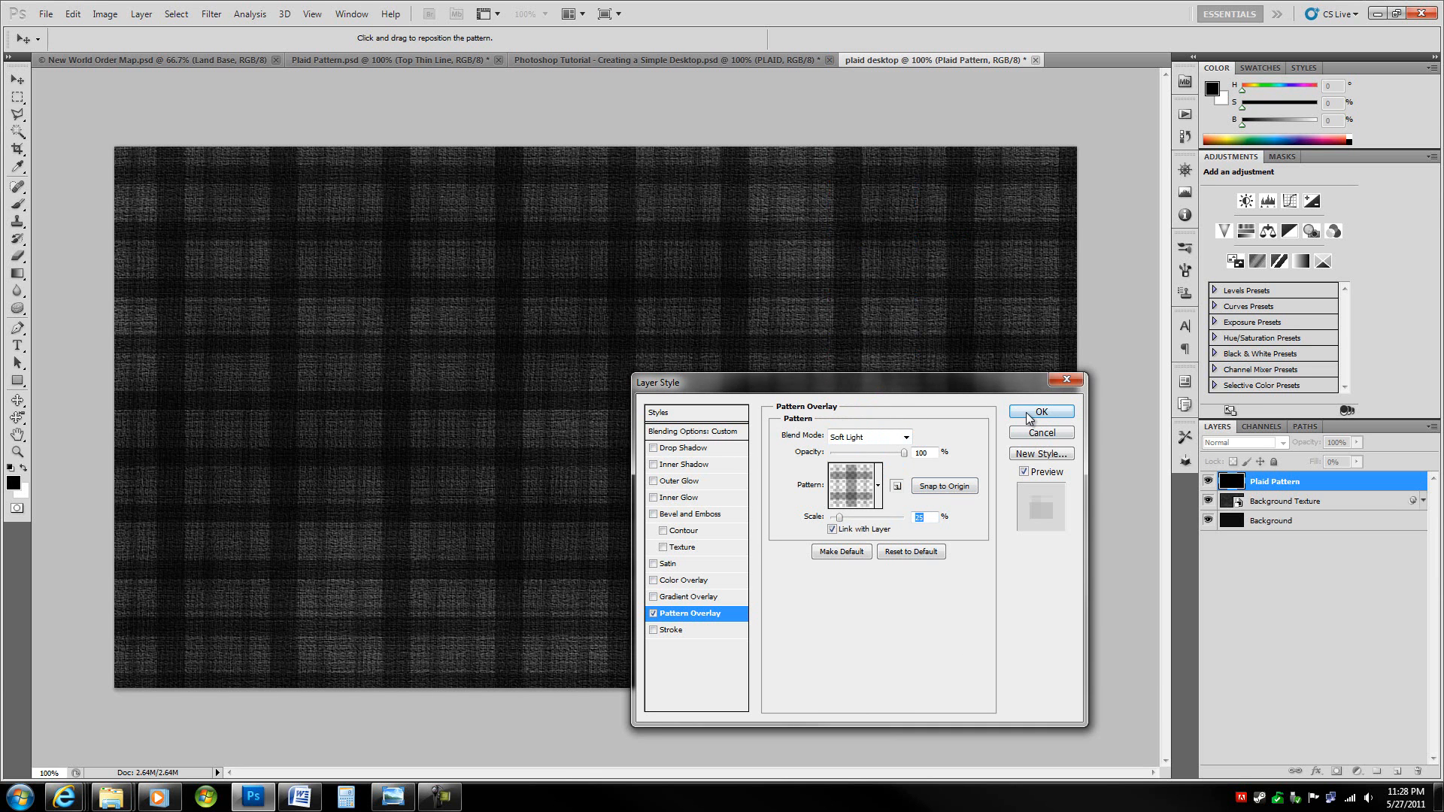
{"action": "left_click", "coordinate": [851, 436]}
{"action": "left_click", "coordinate": [850, 437]}
{"action": "key", "text": "Up"}
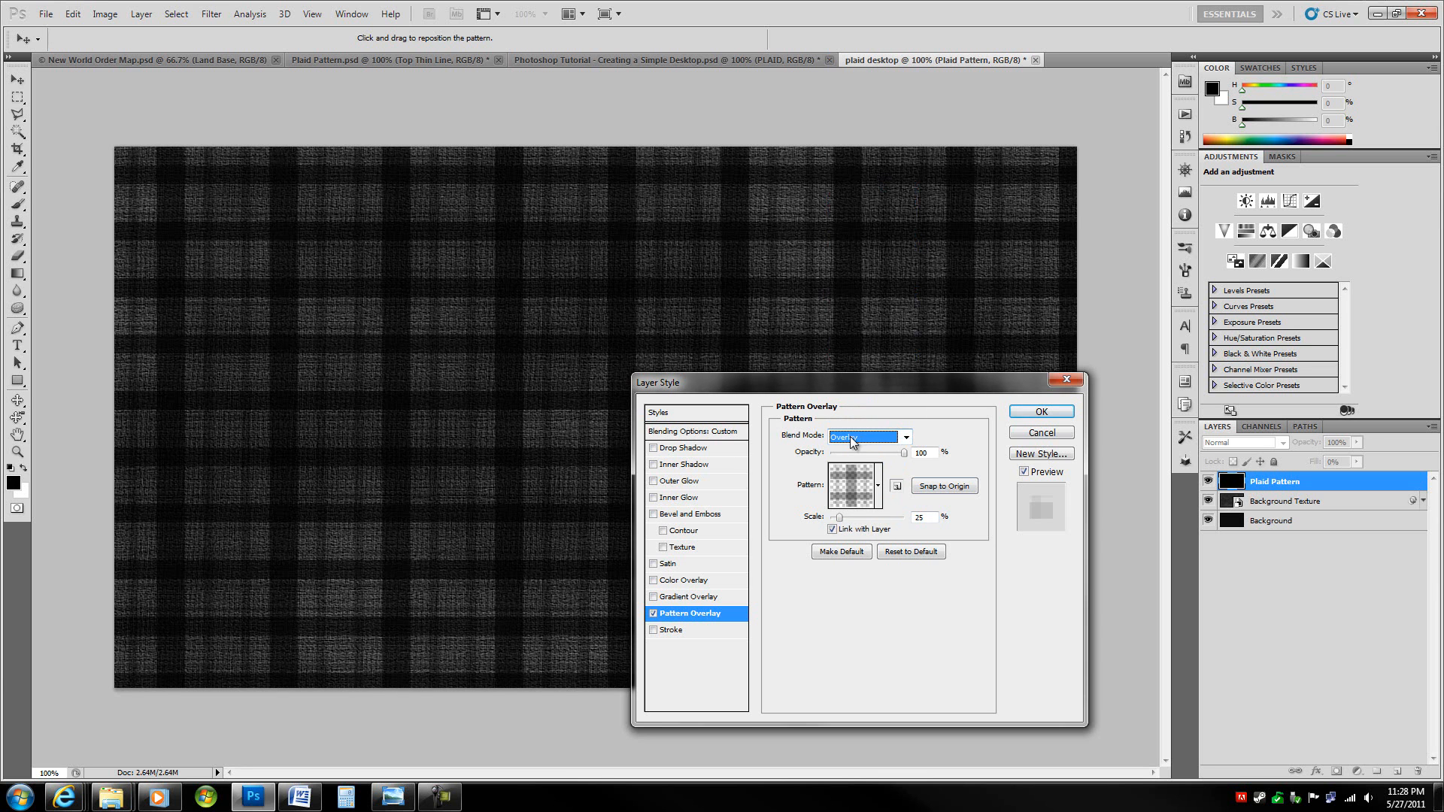
{"action": "key", "text": "Down"}
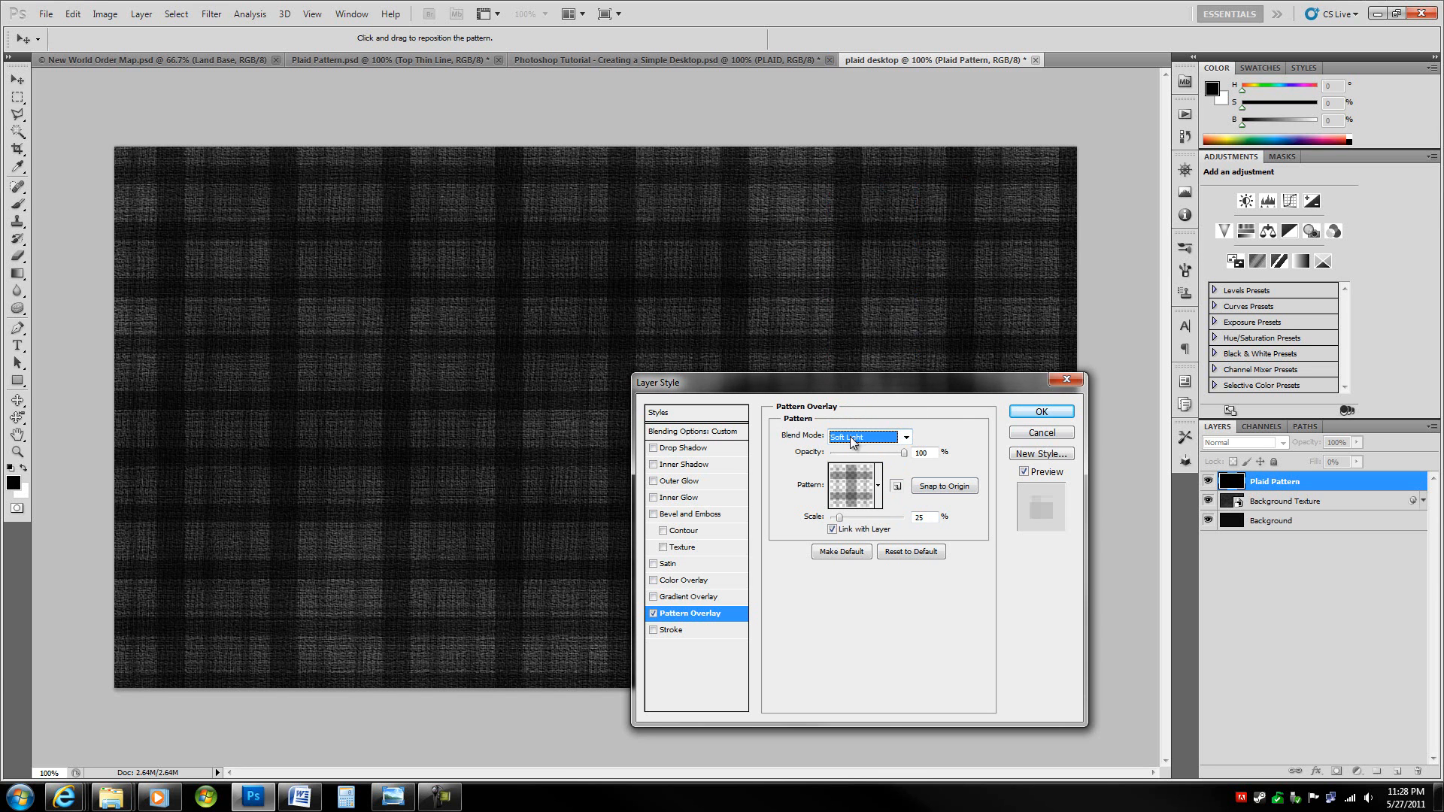
{"action": "left_click", "coordinate": [1038, 414]}
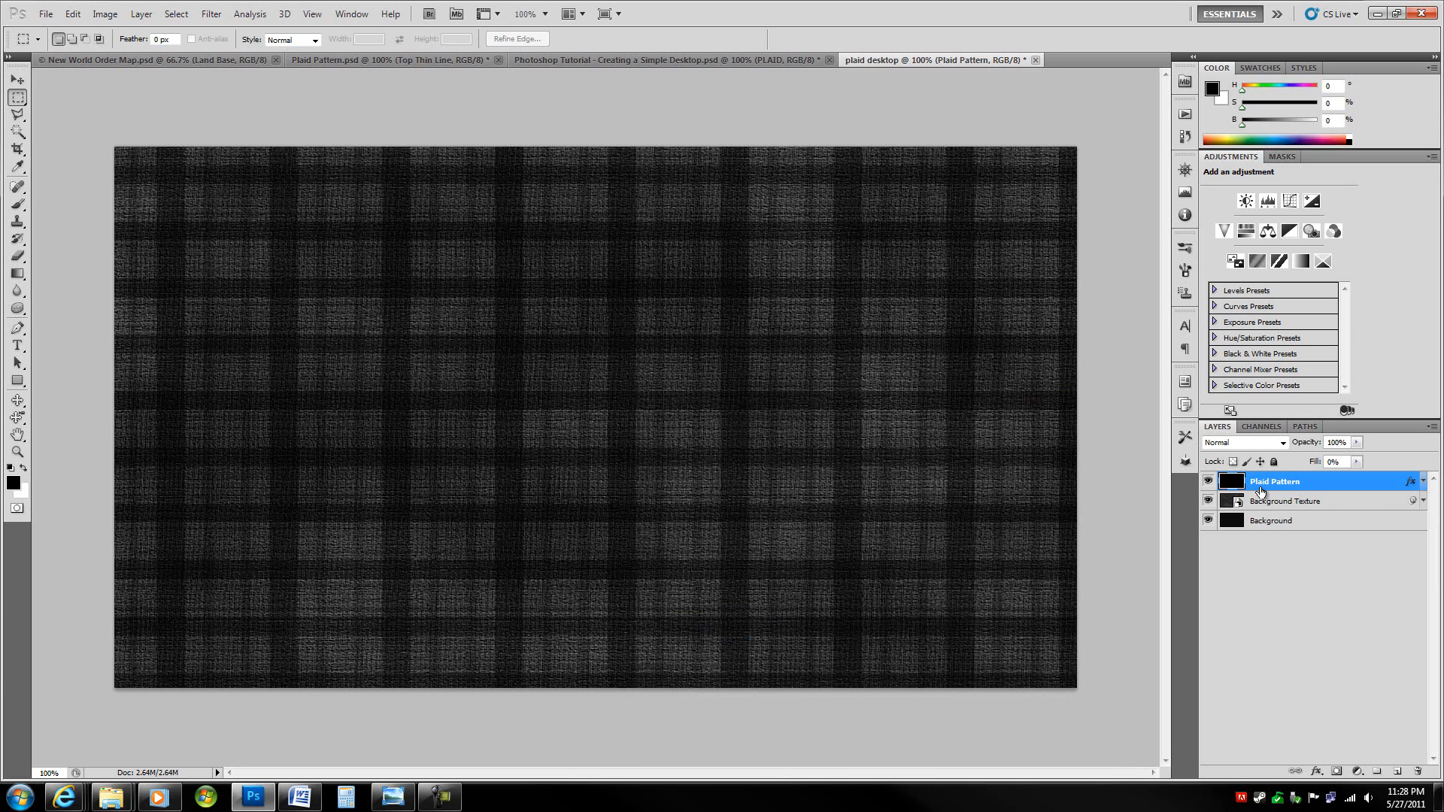
Step: Add a layer mask to Plaid Pattern and set up the Fibers filter on it with variance 14 and strength 1
{"action": "left_click", "coordinate": [1337, 772]}
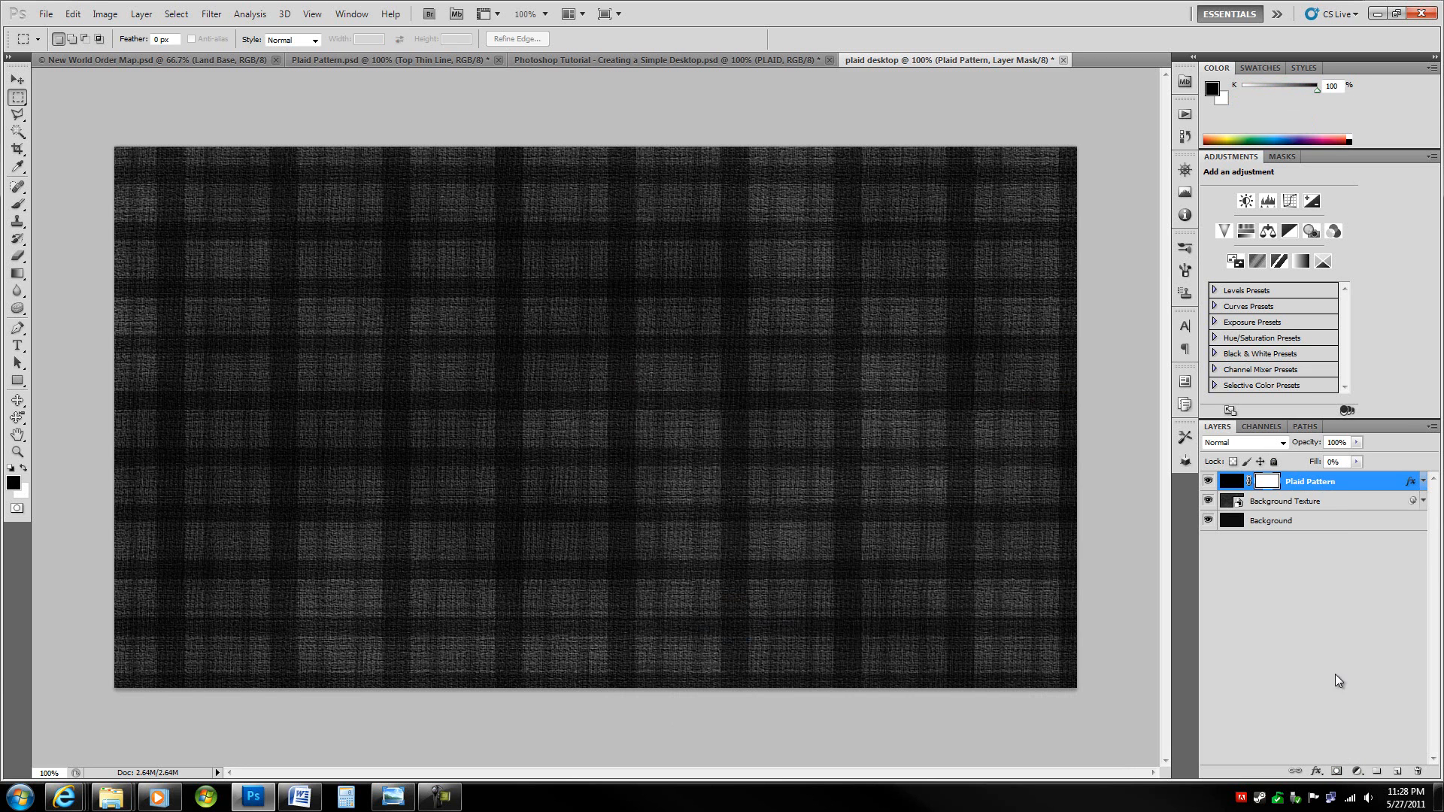
{"action": "left_click", "coordinate": [204, 16]}
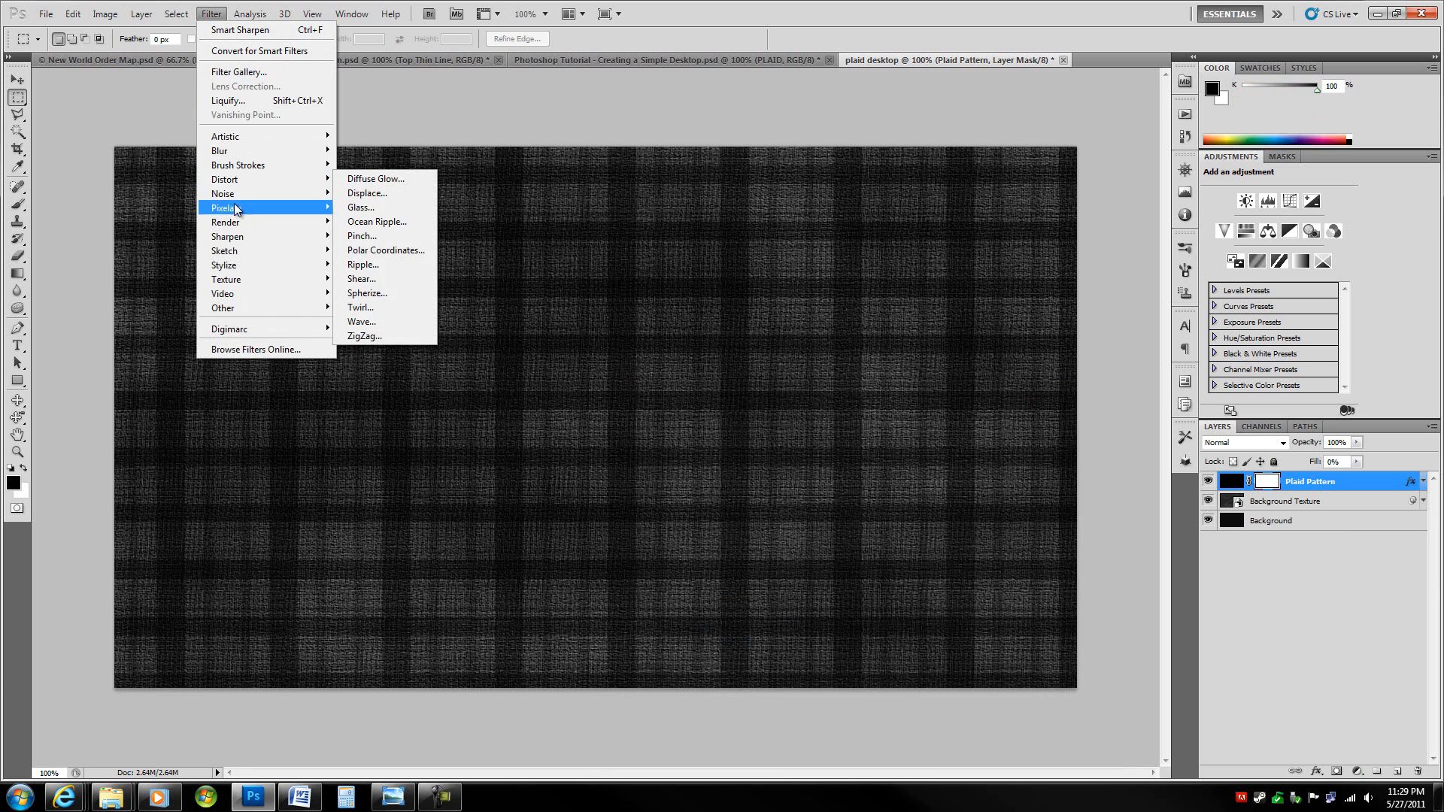
{"action": "mouse_move", "coordinate": [246, 223]}
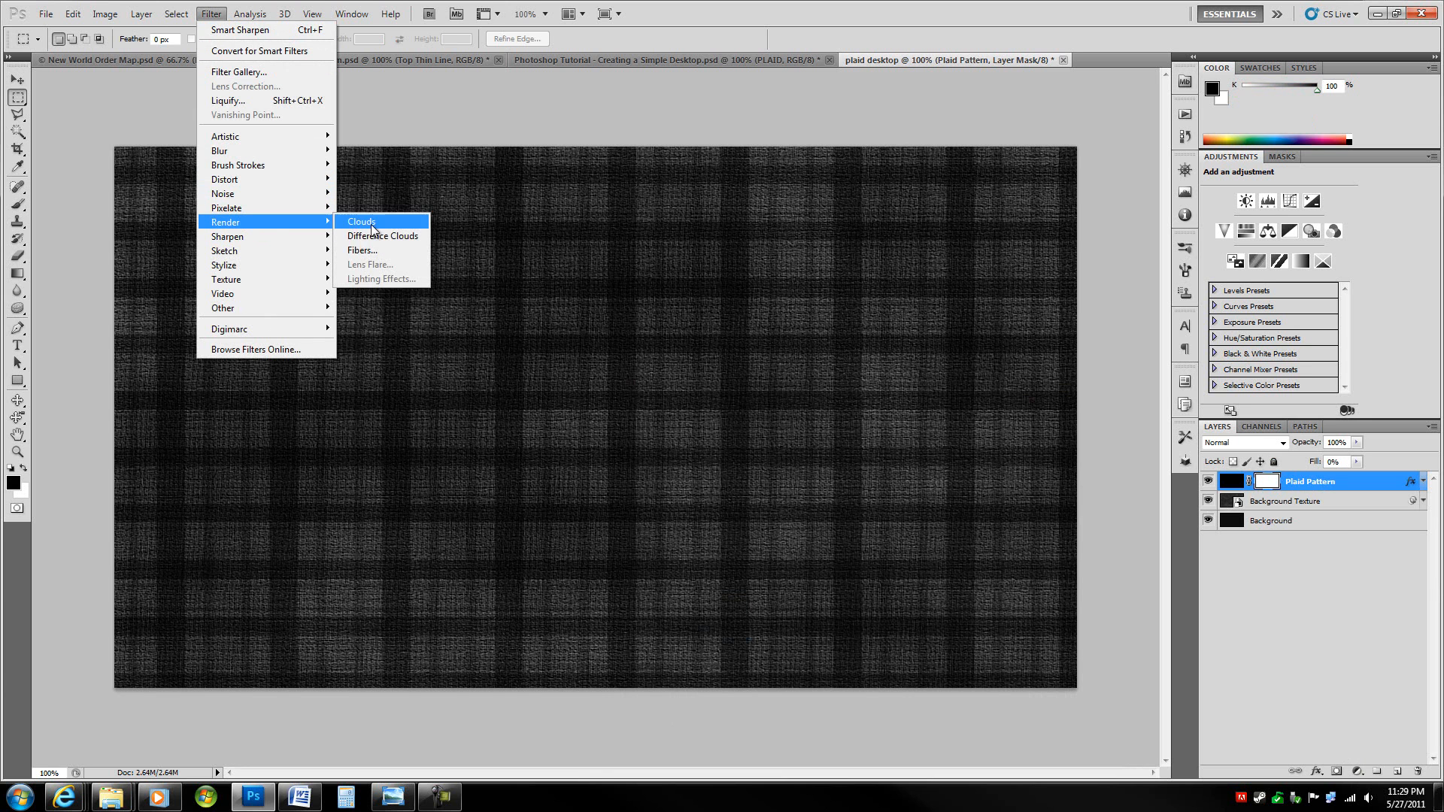
{"action": "left_click", "coordinate": [365, 253]}
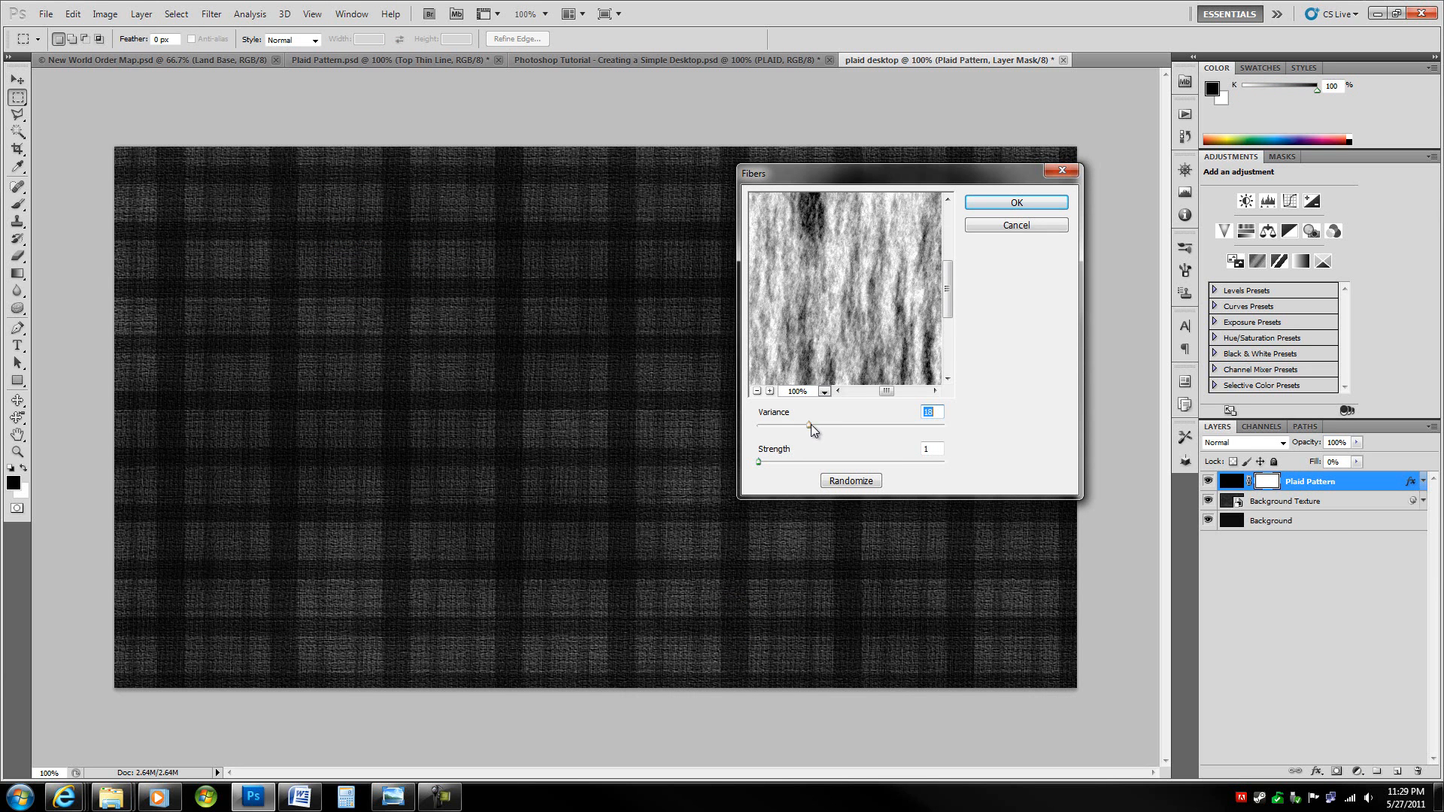
{"action": "left_click_drag", "start_coordinate": [809, 424], "coordinate": [787, 425]}
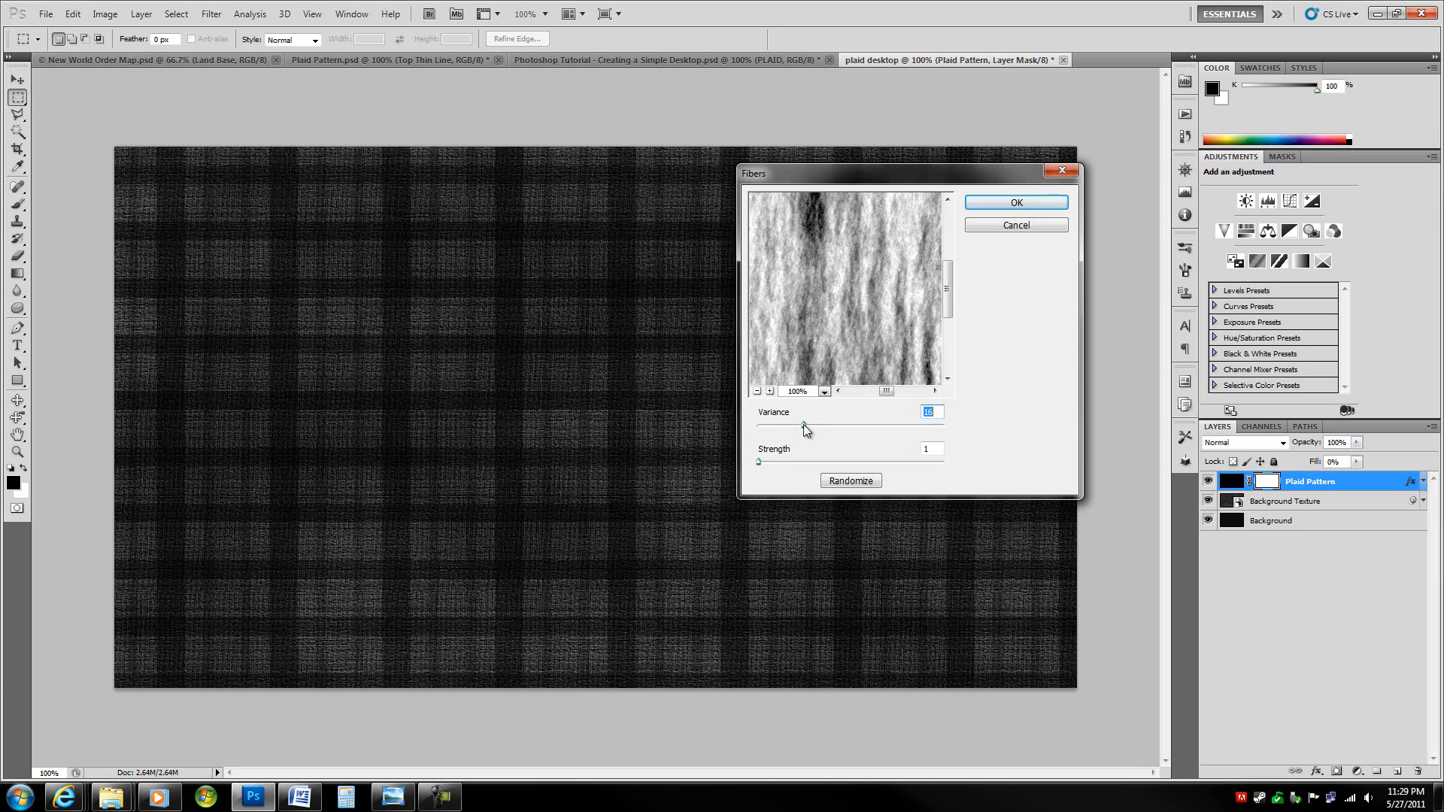
{"action": "left_click_drag", "start_coordinate": [801, 424], "coordinate": [793, 424]}
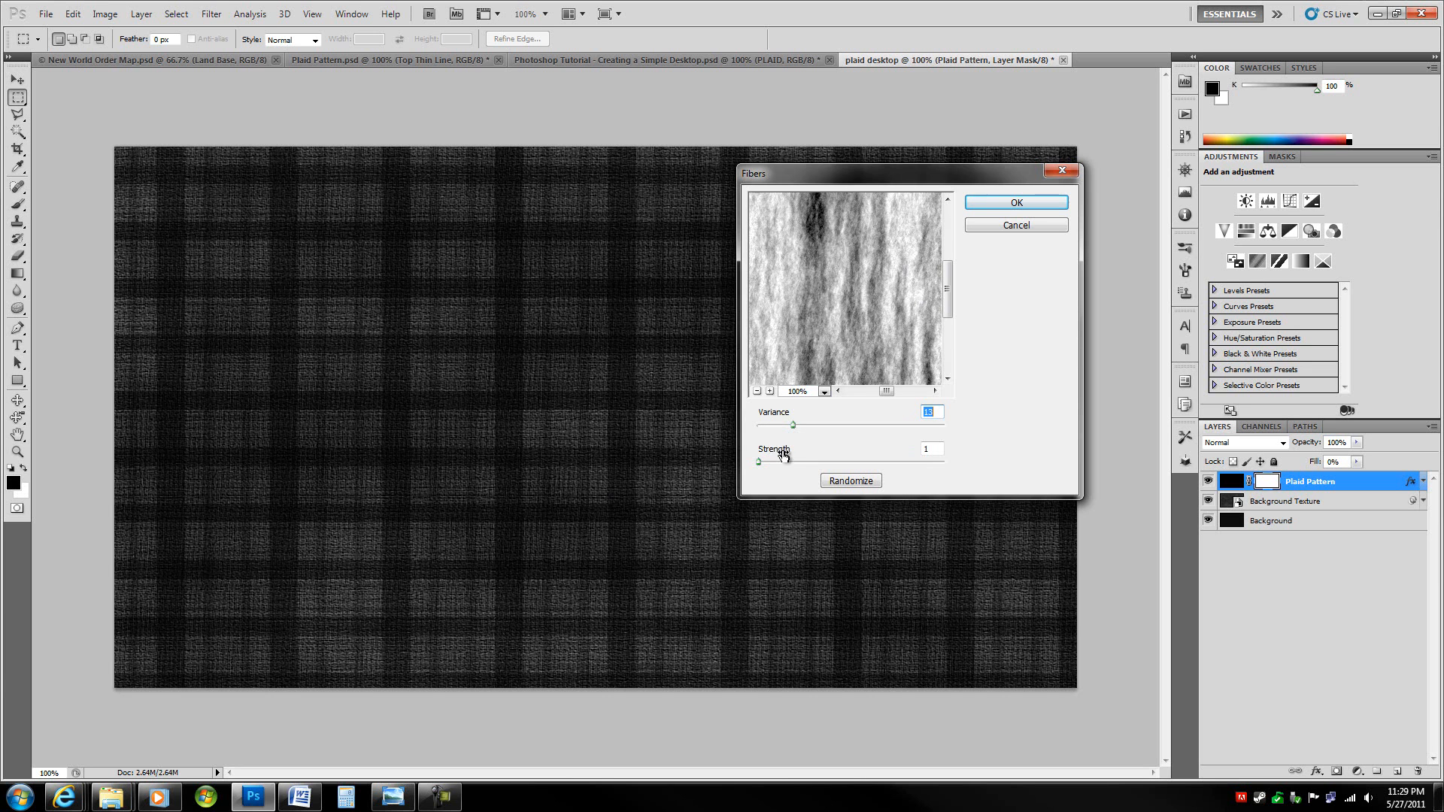
{"action": "left_click", "coordinate": [760, 458]}
{"action": "left_click", "coordinate": [796, 425]}
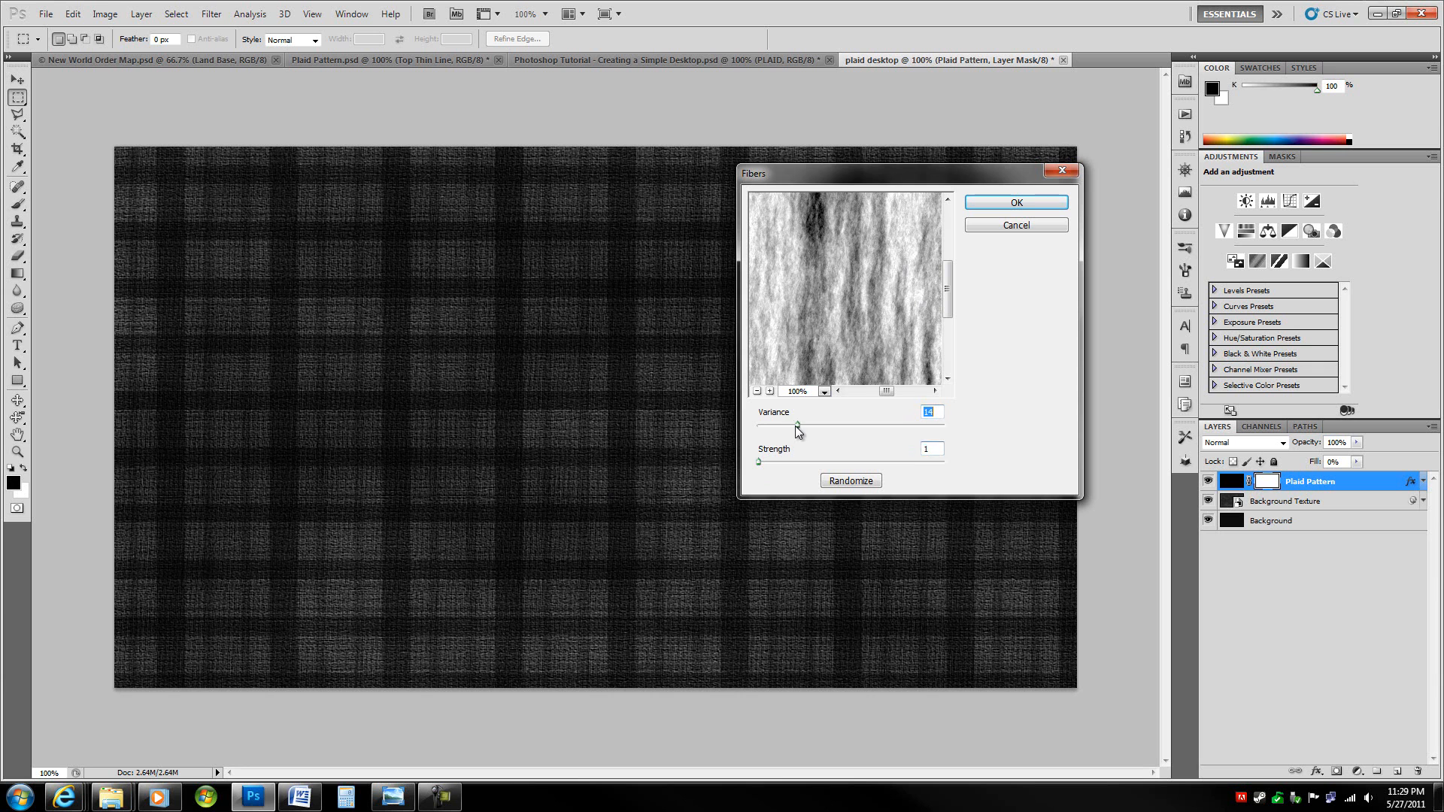
Step: Randomize the fibers several times, checking the preview, and apply the filter to the mask with a mostly light variation
{"action": "left_click", "coordinate": [854, 481]}
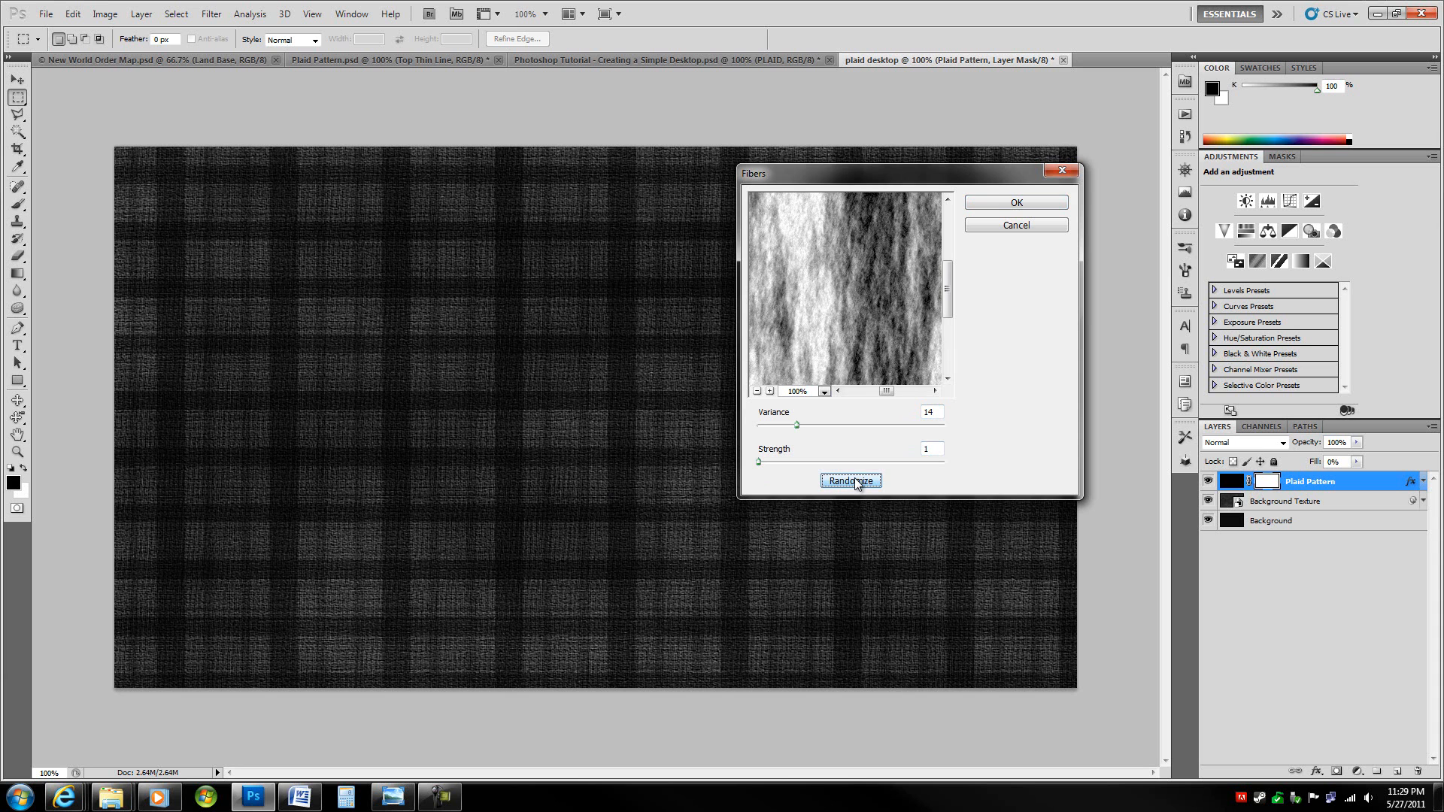
{"action": "left_click", "coordinate": [857, 481]}
{"action": "left_click_drag", "start_coordinate": [925, 245], "coordinate": [729, 231]}
{"action": "left_click_drag", "start_coordinate": [828, 281], "coordinate": [987, 319]}
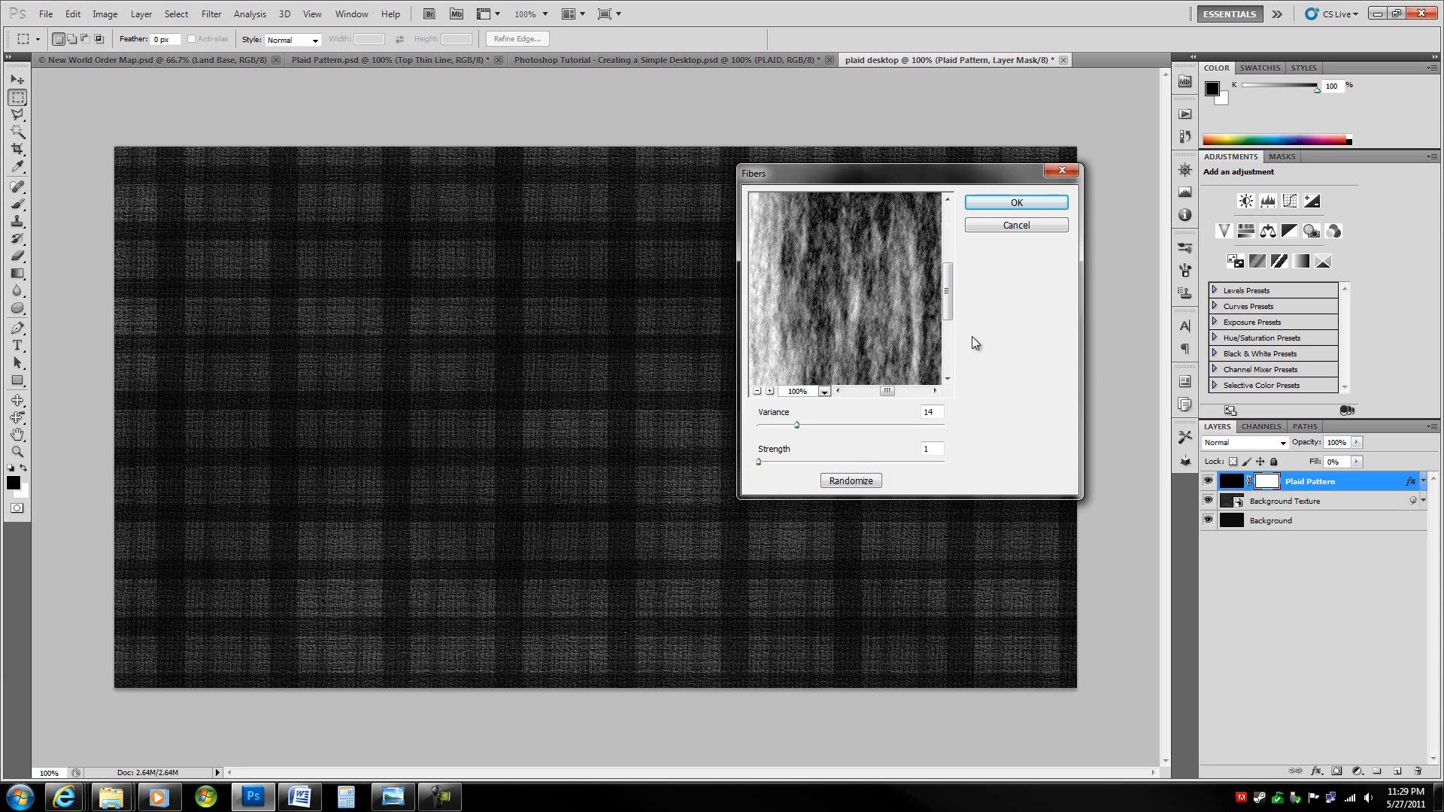
{"action": "left_click", "coordinate": [864, 481]}
{"action": "left_click", "coordinate": [865, 482]}
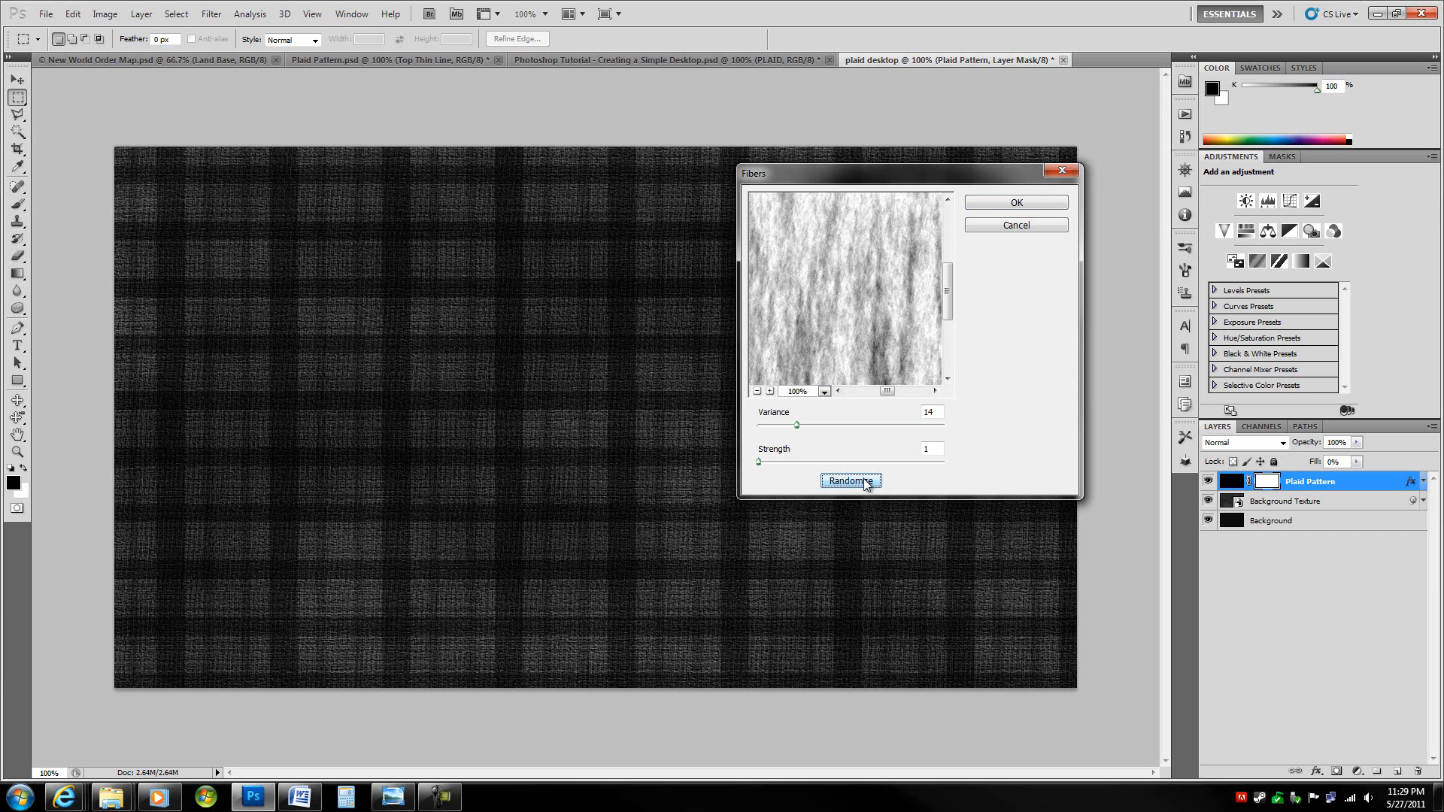
{"action": "left_click", "coordinate": [1048, 204]}
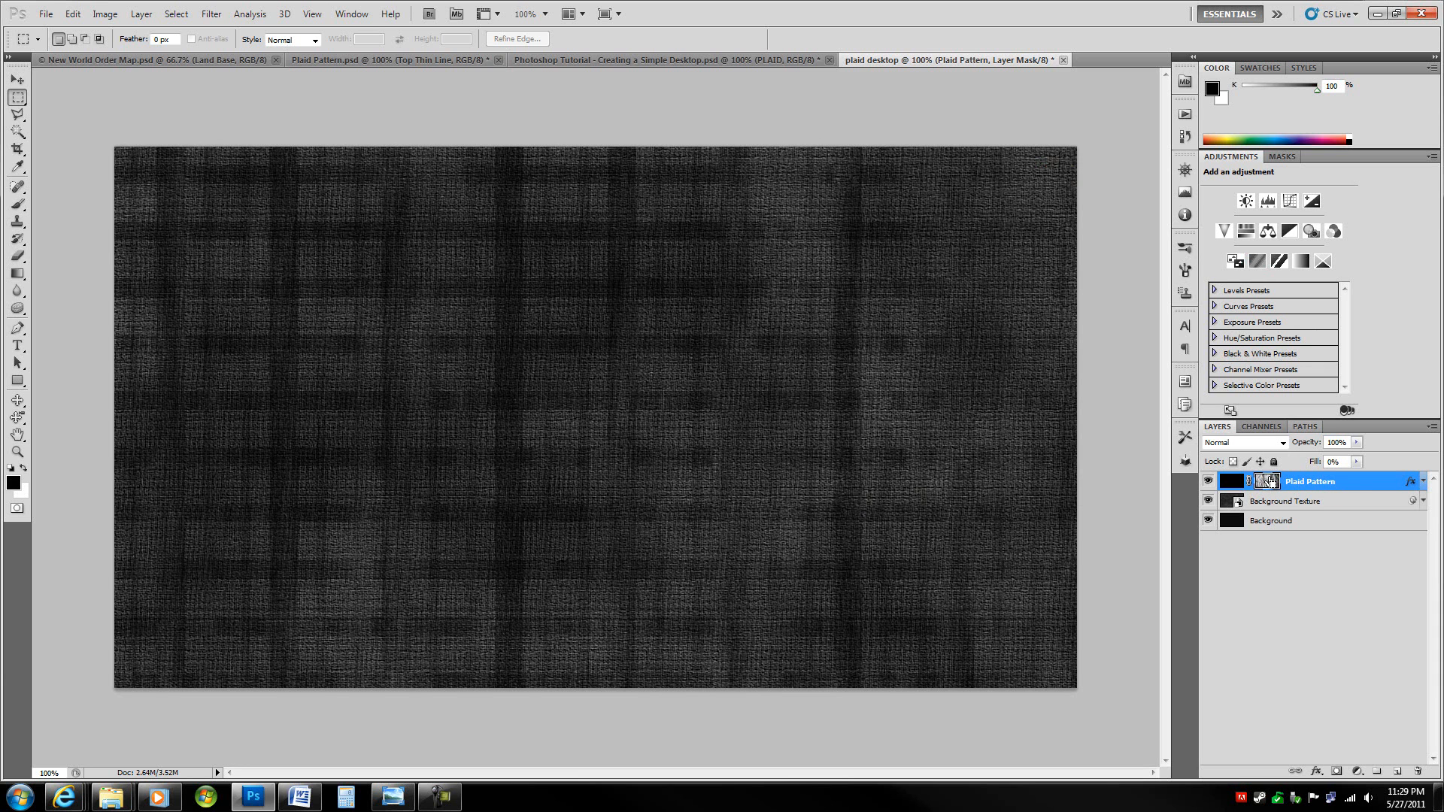
Step: Render Clouds on the Plaid Pattern mask and fade the filter with Multiply mode at 100% opacity
{"action": "left_click", "coordinate": [211, 14]}
{"action": "mouse_move", "coordinate": [242, 222]}
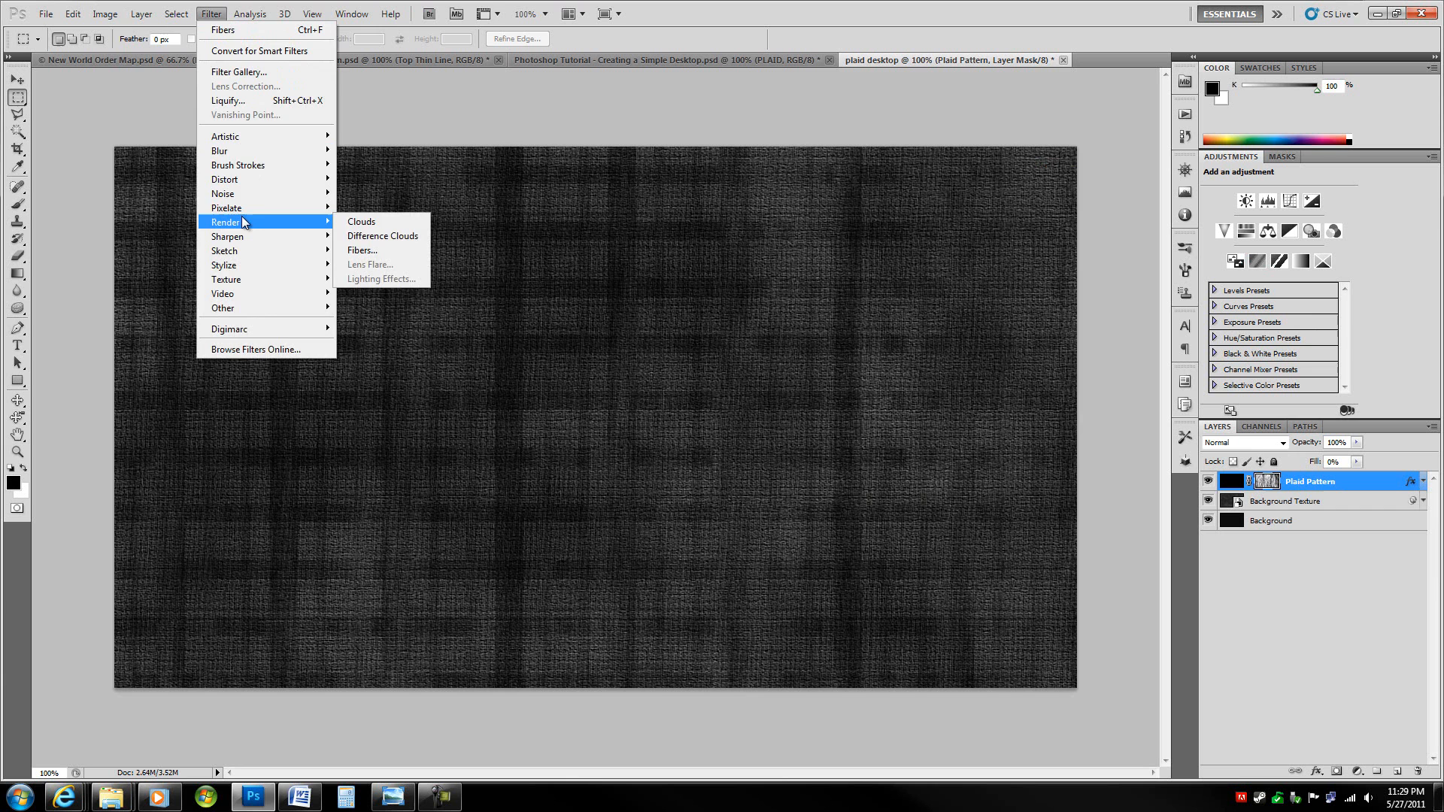
{"action": "left_click", "coordinate": [388, 223]}
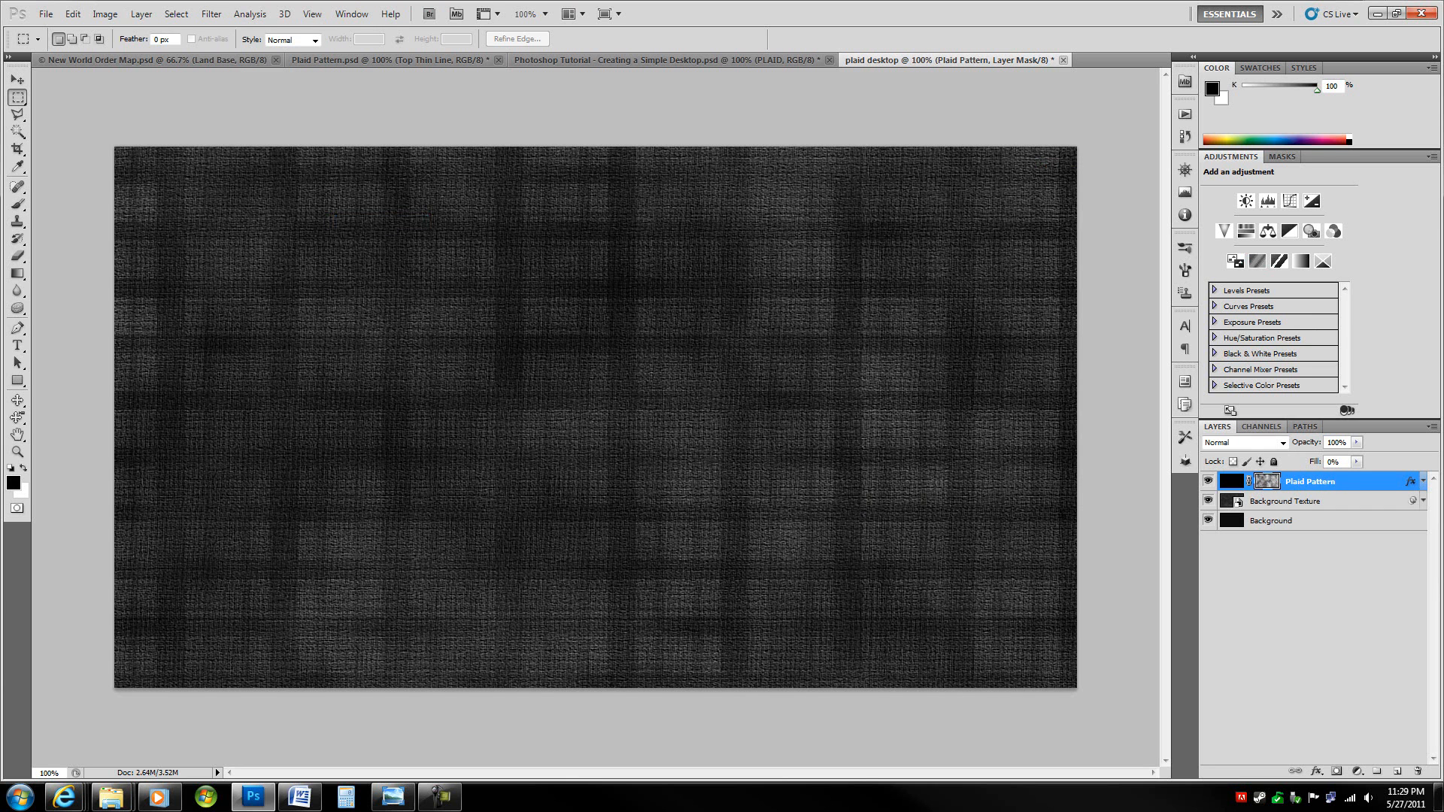
{"action": "left_click", "coordinate": [72, 11]}
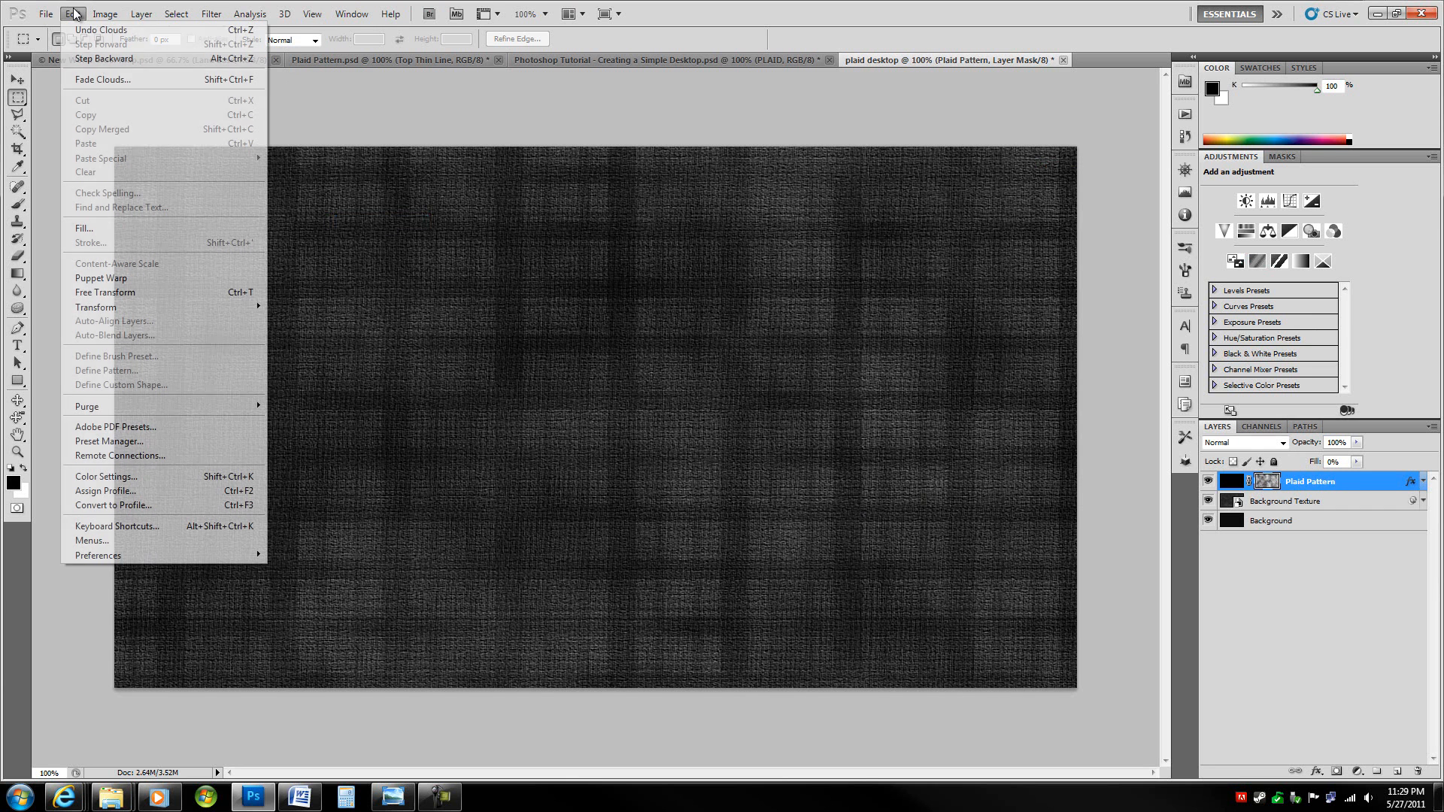
{"action": "left_click", "coordinate": [92, 75]}
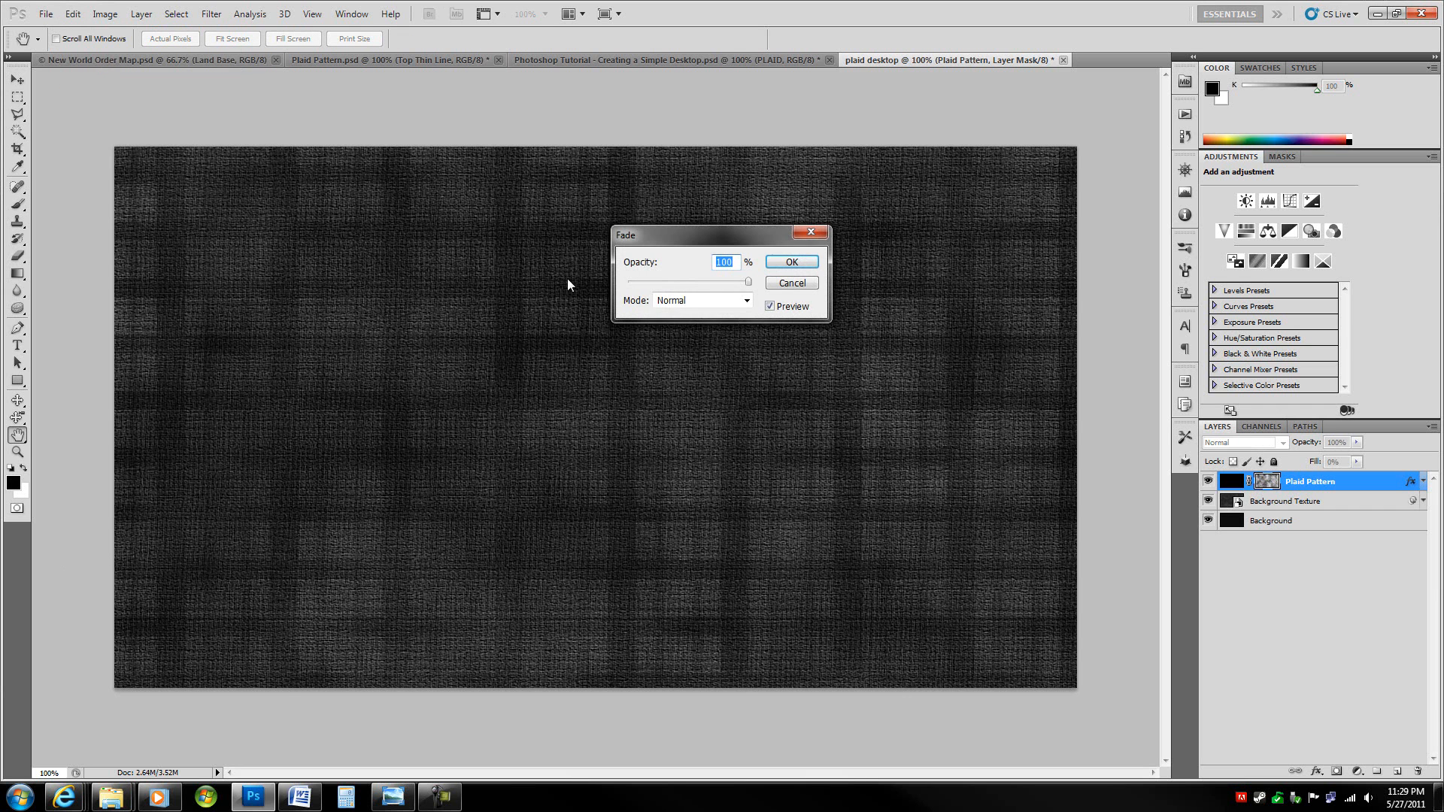
{"action": "left_click", "coordinate": [719, 304]}
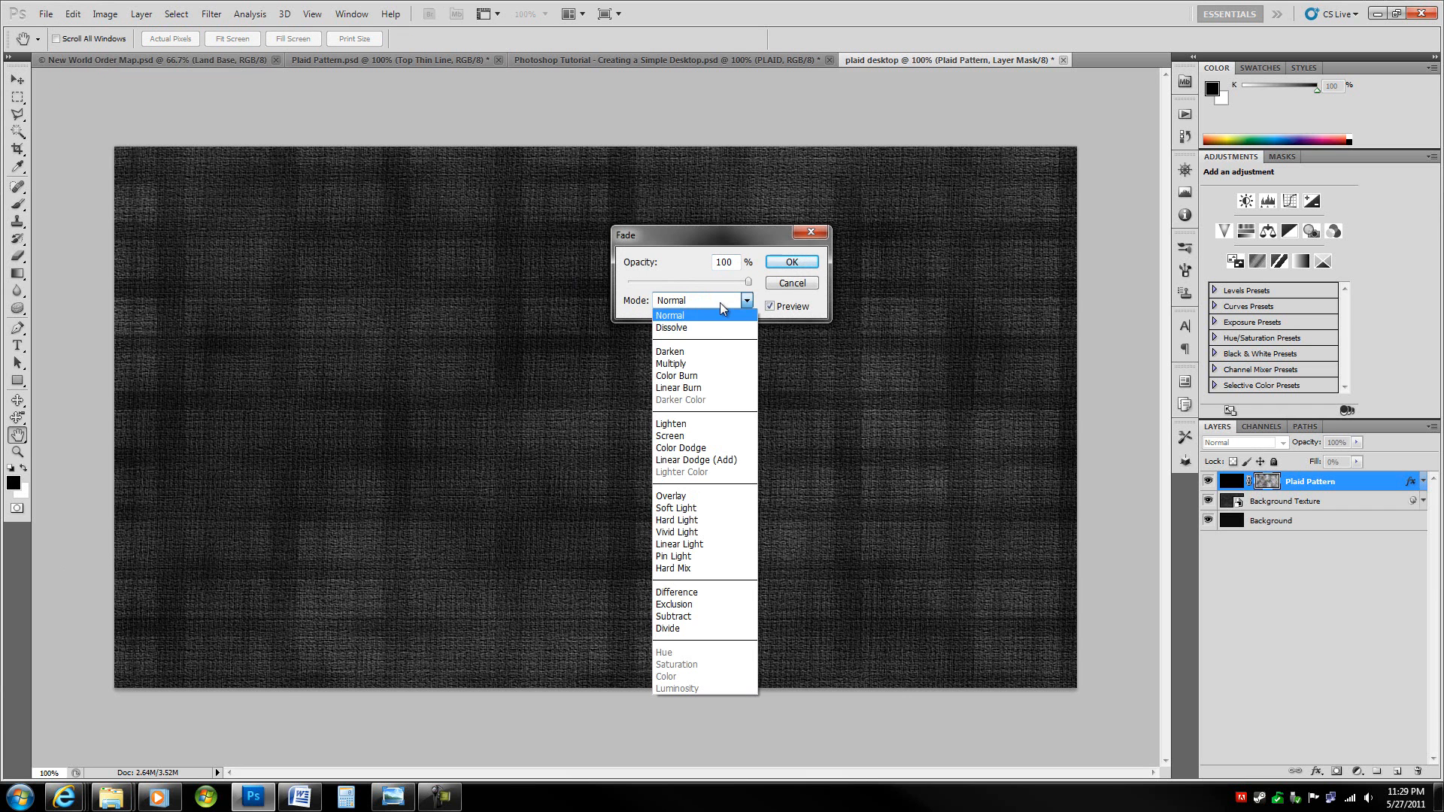
{"action": "left_click", "coordinate": [698, 363]}
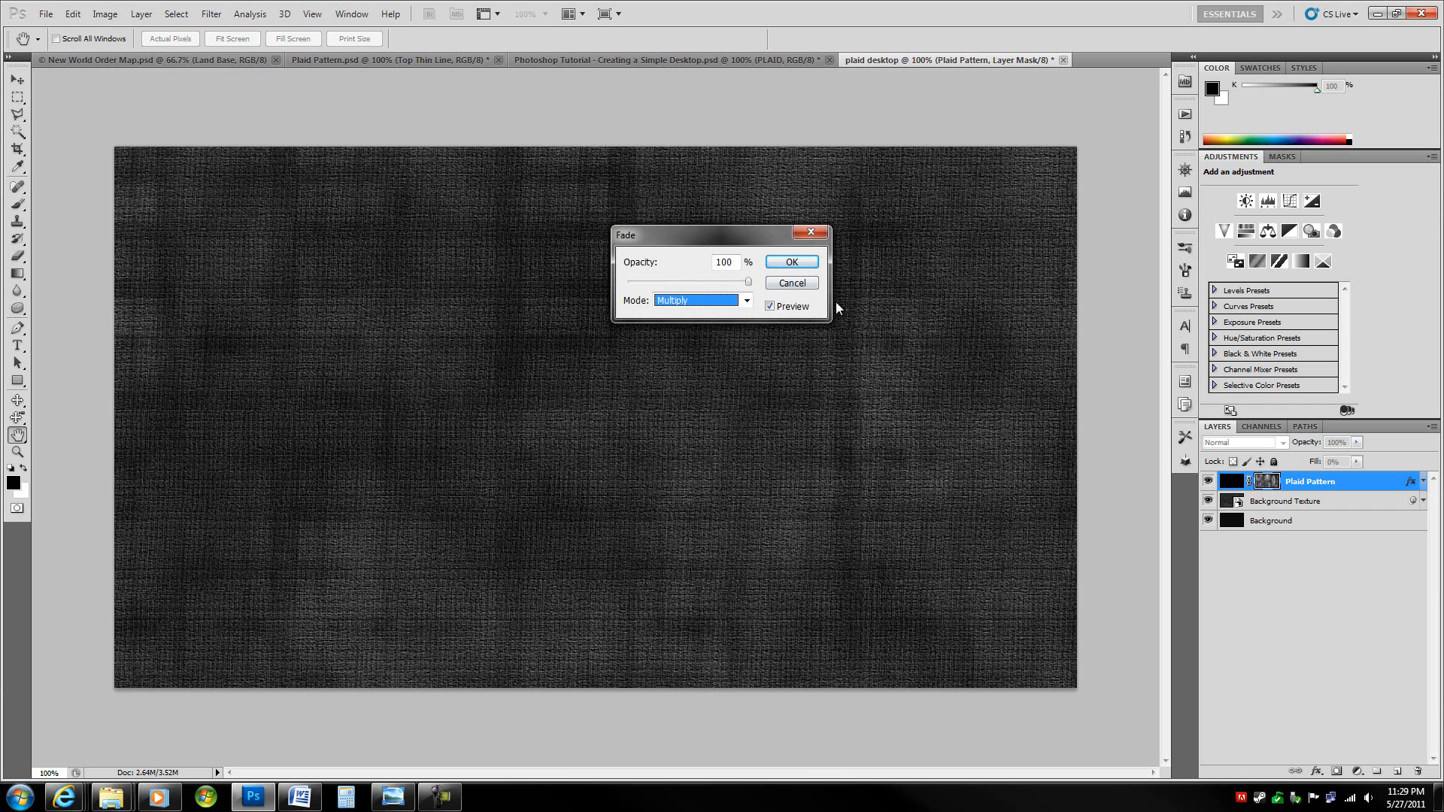
{"action": "left_click", "coordinate": [811, 269]}
{"action": "key", "text": "m"}
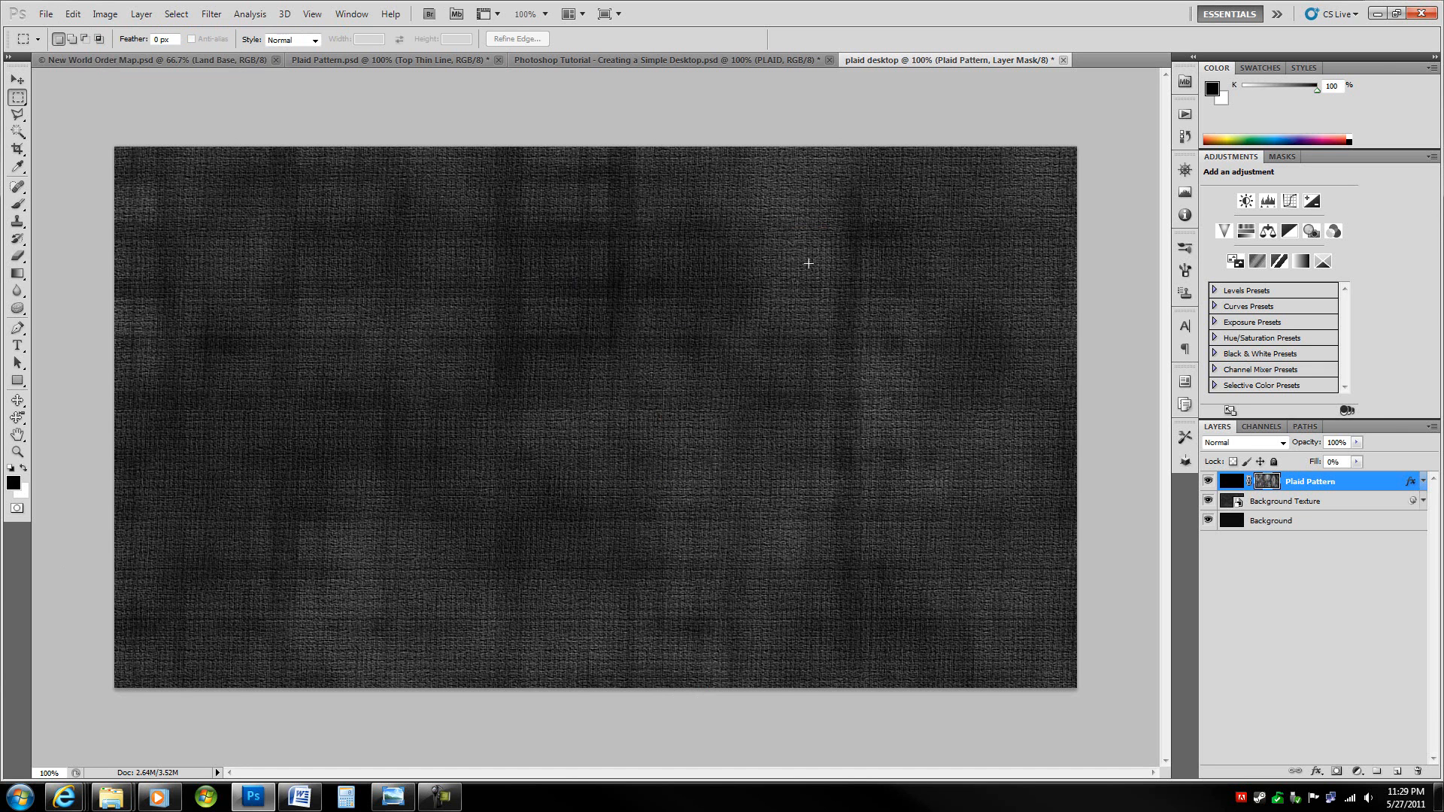
Step: Brighten the Plaid Pattern mask with Levels by setting the white input level to 131
{"action": "key", "text": "ctrl+l"}
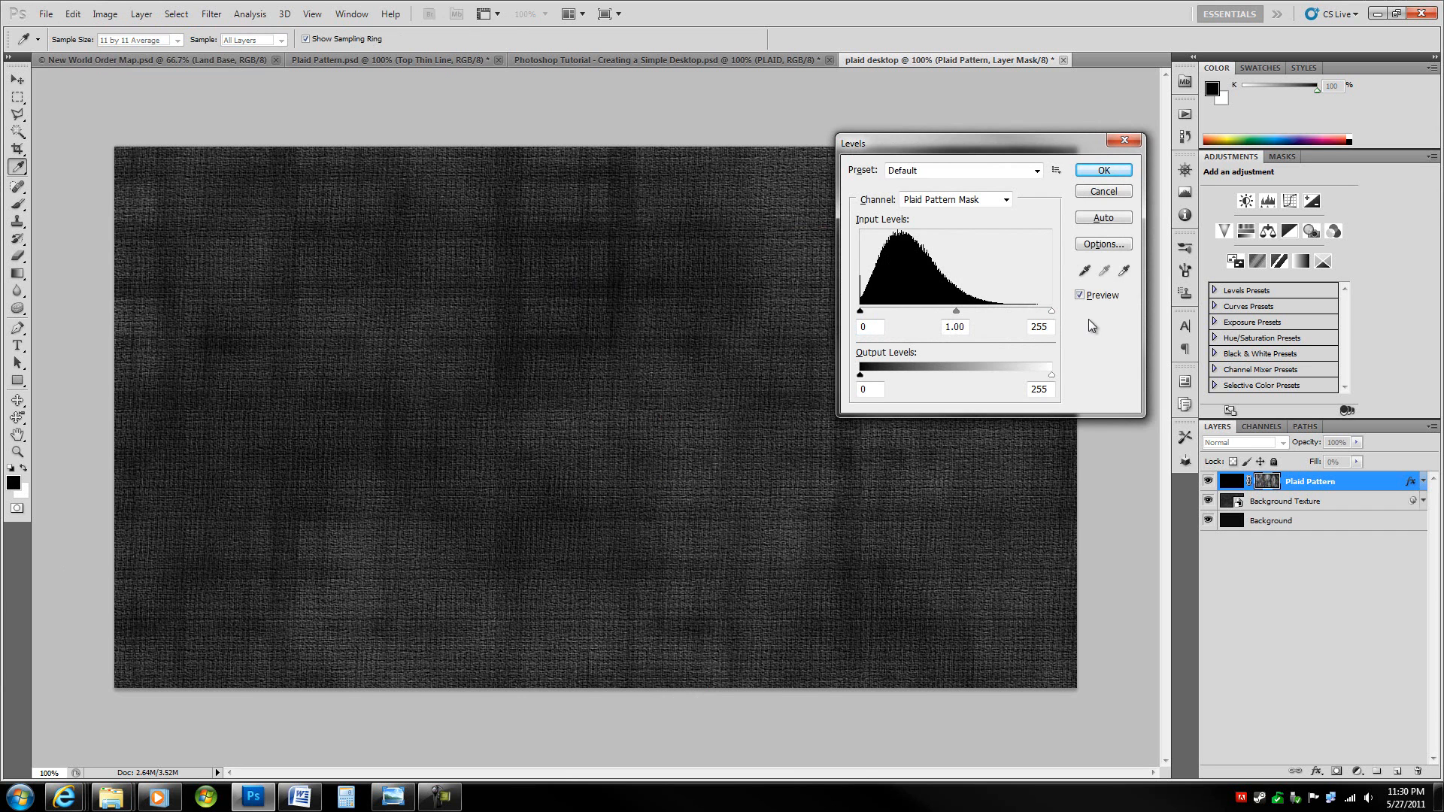
{"action": "left_click_drag", "start_coordinate": [1054, 313], "coordinate": [958, 309]}
{"action": "left_click", "coordinate": [1103, 170]}
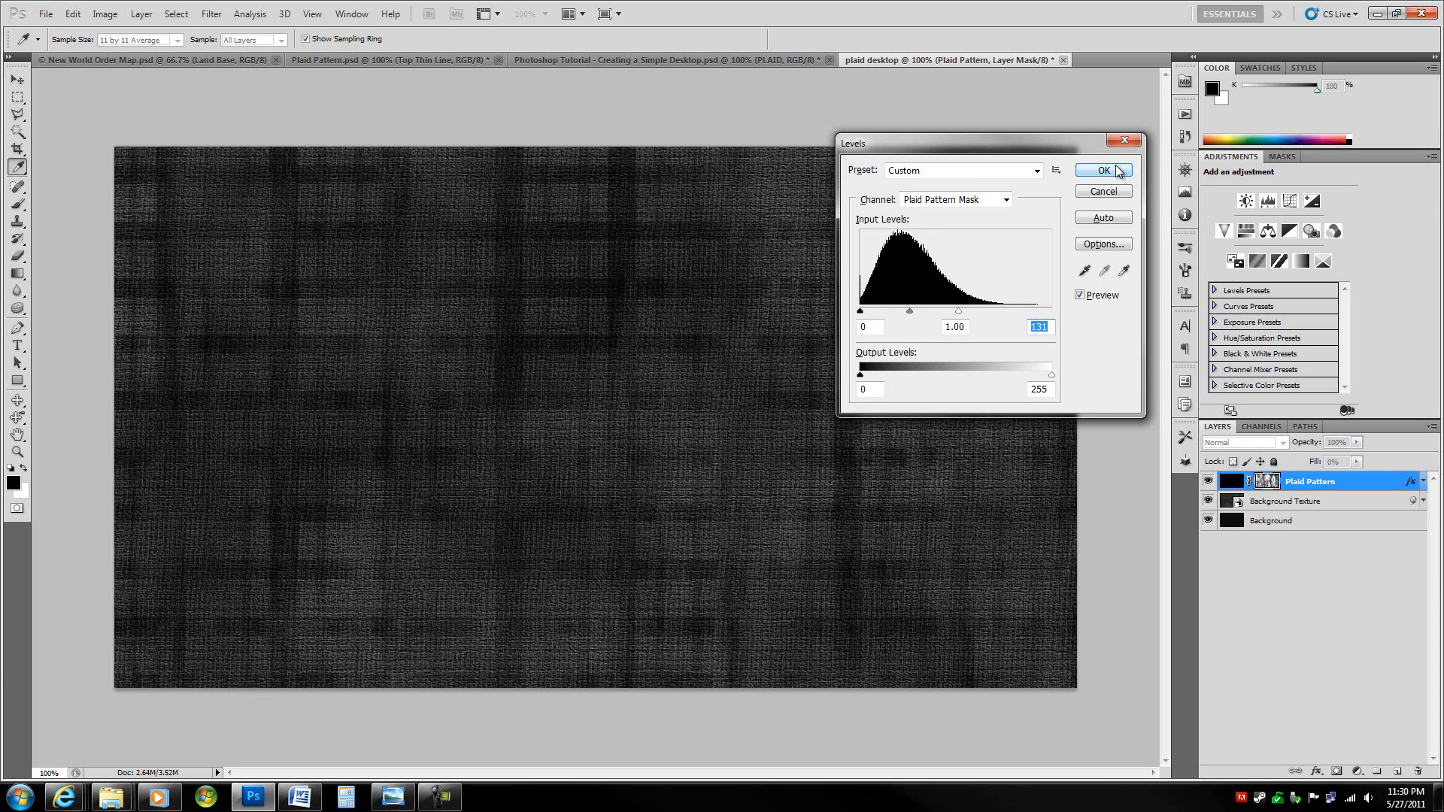
Step: Try different densities for the Plaid Pattern layer mask and leave it at 50%
{"action": "left_click", "coordinate": [1282, 156]}
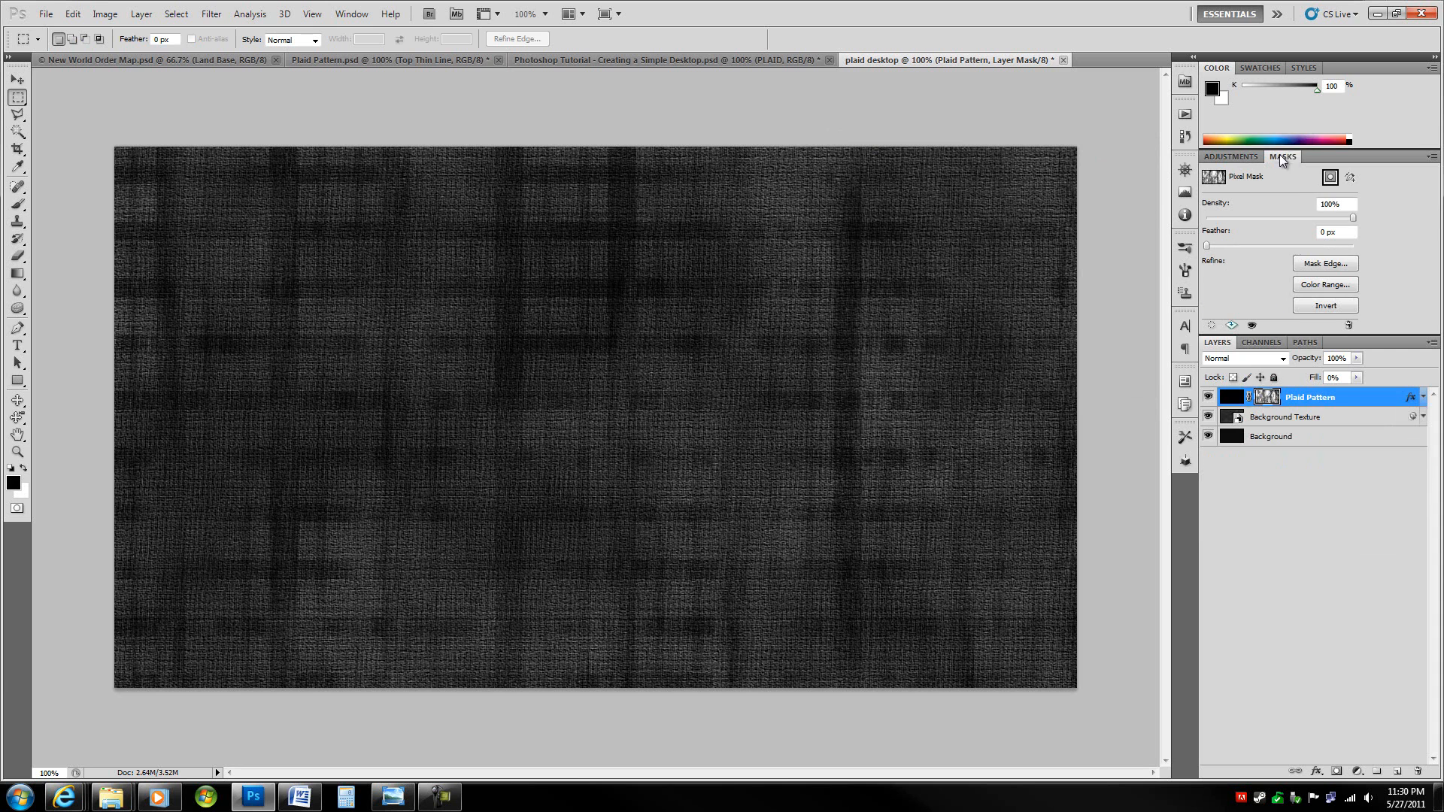
{"action": "left_click_drag", "start_coordinate": [1207, 213], "coordinate": [1206, 212]}
{"action": "left_click", "coordinate": [352, 14]}
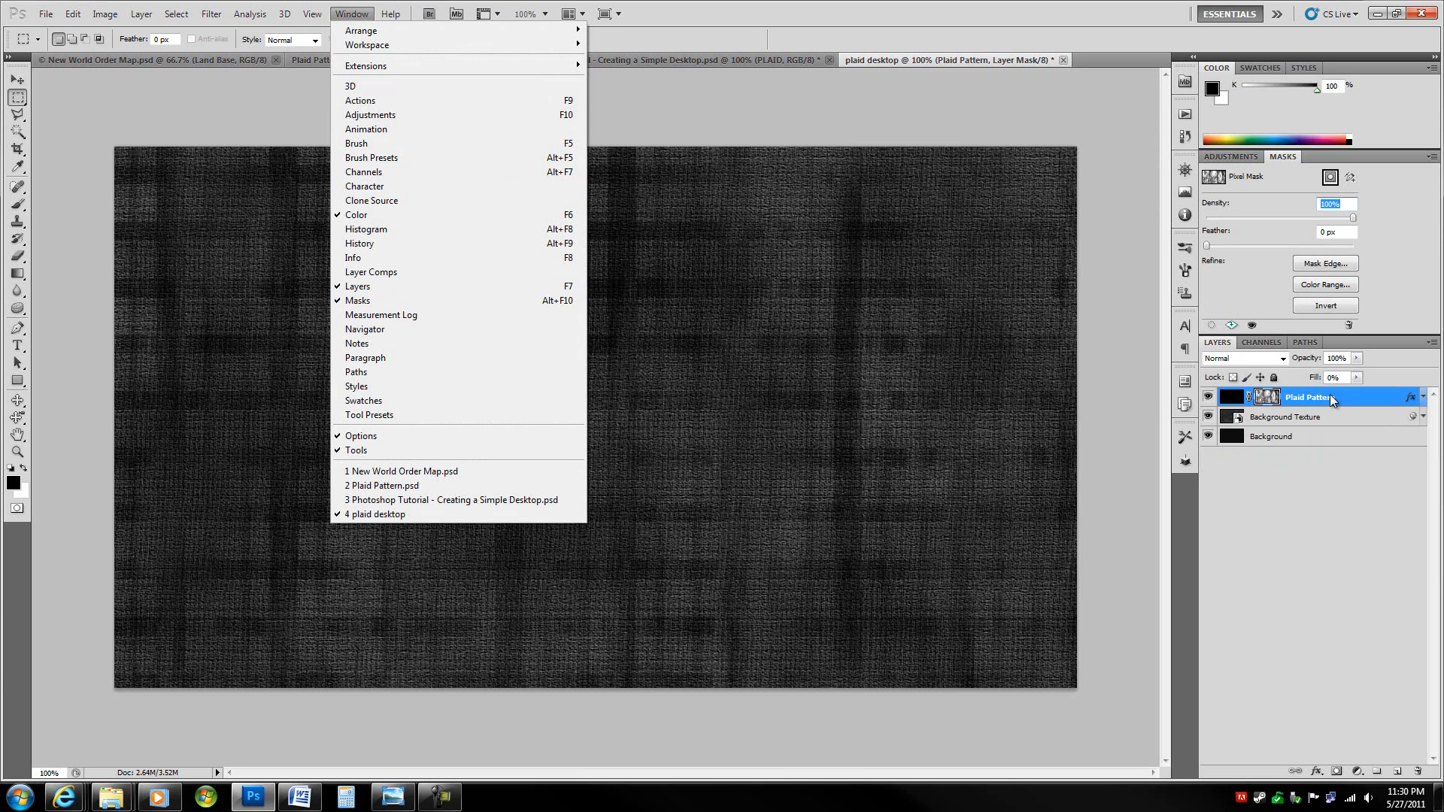
{"action": "left_click", "coordinate": [1268, 394]}
{"action": "left_click", "coordinate": [1323, 203]}
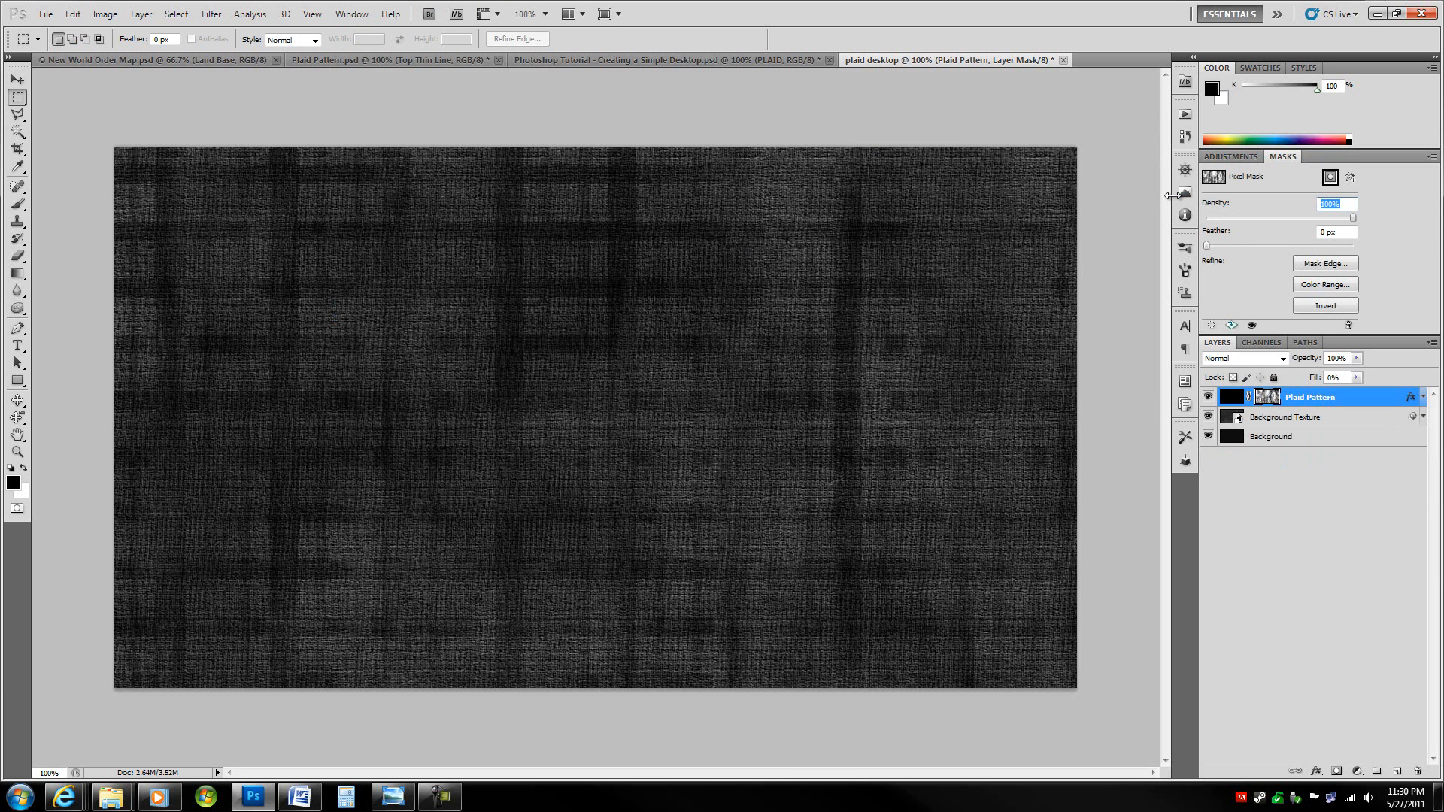
{"action": "key", "text": "shift+Down"}
{"action": "key", "text": "shift+Down"}
{"action": "key", "text": "shift+Down"}
{"action": "key", "text": "shift+Down"}
{"action": "key", "text": "shift+Down"}
{"action": "key", "text": "shift+Down"}
{"action": "key", "text": "shift+Down"}
{"action": "key", "text": "shift+Down"}
{"action": "key", "text": "shift+Down"}
{"action": "key", "text": "shift+Down"}
{"action": "key", "text": "shift+Up"}
{"action": "key", "text": "shift+Up"}
{"action": "key", "text": "shift+Up"}
{"action": "key", "text": "shift+Up"}
{"action": "key", "text": "shift+Up"}
{"action": "key", "text": "shift+Up"}
{"action": "key", "text": "shift+Up"}
{"action": "key", "text": "shift+Down"}
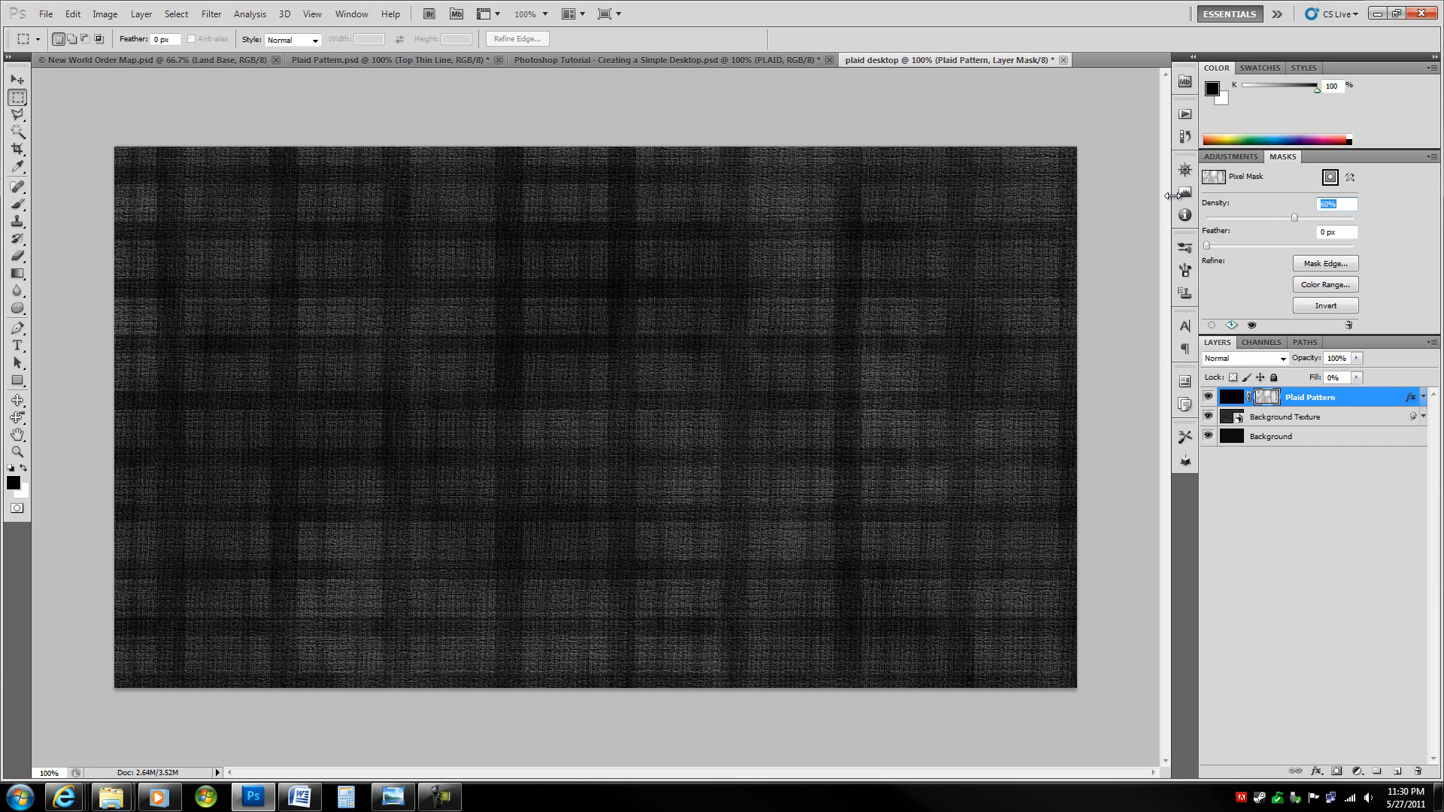
{"action": "key", "text": "shift+Down"}
{"action": "key", "text": "shift+Down"}
{"action": "key", "text": "shift+Down"}
{"action": "key", "text": "shift+Up"}
{"action": "key", "text": "shift+Up"}
{"action": "left_click", "coordinate": [1263, 406]}
Step: Change the blend mode of Plaid Pattern's Pattern Overlay style to Normal and apply it
{"action": "left_click", "coordinate": [1231, 397]}
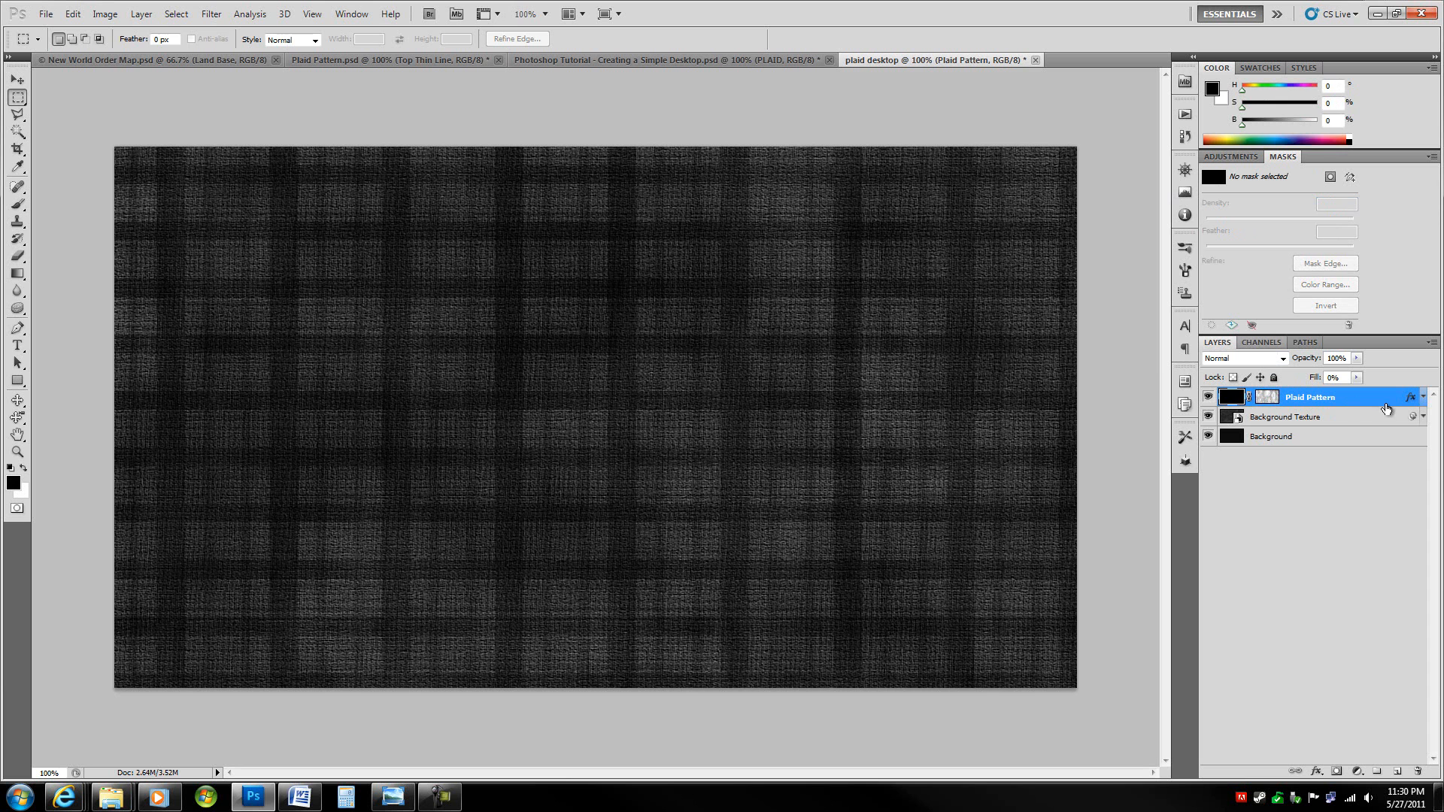
{"action": "double_click", "coordinate": [1383, 399]}
{"action": "left_click", "coordinate": [687, 613]}
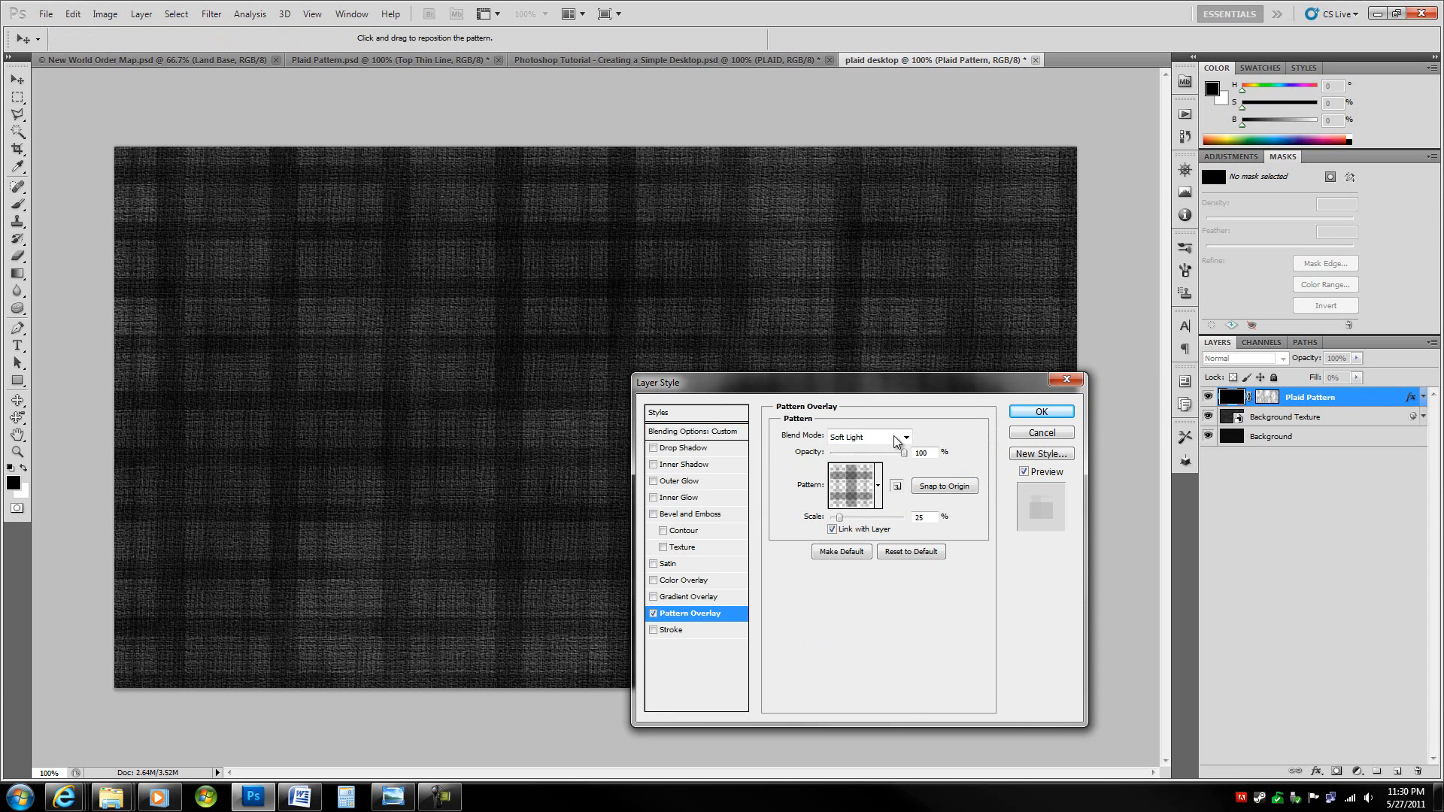
{"action": "left_click", "coordinate": [906, 437]}
{"action": "left_click", "coordinate": [886, 56]}
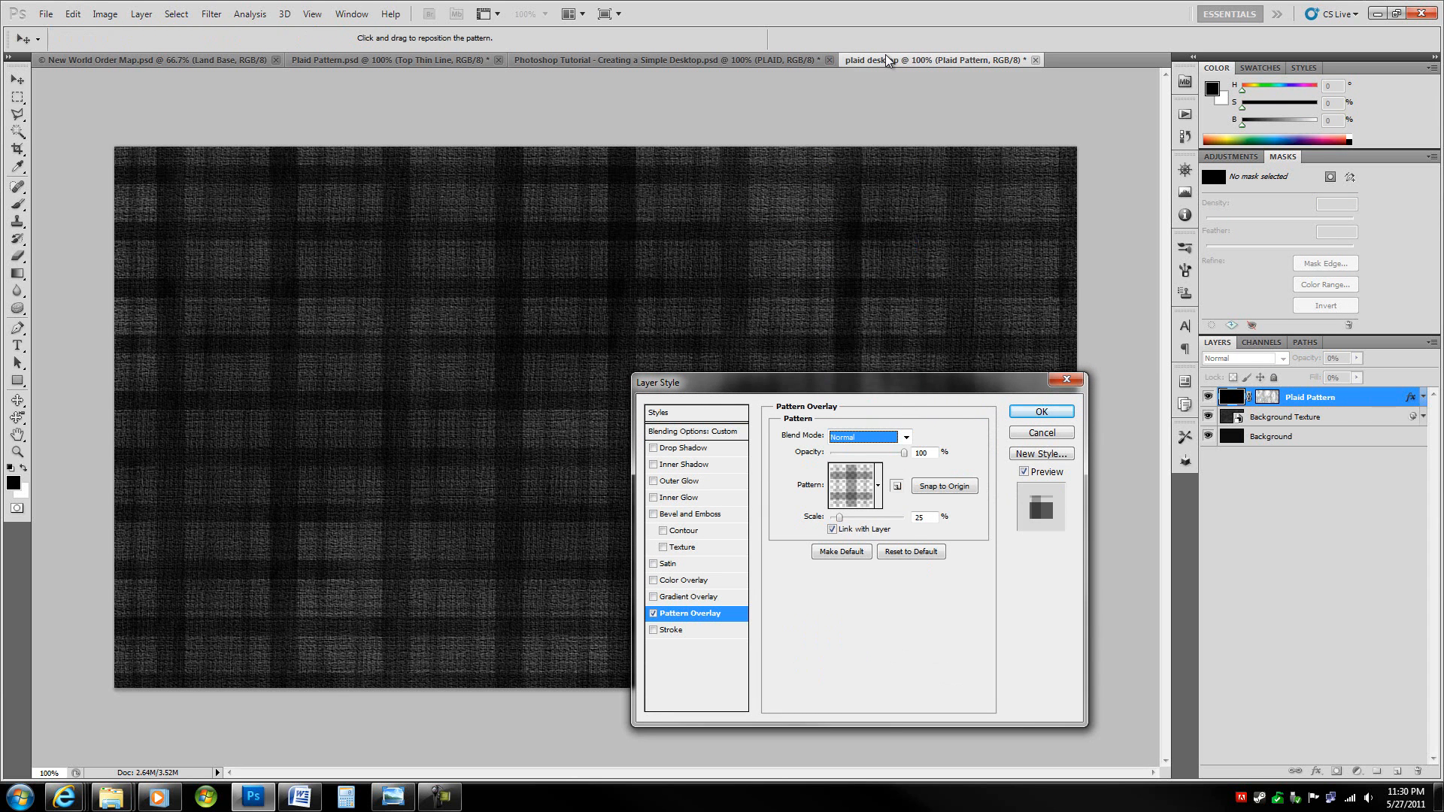
{"action": "left_click", "coordinate": [1041, 411]}
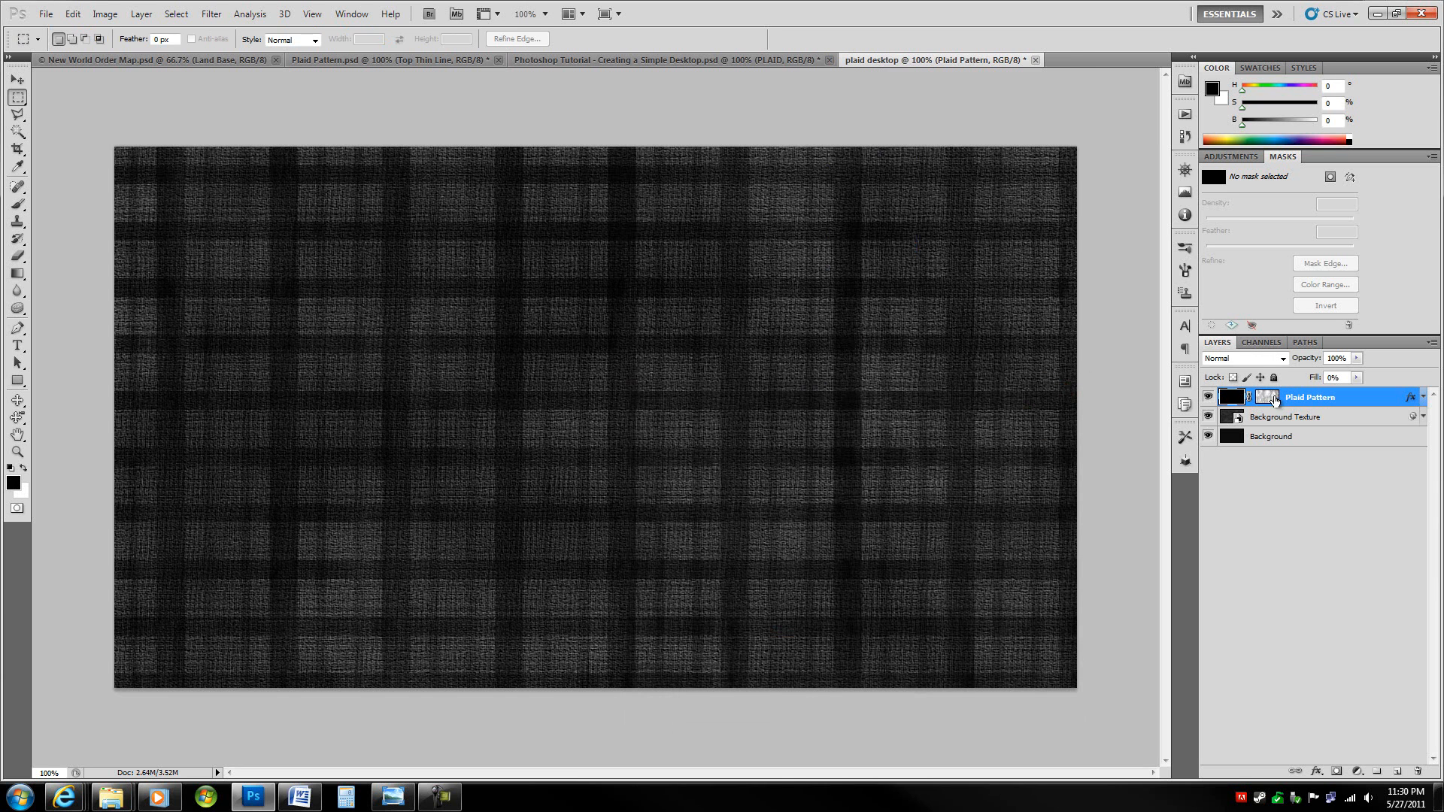
Step: Raise the density of the Plaid Pattern layer mask to 70%
{"action": "left_click", "coordinate": [1276, 401]}
{"action": "left_click", "coordinate": [1329, 205]}
{"action": "key", "text": "shift+Up"}
{"action": "key", "text": "shift+Up"}
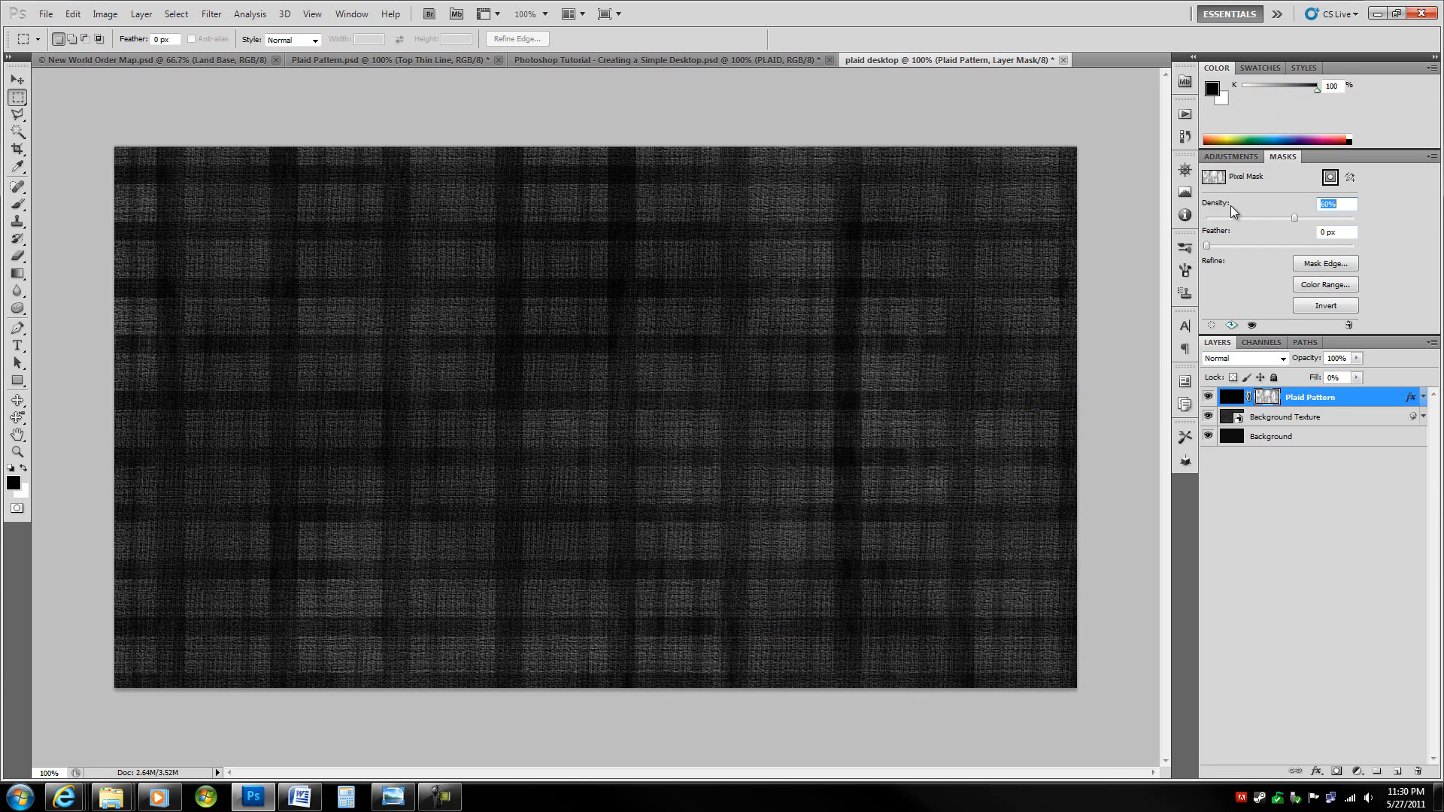
{"action": "left_click", "coordinate": [1230, 397]}
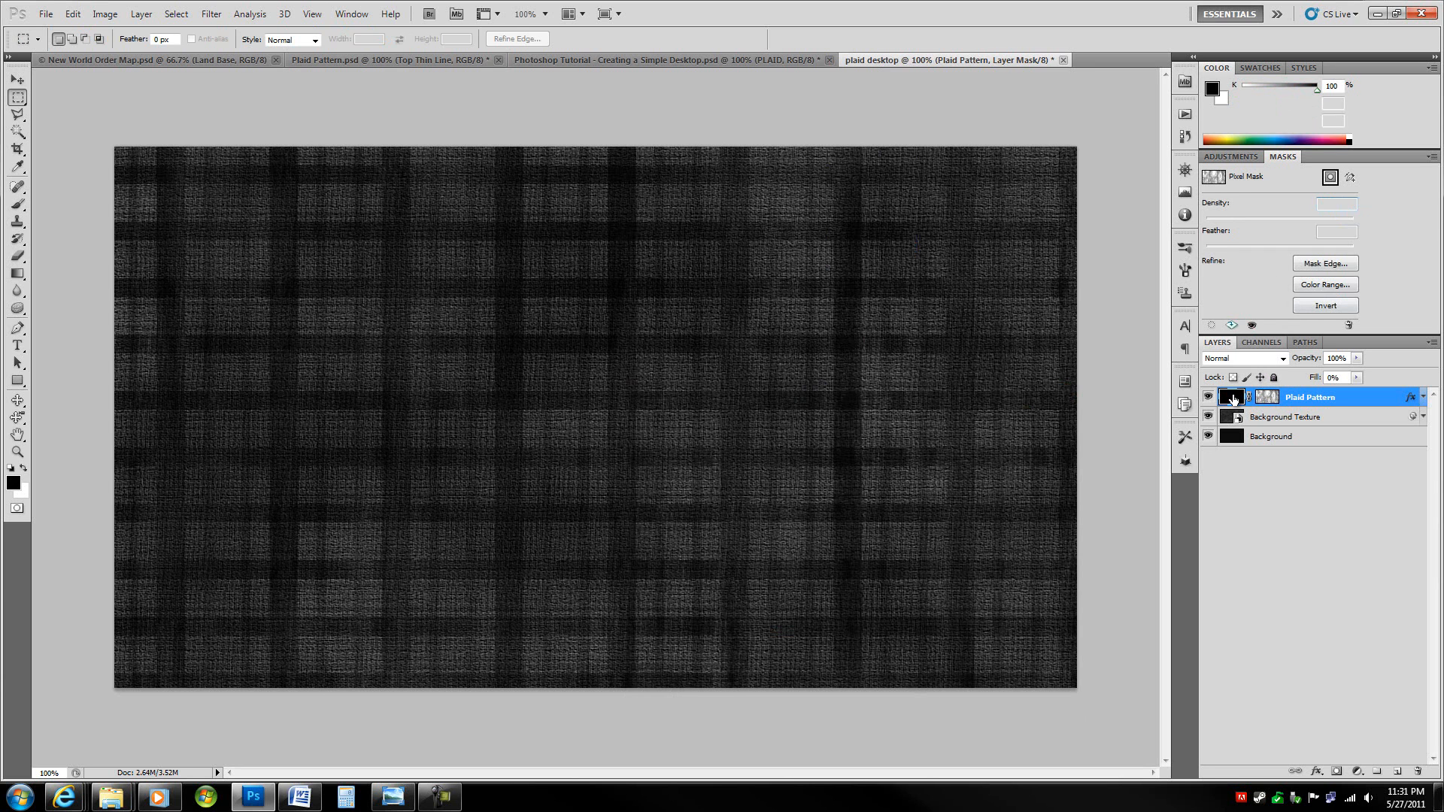
{"action": "left_click", "coordinate": [1421, 398]}
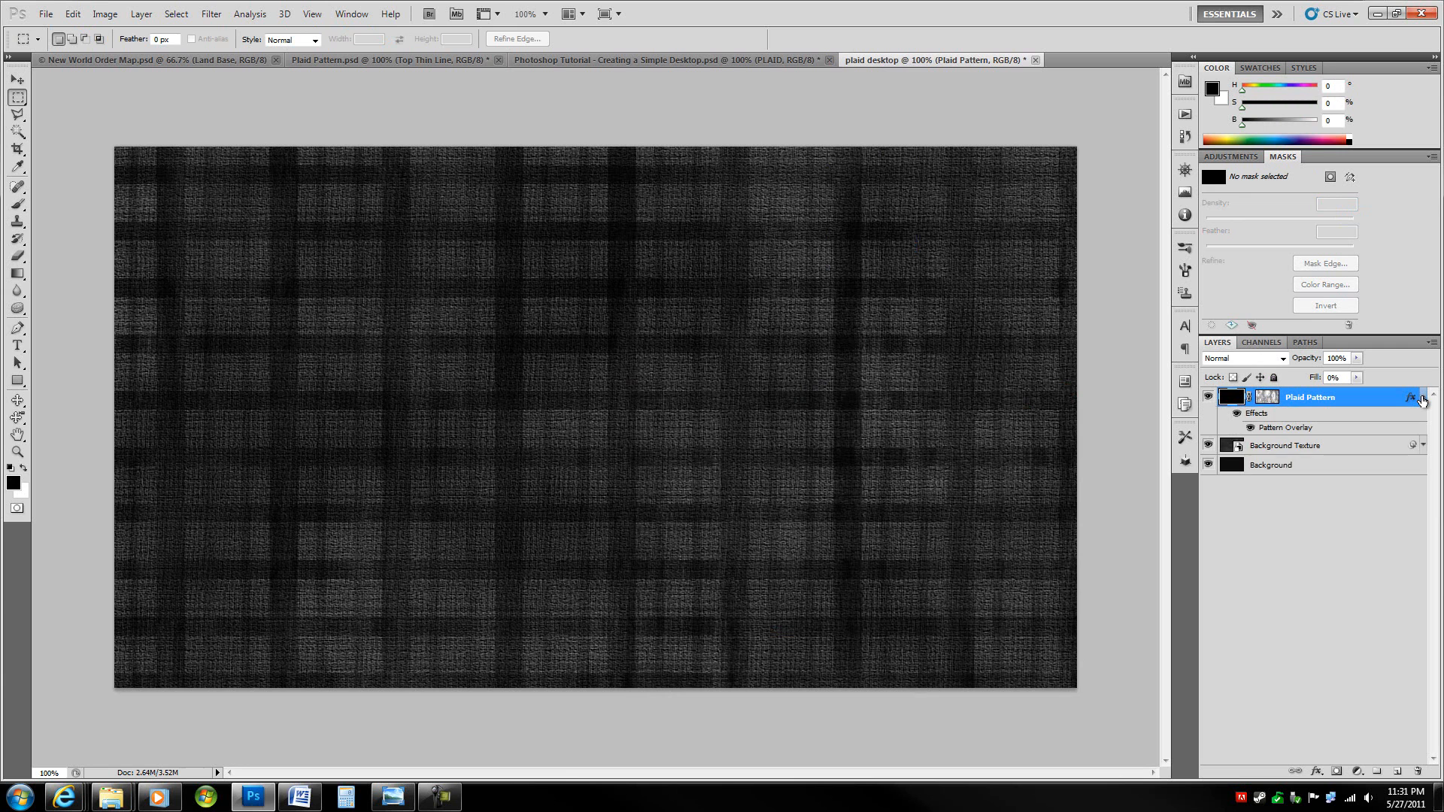
{"action": "left_click", "coordinate": [1422, 398]}
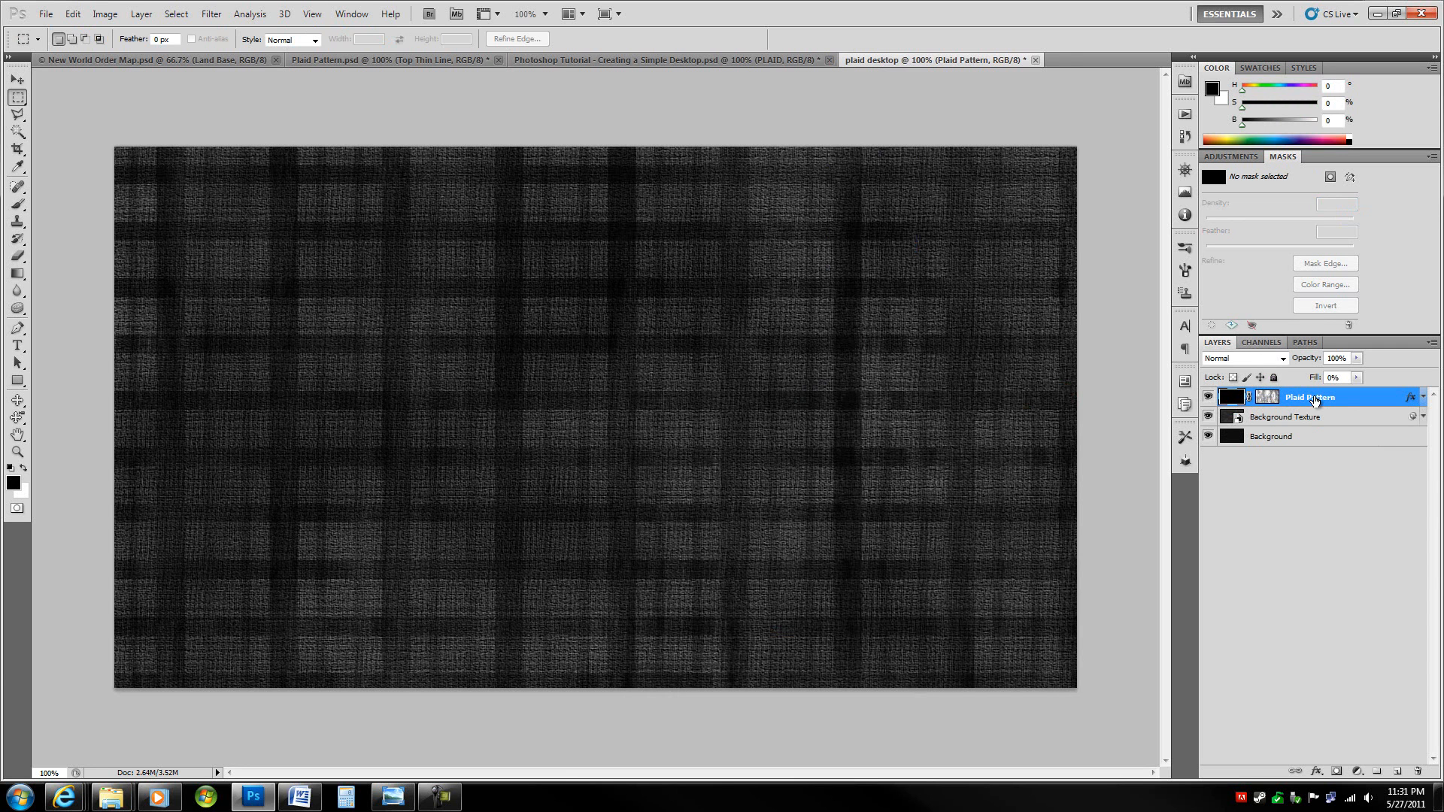
Step: Add 20% Gaussian noise to the Plaid Pattern layer mask
{"action": "left_click", "coordinate": [1267, 397]}
{"action": "left_click", "coordinate": [211, 14]}
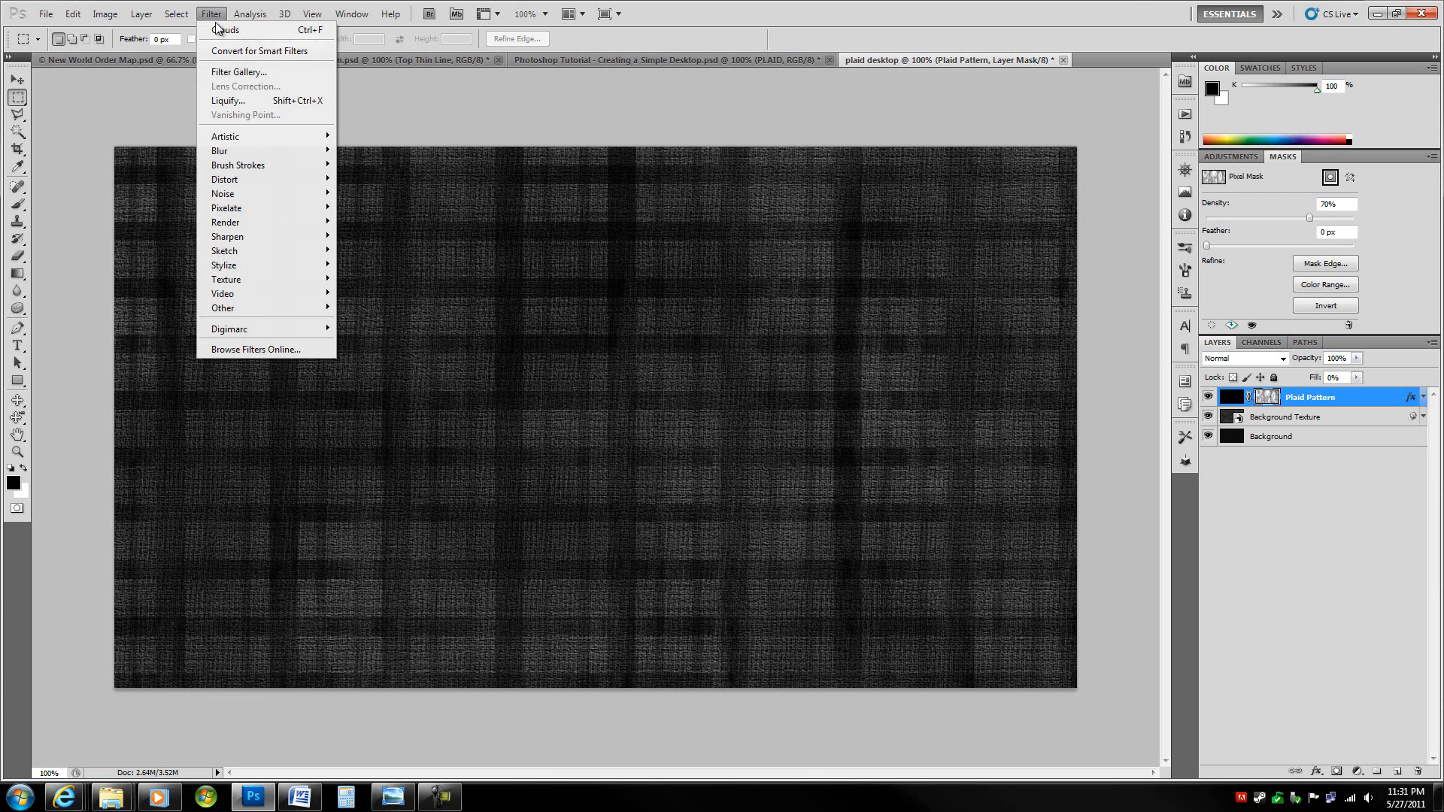
{"action": "mouse_move", "coordinate": [266, 193]}
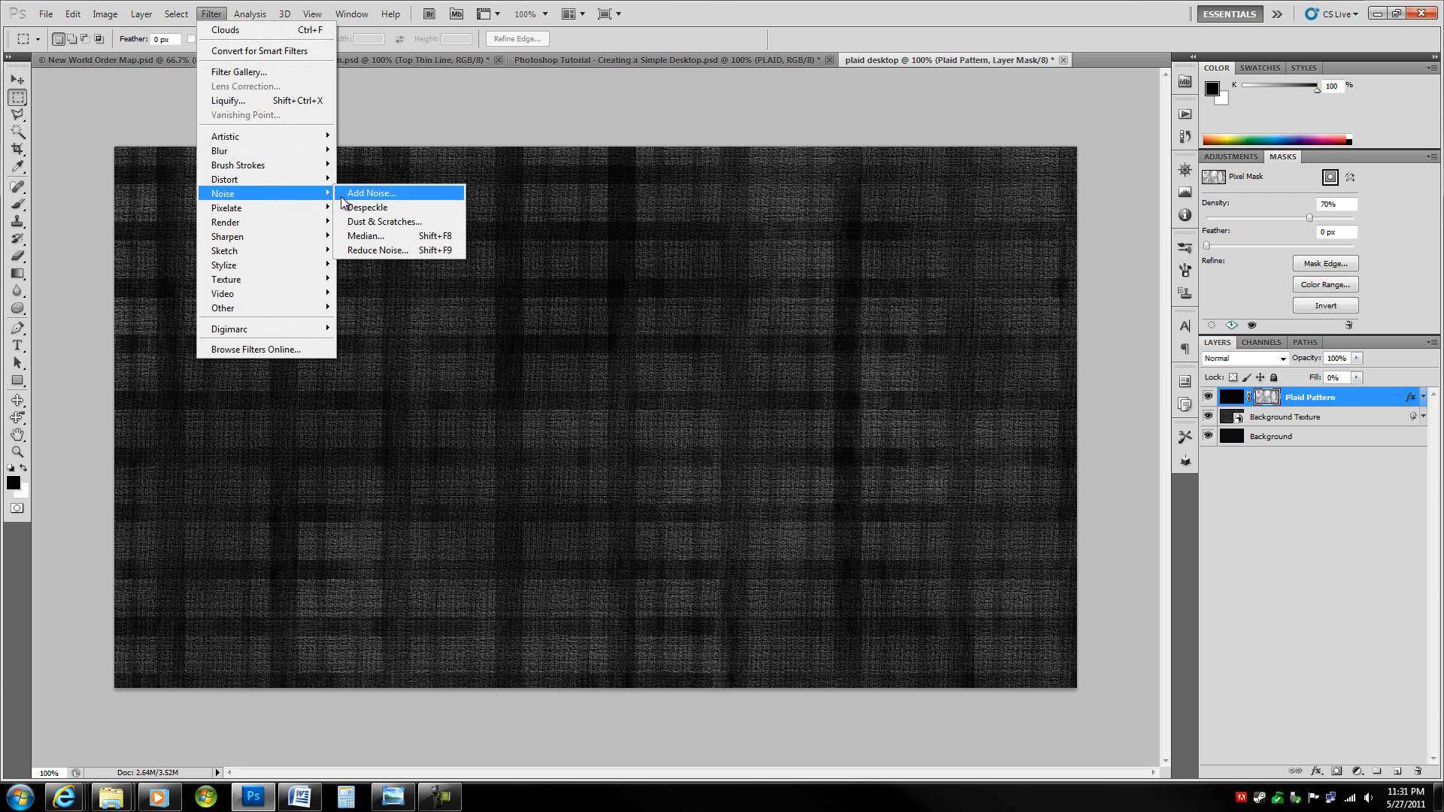
{"action": "left_click", "coordinate": [371, 197]}
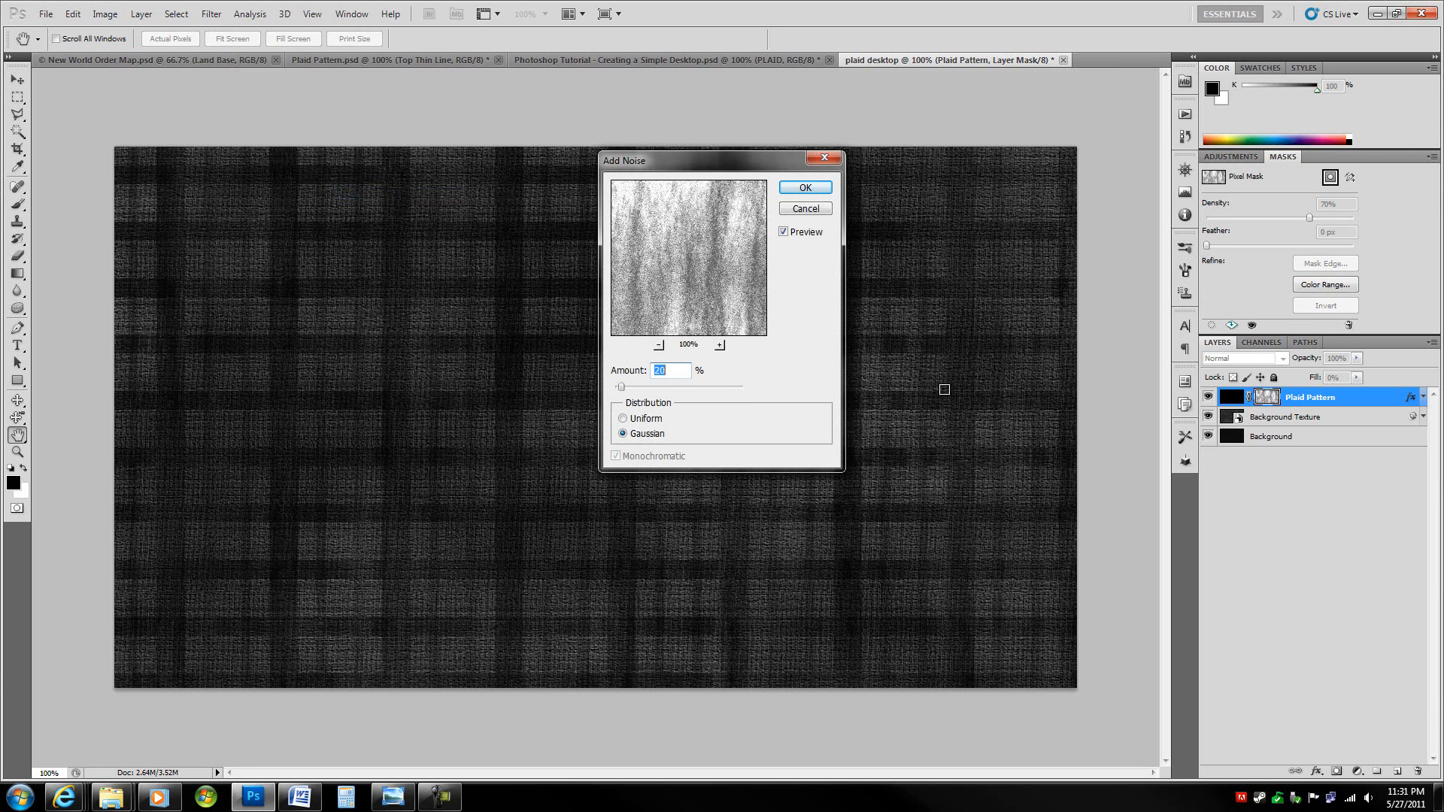
{"action": "left_click", "coordinate": [816, 193]}
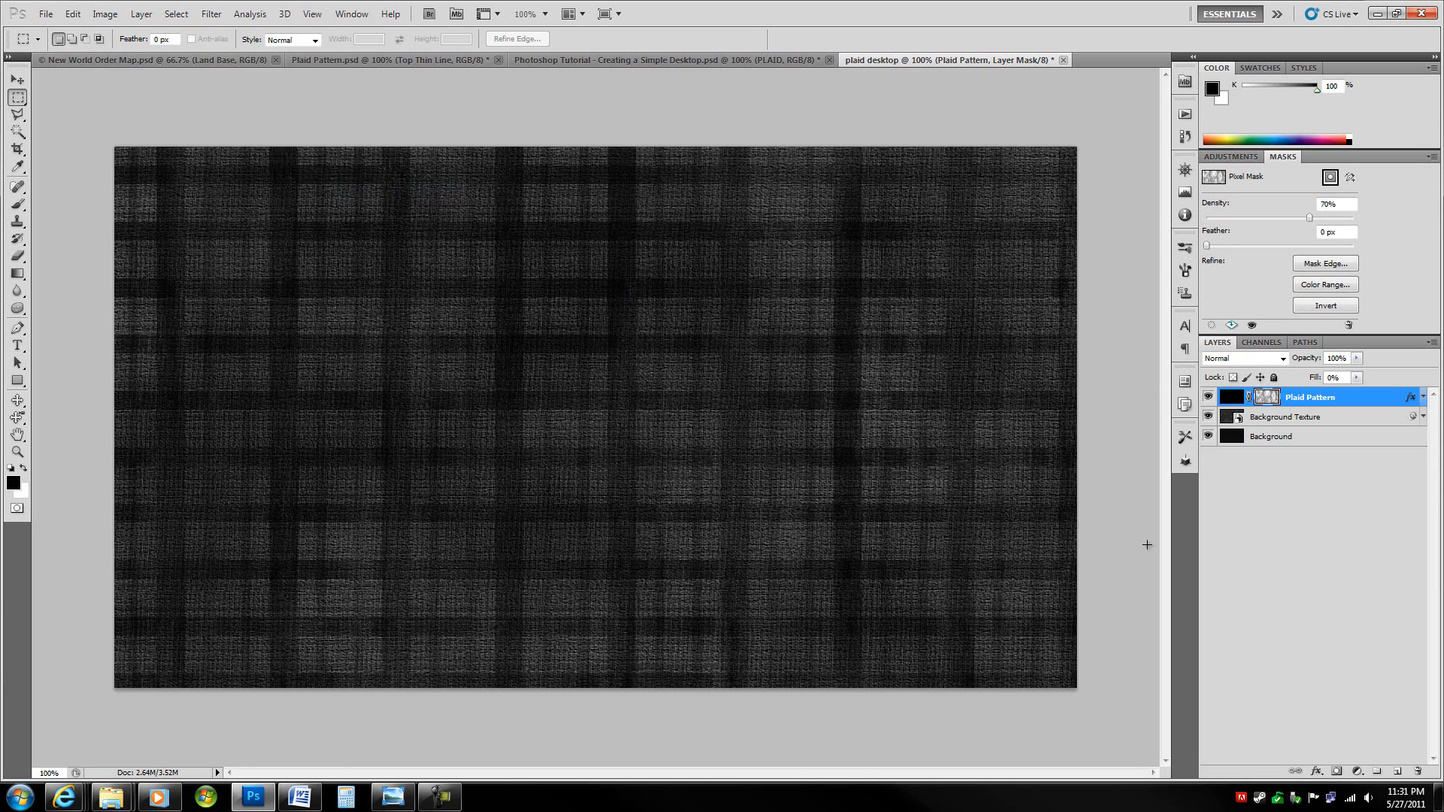
Step: Start a centre-aligned text line in the Cake font near the middle of the canvas, above the Plaid Pattern layer
{"action": "left_click", "coordinate": [1230, 397]}
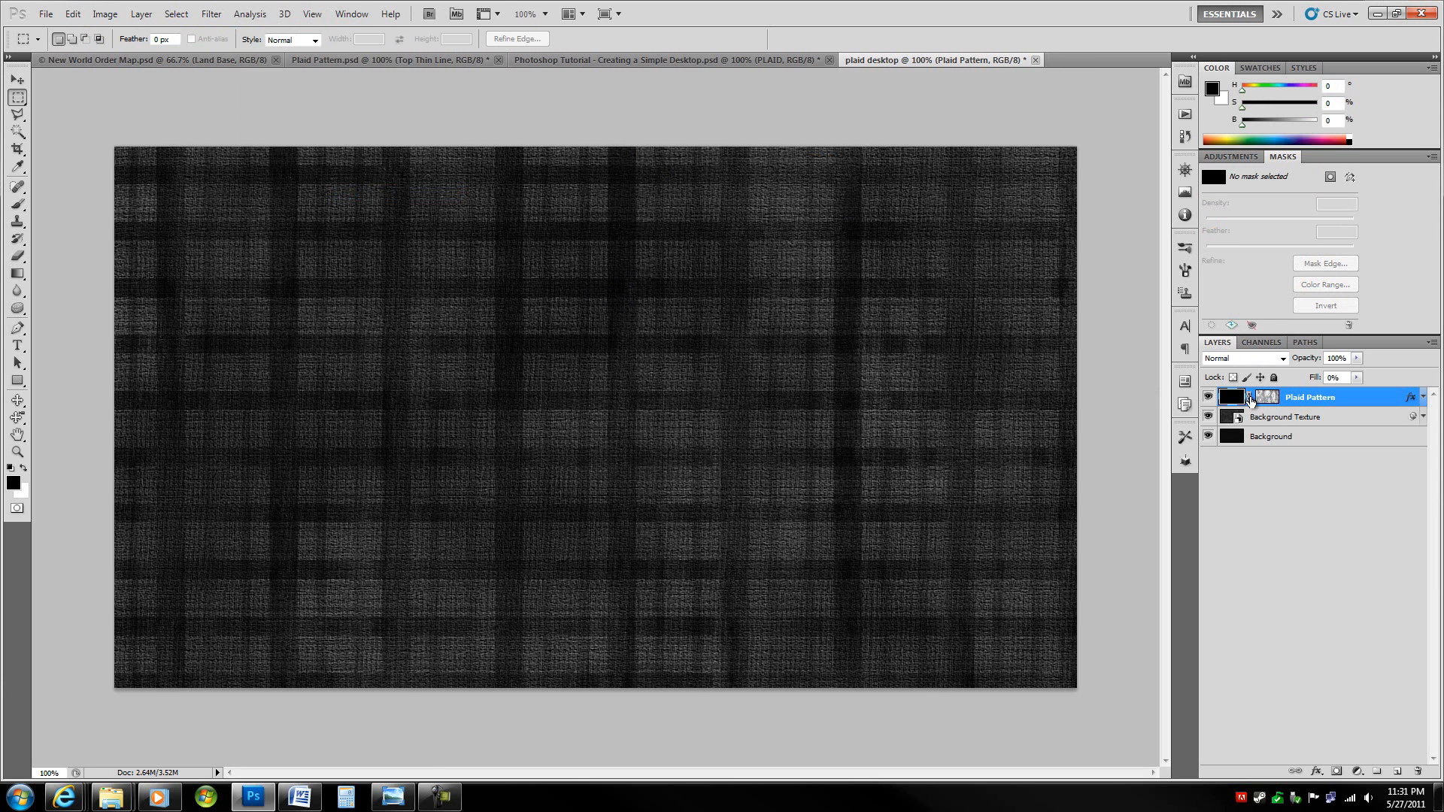
{"action": "key", "text": "t"}
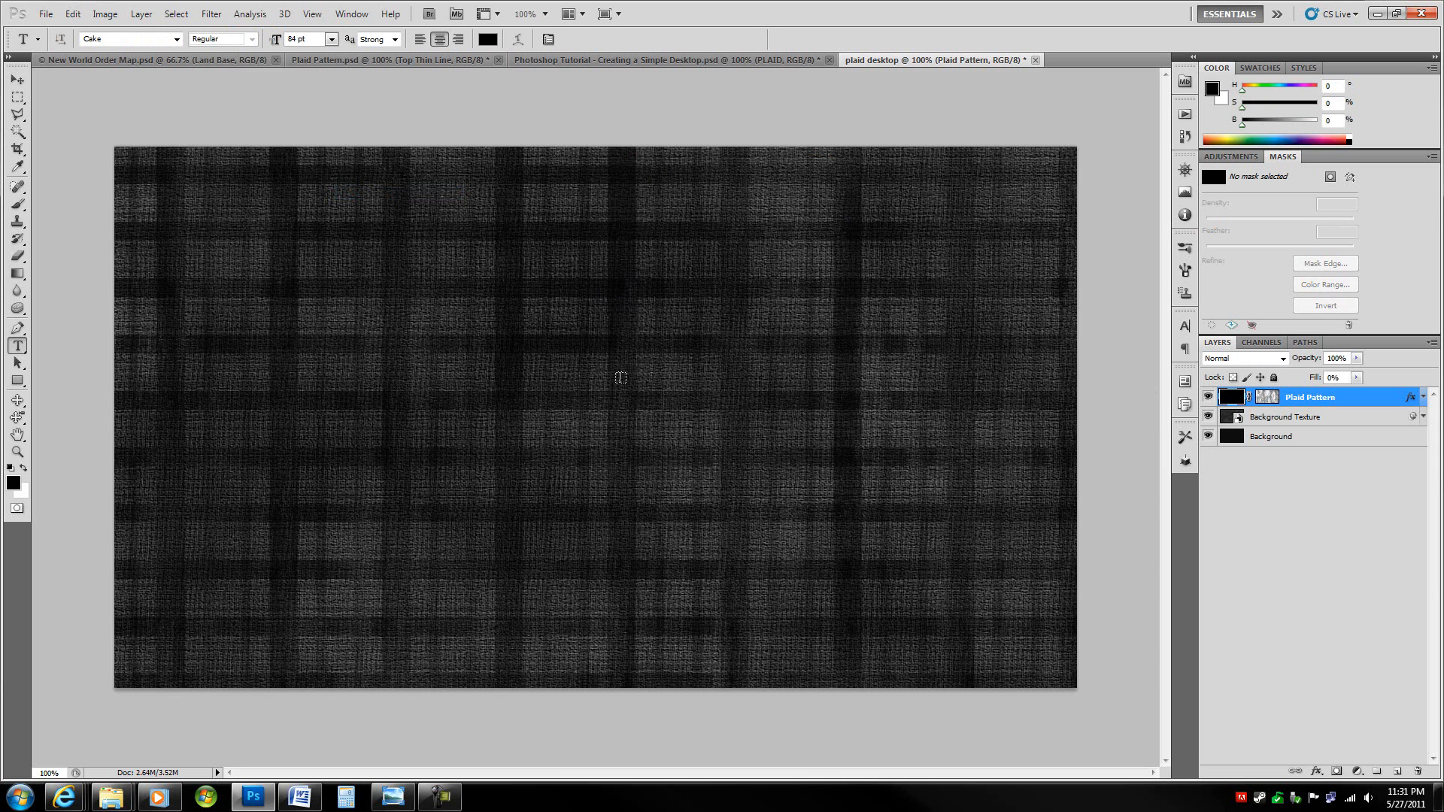
{"action": "left_click", "coordinate": [177, 40]}
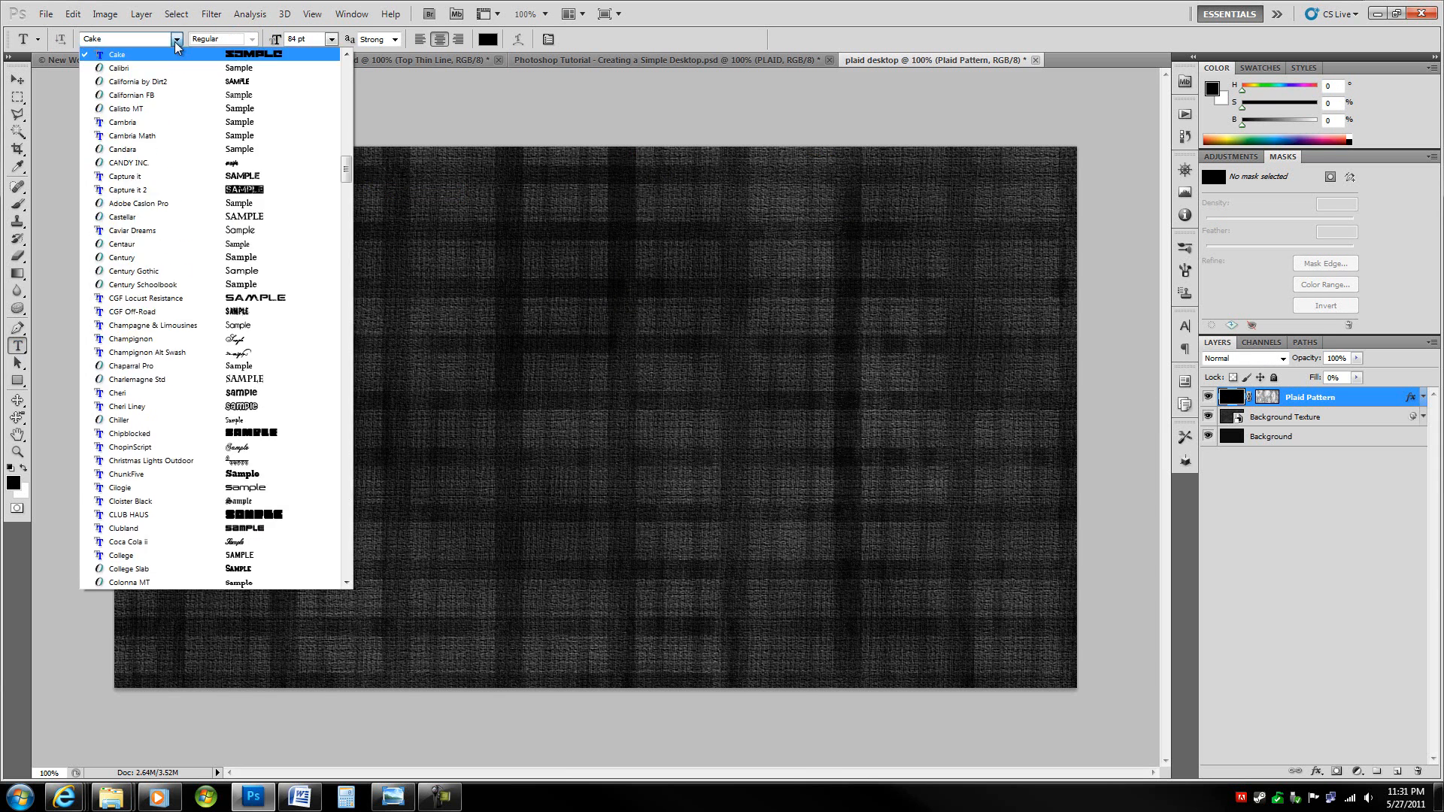
{"action": "scroll", "coordinate": [301, 226], "scroll_direction": "up", "scroll_amount": 4}
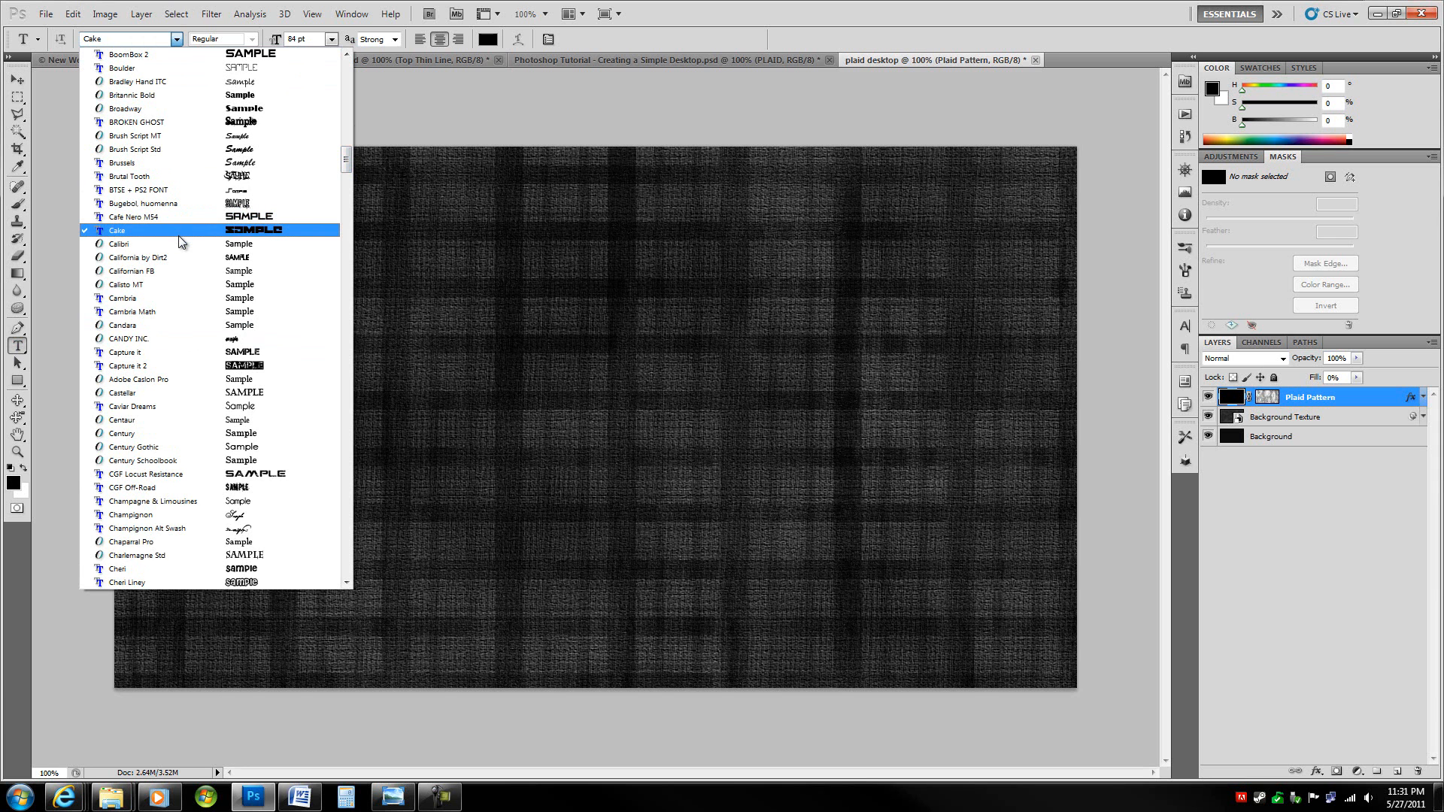
{"action": "left_click", "coordinate": [122, 233]}
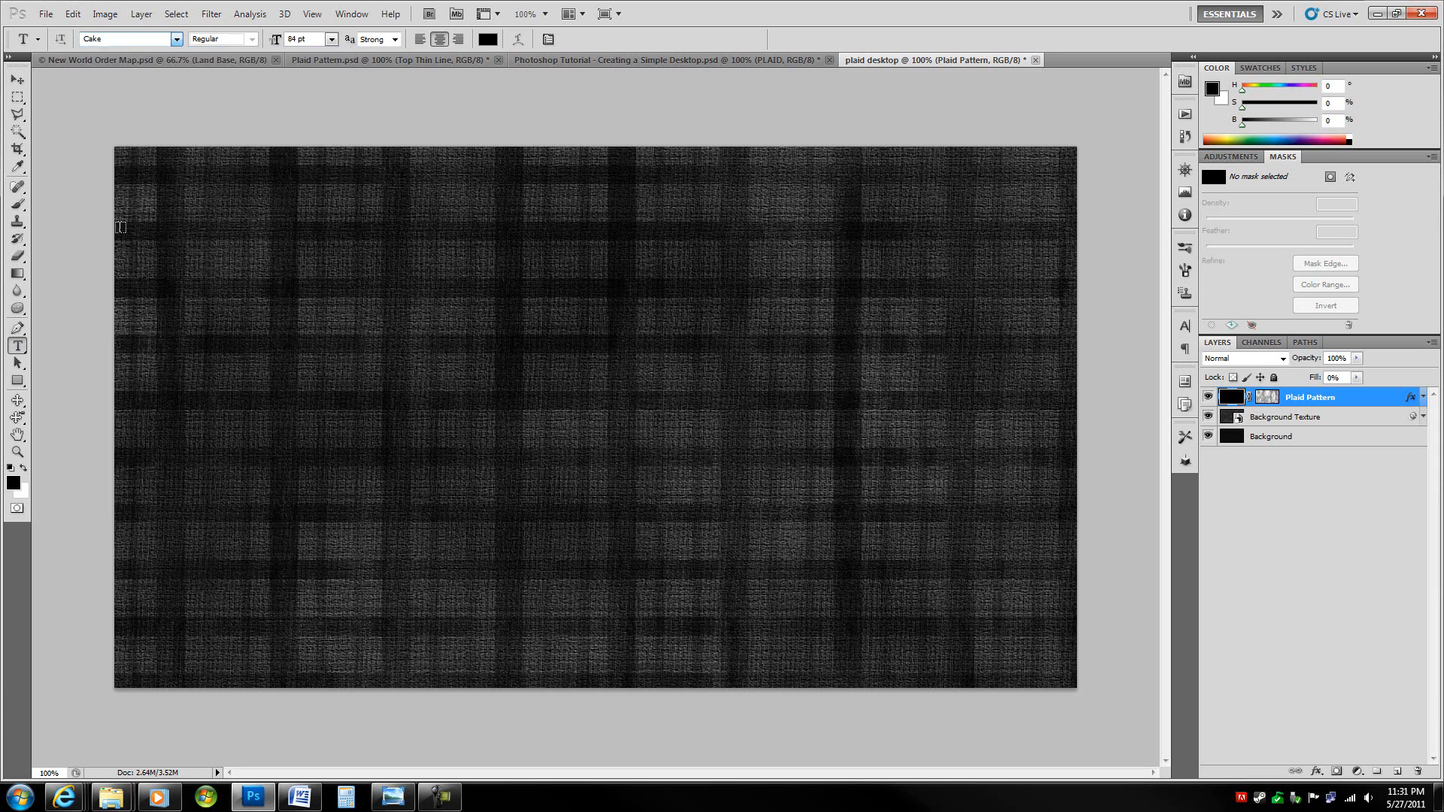
{"action": "left_click", "coordinate": [296, 38]}
{"action": "type", "text": "685"}
{"action": "left_click", "coordinate": [449, 37]}
{"action": "left_click", "coordinate": [611, 430]}
{"action": "left_click_drag", "start_coordinate": [688, 471], "coordinate": [673, 497]}
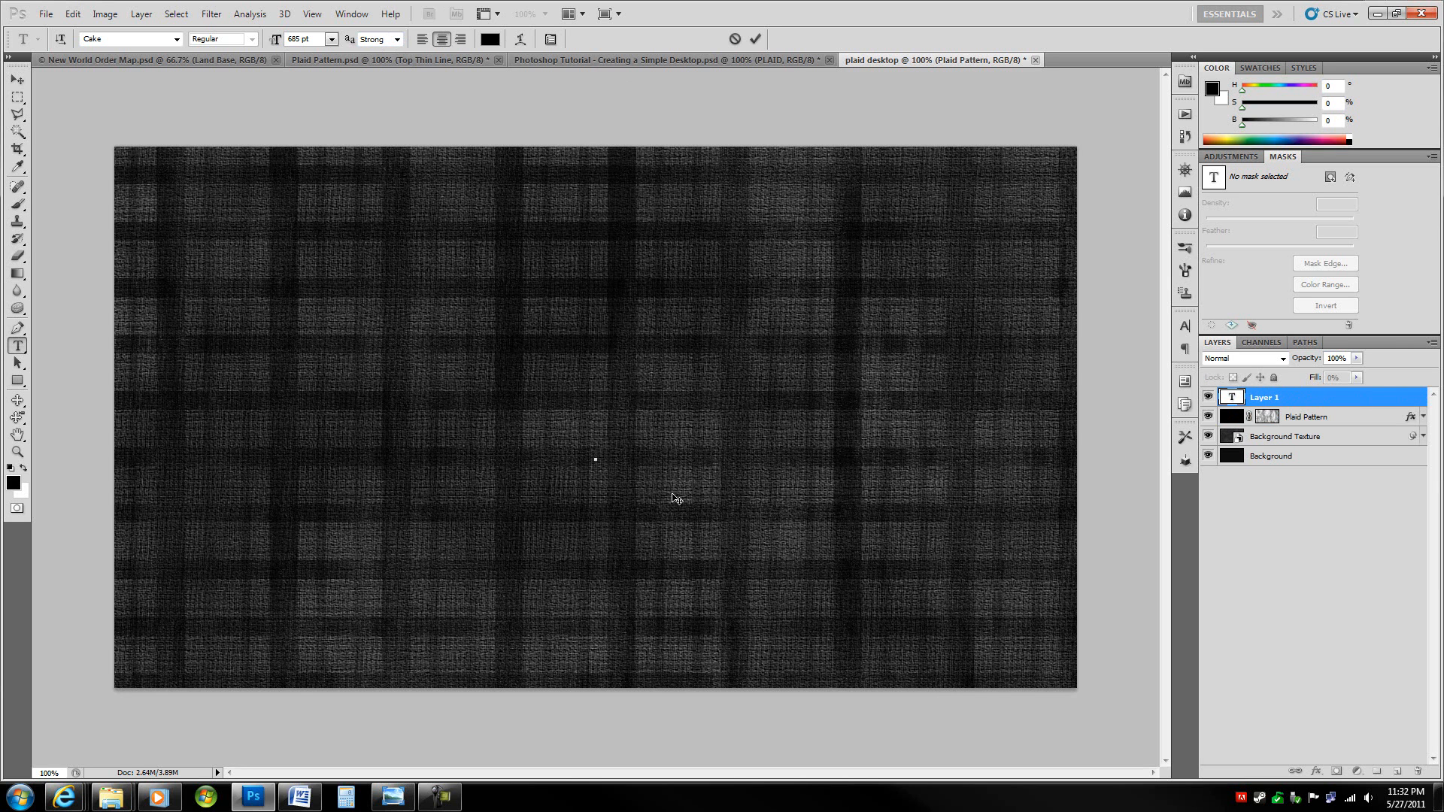
Step: Set the text size to 68 pt, enter "plaid" and commit the text near the canvas centre
{"action": "left_click", "coordinate": [291, 37]}
{"action": "type", "text": "68"}
{"action": "key", "text": "Return"}
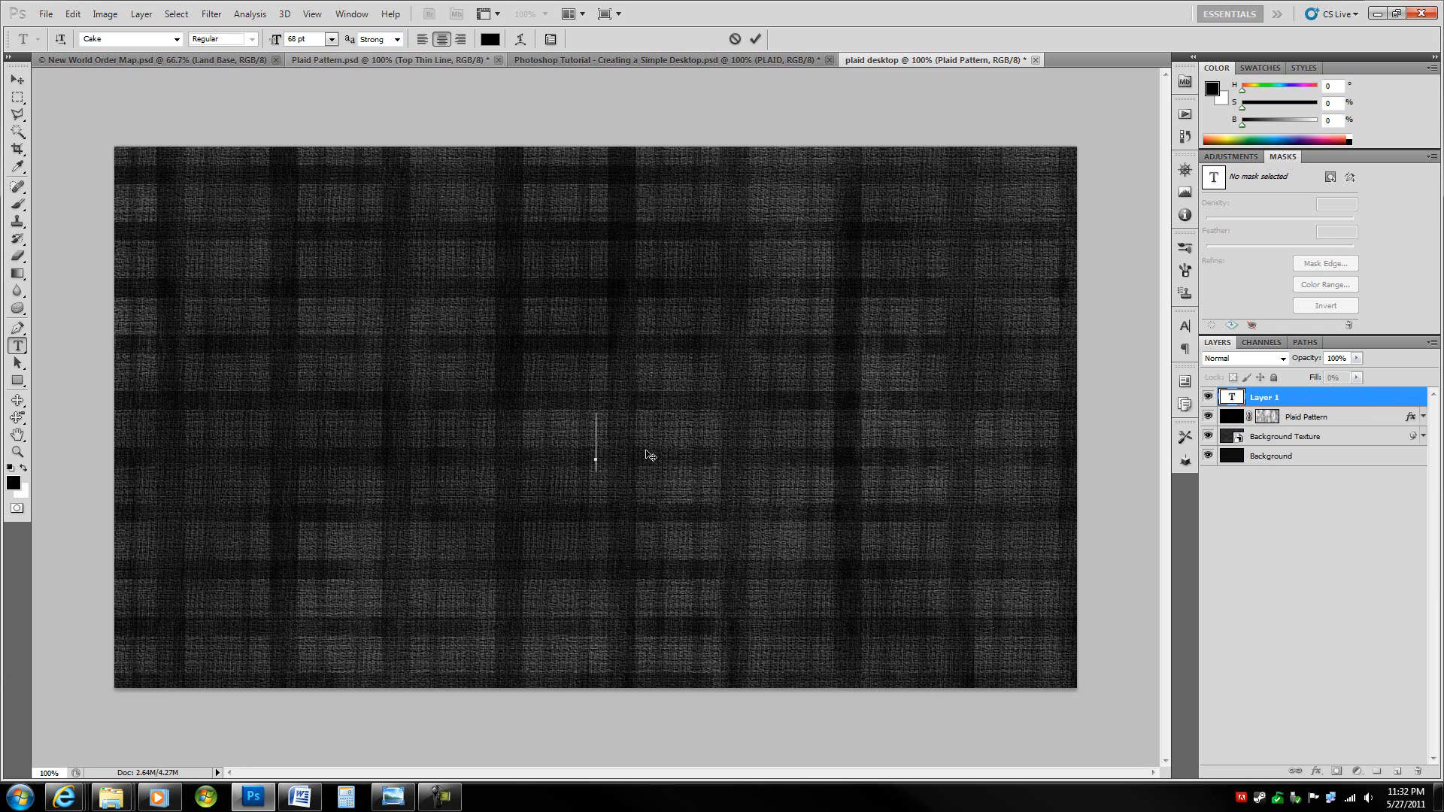
{"action": "type", "text": "plaid"}
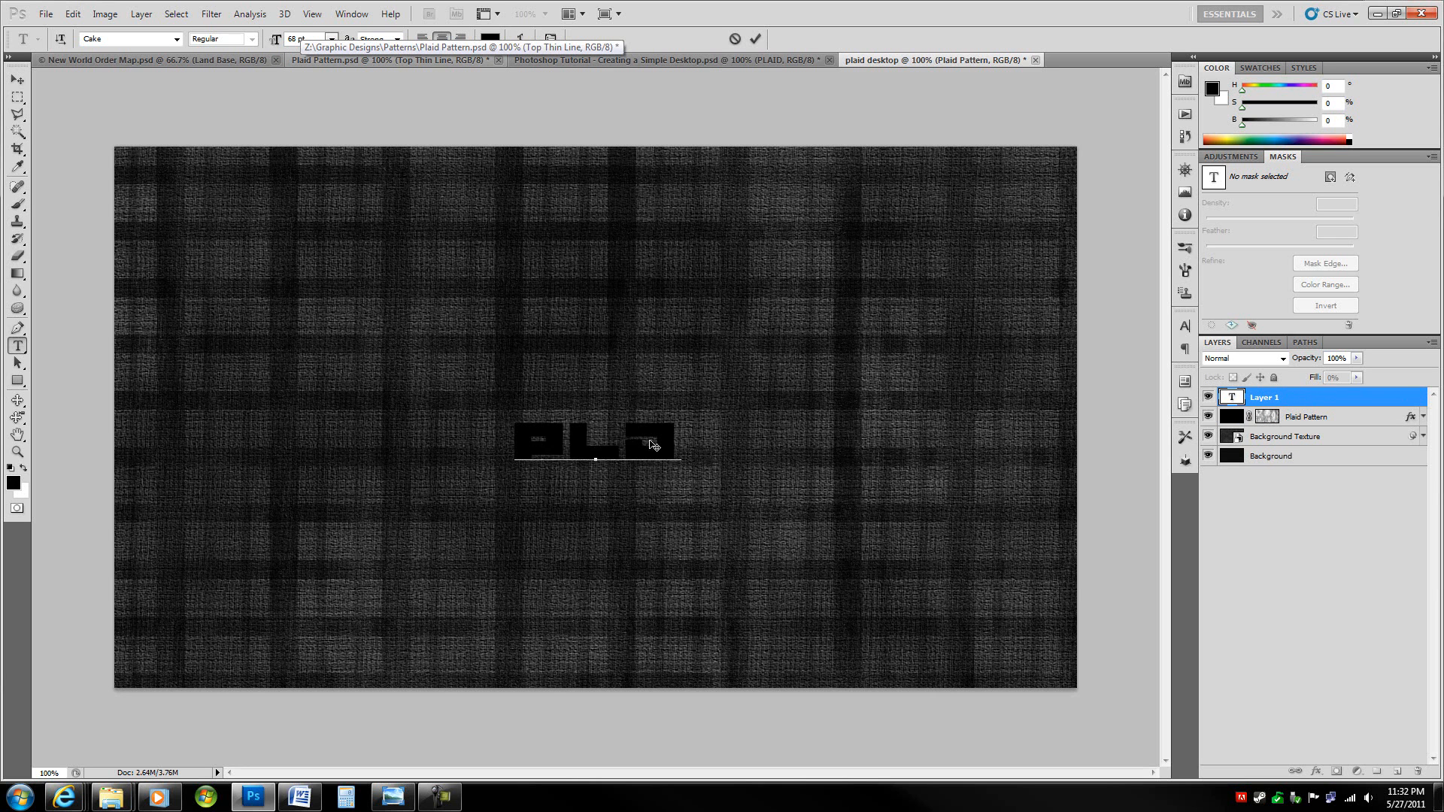
{"action": "mouse_move", "coordinate": [784, 508]}
{"action": "left_mouse_down"}
{"action": "mouse_move", "coordinate": [783, 480]}
{"action": "mouse_move", "coordinate": [776, 502]}
{"action": "left_mouse_up"}
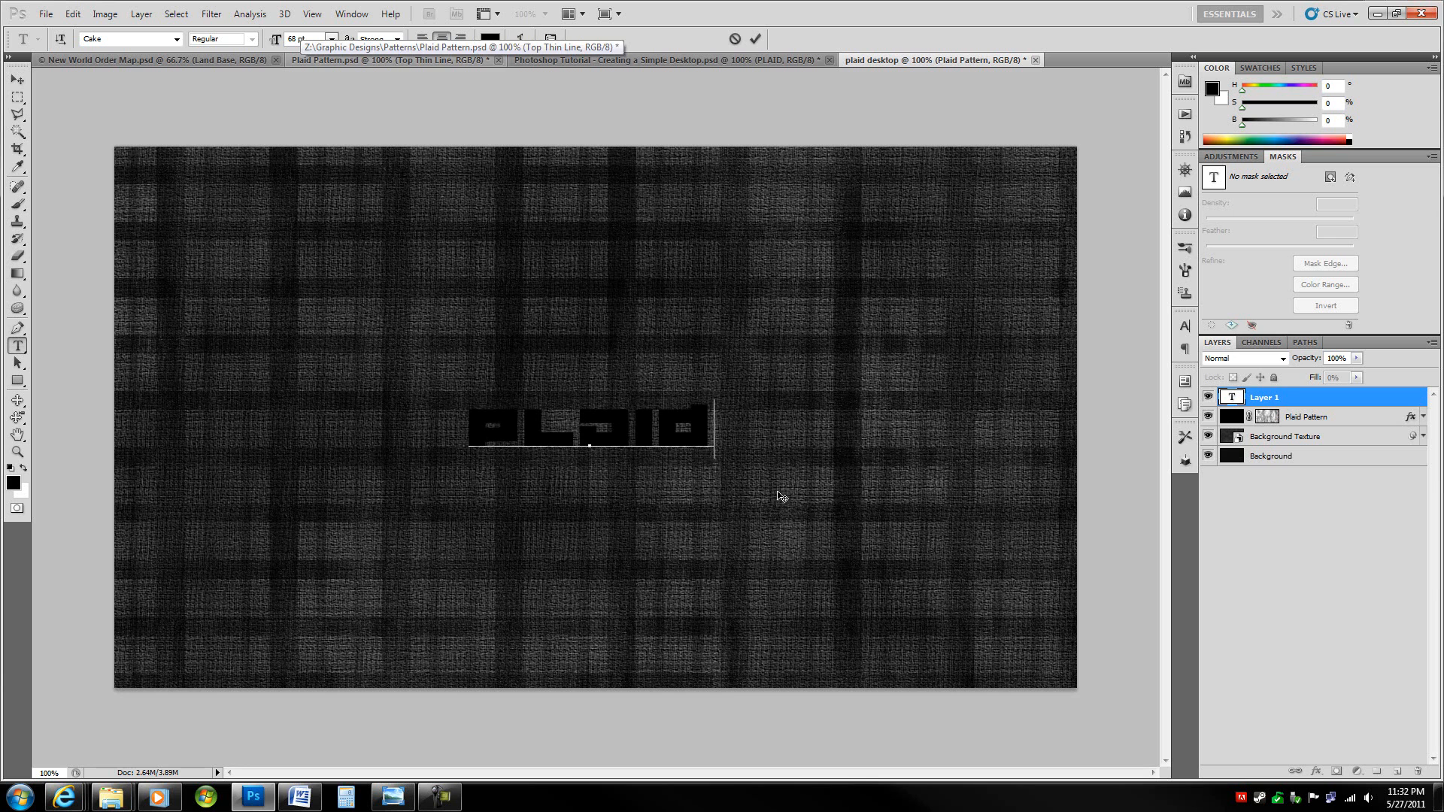
{"action": "left_click", "coordinate": [1356, 397]}
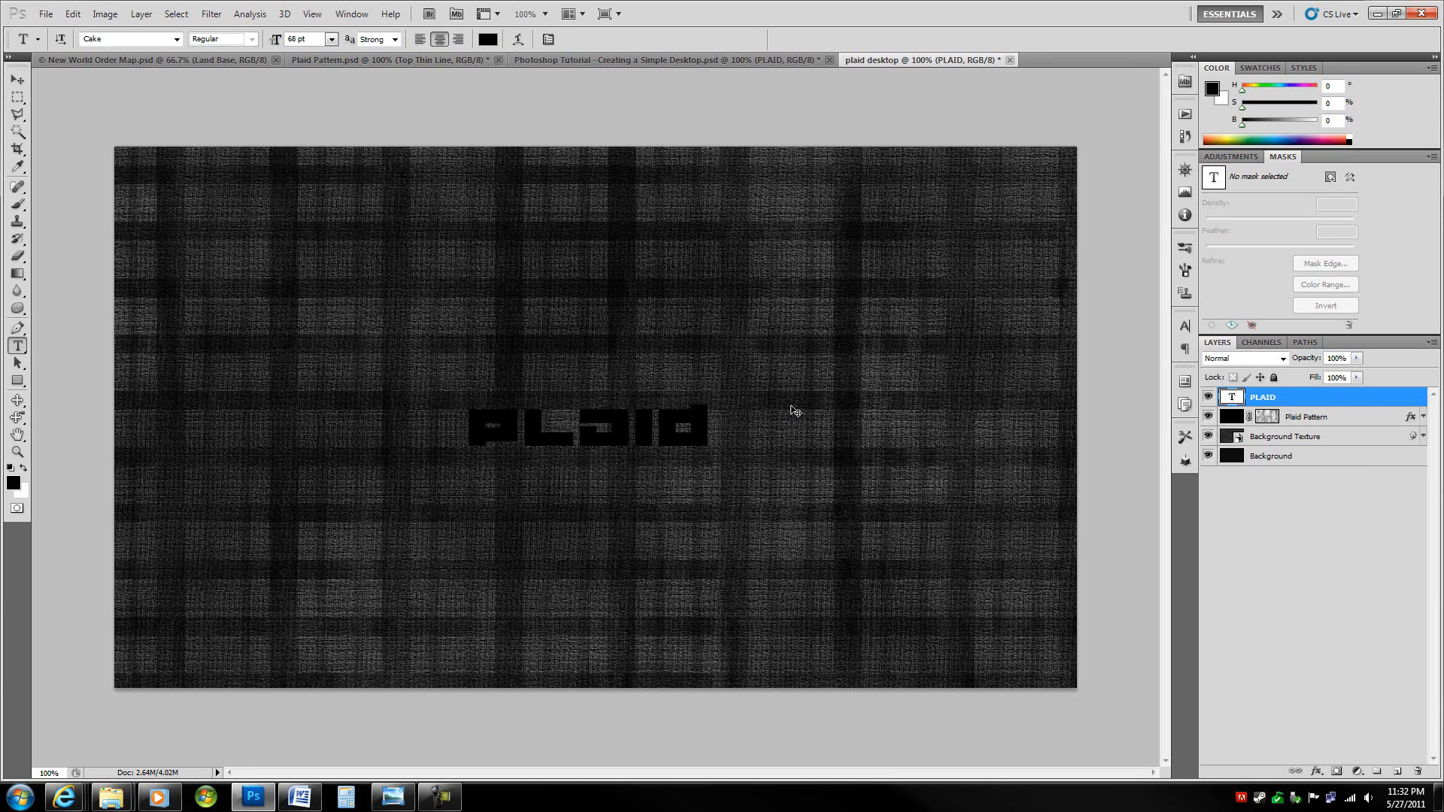
Step: Place a horizontal and a vertical guide through the canvas centre, using the Background layer's transform centre as reference, and show the guides without rulers
{"action": "left_click", "coordinate": [1320, 463]}
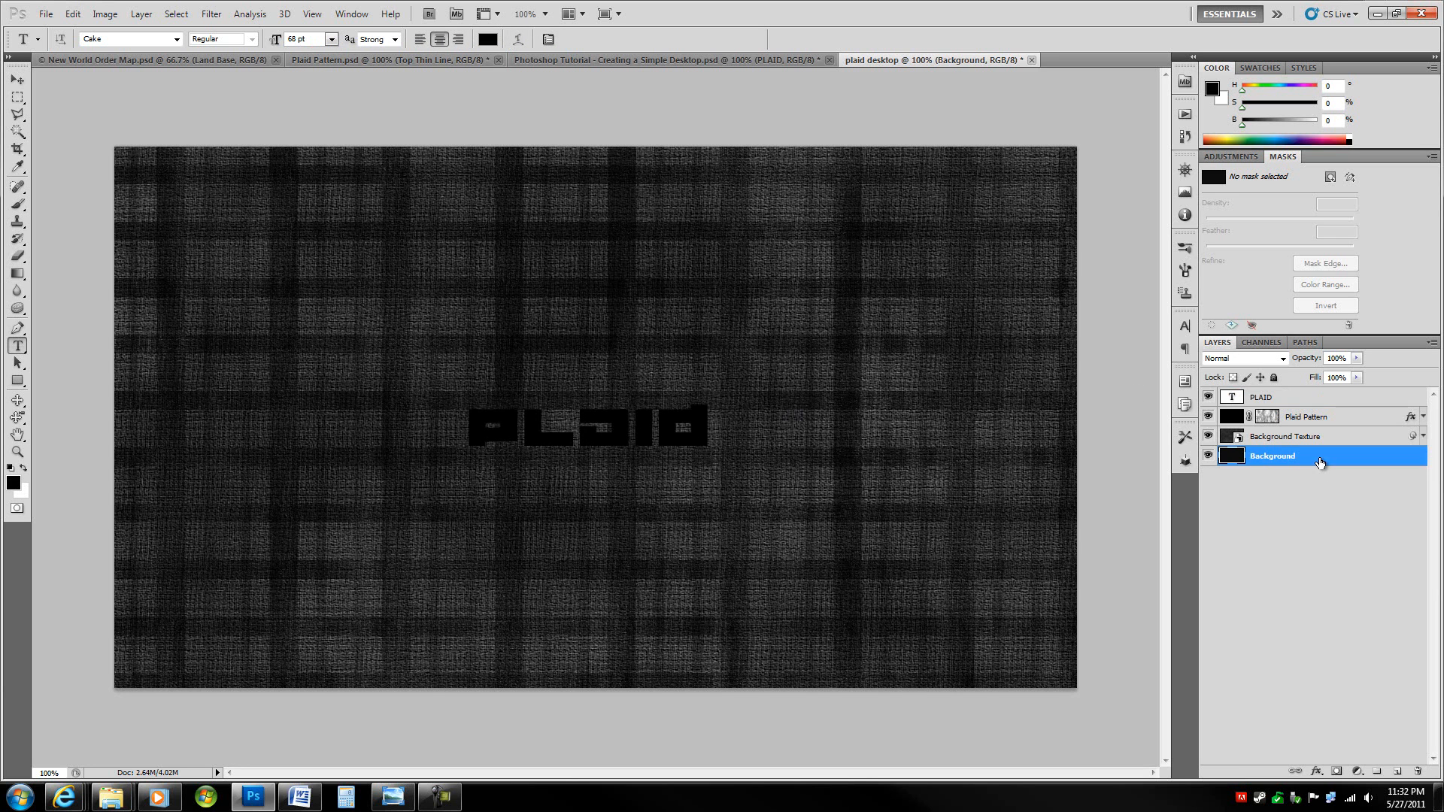
{"action": "key", "text": "ctrl+t"}
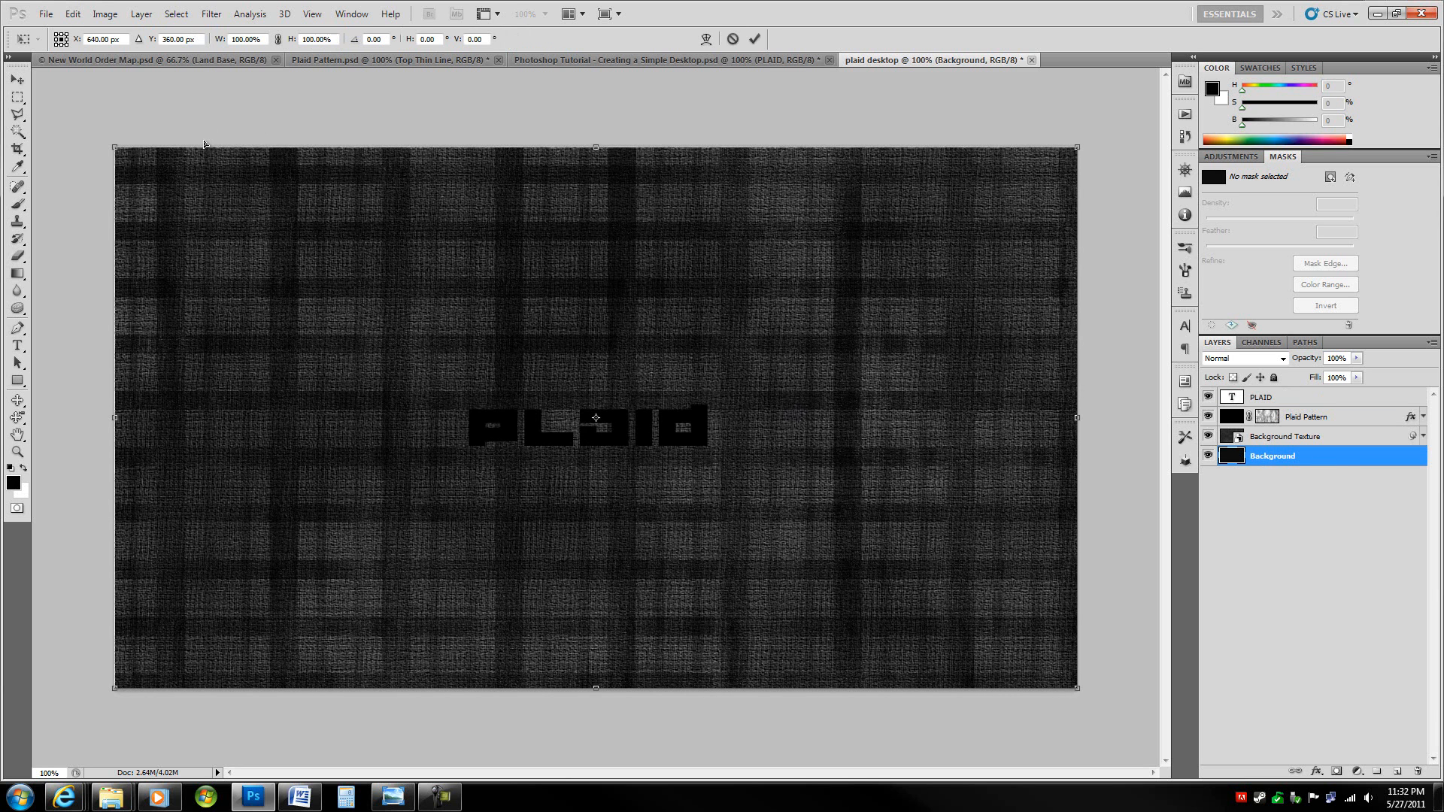
{"action": "key", "text": "ctrl+r"}
{"action": "left_click_drag", "start_coordinate": [474, 75], "coordinate": [556, 424]}
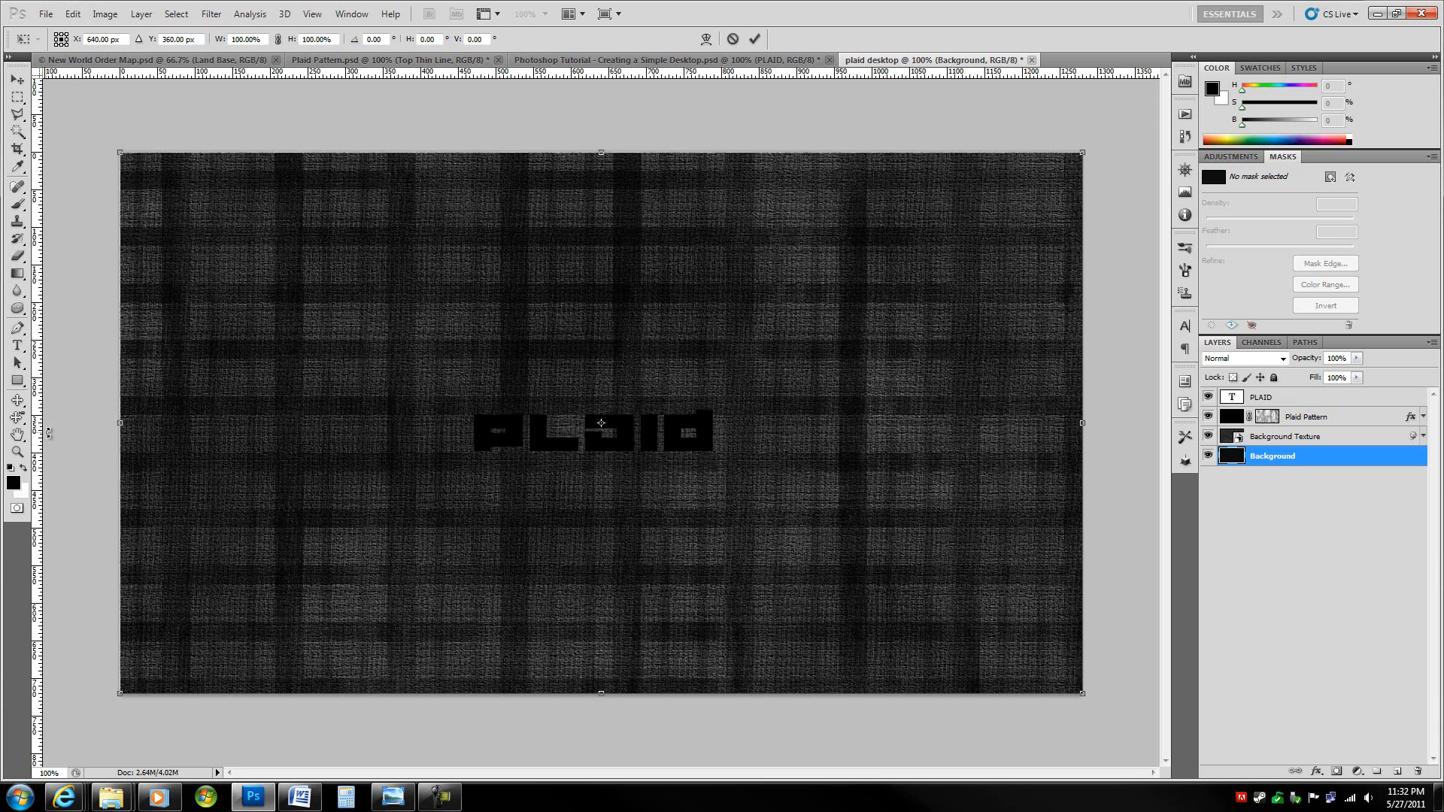
{"action": "mouse_move", "coordinate": [37, 436]}
{"action": "left_mouse_down"}
{"action": "mouse_move", "coordinate": [645, 430]}
{"action": "mouse_move", "coordinate": [602, 428]}
{"action": "left_mouse_up"}
{"action": "key", "text": "Return"}
{"action": "key", "text": "t"}
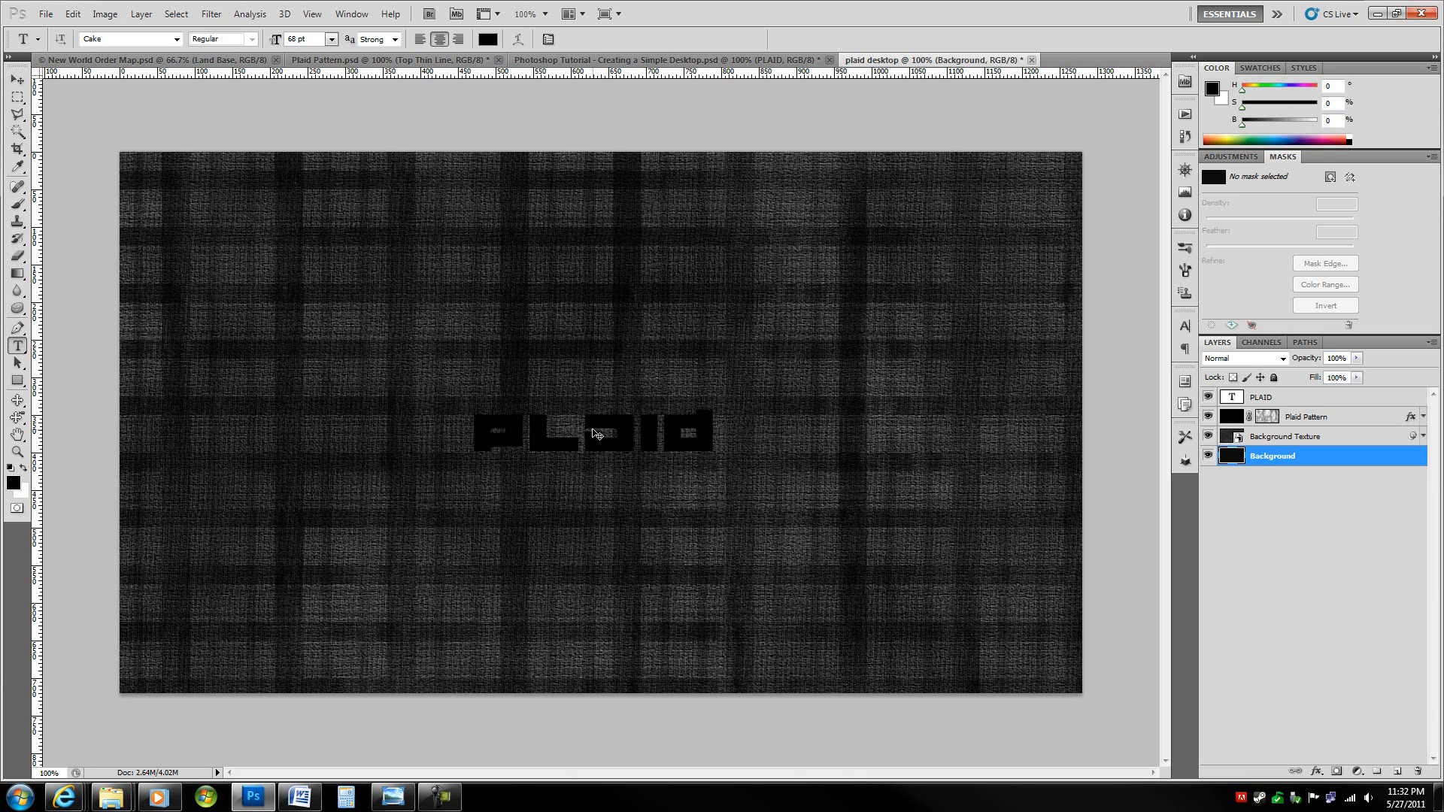
{"action": "key", "text": "ctrl+r"}
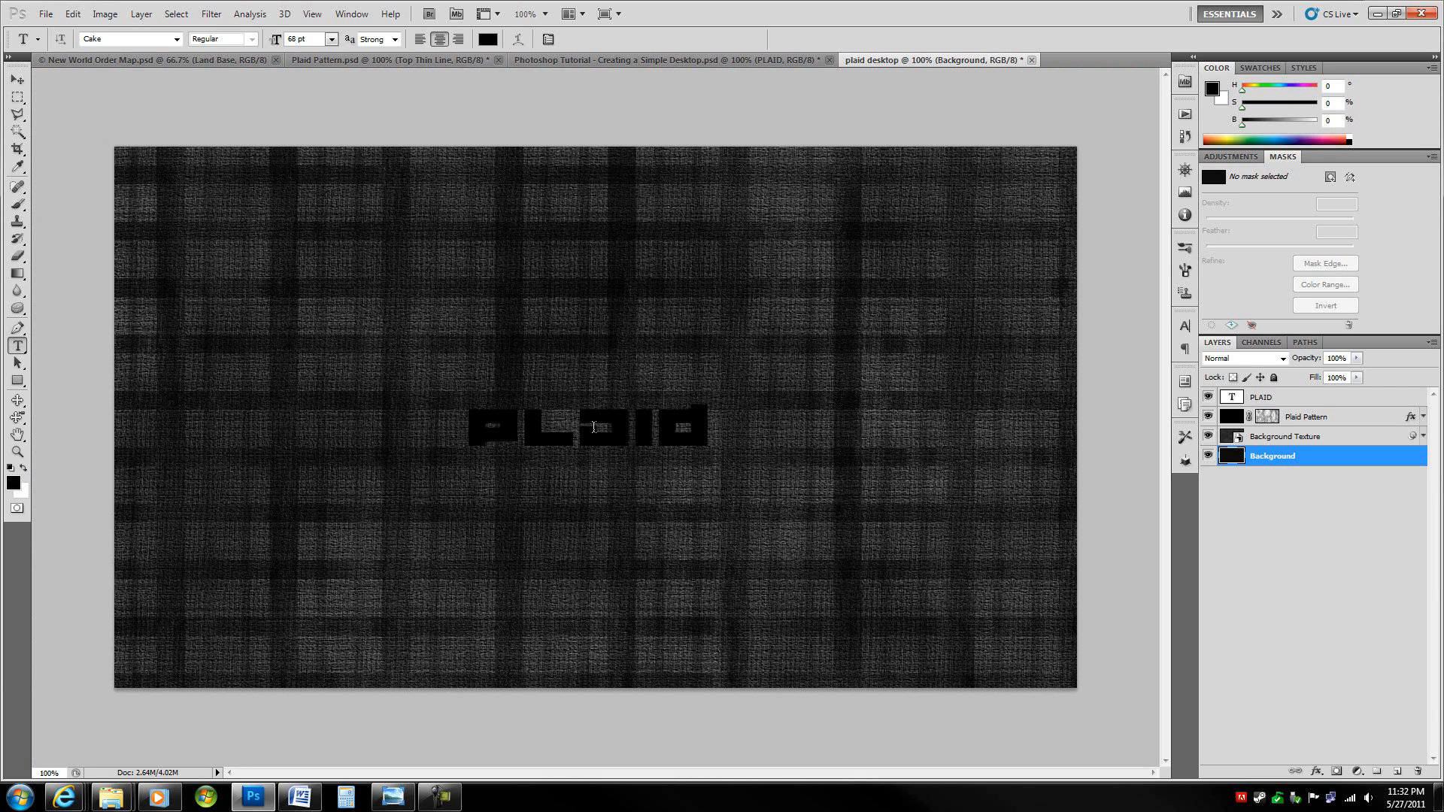
{"action": "key", "text": "ctrl+semicolon"}
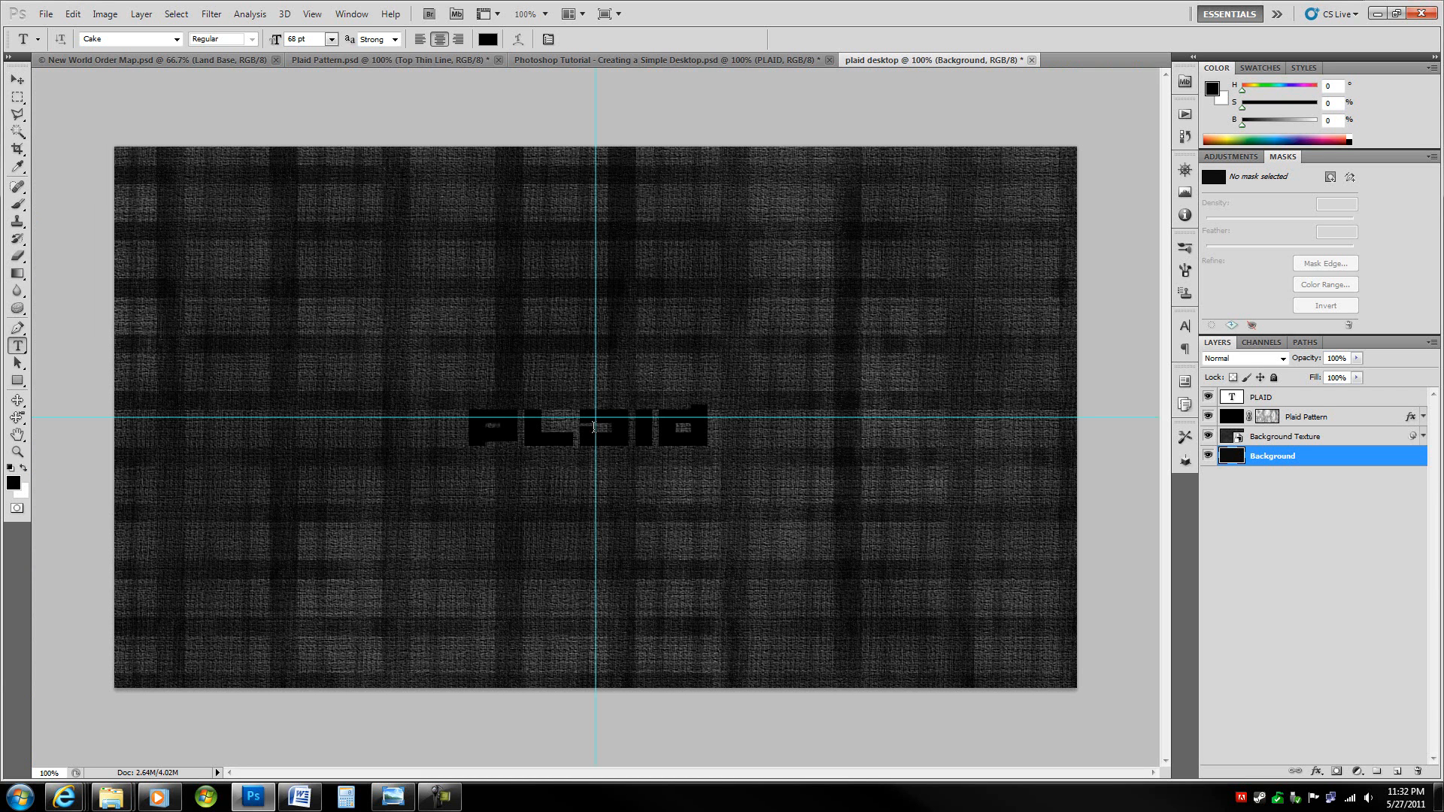
Step: Move the PLAID text so it is centred on the two guides, apply the transform and hide the guides
{"action": "left_click", "coordinate": [312, 14]}
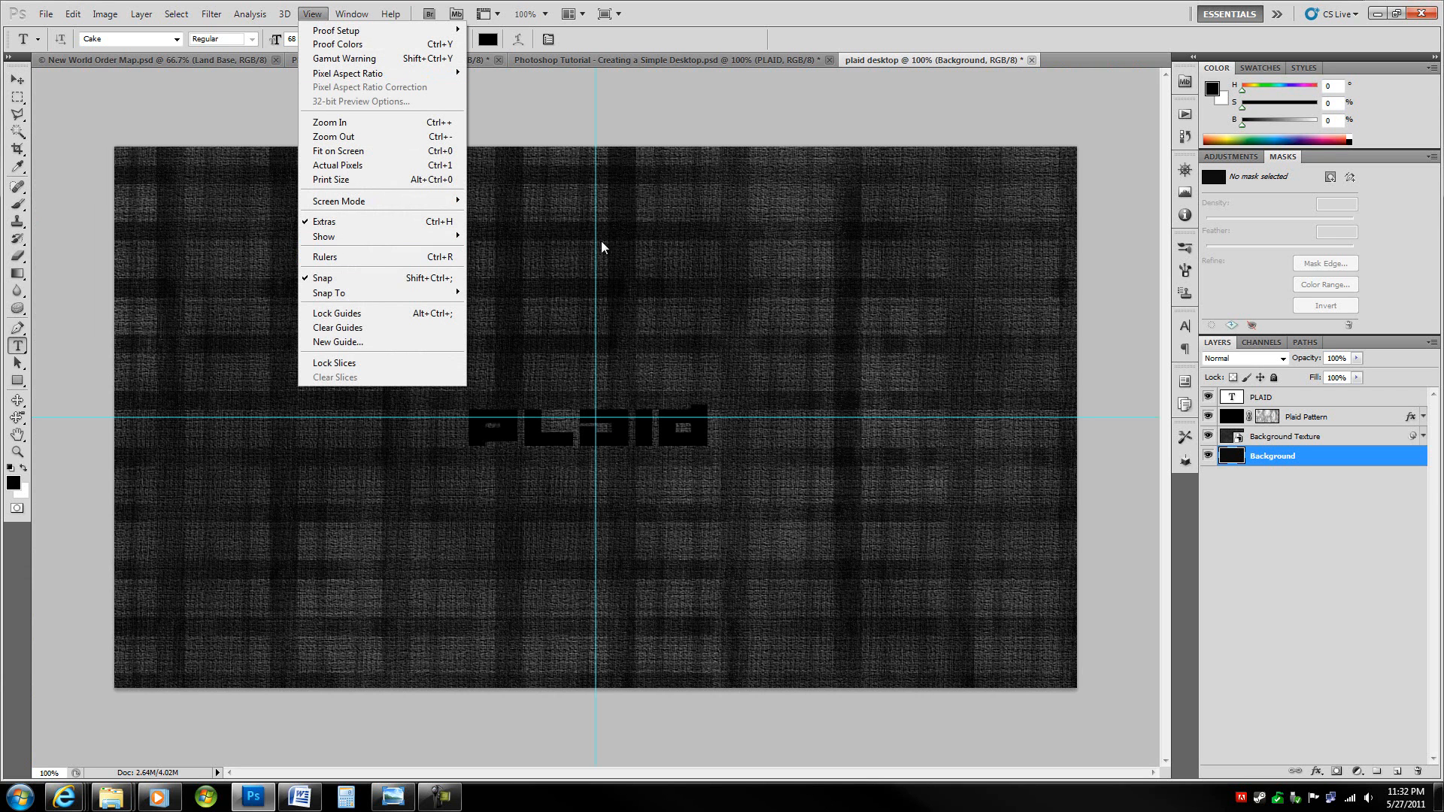
{"action": "key", "text": "Escape"}
{"action": "left_click", "coordinate": [1322, 419]}
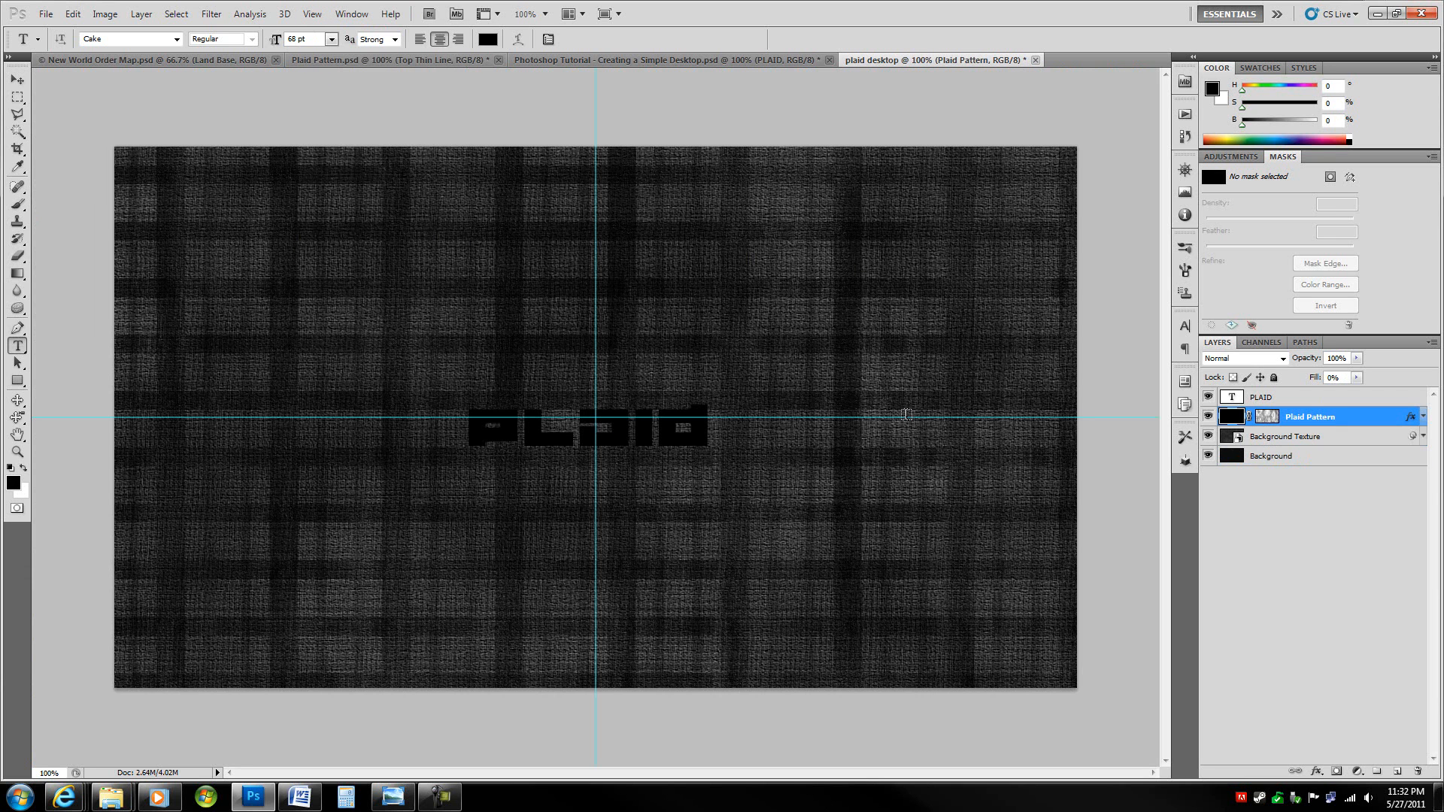
{"action": "left_click", "coordinate": [1307, 400]}
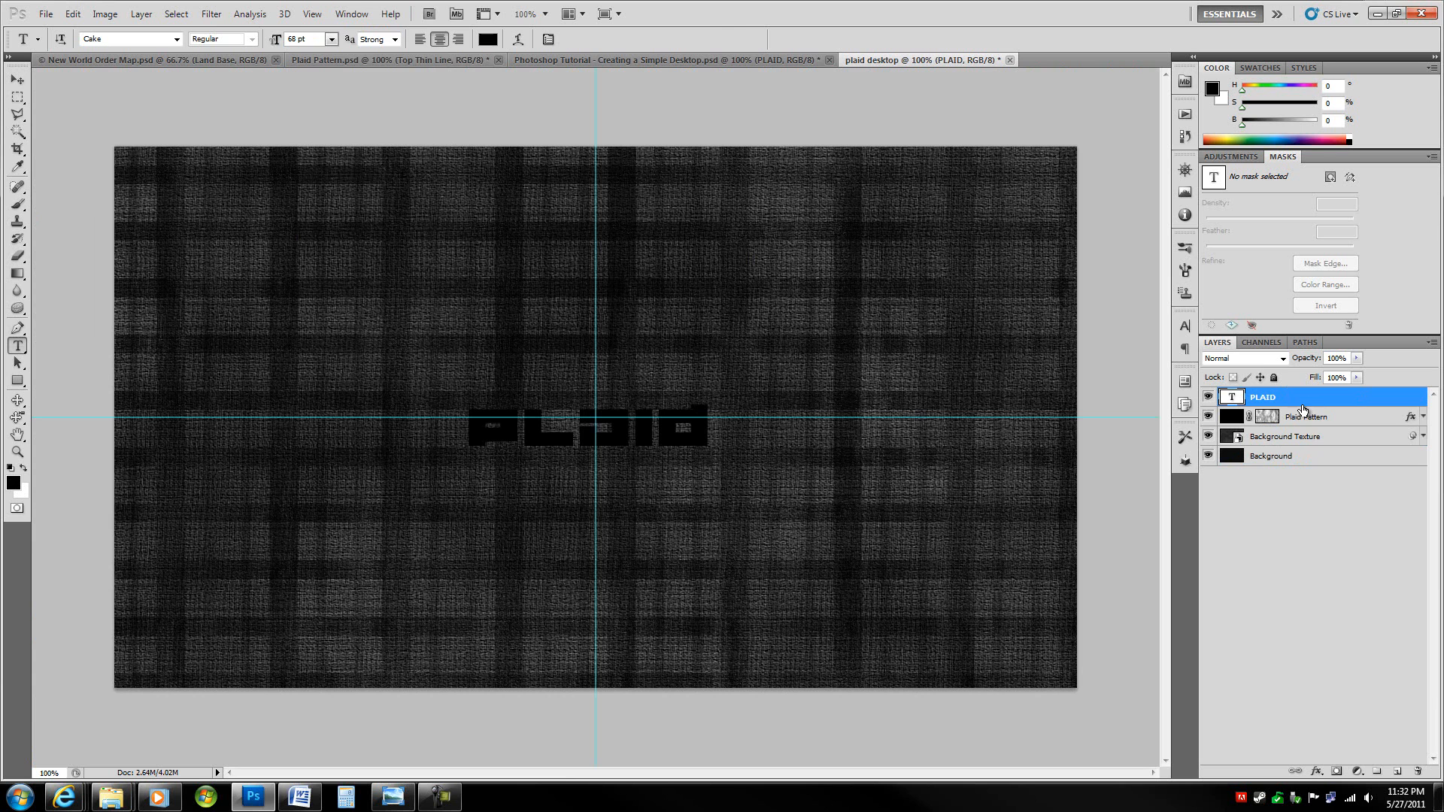
{"action": "key", "text": "ctrl+t"}
{"action": "left_click_drag", "start_coordinate": [647, 442], "coordinate": [651, 430]}
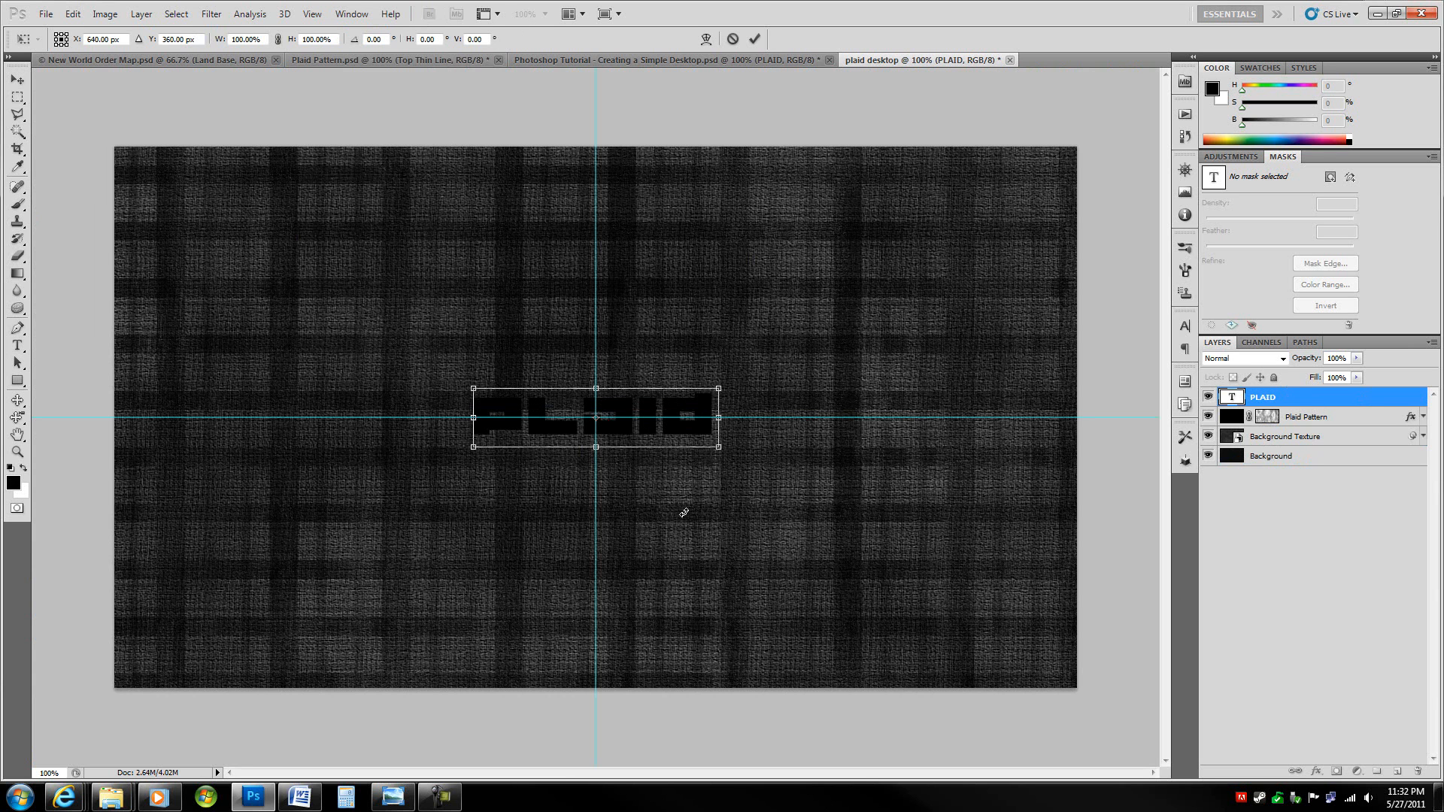
{"action": "key", "text": "Return"}
{"action": "key", "text": "t"}
{"action": "key", "text": "ctrl+h"}
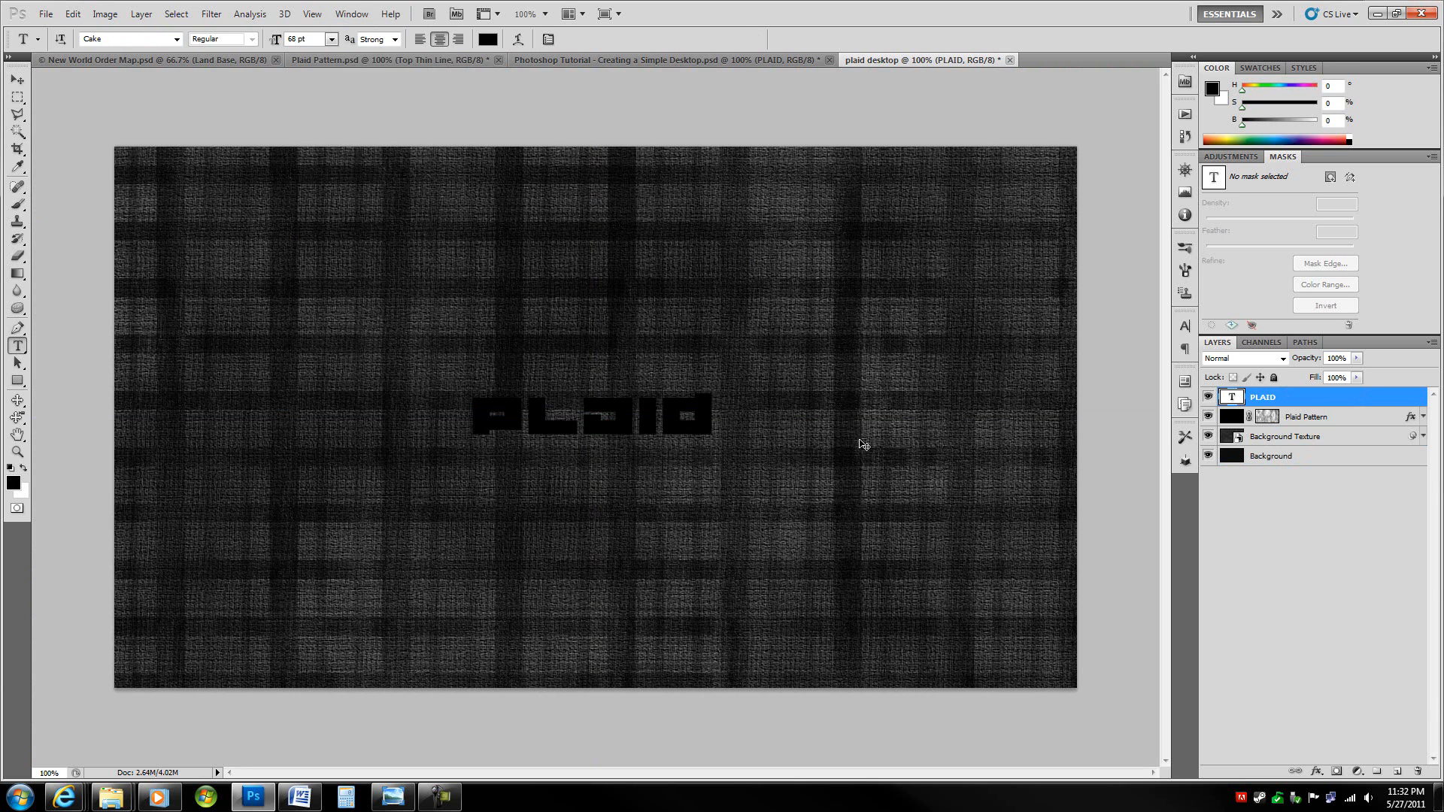
Step: Scale the PLAID text from its centre to about 132% and set its layer fill to 60%
{"action": "key", "text": "ctrl+t"}
{"action": "left_click_drag", "start_coordinate": [712, 388], "coordinate": [758, 379]}
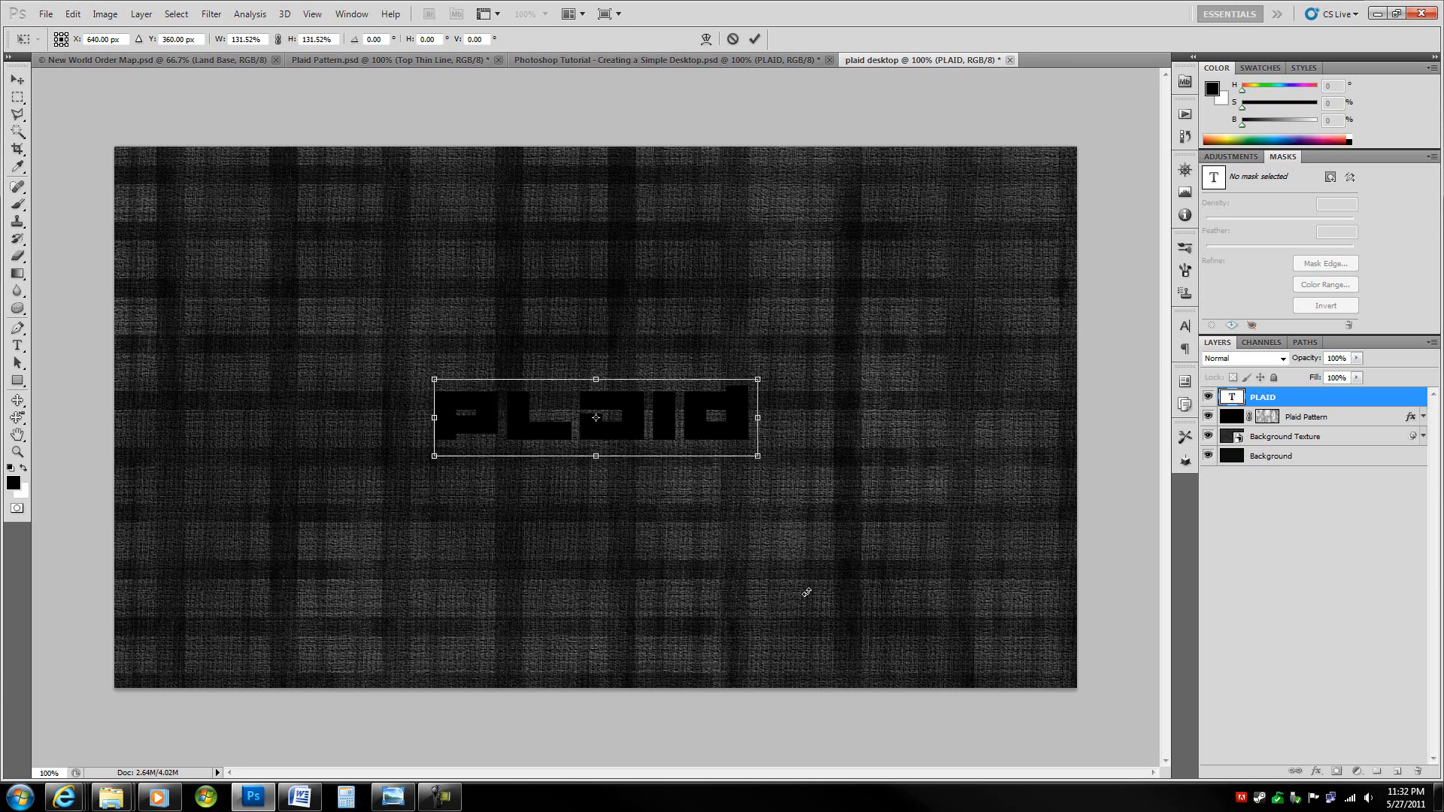
{"action": "key", "text": "Return"}
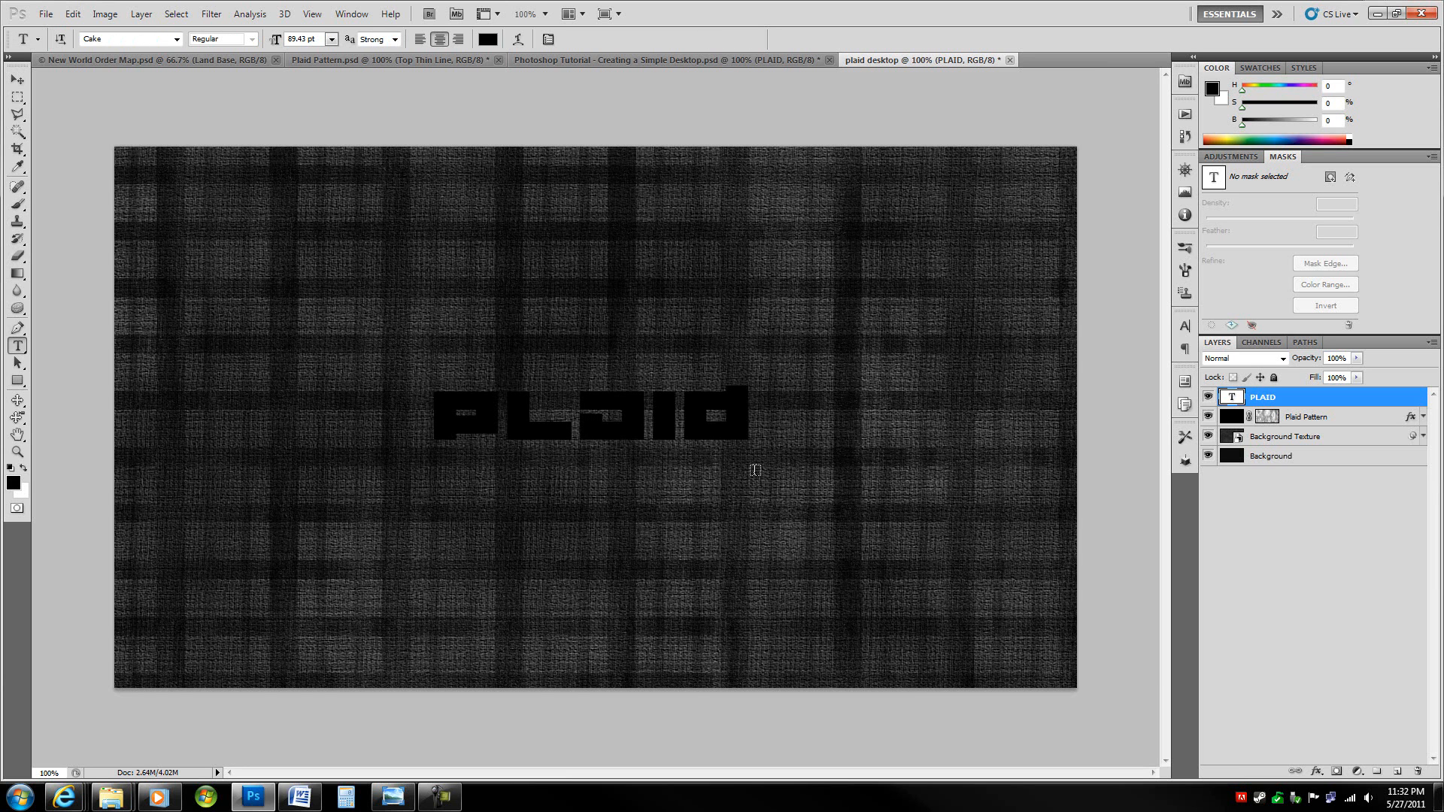
{"action": "key", "text": "m"}
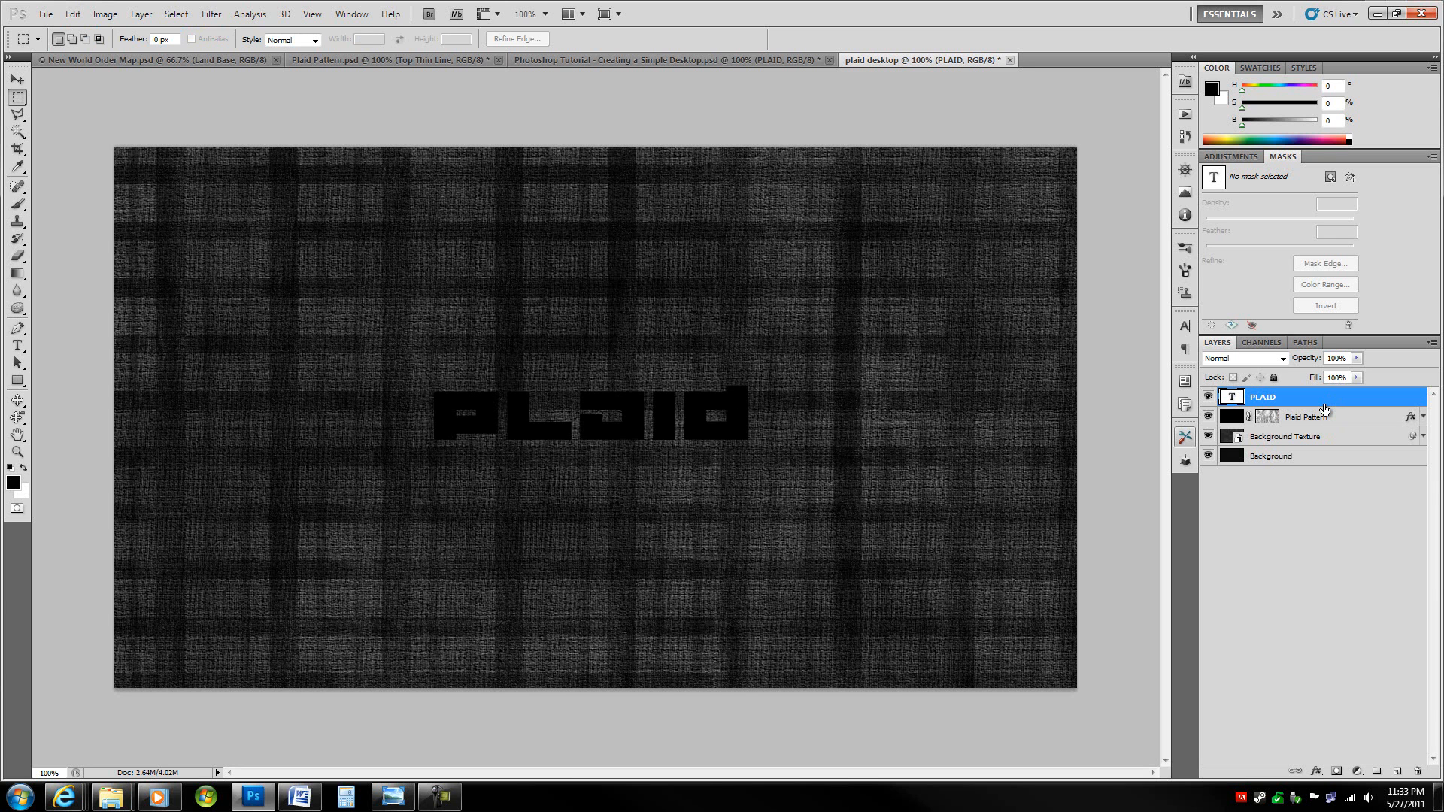
{"action": "key", "text": "shift+6"}
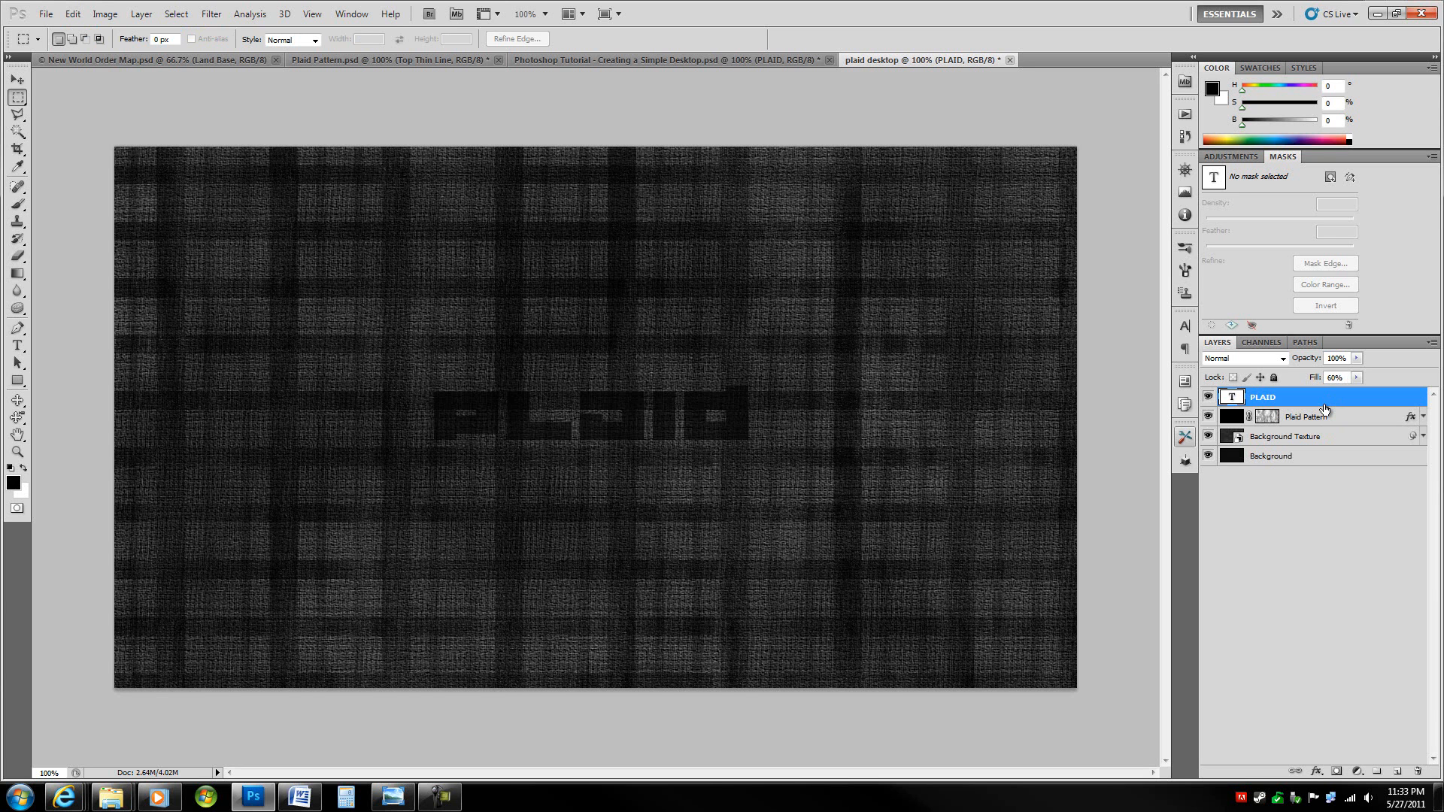
Step: Add a Drop Shadow to the PLAID text layer with distance 0 px and spread 80%
{"action": "double_click", "coordinate": [1323, 399]}
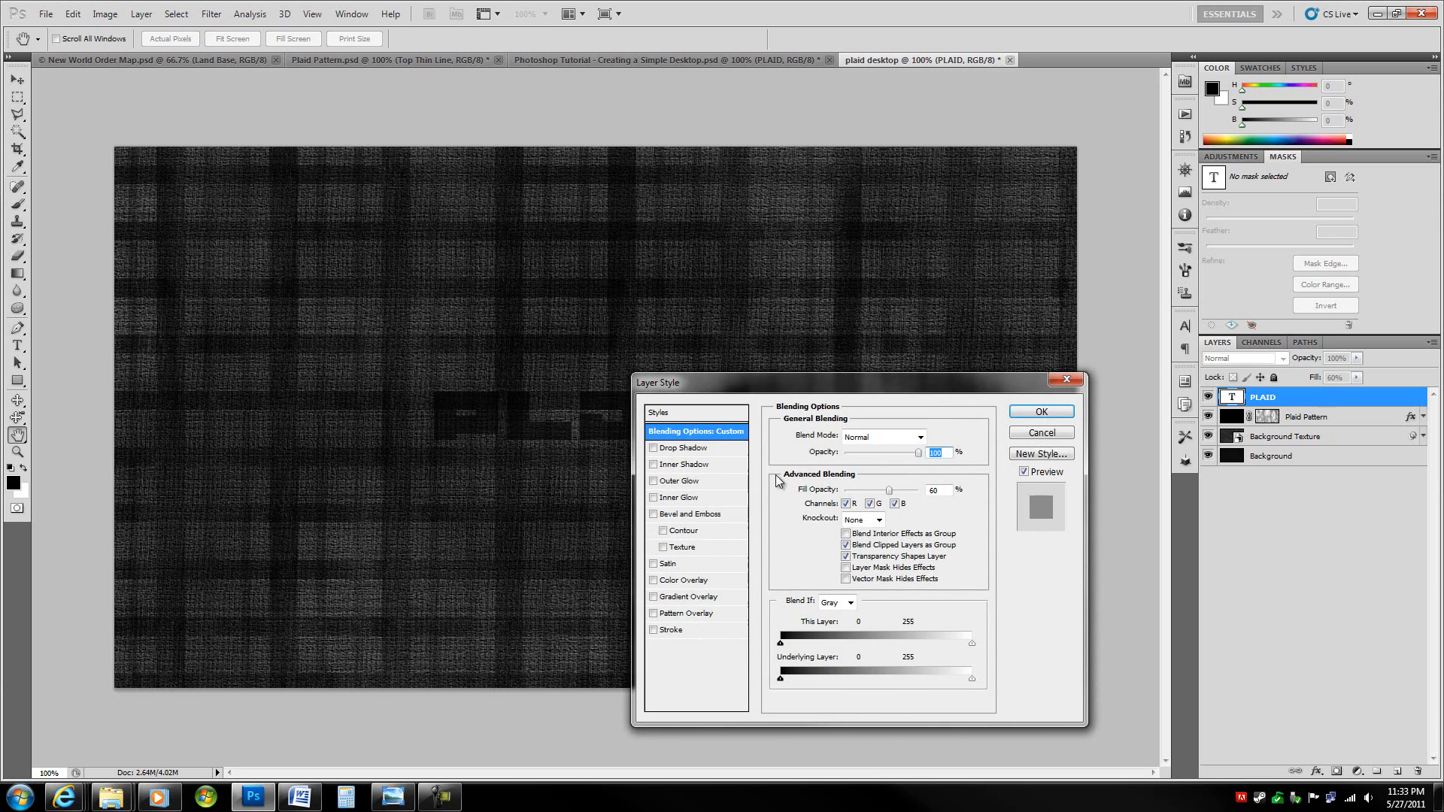
{"action": "left_click", "coordinate": [711, 448]}
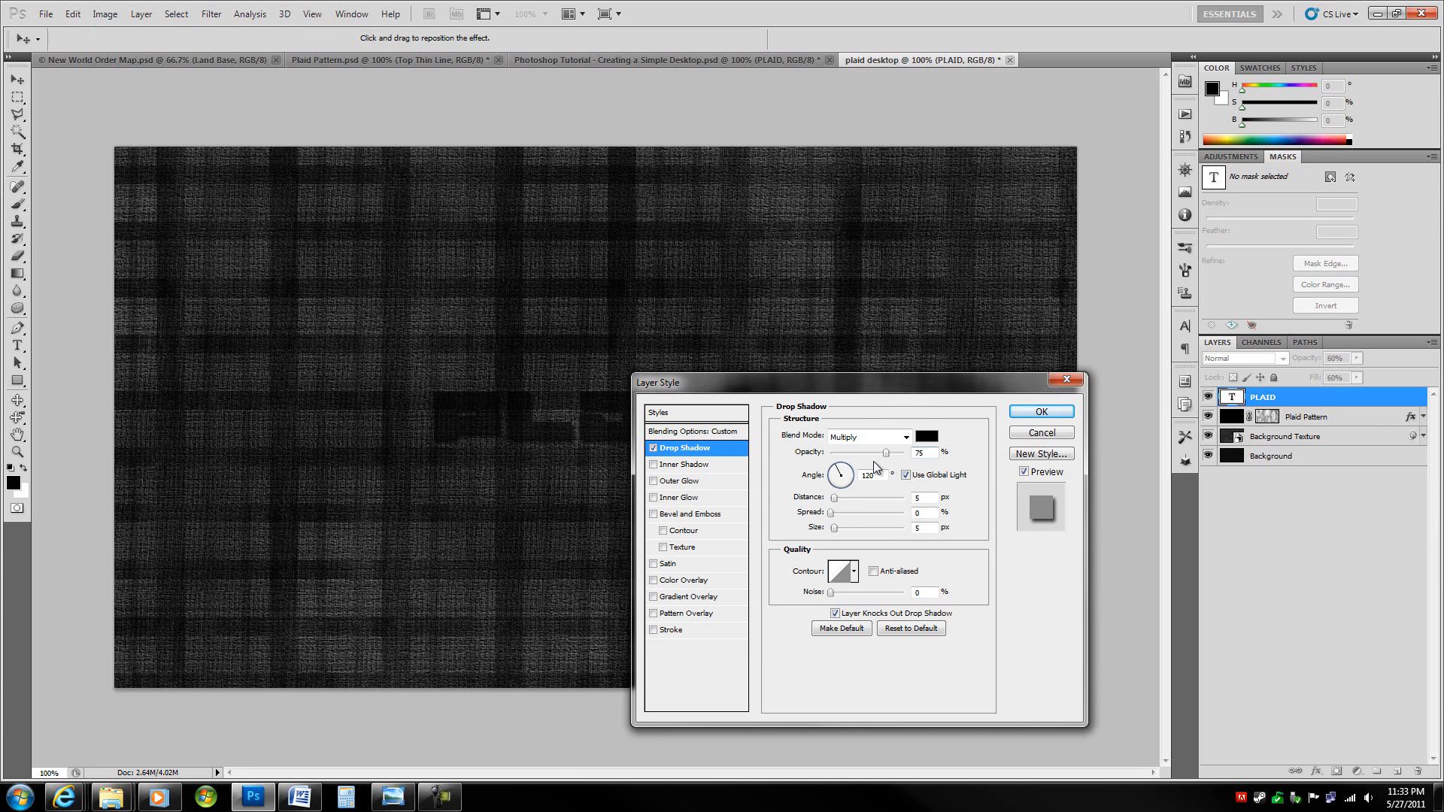
{"action": "left_click_drag", "start_coordinate": [836, 500], "coordinate": [891, 516]}
{"action": "left_click", "coordinate": [834, 529]}
{"action": "key", "text": "Down"}
{"action": "key", "text": "Up"}
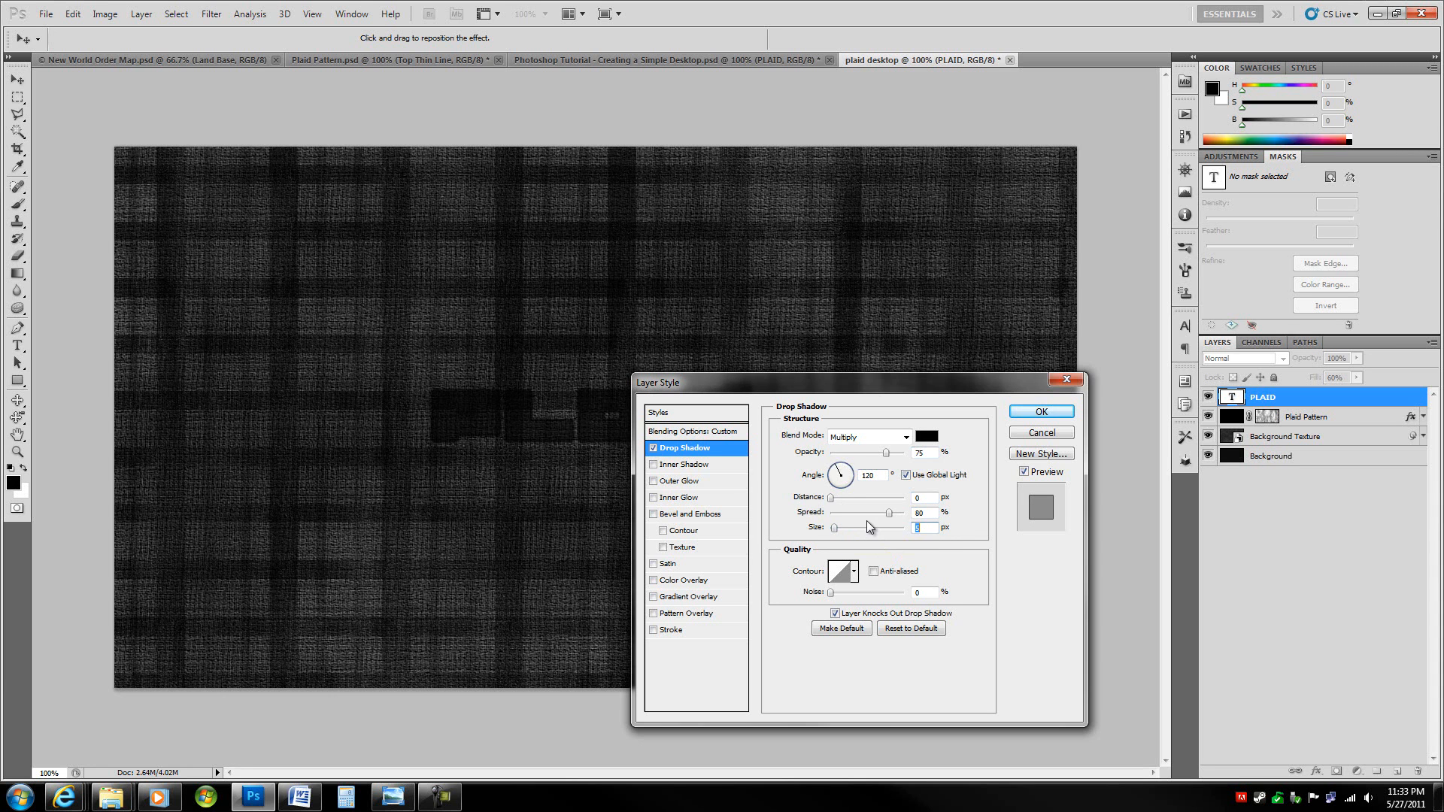
Step: Add an Inner Shadow to the PLAID text with opacity 70%, distance 0 px, choke 100% and a reduced size
{"action": "left_click", "coordinate": [683, 465]}
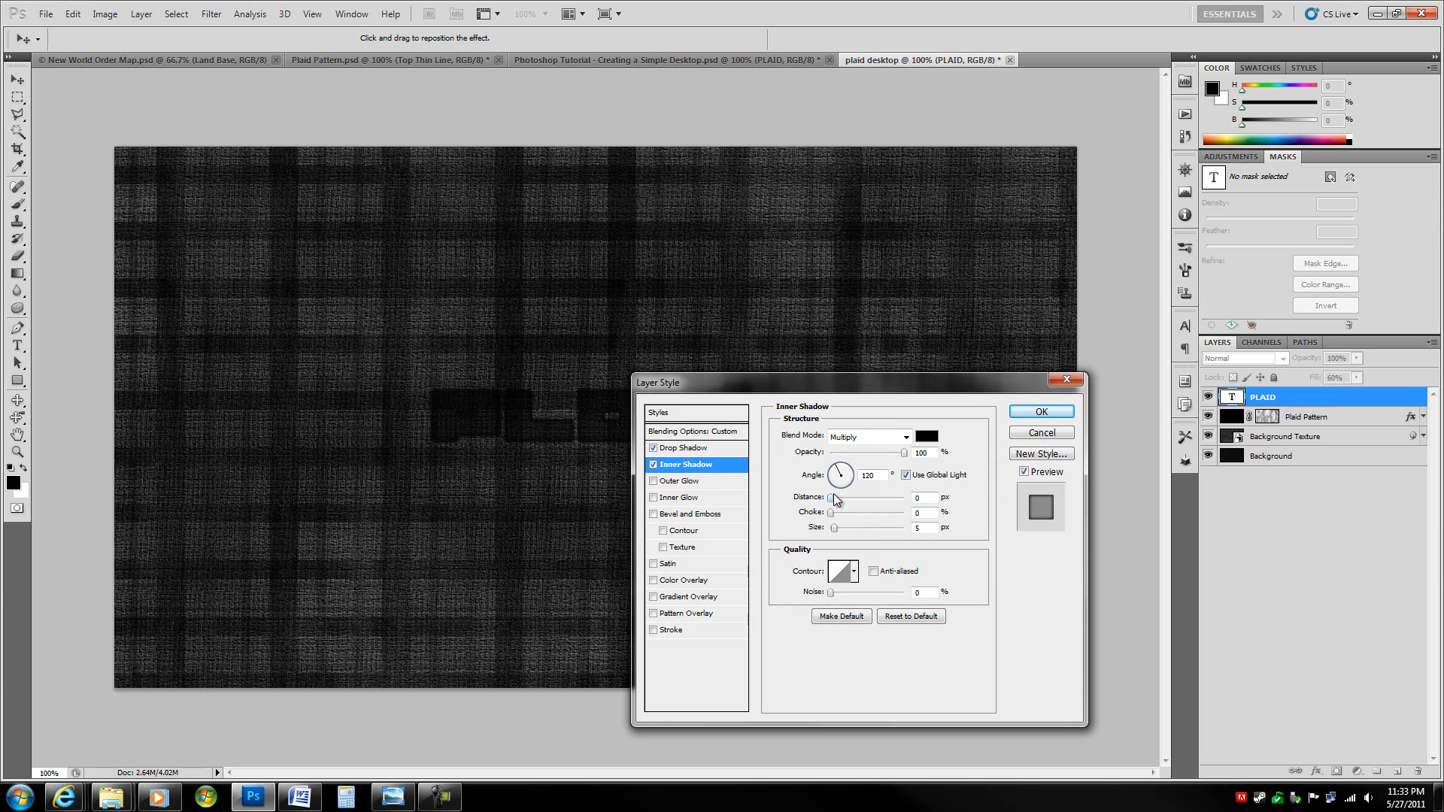
{"action": "left_click_drag", "start_coordinate": [906, 458], "coordinate": [883, 456]}
{"action": "mouse_move", "coordinate": [832, 513]}
{"action": "left_mouse_down"}
{"action": "mouse_move", "coordinate": [906, 512]}
{"action": "mouse_move", "coordinate": [835, 532]}
{"action": "left_mouse_up"}
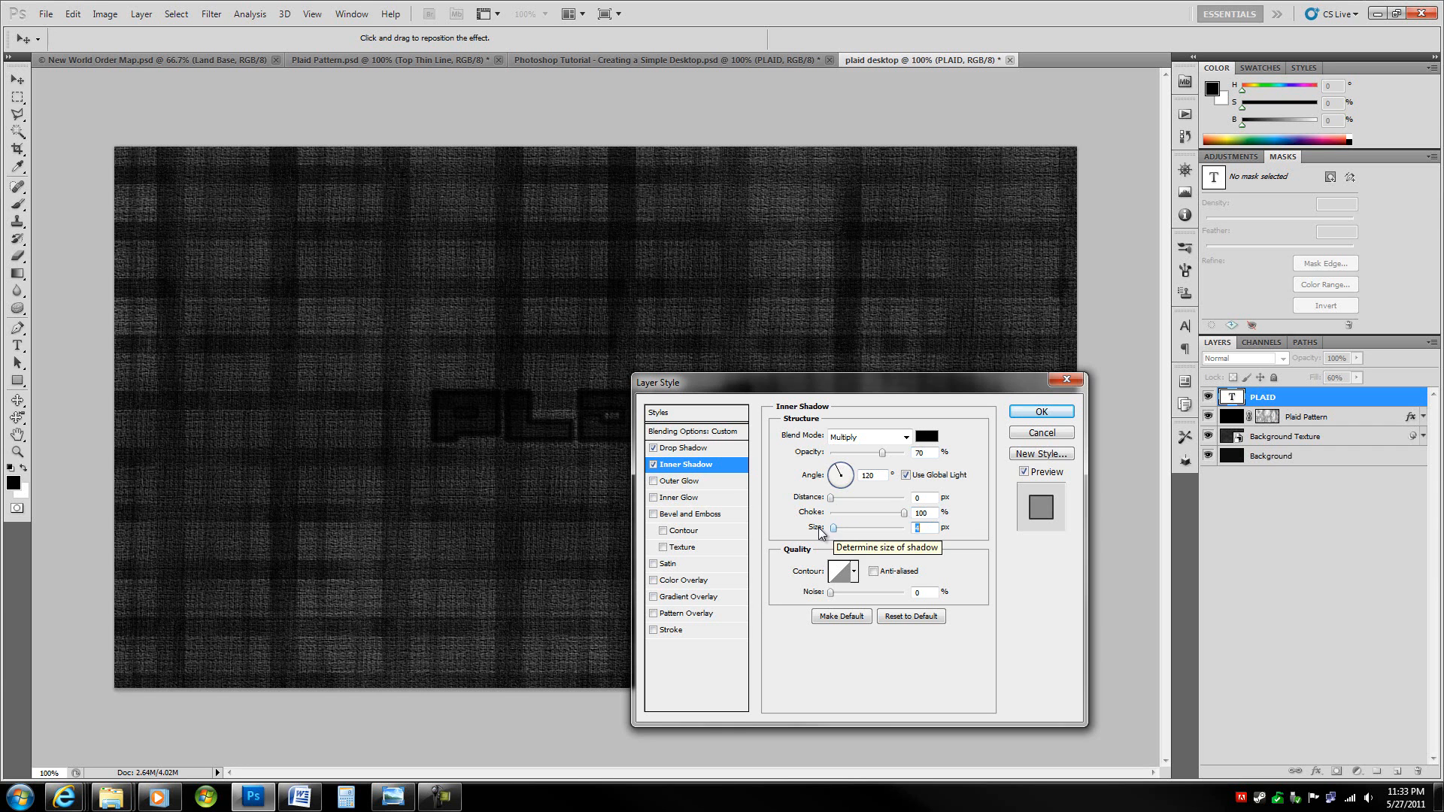
Step: Add an Inner Glow to the PLAID text with Multiply blend mode and a black glow colour
{"action": "left_click", "coordinate": [679, 498]}
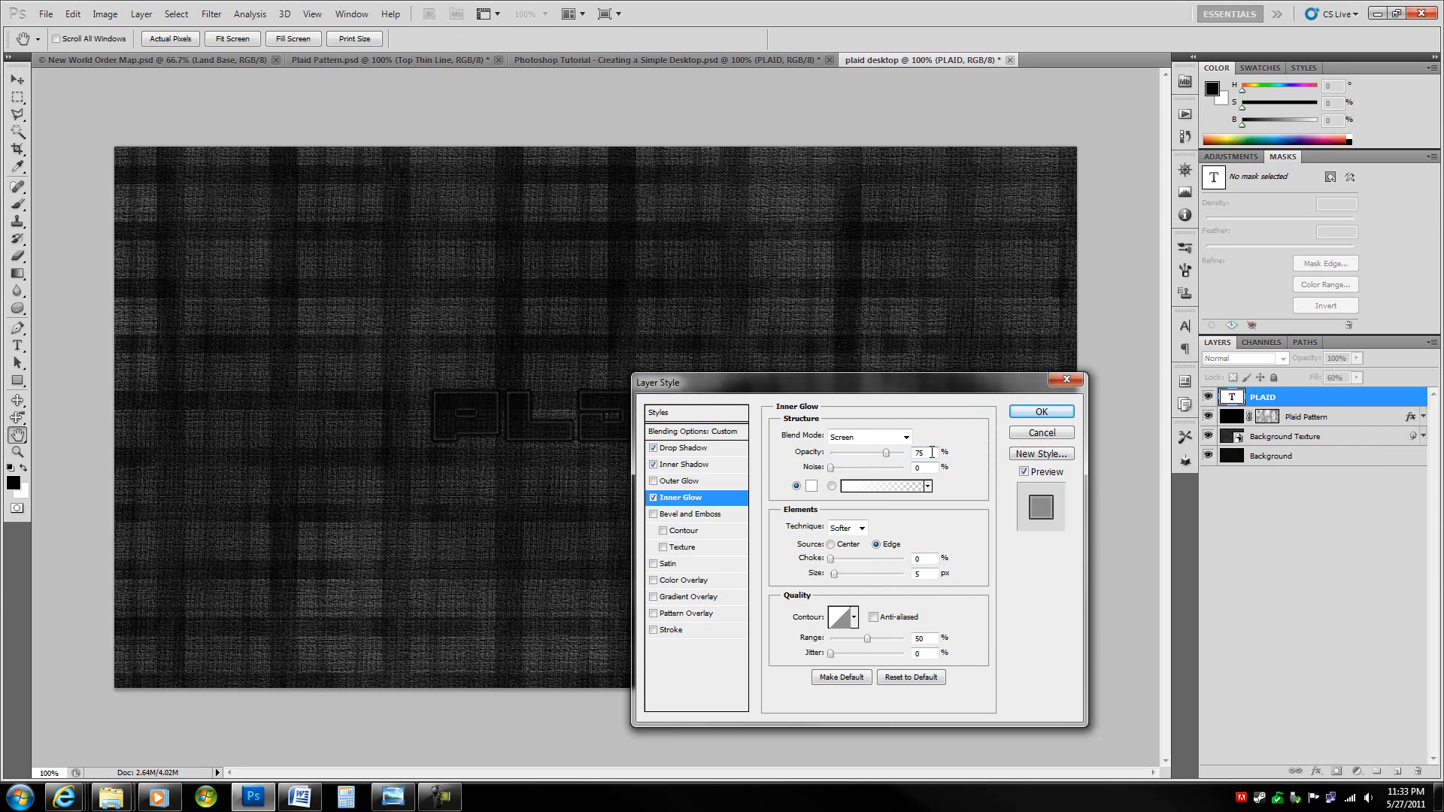
{"action": "left_click", "coordinate": [872, 437]}
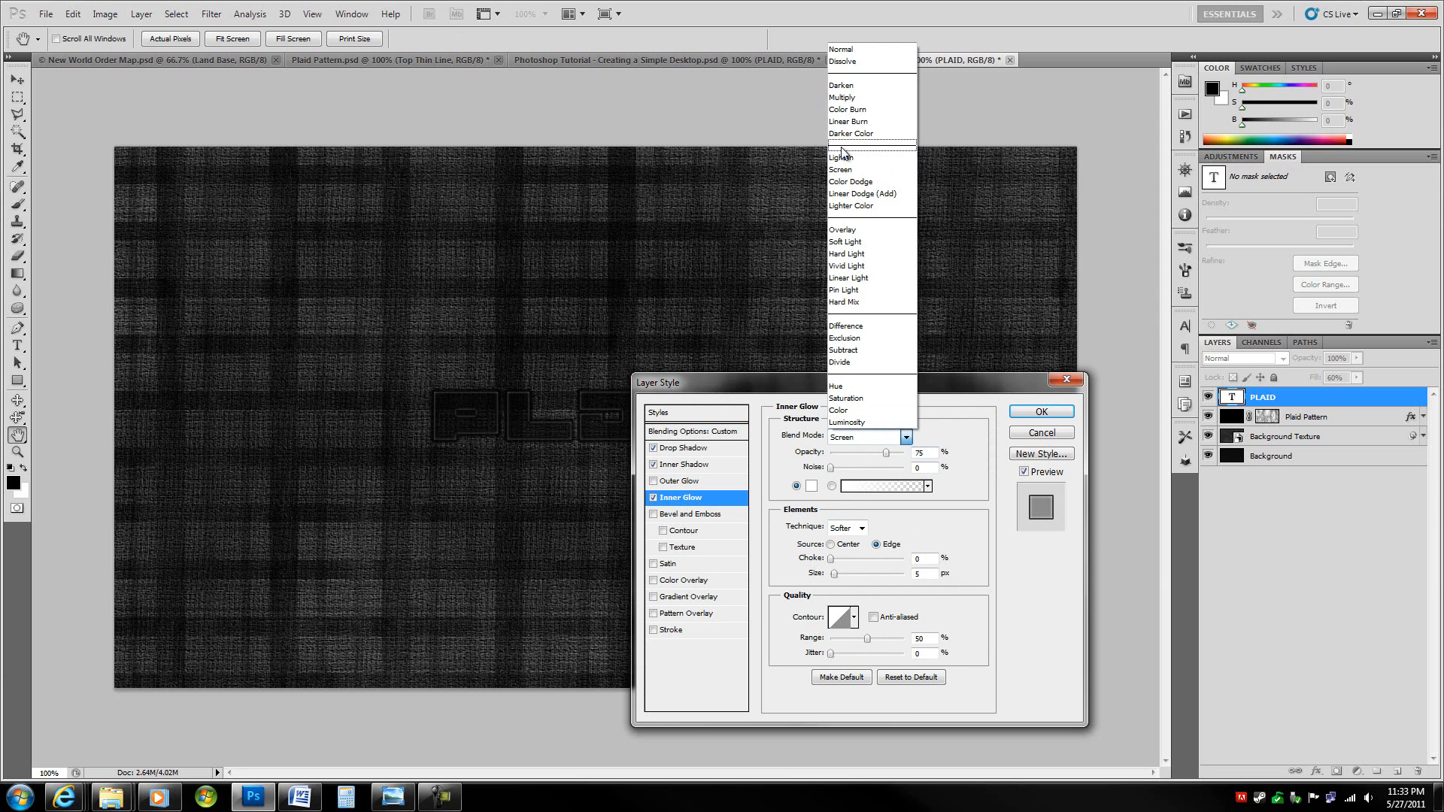
{"action": "left_click", "coordinate": [851, 102]}
{"action": "left_click", "coordinate": [811, 485]}
{"action": "left_click", "coordinate": [990, 613]}
{"action": "left_click", "coordinate": [1333, 414]}
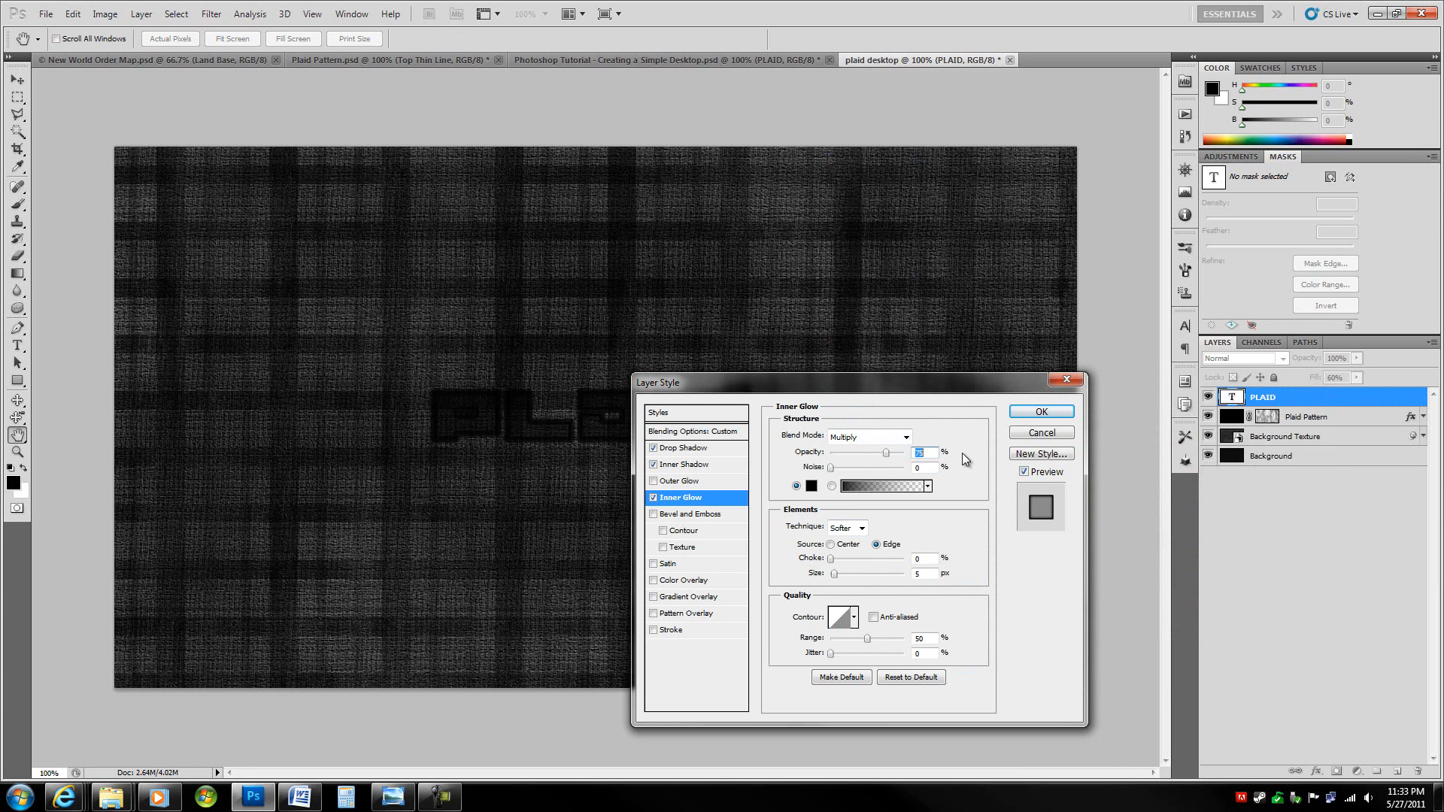
Step: Lower the Inner Glow opacity to 30%
{"action": "key", "text": "Down"}
{"action": "key", "text": "Down"}
{"action": "key", "text": "Down"}
{"action": "key", "text": "Down"}
{"action": "key", "text": "Down"}
{"action": "key", "text": "Down"}
{"action": "key", "text": "Down"}
{"action": "key", "text": "Down"}
{"action": "key", "text": "Down"}
{"action": "key", "text": "Down"}
{"action": "key", "text": "Down"}
{"action": "key", "text": "Down"}
{"action": "key", "text": "Down"}
{"action": "key", "text": "Down"}
{"action": "key", "text": "Down"}
{"action": "key", "text": "Down"}
{"action": "key", "text": "Down"}
{"action": "key", "text": "Down"}
{"action": "key", "text": "Down"}
{"action": "key", "text": "Down"}
{"action": "key", "text": "Up"}
{"action": "key", "text": "Up"}
{"action": "key", "text": "Up"}
{"action": "key", "text": "Up"}
{"action": "key", "text": "Up"}
{"action": "key", "text": "Up"}
Step: Set the Inner Glow choke to 100% and its size to 6 px
{"action": "key", "text": "Tab"}
{"action": "key", "text": "Tab"}
{"action": "key", "text": "Tab"}
{"action": "key", "text": "Tab"}
{"action": "key", "text": "Tab"}
{"action": "key", "text": "shift+Up"}
{"action": "key", "text": "shift+Up"}
{"action": "key", "text": "shift+Up"}
{"action": "key", "text": "shift+Up"}
{"action": "key", "text": "shift+Up"}
{"action": "key", "text": "shift+Up"}
{"action": "key", "text": "shift+Up"}
{"action": "key", "text": "shift+Up"}
{"action": "key", "text": "shift+Up"}
{"action": "key", "text": "shift+Up"}
{"action": "key", "text": "Up"}
Step: Add a white Stroke to the PLAID text with a size of 1 px
{"action": "left_click", "coordinate": [679, 632]}
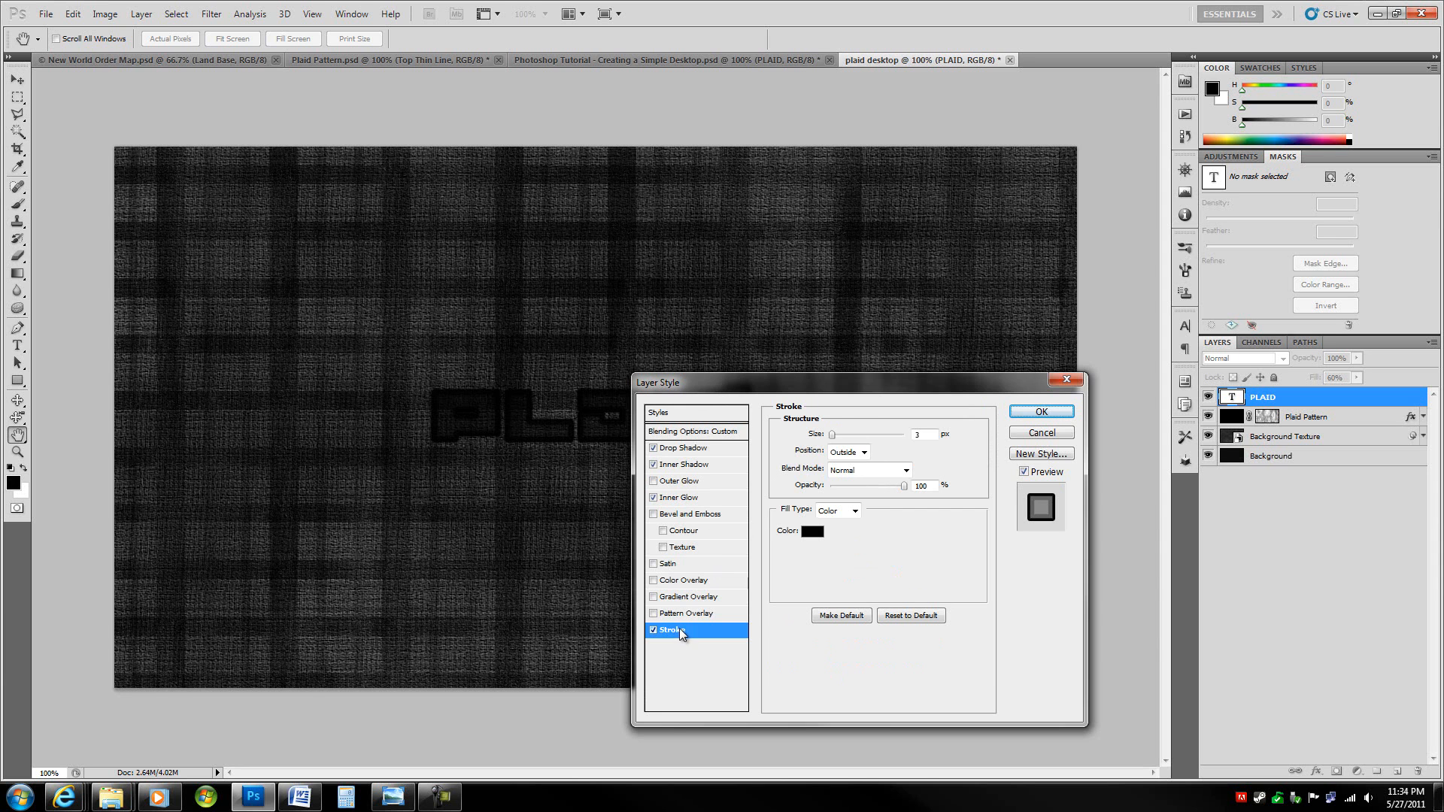
{"action": "left_click", "coordinate": [813, 531]}
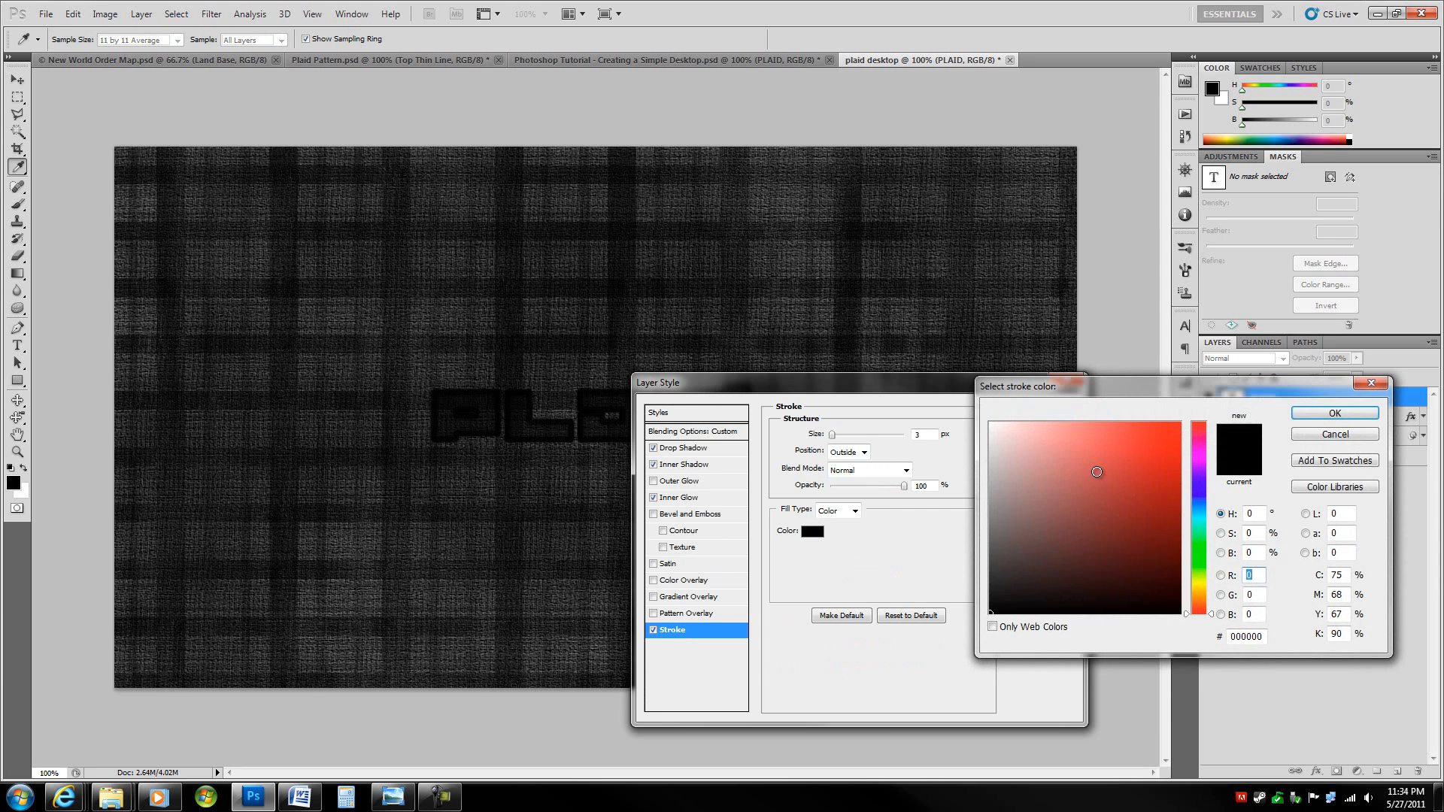
{"action": "left_click_drag", "start_coordinate": [1030, 460], "coordinate": [851, 323]}
{"action": "left_click", "coordinate": [1306, 414]}
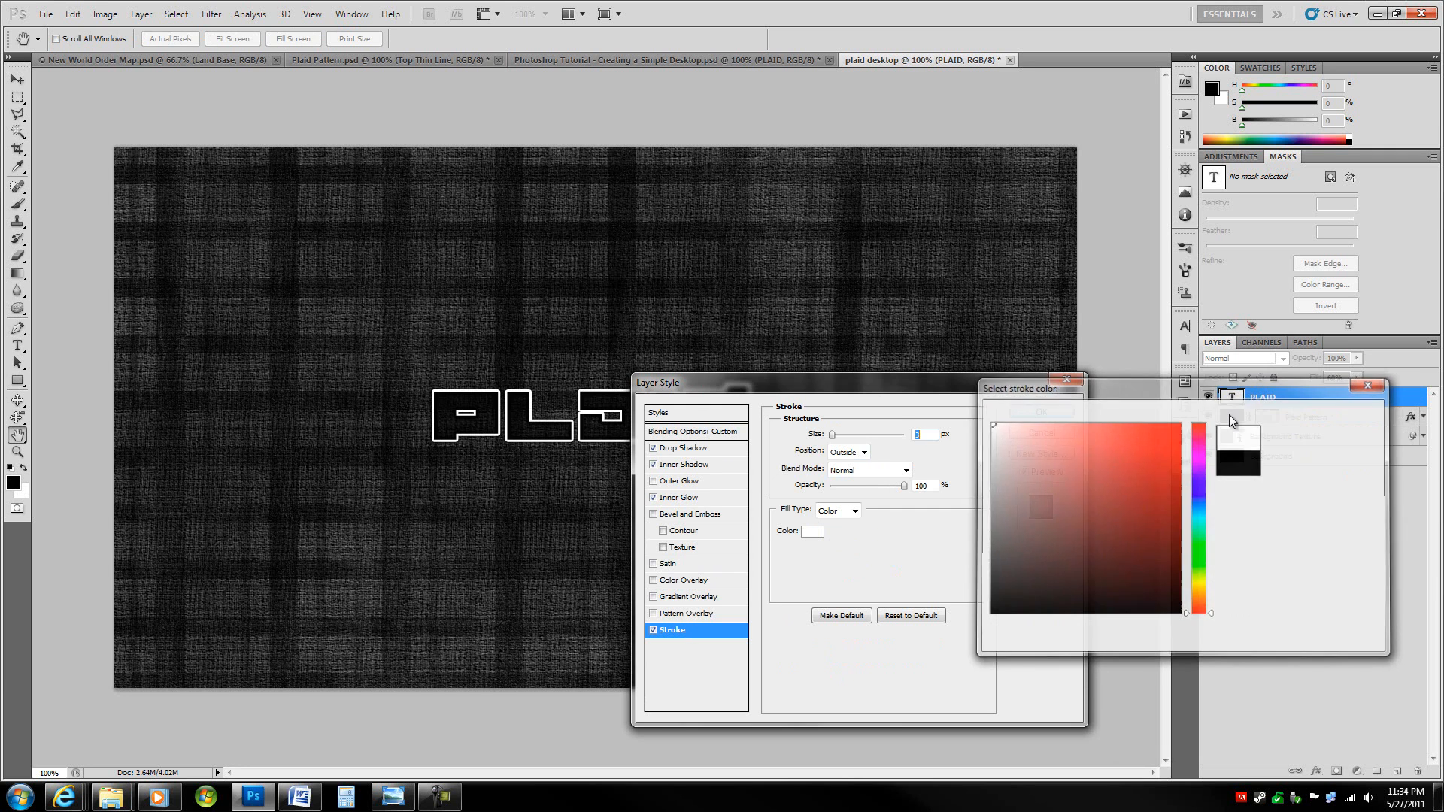
{"action": "key", "text": "Down"}
{"action": "key", "text": "Down"}
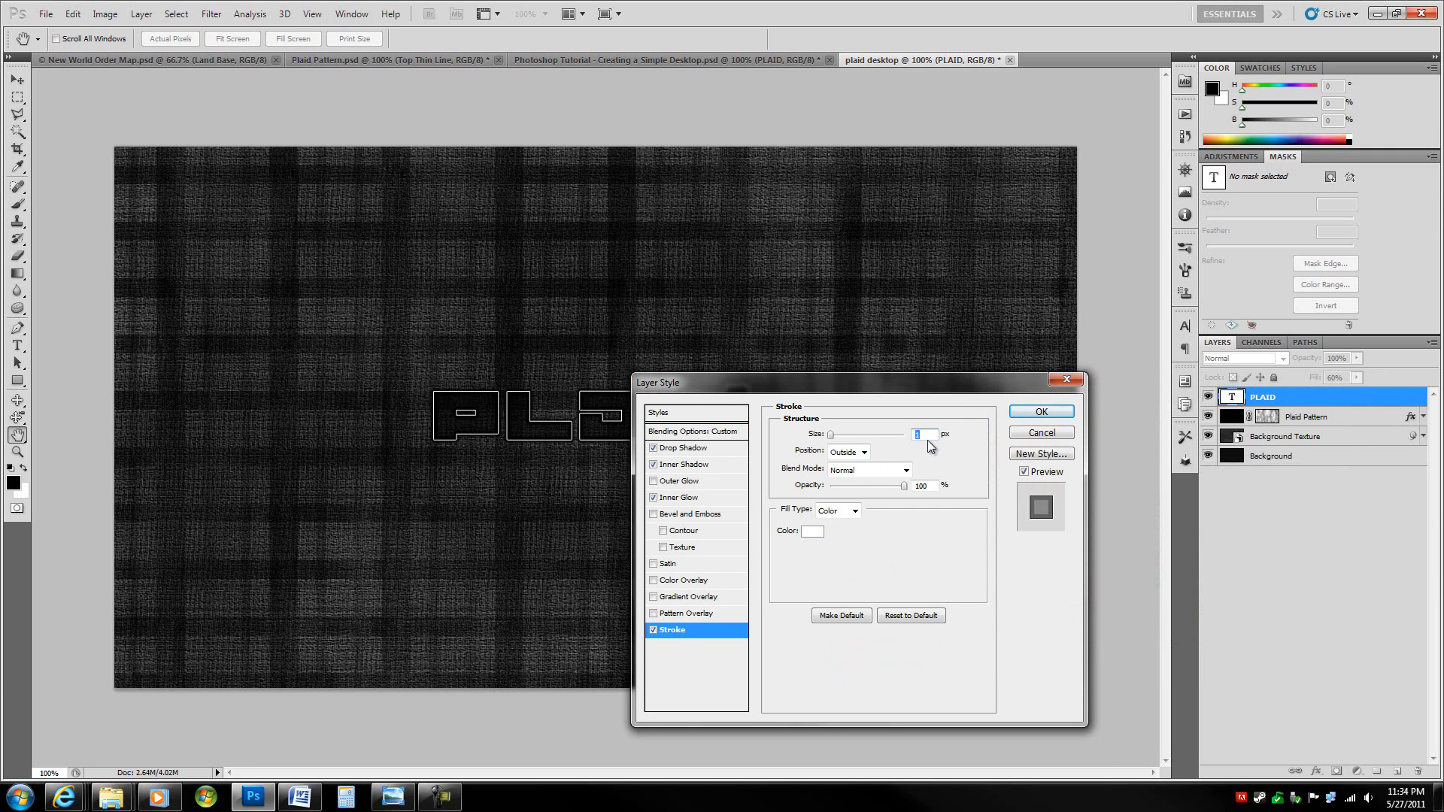
Step: Set the Stroke position to Center with Color Dodge blend mode and 75% opacity, keeping the text clear of the dialog
{"action": "left_click", "coordinate": [859, 453]}
{"action": "left_click", "coordinate": [850, 491]}
{"action": "left_click", "coordinate": [865, 470]}
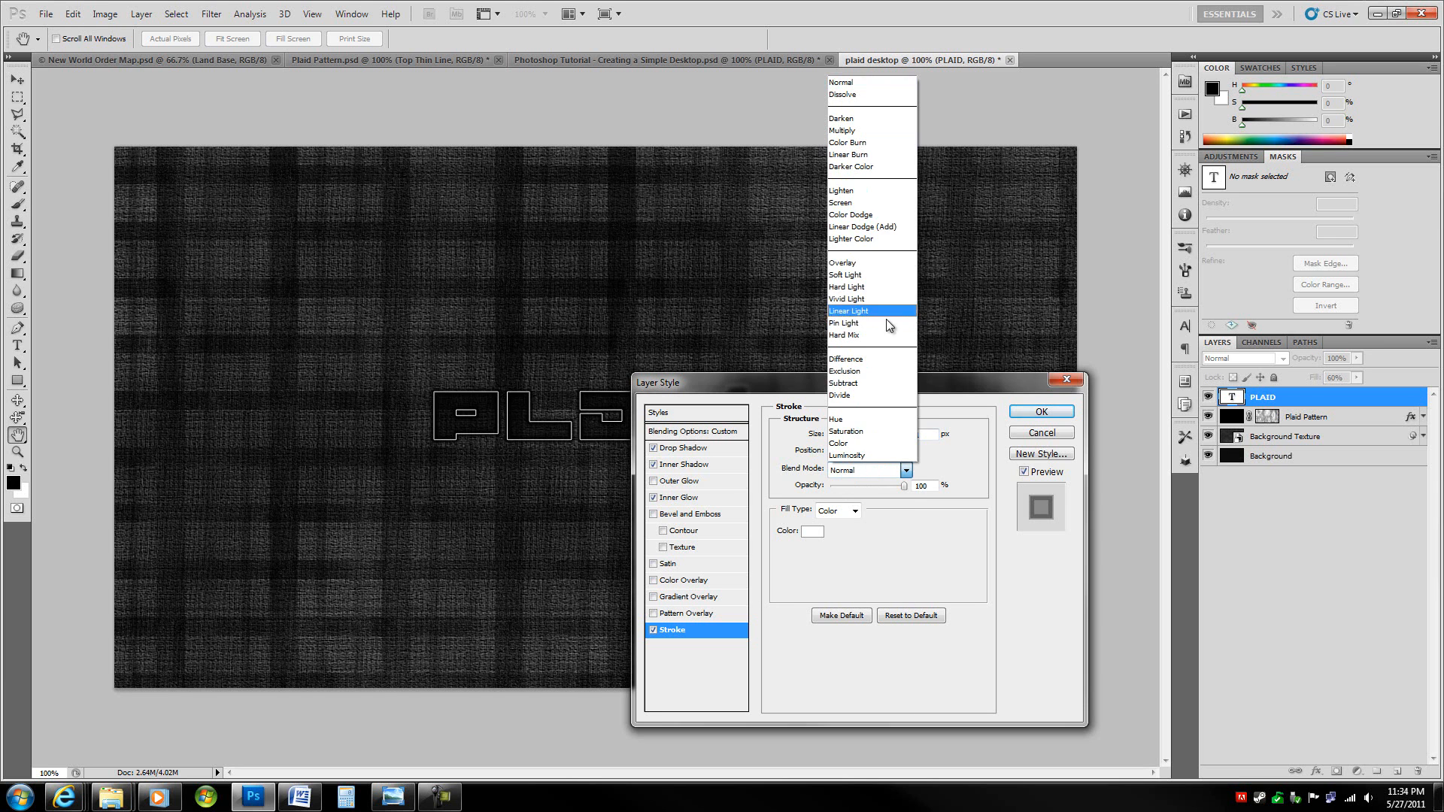
{"action": "left_click", "coordinate": [894, 214]}
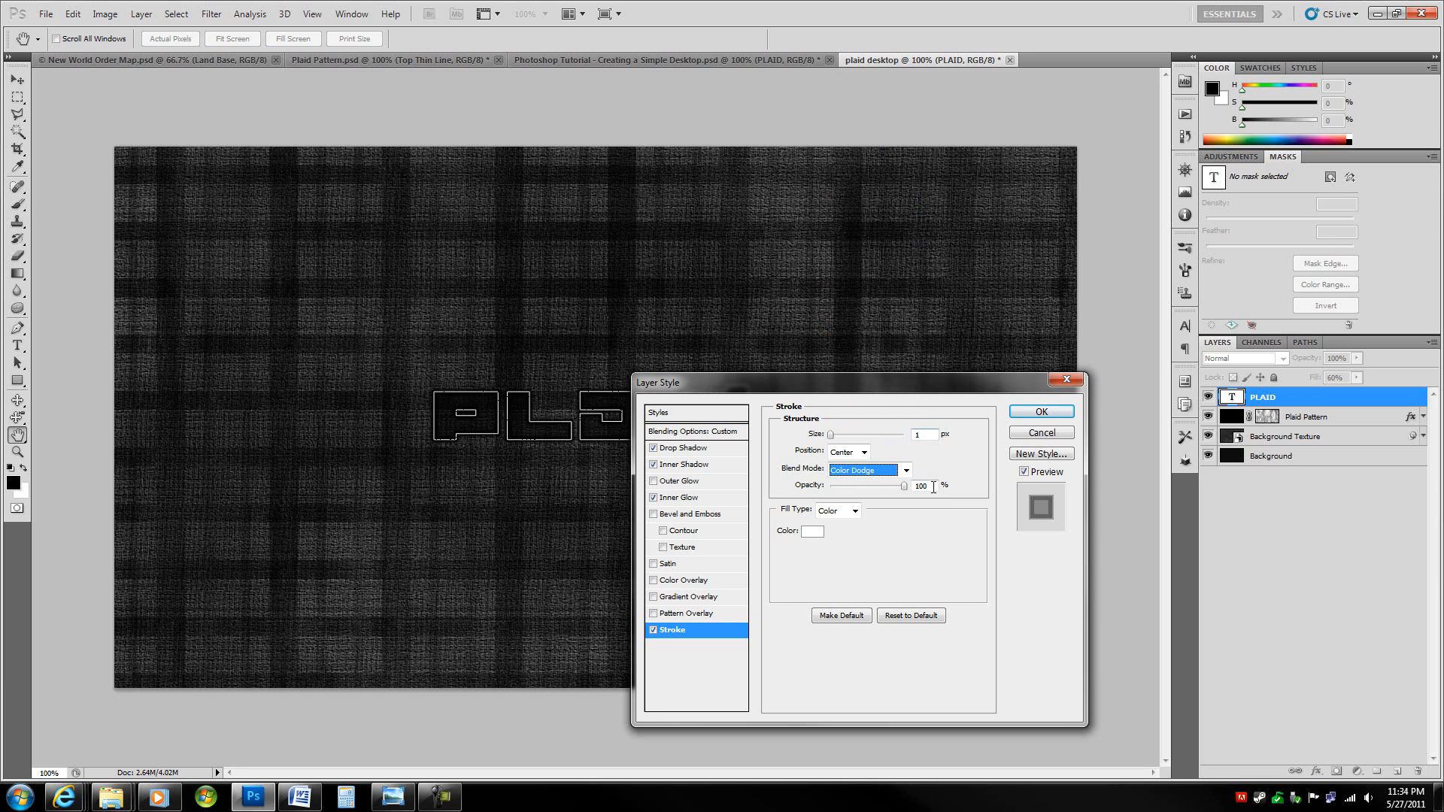
{"action": "key", "text": "Tab"}
{"action": "key", "text": "shift+Down"}
{"action": "key", "text": "shift+Down"}
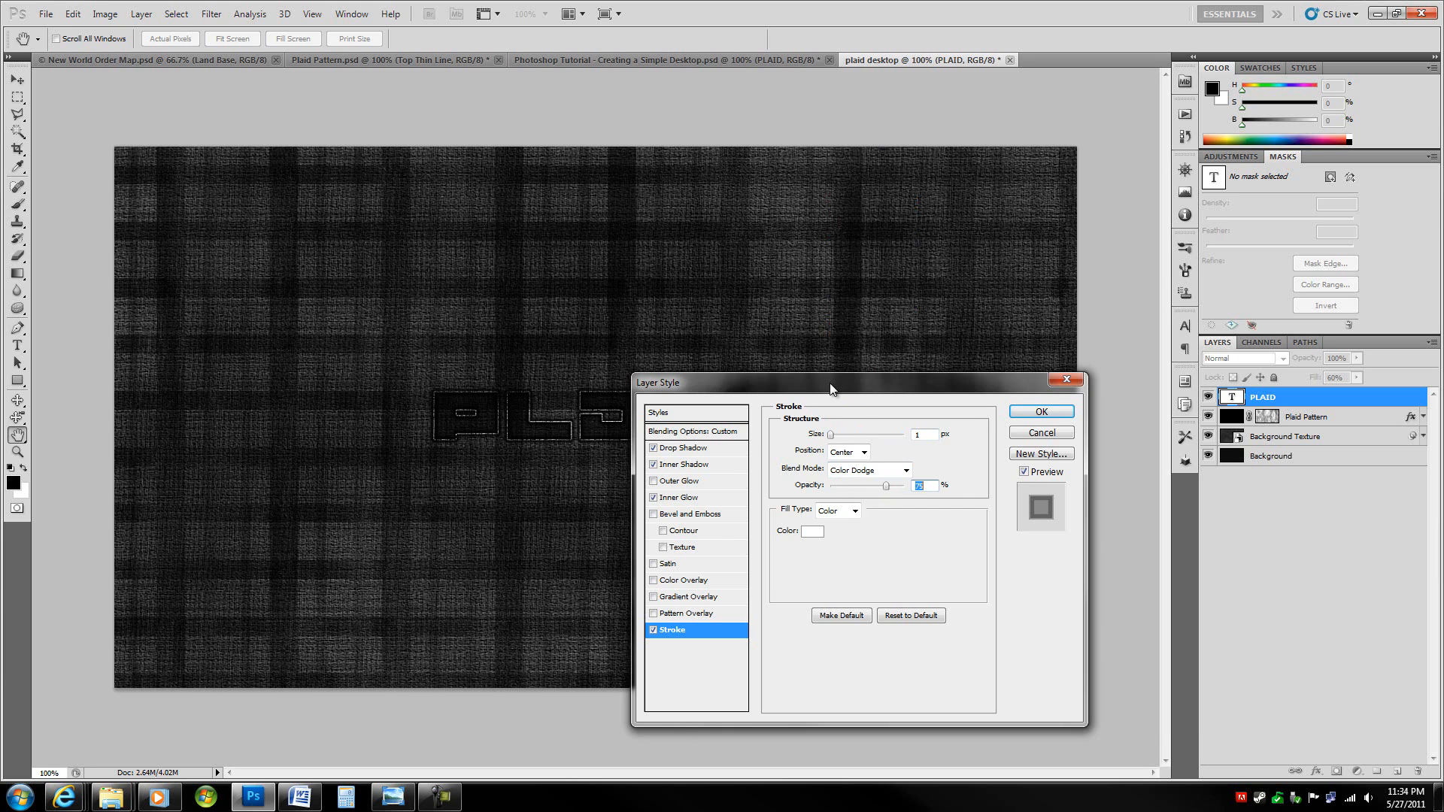
{"action": "left_click_drag", "start_coordinate": [827, 395], "coordinate": [982, 399]}
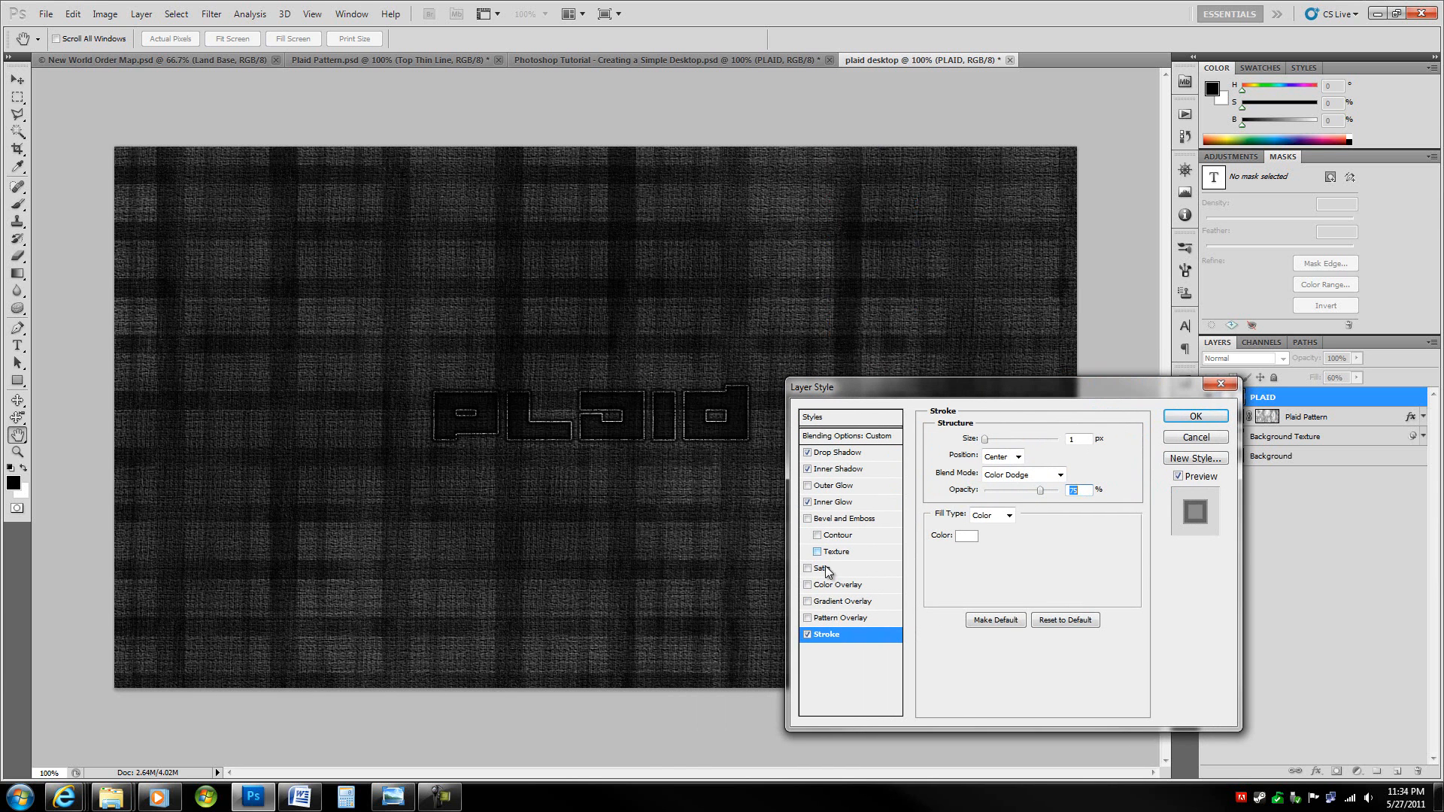
Step: Add a red (ff0000) Color Overlay to the PLAID text in Overlay blend mode and apply the layer style
{"action": "left_click", "coordinate": [839, 585]}
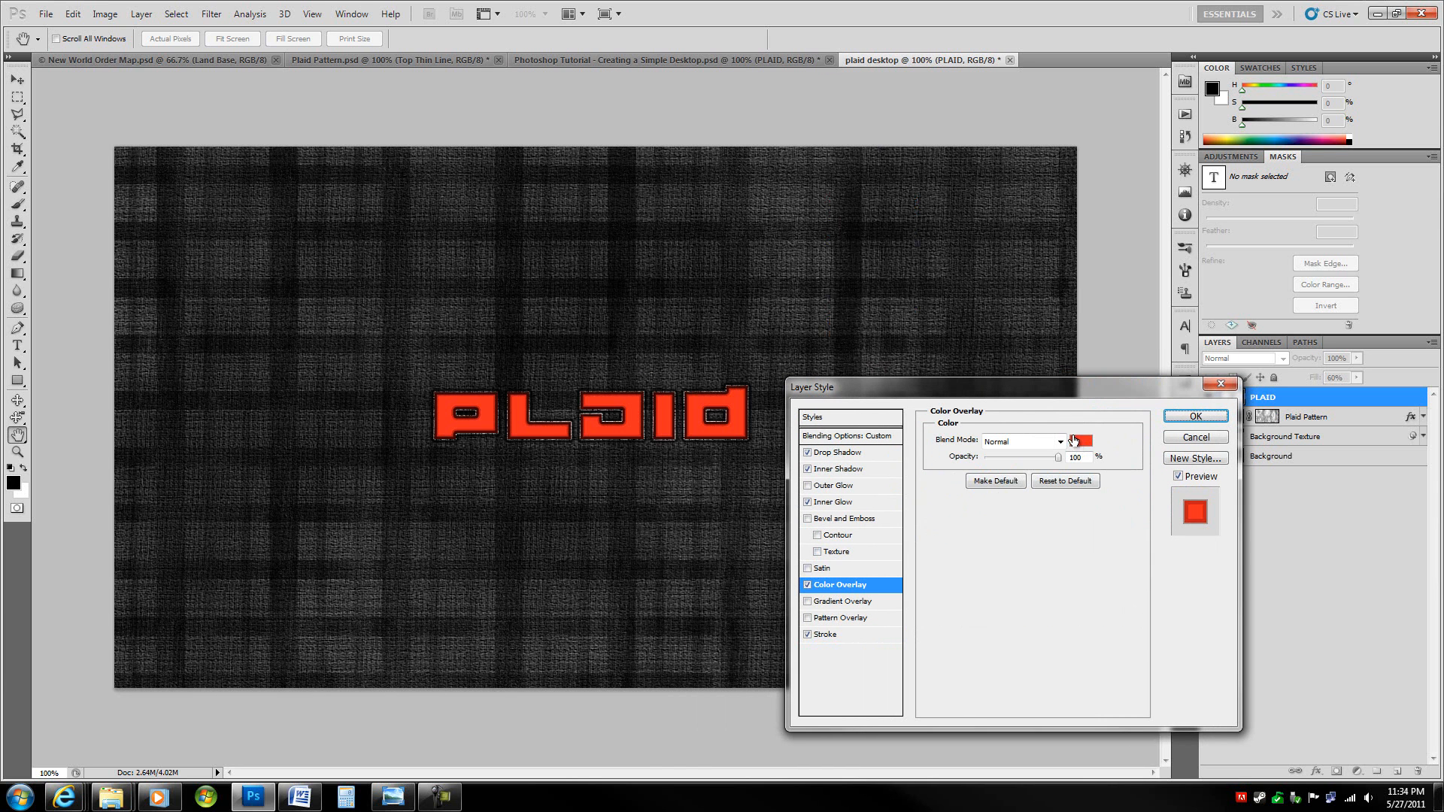
{"action": "left_click", "coordinate": [1035, 438]}
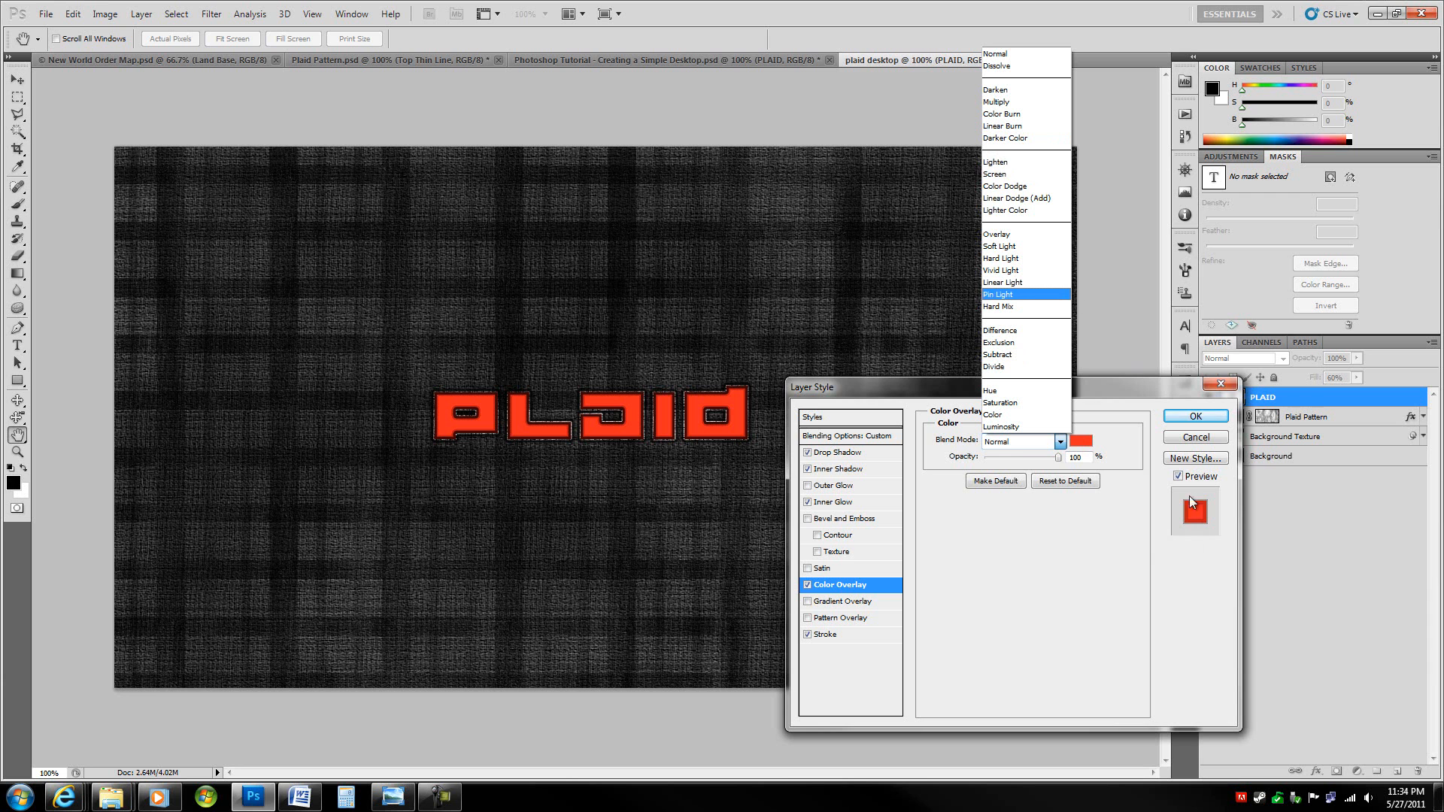
{"action": "left_click", "coordinate": [1081, 442]}
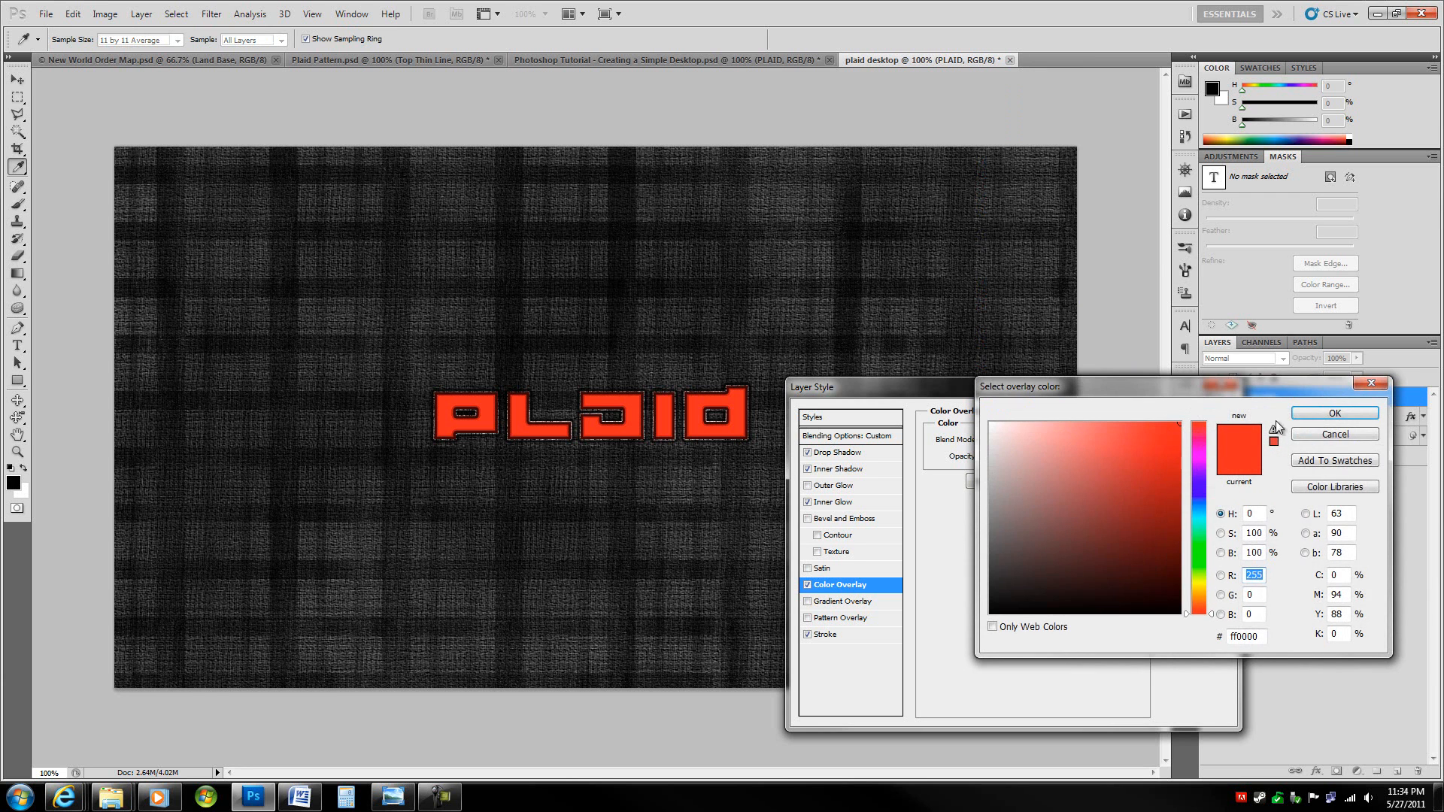
{"action": "left_click", "coordinate": [1000, 444]}
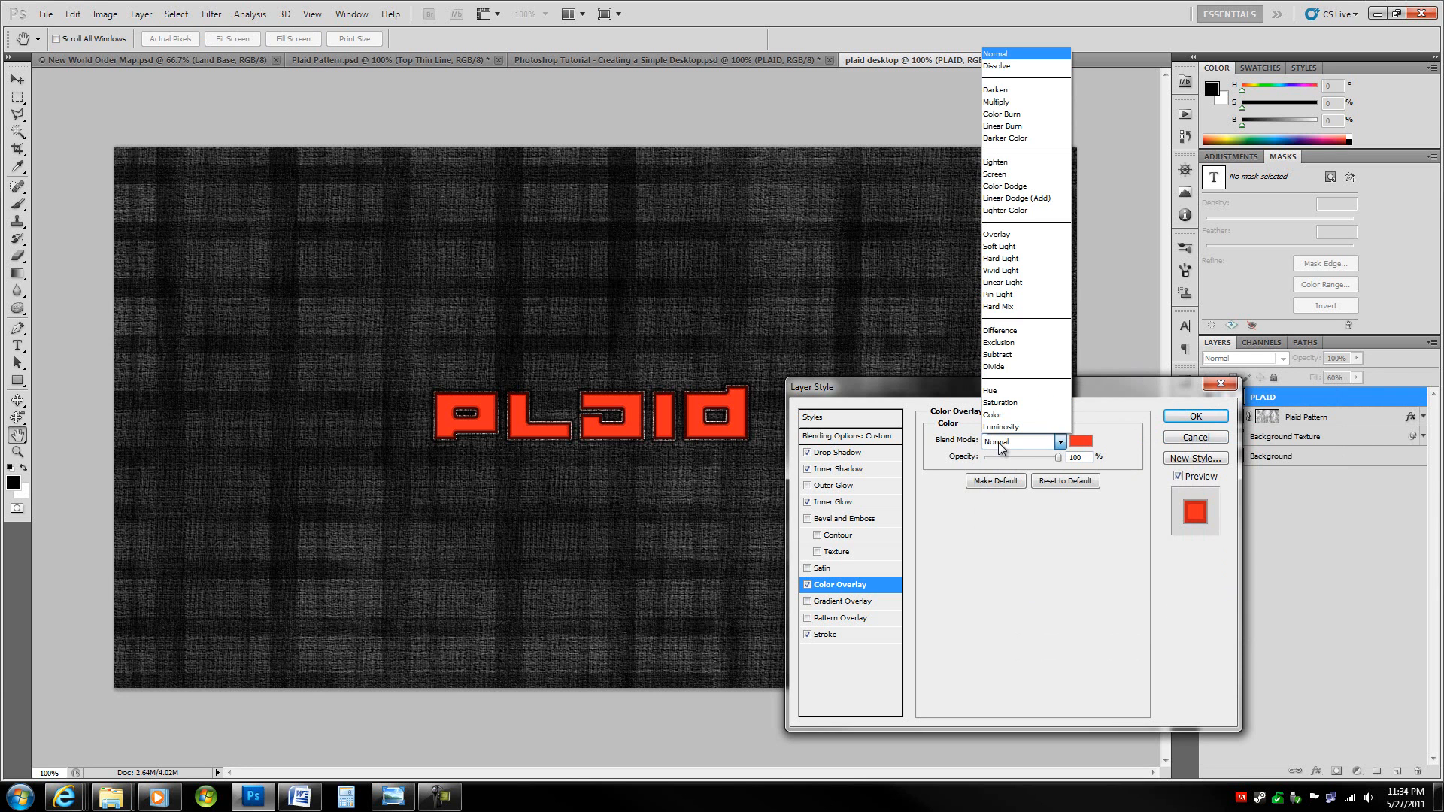
{"action": "left_click", "coordinate": [1016, 234]}
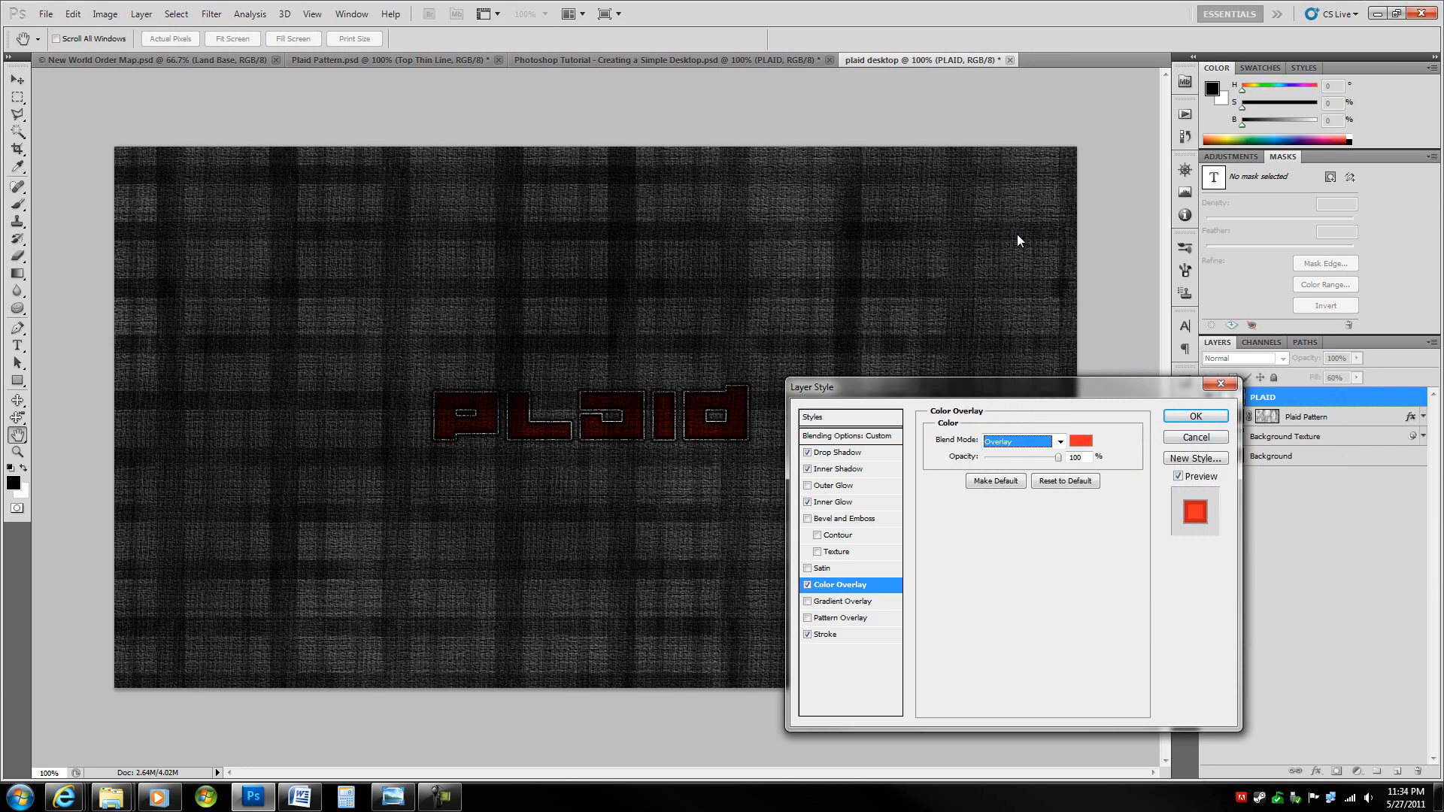
{"action": "key", "text": "Tab"}
{"action": "left_click", "coordinate": [1195, 417]}
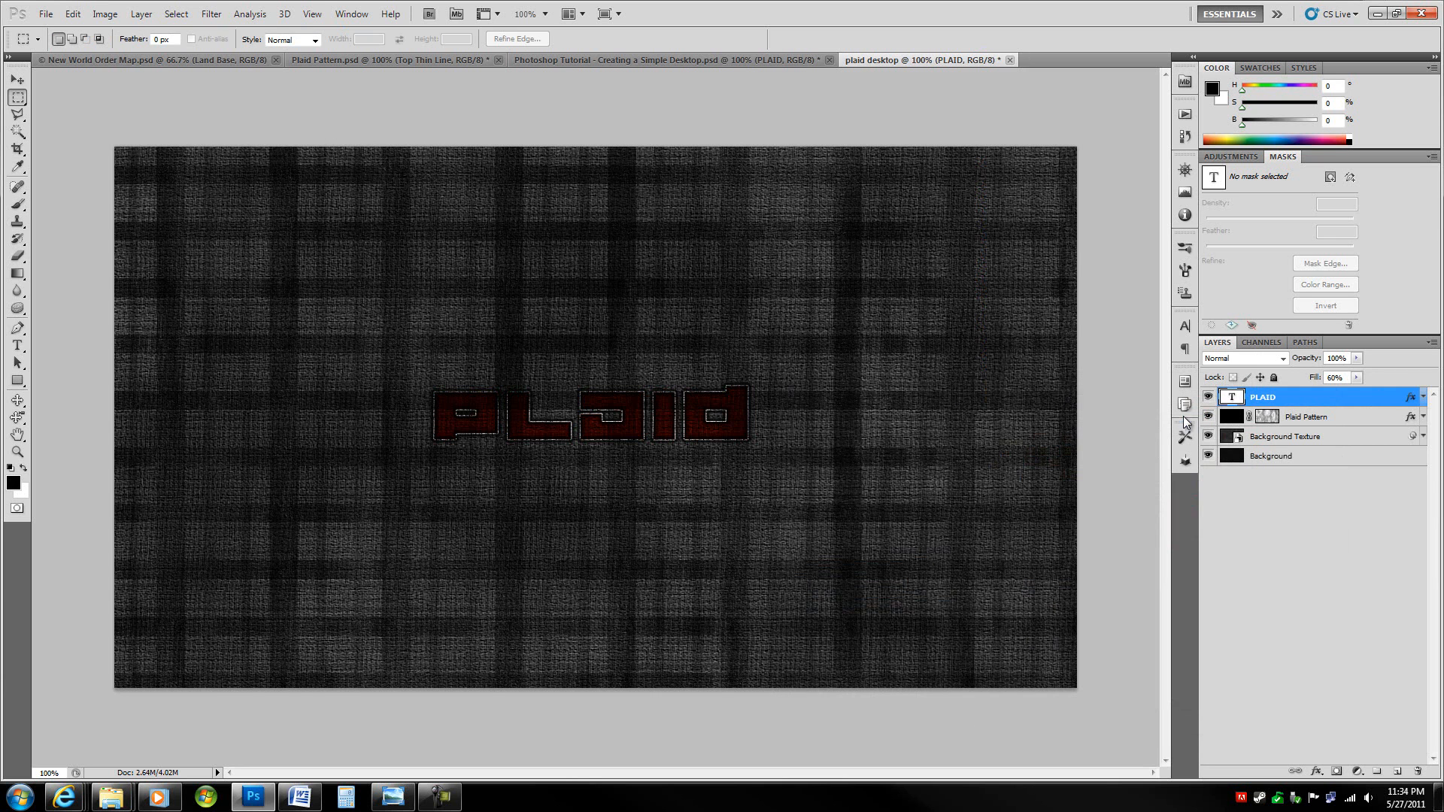
Step: Copy the Plaid Pattern layer's mask onto the PLAID text layer
{"action": "left_click", "coordinate": [1356, 416]}
{"action": "left_click", "coordinate": [1358, 401]}
{"action": "left_click_drag", "start_coordinate": [1266, 399], "coordinate": [1269, 401]}
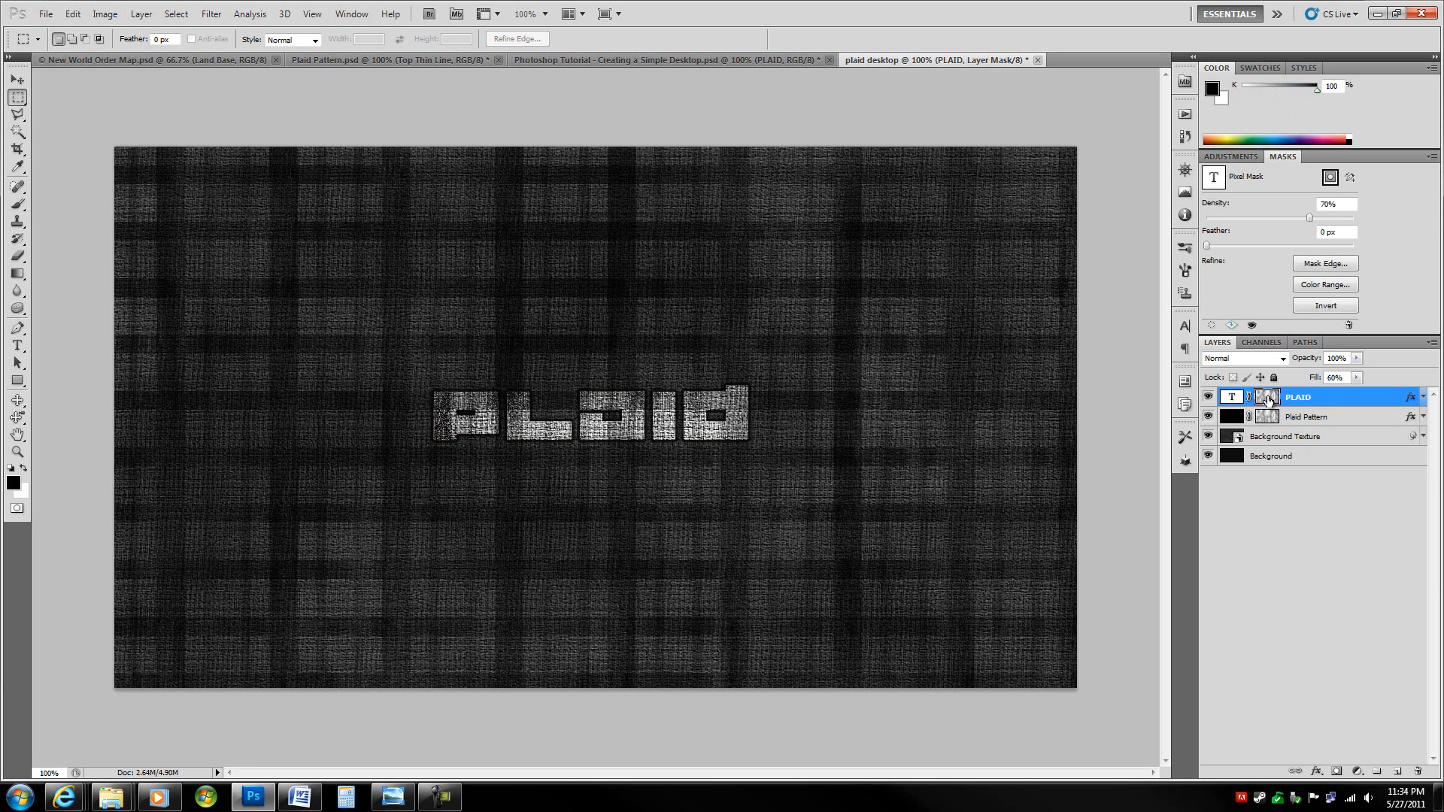
Step: Turn on Layer Mask Hides Effects in the PLAID text layer's blending options and apply it
{"action": "left_click", "coordinate": [1232, 399]}
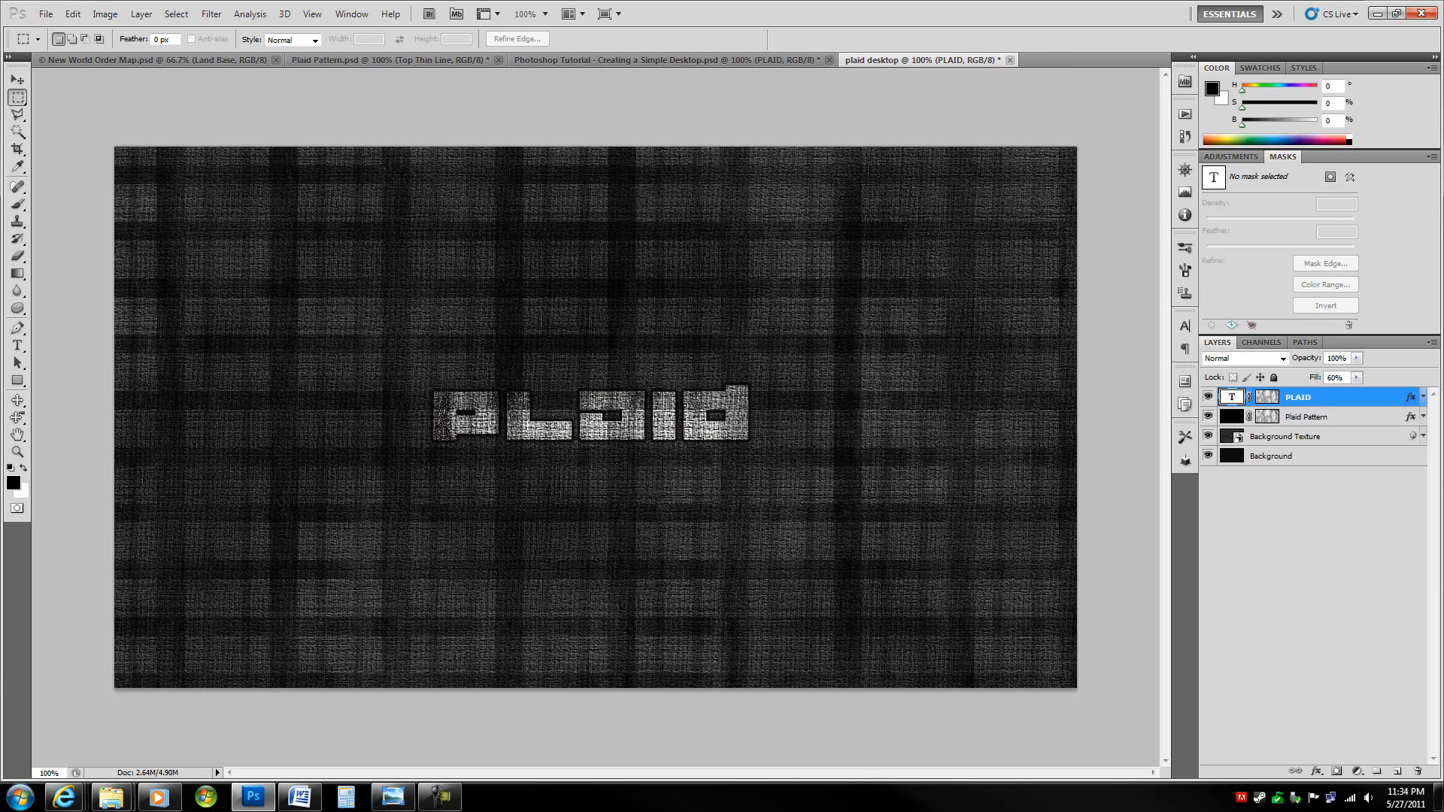
{"action": "double_click", "coordinate": [1350, 401]}
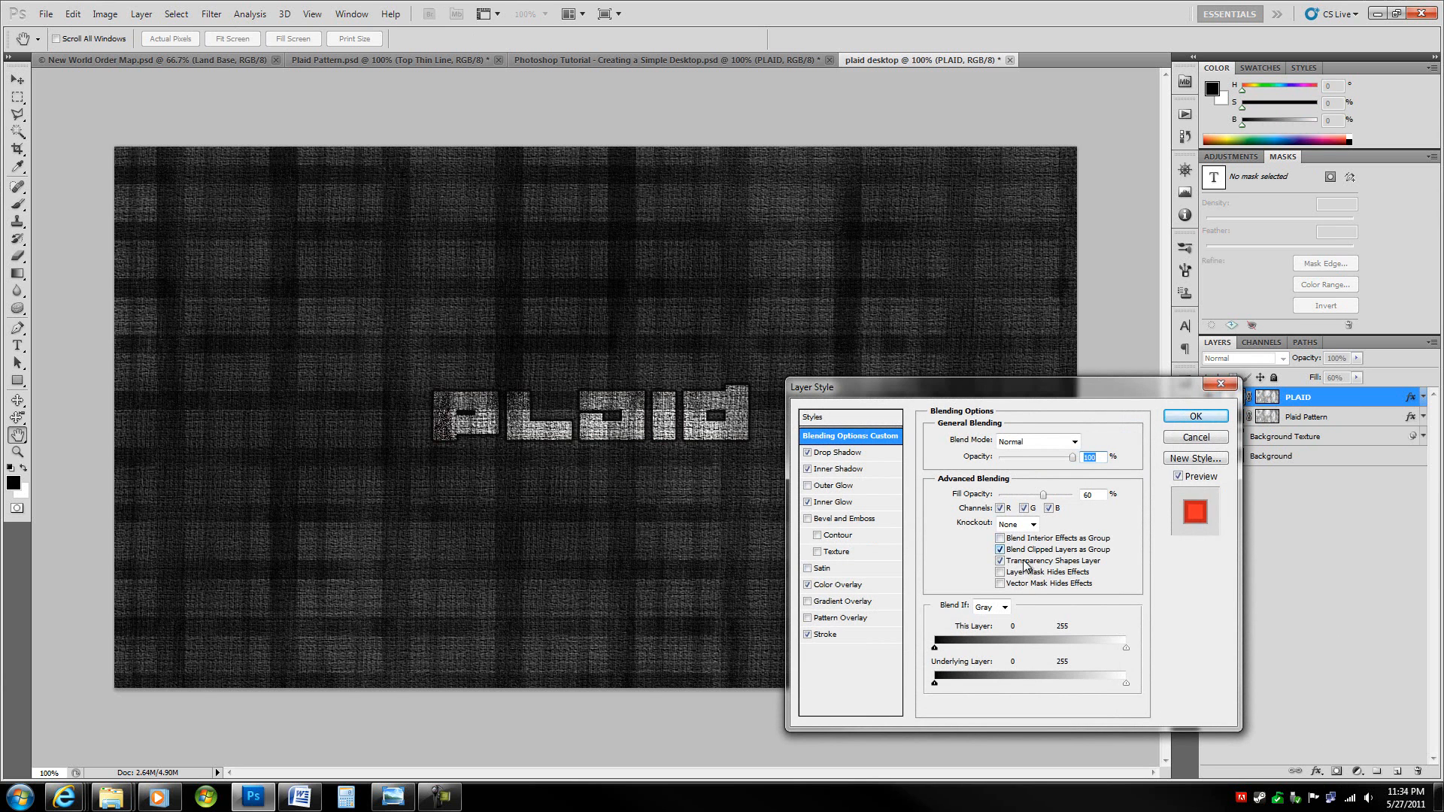
{"action": "left_click", "coordinate": [1000, 573]}
{"action": "left_click", "coordinate": [1000, 573]}
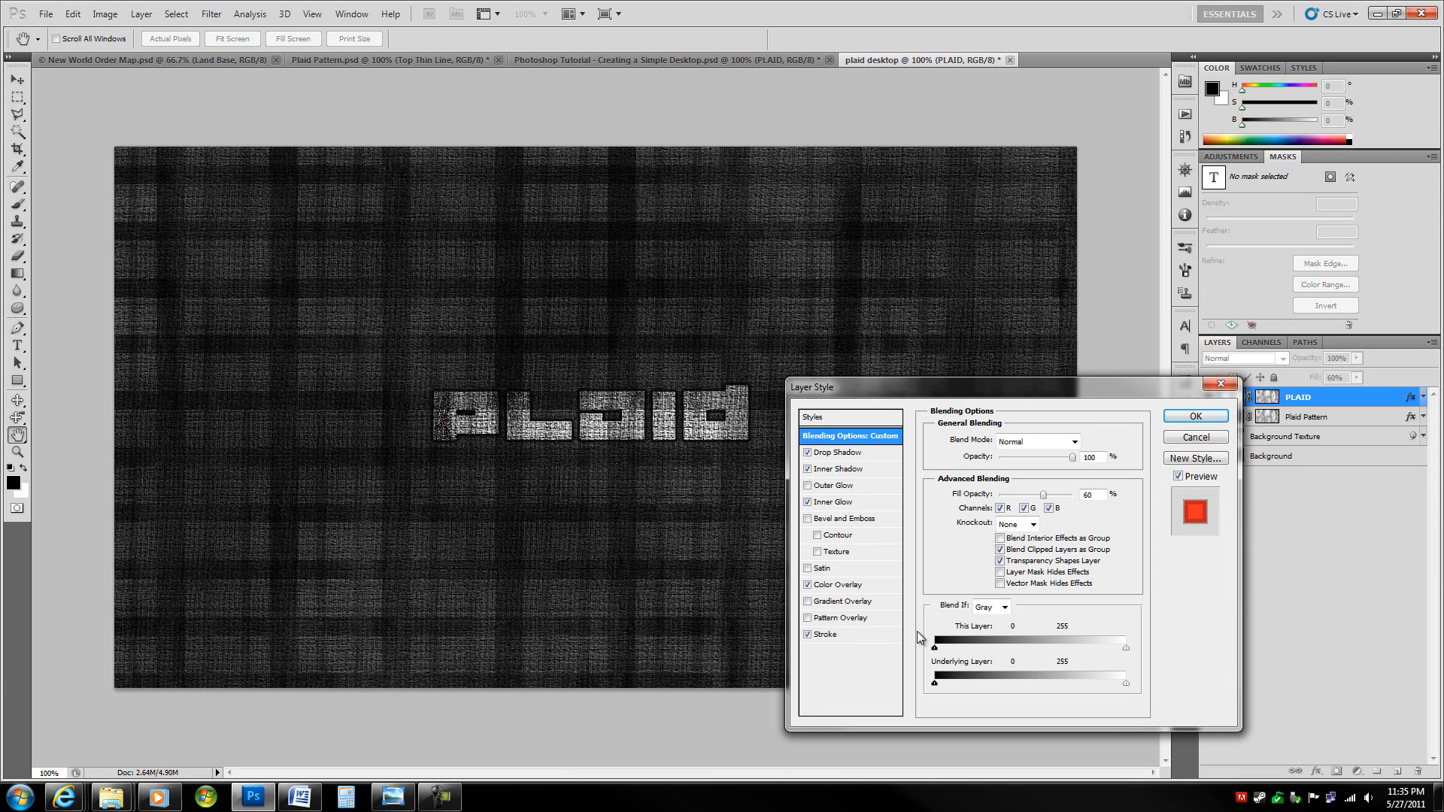
{"action": "left_click", "coordinate": [832, 633]}
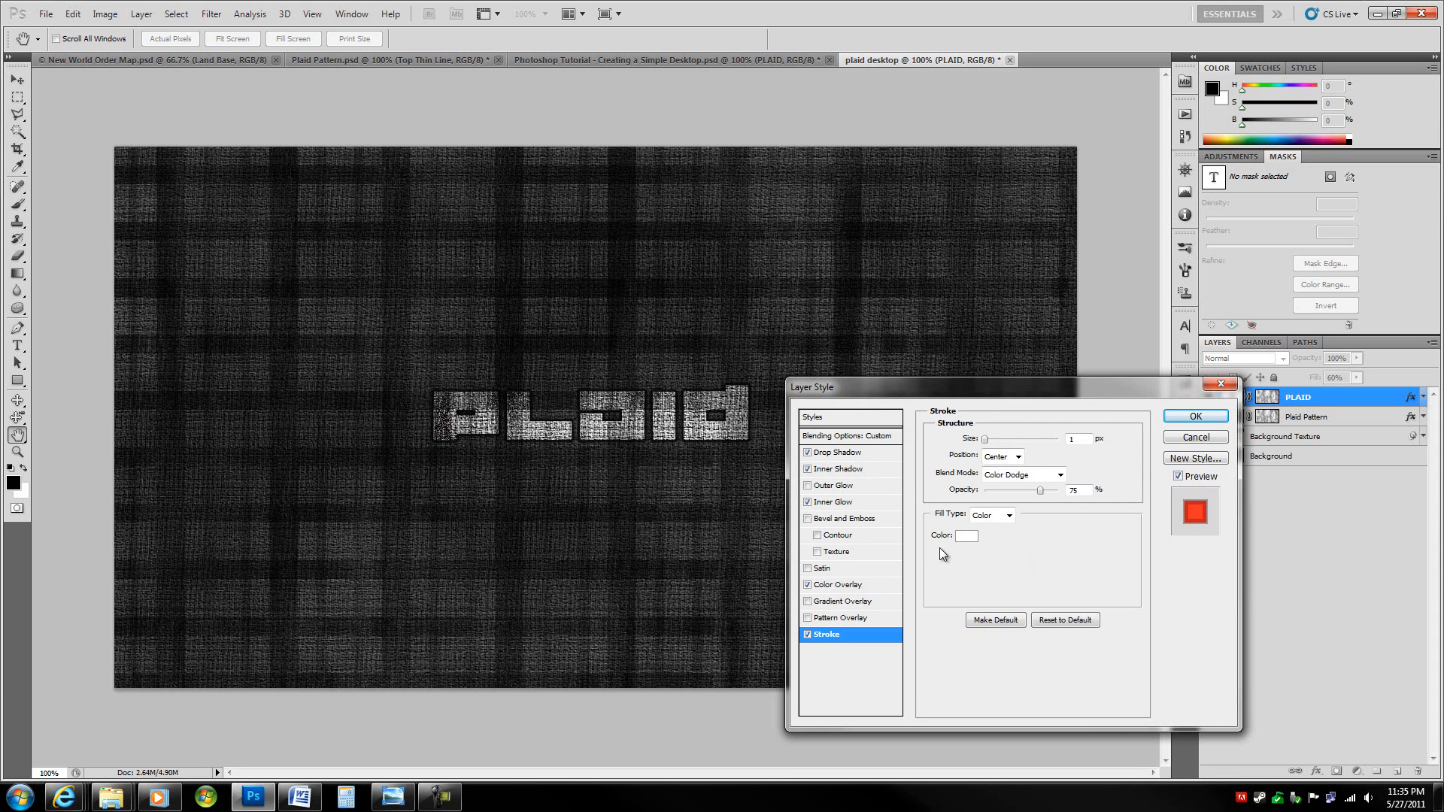
{"action": "left_click", "coordinate": [850, 586]}
{"action": "left_click", "coordinate": [860, 503]}
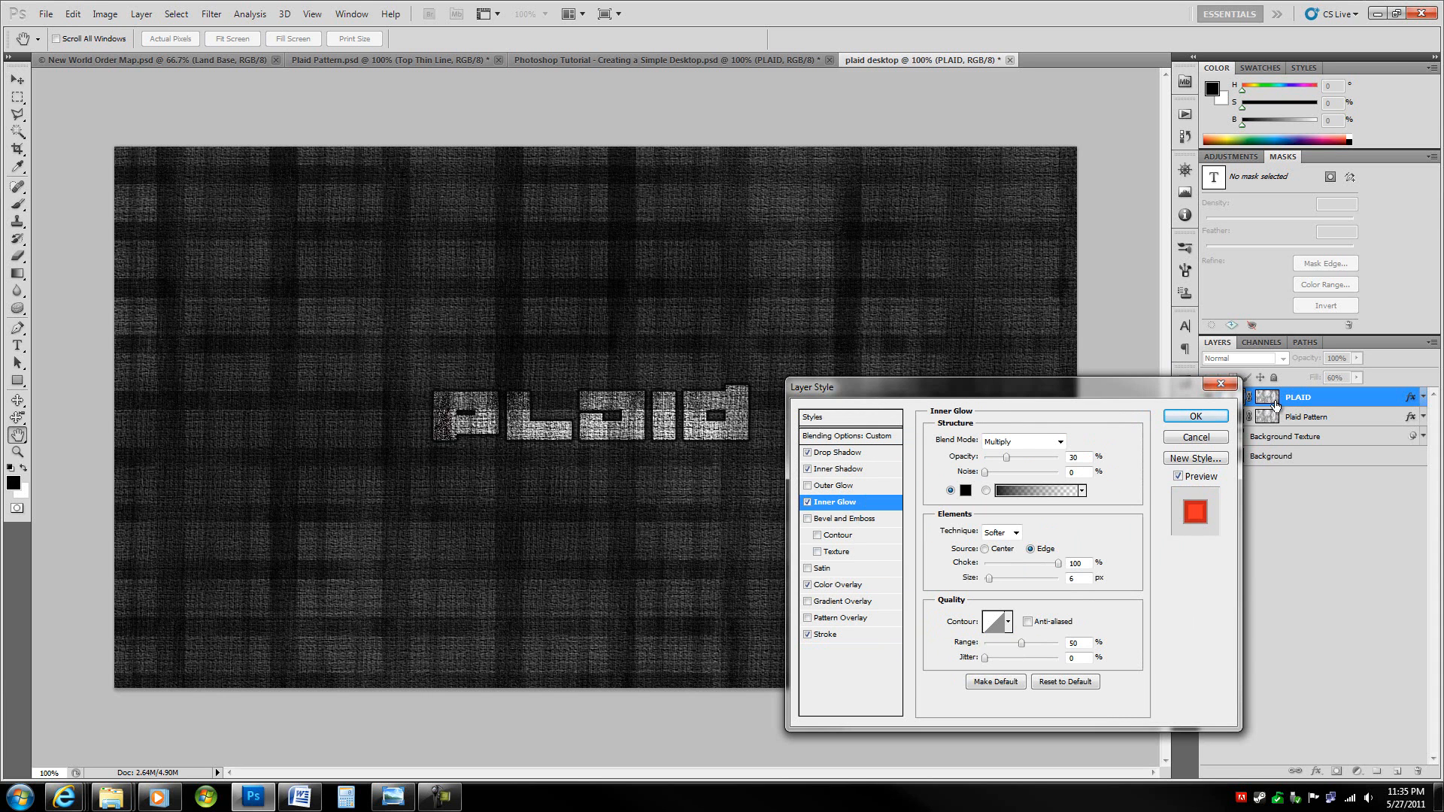
{"action": "left_click", "coordinate": [839, 636]}
{"action": "left_click", "coordinate": [849, 435]}
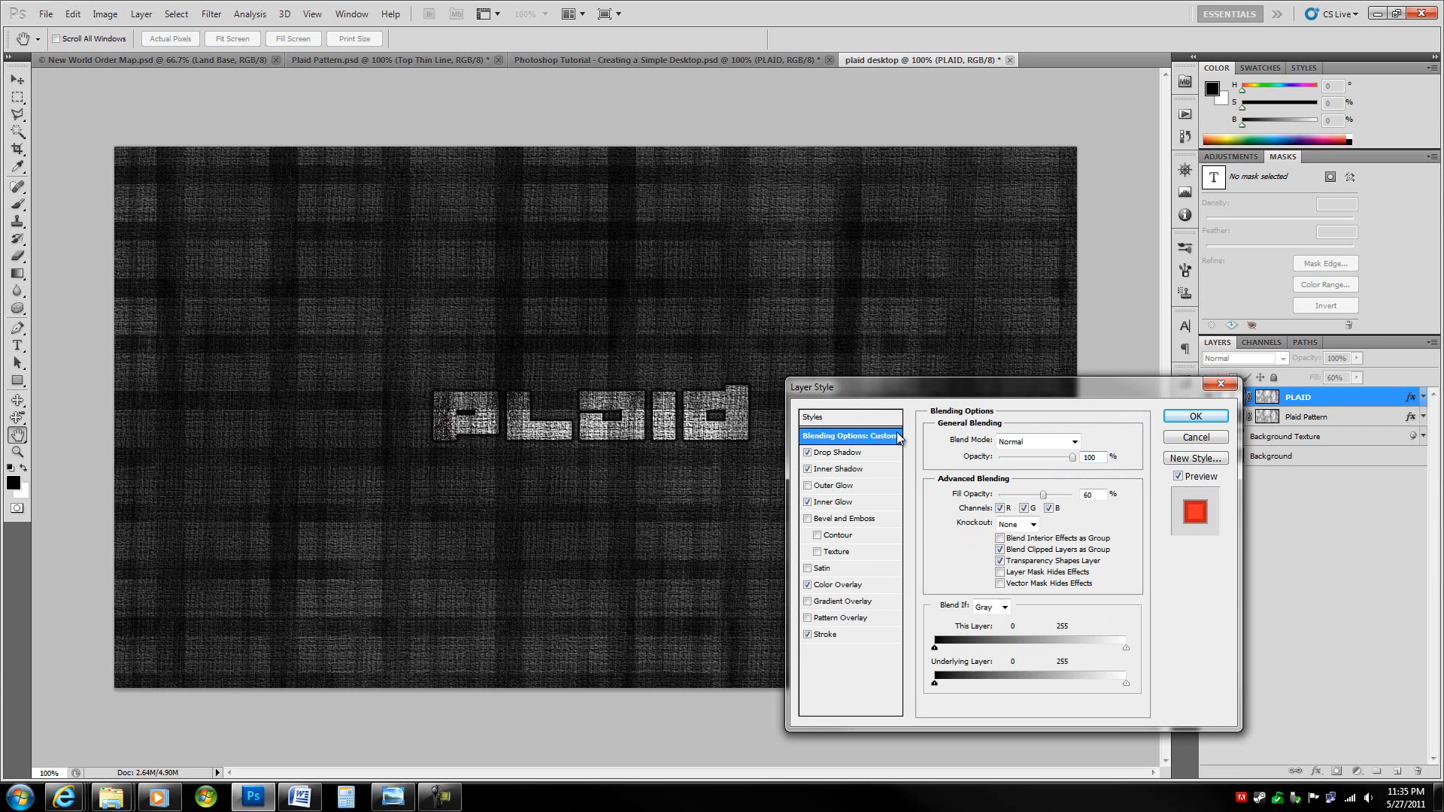
{"action": "left_click", "coordinate": [1000, 573]}
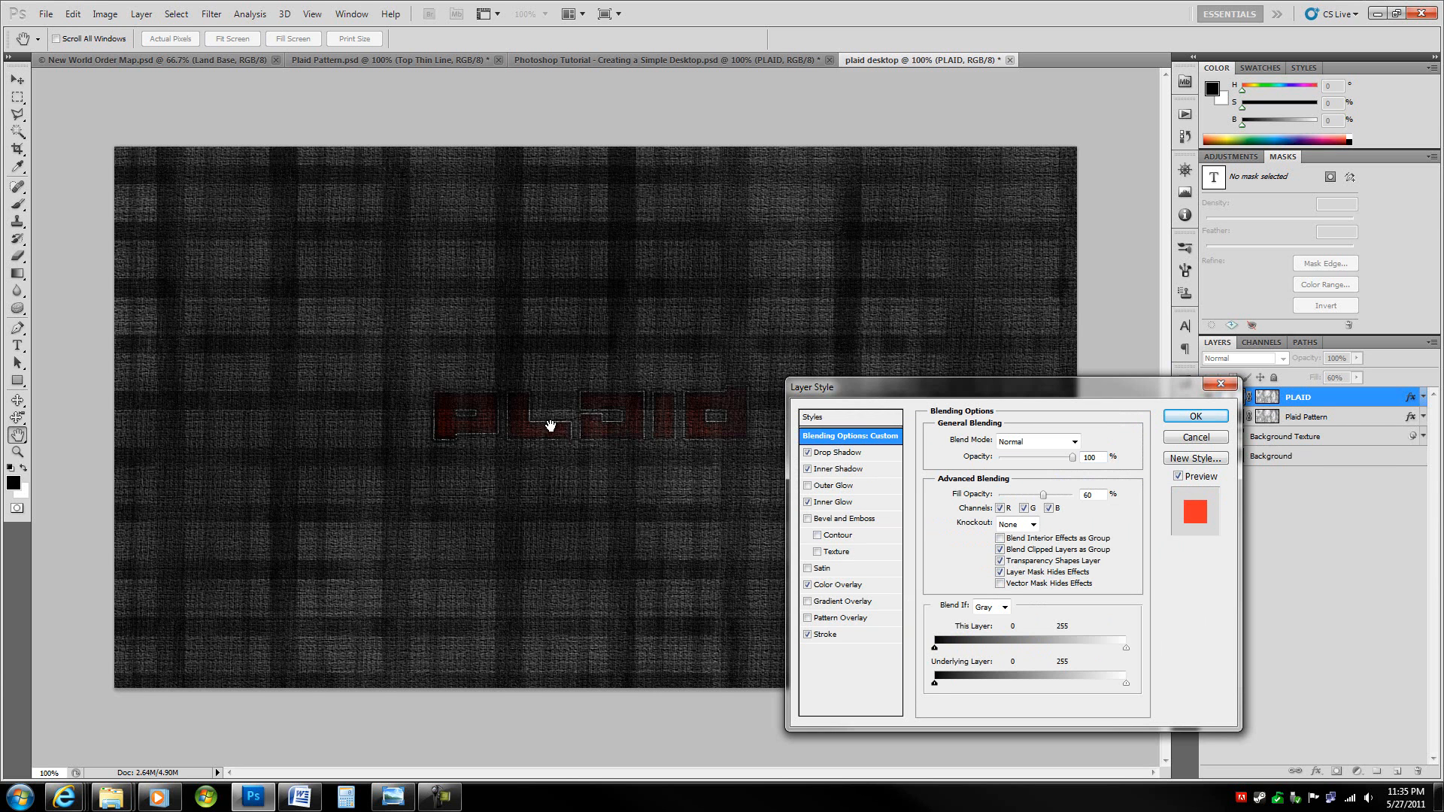
{"action": "left_click", "coordinate": [1195, 416]}
Step: Set the density of the PLAID text layer's mask to 60%
{"action": "left_click", "coordinate": [1267, 397]}
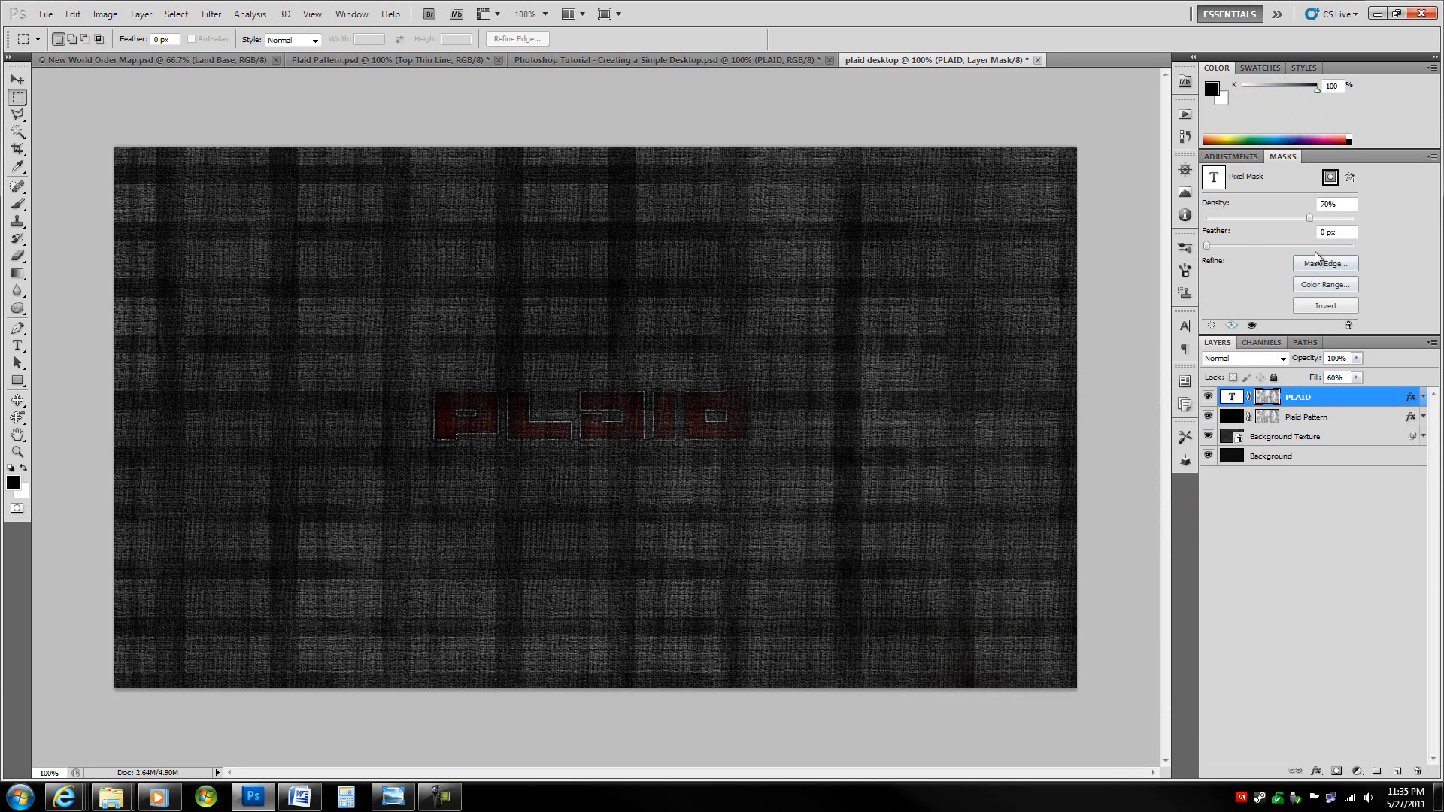
{"action": "key", "text": "shift+Down"}
{"action": "key", "text": "shift+Down"}
{"action": "key", "text": "shift+Up"}
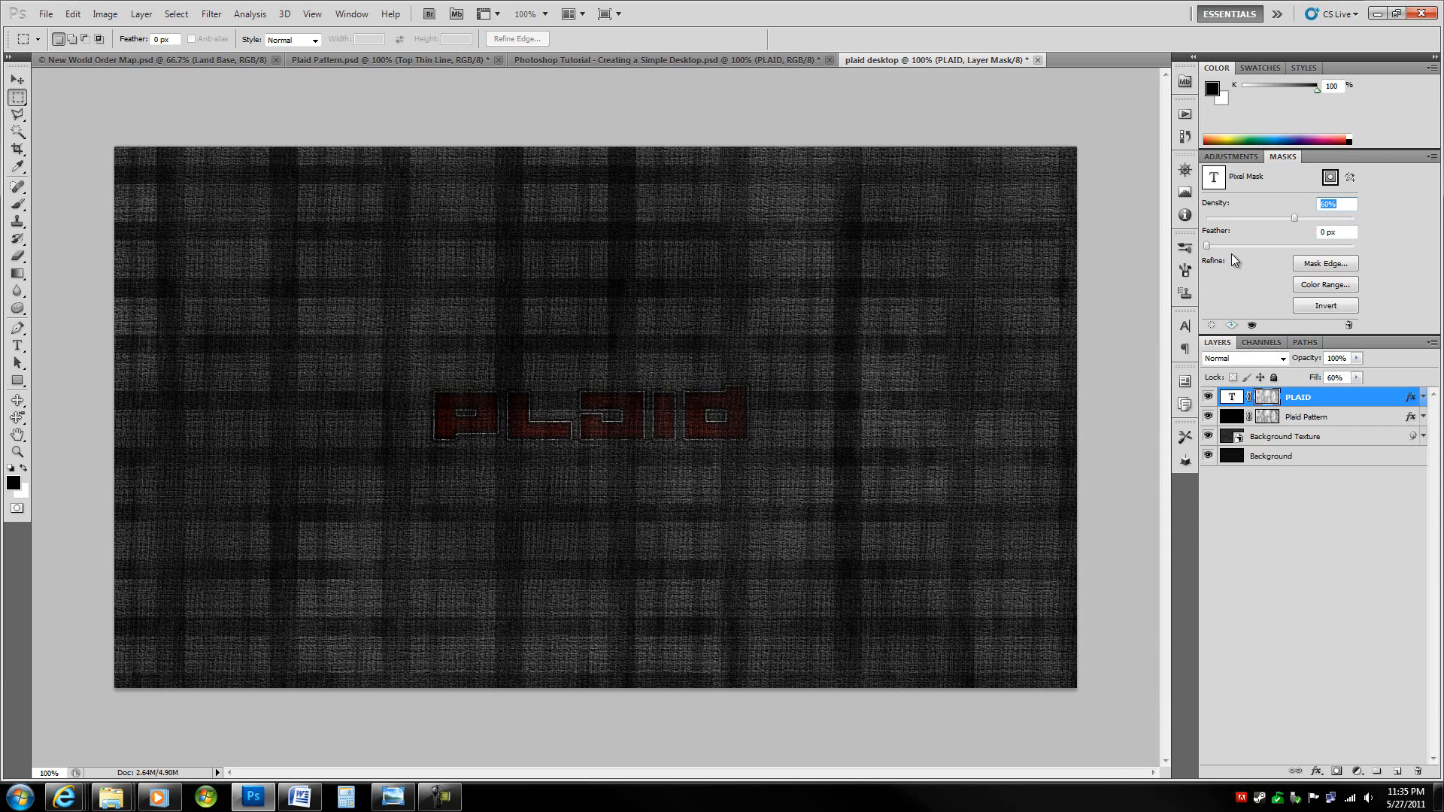
Step: Duplicate the PLAID text layer and convert the upper copy to a Smart Object
{"action": "left_click", "coordinate": [1365, 418]}
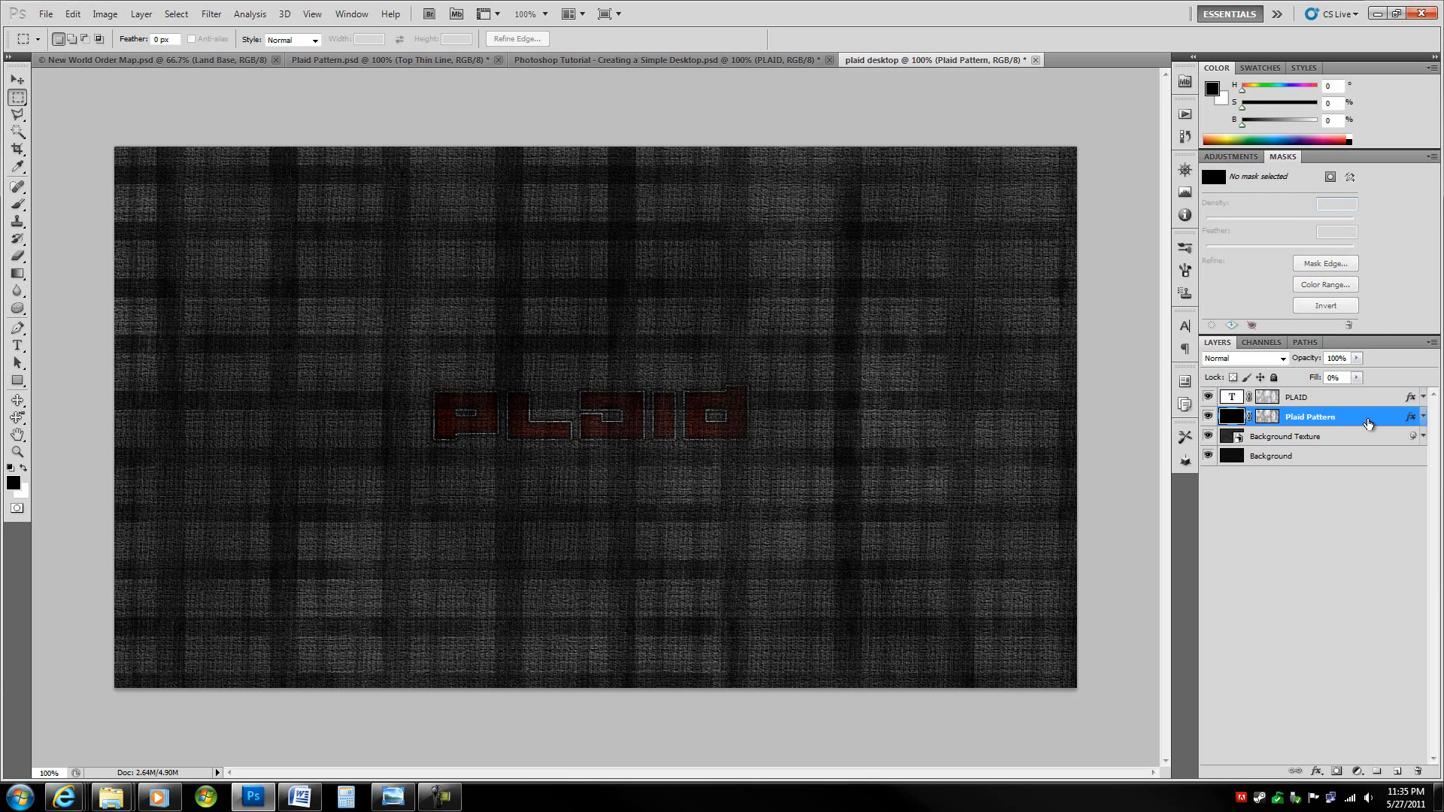
{"action": "left_click", "coordinate": [1359, 402]}
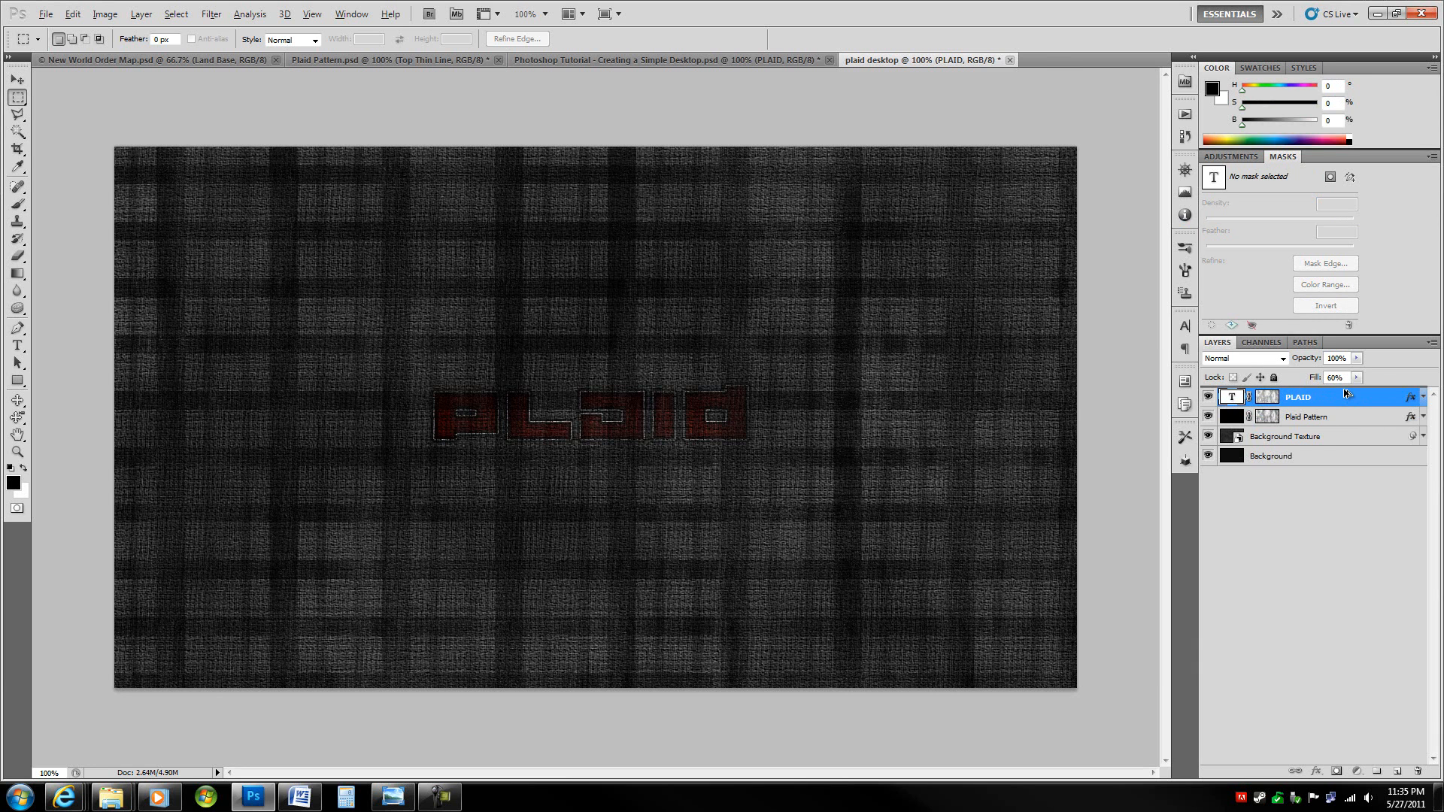
{"action": "key", "text": "ctrl+j"}
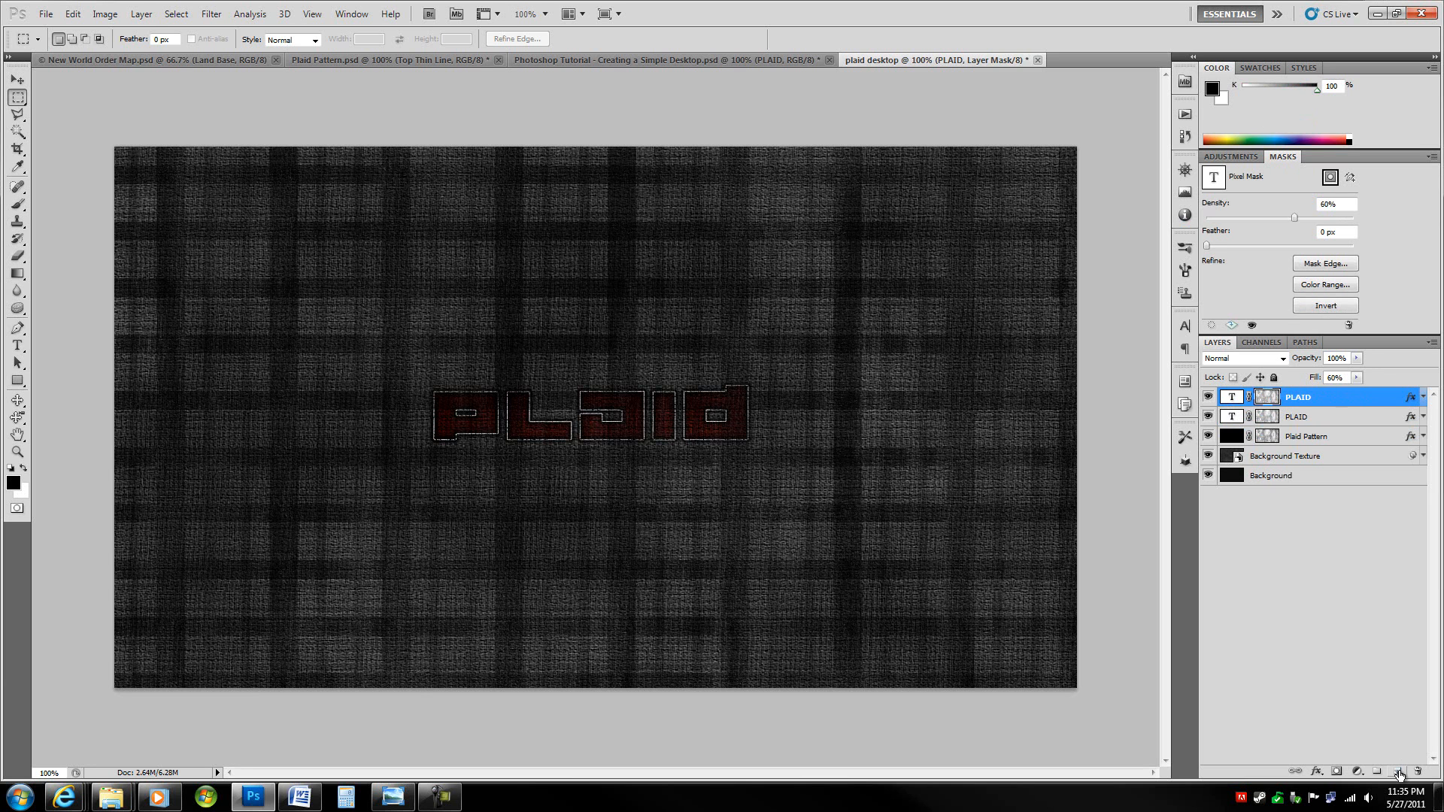
{"action": "left_click", "coordinate": [1237, 397]}
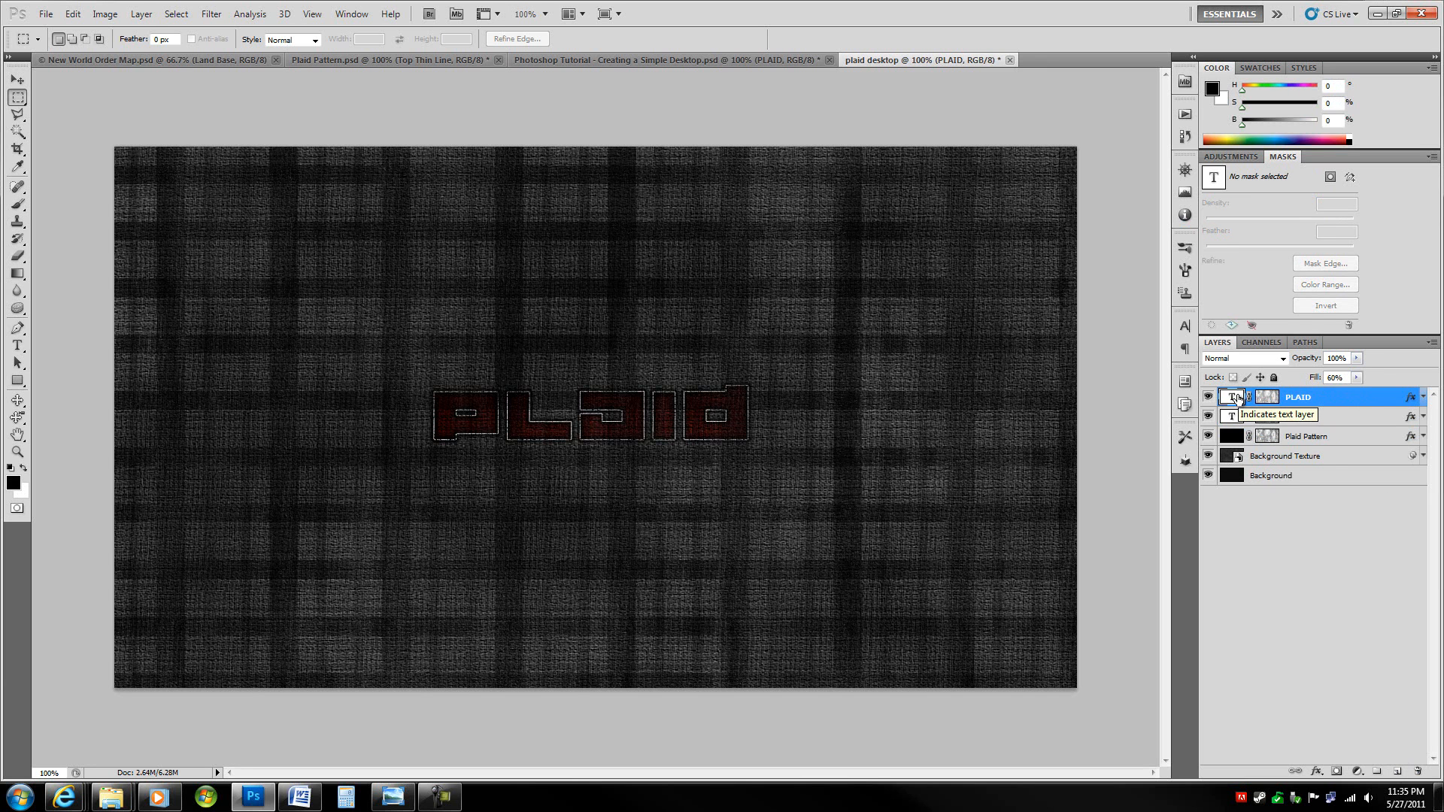
{"action": "right_click", "coordinate": [1350, 394]}
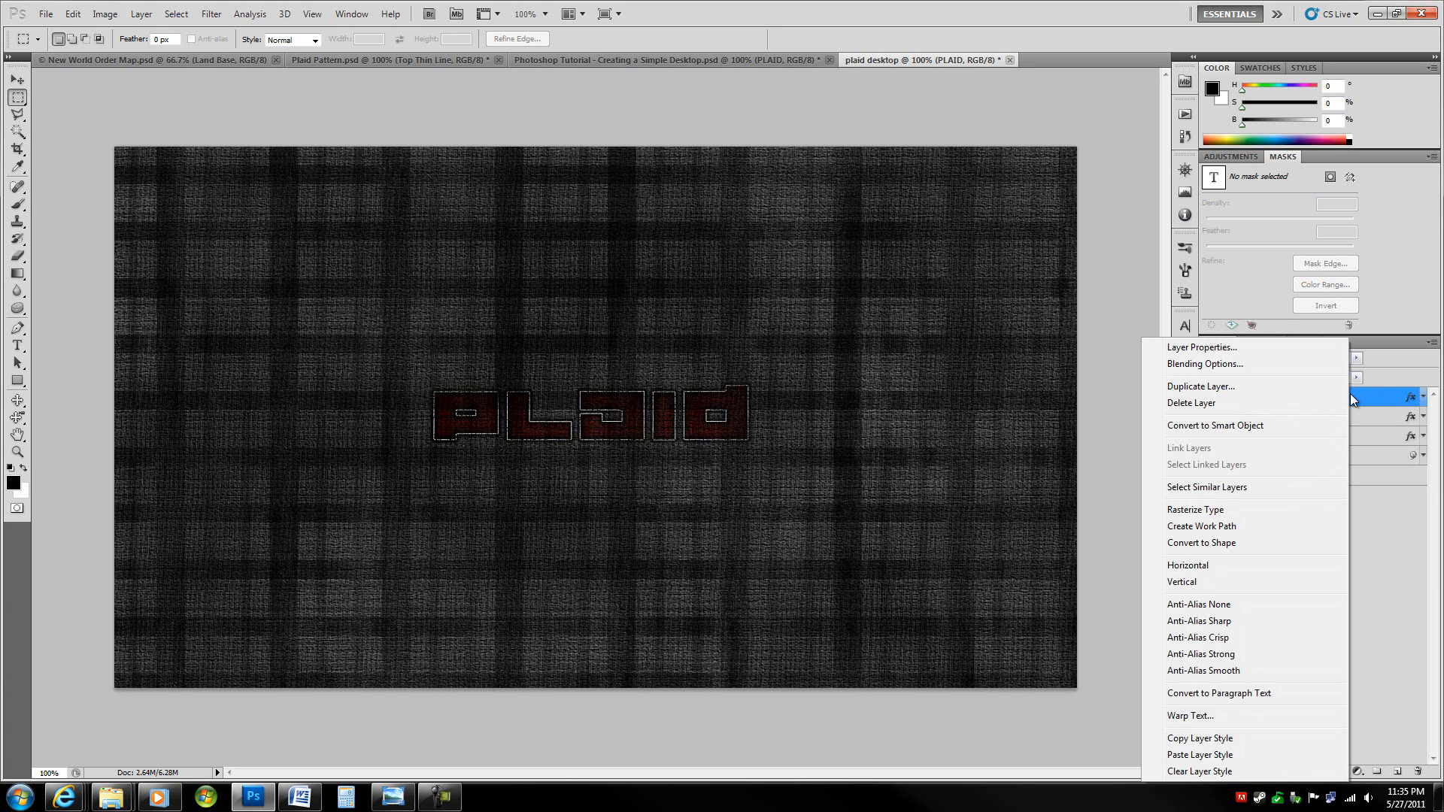
{"action": "left_click", "coordinate": [1234, 426]}
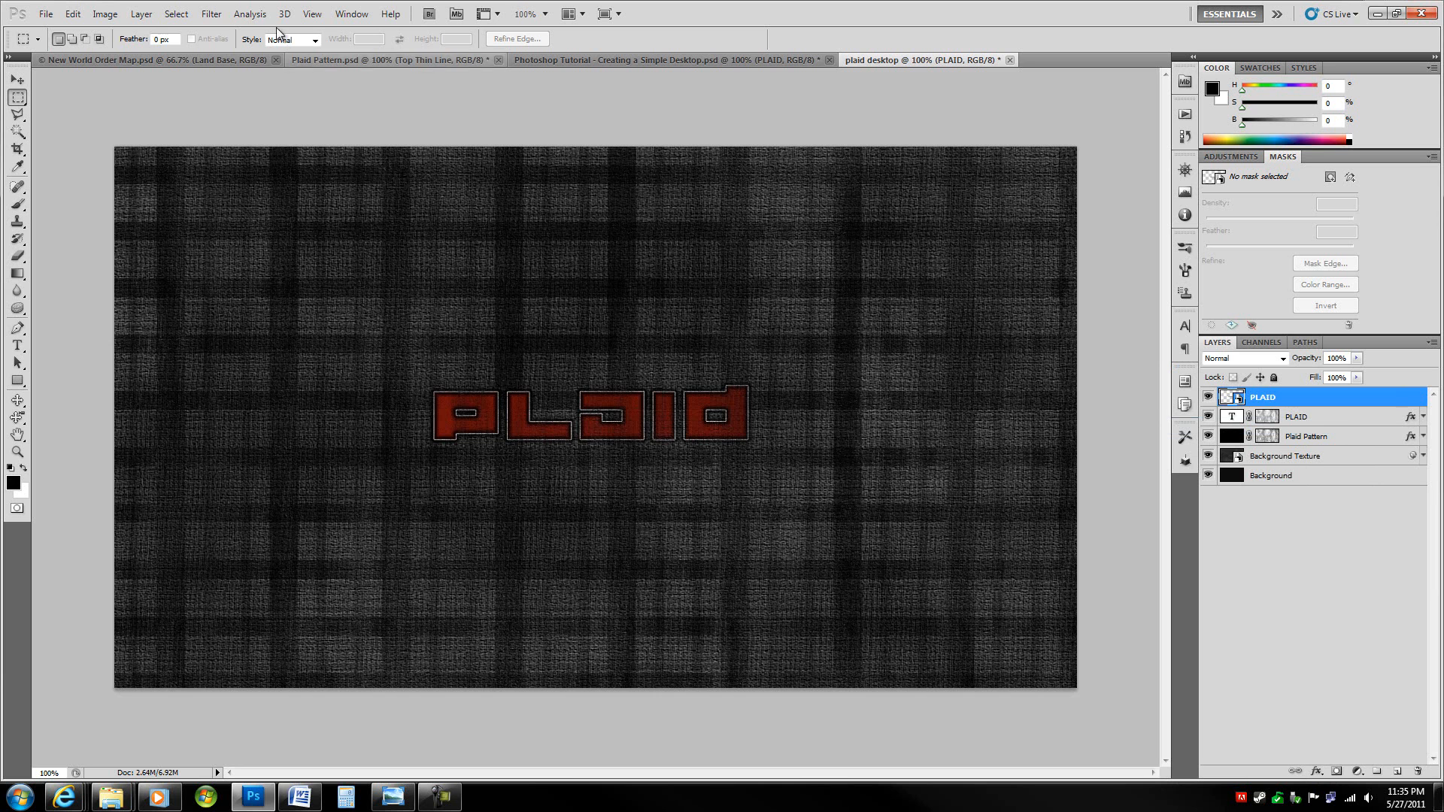
Step: Apply a Color Halftone filter with a maximum radius of 7 pixels to the upper PLAID Smart Object
{"action": "left_click", "coordinate": [211, 13]}
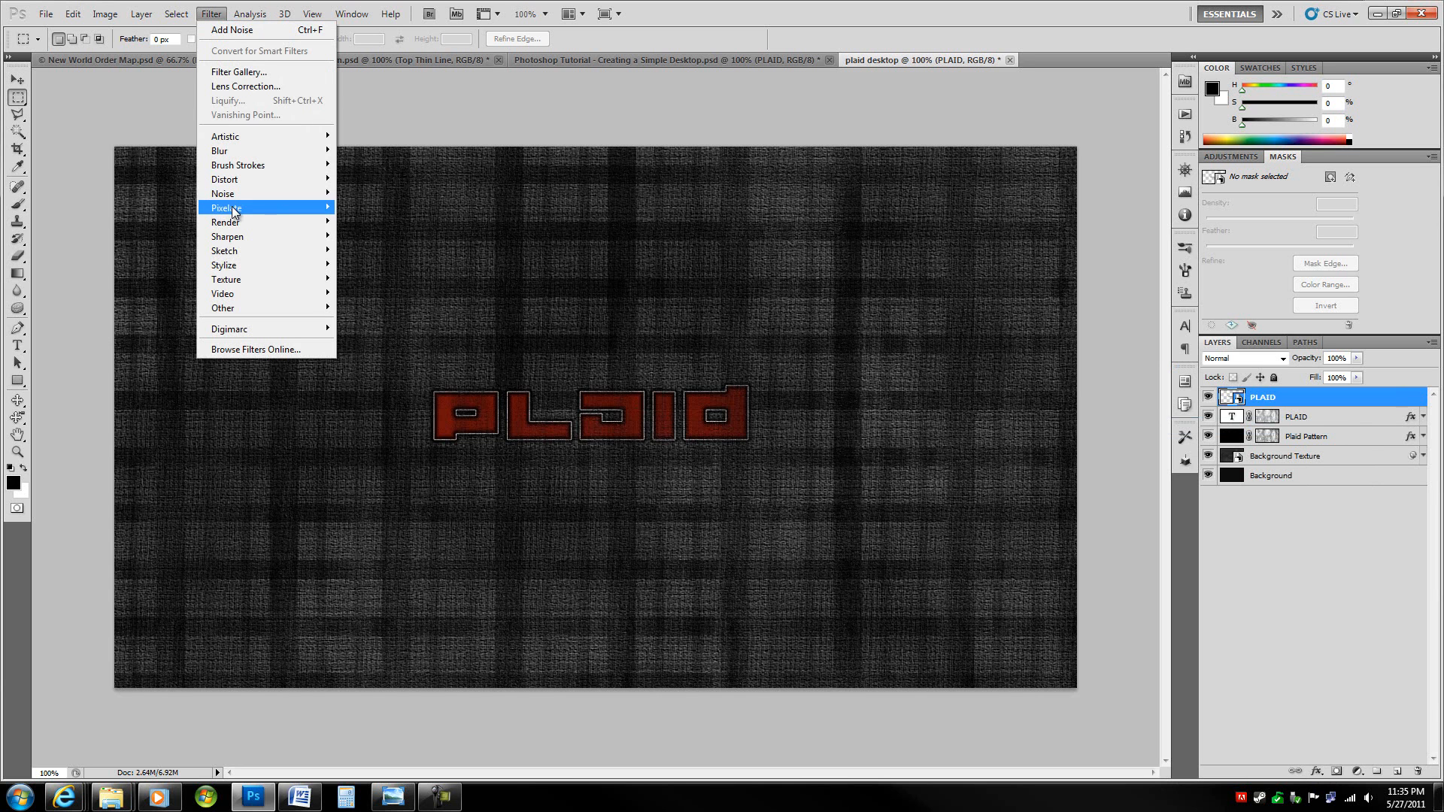
{"action": "mouse_move", "coordinate": [233, 211]}
{"action": "left_click", "coordinate": [369, 209]}
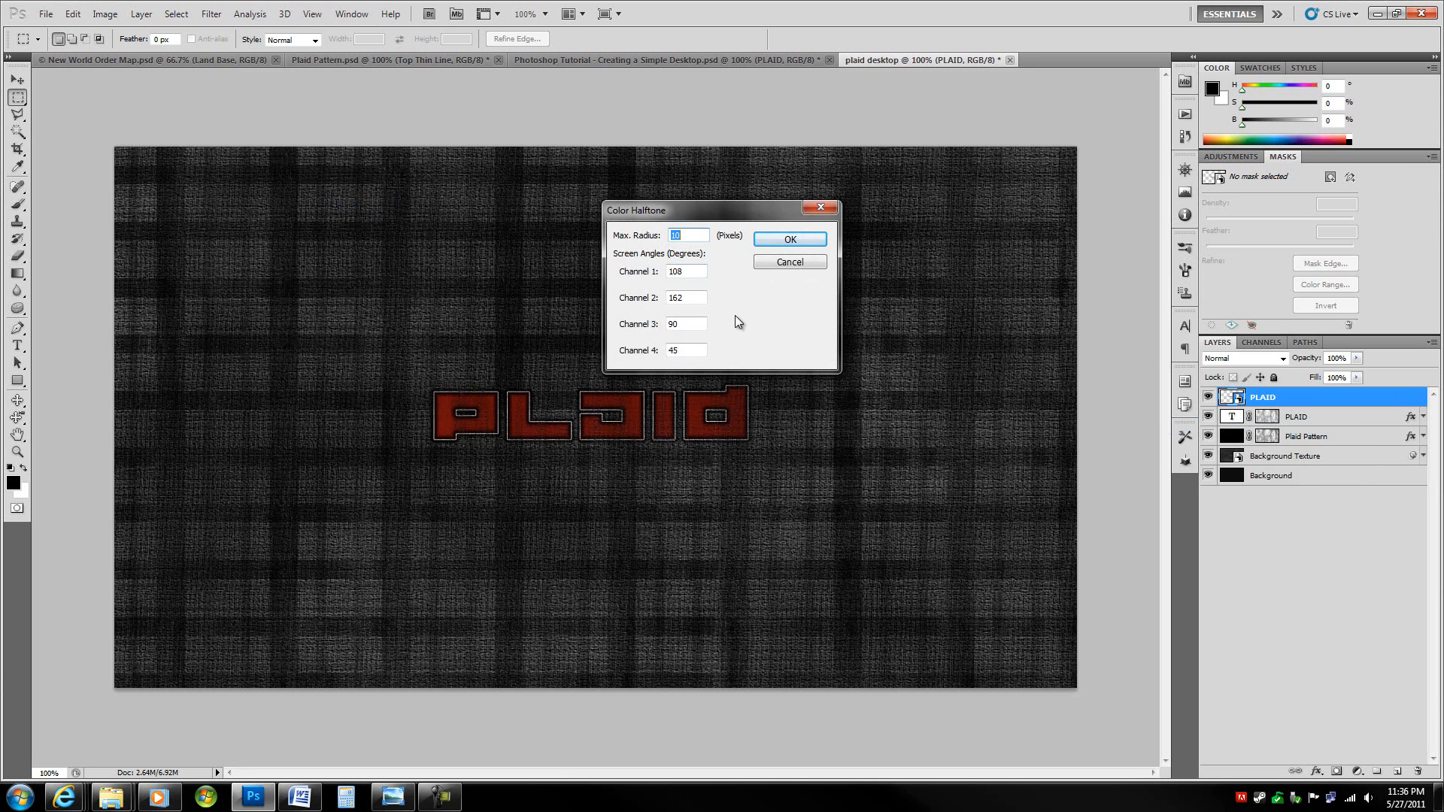
{"action": "type", "text": "7"}
{"action": "key", "text": "Return"}
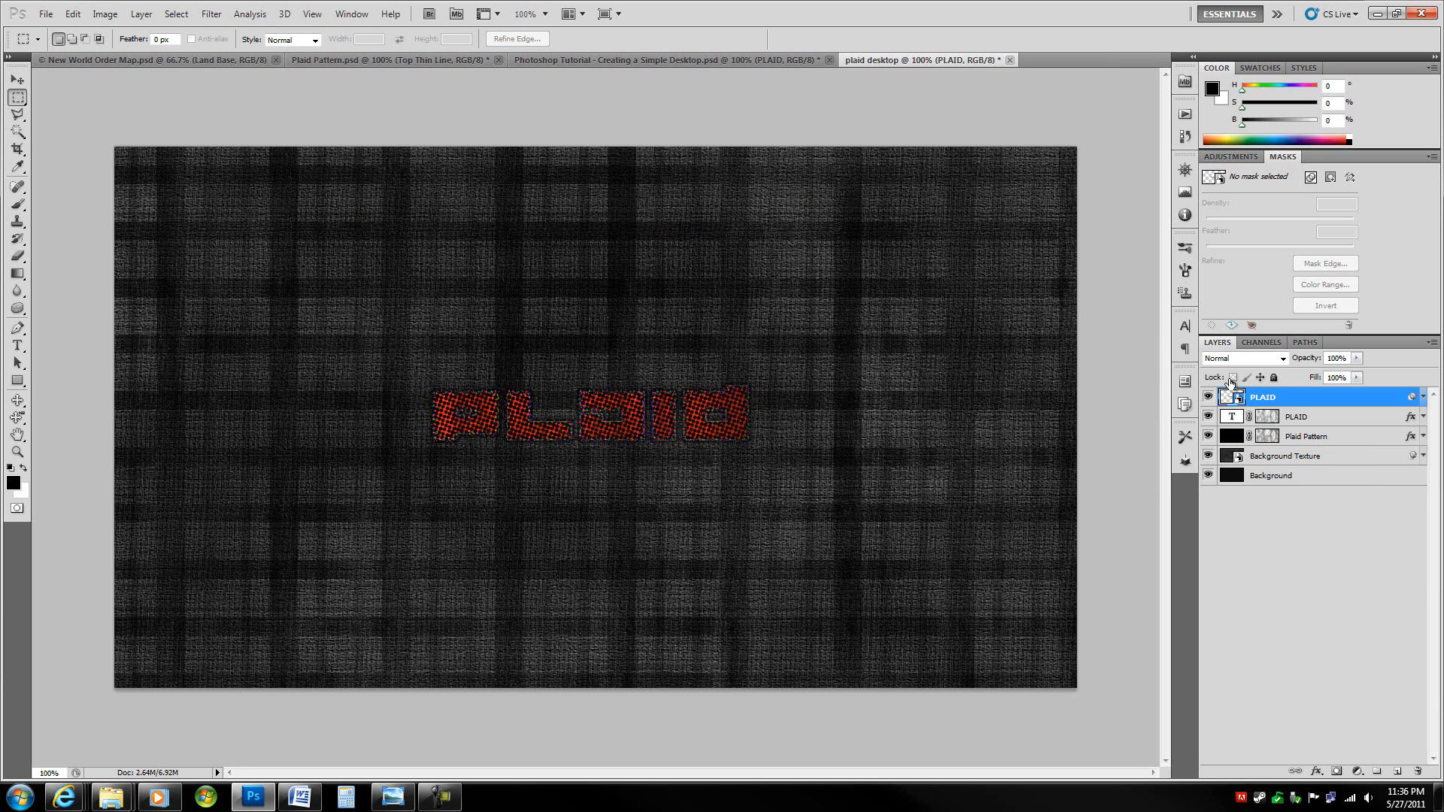
Step: Compare the contrast of the halftoned text in the Red, Green and Blue channels
{"action": "left_click", "coordinate": [1260, 343]}
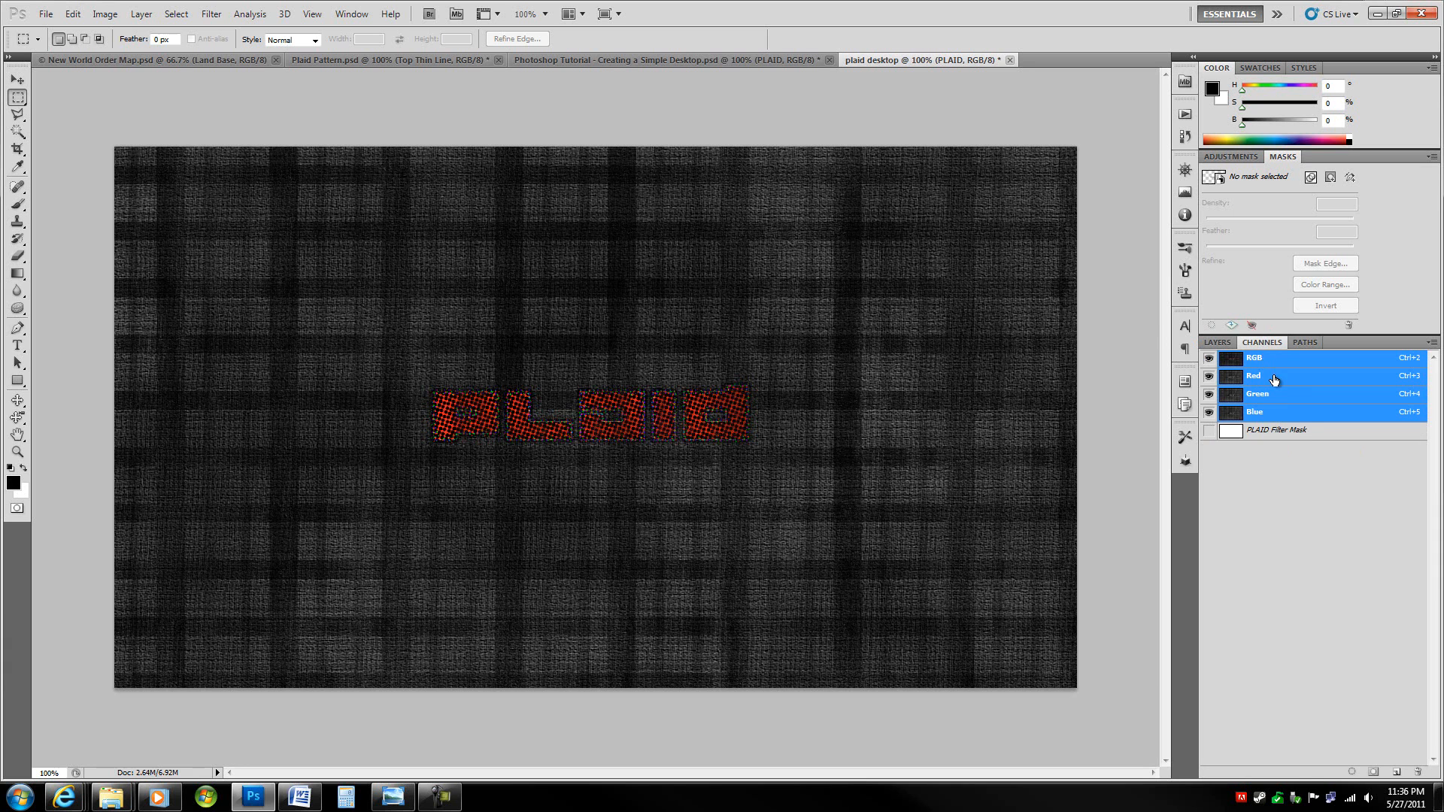
{"action": "left_click", "coordinate": [1274, 380]}
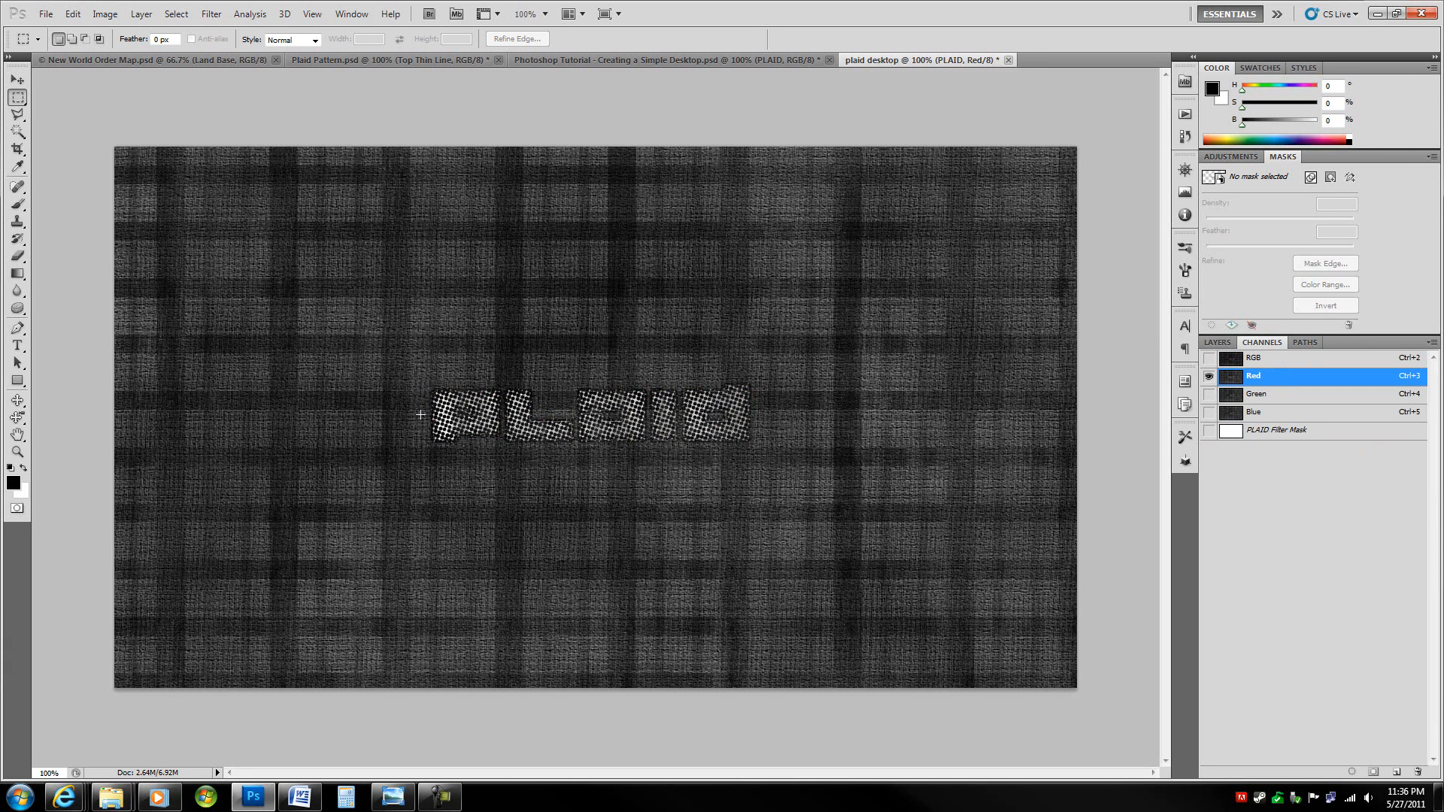
{"action": "left_click", "coordinate": [1329, 395]}
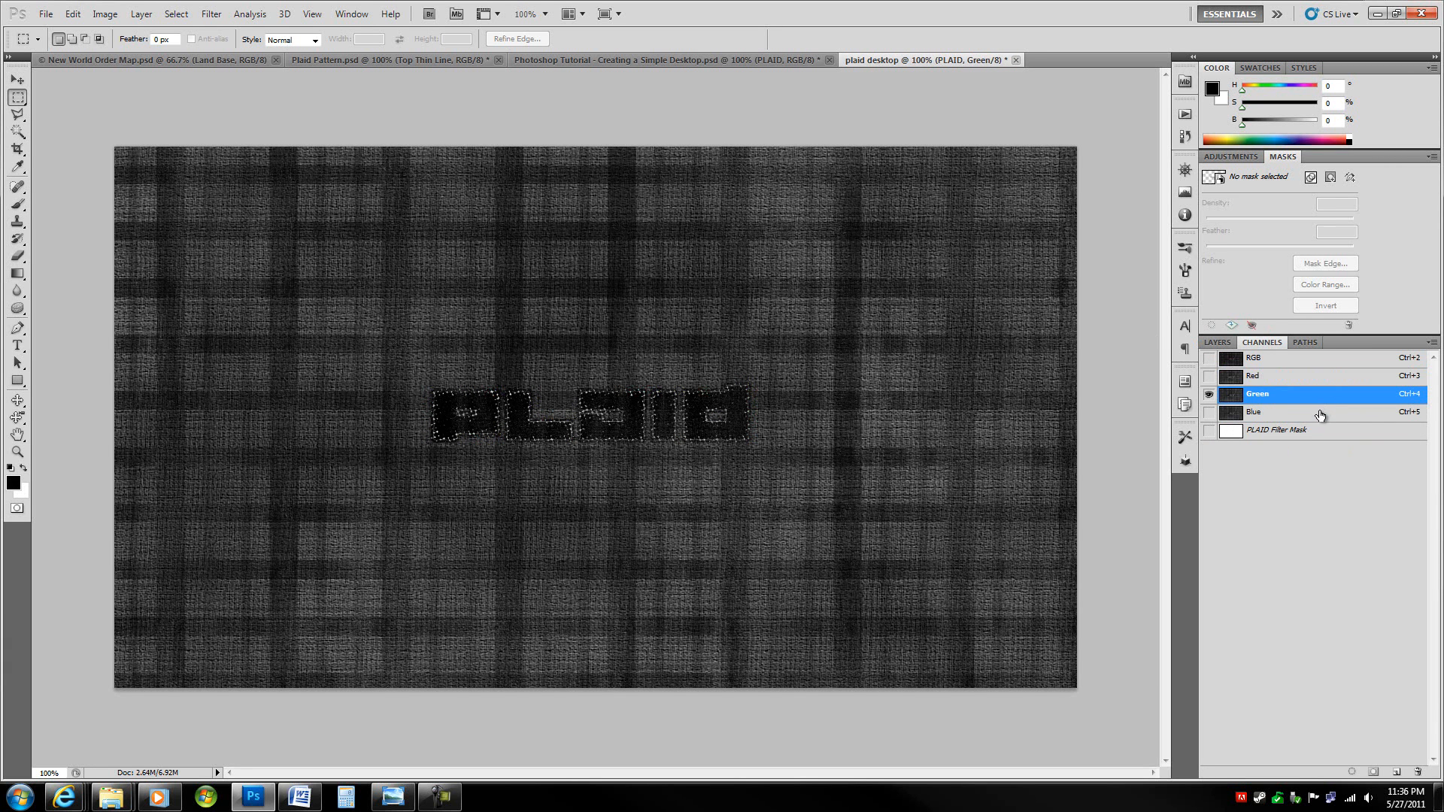
{"action": "left_click", "coordinate": [1320, 413]}
{"action": "left_click", "coordinate": [1322, 395]}
{"action": "left_click", "coordinate": [1323, 411]}
{"action": "left_click", "coordinate": [1322, 394]}
{"action": "left_click", "coordinate": [1321, 413]}
{"action": "left_click", "coordinate": [1321, 395]}
Step: Load the Red channel as a selection and turn it into a layer mask on the upper PLAID layer
{"action": "left_click", "coordinate": [1291, 377]}
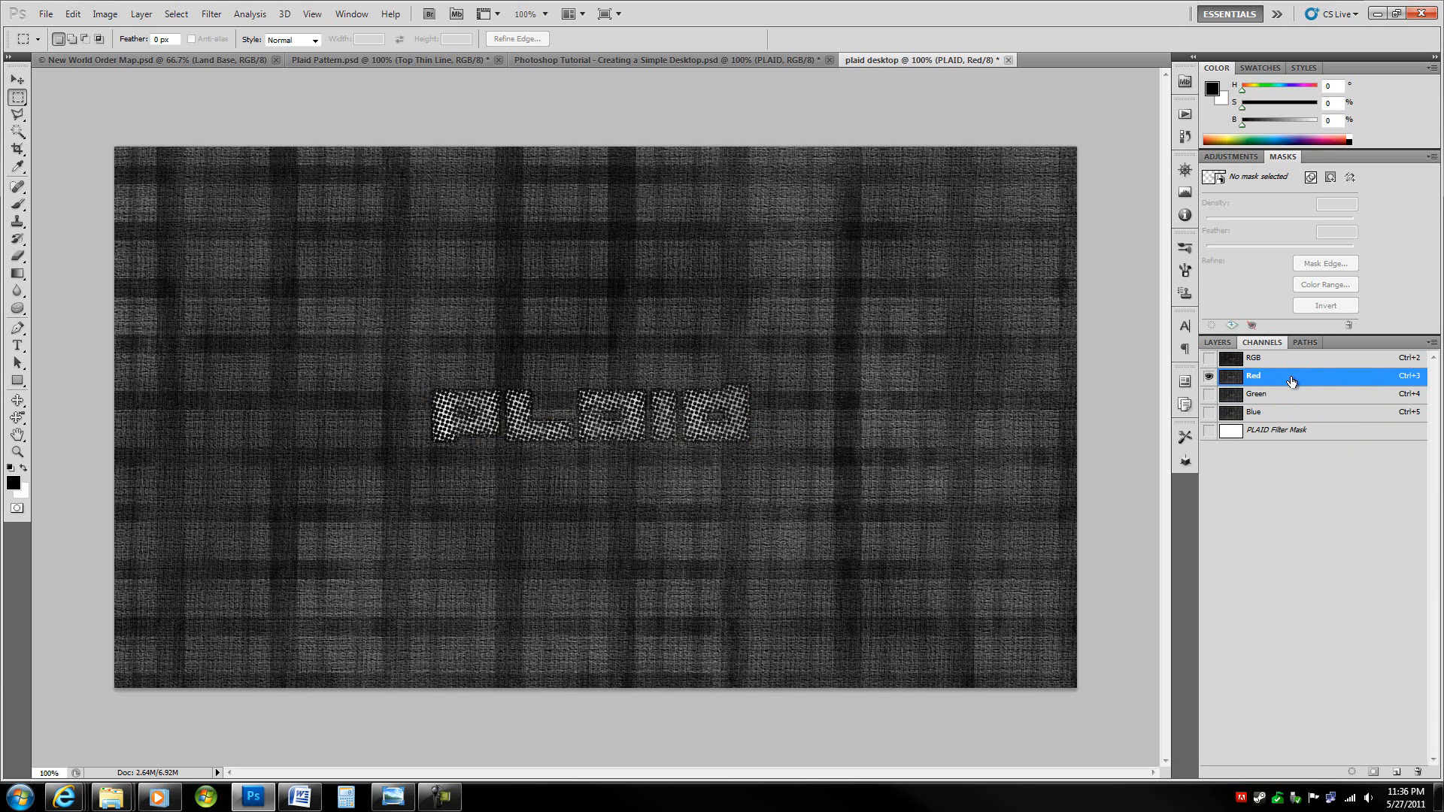
{"action": "left_click", "coordinate": [1231, 379], "text": "ctrl"}
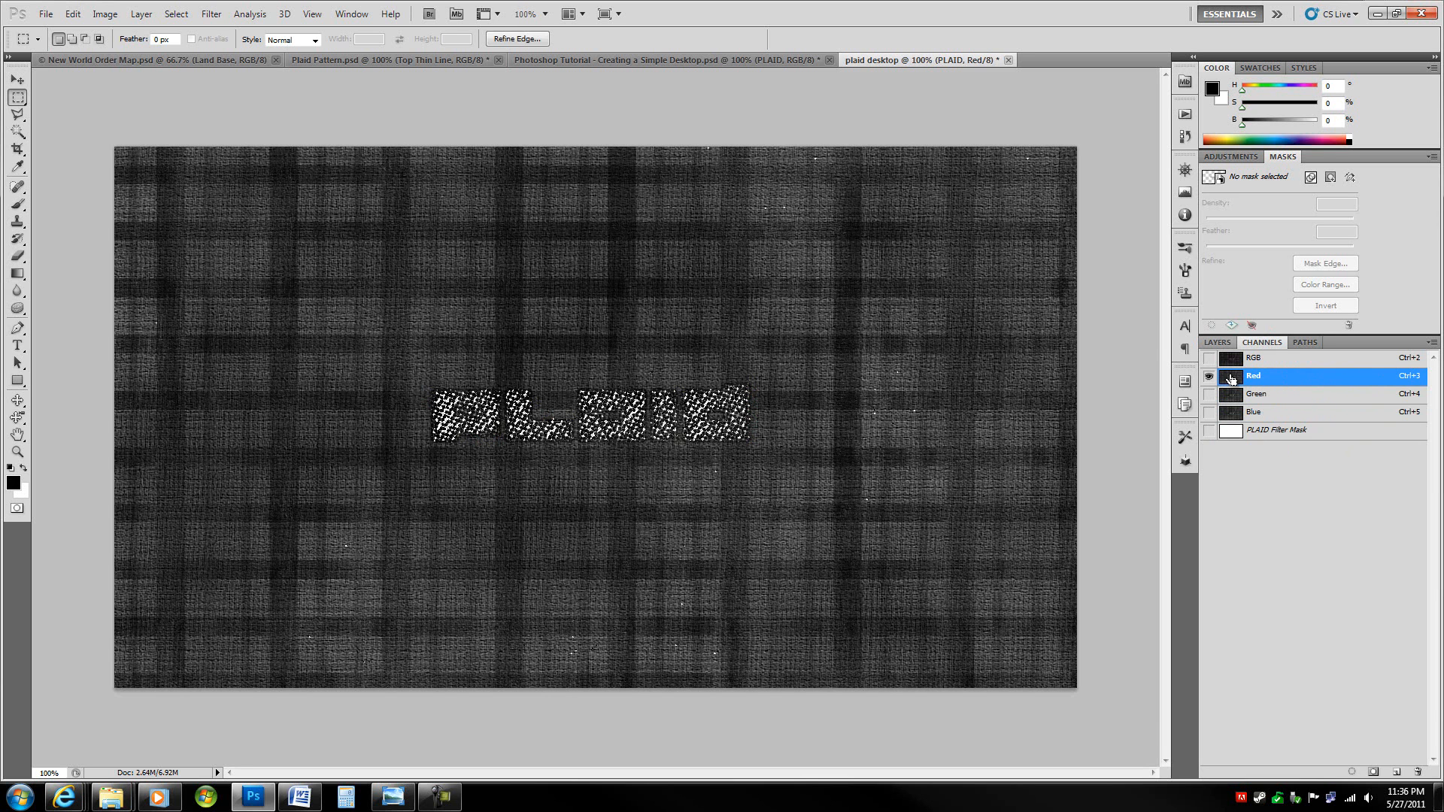
{"action": "left_click", "coordinate": [1216, 342]}
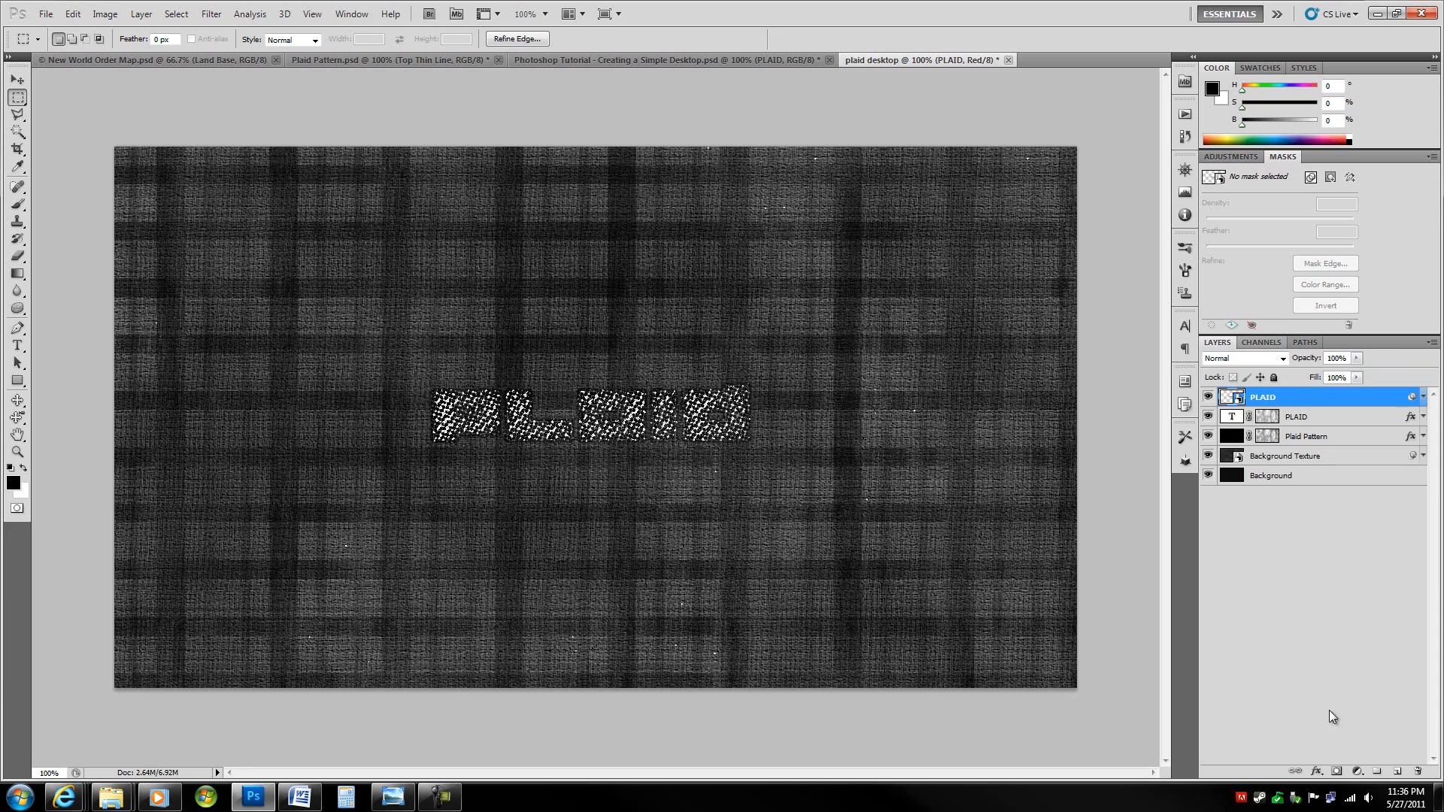
{"action": "left_click", "coordinate": [1336, 771]}
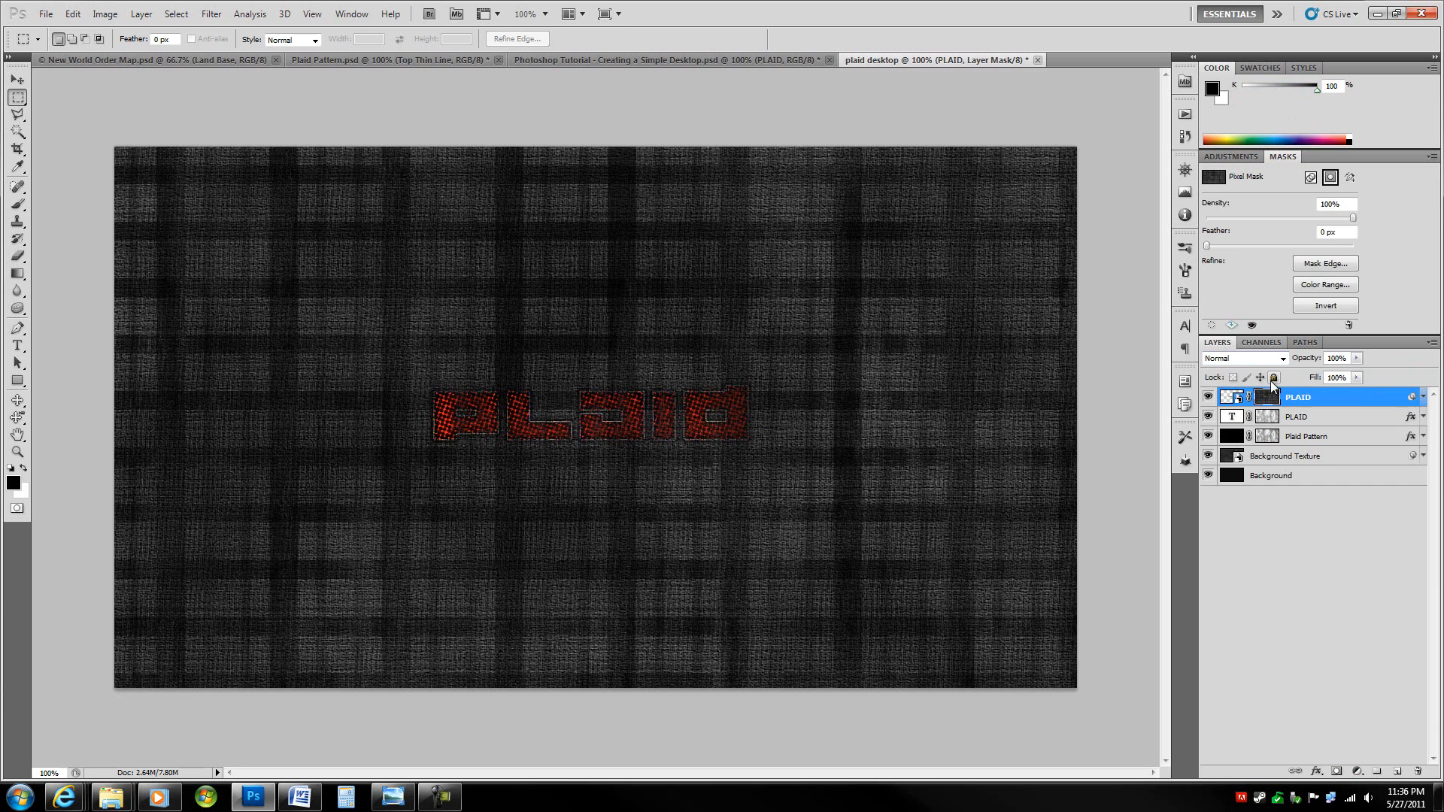
{"action": "left_click", "coordinate": [1230, 399]}
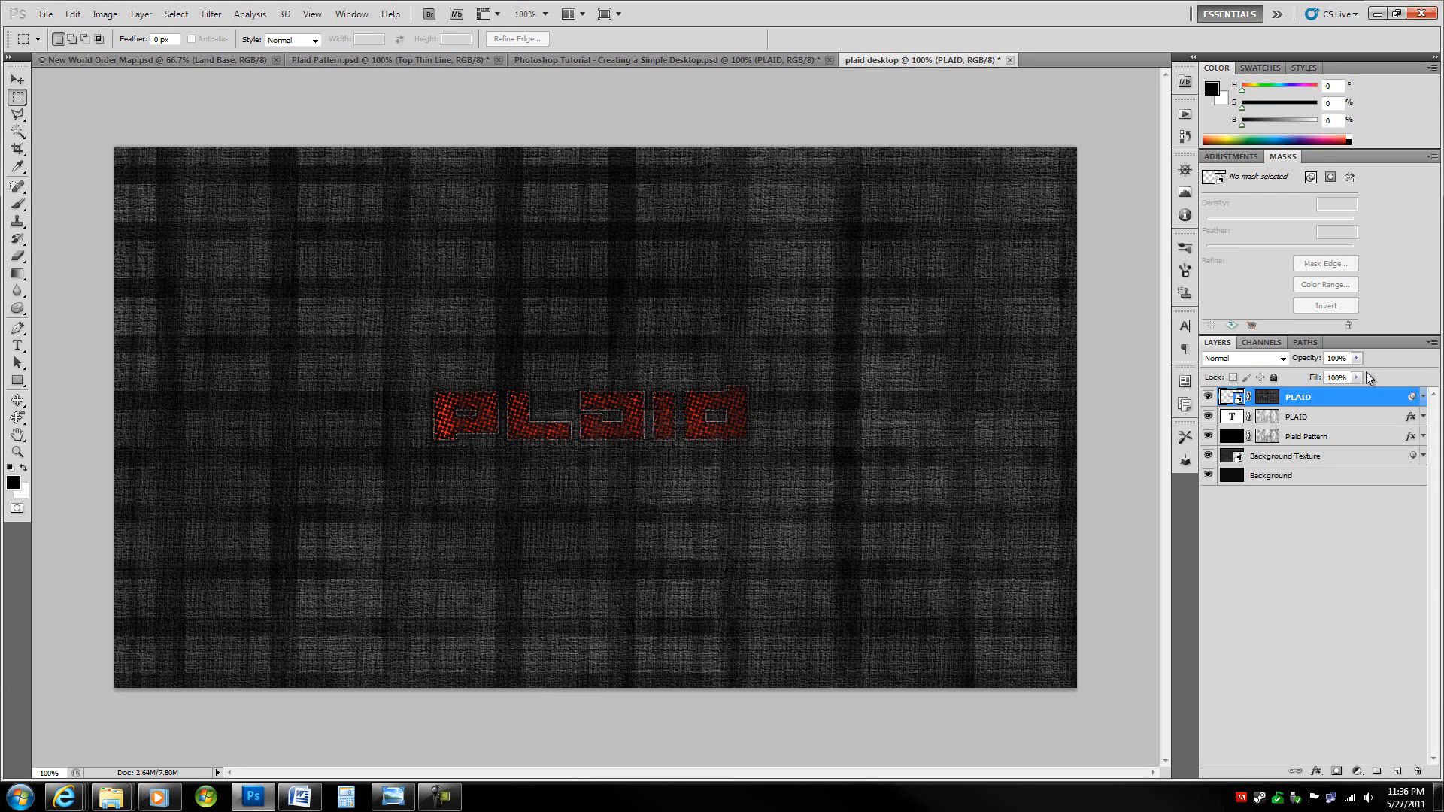
Step: Try a reduced opacity of 39% on the masked upper PLAID layer, then restore it to 100%
{"action": "left_click_drag", "start_coordinate": [1358, 378], "coordinate": [1416, 397]}
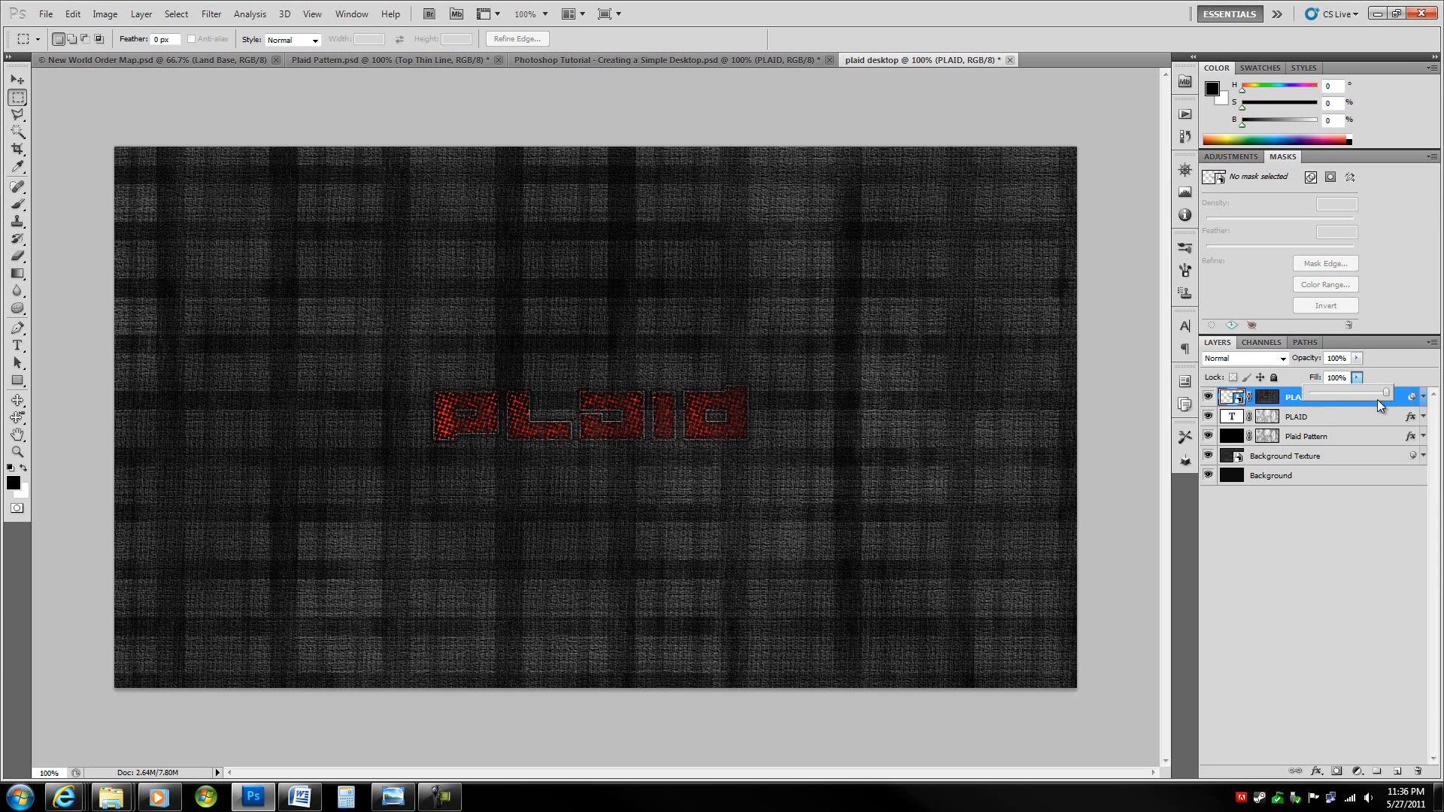
{"action": "left_click", "coordinate": [1369, 381]}
{"action": "left_click", "coordinate": [1355, 359]}
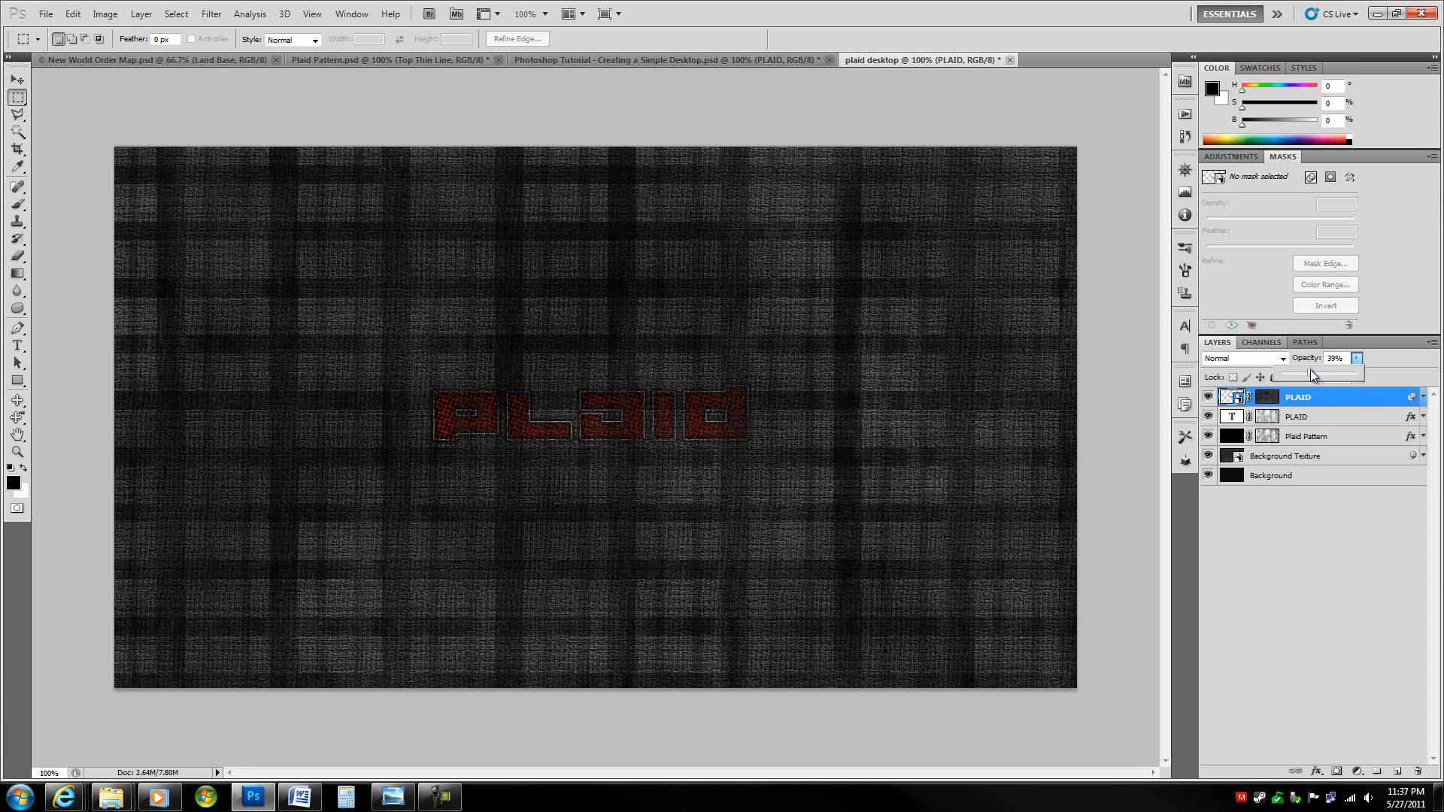
{"action": "left_click_drag", "start_coordinate": [1310, 368], "coordinate": [1363, 369]}
Step: Try blend modes such as Hard Light, Color and Color Dodge on the upper PLAID layer, then return it to Normal
{"action": "left_click", "coordinate": [1281, 360]}
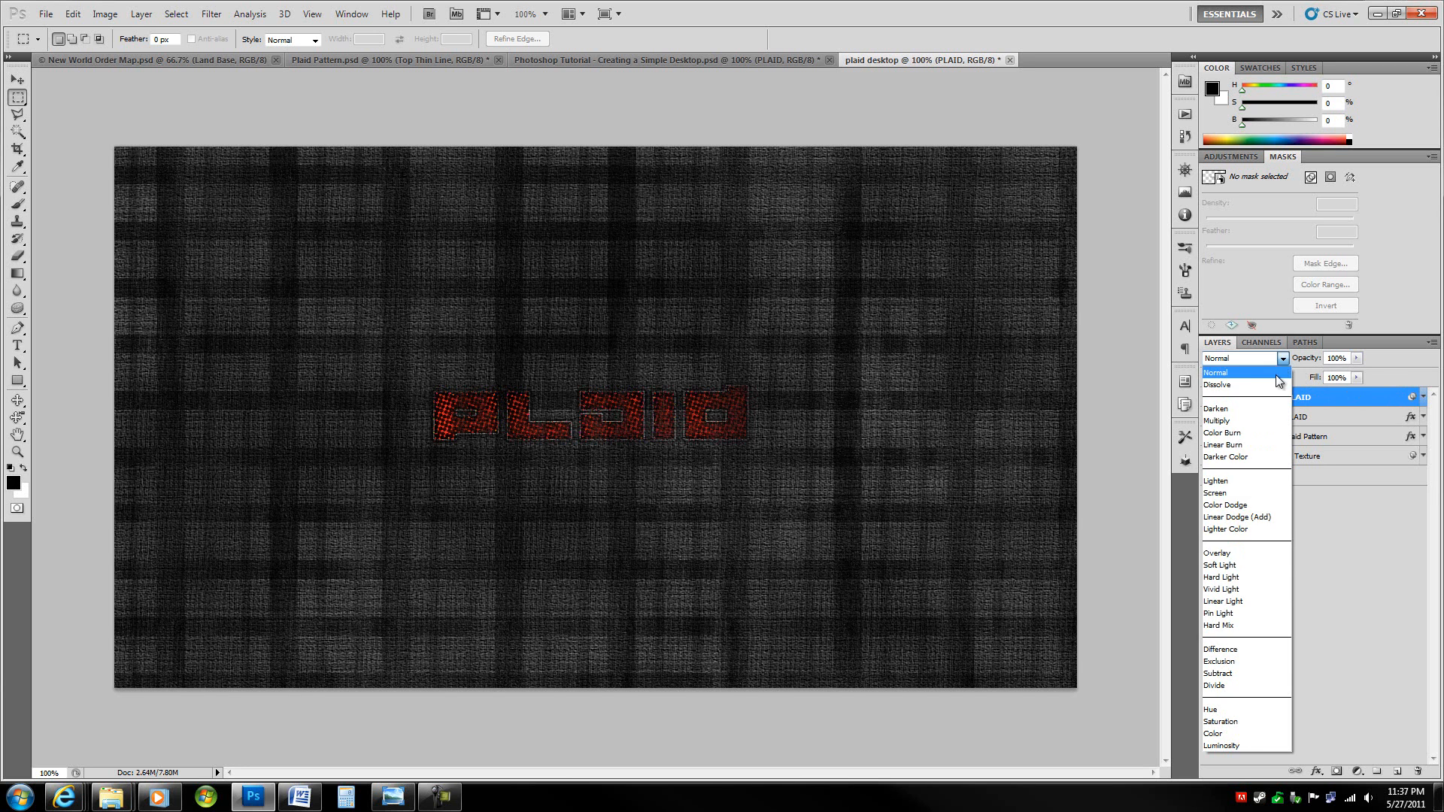
{"action": "left_click", "coordinate": [1233, 553]}
{"action": "key", "text": "Down"}
{"action": "key", "text": "Down"}
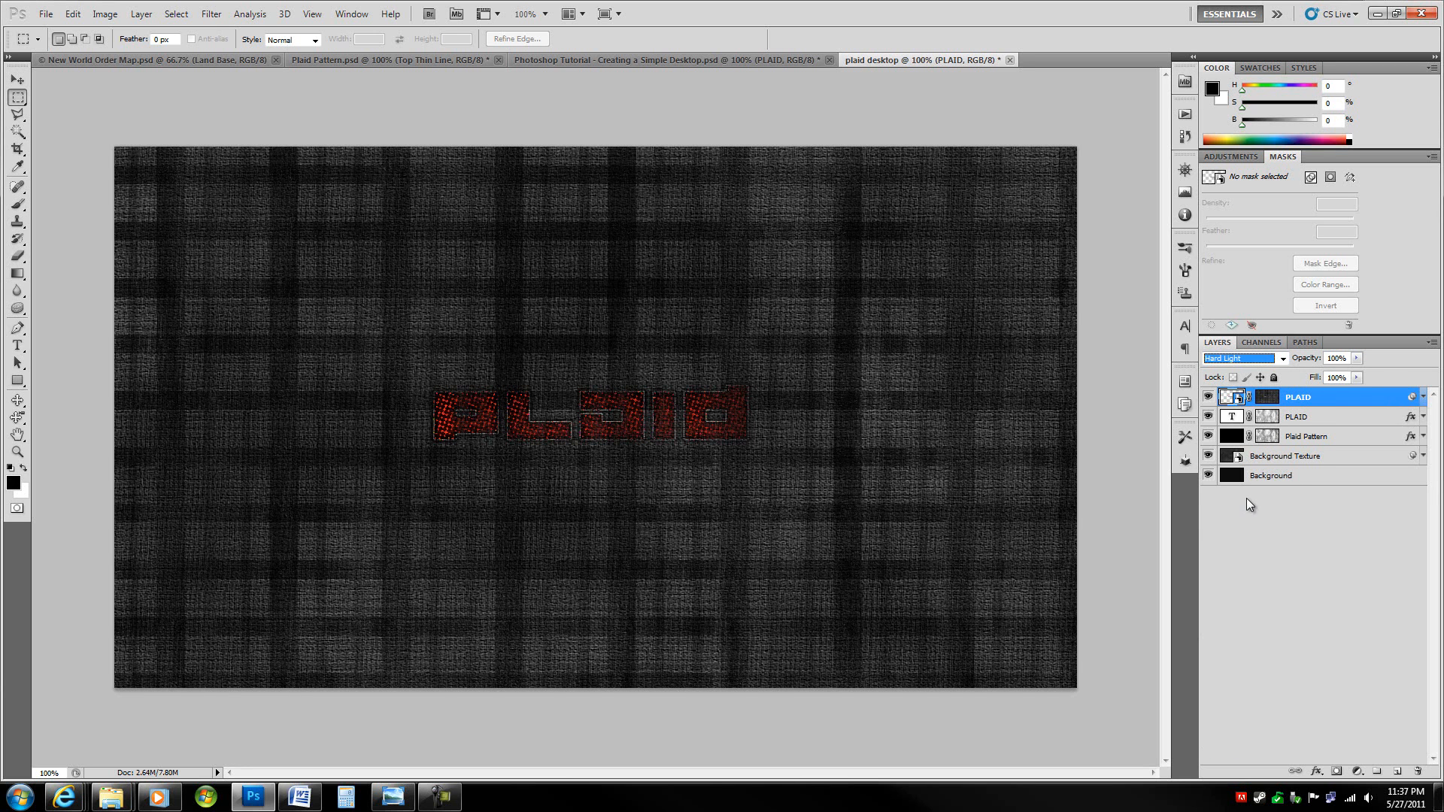
{"action": "key", "text": "Down"}
{"action": "key", "text": "Down"}
{"action": "key", "text": "Down"}
{"action": "key", "text": "Down"}
{"action": "key", "text": "Down"}
{"action": "key", "text": "Down"}
{"action": "key", "text": "Down"}
{"action": "key", "text": "Down"}
{"action": "key", "text": "Down"}
{"action": "key", "text": "Down"}
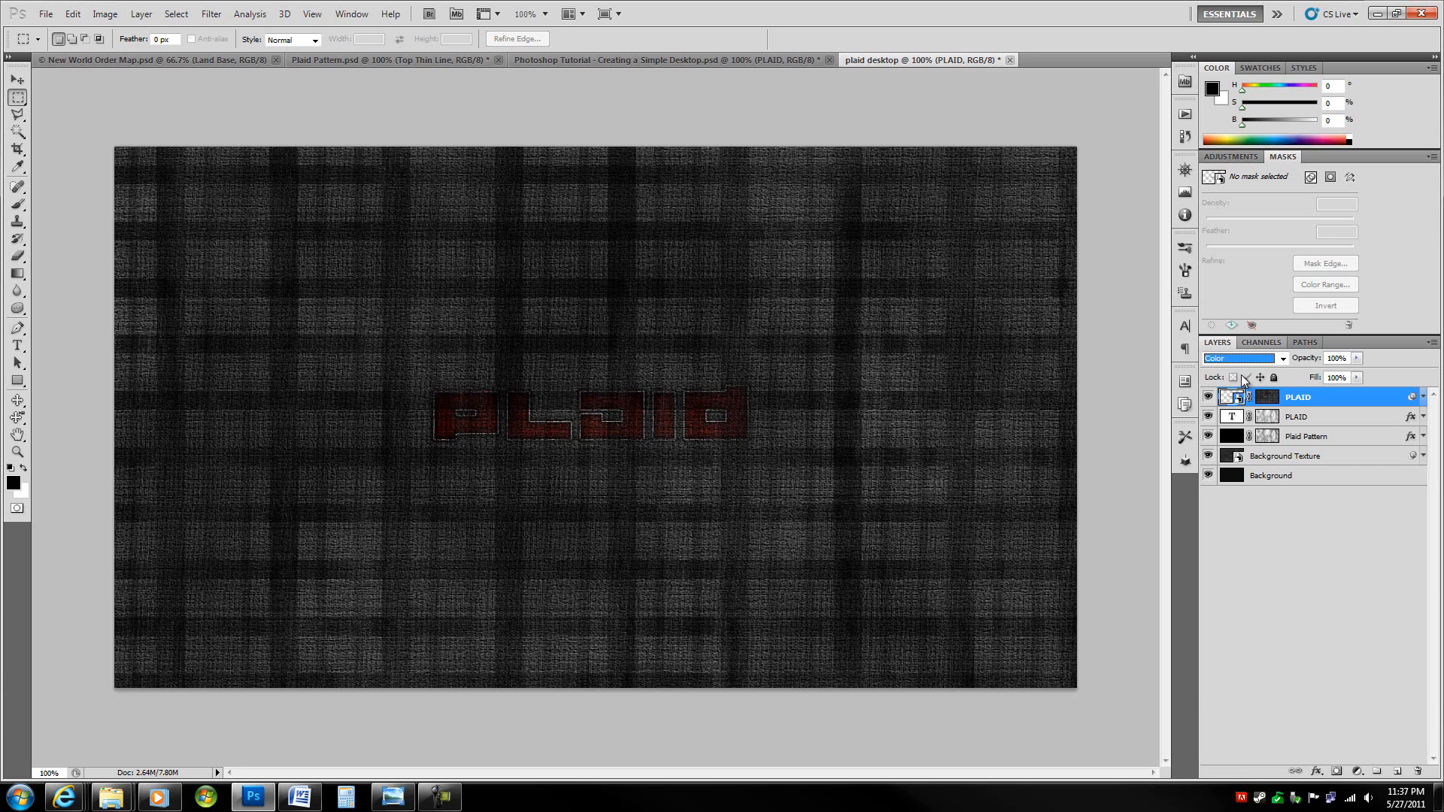
{"action": "left_click", "coordinate": [1244, 355]}
{"action": "left_click", "coordinate": [1227, 418]}
{"action": "key", "text": "Down"}
{"action": "key", "text": "Down"}
{"action": "key", "text": "Down"}
{"action": "key", "text": "Down"}
{"action": "key", "text": "Down"}
{"action": "key", "text": "Down"}
{"action": "key", "text": "Down"}
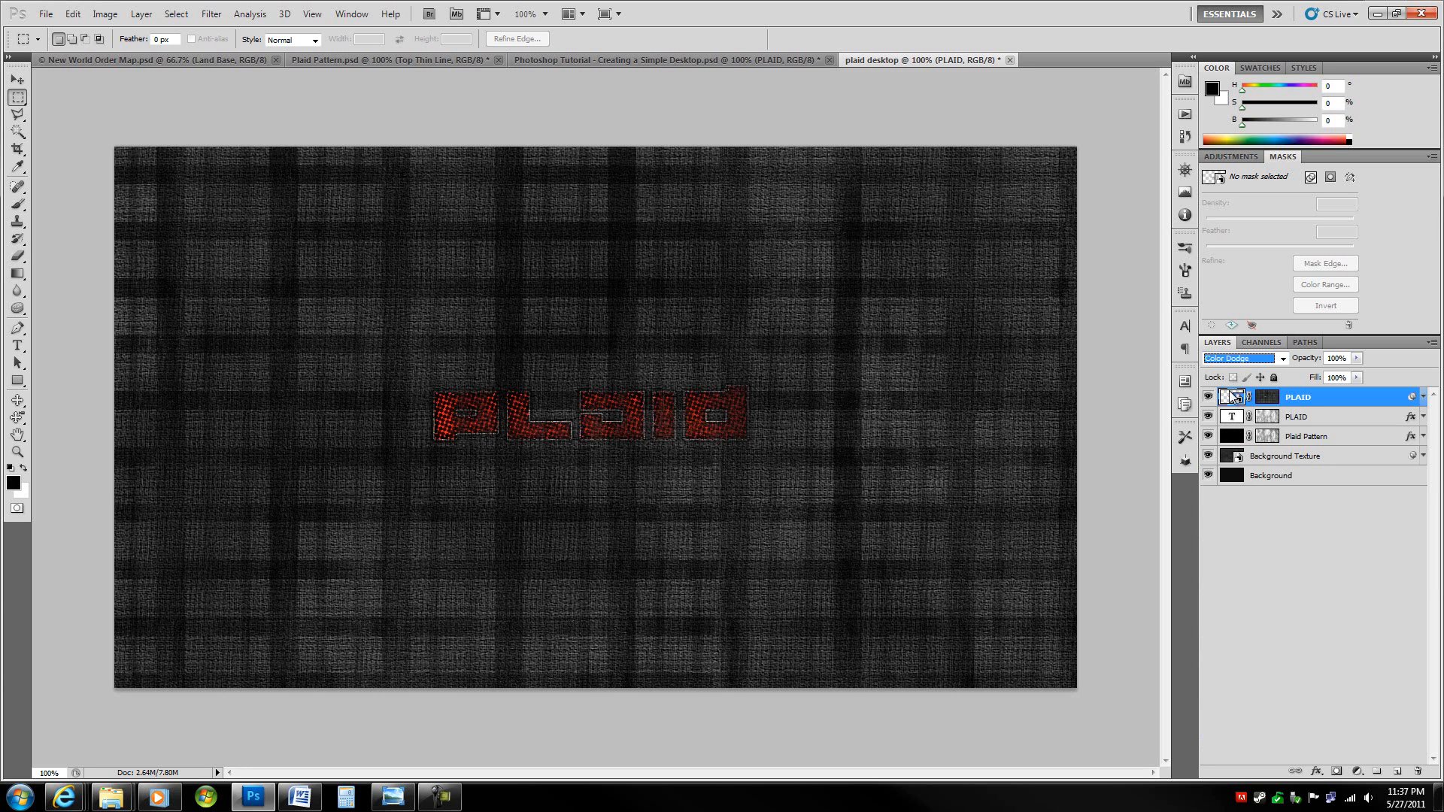
{"action": "key", "text": "Up"}
{"action": "key", "text": "Up"}
{"action": "mouse_move", "coordinate": [1354, 359]}
{"action": "left_mouse_down"}
{"action": "mouse_move", "coordinate": [1342, 373]}
{"action": "mouse_move", "coordinate": [1358, 373]}
{"action": "left_mouse_up"}
{"action": "left_click", "coordinate": [1281, 357]}
{"action": "left_click", "coordinate": [1242, 373]}
Step: Set the upper PLAID layer's opacity to 40%
{"action": "left_click", "coordinate": [1355, 358]}
{"action": "left_click_drag", "start_coordinate": [1316, 373], "coordinate": [1311, 375]}
{"action": "left_click", "coordinate": [1324, 397]}
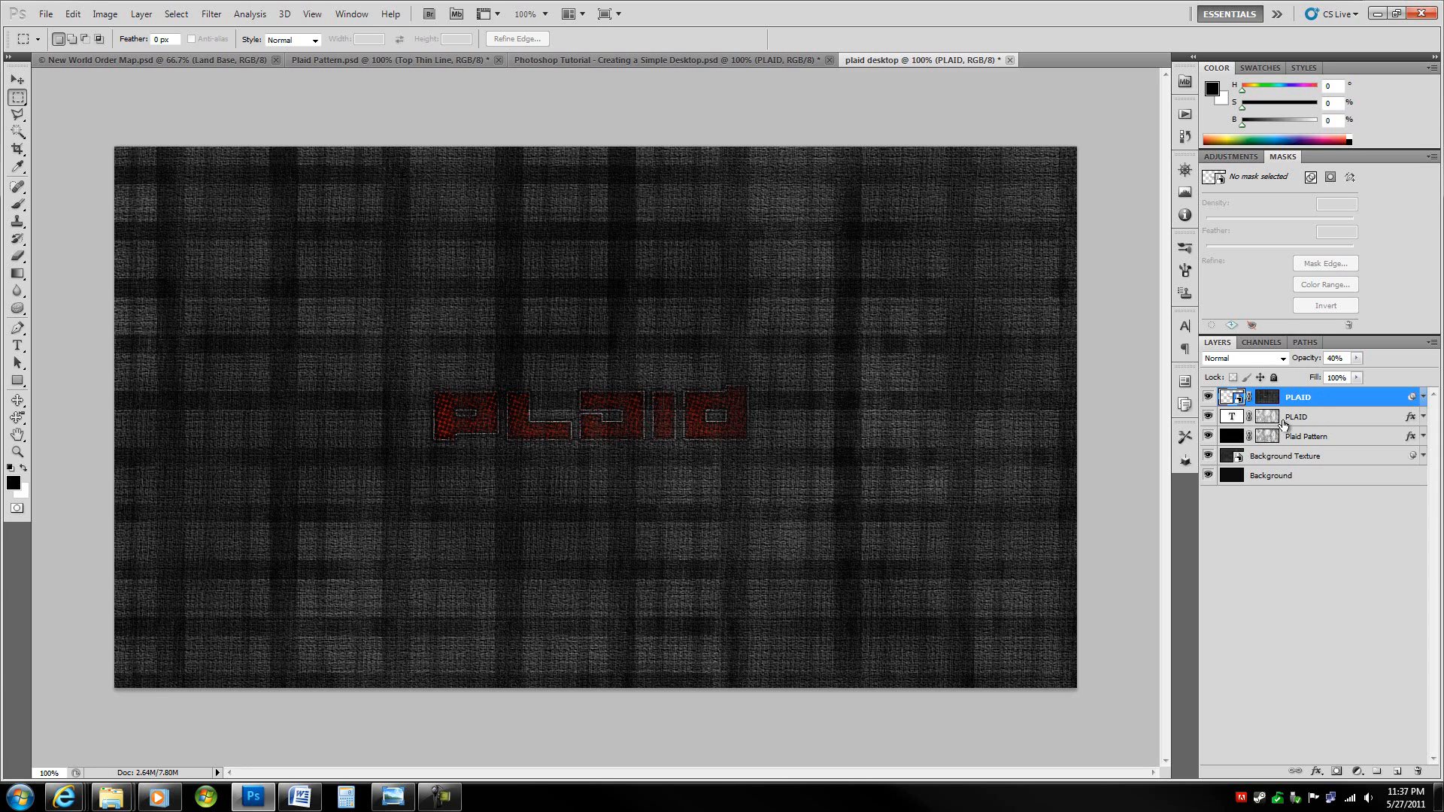
Step: Clip the upper PLAID Smart Object to the PLAID text layer, comparing the text with and without clipping
{"action": "left_click", "coordinate": [1317, 406], "text": "alt"}
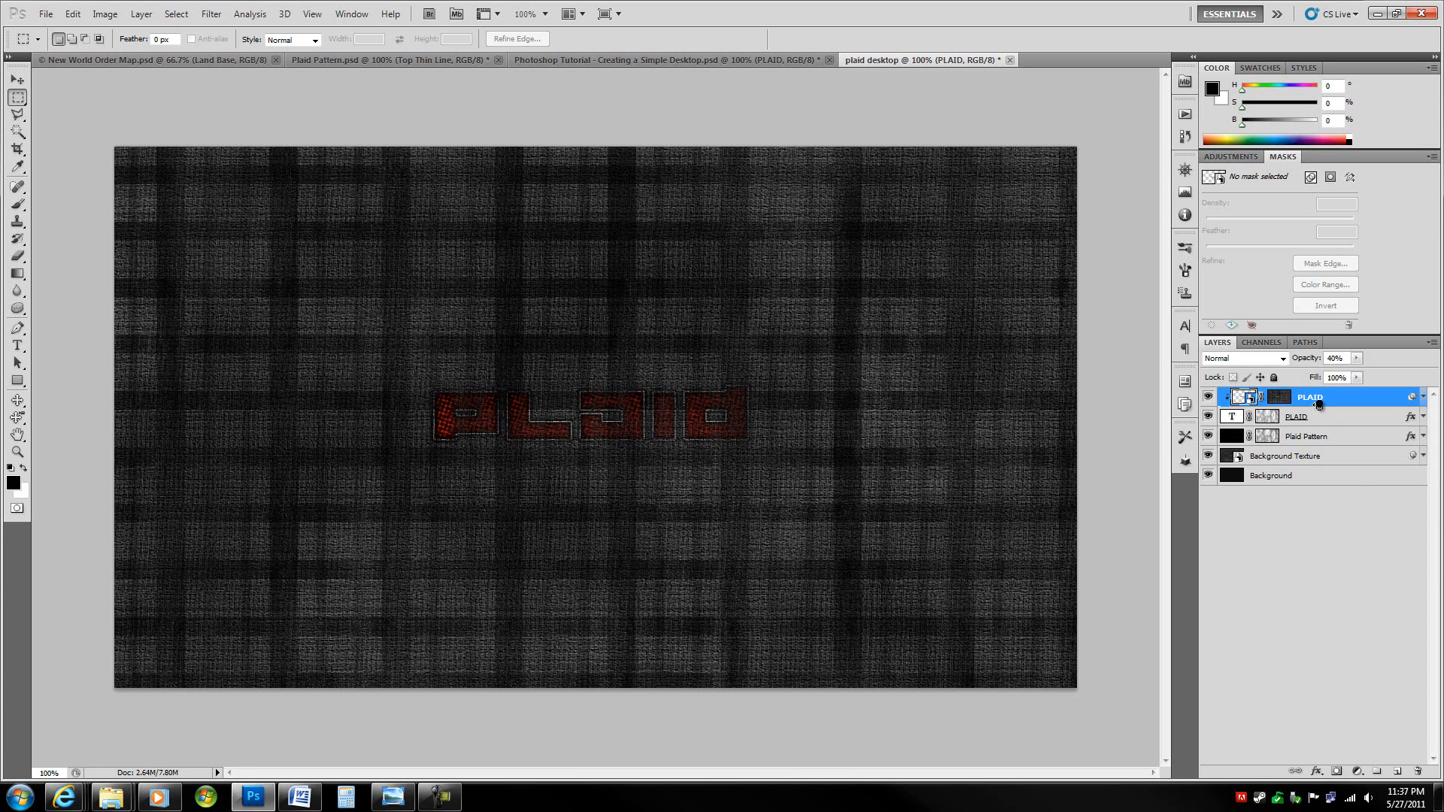
{"action": "left_click", "coordinate": [1318, 406], "text": "alt"}
{"action": "left_click", "coordinate": [1317, 406], "text": "alt"}
{"action": "left_click", "coordinate": [1317, 406], "text": "alt"}
{"action": "left_click", "coordinate": [1334, 407], "text": "alt"}
Step: Review the PLAID text layer's blending options and set the clipped PLAID layer's opacity to 100%
{"action": "double_click", "coordinate": [1343, 418]}
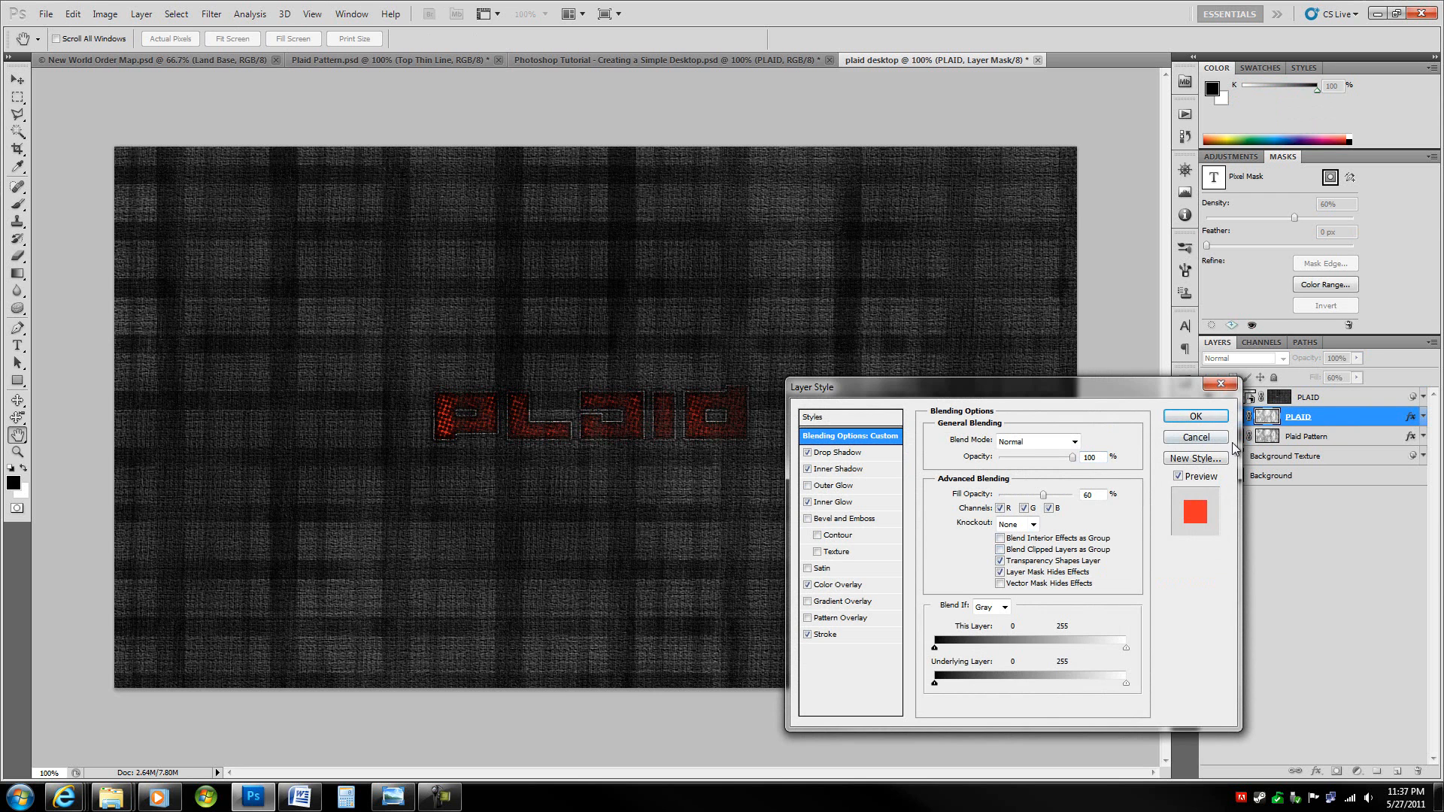
{"action": "left_click", "coordinate": [1220, 419]}
{"action": "left_click", "coordinate": [1344, 401]}
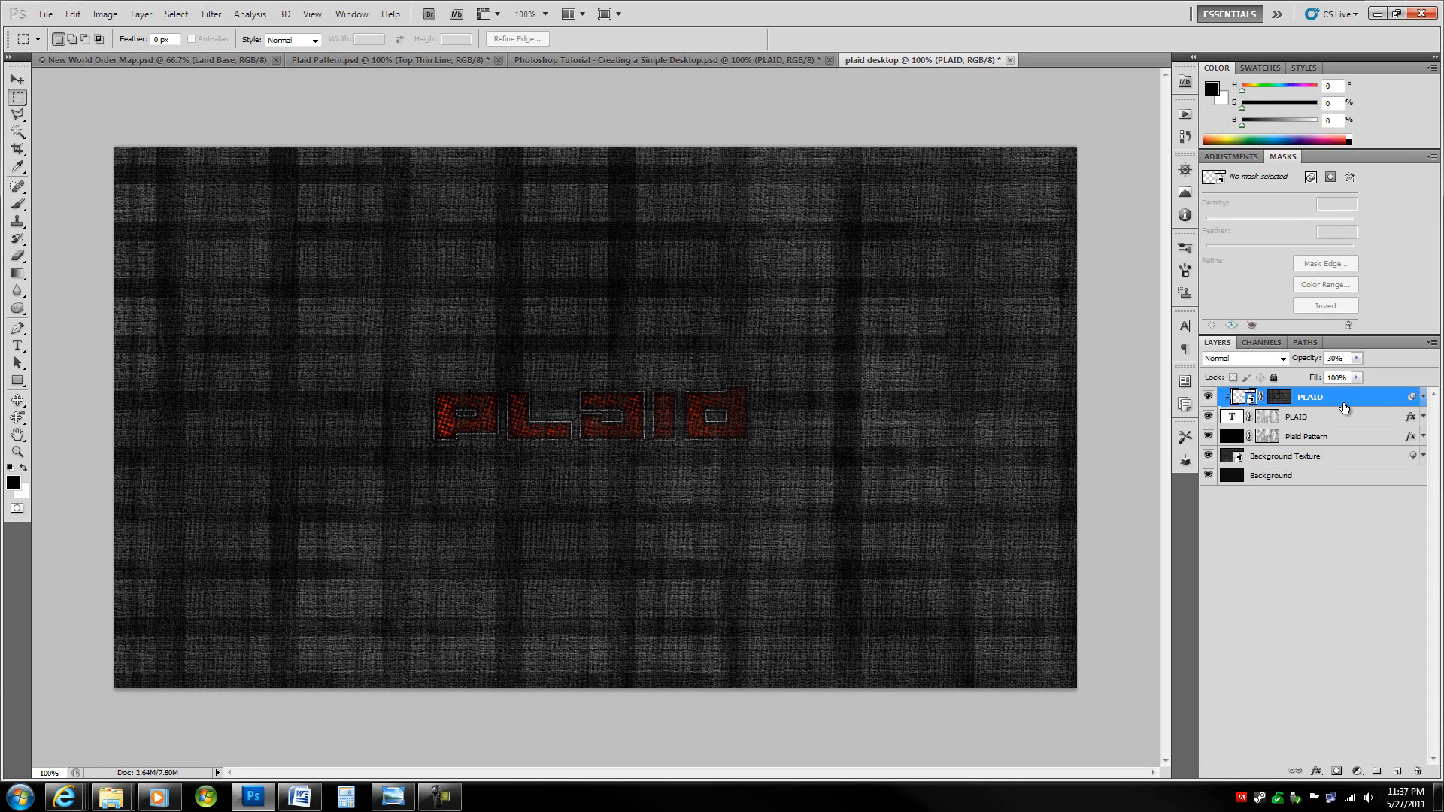
{"action": "key", "text": "0"}
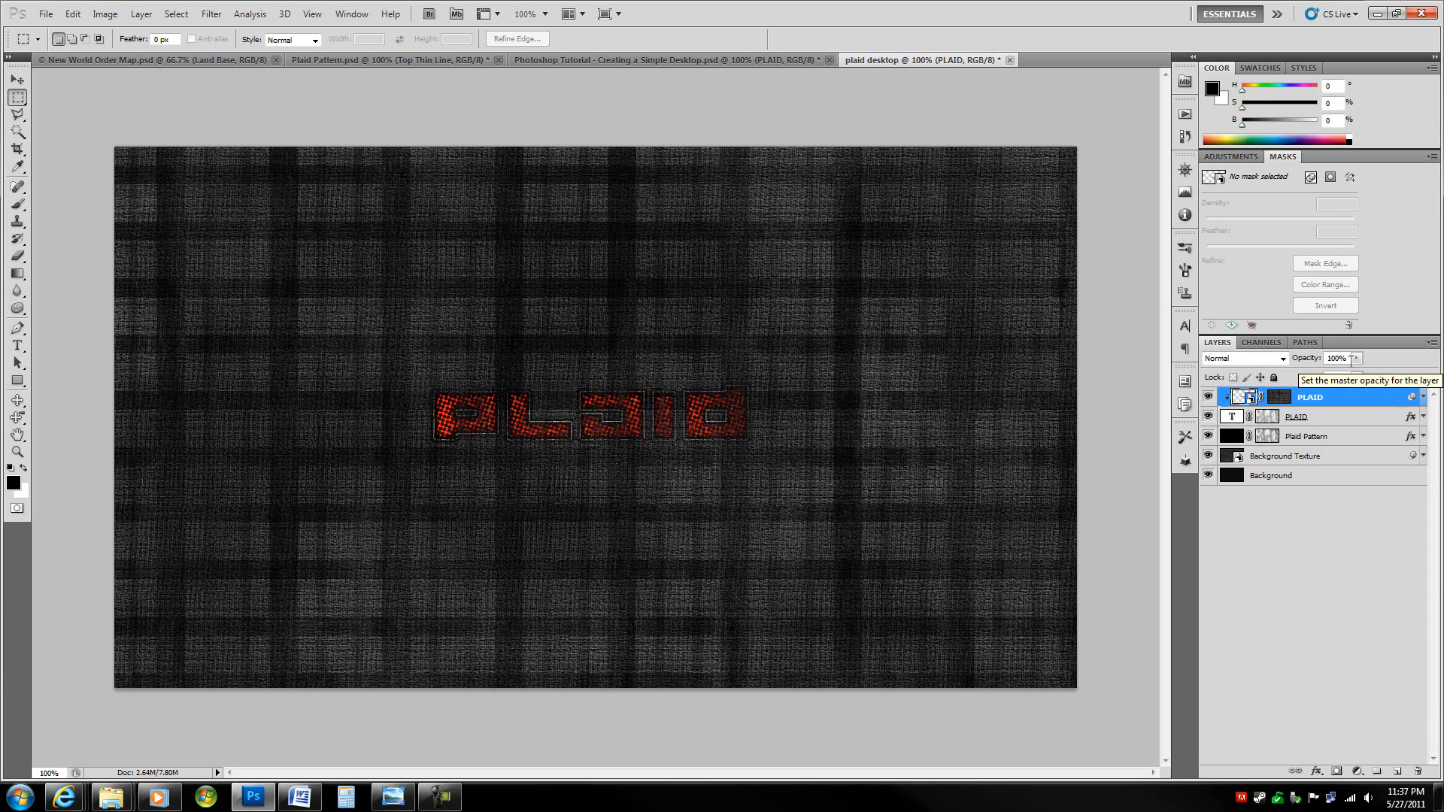
Step: Add a Hue/Saturation adjustment layer named Desat and clip it to the PLAID layers below
{"action": "key", "text": "ctrl+shift+n"}
{"action": "key", "text": "BackSpace"}
{"action": "type", "text": "Desat"}
{"action": "key", "text": "Return"}
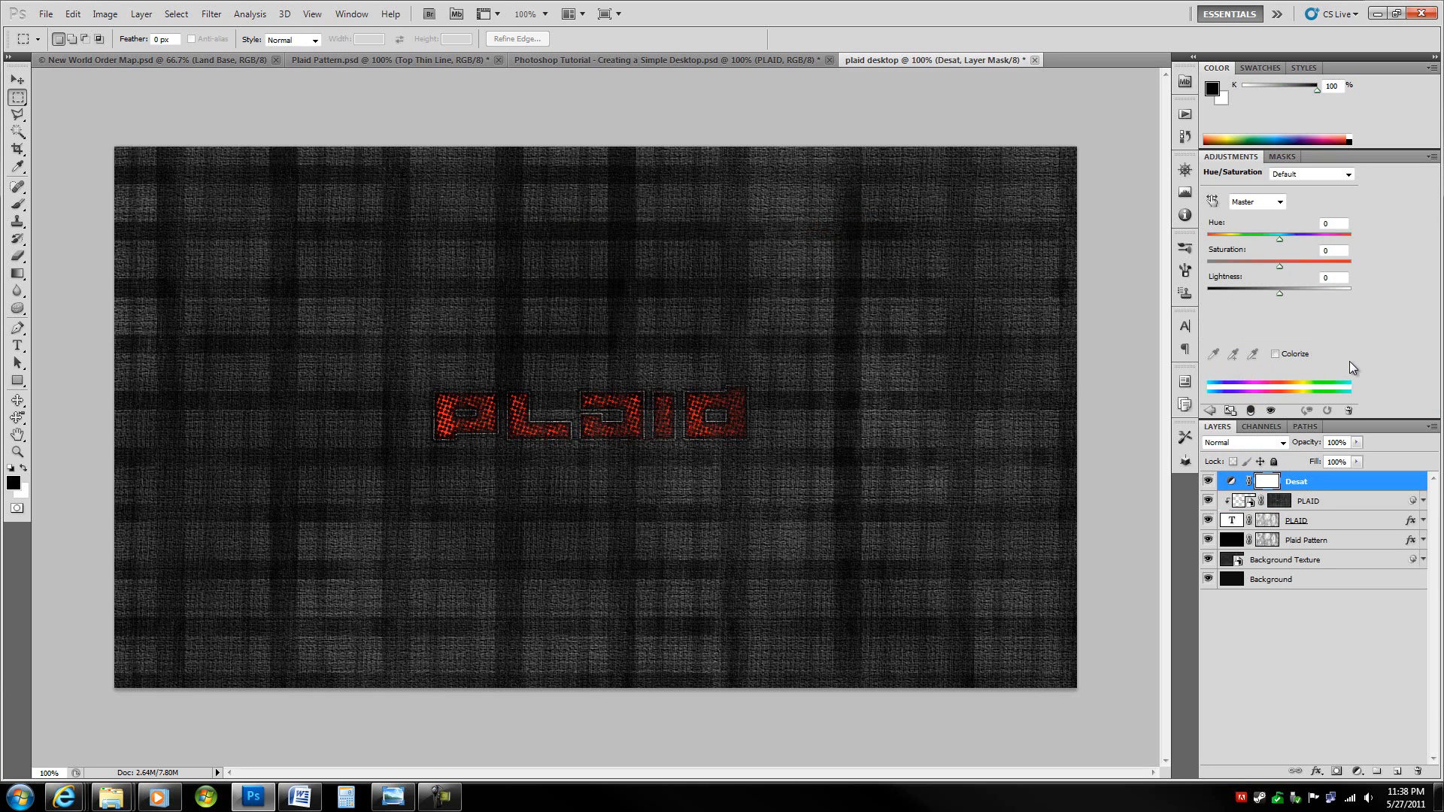
{"action": "left_click", "coordinate": [1329, 491], "text": "alt"}
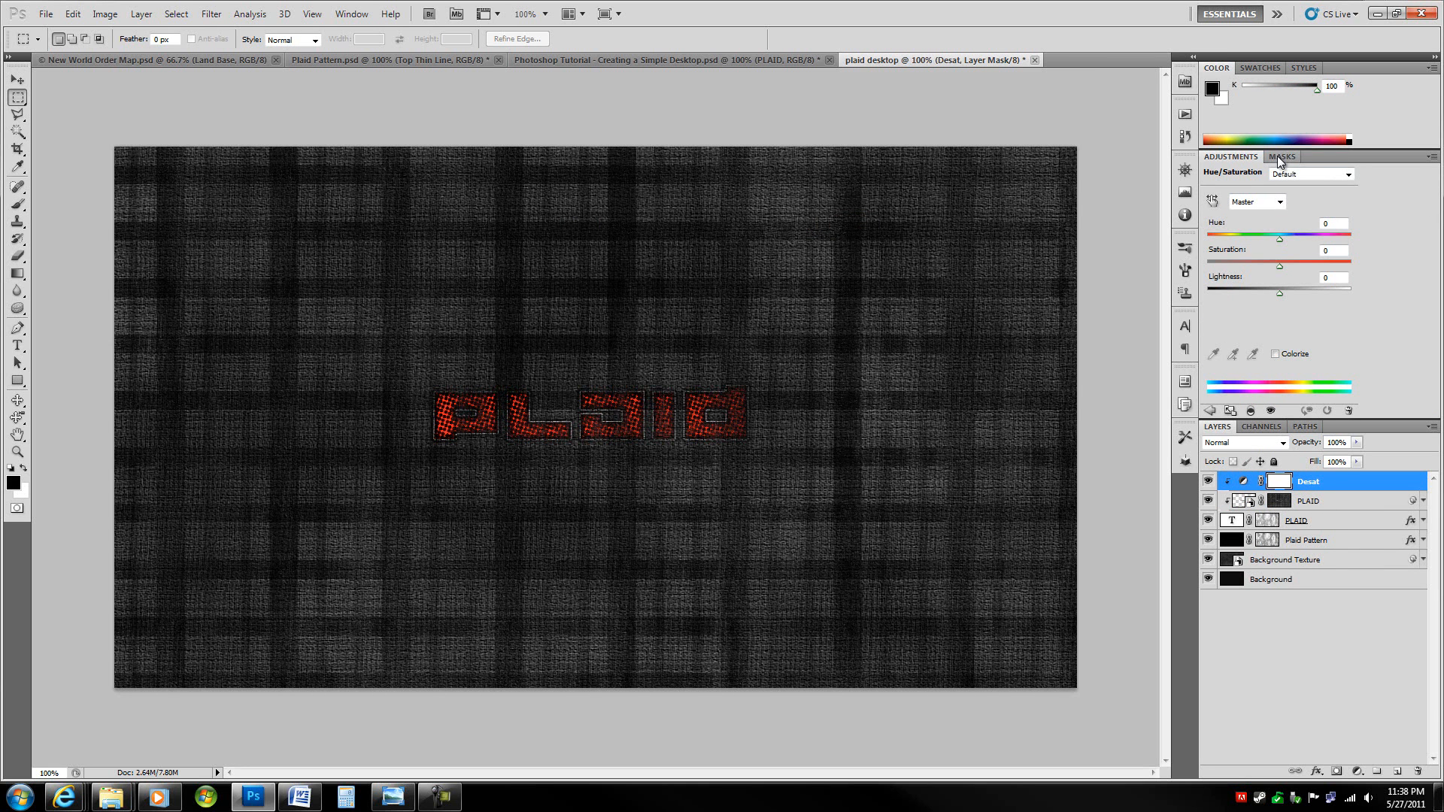
{"action": "left_click", "coordinate": [1229, 412]}
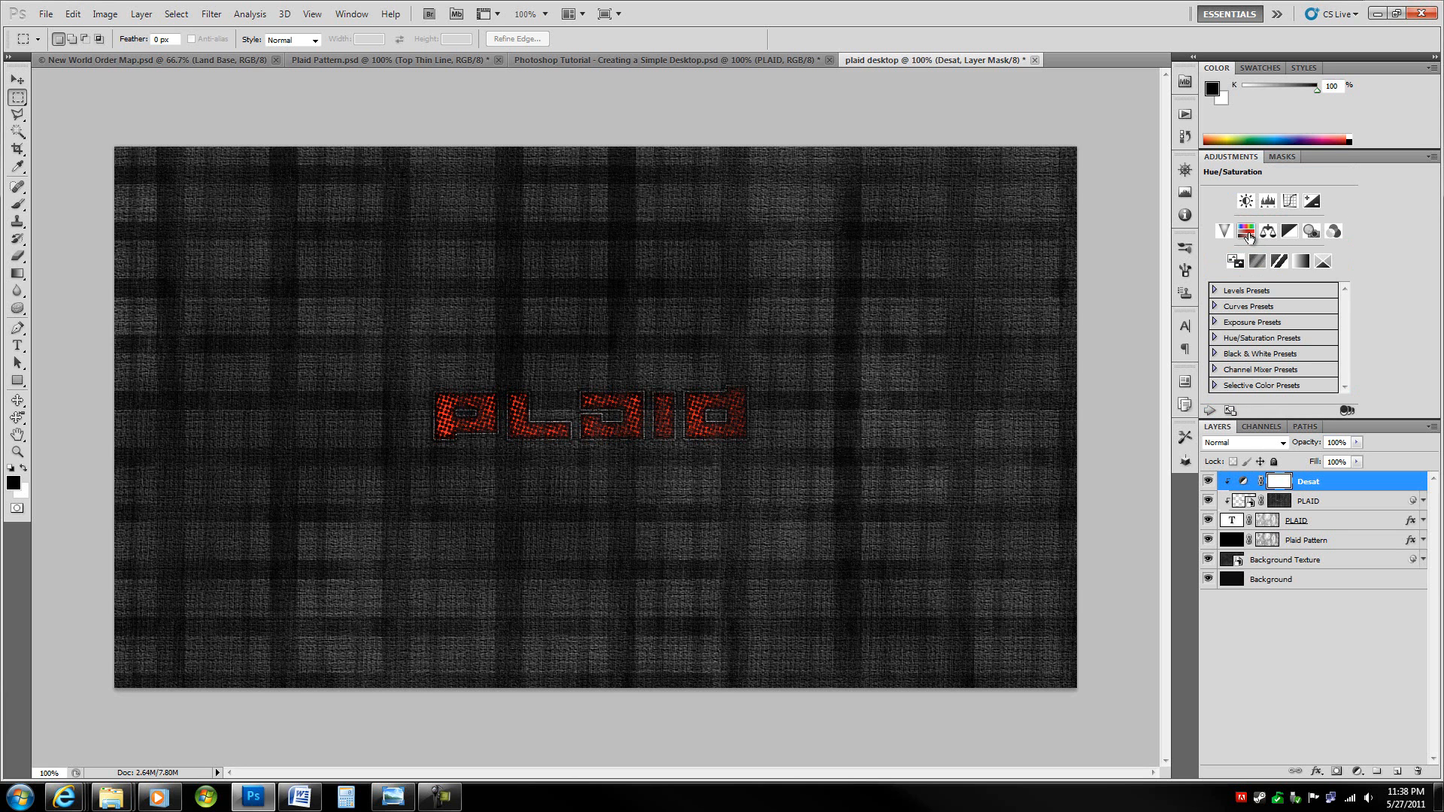
{"action": "left_click", "coordinate": [1340, 489]}
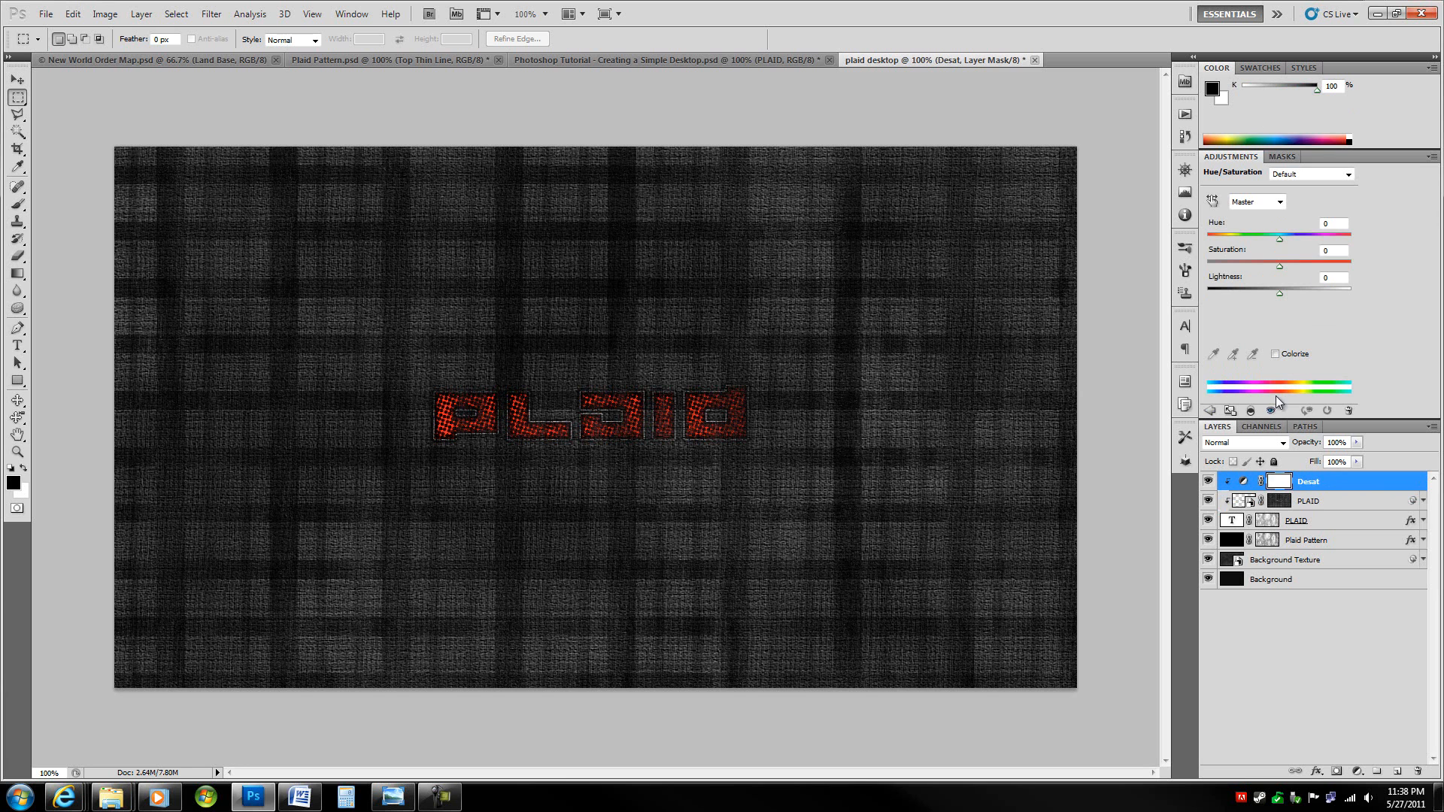
Step: Test the Desat adjustment's saturation across its range and set it to -40
{"action": "left_click", "coordinate": [1345, 254]}
{"action": "key", "text": "shift+Down"}
{"action": "key", "text": "shift+Down"}
{"action": "key", "text": "shift+Down"}
{"action": "key", "text": "shift+Down"}
{"action": "key", "text": "shift+Down"}
{"action": "key", "text": "shift+Down"}
{"action": "key", "text": "shift+Down"}
{"action": "key", "text": "shift+Down"}
{"action": "key", "text": "shift+Down"}
{"action": "key", "text": "shift+Down"}
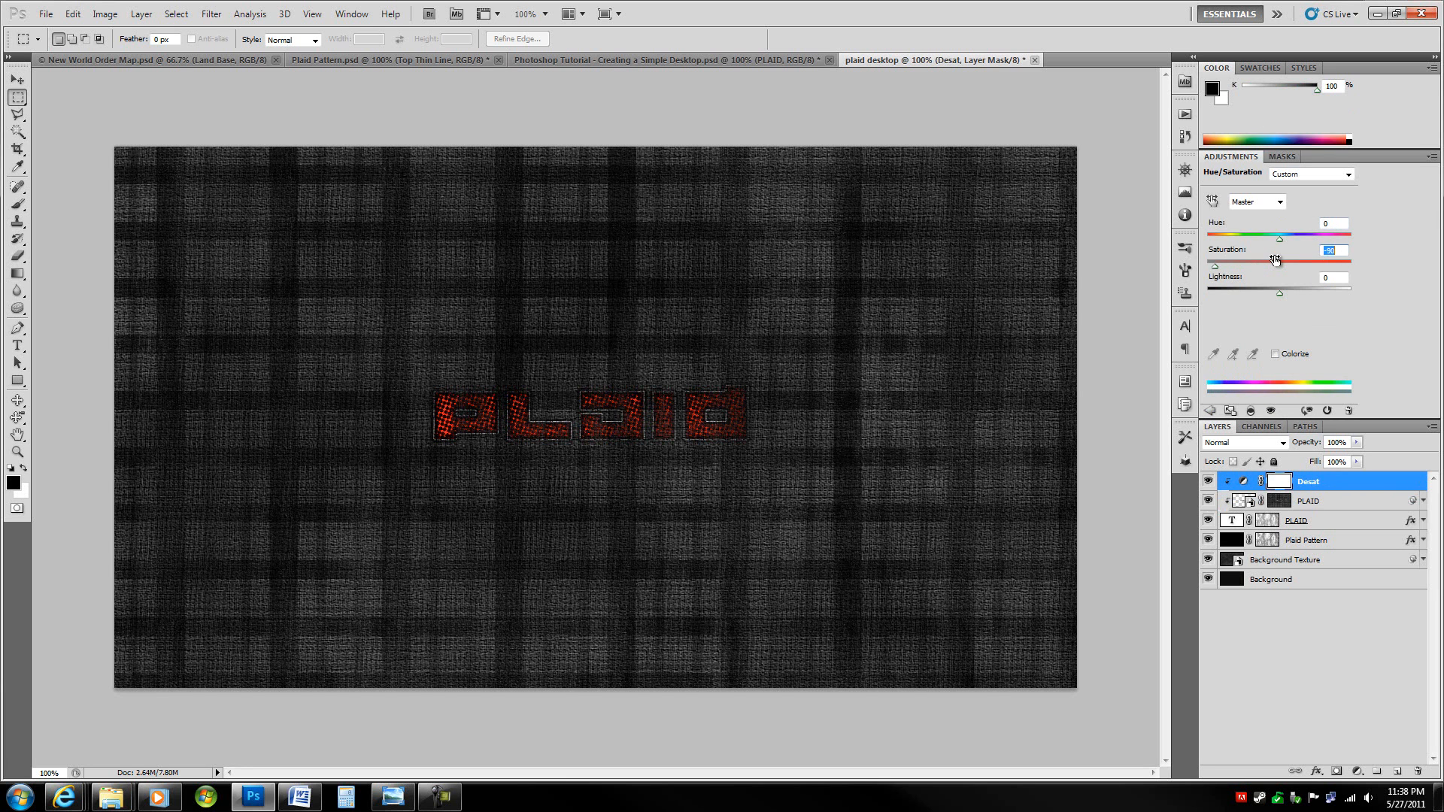
{"action": "key", "text": "shift+Up"}
{"action": "key", "text": "shift+Up"}
{"action": "key", "text": "shift+Up"}
{"action": "key", "text": "shift+Up"}
{"action": "key", "text": "shift+Up"}
{"action": "key", "text": "shift+Up"}
{"action": "key", "text": "shift+Up"}
{"action": "key", "text": "shift+Up"}
{"action": "key", "text": "shift+Up"}
{"action": "key", "text": "shift+Up"}
{"action": "key", "text": "shift+Up"}
{"action": "key", "text": "shift+Down"}
{"action": "key", "text": "shift+Down"}
{"action": "key", "text": "shift+Down"}
{"action": "key", "text": "shift+Down"}
{"action": "key", "text": "shift+Down"}
{"action": "key", "text": "shift+Down"}
{"action": "key", "text": "shift+Down"}
{"action": "key", "text": "shift+Down"}
{"action": "key", "text": "shift+Down"}
{"action": "key", "text": "shift+Down"}
{"action": "key", "text": "shift+Down"}
{"action": "key", "text": "shift+Up"}
{"action": "key", "text": "shift+Up"}
{"action": "key", "text": "shift+Up"}
{"action": "key", "text": "shift+Up"}
{"action": "key", "text": "shift+Up"}
{"action": "key", "text": "shift+Up"}
Step: Test darker lightness values on the Desat adjustment, reducing it to about -30
{"action": "key", "text": "Tab"}
{"action": "key", "text": "shift+Down"}
{"action": "key", "text": "shift+Down"}
{"action": "key", "text": "shift+Down"}
{"action": "key", "text": "shift+Down"}
{"action": "key", "text": "shift+Down"}
{"action": "key", "text": "shift+Down"}
{"action": "key", "text": "shift+Up"}
{"action": "key", "text": "shift+Up"}
{"action": "key", "text": "shift+Up"}
{"action": "key", "text": "shift+Up"}
{"action": "key", "text": "shift+Up"}
{"action": "key", "text": "shift+Up"}
{"action": "key", "text": "shift+Down"}
{"action": "key", "text": "shift+Down"}
{"action": "key", "text": "shift+Down"}
{"action": "key", "text": "shift+Down"}
{"action": "key", "text": "shift+Down"}
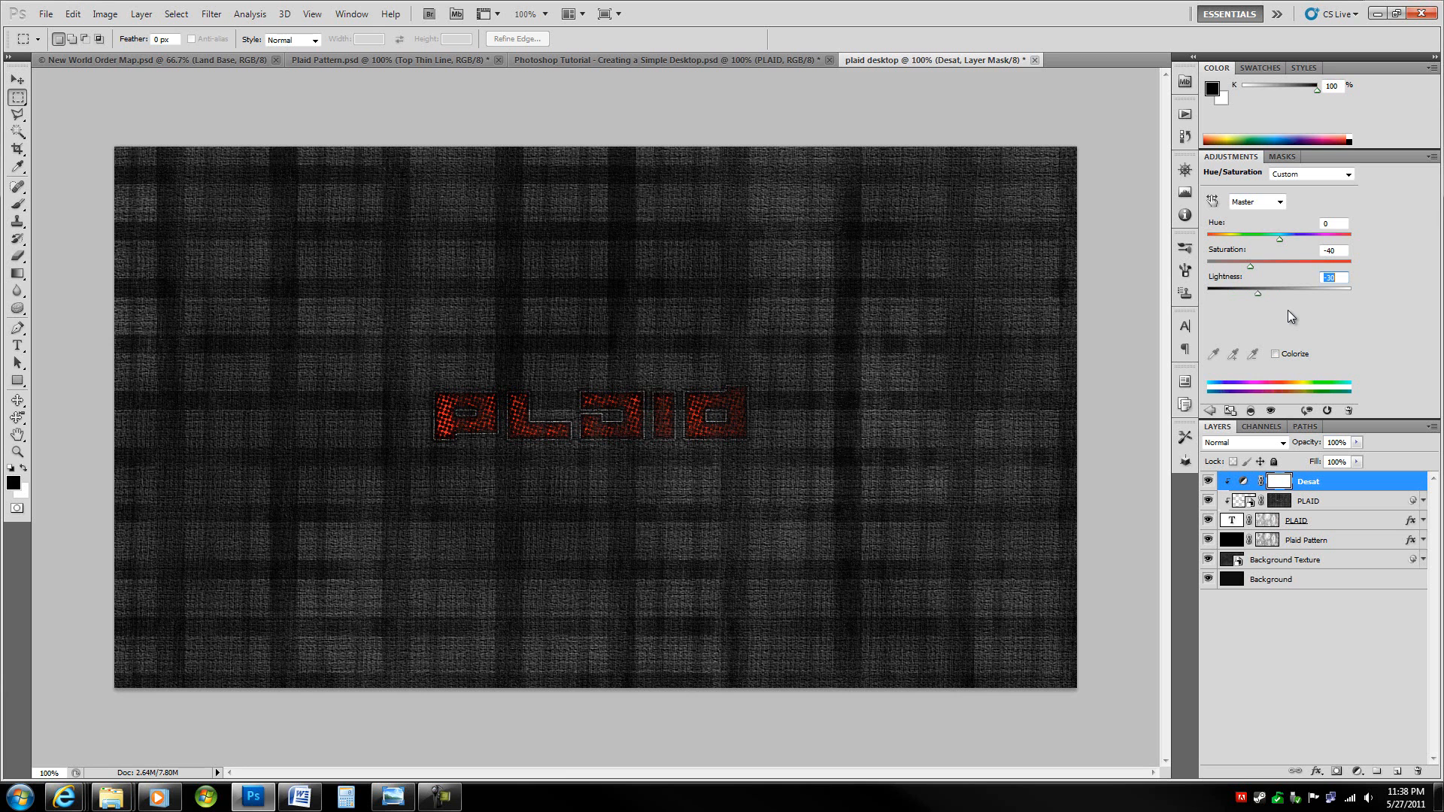
{"action": "key", "text": "shift+Up"}
Step: Invert the clipped PLAID Smart Object's layer mask and inspect the mask on its own
{"action": "left_click", "coordinate": [1359, 508]}
{"action": "left_click", "coordinate": [1281, 503]}
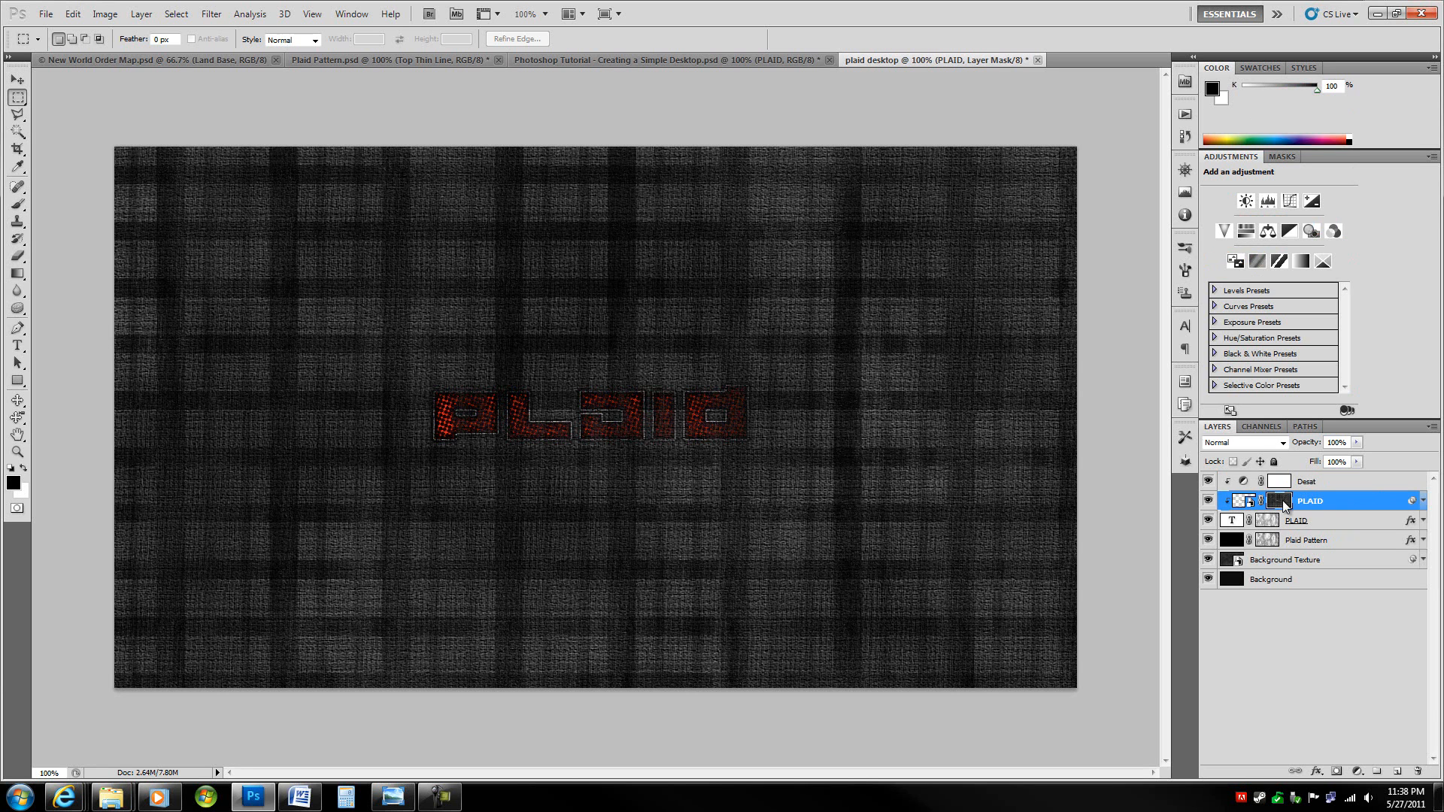
{"action": "key", "text": "ctrl+i"}
{"action": "key", "text": "ctrl+i"}
{"action": "key", "text": "ctrl+i"}
{"action": "left_click", "coordinate": [1282, 505], "text": "alt"}
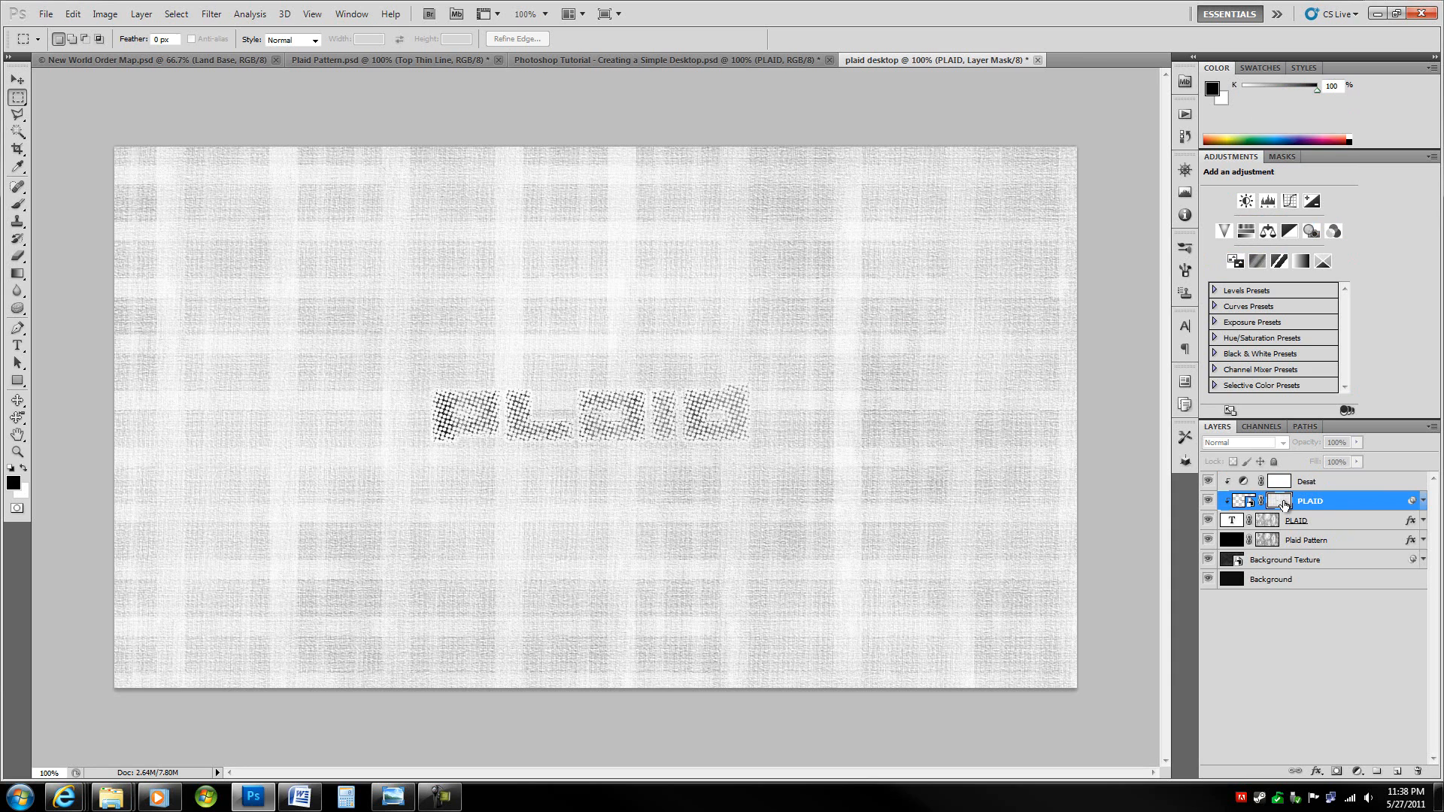
{"action": "left_click", "coordinate": [1283, 504], "text": "alt"}
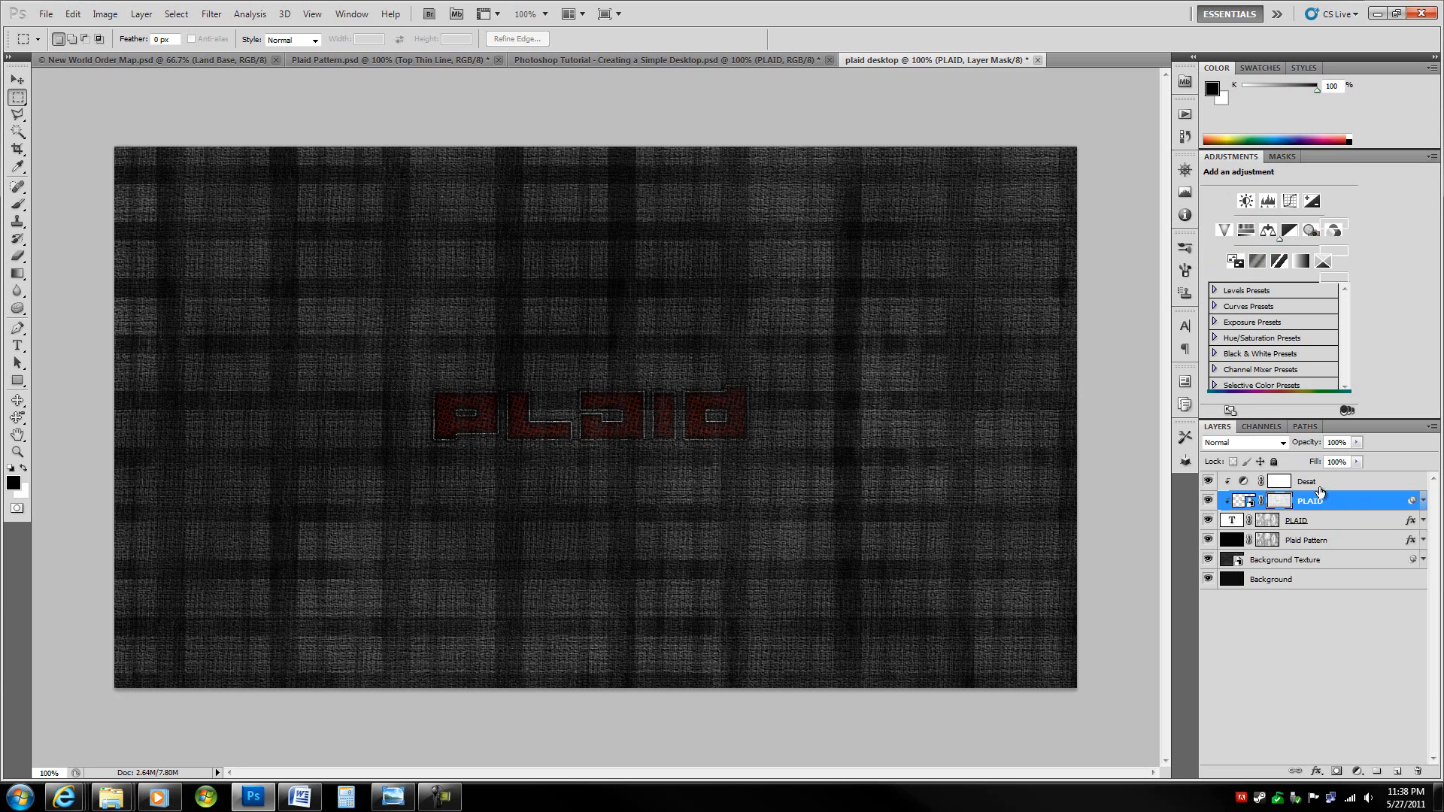
Step: Compare the text with and without the Desat adjustment layer, then delete that layer
{"action": "left_click", "coordinate": [1318, 485]}
{"action": "left_click", "coordinate": [1208, 482]}
{"action": "left_click", "coordinate": [1208, 482]}
{"action": "key", "text": "Delete"}
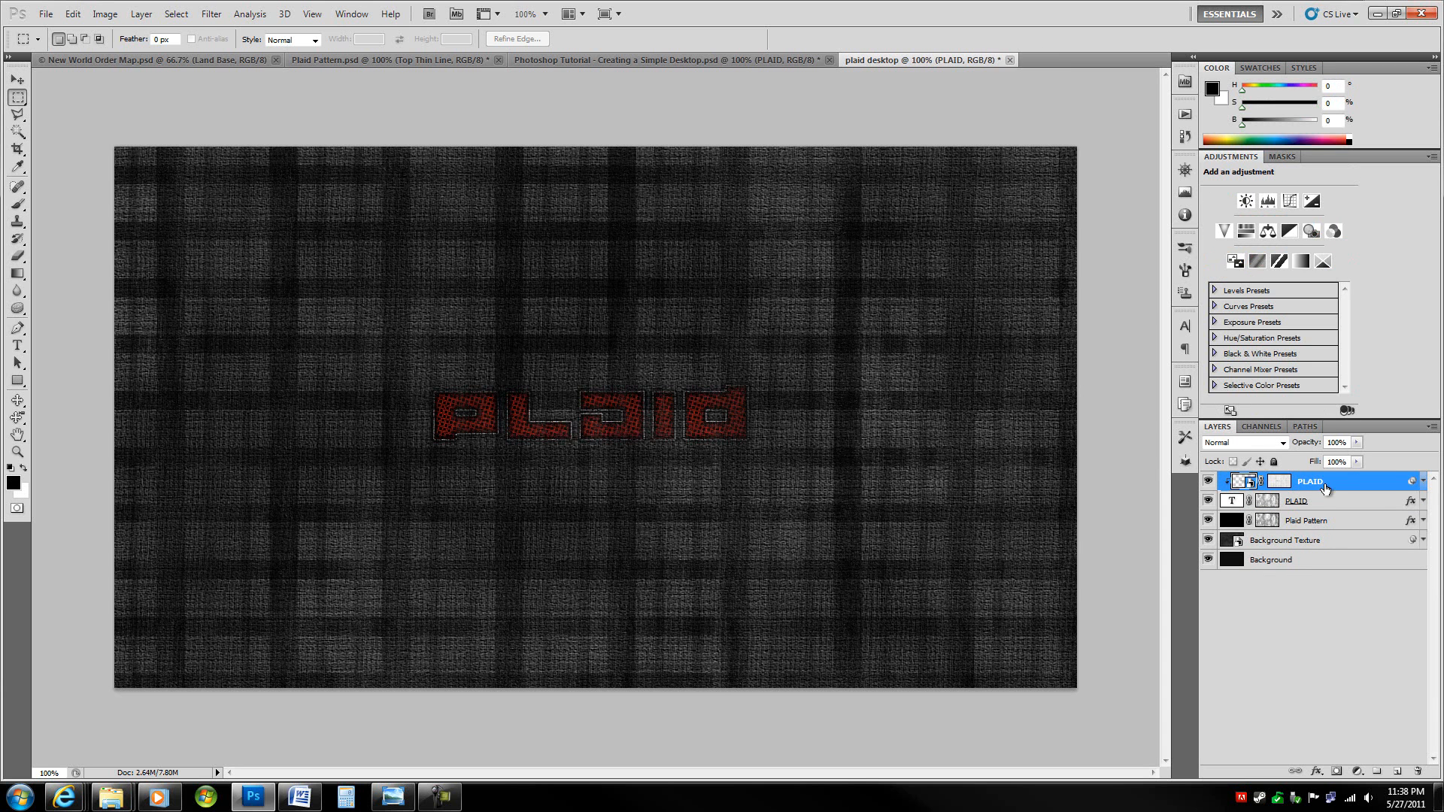
Step: Delete the Color Halftone smart filter from the clipped PLAID Smart Object
{"action": "left_click", "coordinate": [1277, 485]}
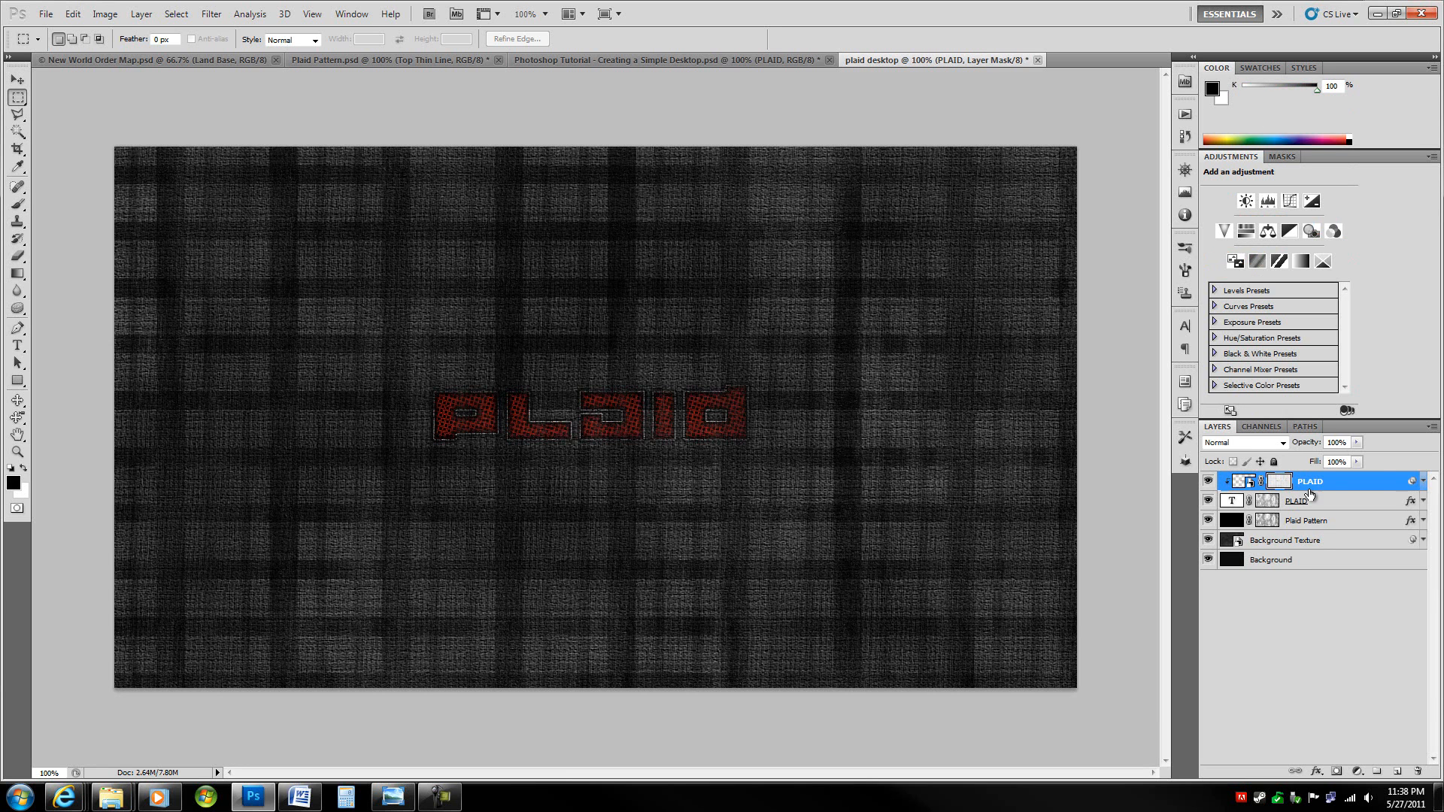
{"action": "left_click", "coordinate": [1422, 482]}
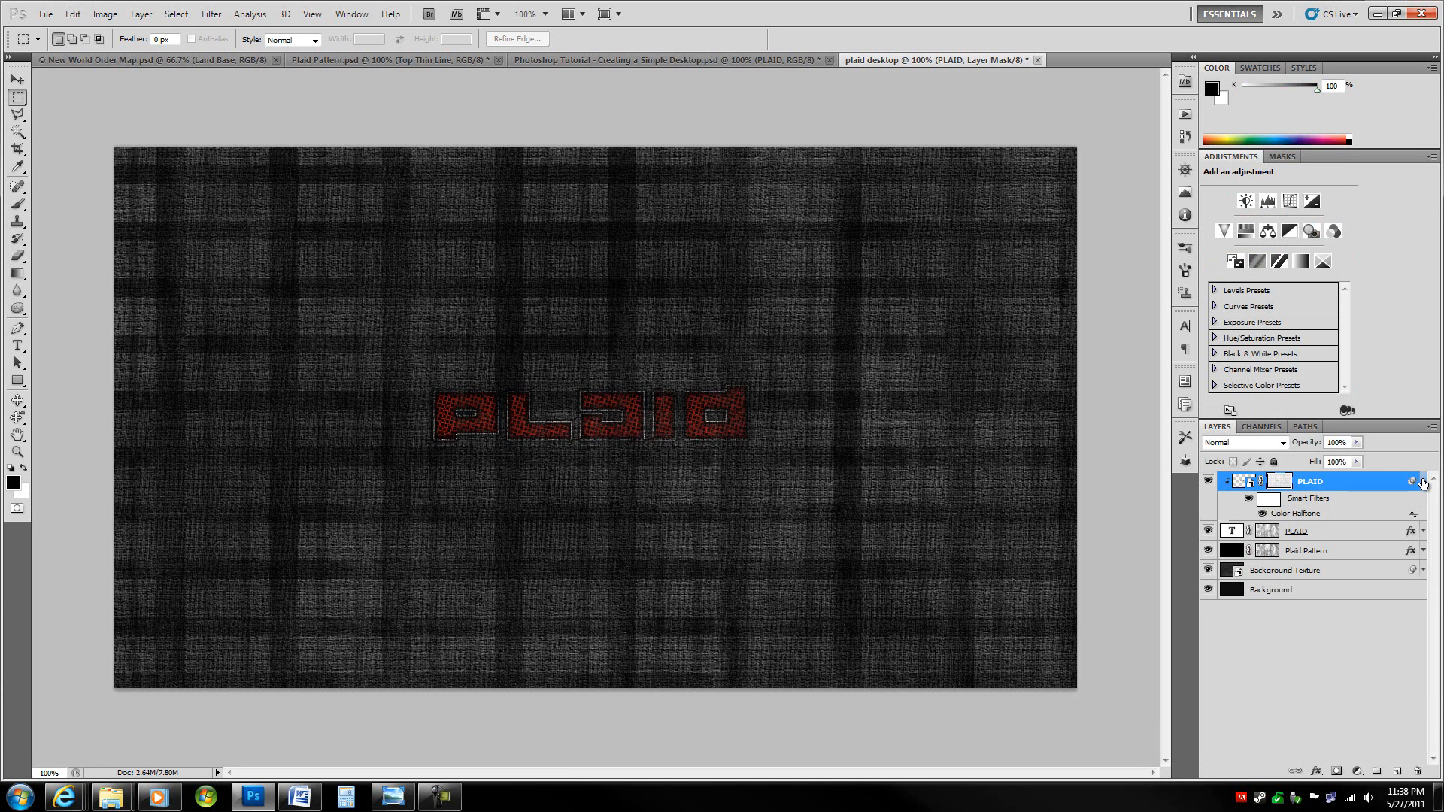
{"action": "right_click", "coordinate": [1289, 513]}
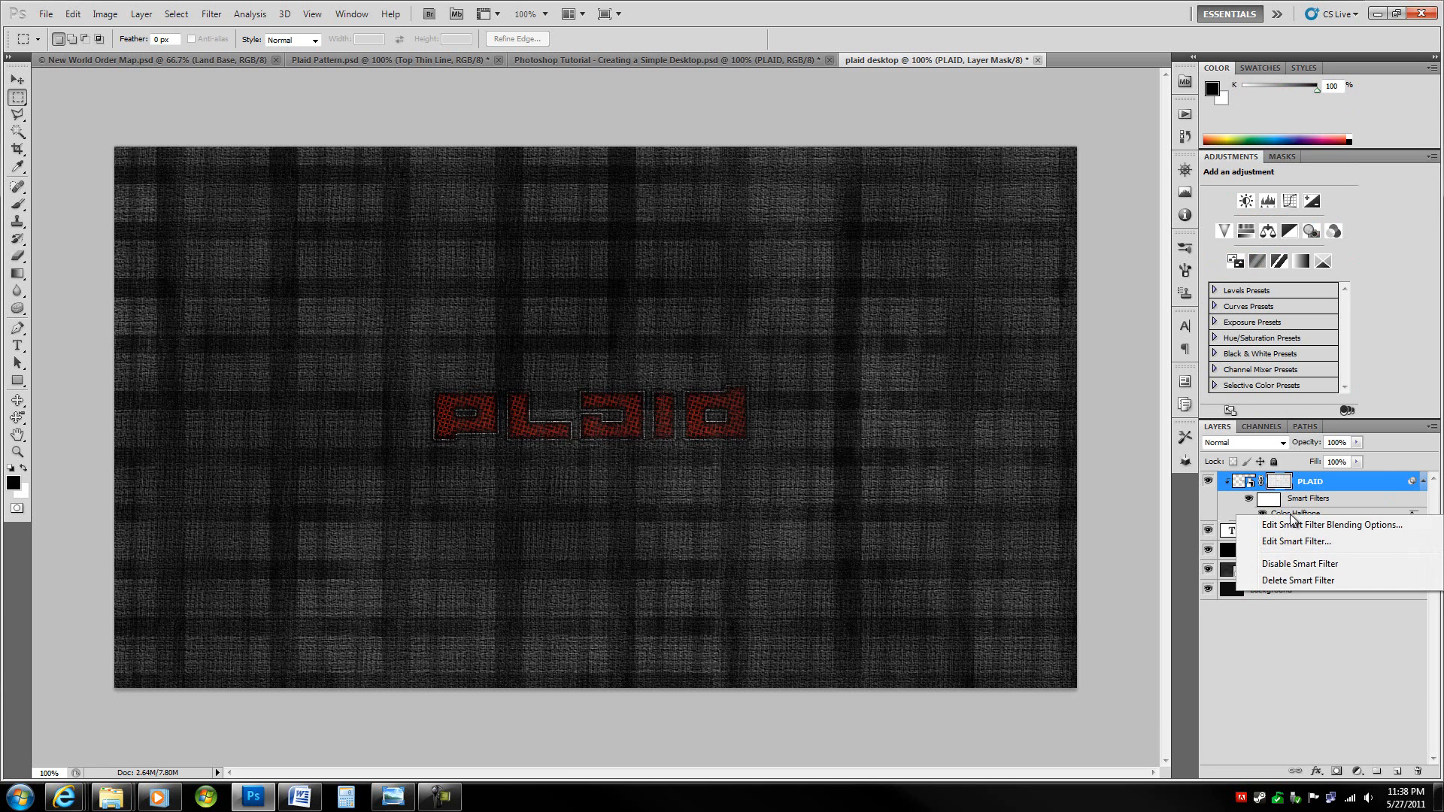
{"action": "left_click", "coordinate": [1295, 582]}
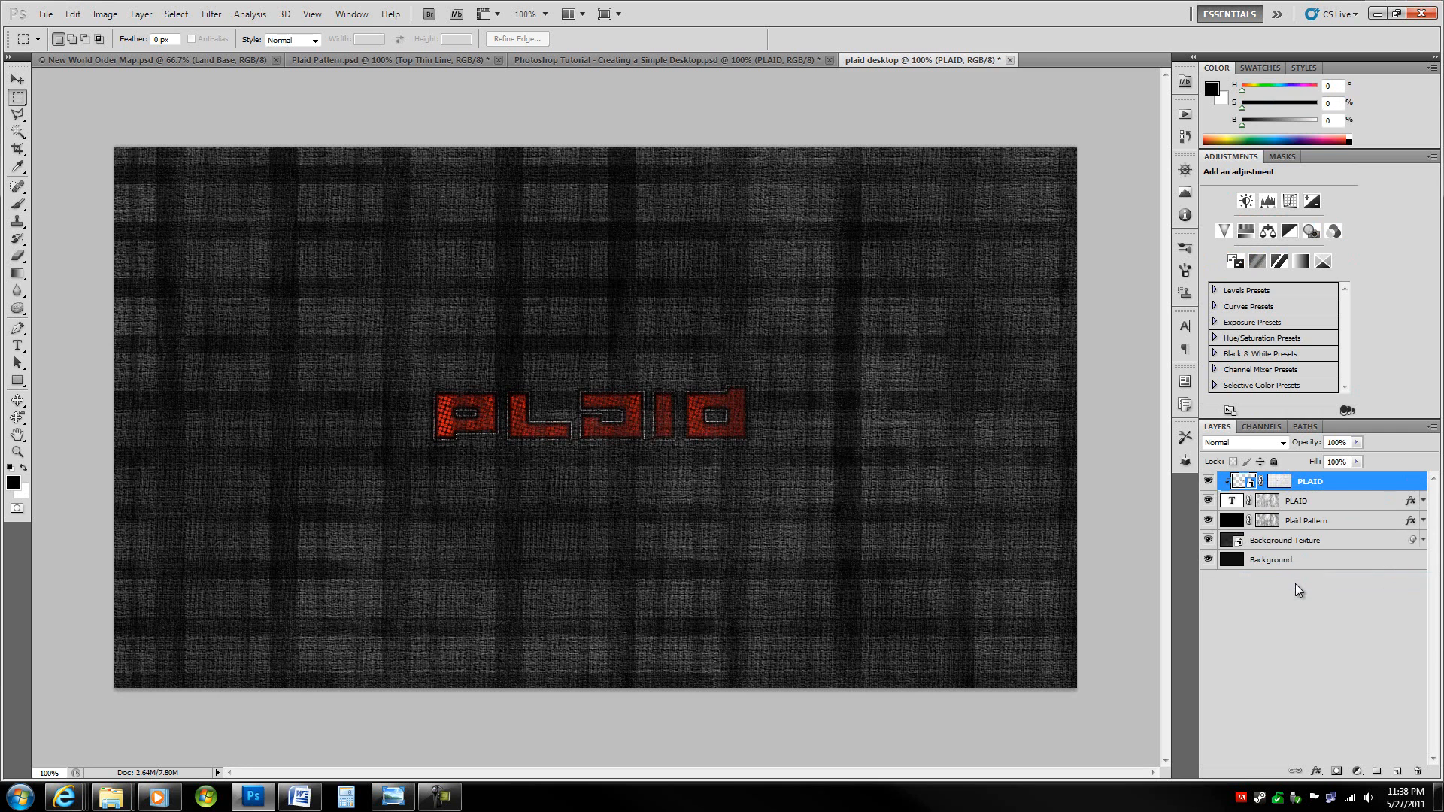
Step: Invert the PLAID Smart Object's layer mask and release the layer from its clipping mask
{"action": "left_click", "coordinate": [1279, 484]}
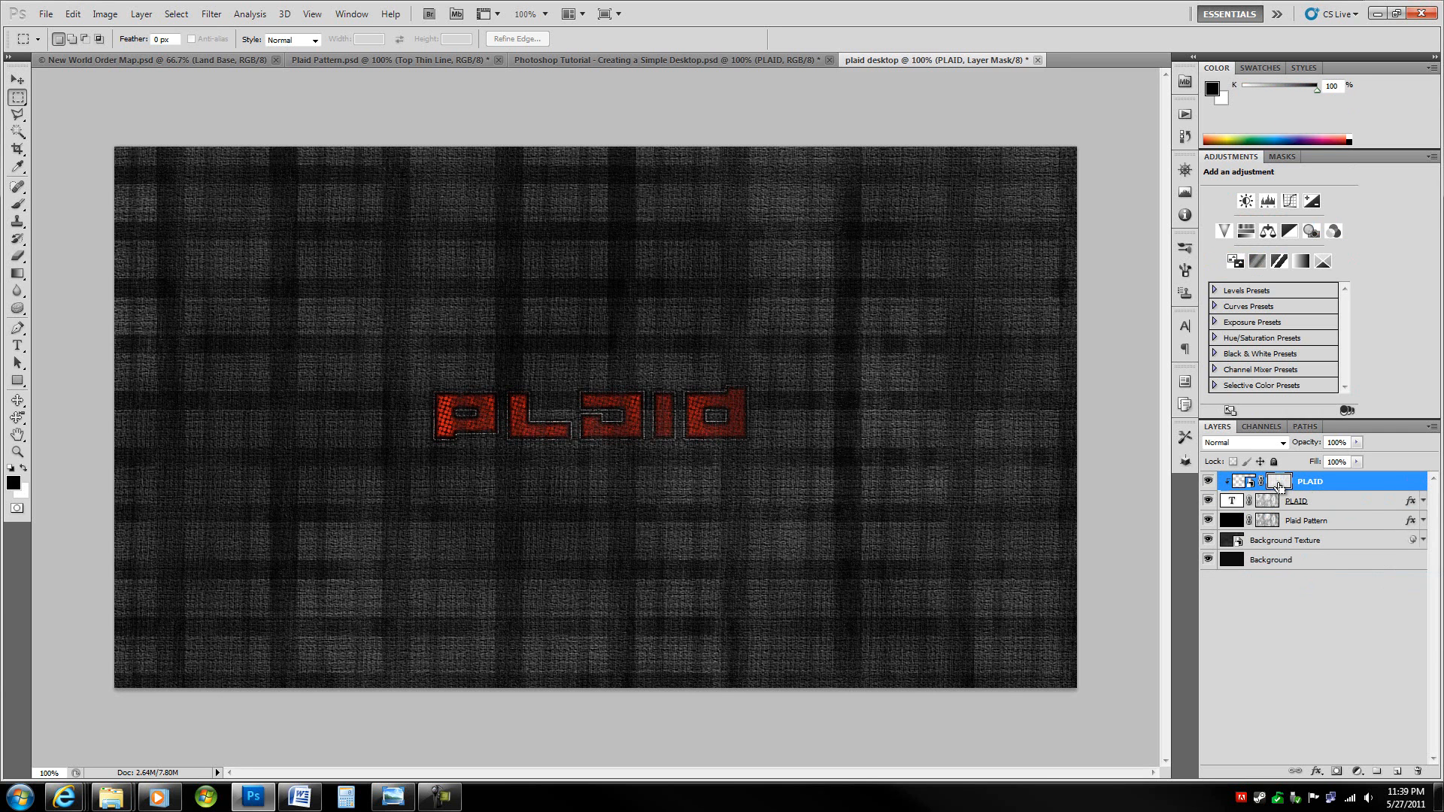
{"action": "key", "text": "ctrl+i"}
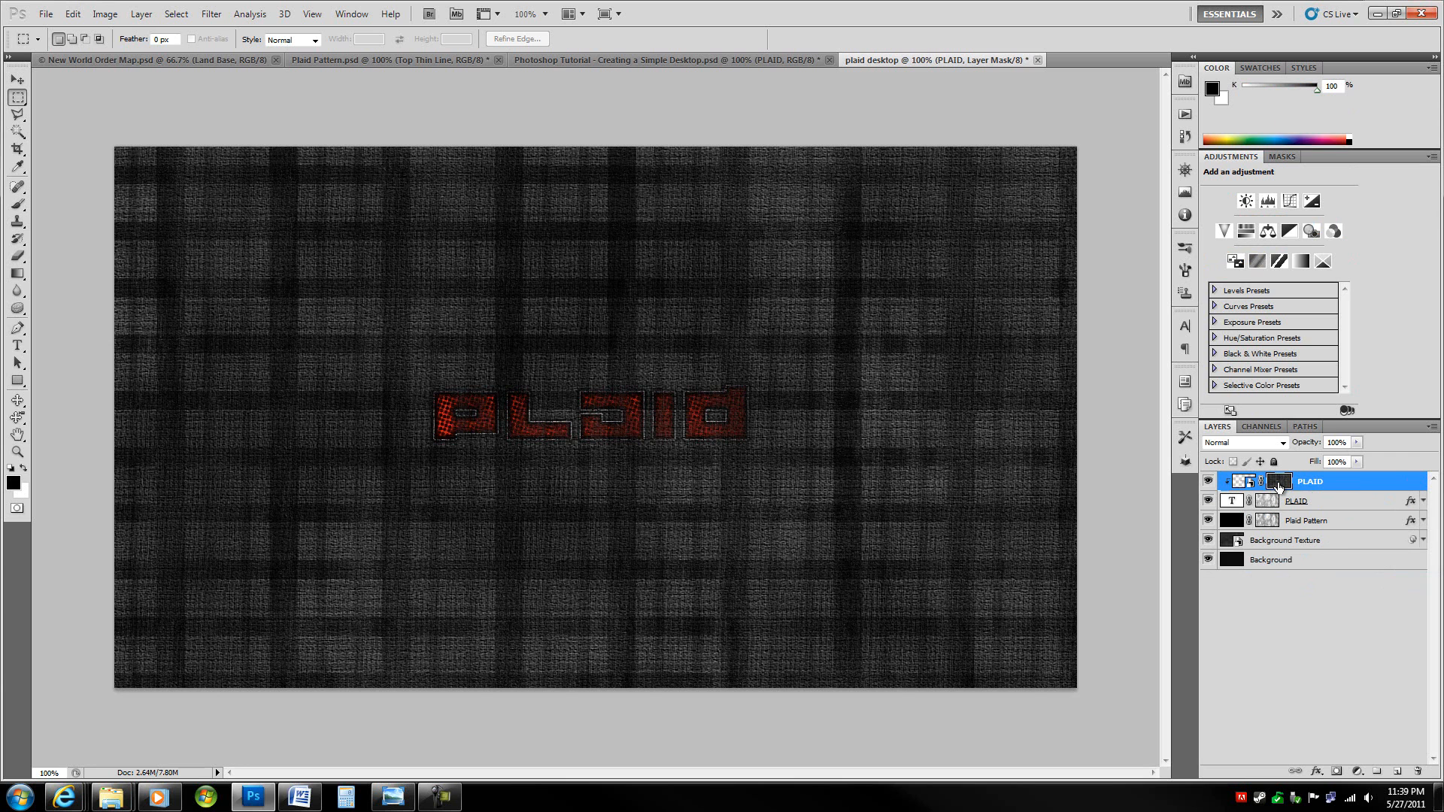
{"action": "key", "text": "6"}
{"action": "left_click", "coordinate": [1245, 481]}
{"action": "left_click", "coordinate": [1350, 491], "text": "alt"}
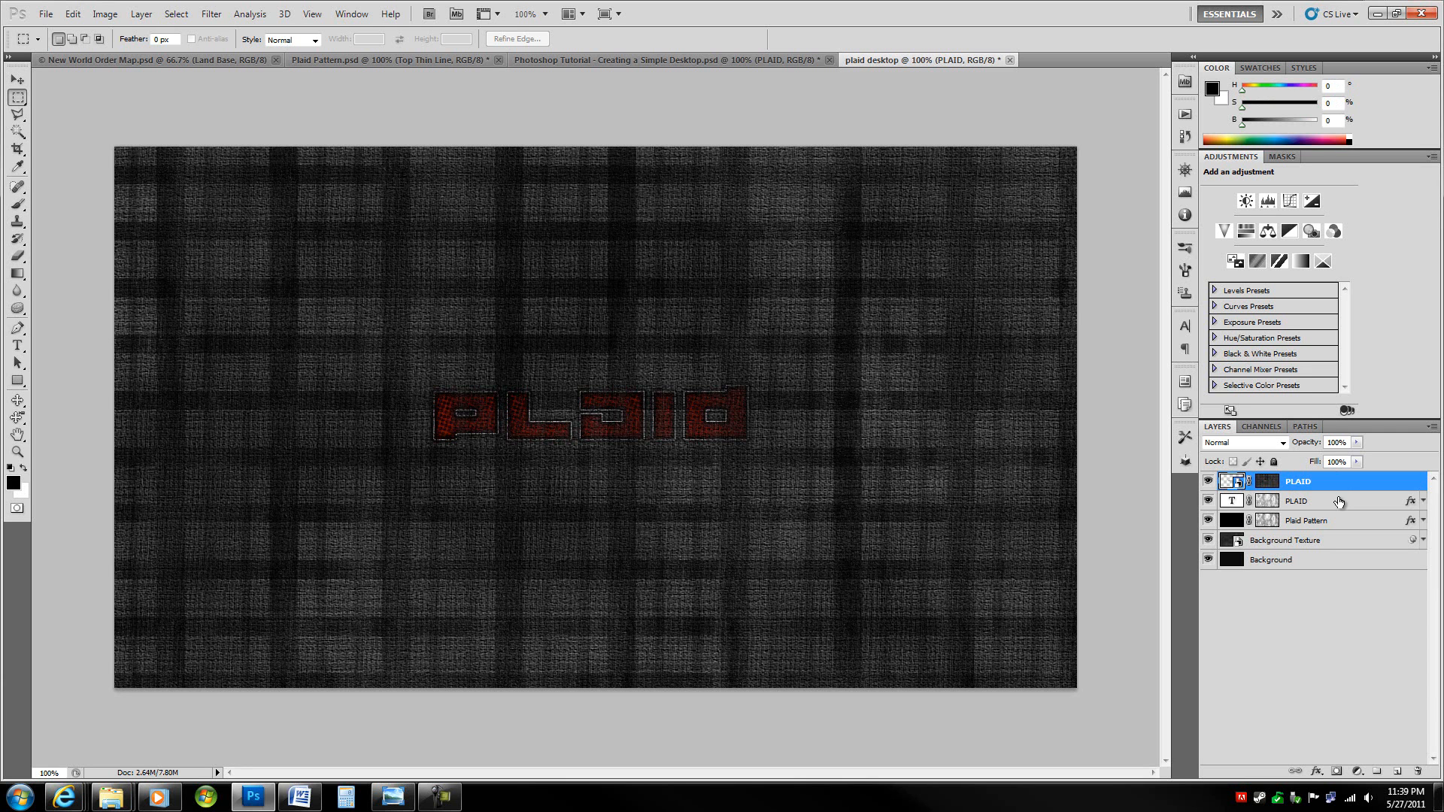
{"action": "left_click", "coordinate": [1347, 490], "text": "alt"}
{"action": "left_click", "coordinate": [1348, 490], "text": "alt"}
Step: Stamp all visible layers into a new layer on top and rename it "Blur"
{"action": "key", "text": "ctrl+shift+alt+e"}
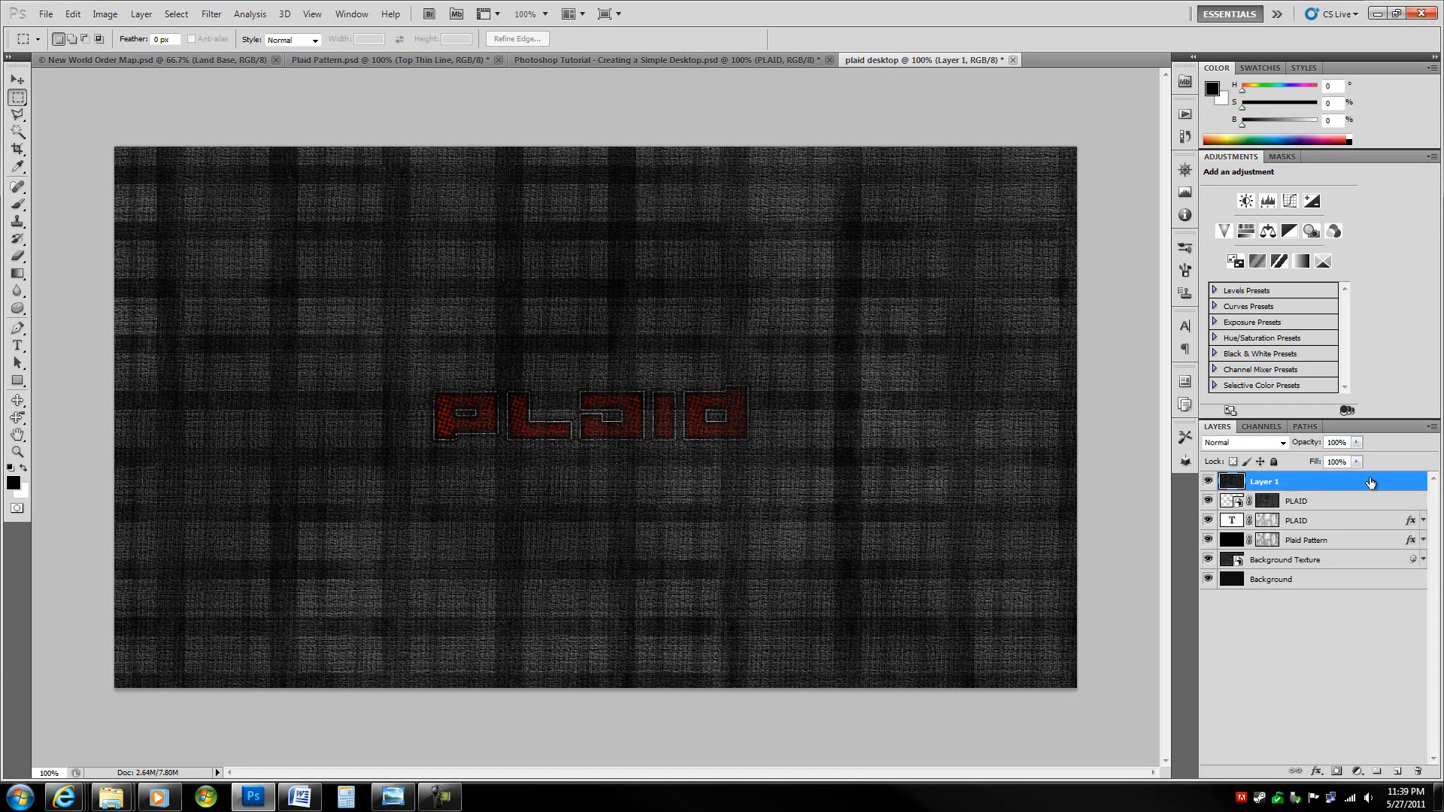
{"action": "key", "text": "ctrl+a"}
{"action": "key", "text": "ctrl+d"}
{"action": "double_click", "coordinate": [1263, 481]}
{"action": "type", "text": "Blur"}
{"action": "key", "text": "Return"}
Step: Apply a Lens Blur with a radius of 9 to the Blur layer
{"action": "left_click", "coordinate": [212, 14]}
{"action": "mouse_move", "coordinate": [248, 154]}
{"action": "left_click", "coordinate": [413, 223]}
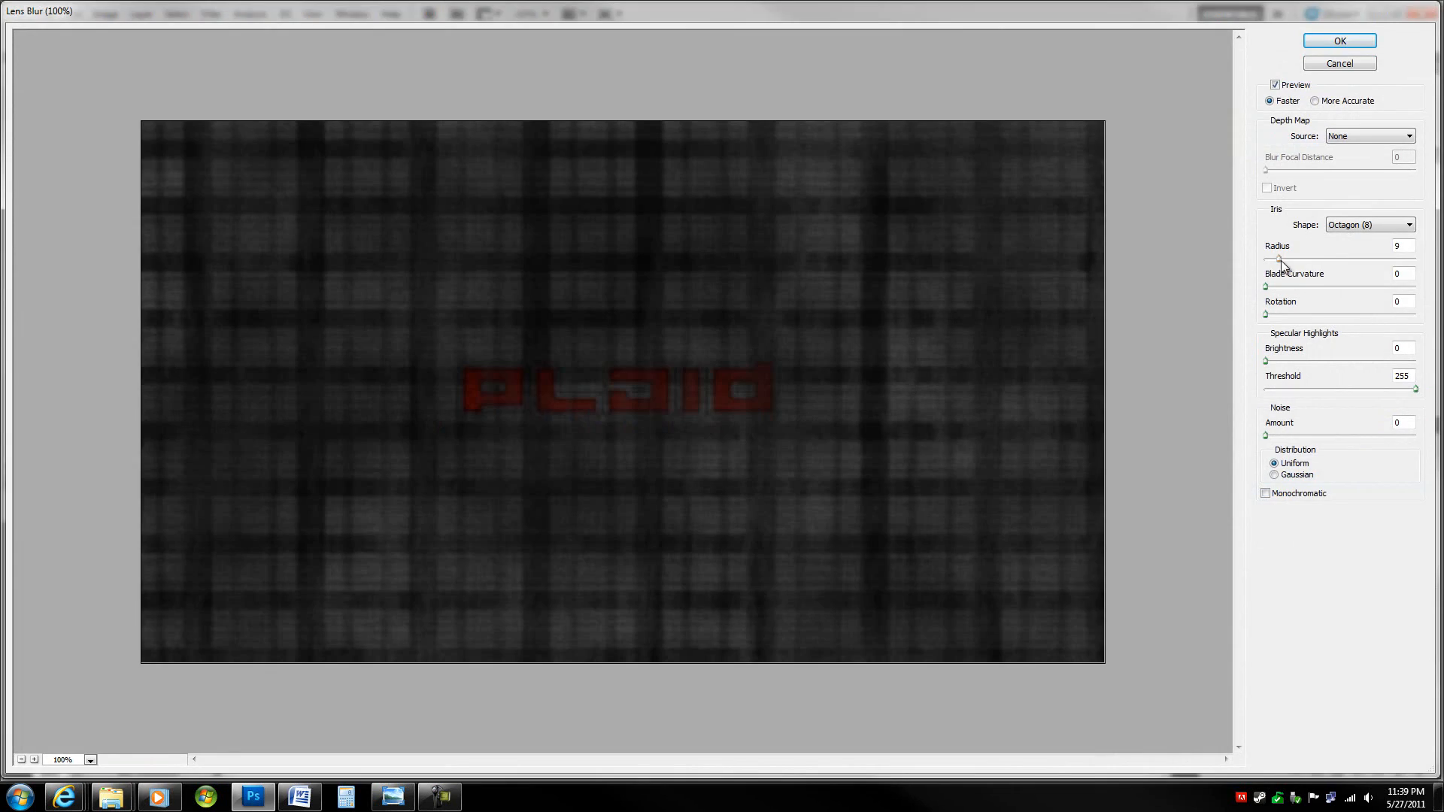
{"action": "left_click", "coordinate": [1338, 42]}
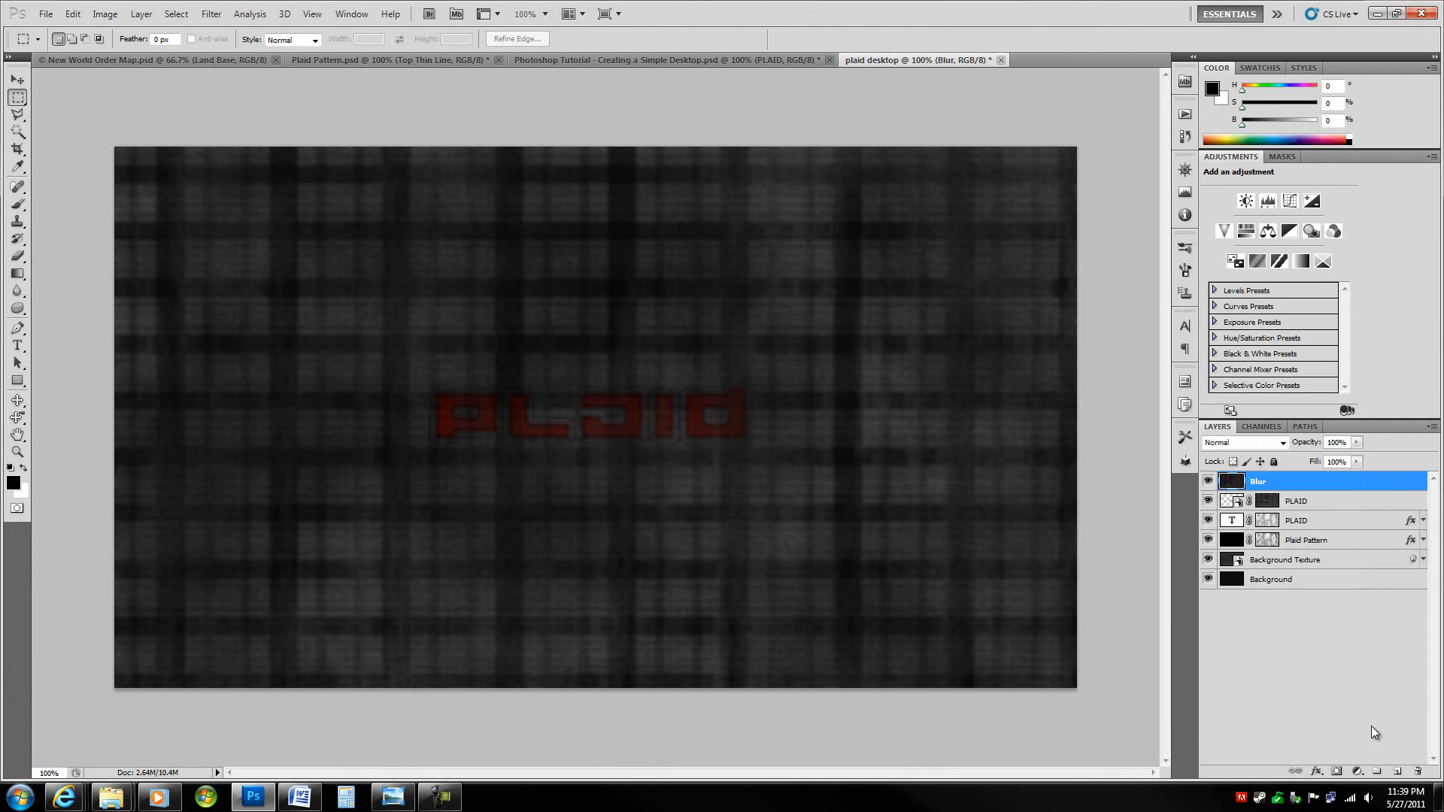
Step: Add a mask to the Blur layer and paint out its centre around the text with a soft 900 px black brush
{"action": "left_click", "coordinate": [1336, 772]}
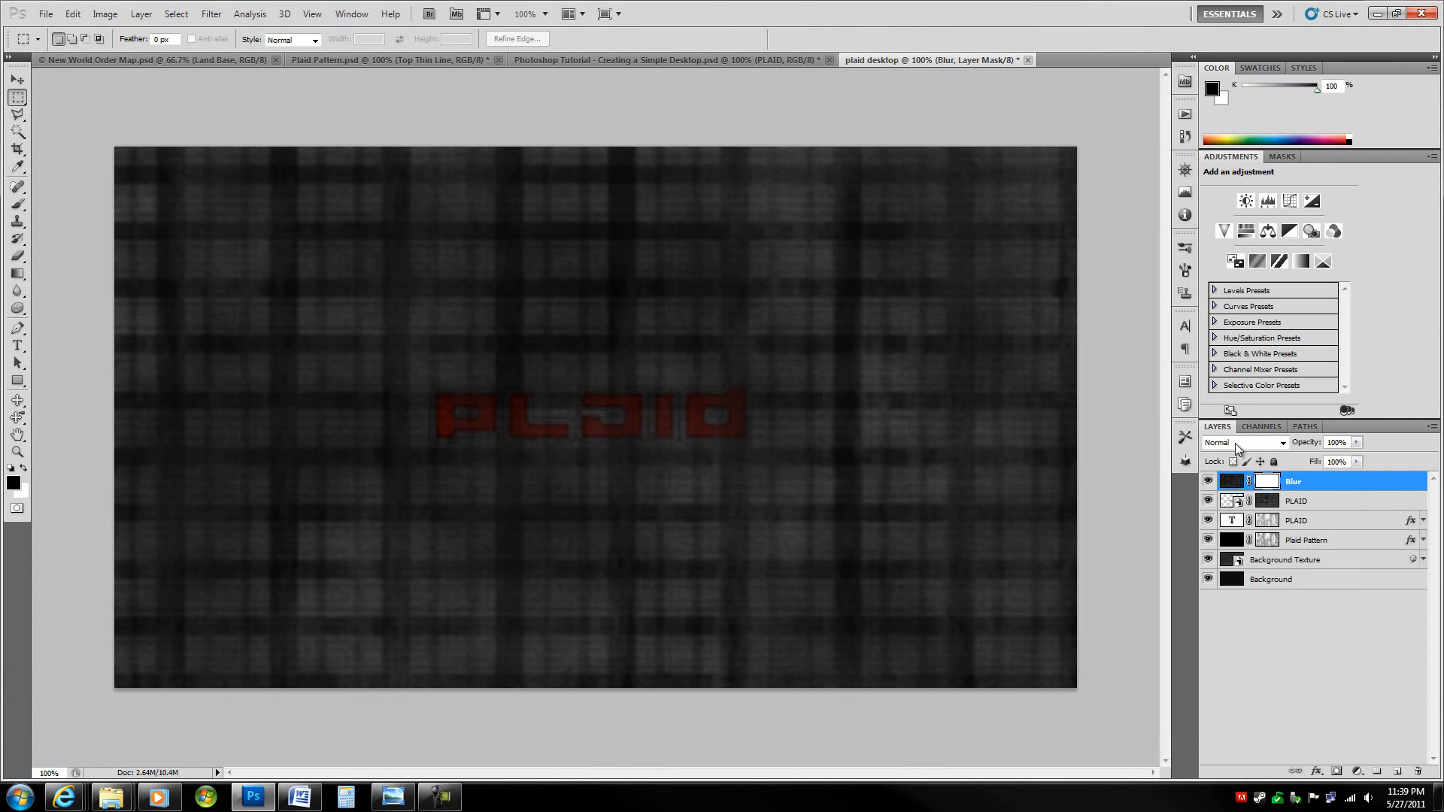
{"action": "key", "text": "b"}
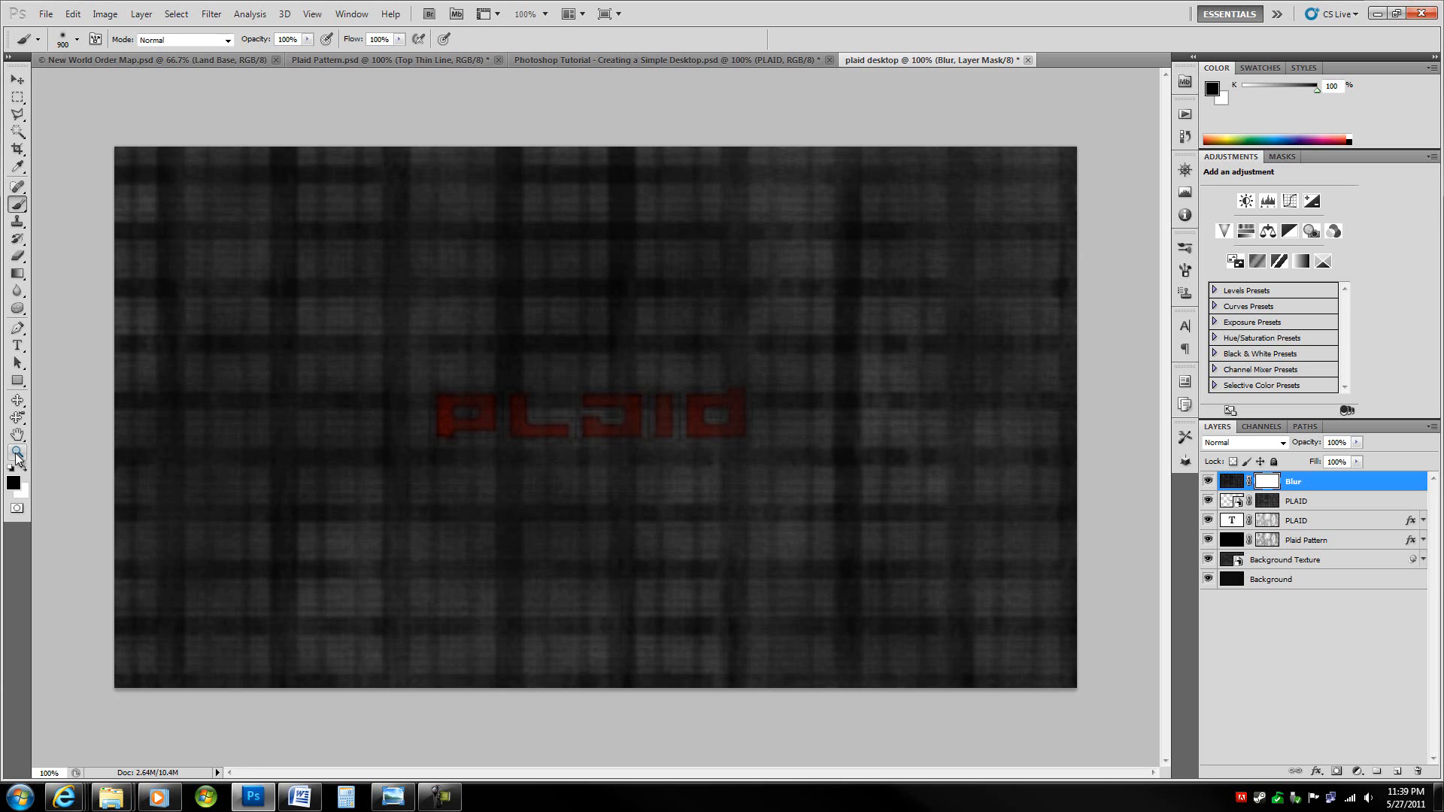
{"action": "right_click", "coordinate": [417, 322]}
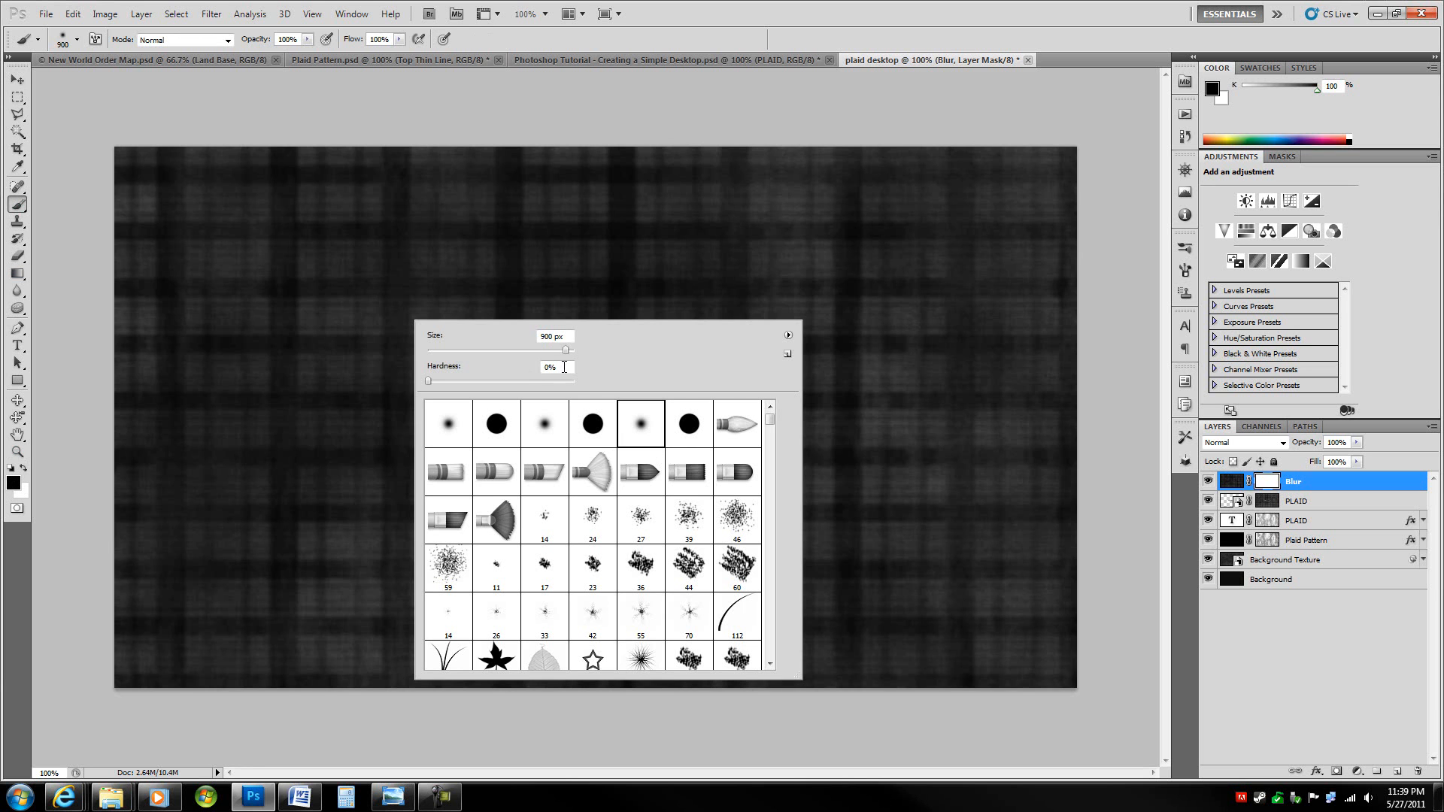
{"action": "key", "text": "Return"}
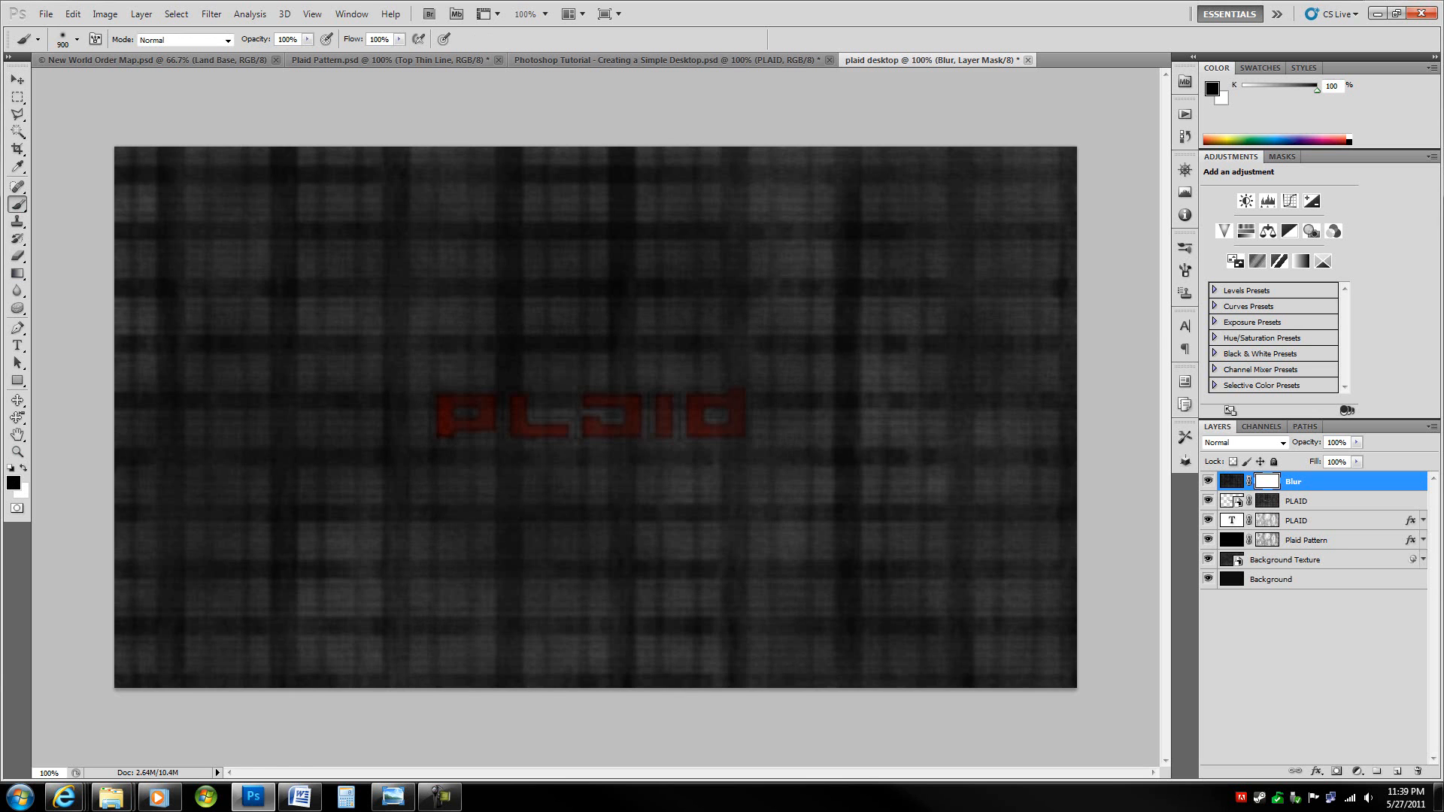
{"action": "left_click", "coordinate": [1186, 272]}
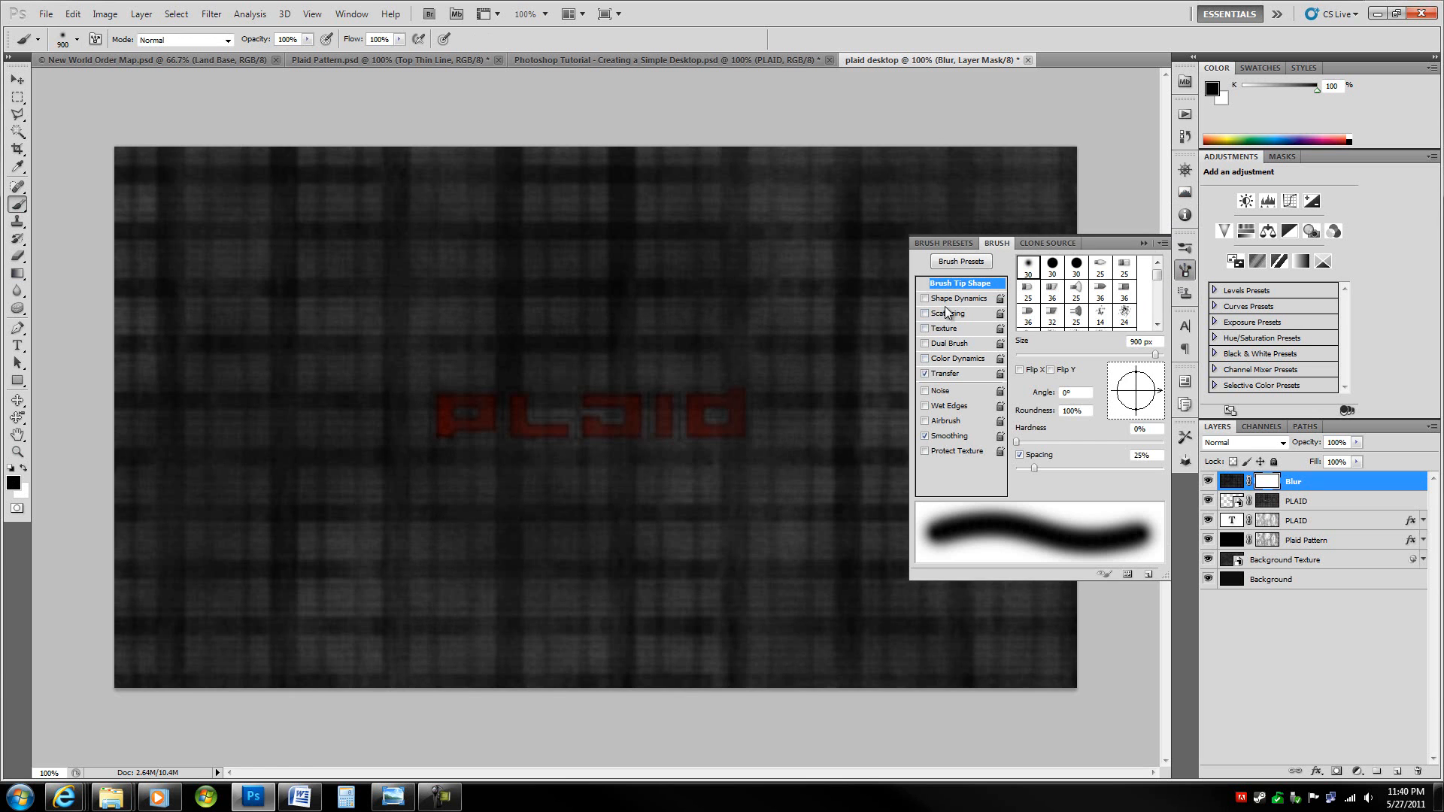
{"action": "left_click", "coordinate": [1143, 243]}
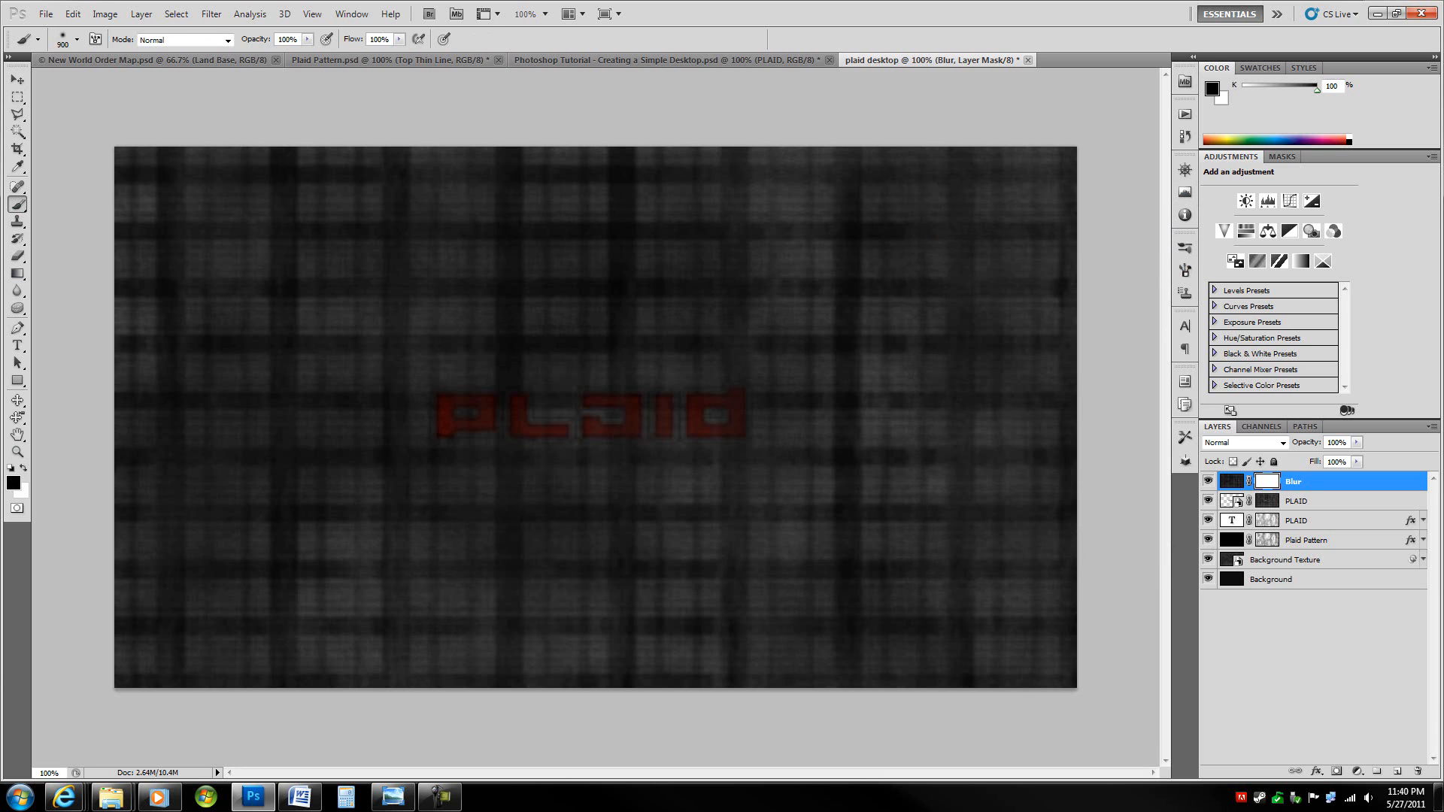
{"action": "left_click", "coordinate": [594, 418]}
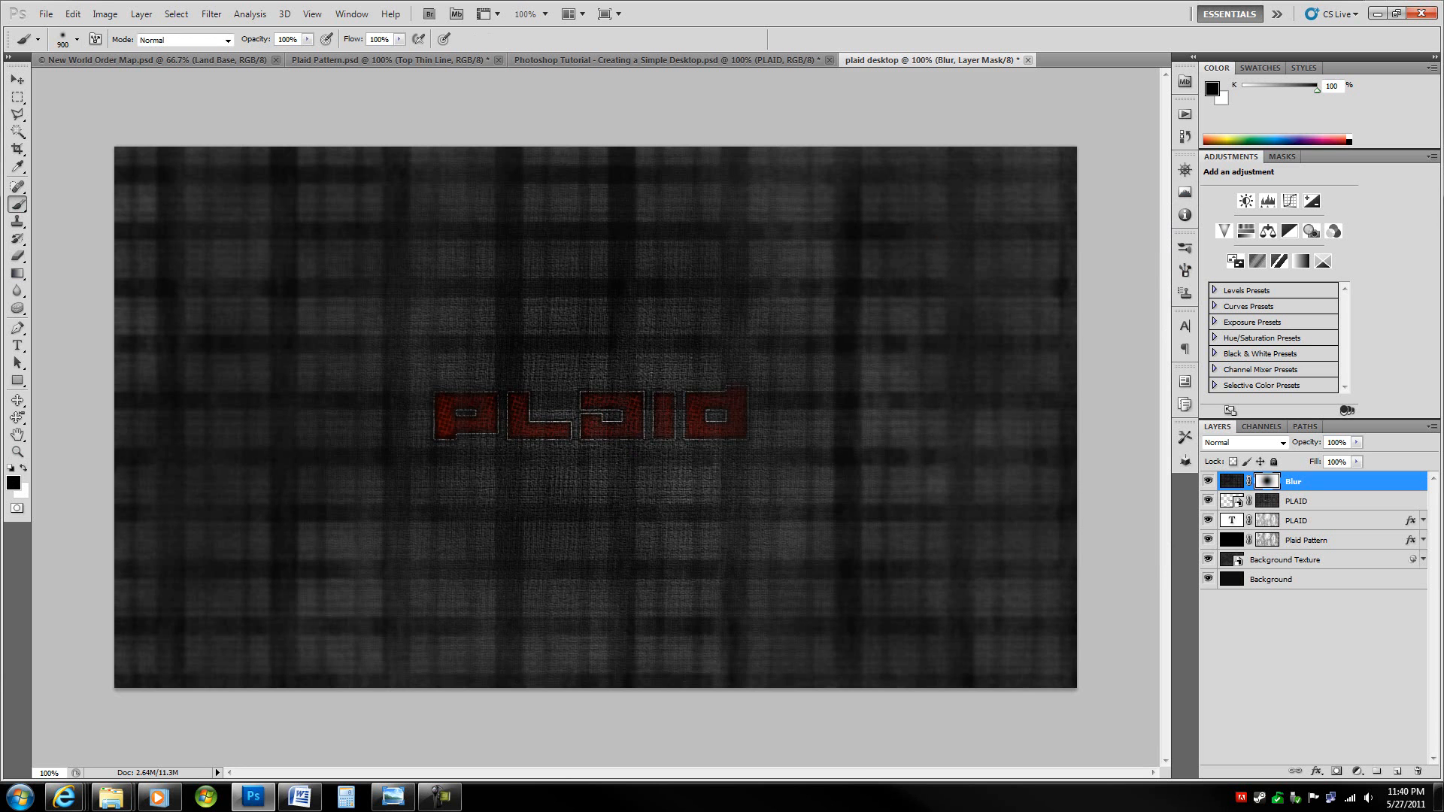
{"action": "left_click", "coordinate": [749, 421]}
{"action": "left_click", "coordinate": [473, 418]}
Step: Set the Blur layer's blending mode to Overlay
{"action": "left_click", "coordinate": [1231, 482]}
{"action": "key", "text": "m"}
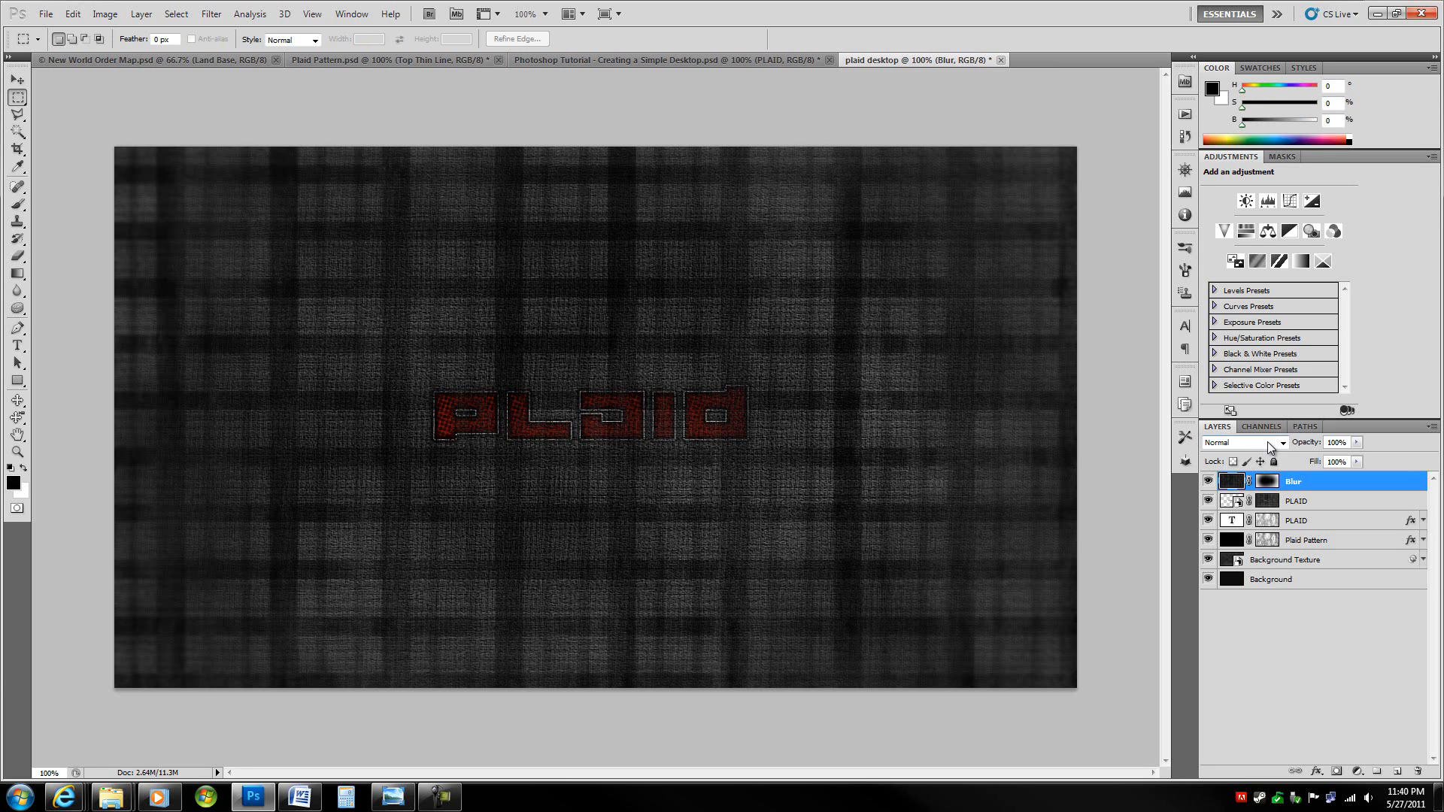
{"action": "key", "text": "alt+shift+o"}
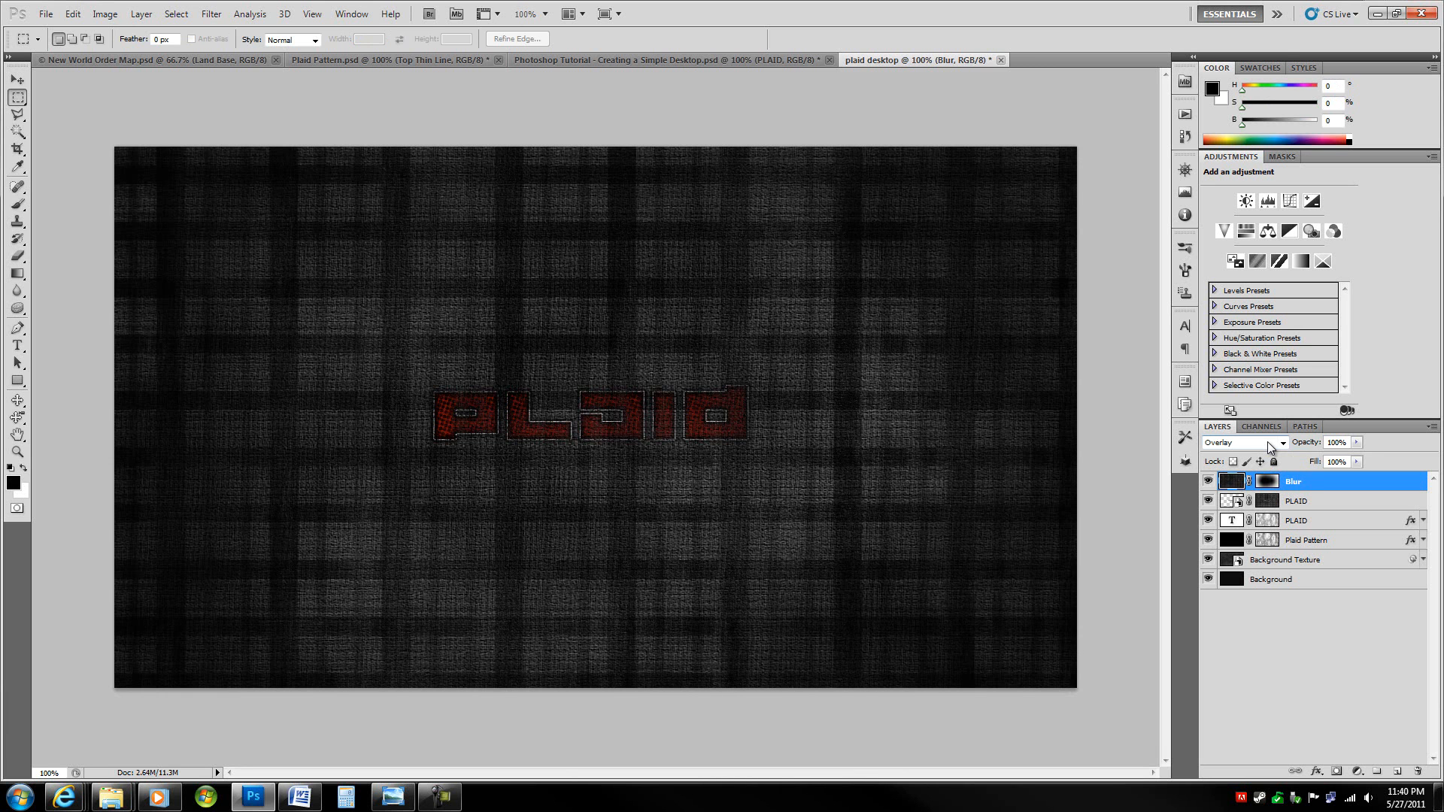
{"action": "left_click", "coordinate": [1270, 445]}
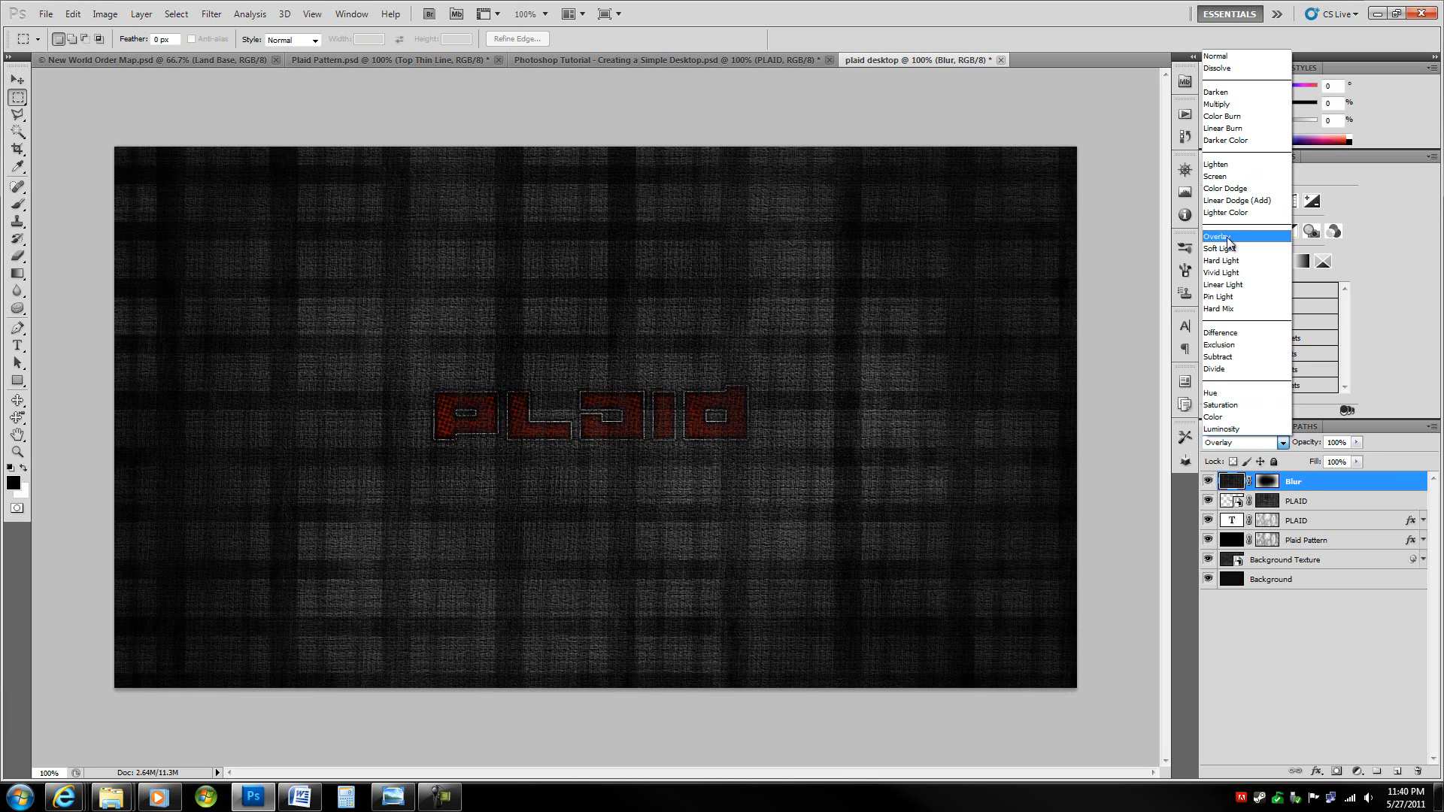
{"action": "left_click", "coordinate": [1370, 480]}
Step: Load the Blur layer's mask as a selection, expand it by 100 pixels, and fill it with white on the mask
{"action": "left_click", "coordinate": [1263, 483]}
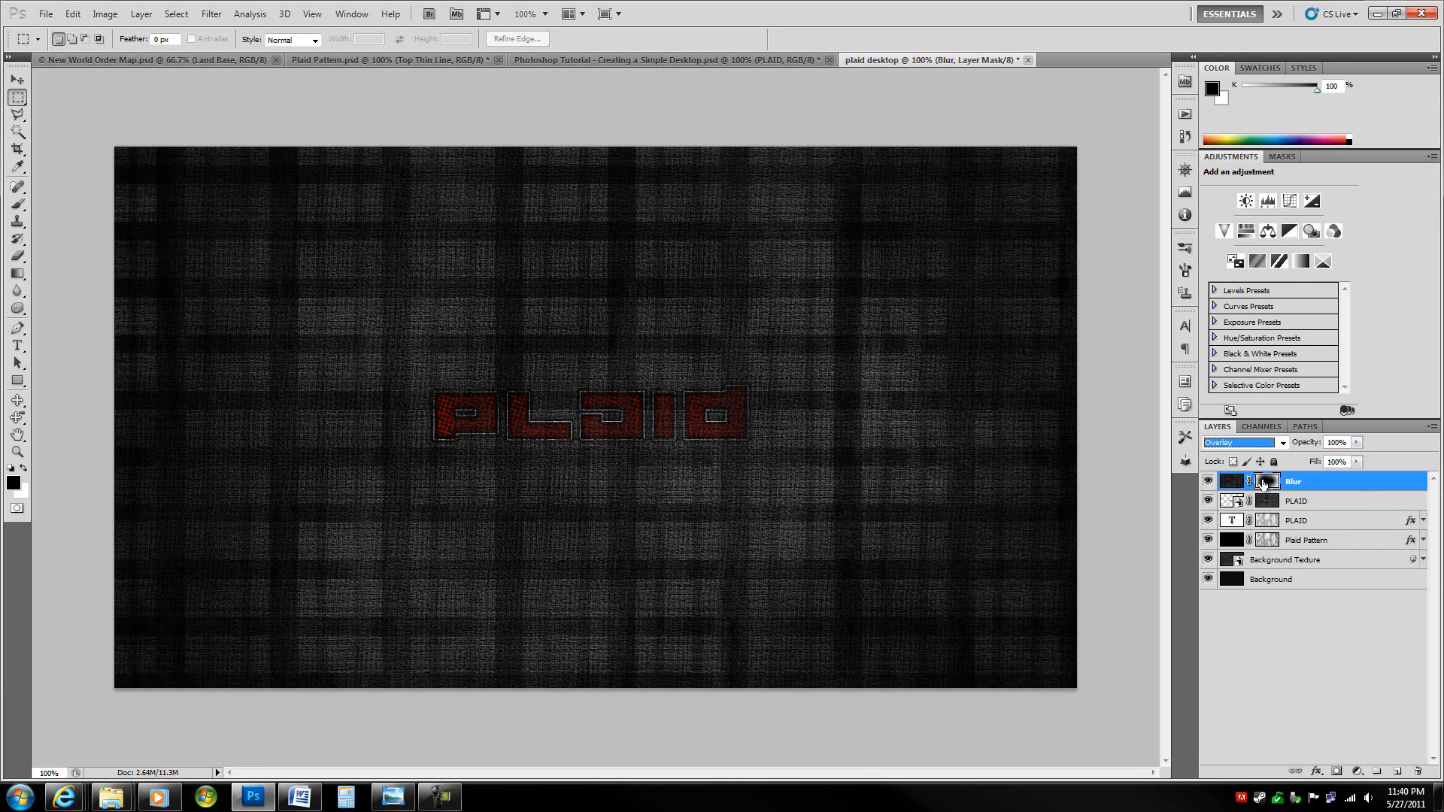
{"action": "left_click", "coordinate": [1362, 488]}
{"action": "left_click", "coordinate": [1277, 488], "text": "ctrl"}
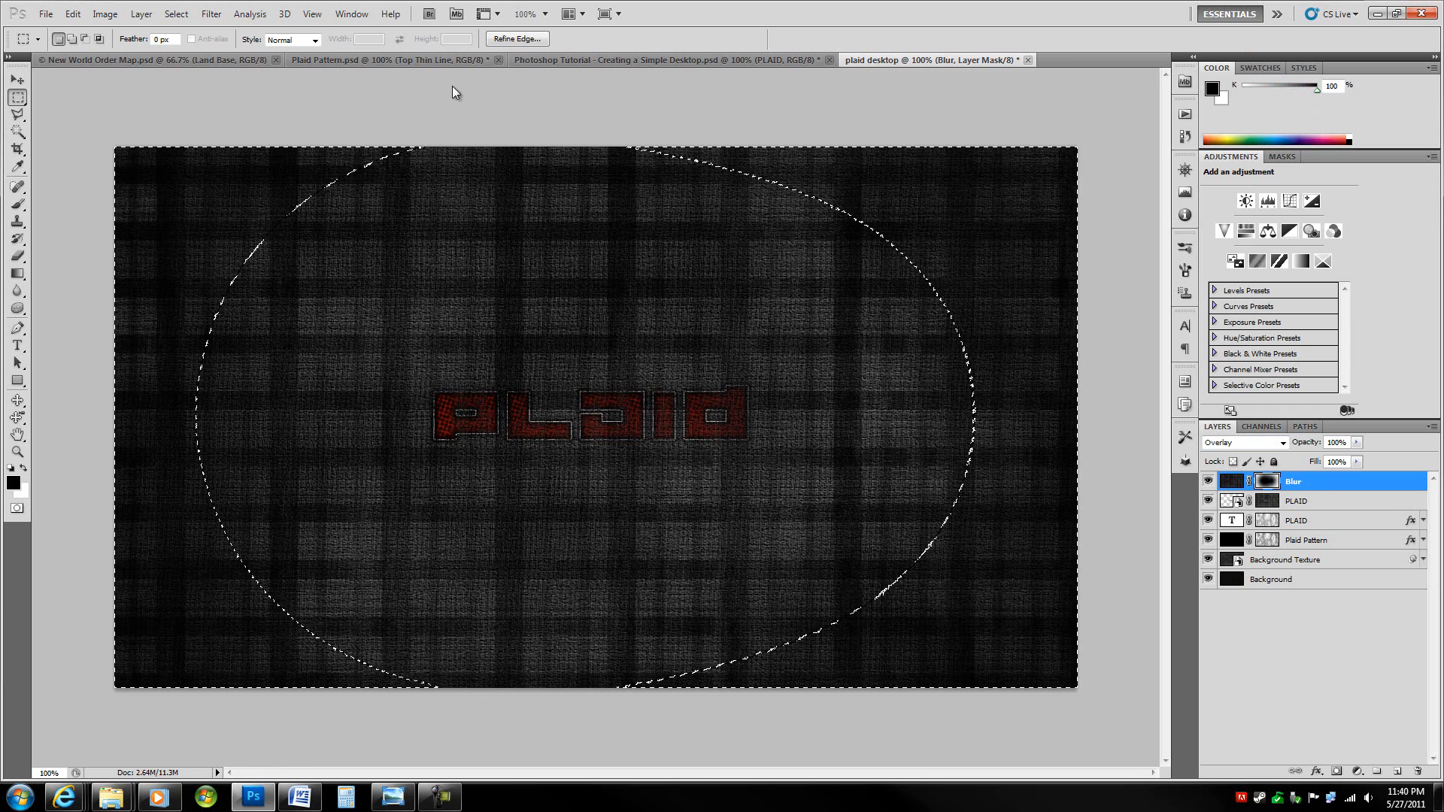
{"action": "left_click", "coordinate": [176, 15]}
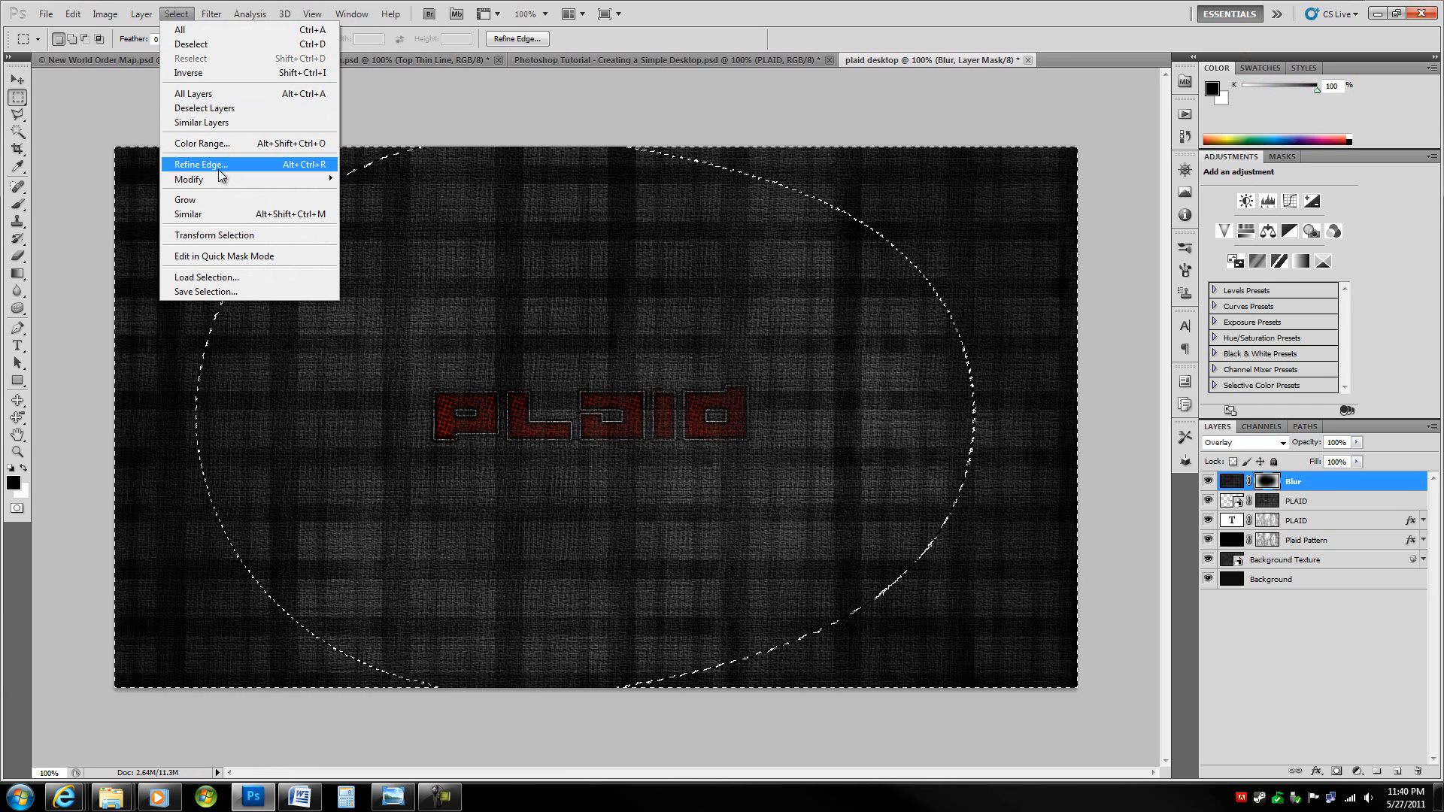
{"action": "mouse_move", "coordinate": [219, 177]}
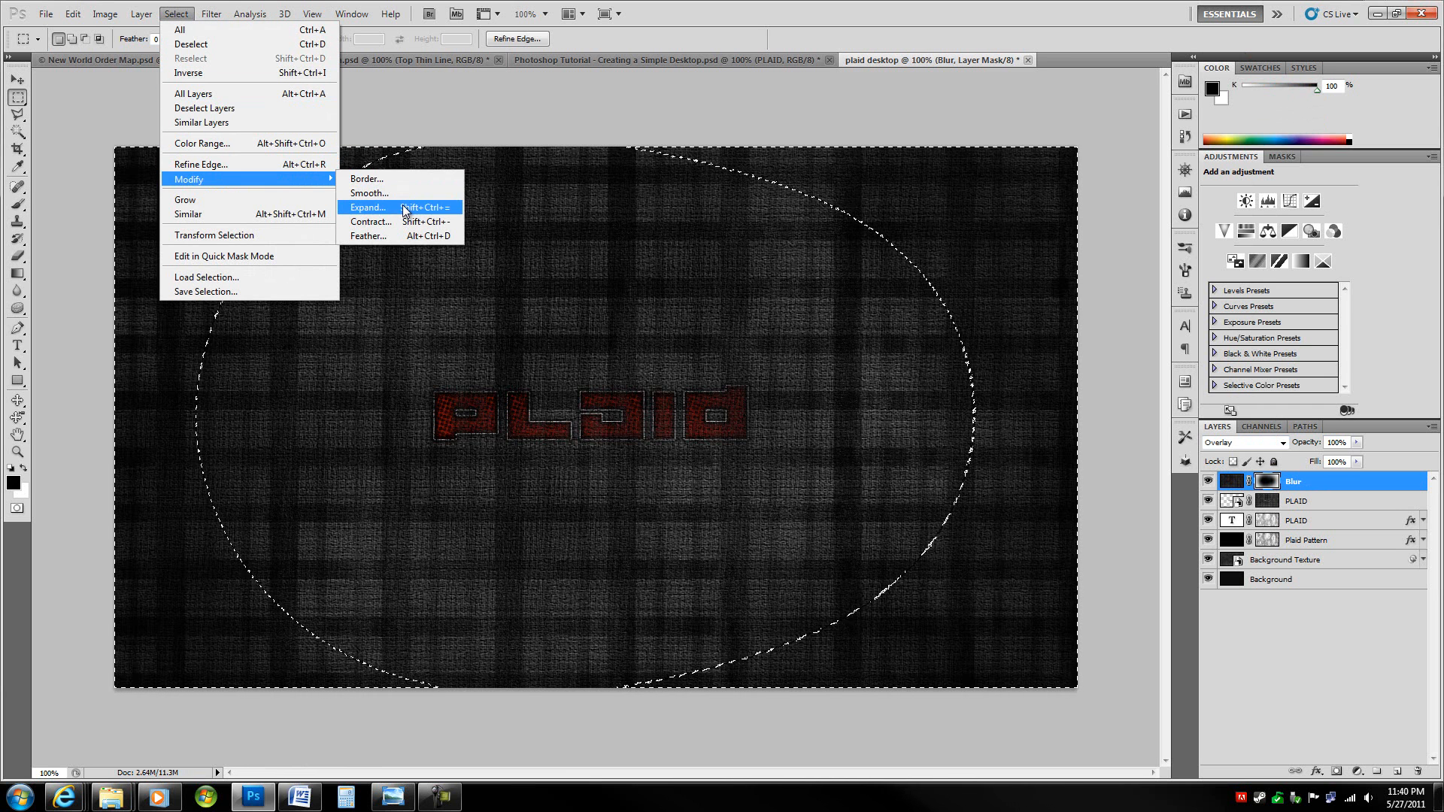
{"action": "left_click", "coordinate": [368, 208]}
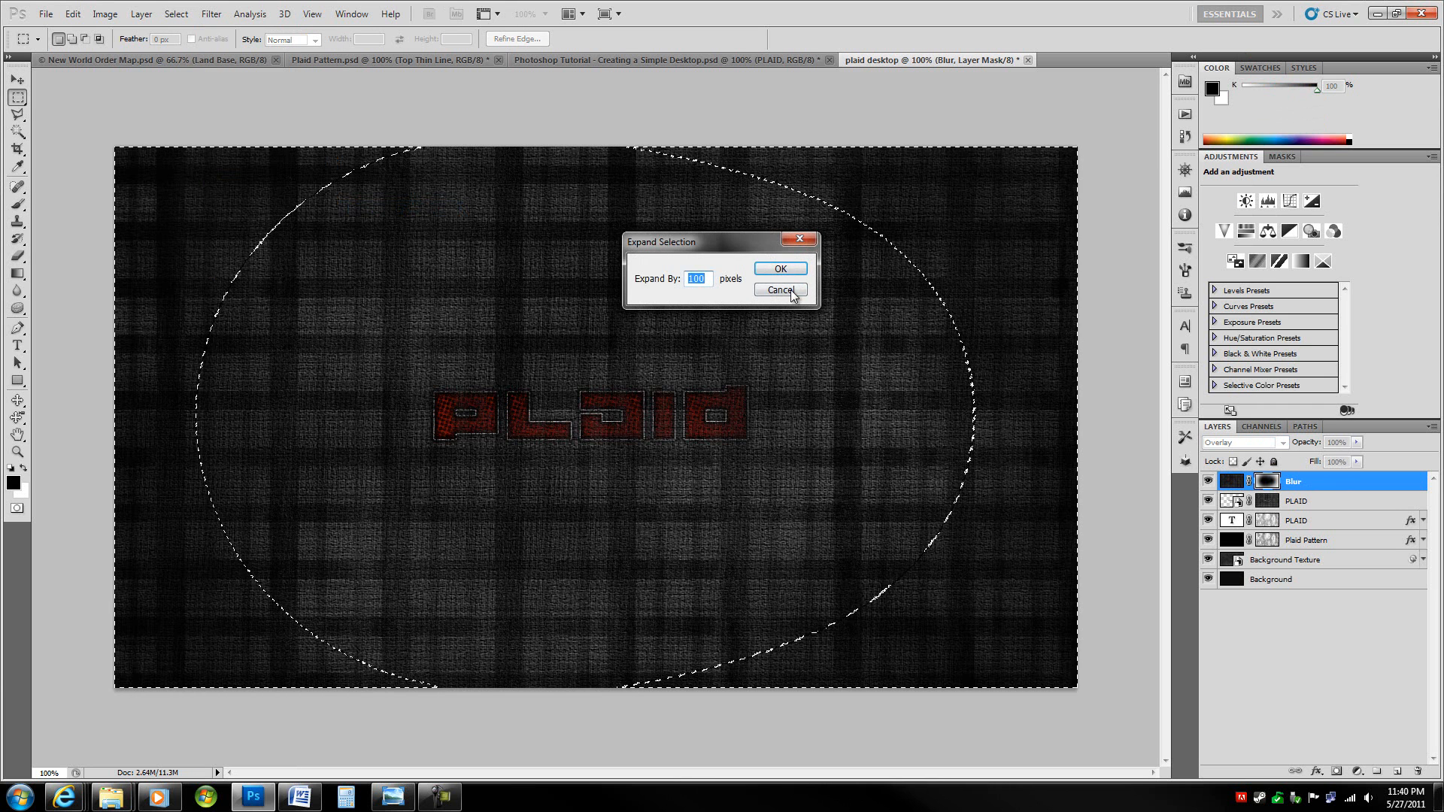
{"action": "key", "text": "Return"}
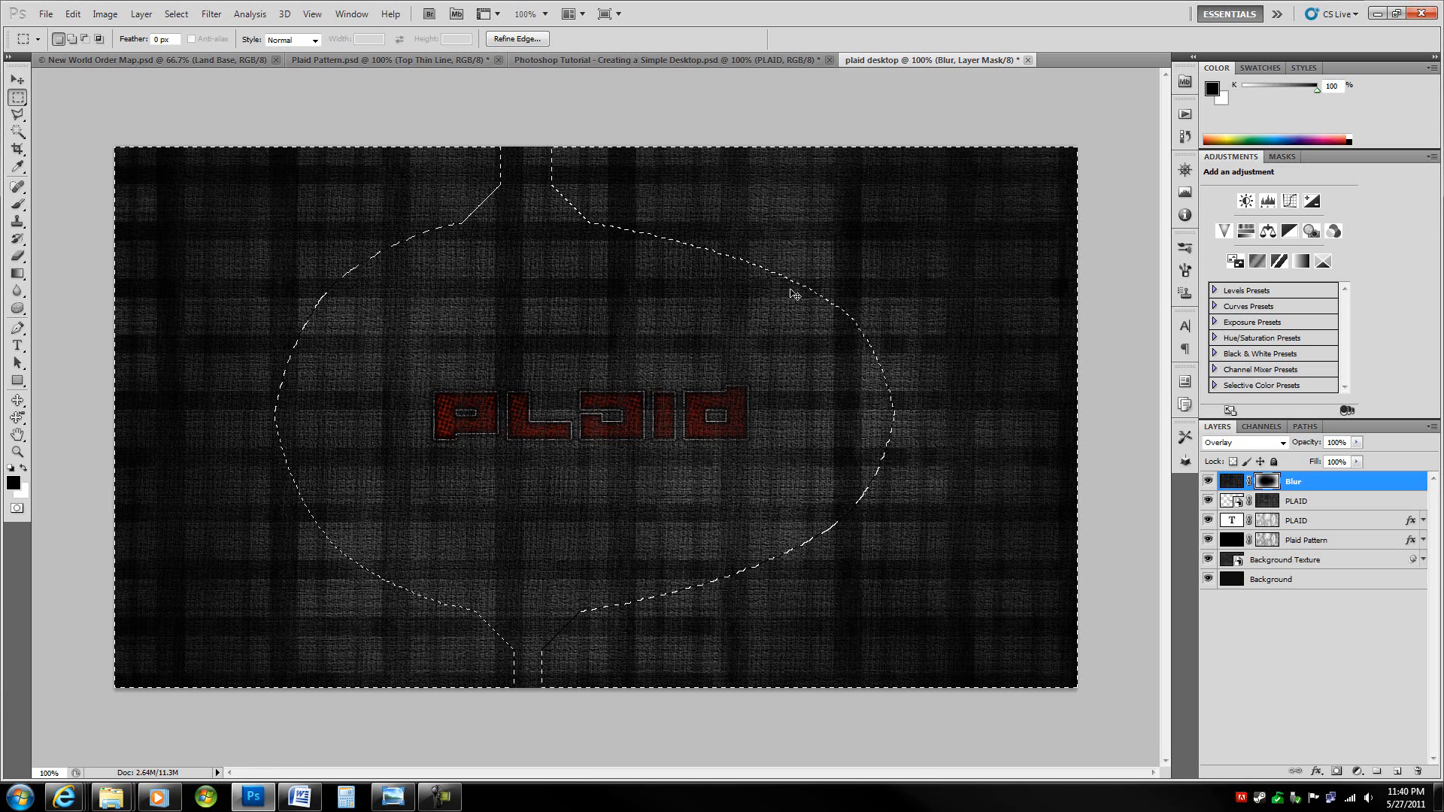
{"action": "key", "text": "ctrl+BackSpace"}
{"action": "key", "text": "ctrl+d"}
Step: Feather the Blur layer's mask by 100 px
{"action": "left_click", "coordinate": [1280, 156]}
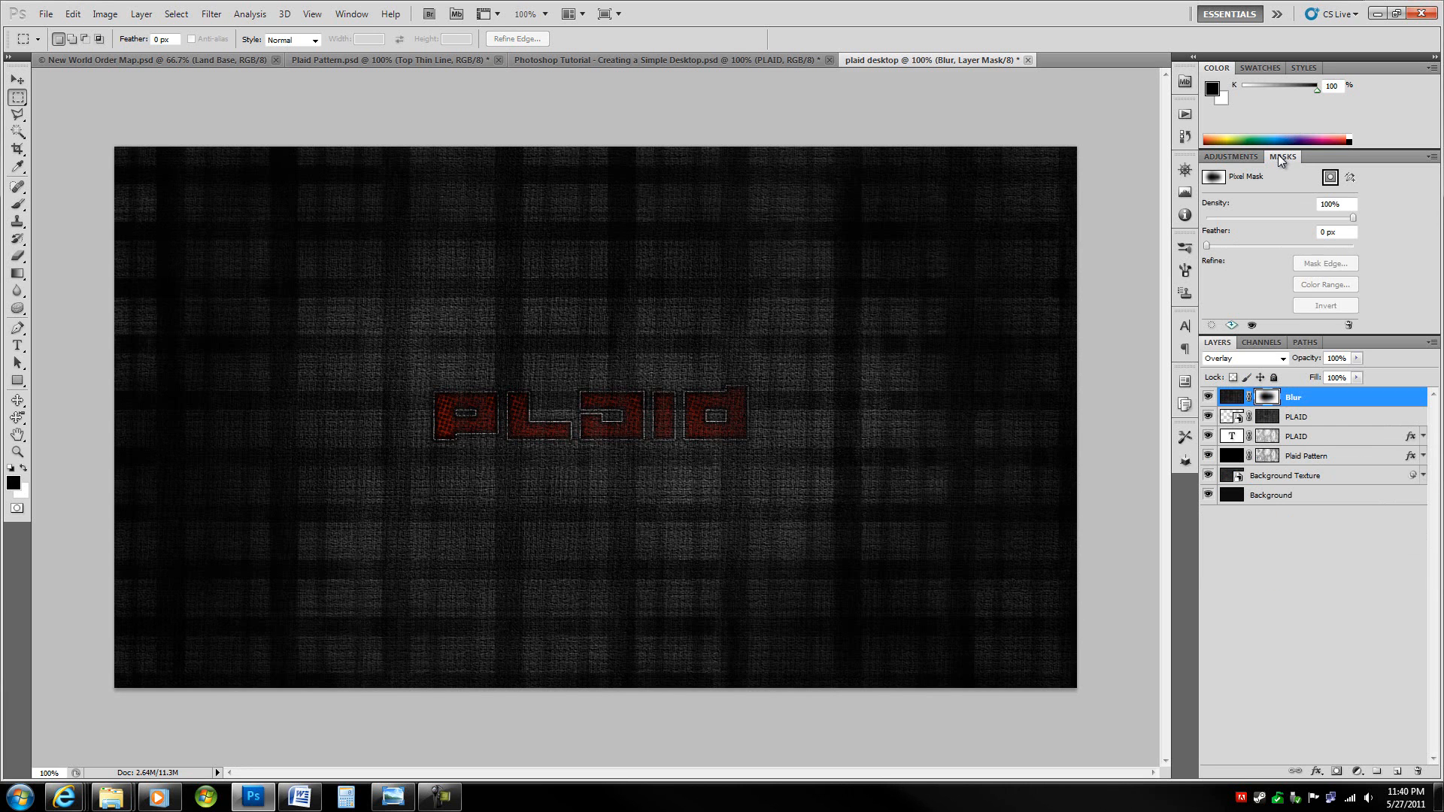
{"action": "left_click", "coordinate": [1342, 231]}
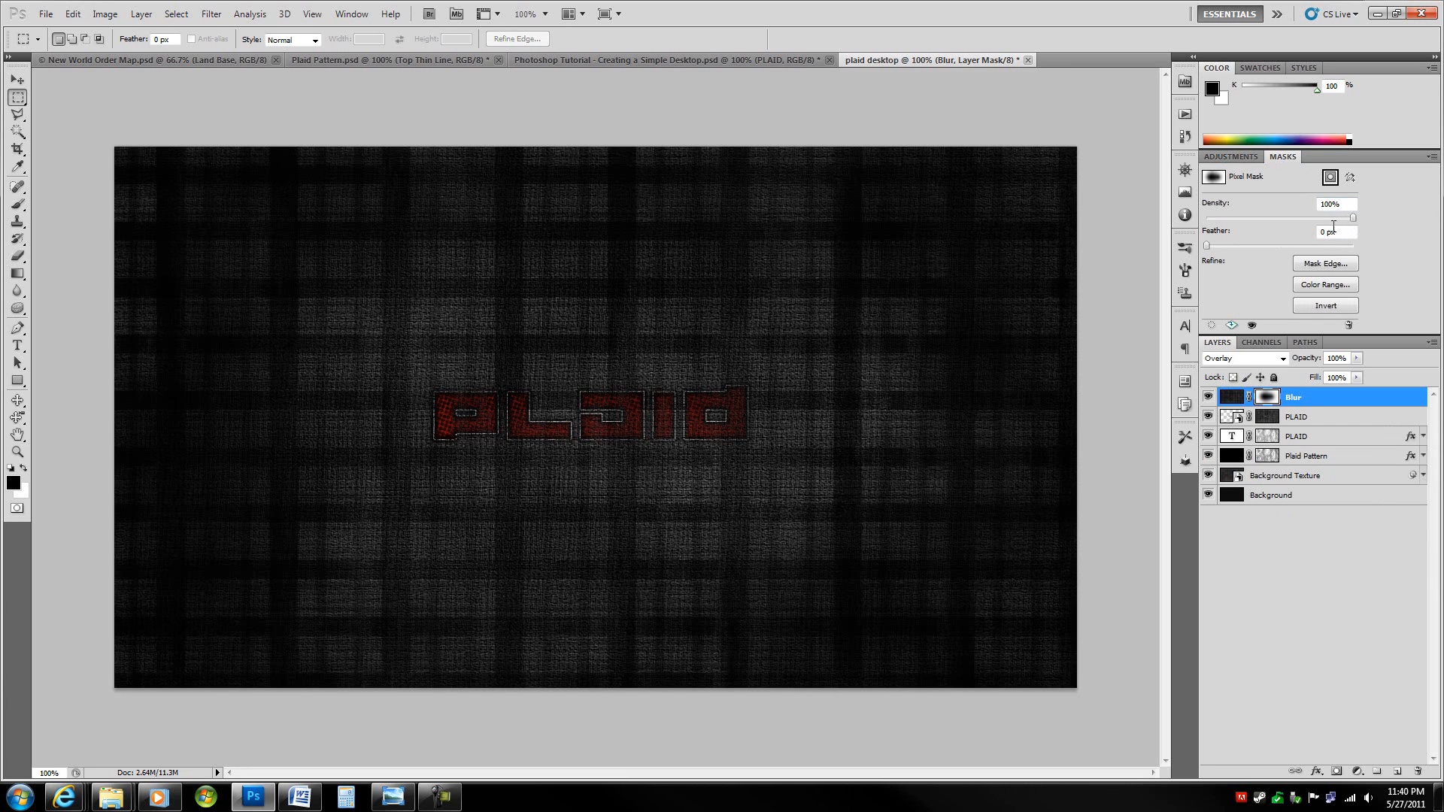
{"action": "type", "text": "100"}
{"action": "left_click", "coordinate": [1350, 420]}
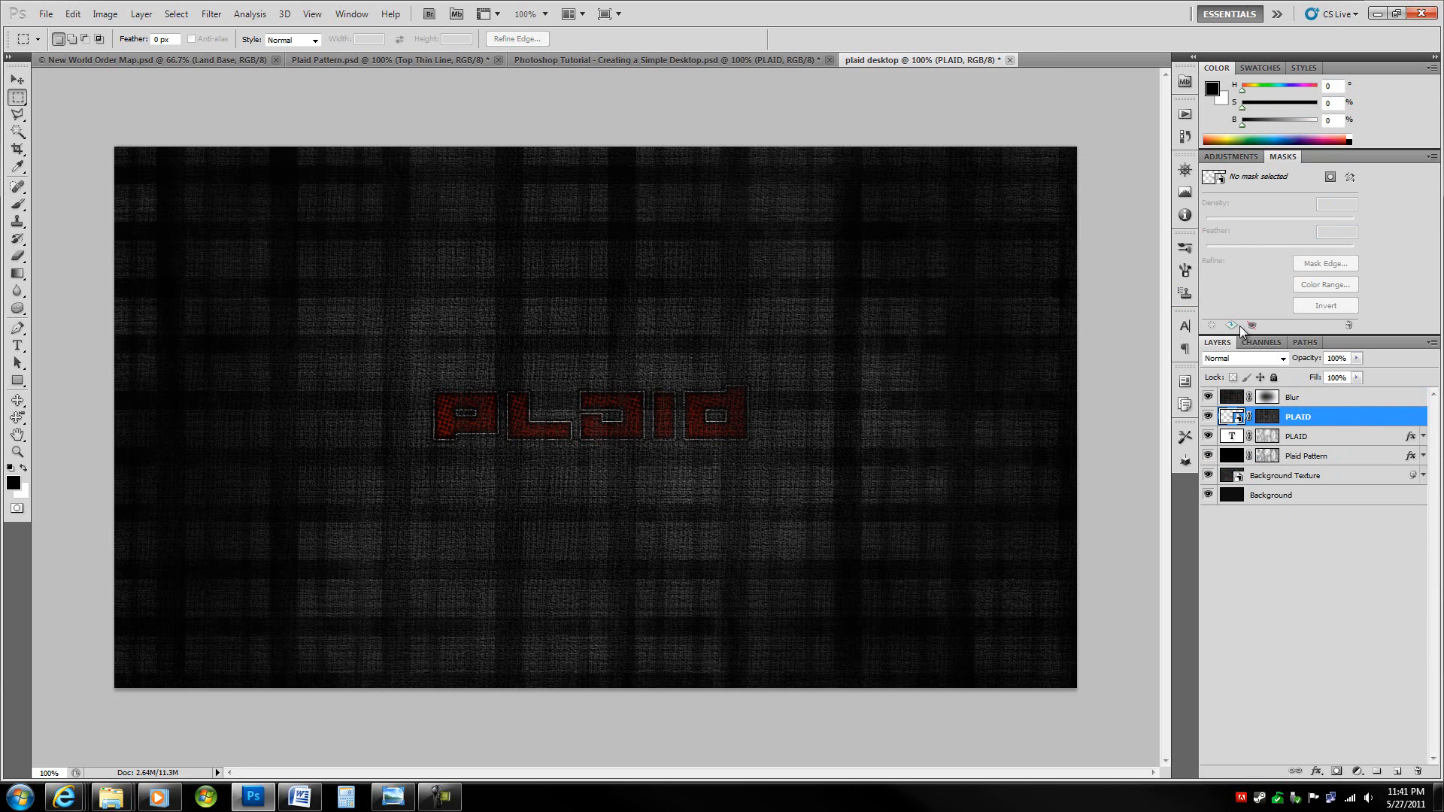
{"action": "left_click", "coordinate": [1358, 400]}
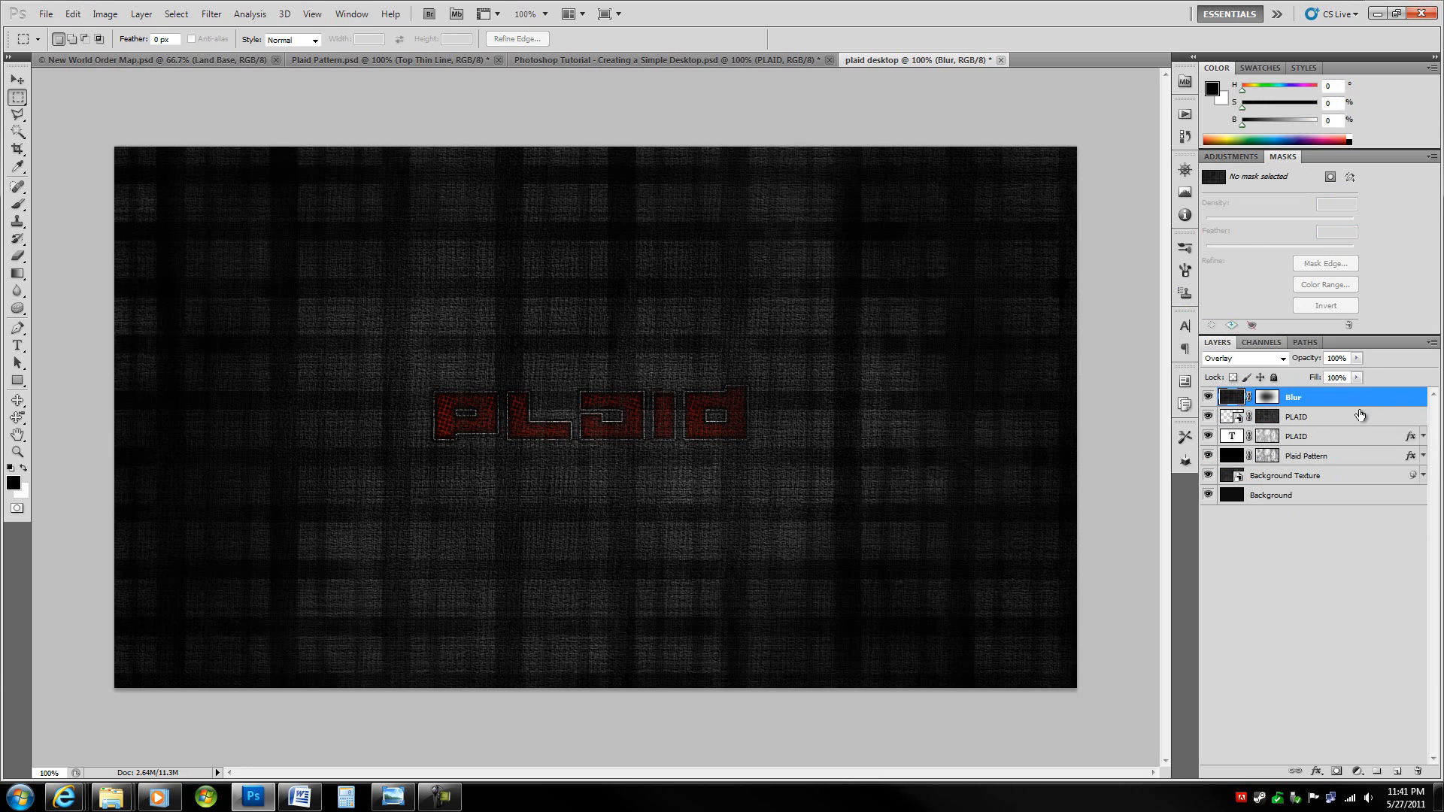
{"action": "left_click", "coordinate": [1359, 416]}
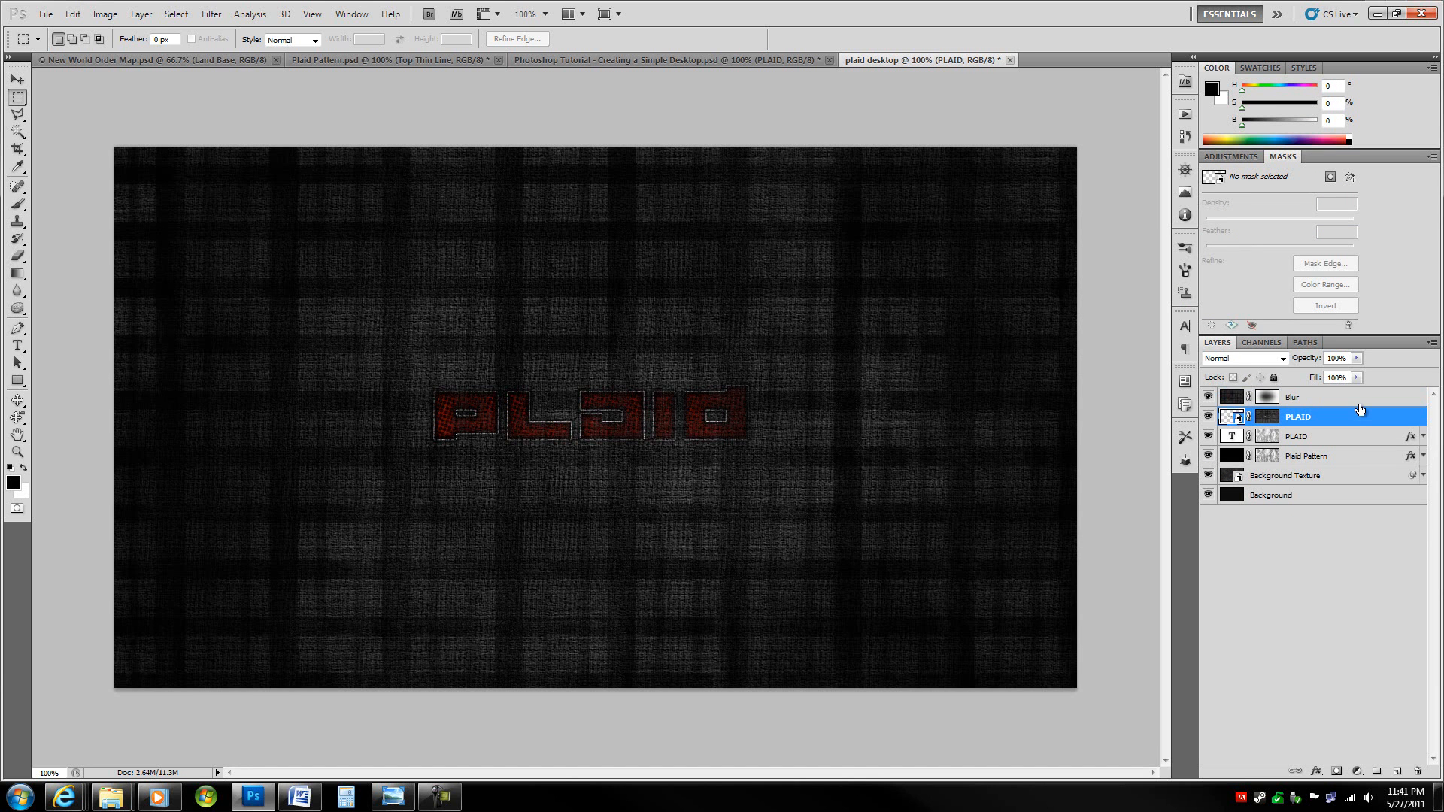
{"action": "left_click", "coordinate": [1360, 407]}
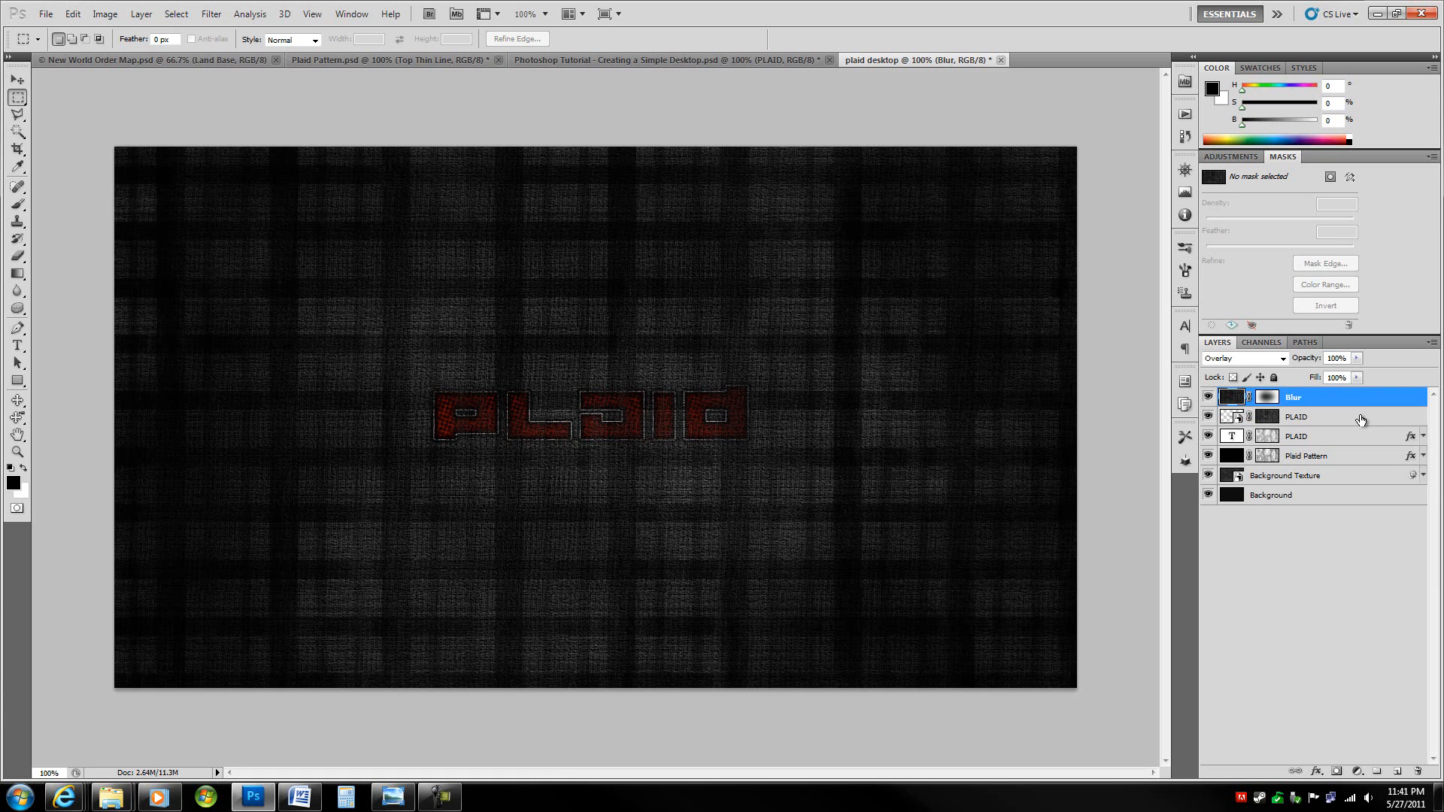
{"action": "left_click", "coordinate": [1360, 418]}
{"action": "left_click", "coordinate": [1354, 437]}
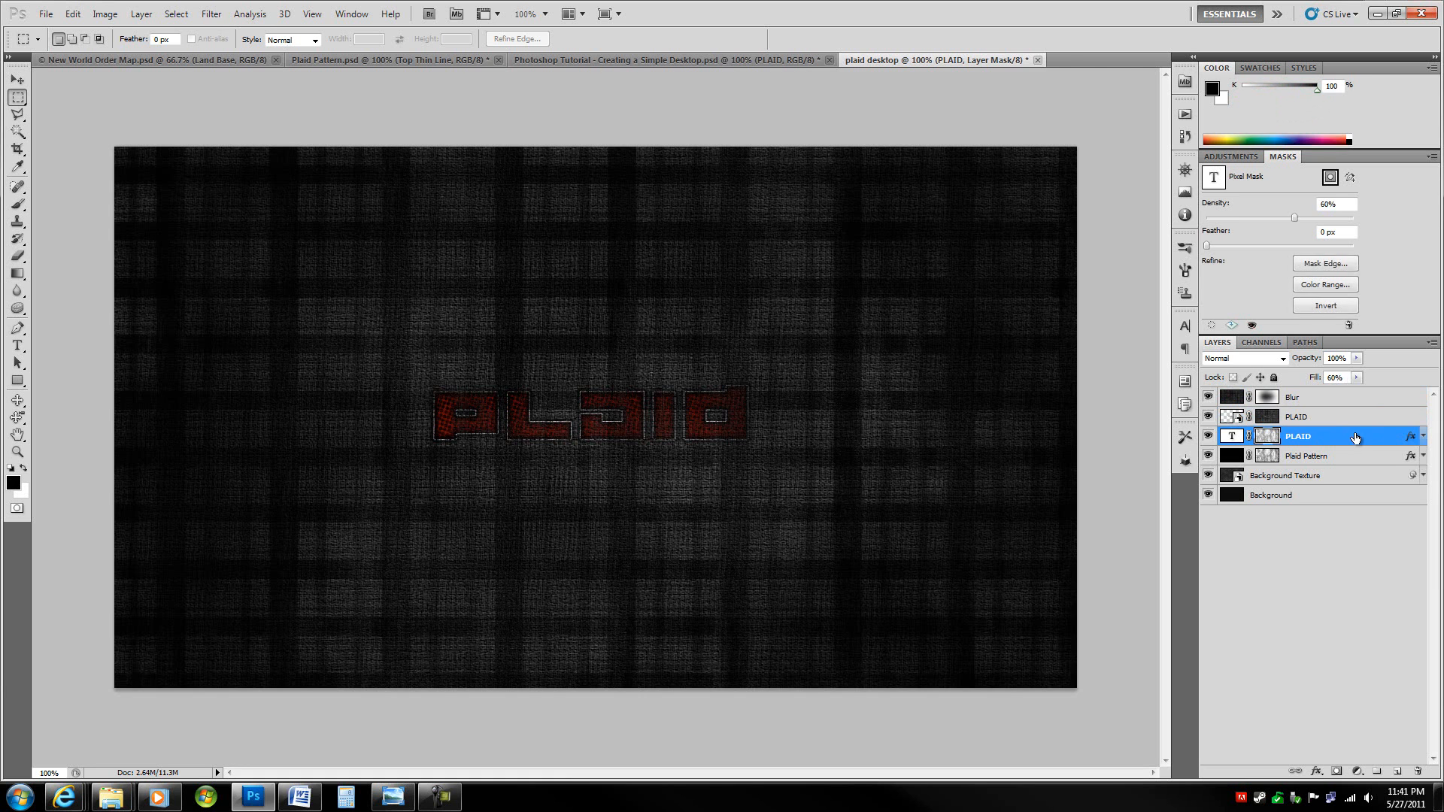
Step: Add a Curves adjustment layer named Contrast directly above the upper PLAID layer
{"action": "left_click", "coordinate": [1356, 424]}
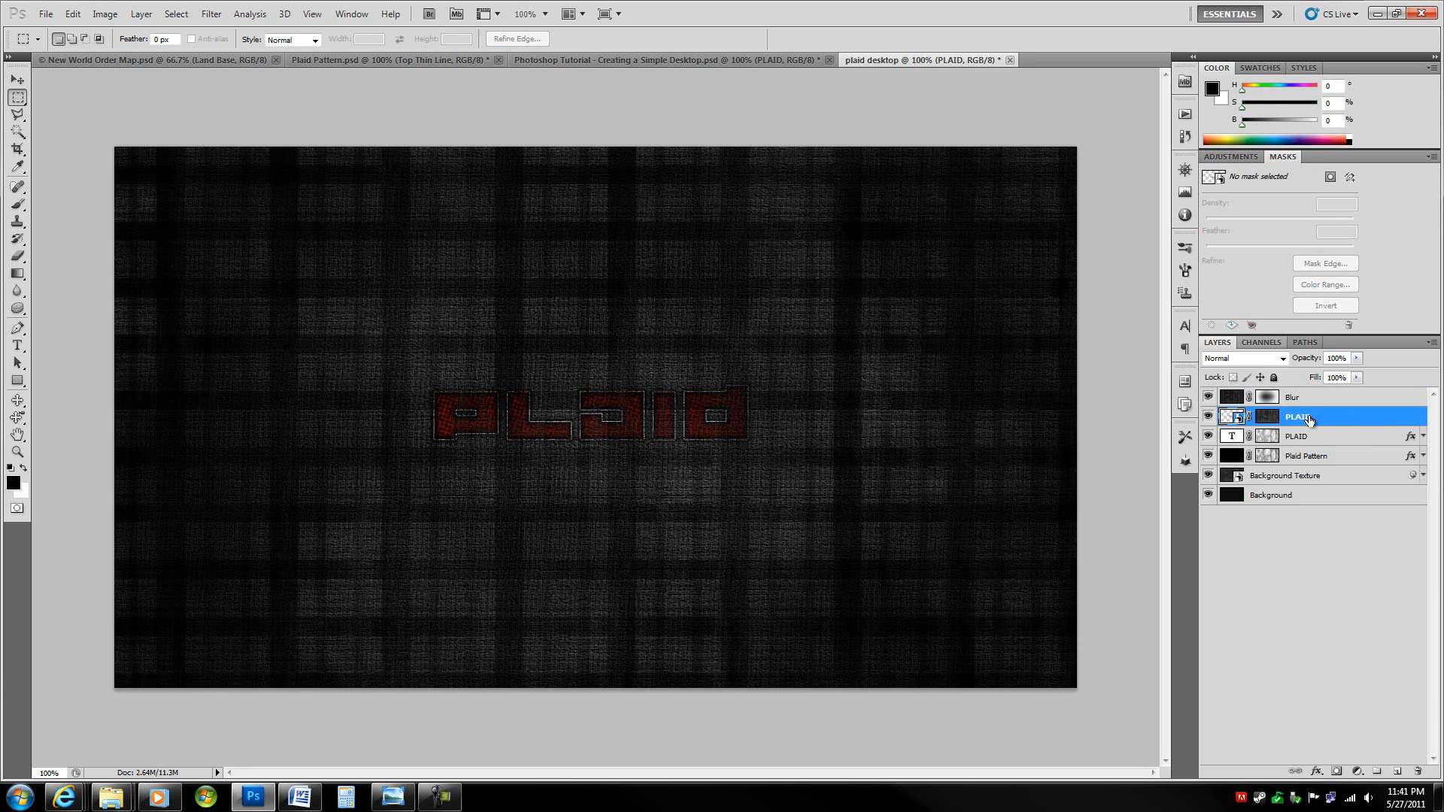
{"action": "key", "text": "ctrl+shift+n"}
{"action": "key", "text": "BackSpace"}
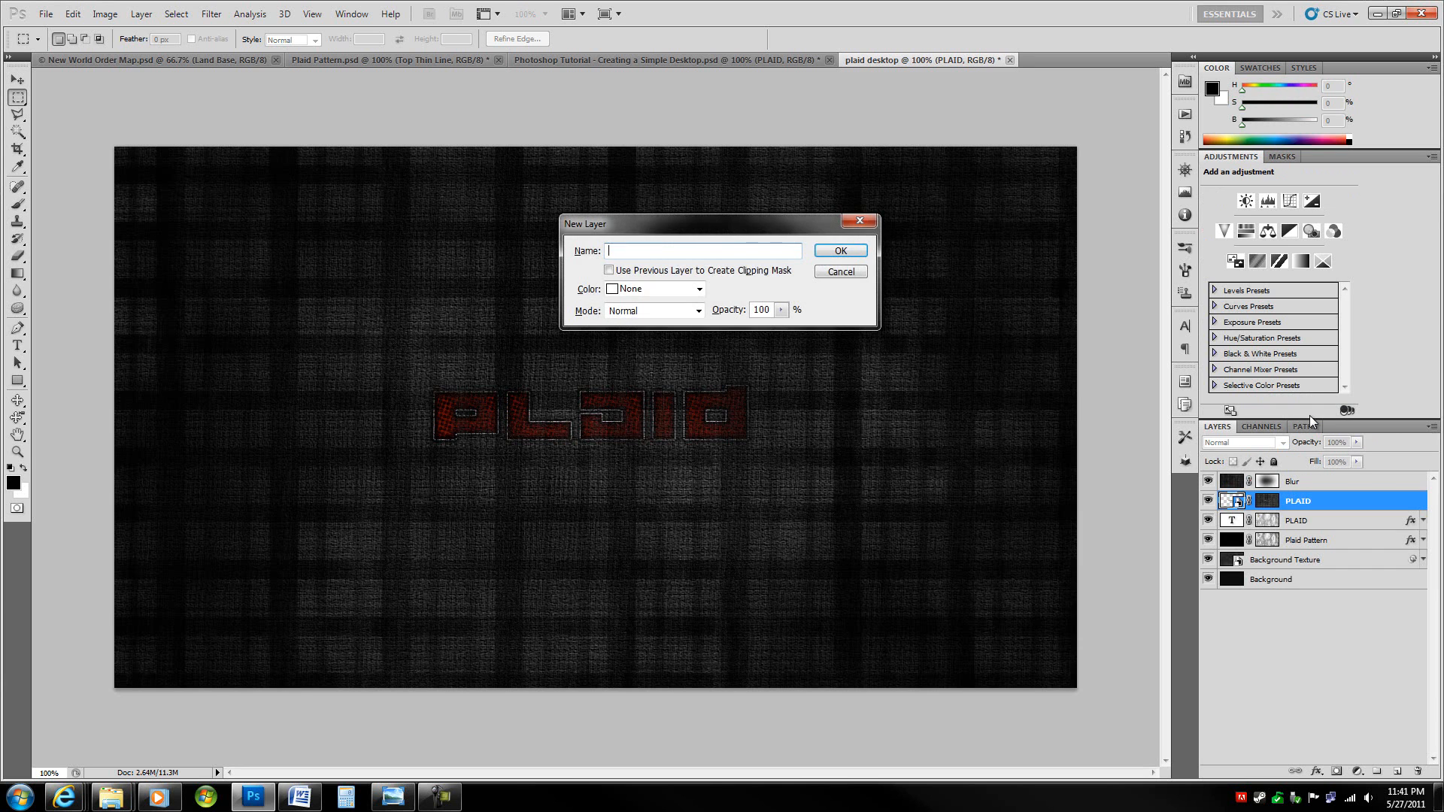
{"action": "type", "text": "Contrast"}
{"action": "key", "text": "Return"}
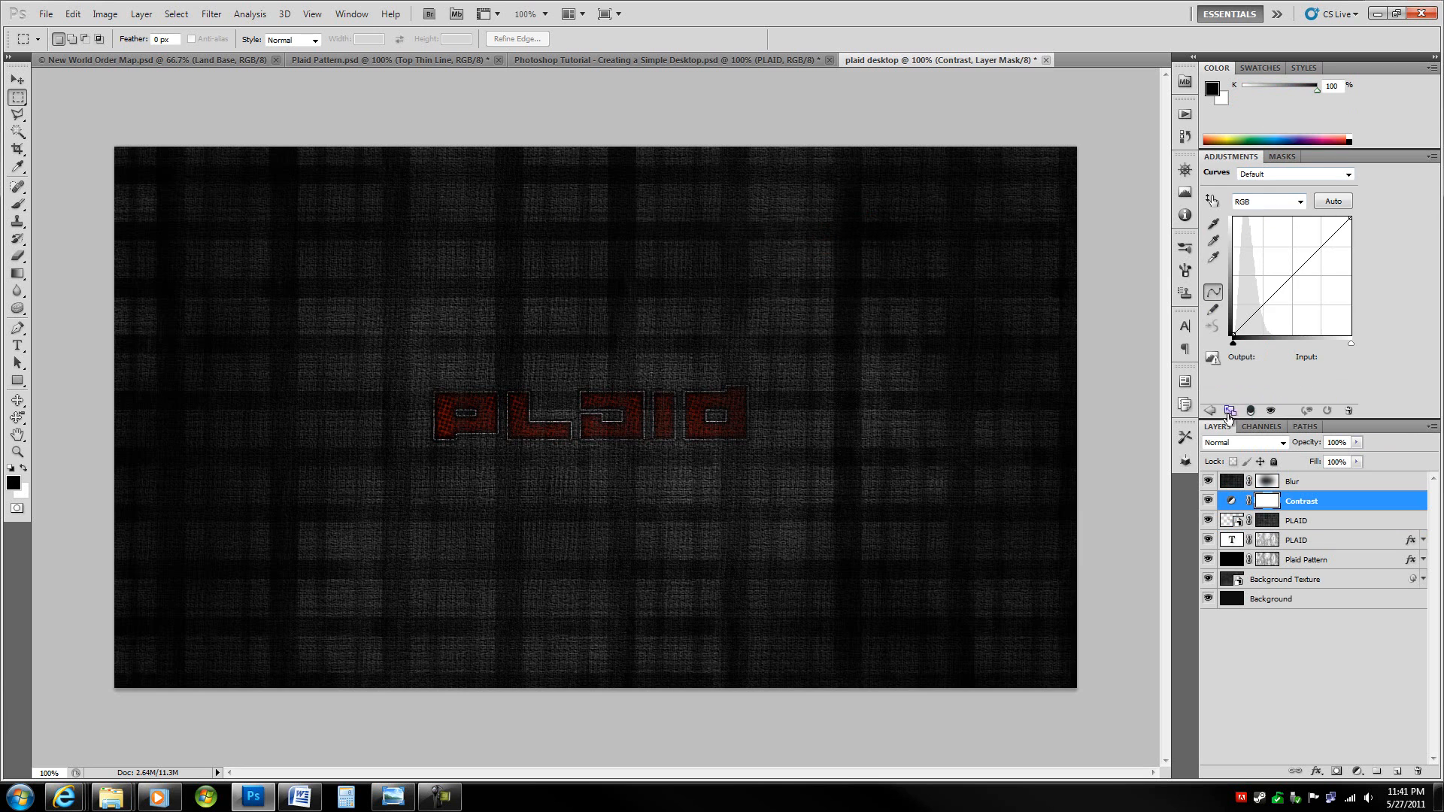
Step: Shape the Contrast curve into a slight S, with the lower point at input 67, output 62 and the upper tones raised
{"action": "left_click", "coordinate": [1210, 410]}
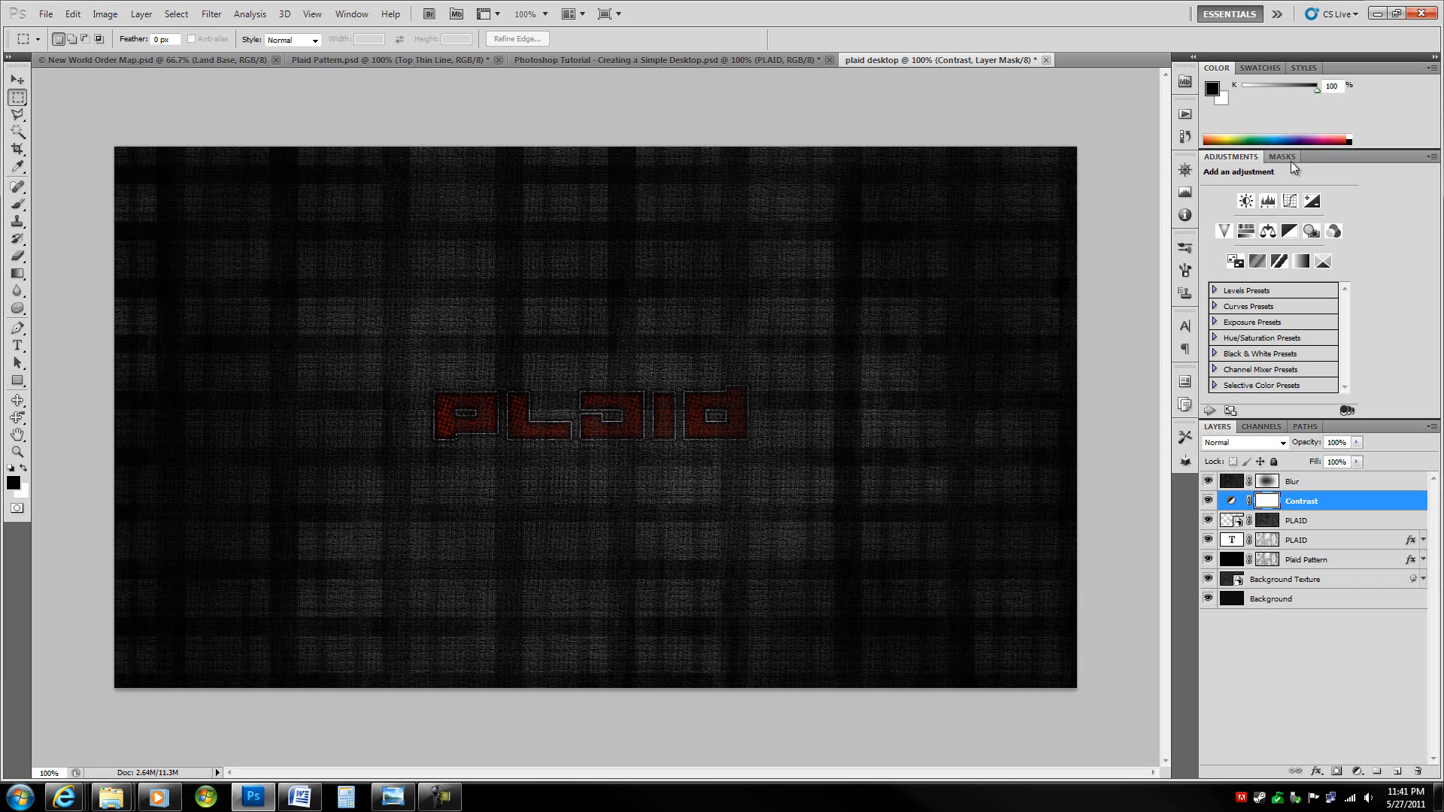
{"action": "left_click", "coordinate": [1278, 501]}
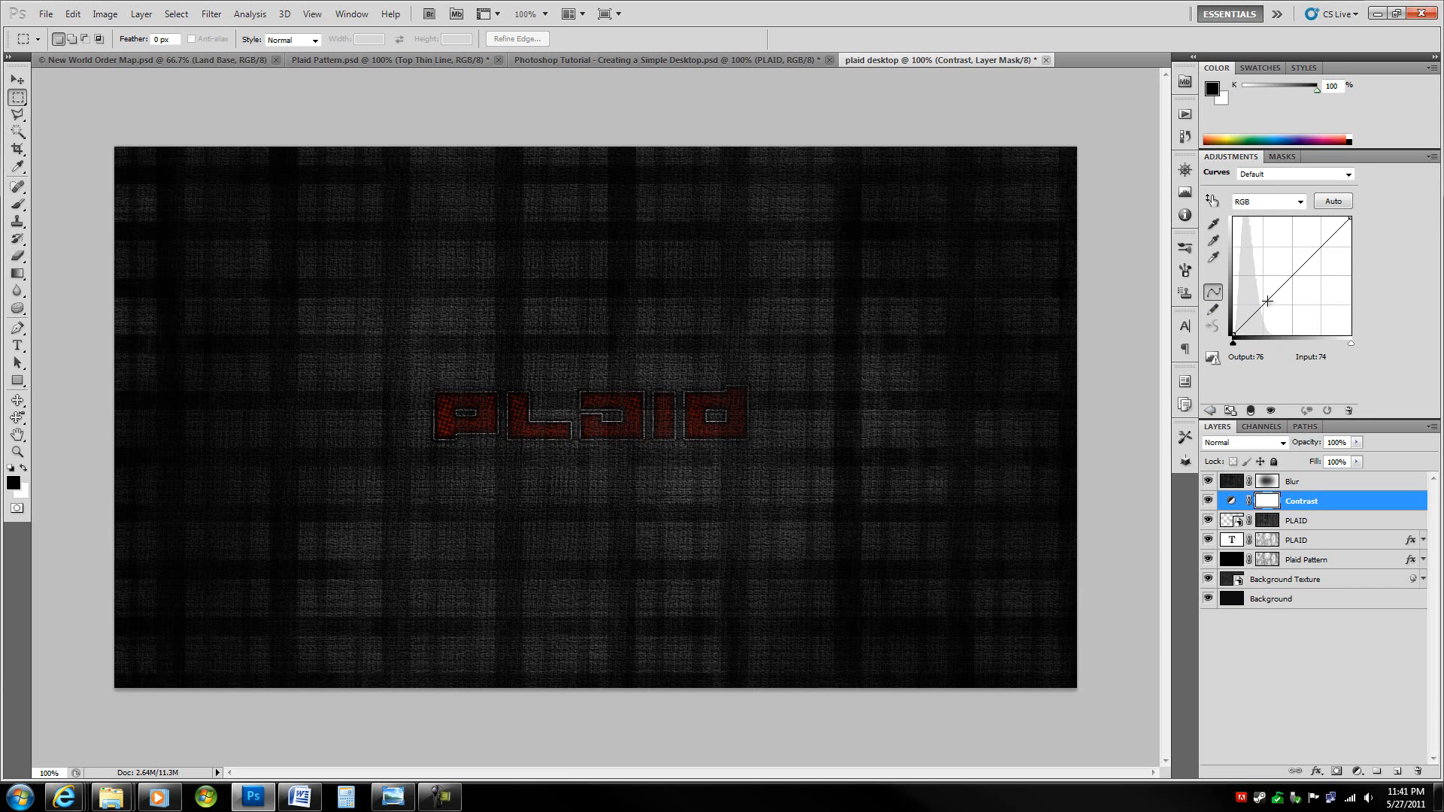
{"action": "left_click_drag", "start_coordinate": [1267, 299], "coordinate": [1265, 307]}
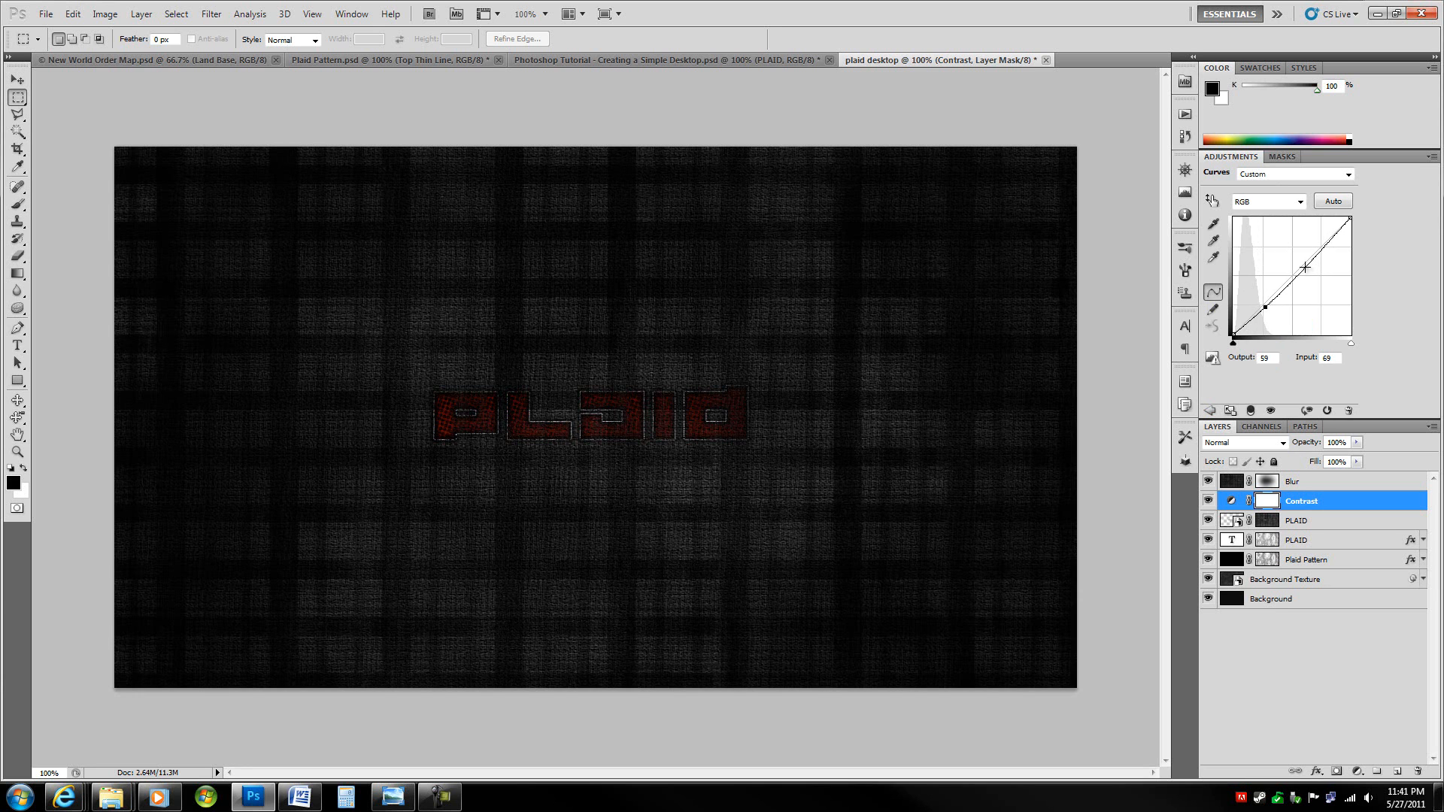
{"action": "left_click_drag", "start_coordinate": [1306, 267], "coordinate": [1300, 258]}
{"action": "left_click_drag", "start_coordinate": [1268, 307], "coordinate": [1264, 305]}
{"action": "left_click", "coordinate": [1208, 501]}
{"action": "left_click", "coordinate": [1209, 502]}
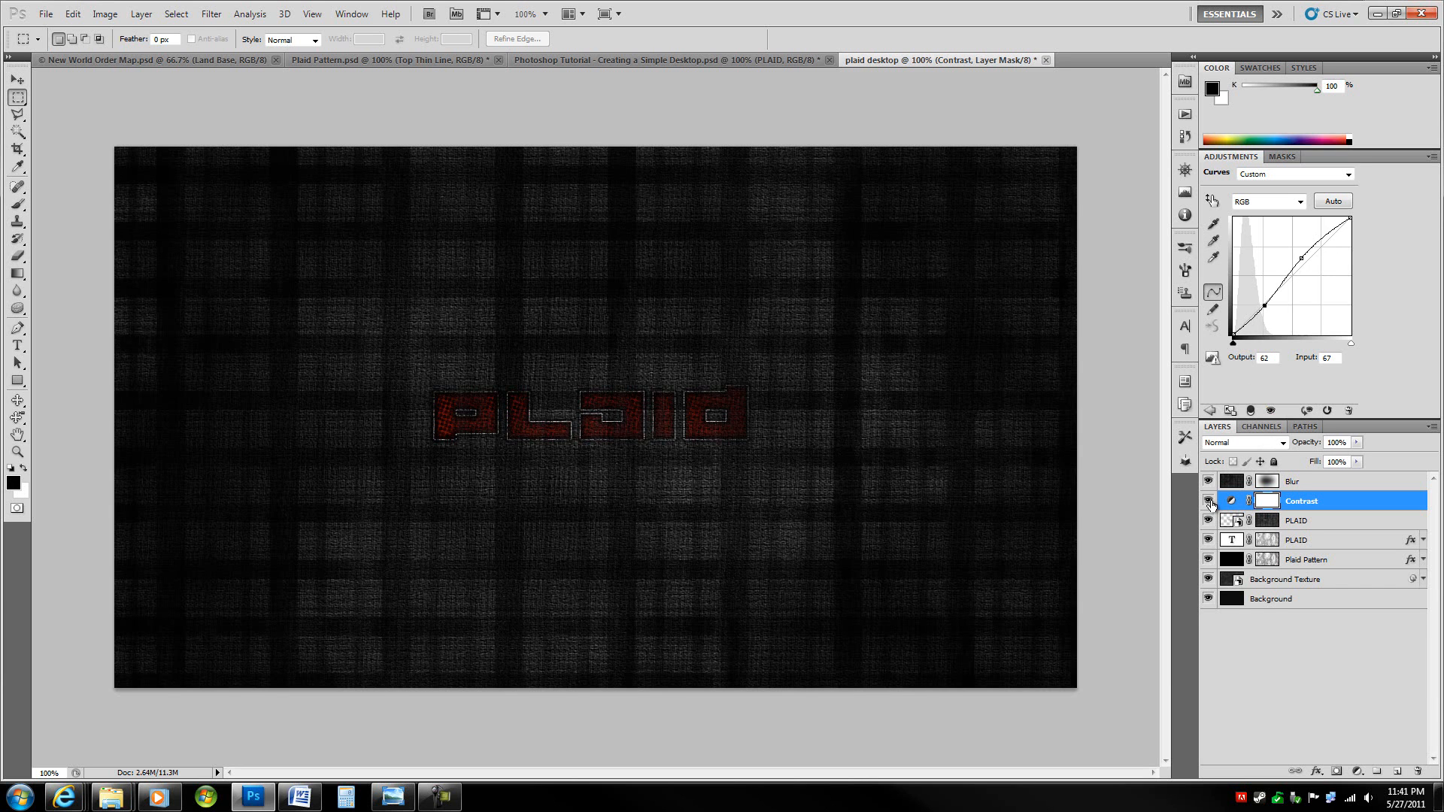
Step: Add a Brightness/Contrast adjustment layer, name it Brighten, and place it directly below the Blur layer
{"action": "left_click", "coordinate": [1338, 494]}
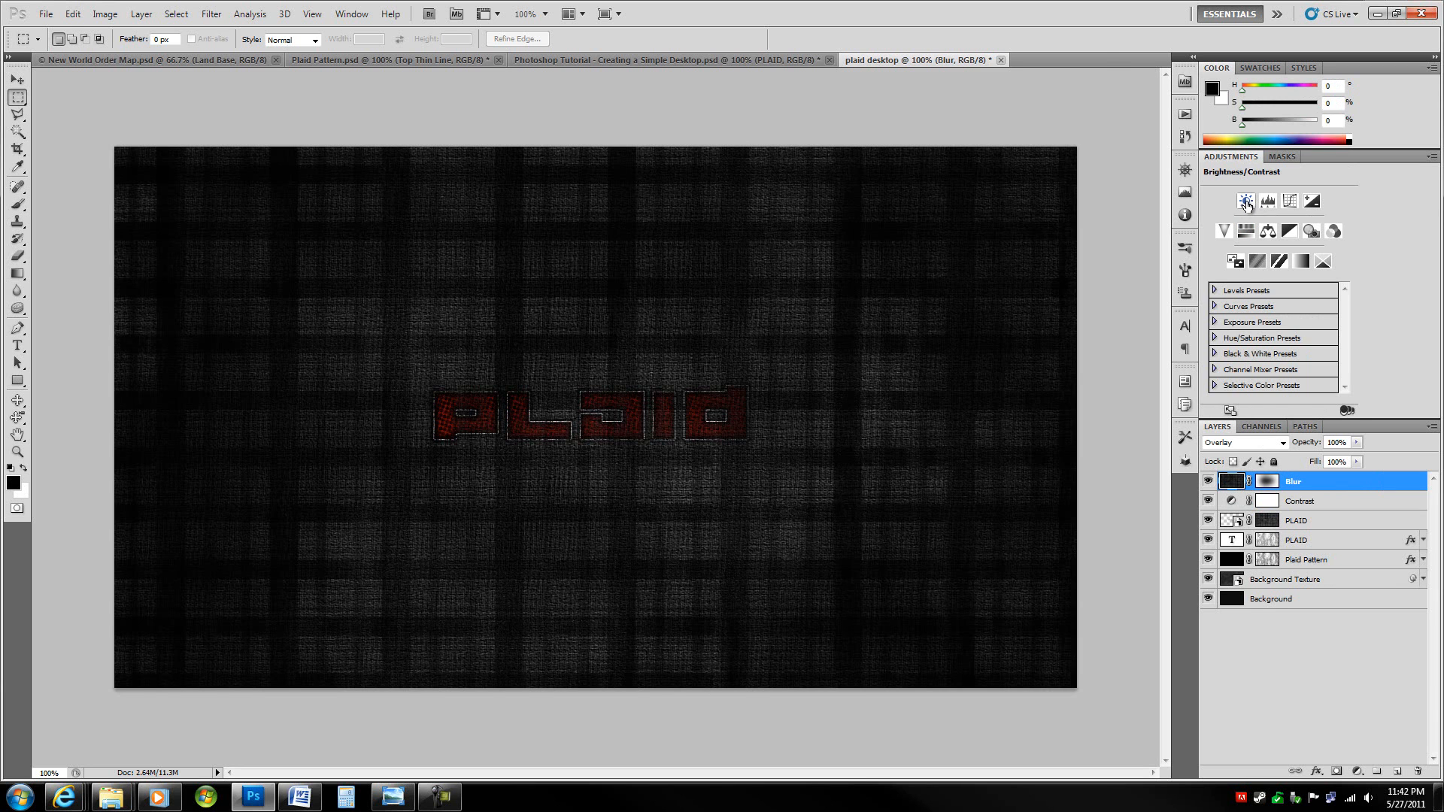
{"action": "left_click", "coordinate": [1245, 202]}
{"action": "double_click", "coordinate": [1325, 482]}
{"action": "type", "text": "Brighten"}
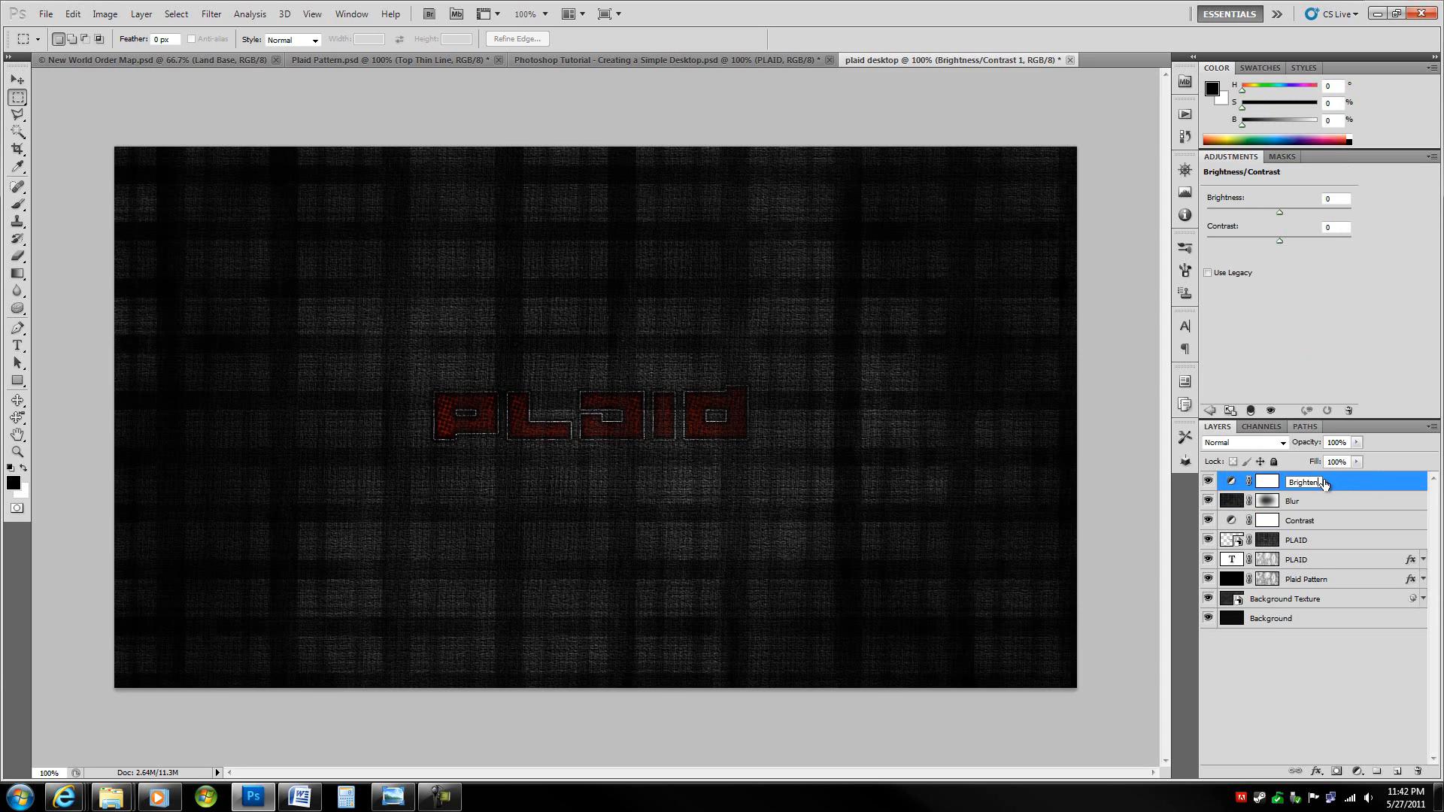
{"action": "key", "text": "Return"}
{"action": "left_click_drag", "start_coordinate": [1327, 485], "coordinate": [1336, 503]}
Step: Set the Brighten layer's brightness to 30 and compare the image with and without the adjustment
{"action": "left_click", "coordinate": [1330, 200]}
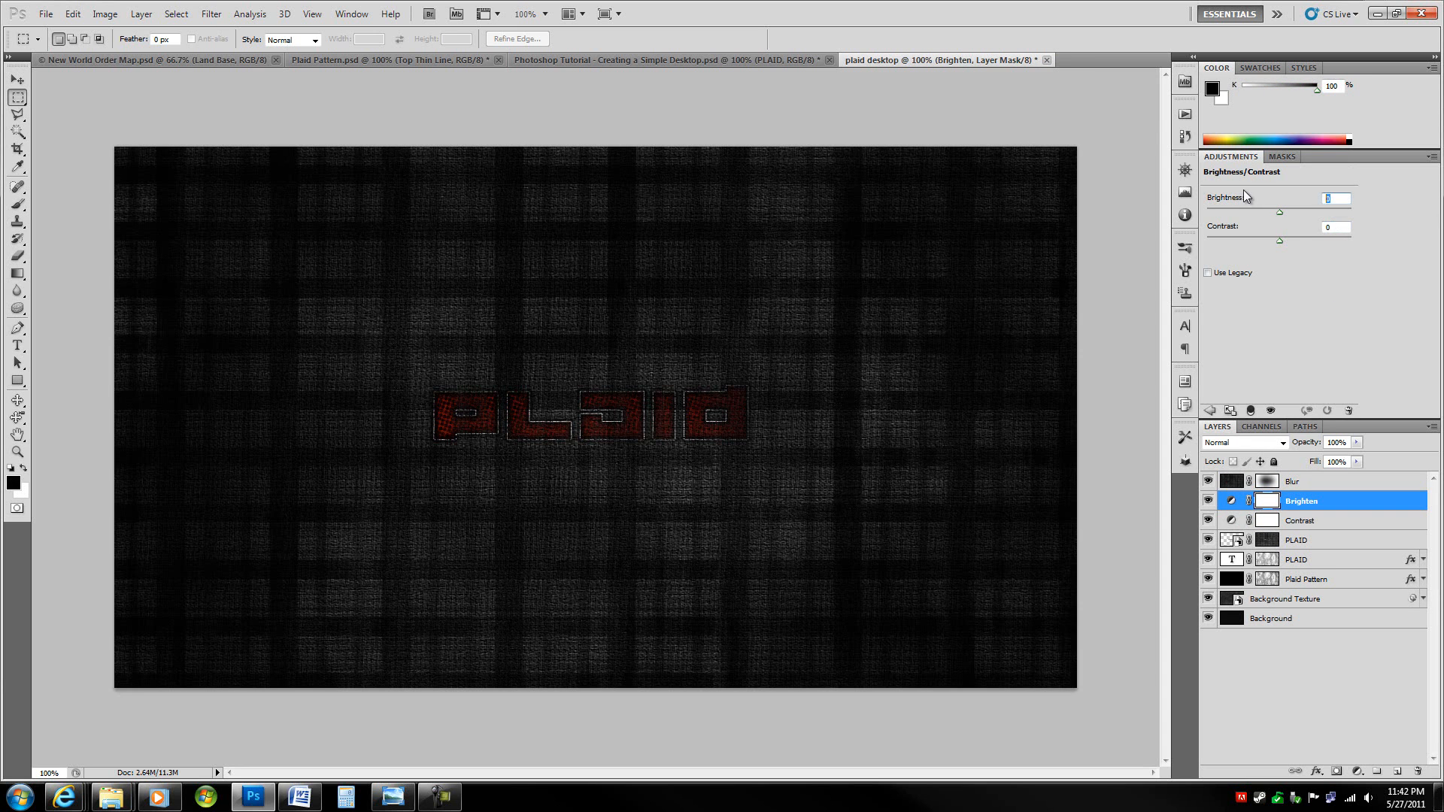
{"action": "key", "text": "shift+Up"}
{"action": "key", "text": "shift+Up"}
{"action": "key", "text": "shift+Up"}
{"action": "key", "text": "shift+Up"}
{"action": "key", "text": "shift+Up"}
{"action": "key", "text": "shift+Down"}
{"action": "key", "text": "shift+Down"}
{"action": "left_click", "coordinate": [1360, 525]}
{"action": "left_click", "coordinate": [1361, 507]}
{"action": "left_click", "coordinate": [1207, 501]}
{"action": "left_click", "coordinate": [1208, 502]}
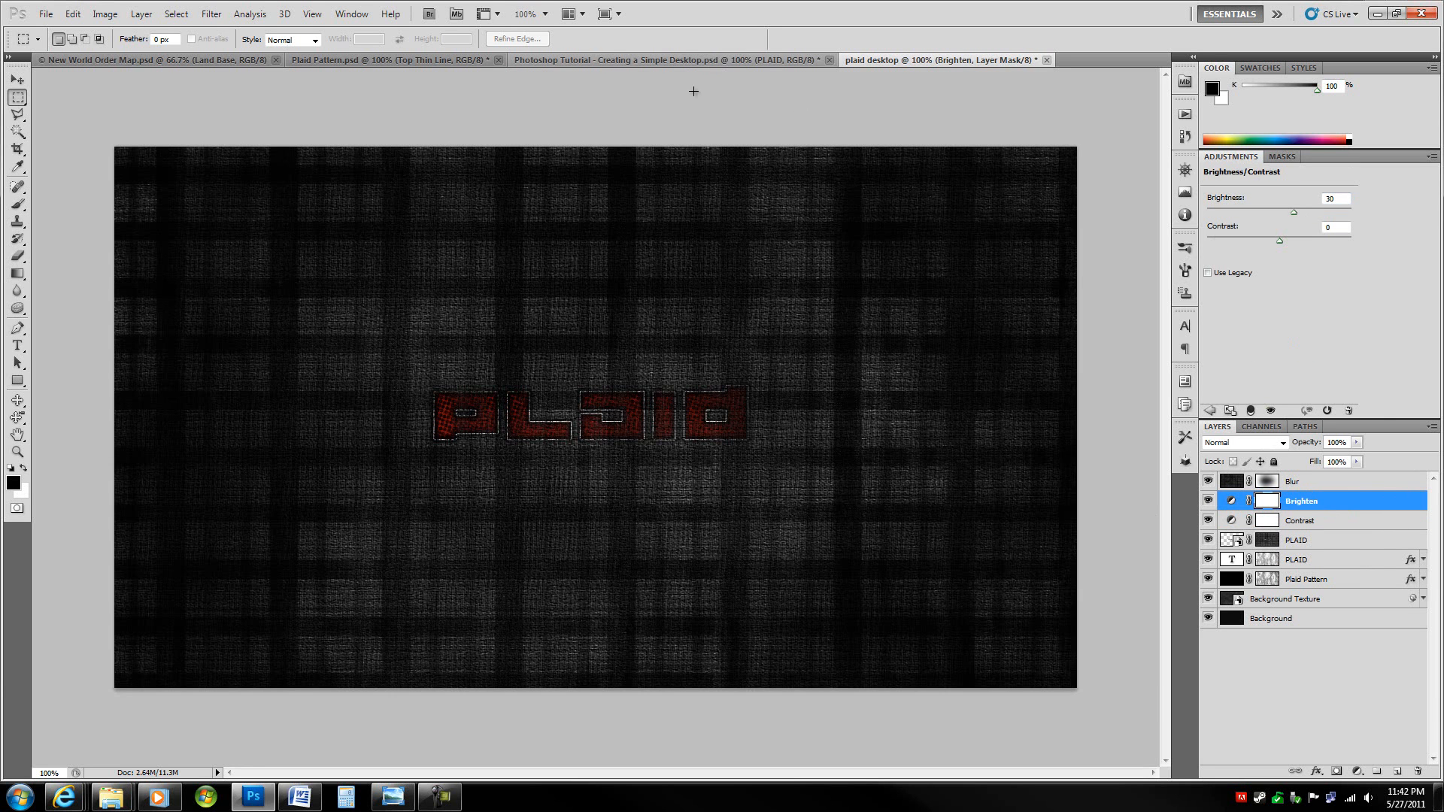
Step: Compare the plaid desktop wallpaper with the finished version in Photoshop Tutorial - Creating a Simple Desktop.psd
{"action": "key", "text": "ctrl+shift+Tab"}
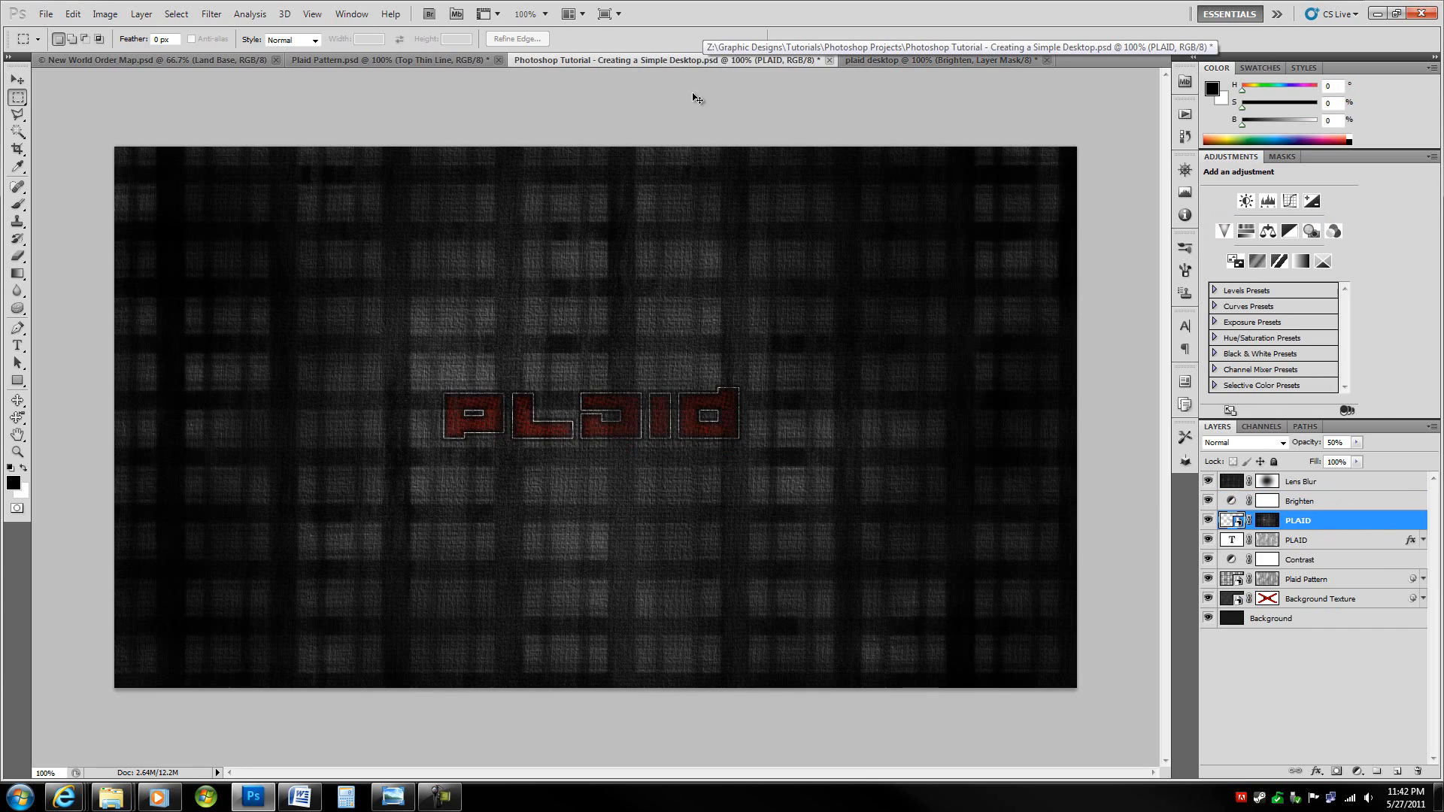
{"action": "key", "text": "ctrl+shift+Tab"}
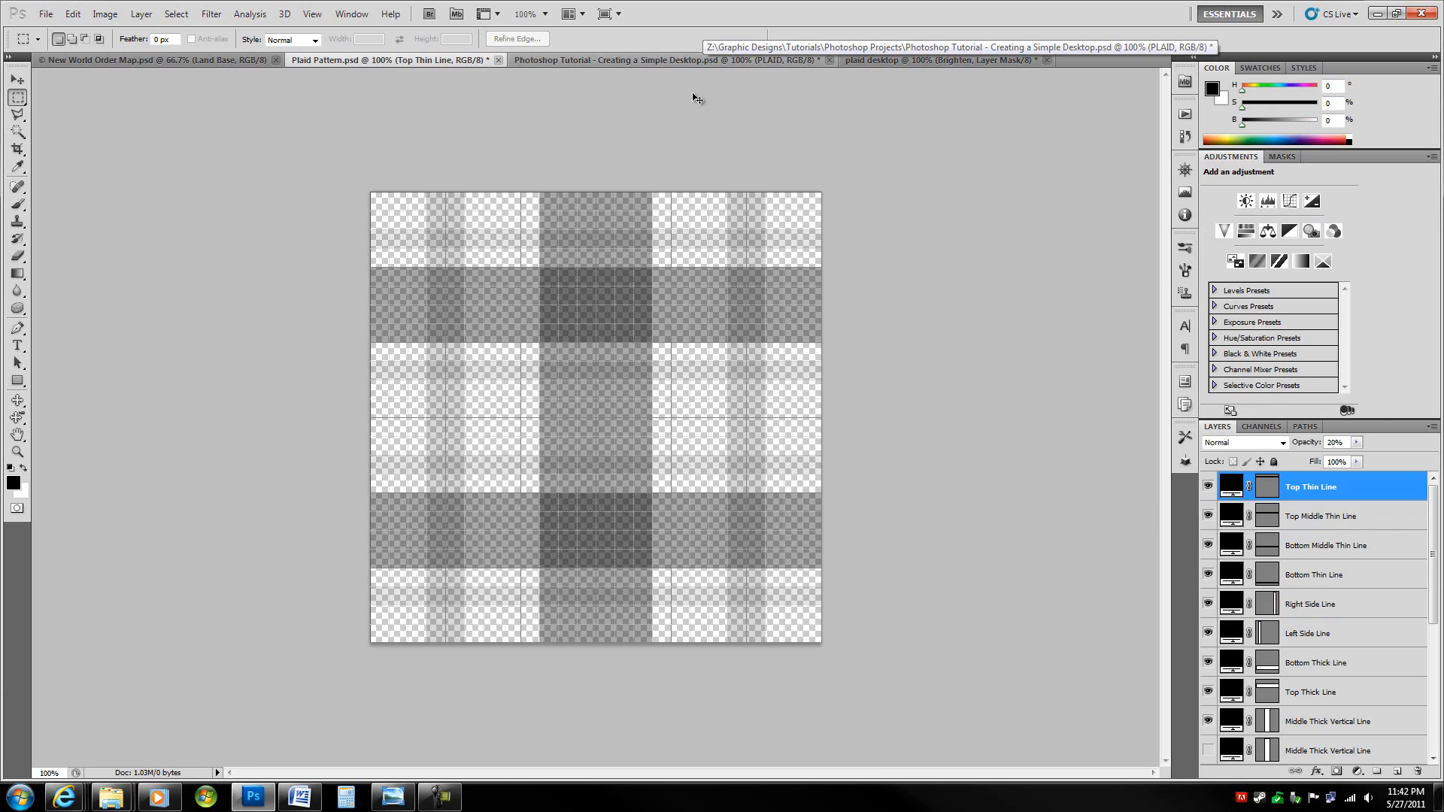
{"action": "key", "text": "ctrl+Tab"}
{"action": "key", "text": "ctrl+Tab"}
{"action": "key", "text": "ctrl+shift+Tab"}
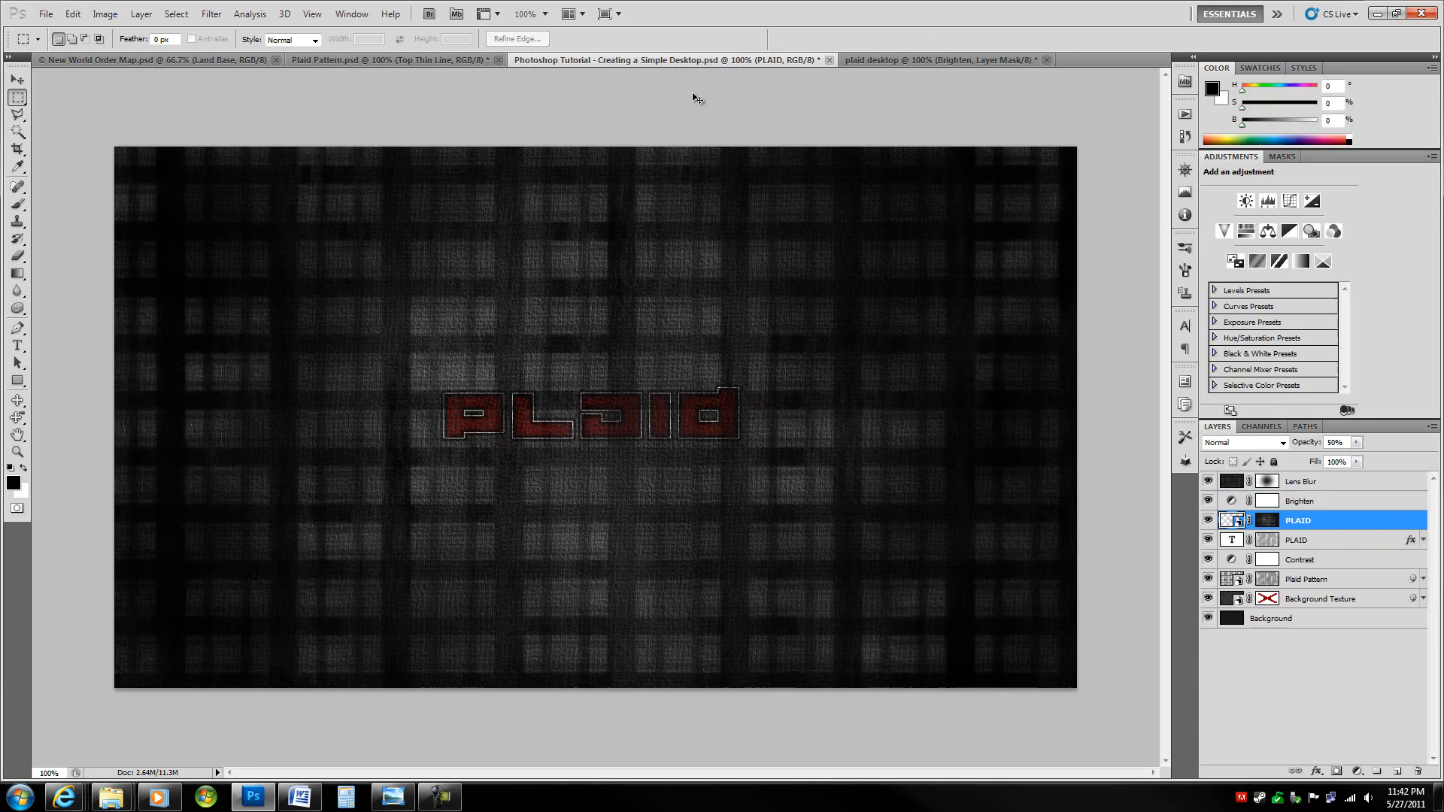
{"action": "key", "text": "ctrl+Tab"}
{"action": "key", "text": "ctrl+shift+Tab"}
{"action": "key", "text": "ctrl+Tab"}
{"action": "key", "text": "ctrl+shift+Tab"}
{"action": "key", "text": "ctrl+Tab"}
{"action": "key", "text": "ctrl+shift+Tab"}
{"action": "key", "text": "ctrl+Tab"}
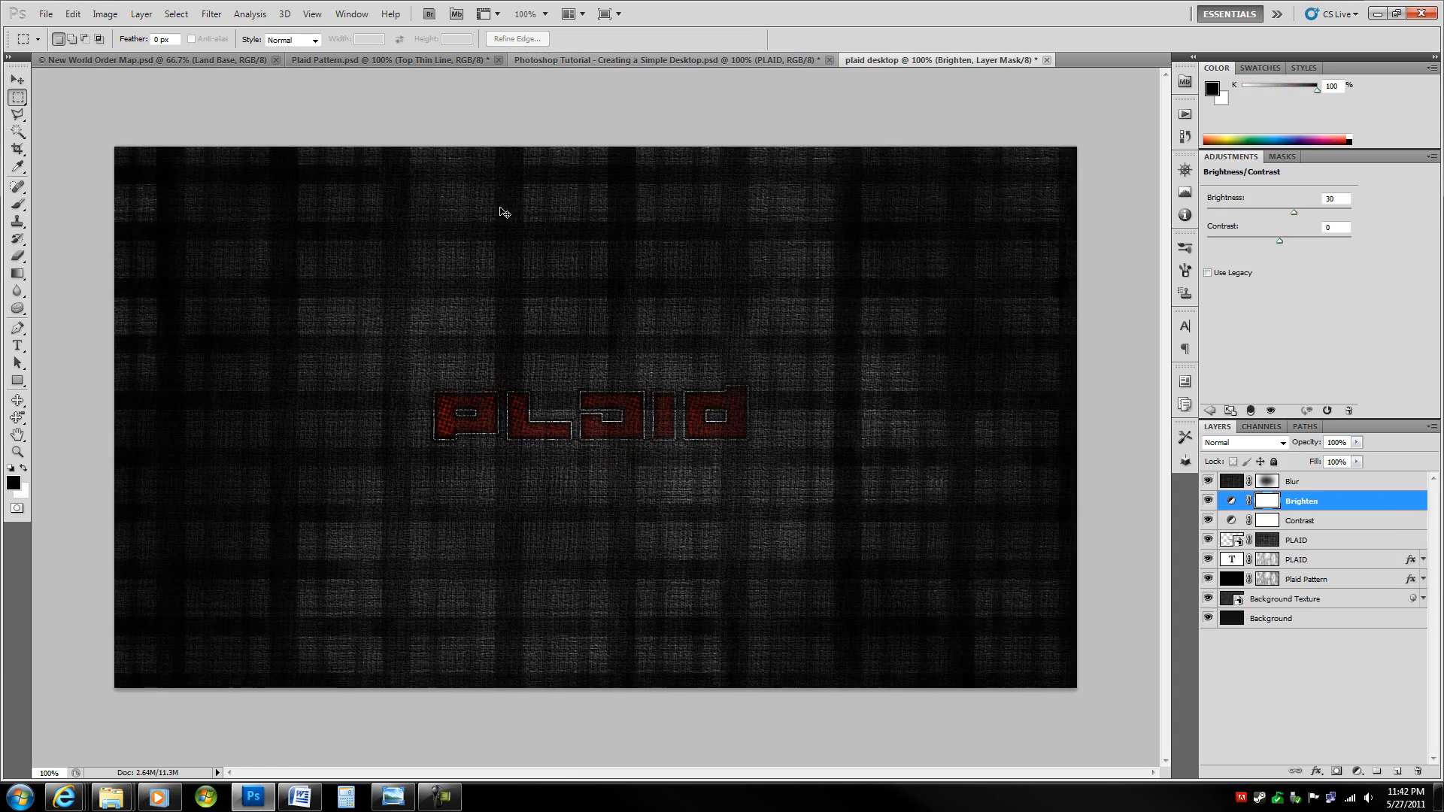
{"action": "key", "text": "ctrl+shift+Tab"}
{"action": "key", "text": "ctrl+Tab"}
{"action": "key", "text": "ctrl+shift+Tab"}
{"action": "key", "text": "ctrl+Tab"}
{"action": "key", "text": "ctrl+shift+Tab"}
{"action": "key", "text": "ctrl+Tab"}
{"action": "key", "text": "ctrl+shift+Tab"}
{"action": "key", "text": "ctrl+Tab"}
{"action": "key", "text": "ctrl+shift+Tab"}
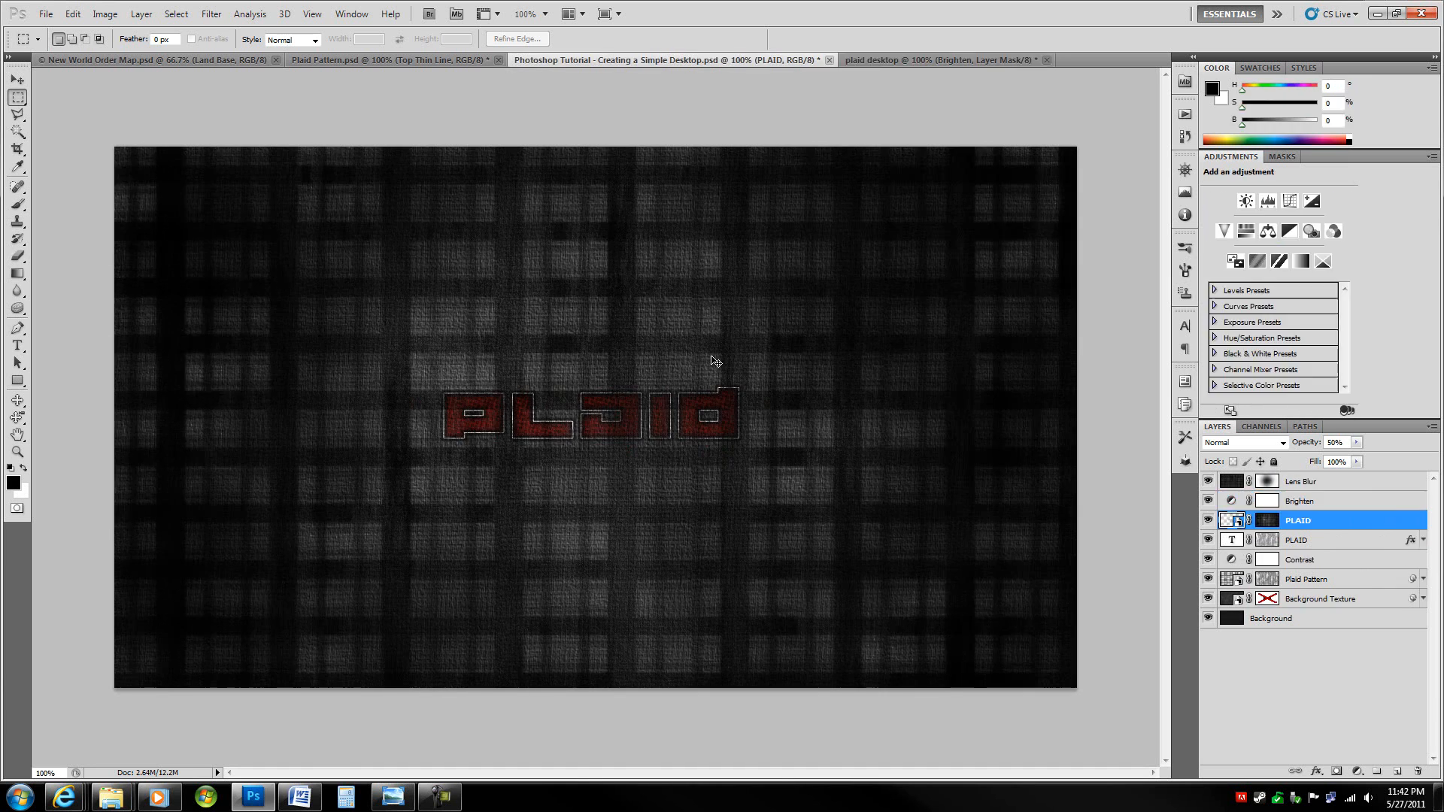
{"action": "key", "text": "ctrl+Tab"}
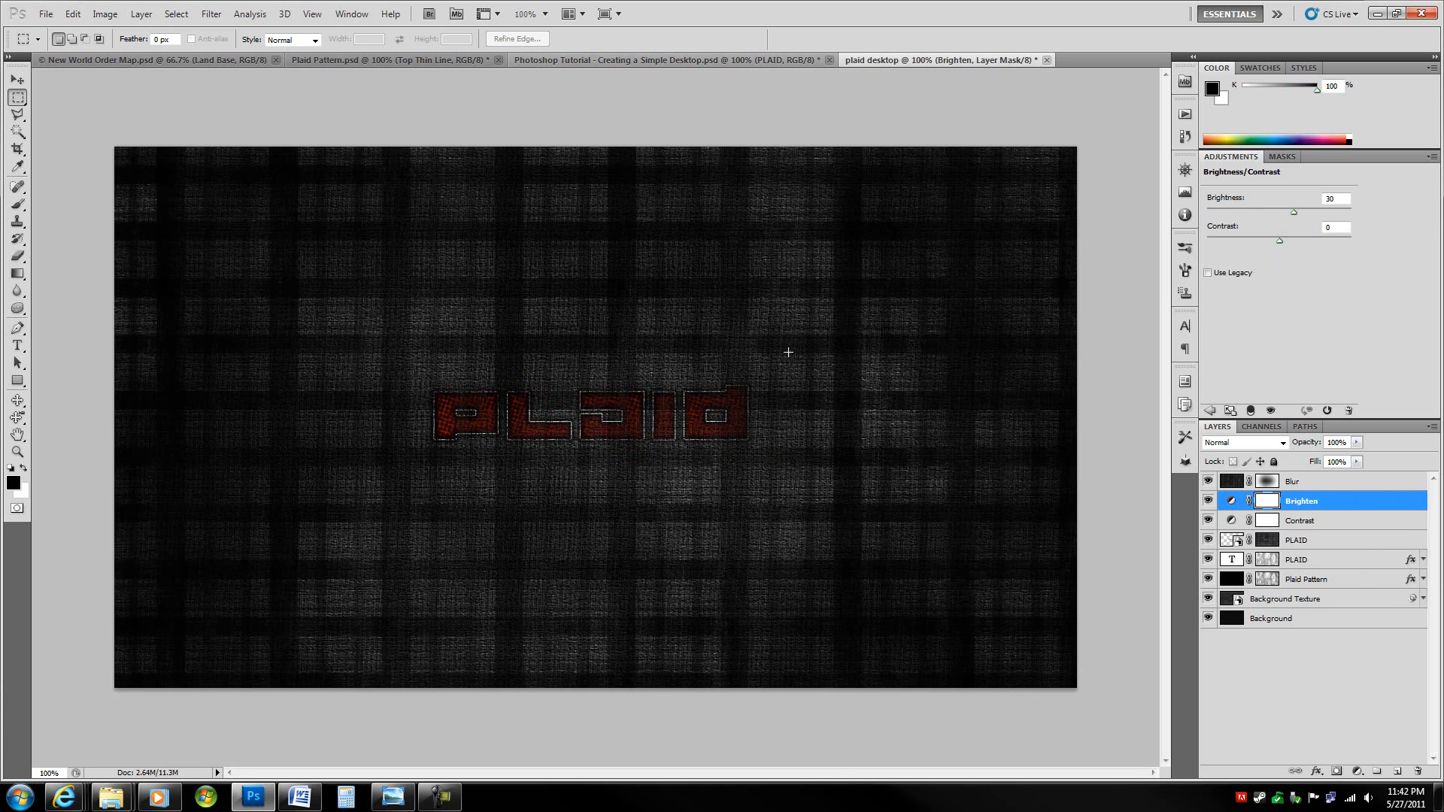
{"action": "left_click", "coordinate": [1389, 482]}
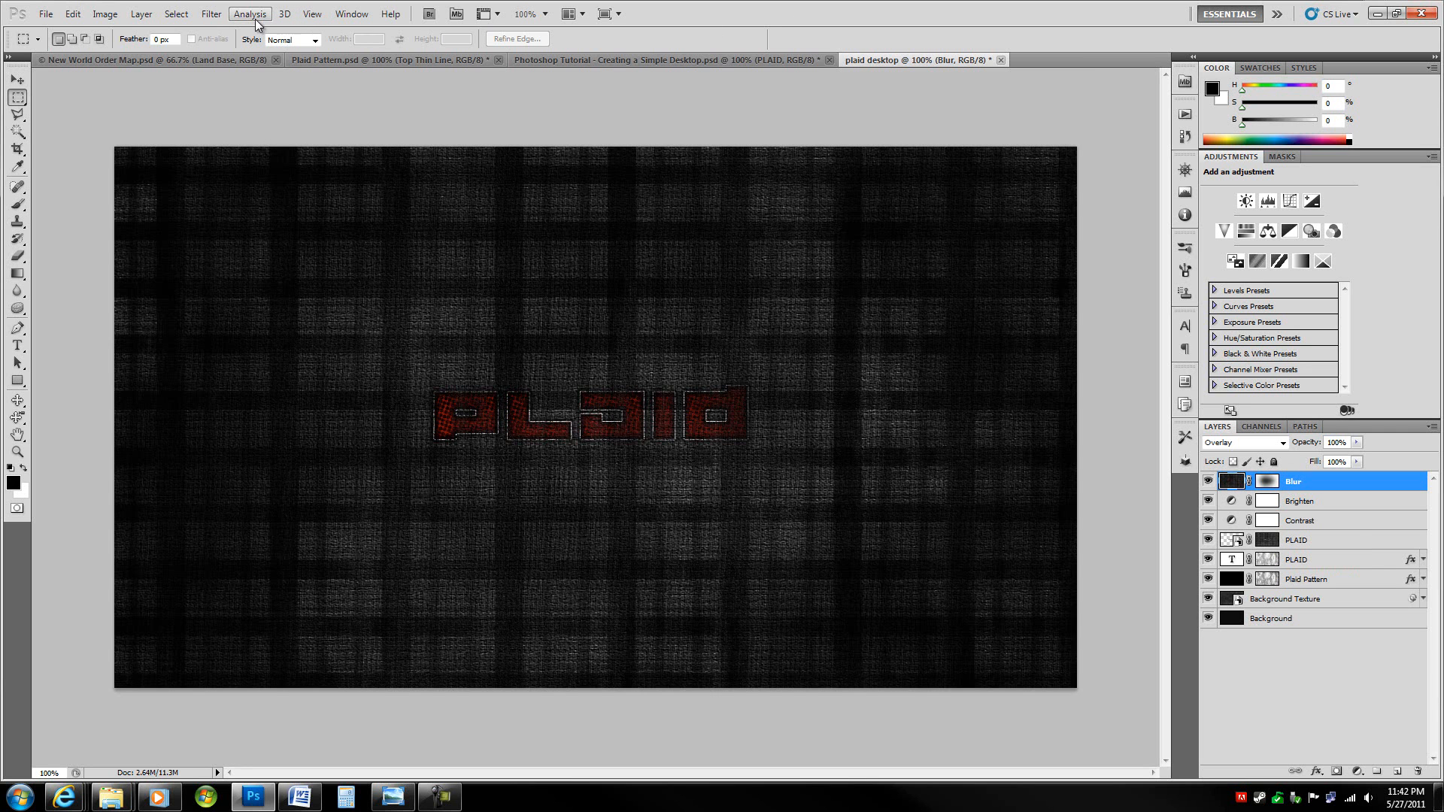
{"action": "left_click", "coordinate": [1273, 548]}
{"action": "left_click", "coordinate": [1273, 562]}
{"action": "left_click", "coordinate": [1273, 580]}
{"action": "left_click", "coordinate": [1350, 485]}
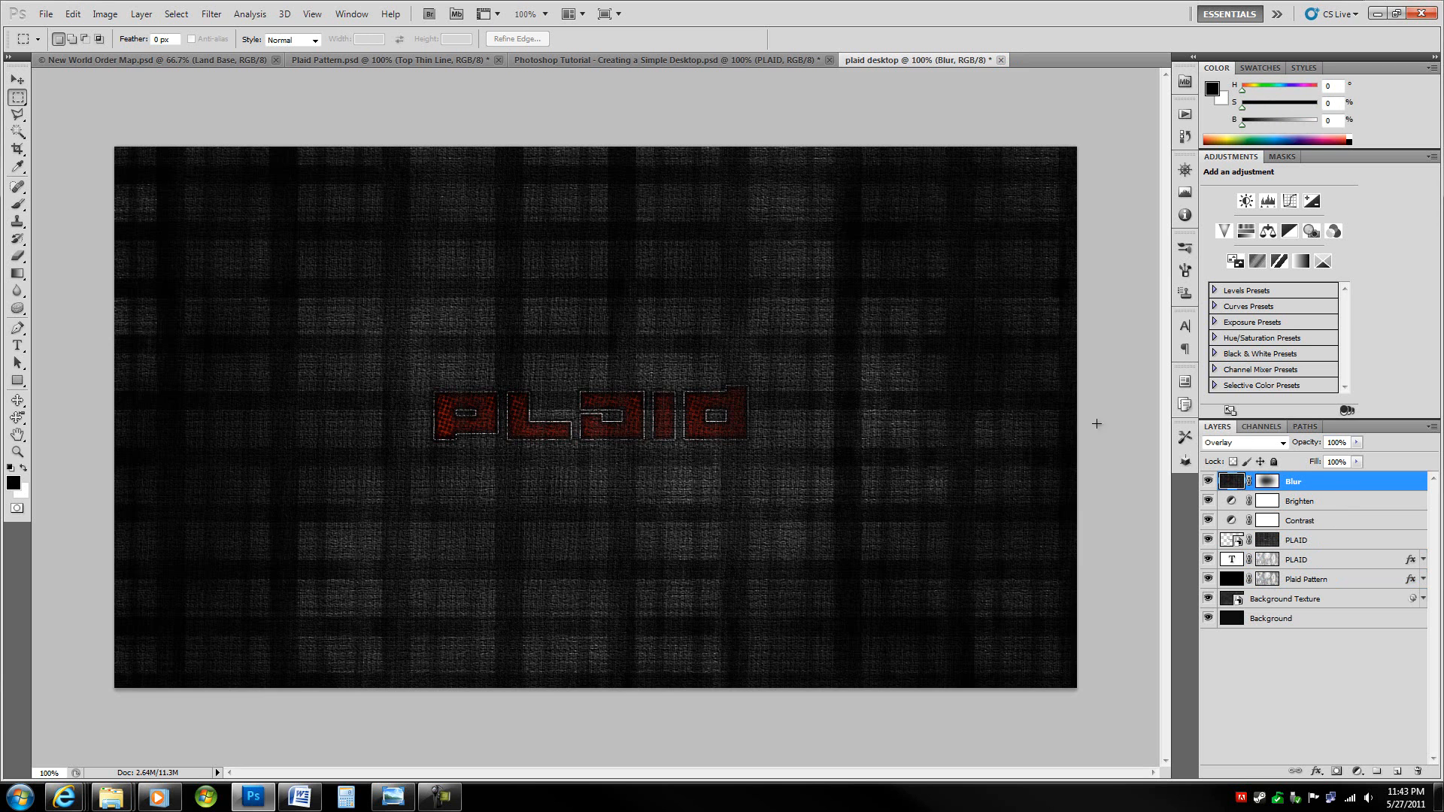
{"action": "left_click", "coordinate": [176, 14]}
{"action": "left_click", "coordinate": [582, 251]}
{"action": "left_click_drag", "start_coordinate": [477, 479], "coordinate": [431, 455]}
{"action": "left_click", "coordinate": [423, 457]}
{"action": "left_click", "coordinate": [1349, 520]}
{"action": "left_click", "coordinate": [1350, 501]}
{"action": "left_click", "coordinate": [1352, 485]}
{"action": "left_click", "coordinate": [1346, 501]}
{"action": "left_click", "coordinate": [1351, 483]}
{"action": "left_click", "coordinate": [1348, 503]}
{"action": "left_click", "coordinate": [1352, 485]}
{"action": "left_click_drag", "start_coordinate": [767, 375], "coordinate": [410, 451]}
{"action": "left_click", "coordinate": [907, 507]}
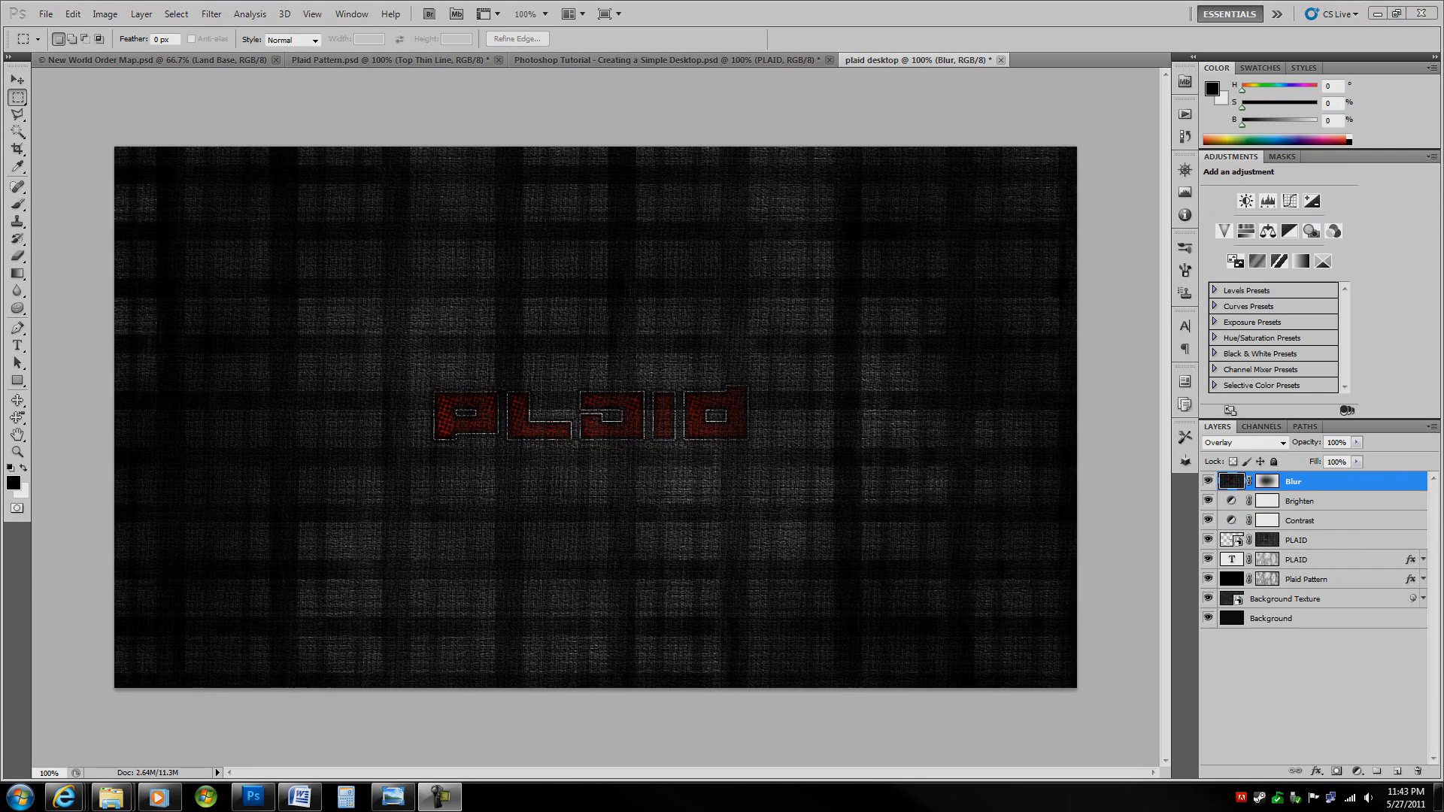